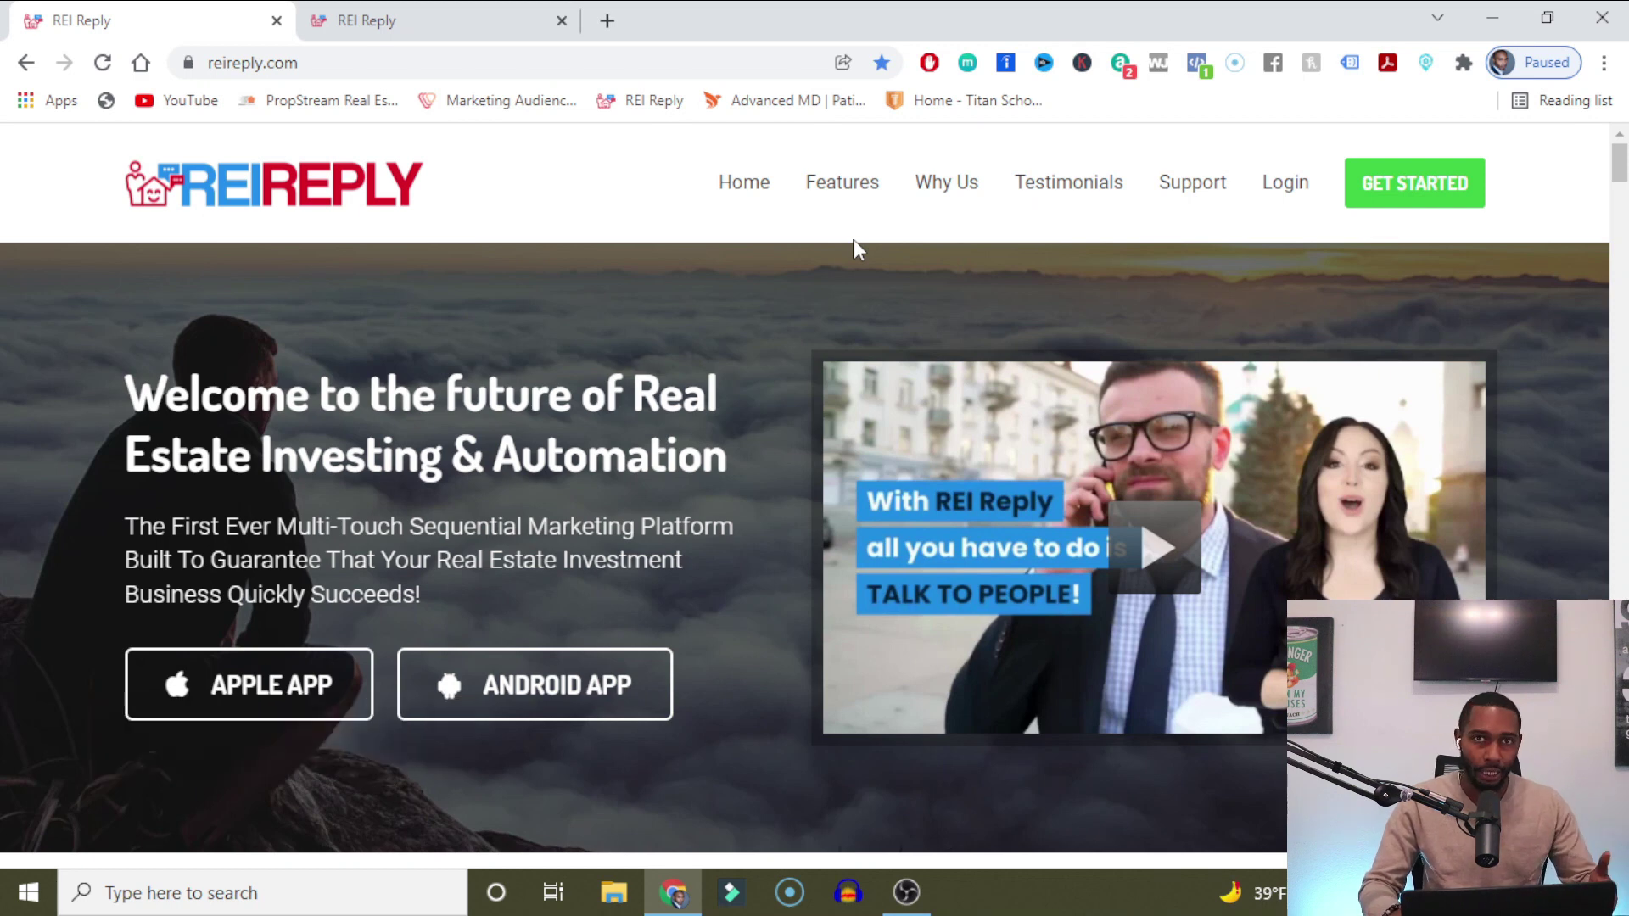
Switch to the REI Reply dashboard tab showing 520 open opportunities.
key(ctrl+Tab)
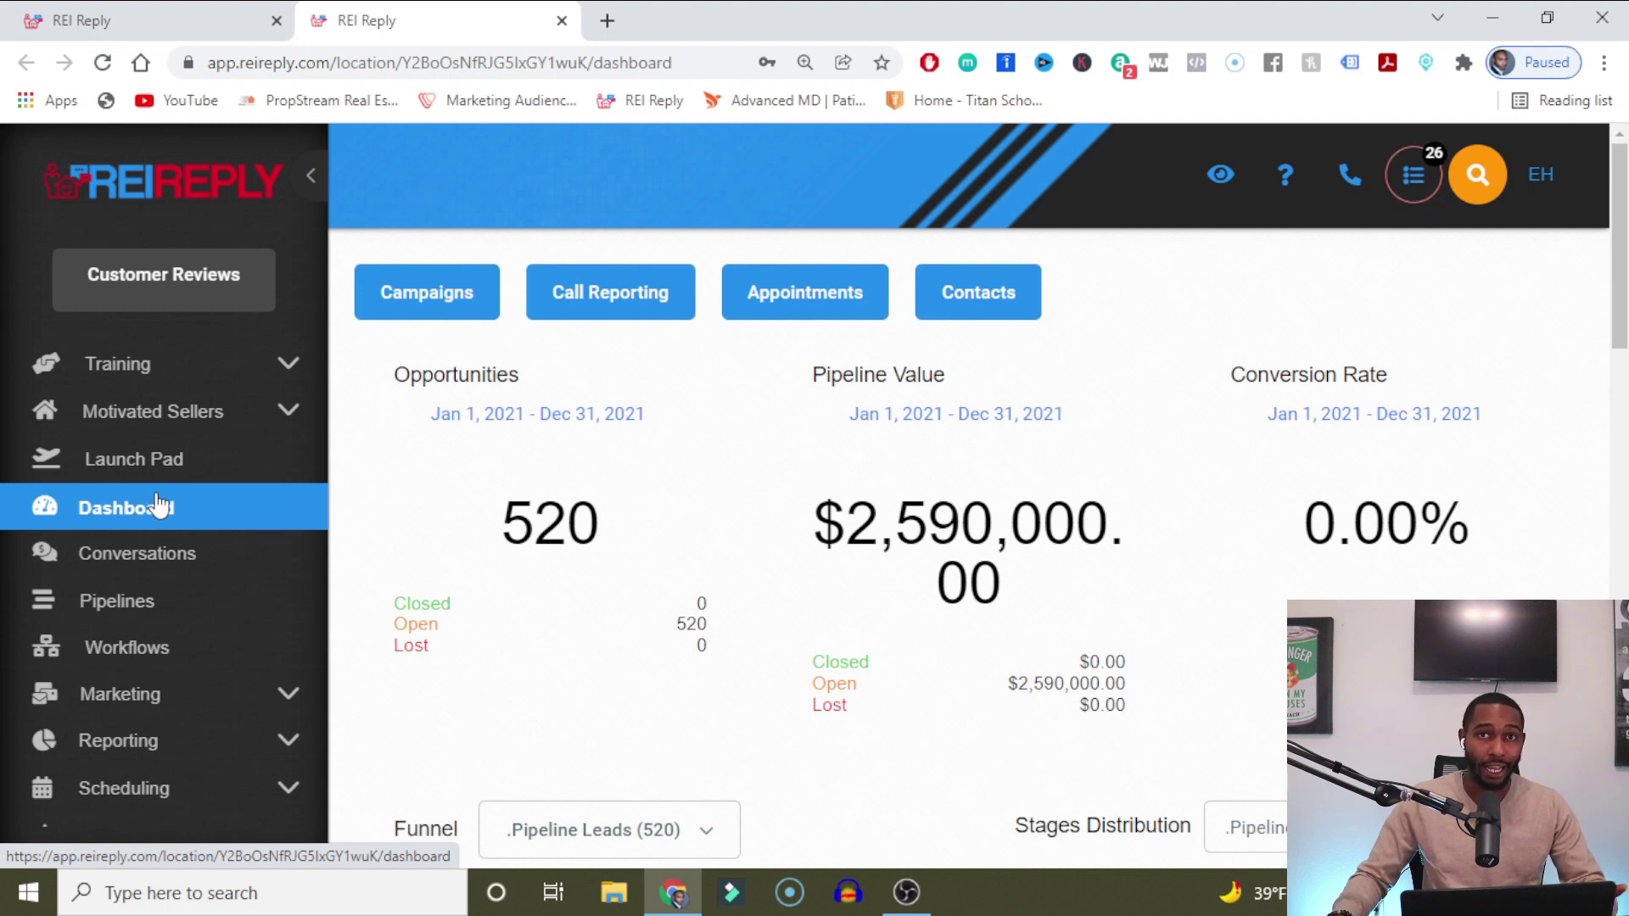
Go to Settings > Company > Team Management and start adding a new employee.
scroll(87, 556, down, 5)
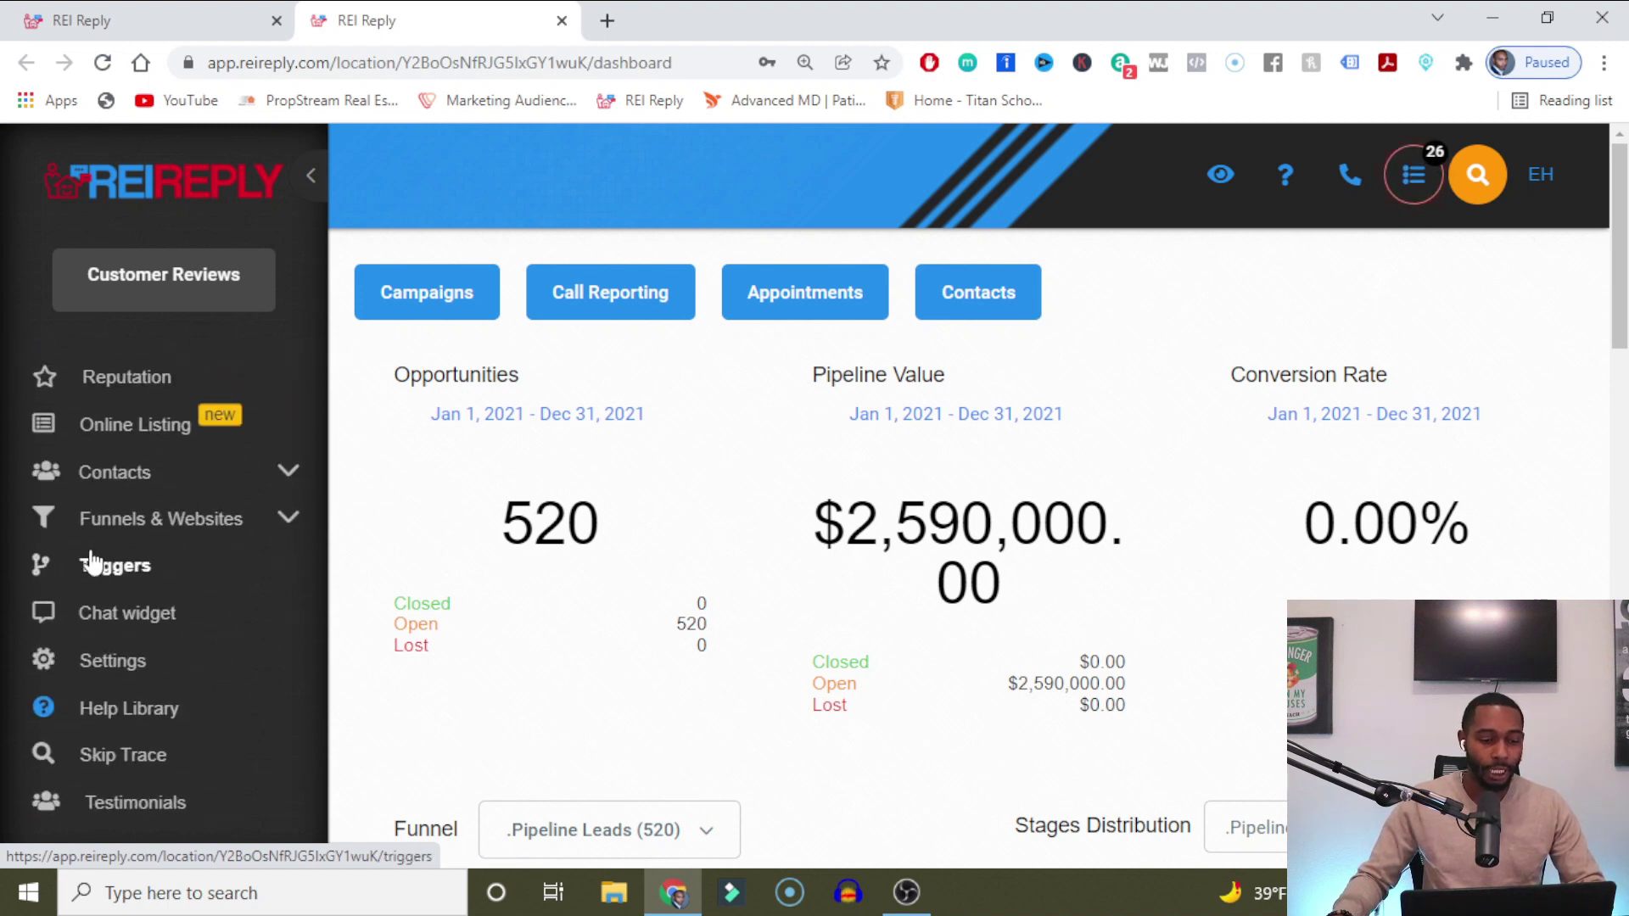
click(155, 673)
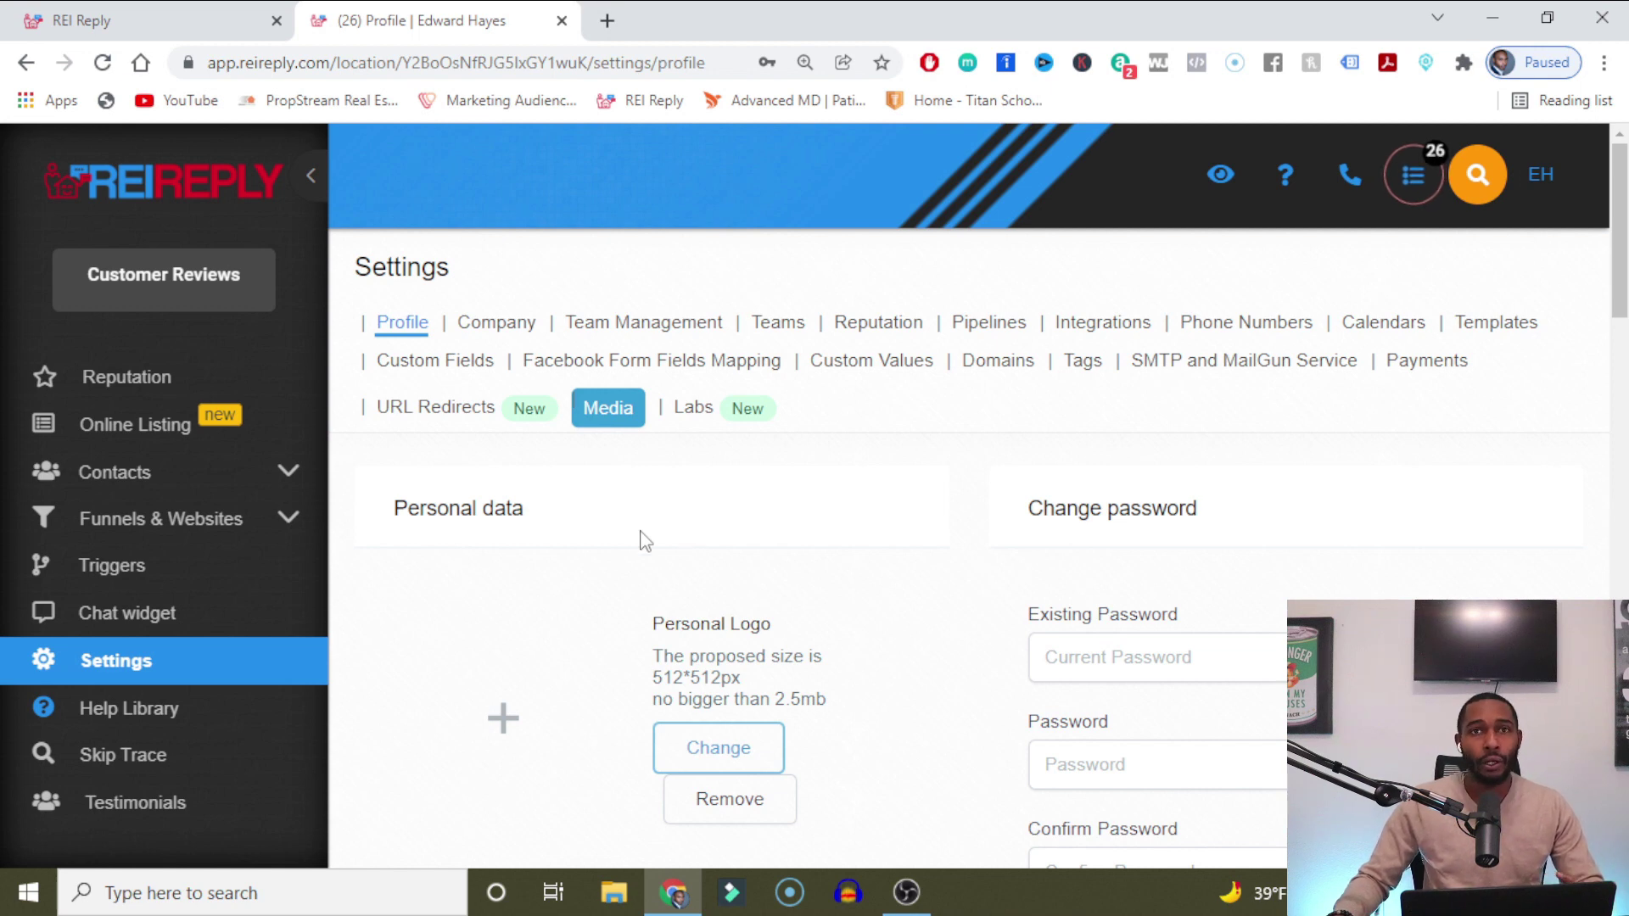
click(478, 326)
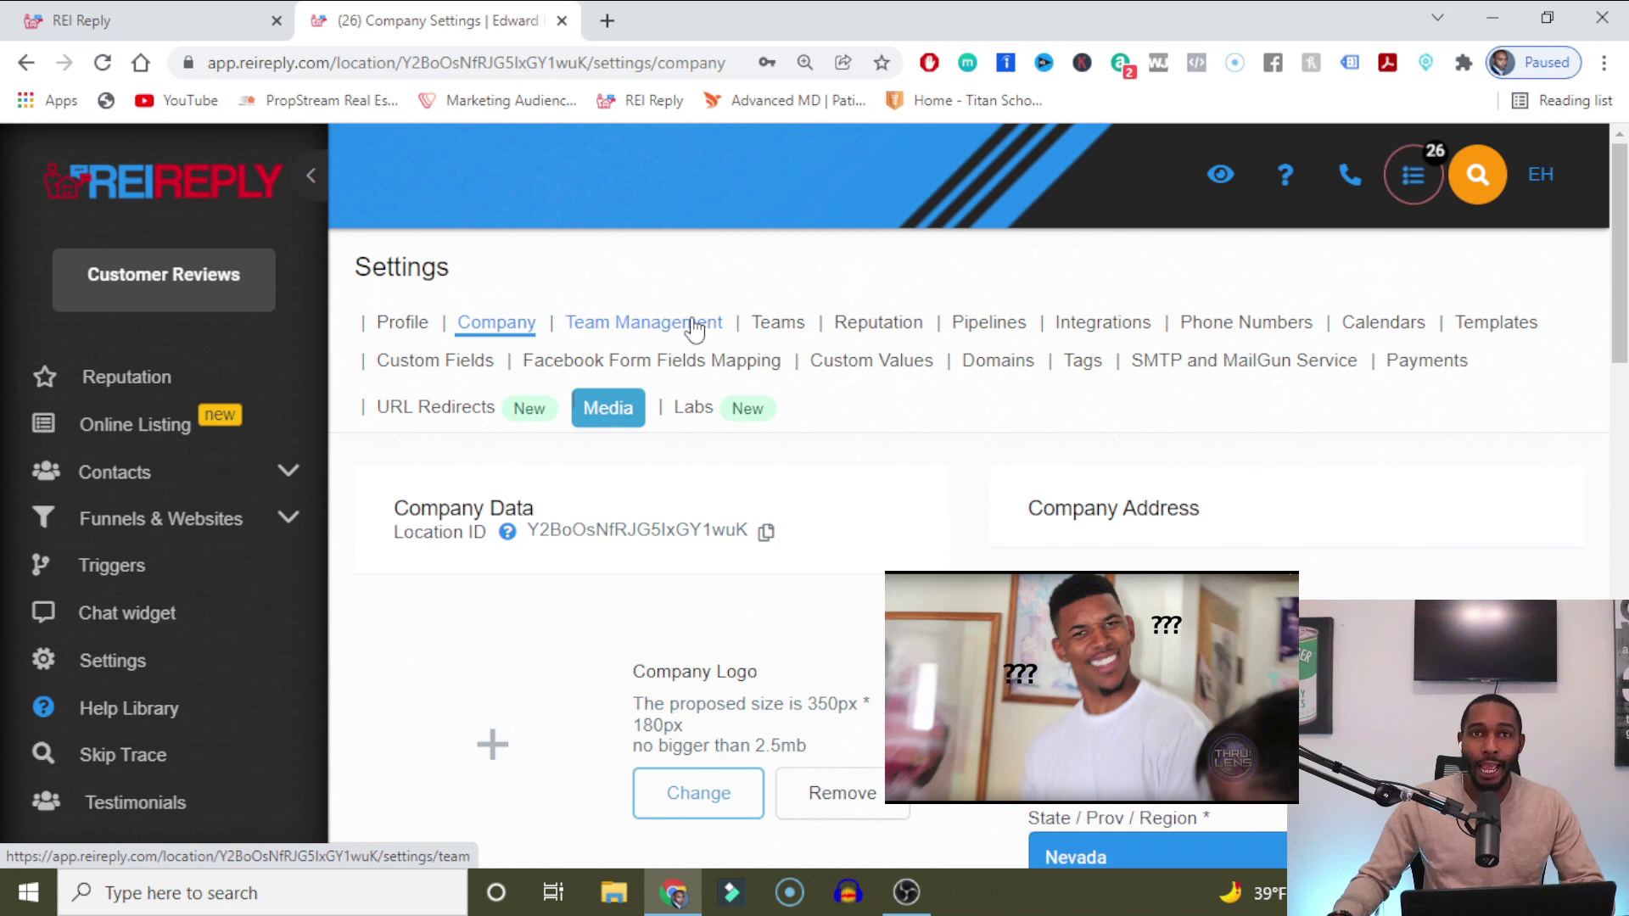
click(694, 327)
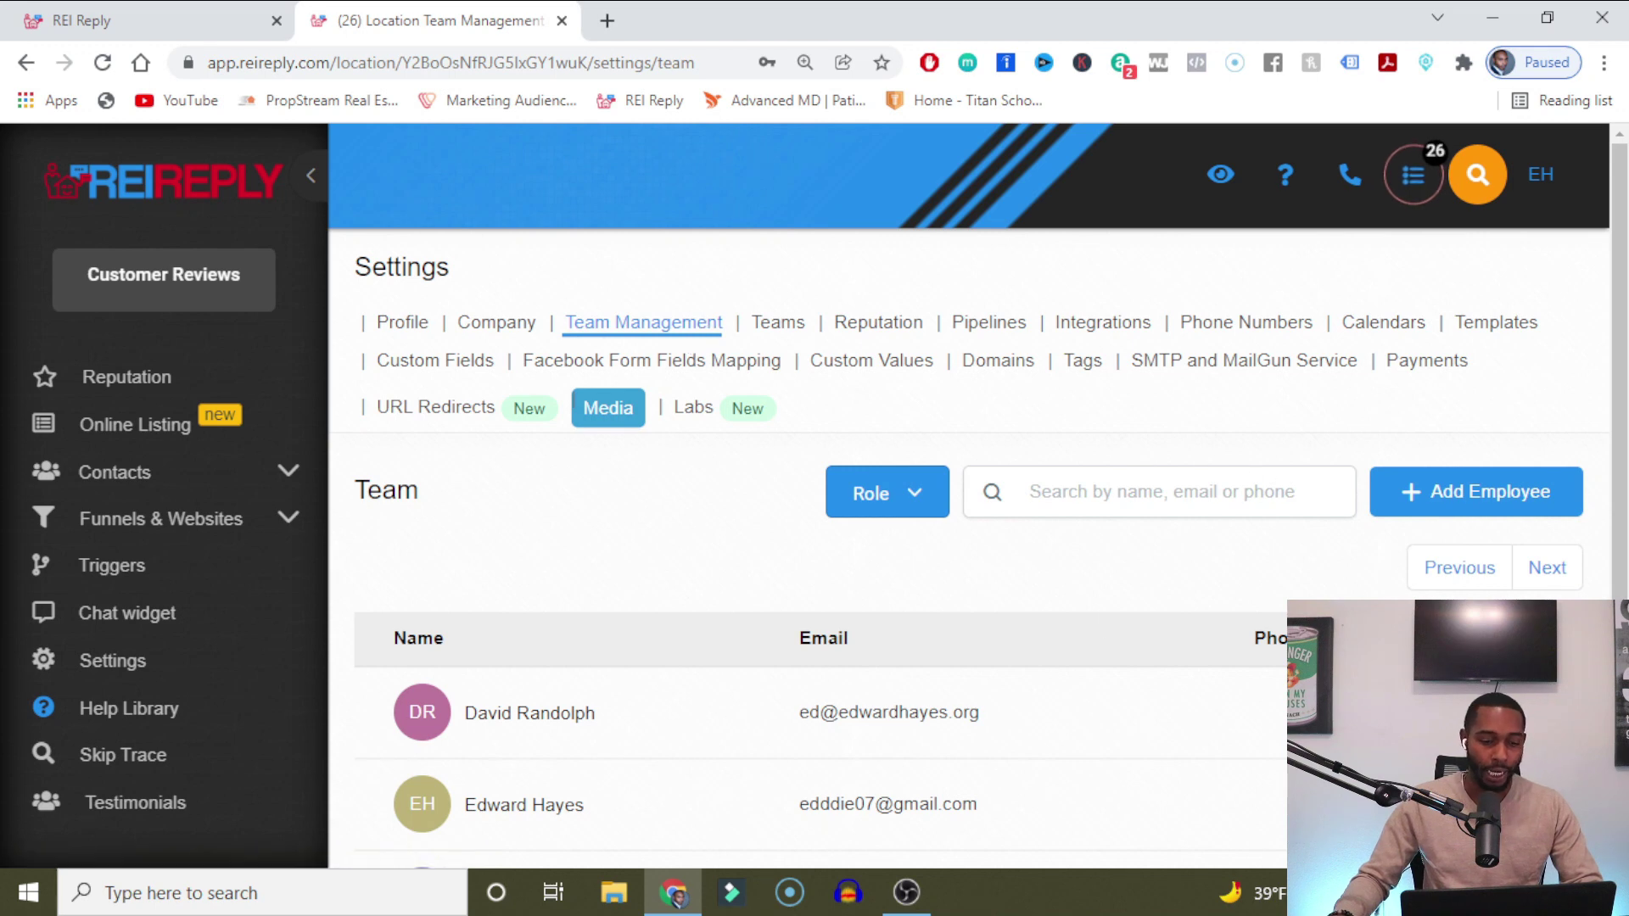
click(1489, 504)
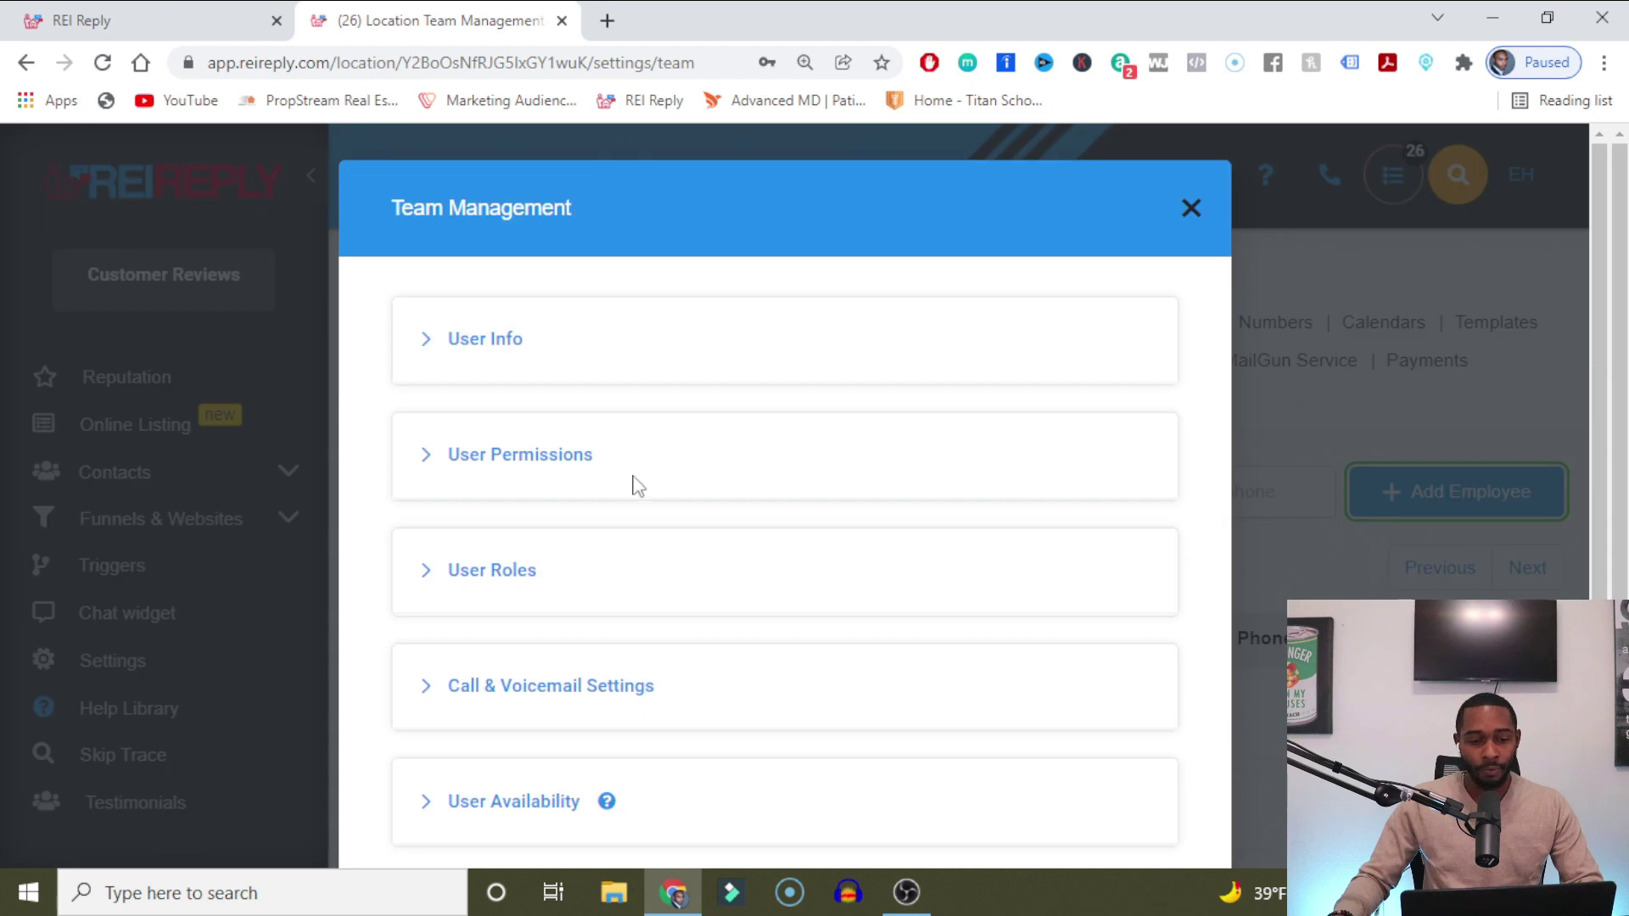
Enter the new employee's first name, last name and email in User Info, then save.
click(459, 347)
click(566, 791)
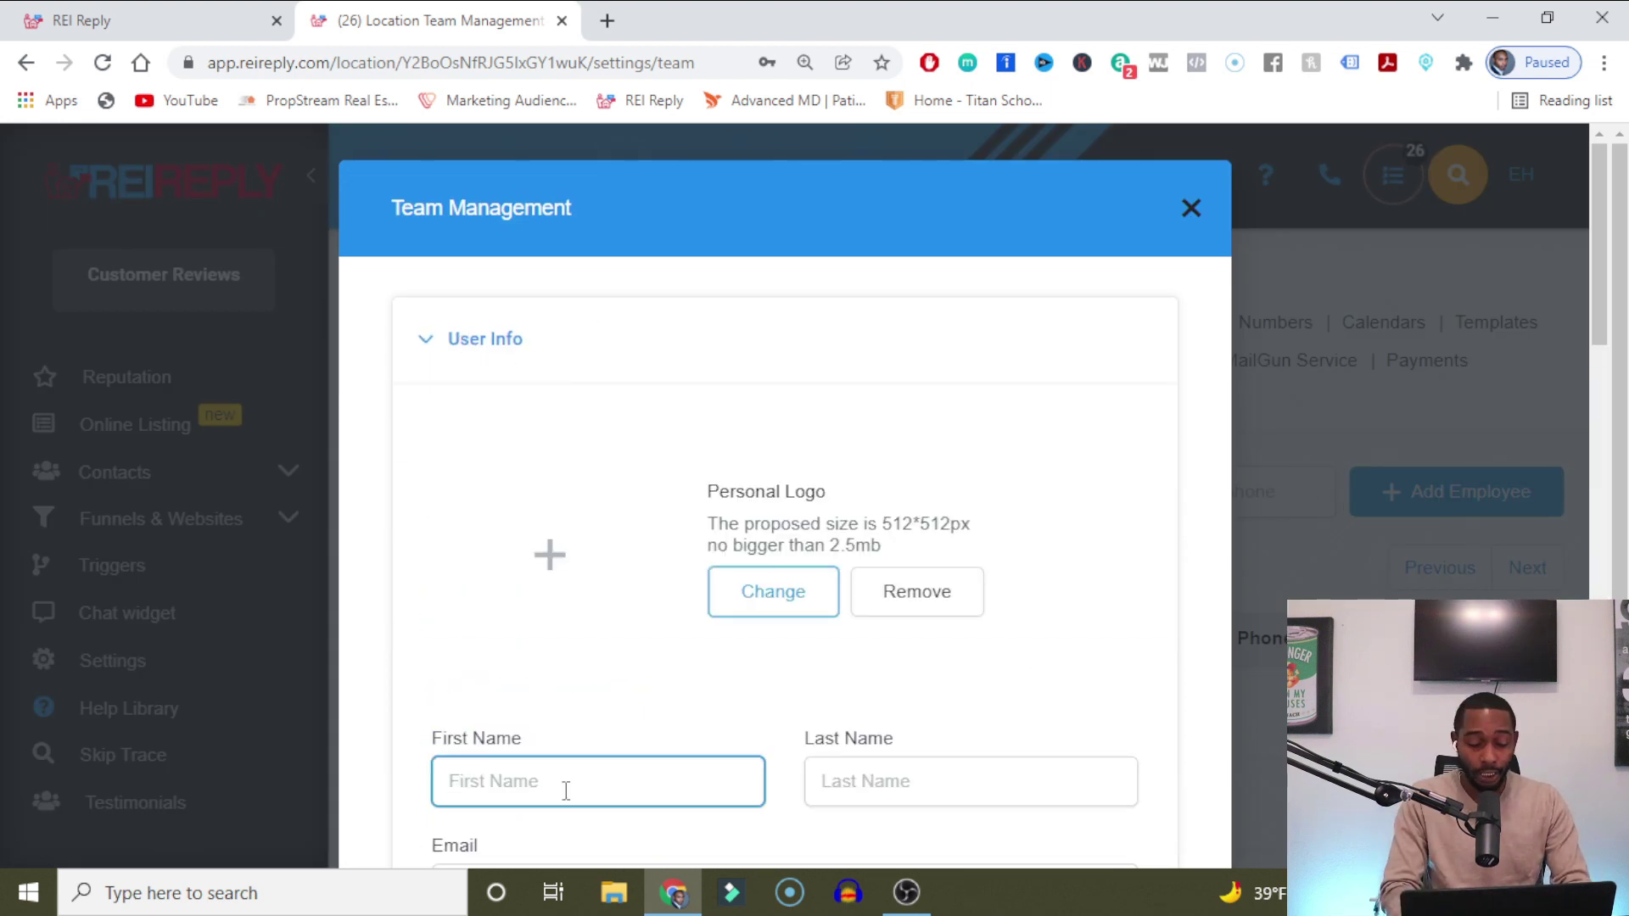
text(Joe)
key(Tab)
text(Blow)
drag(1603, 286, 1592, 411)
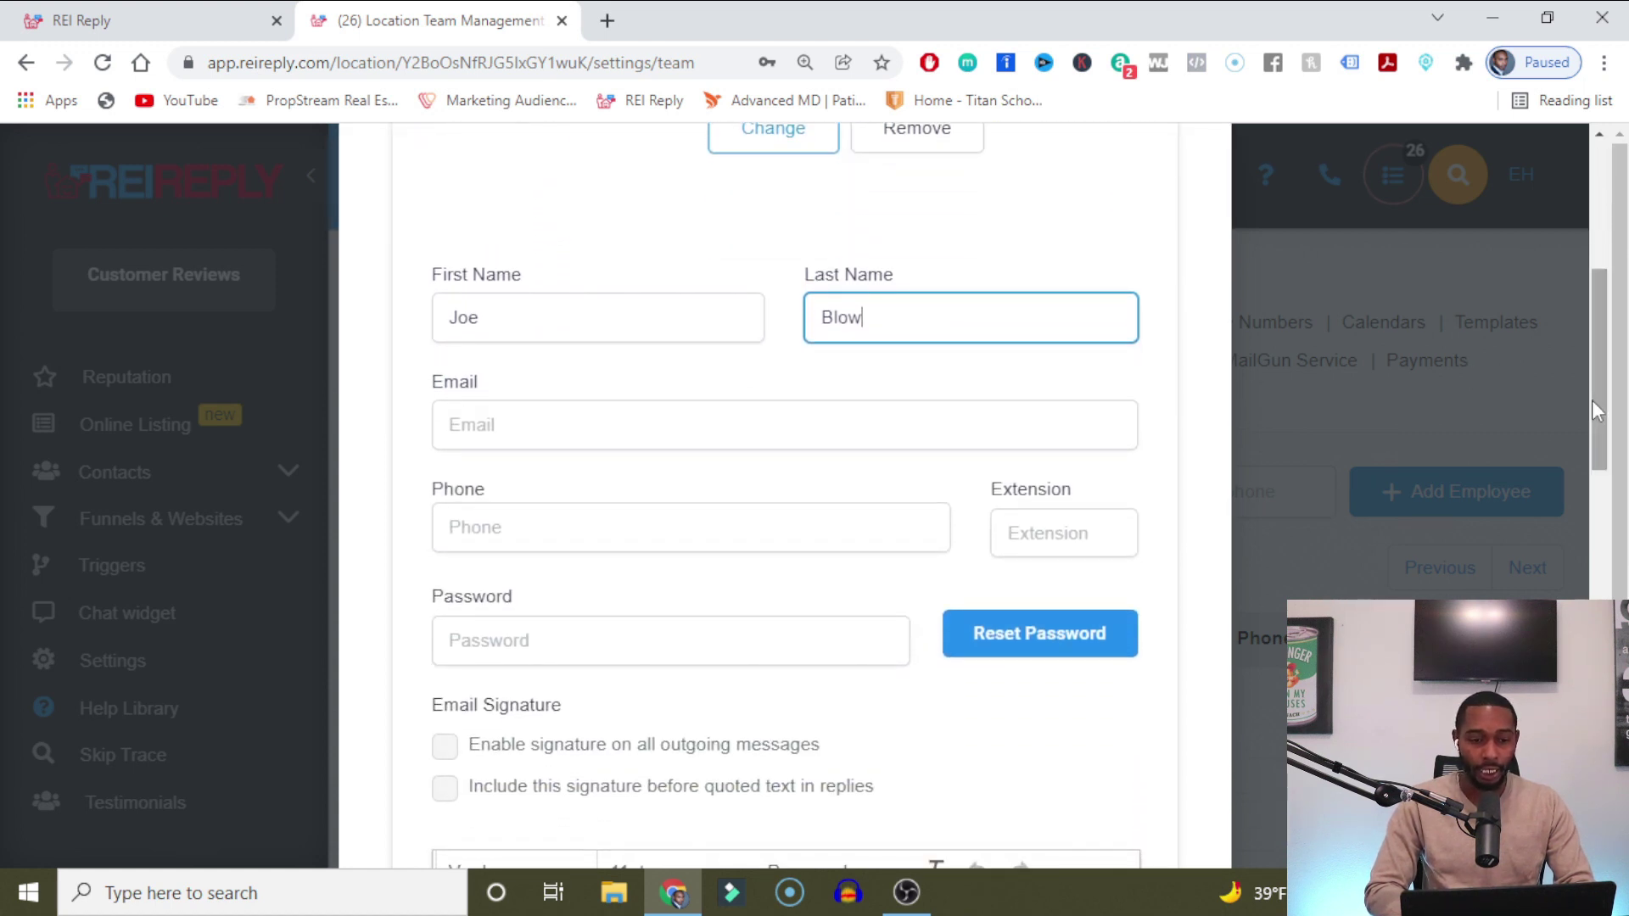
click(808, 422)
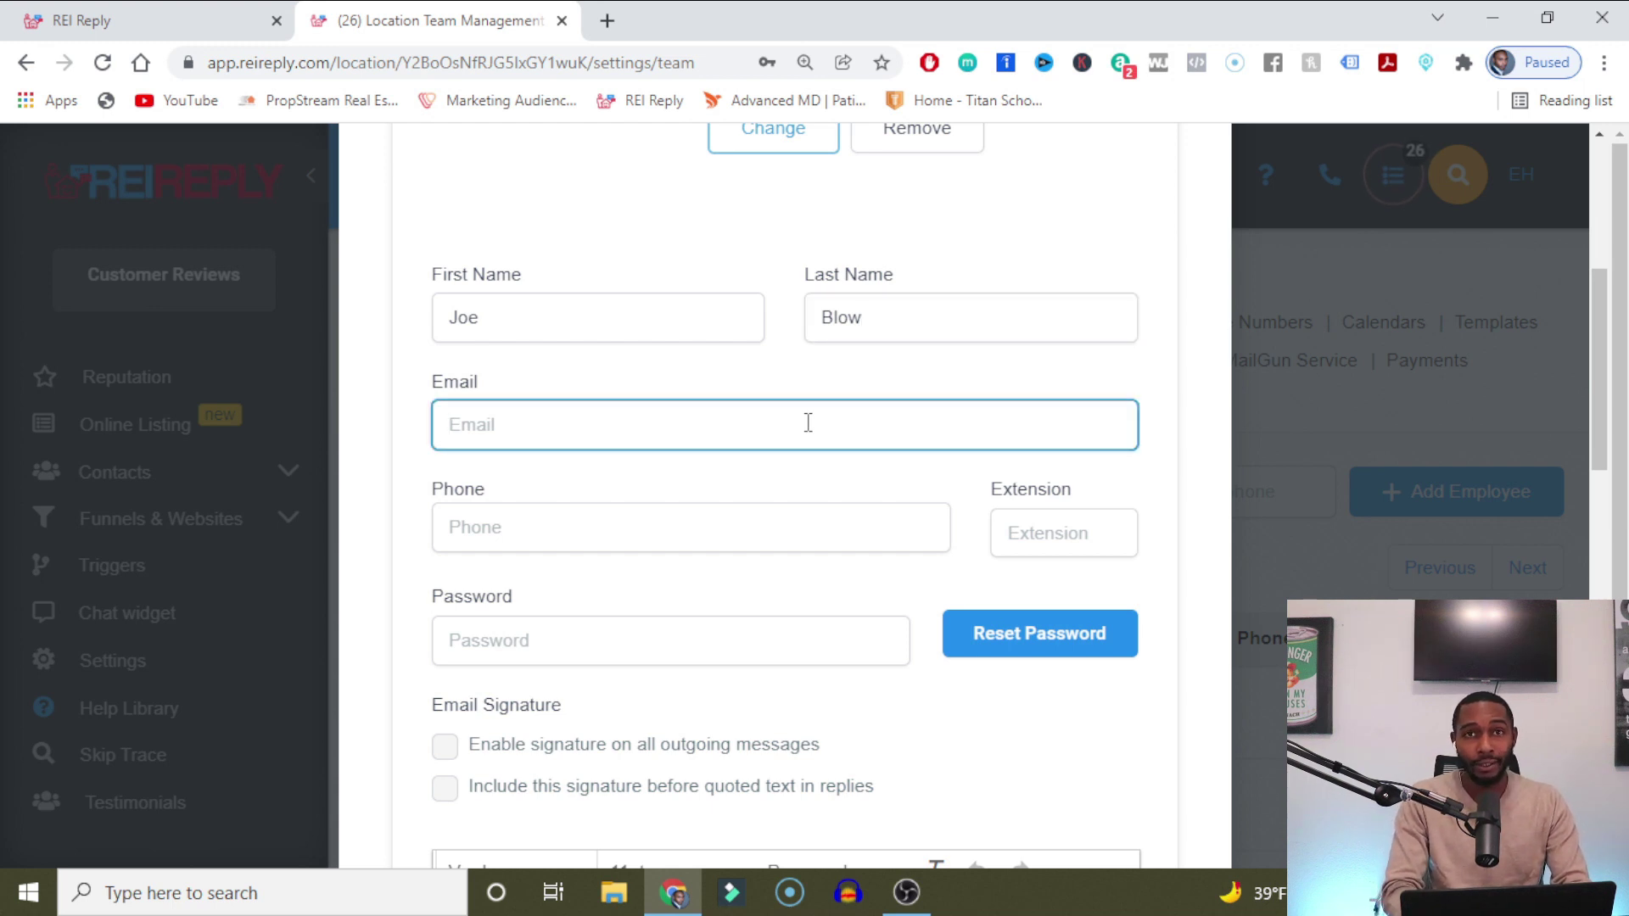
text(test)
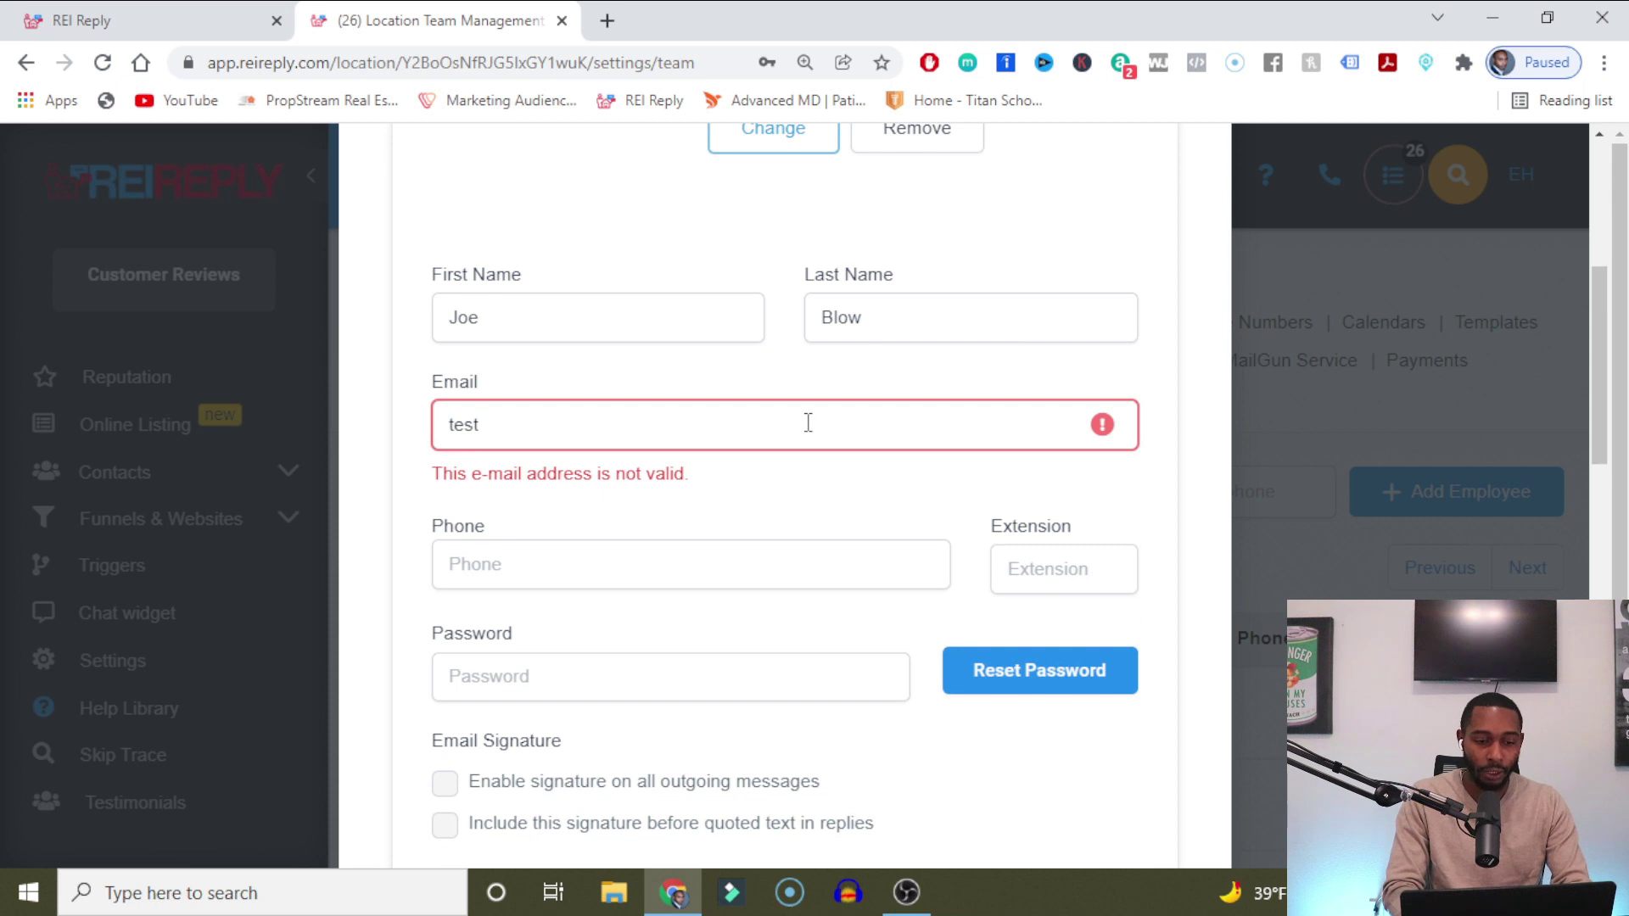
text(email1@)
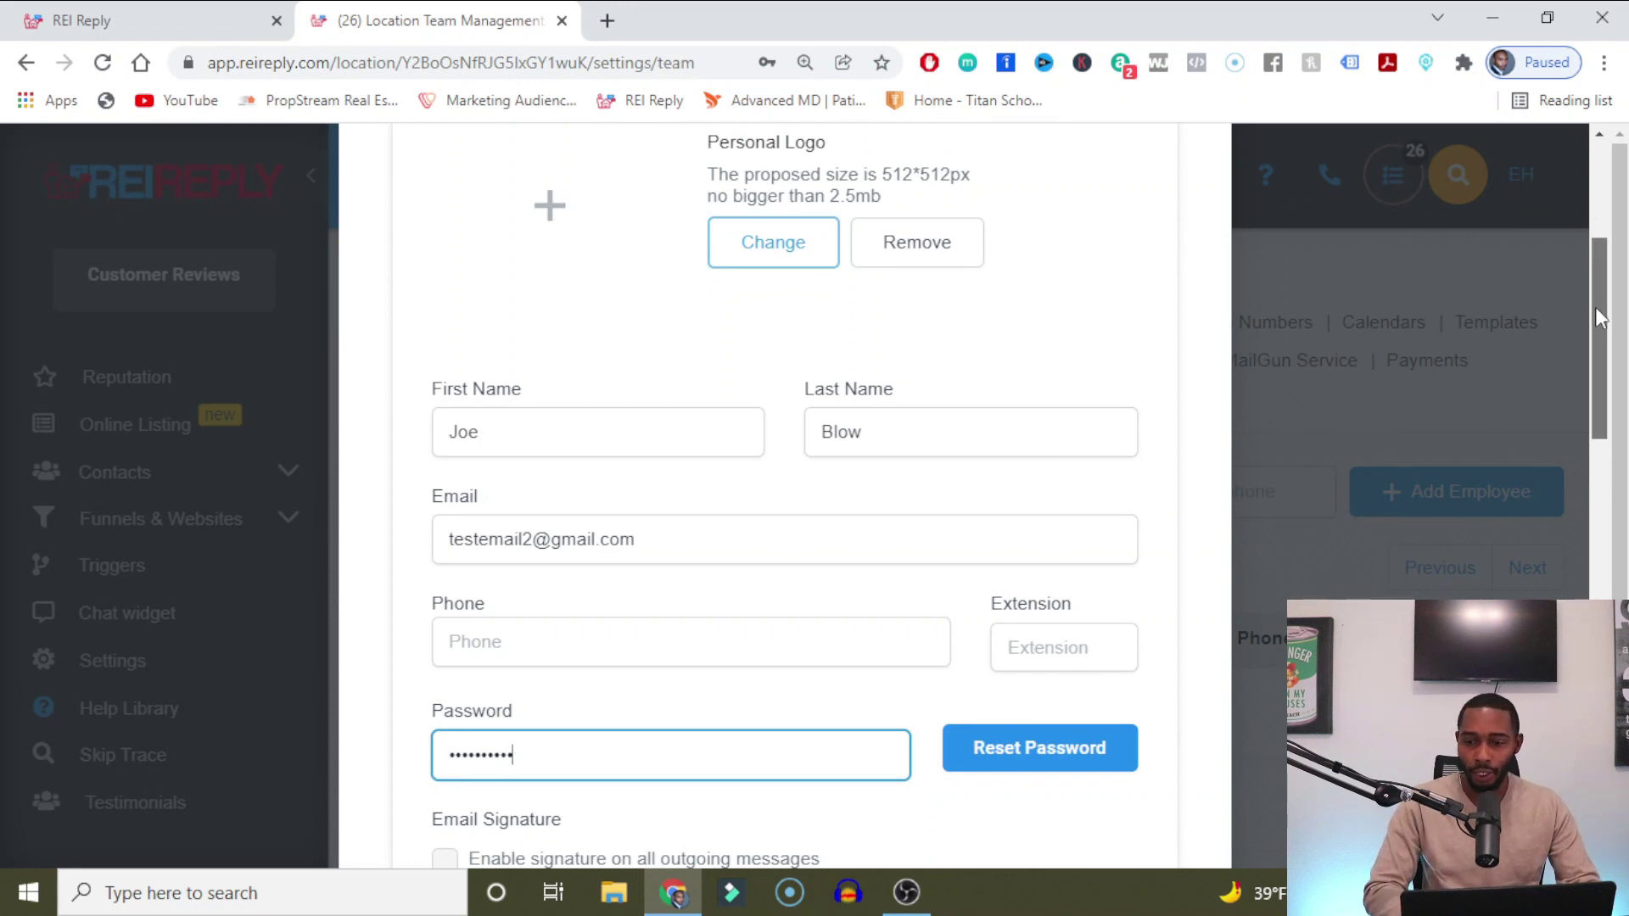
drag(1595, 307, 1589, 730)
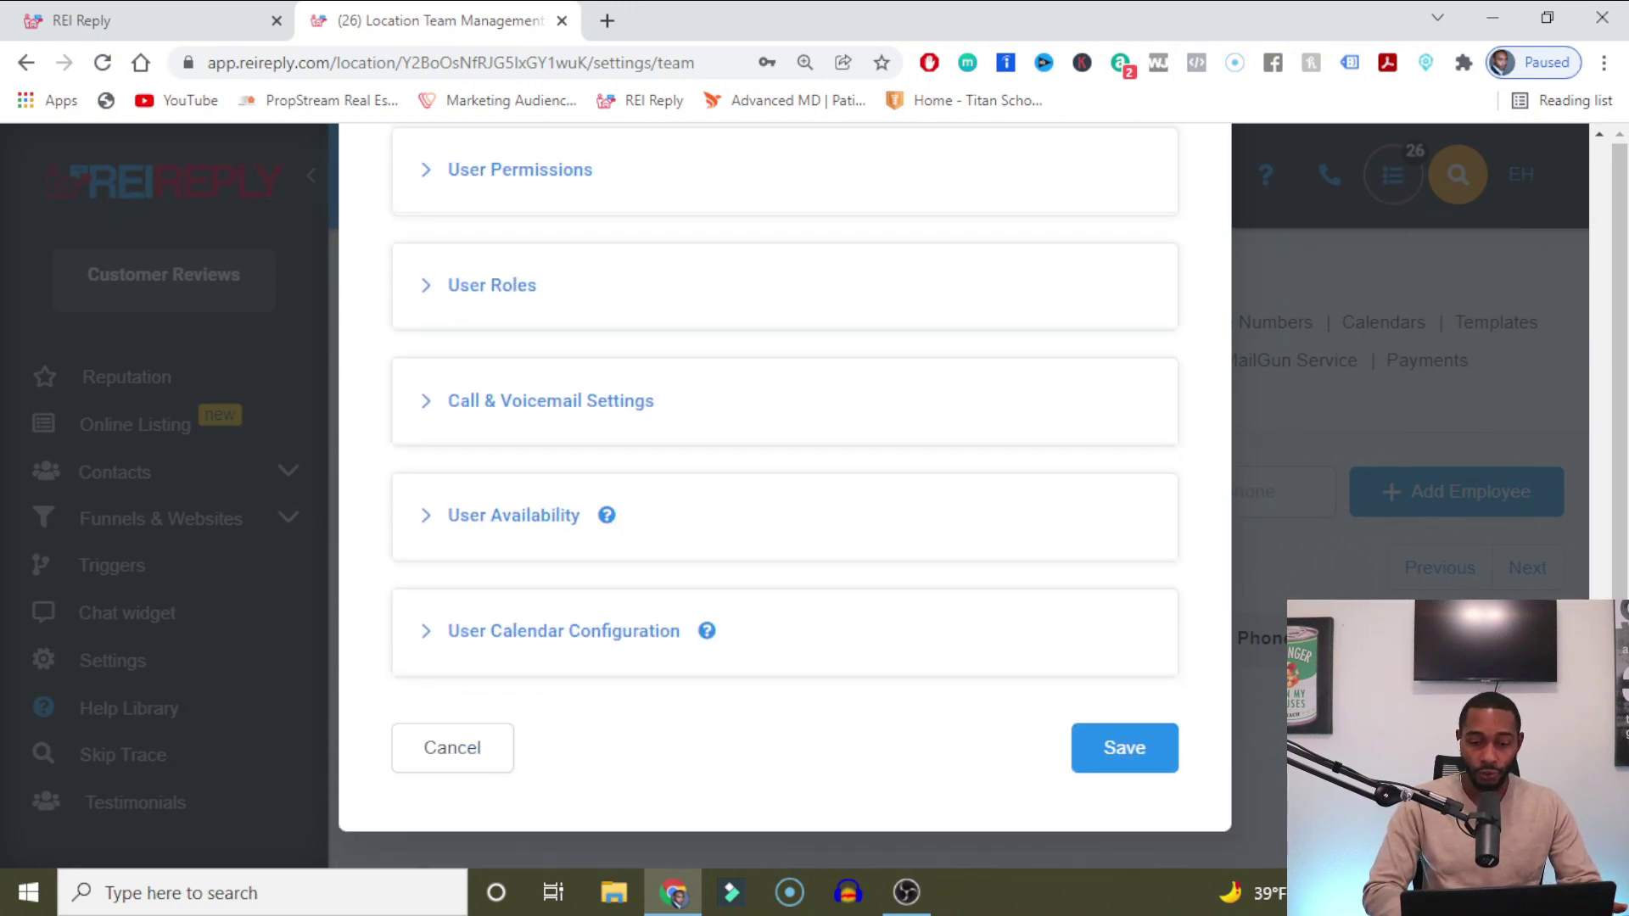
click(1126, 755)
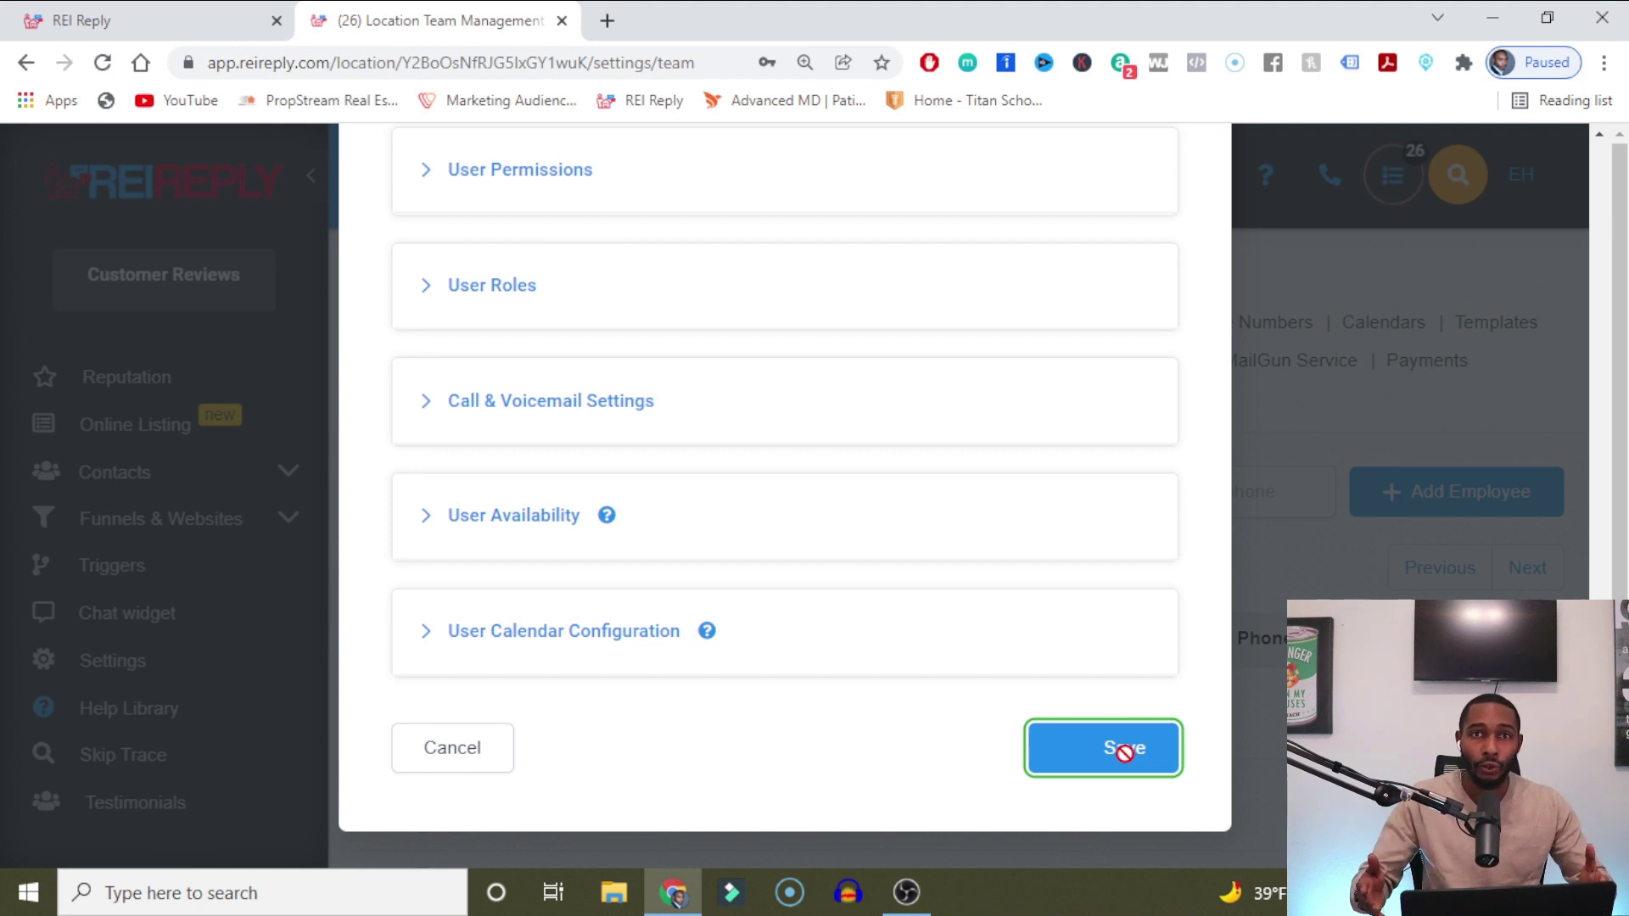
click(1125, 751)
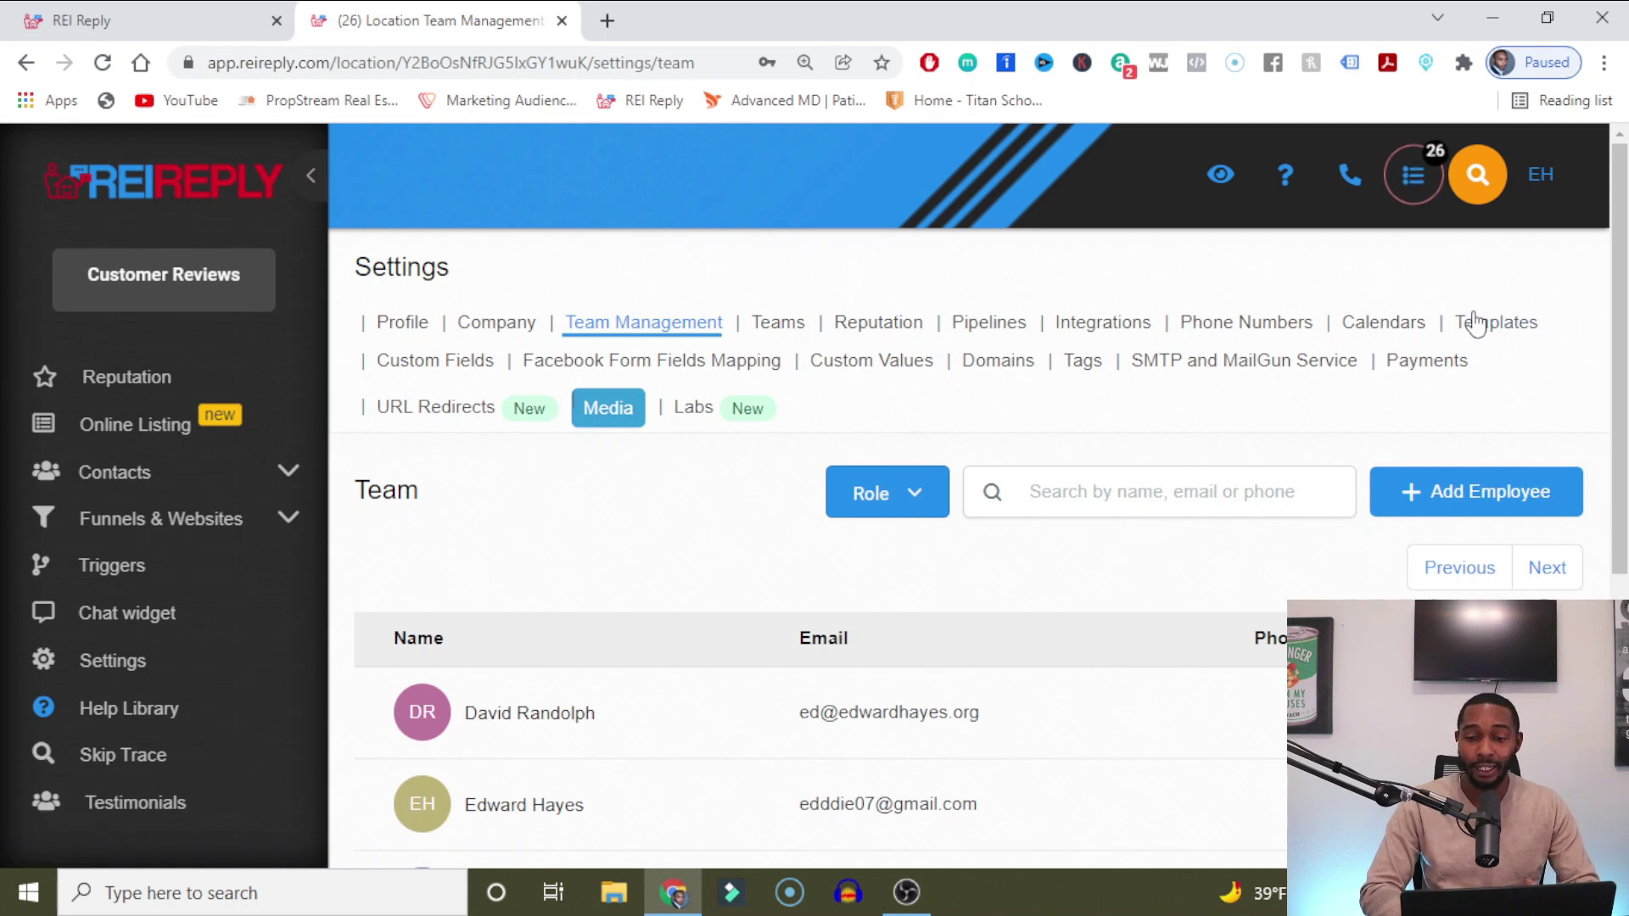
click(1260, 331)
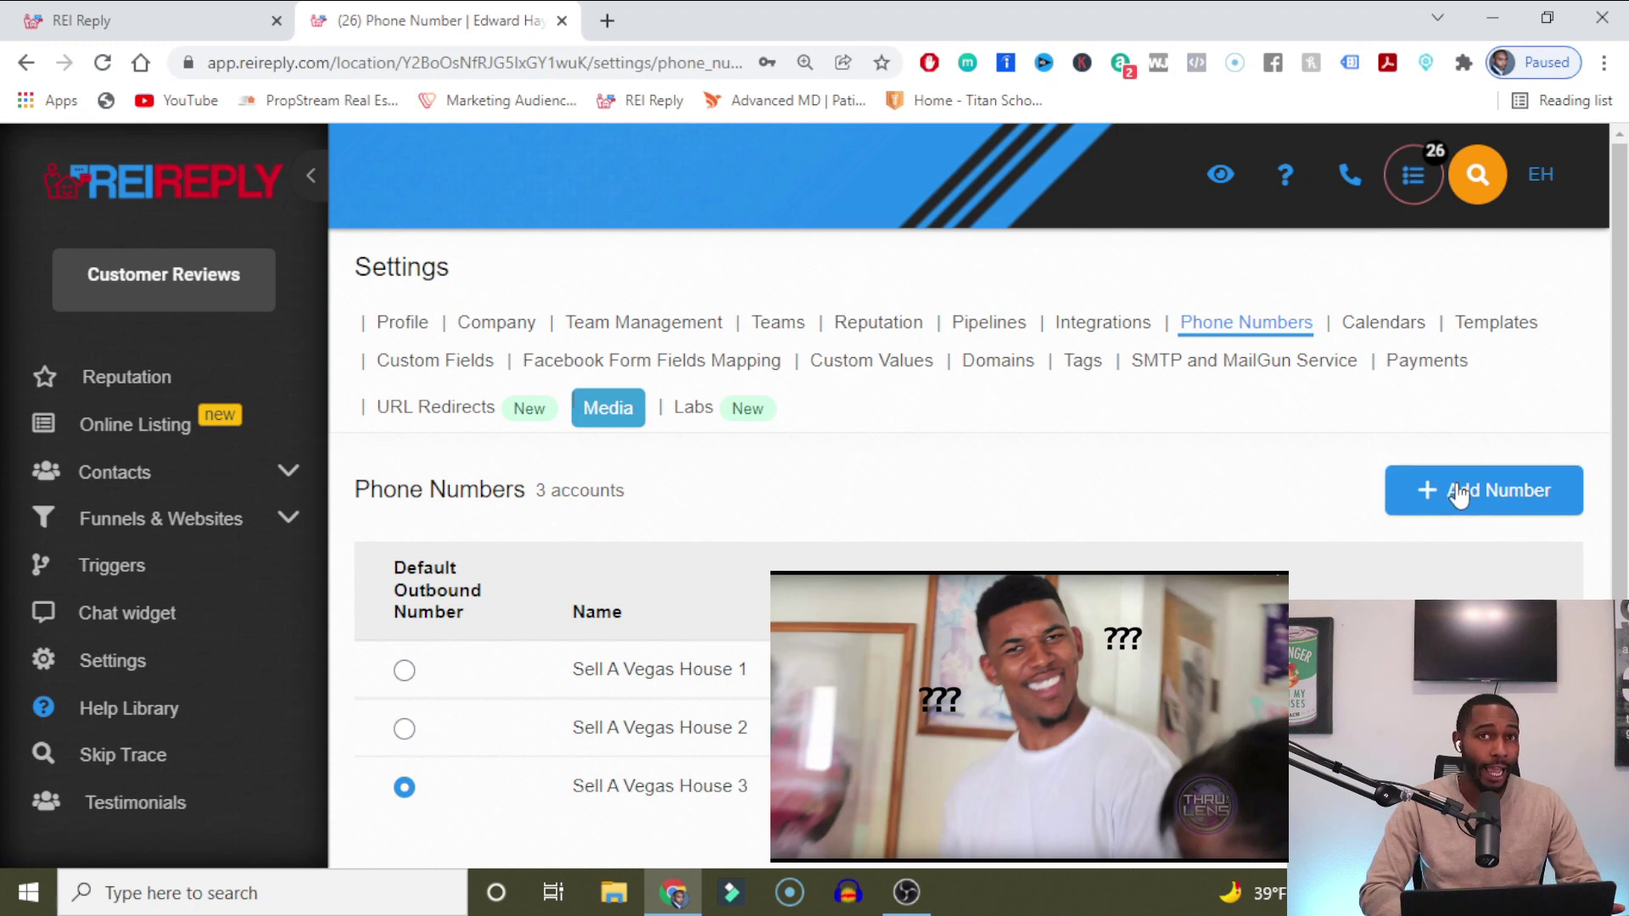
click(1458, 494)
click(593, 456)
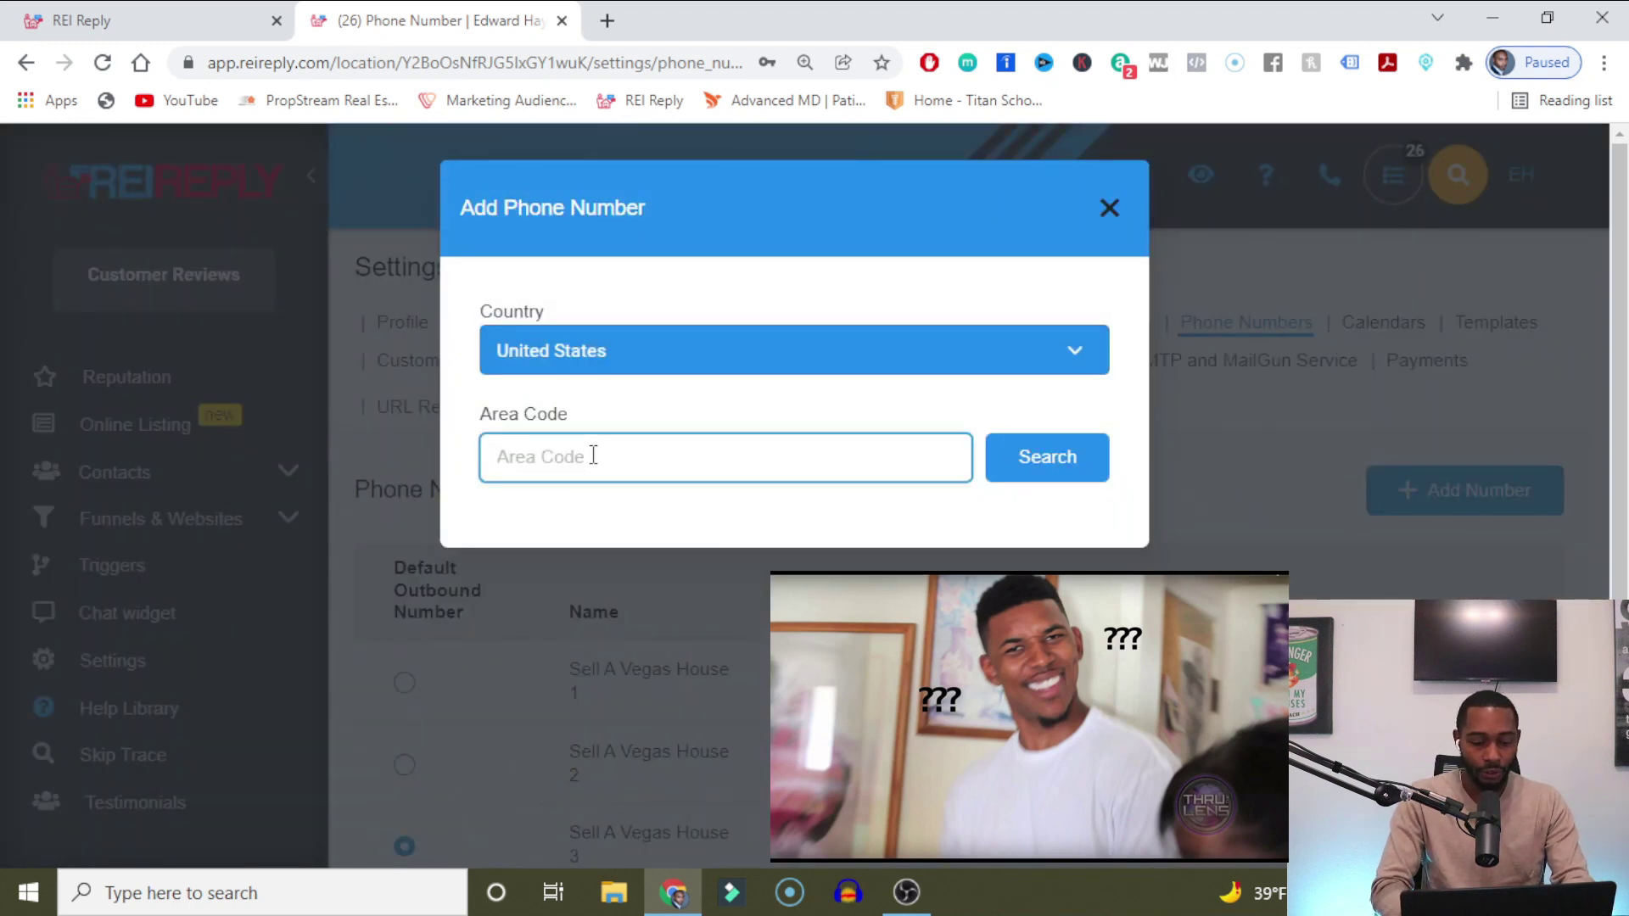
text(702)
click(999, 456)
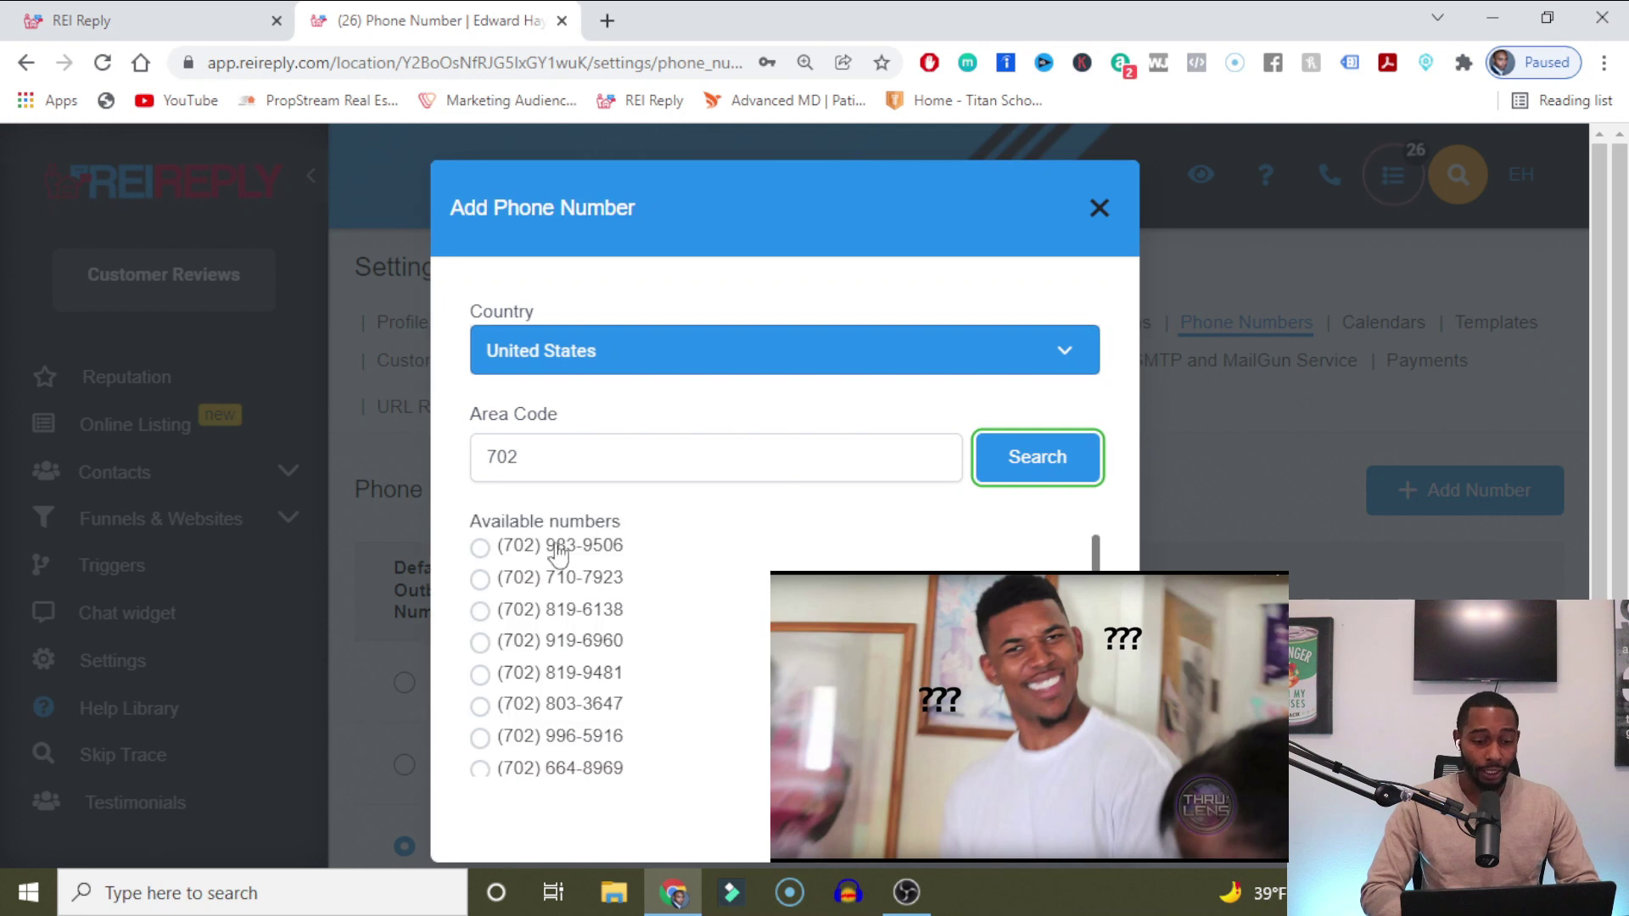
click(559, 547)
scroll(613, 378, down, 2)
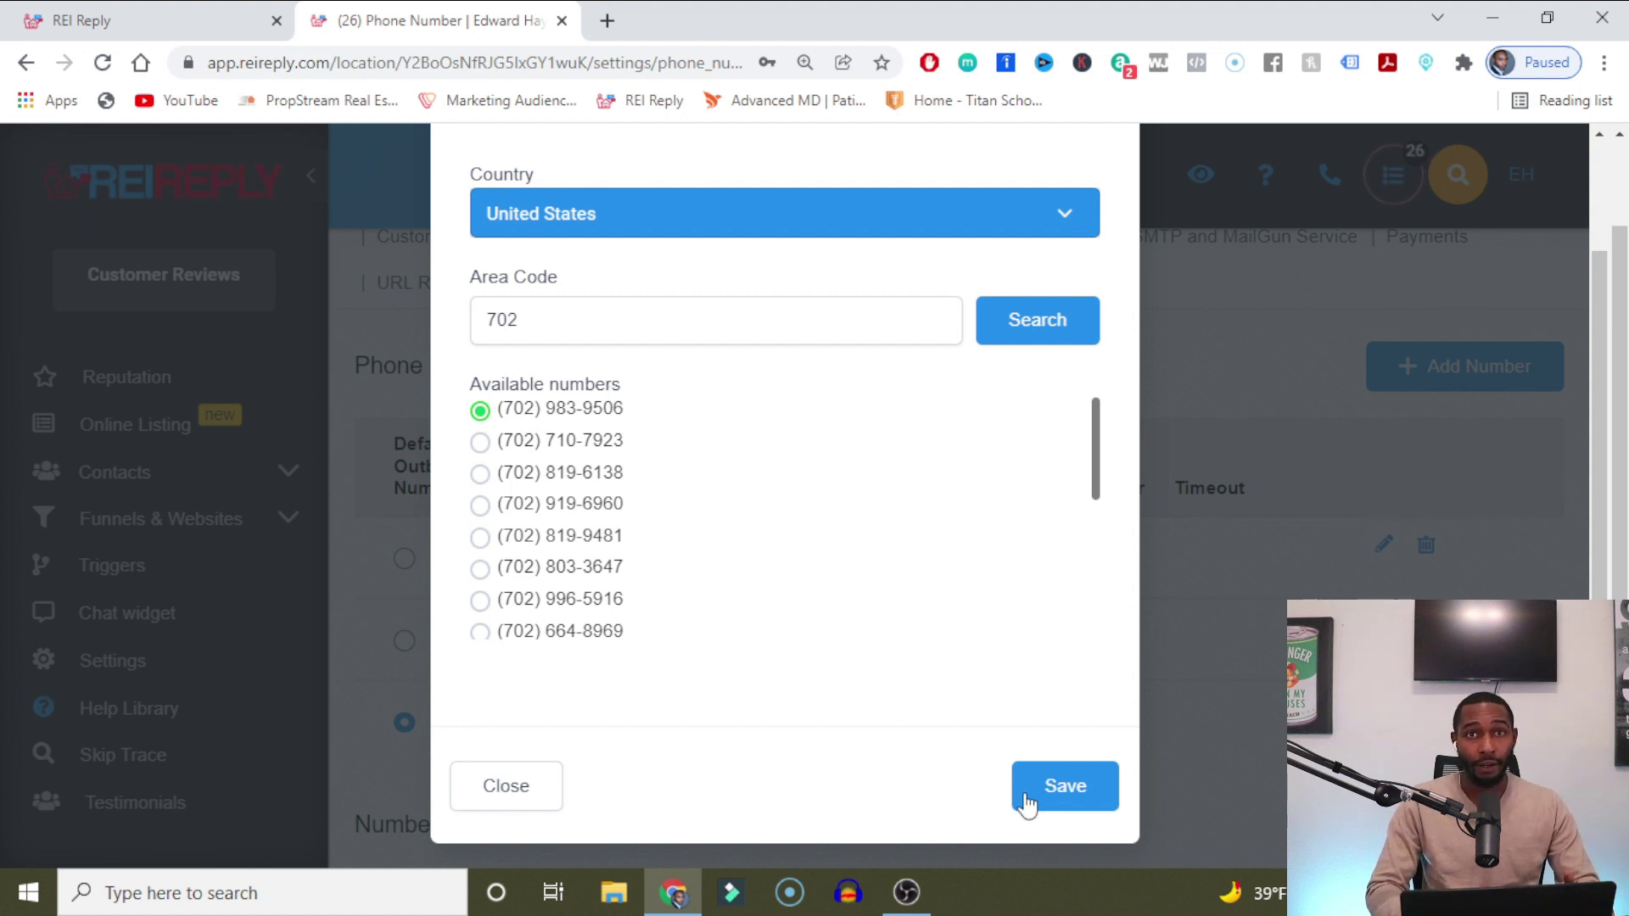
click(523, 787)
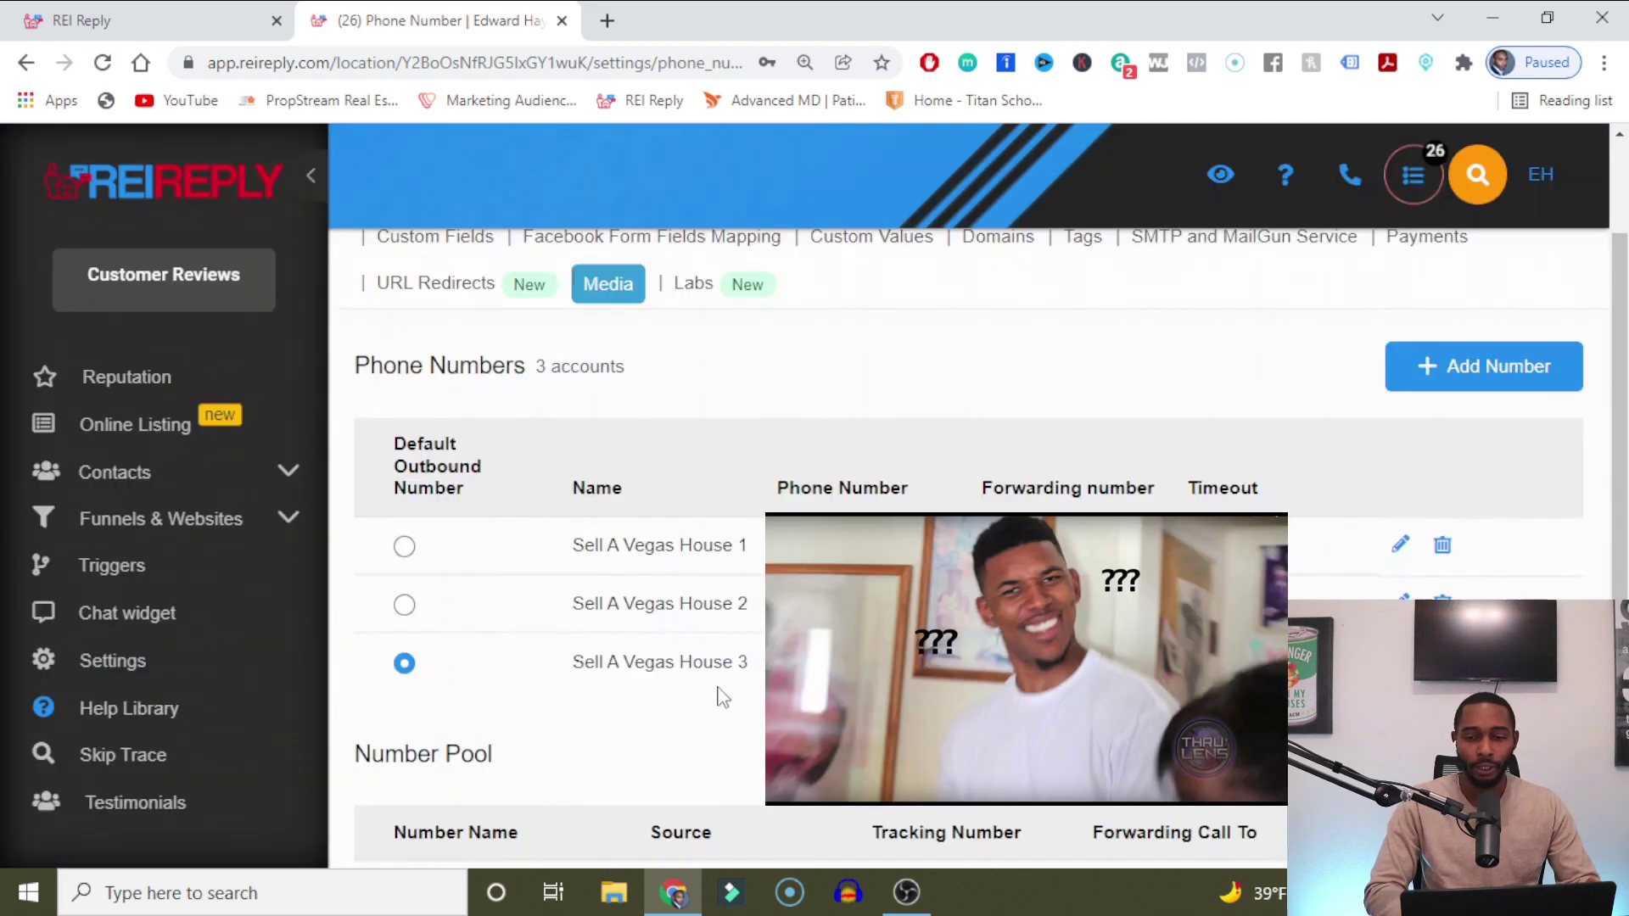
drag(1620, 382, 1621, 321)
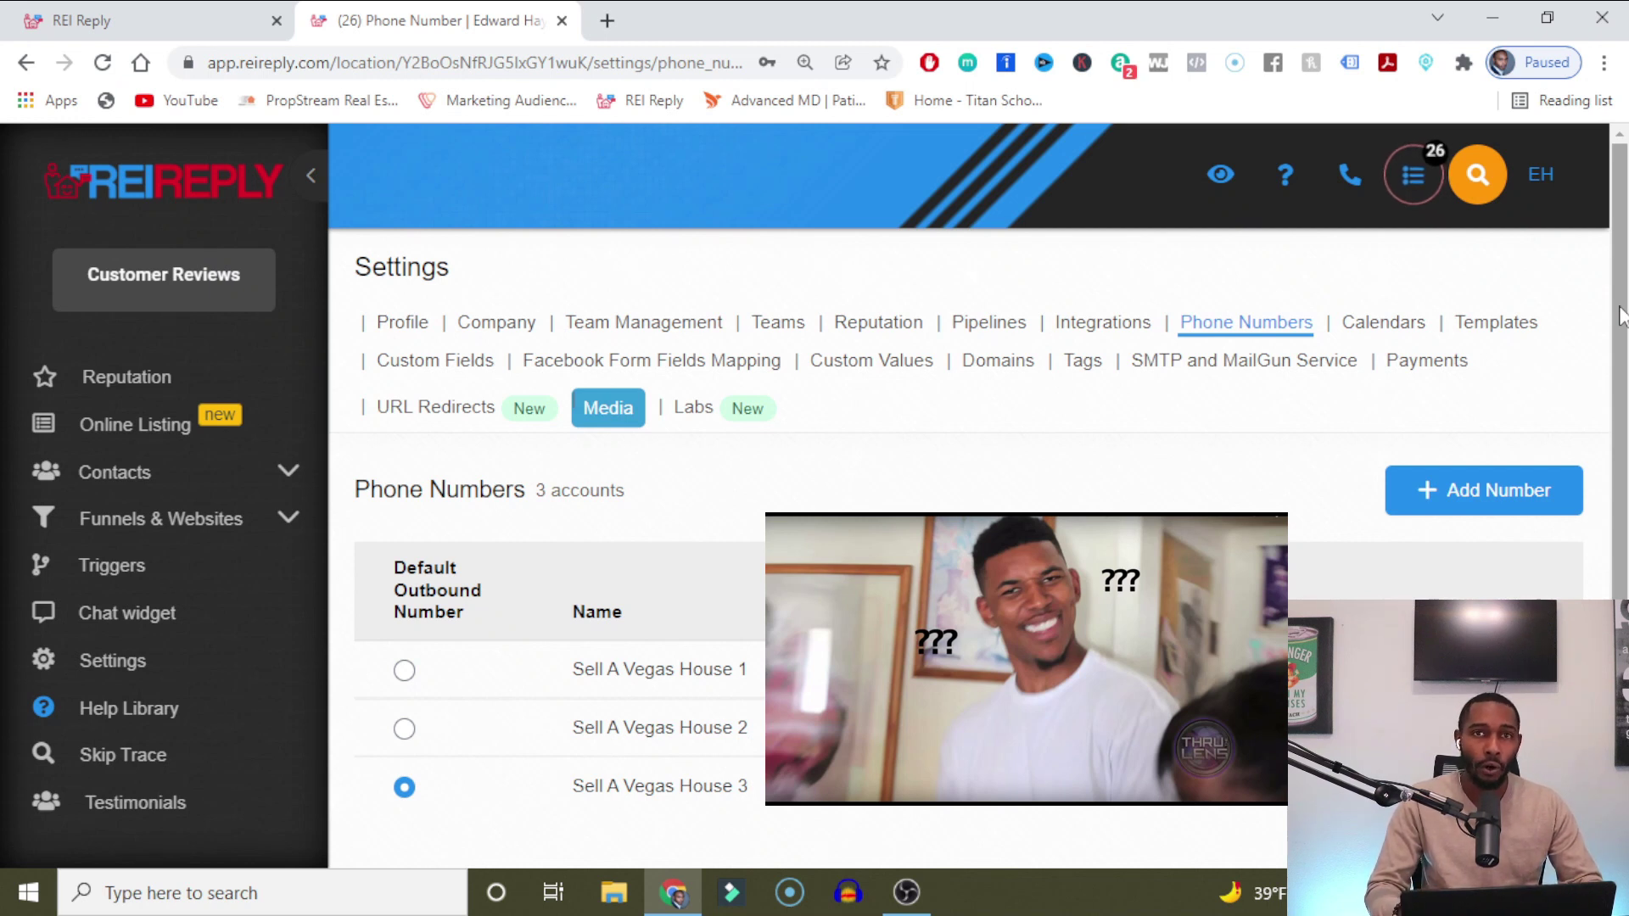
click(1534, 328)
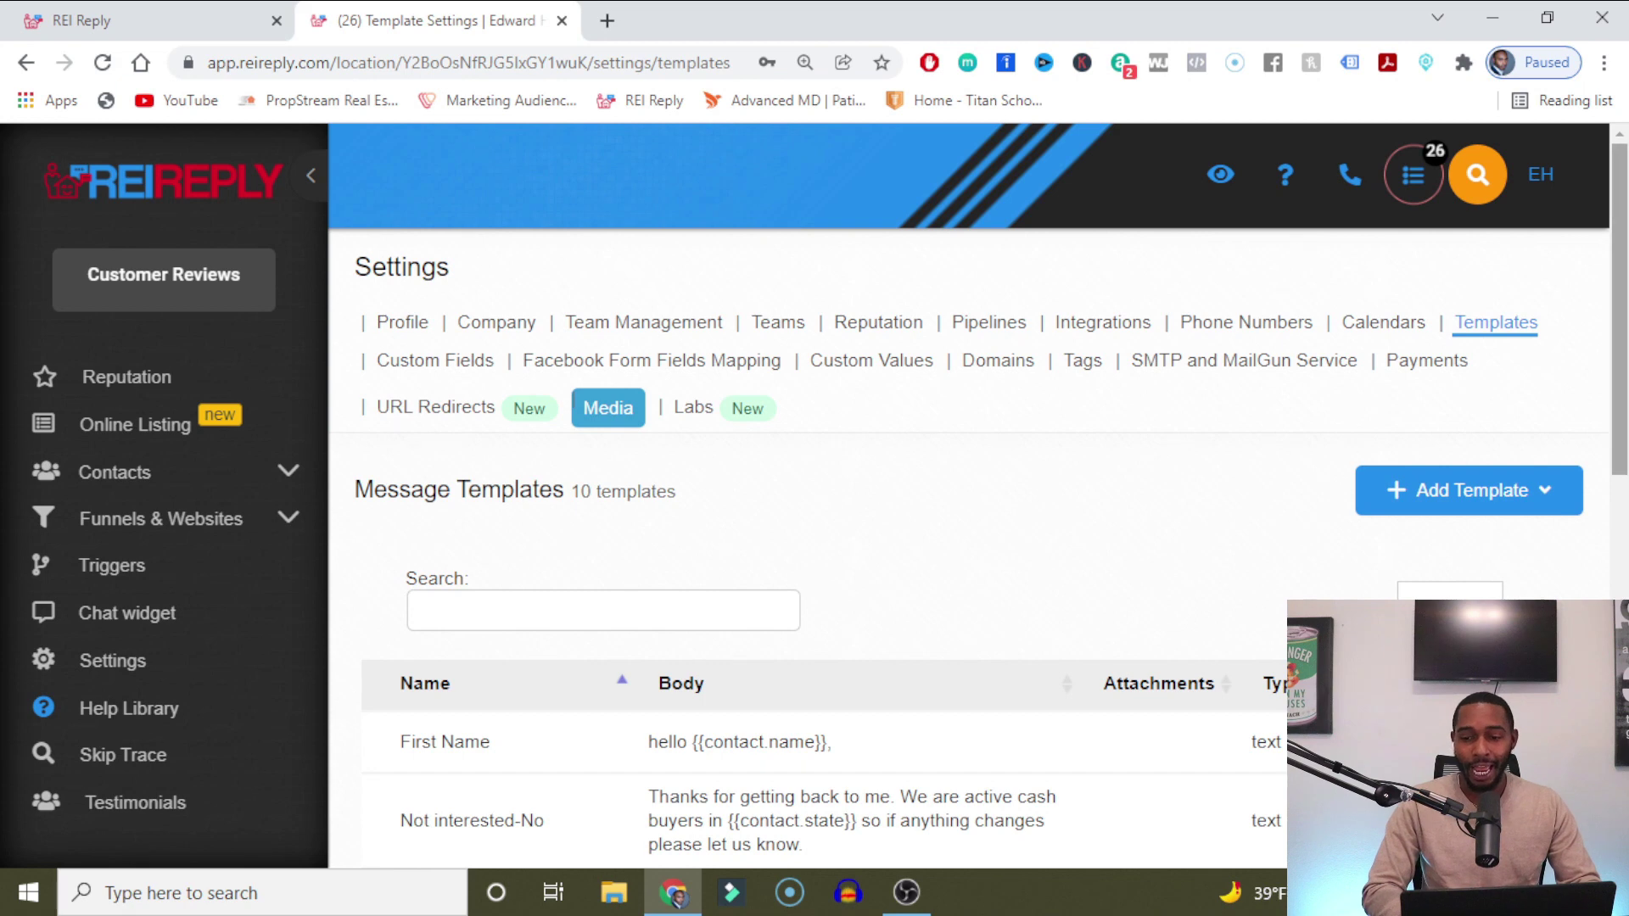
Review all 10 message templates and open 'What's your offer?' for editing.
scroll(1619, 340, down, 1)
scroll(968, 497, down, 5)
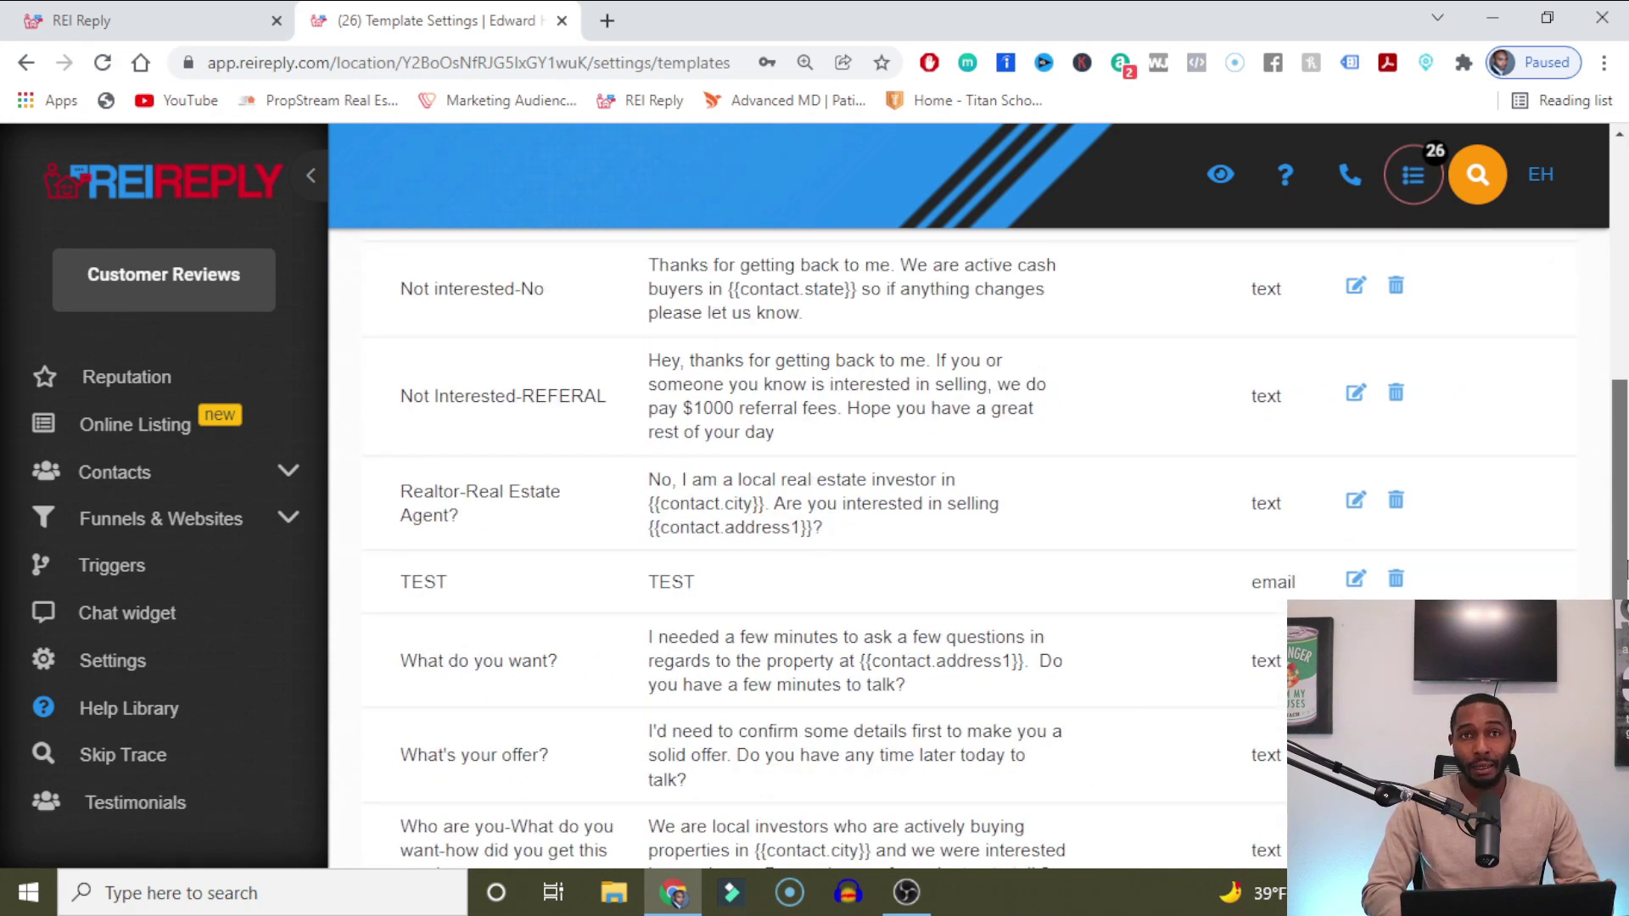
scroll(968, 547, down, 3)
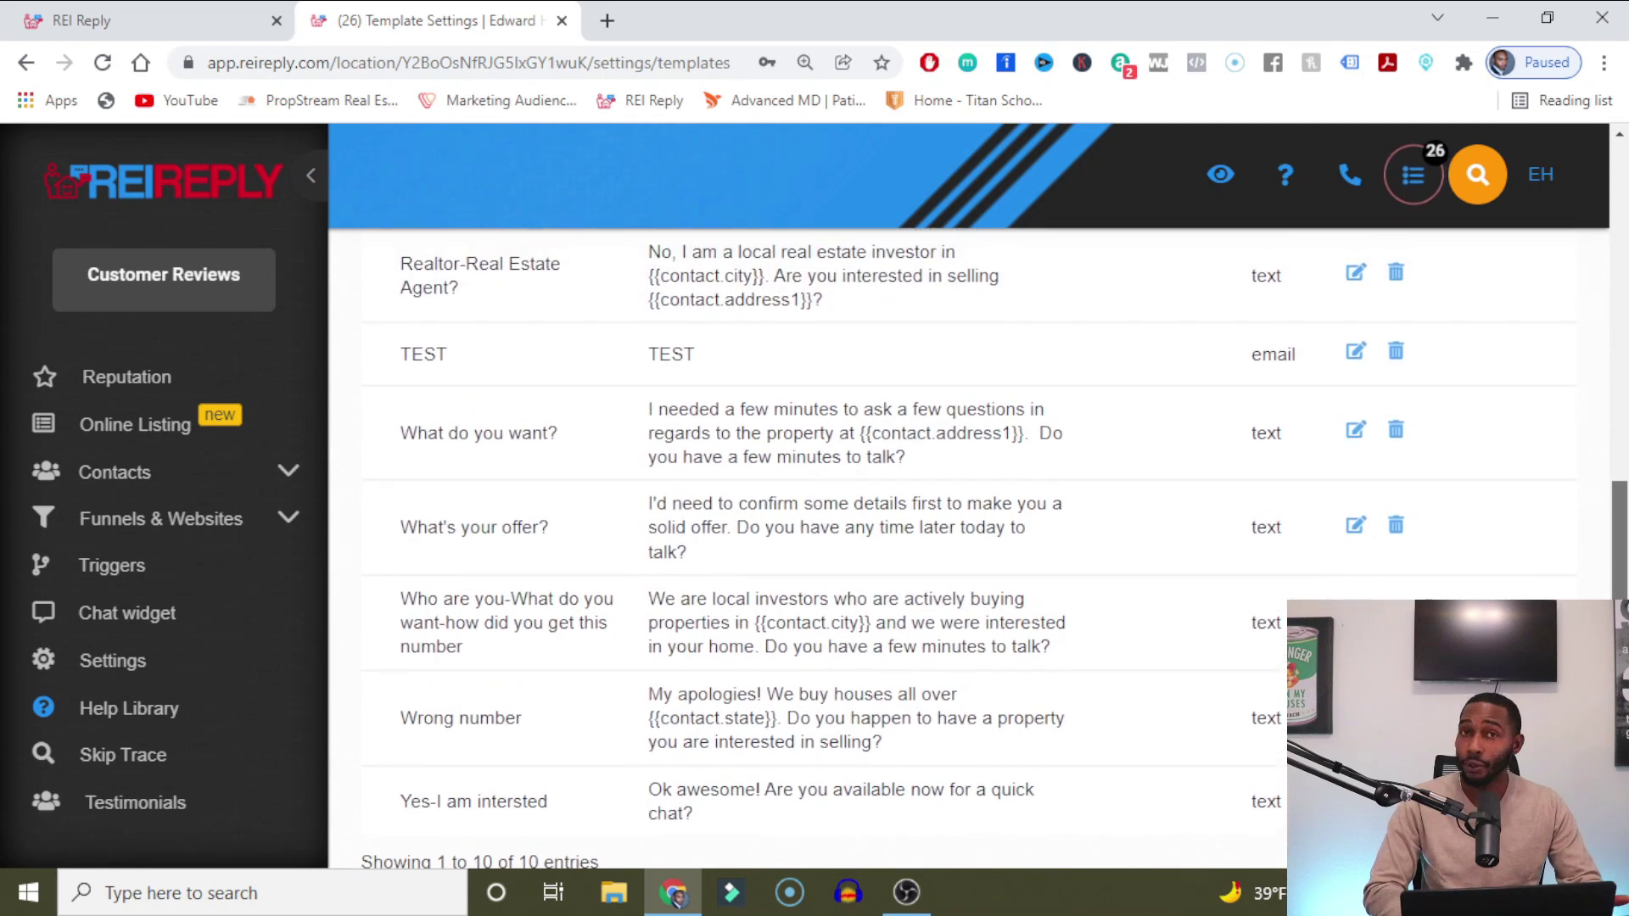
scroll(968, 535, up, 1)
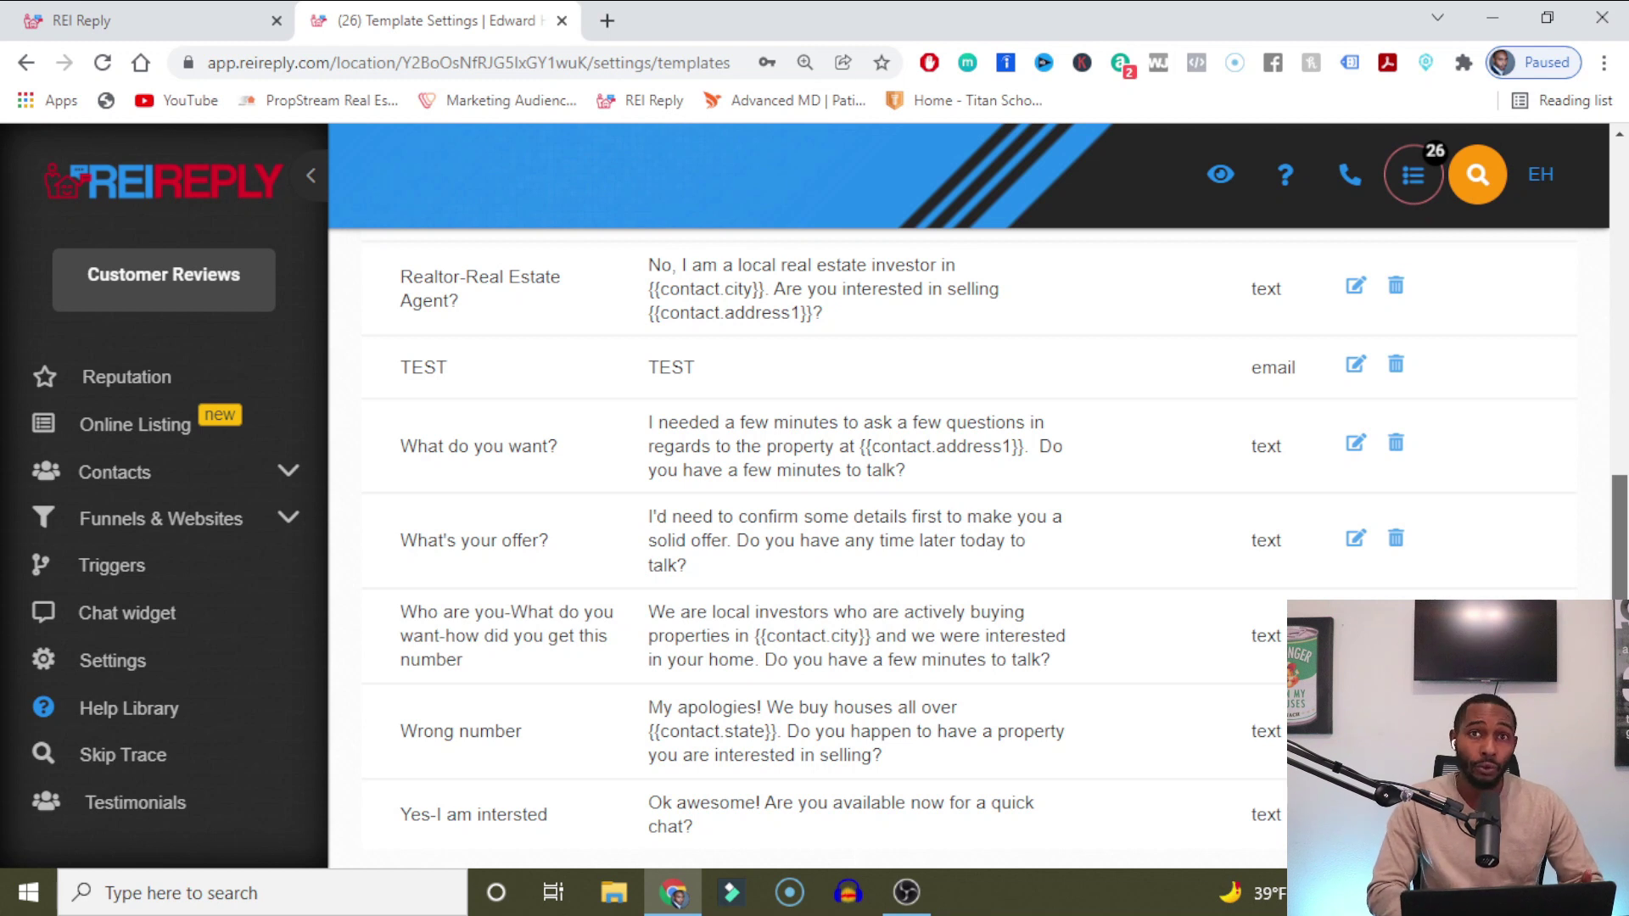
scroll(968, 543, up, 1)
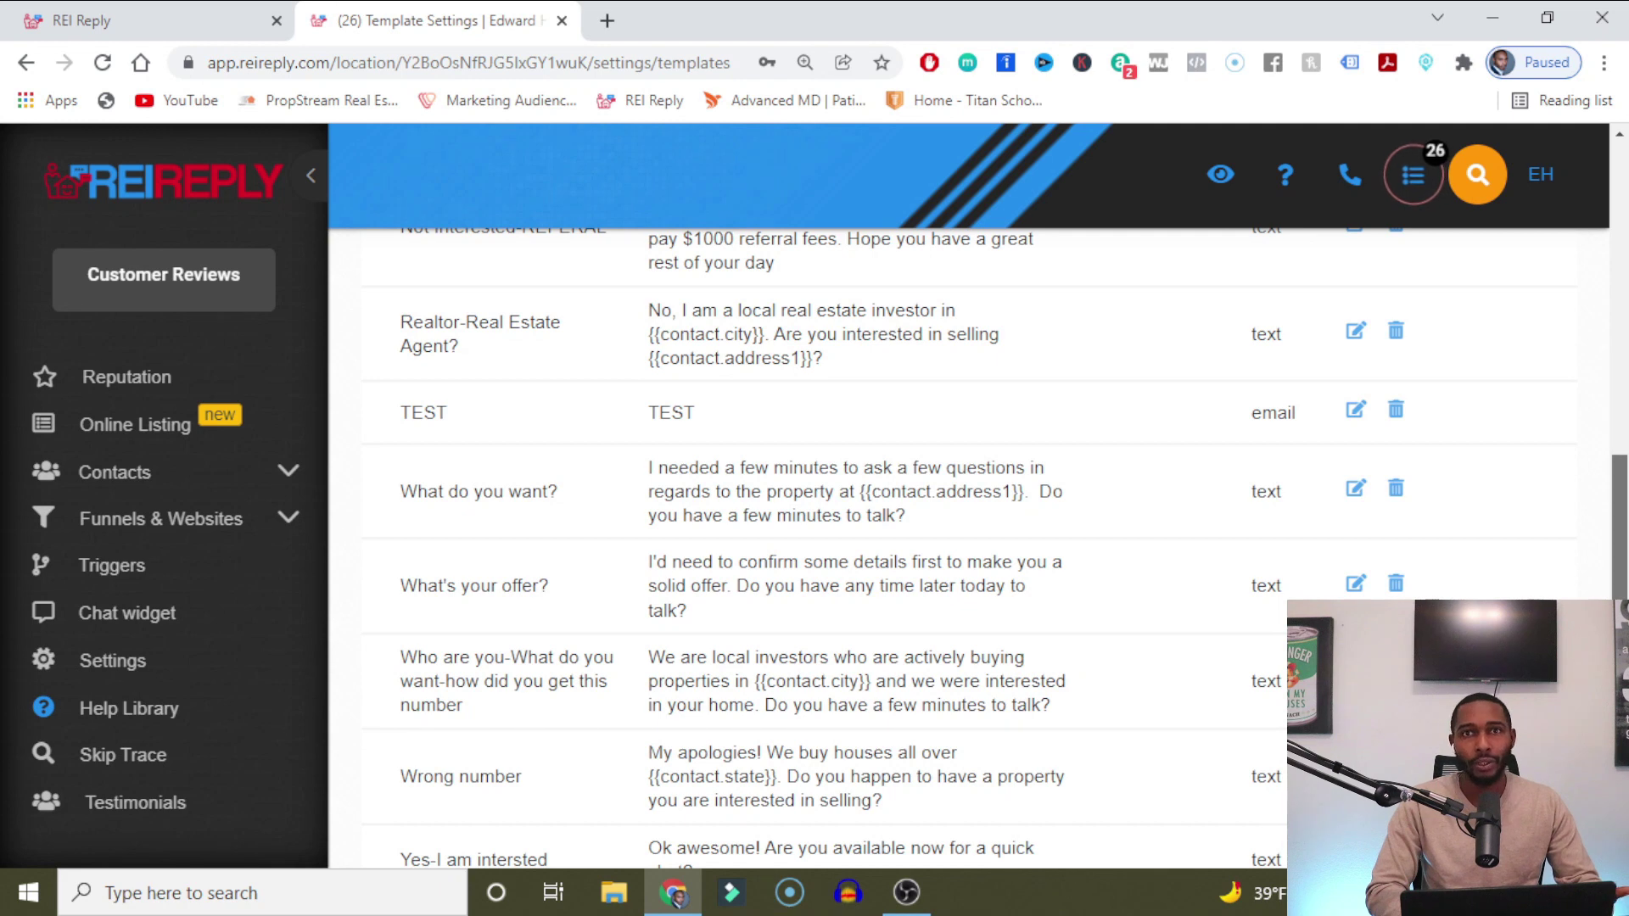
scroll(1614, 467, down, 1)
scroll(1615, 467, up, 5)
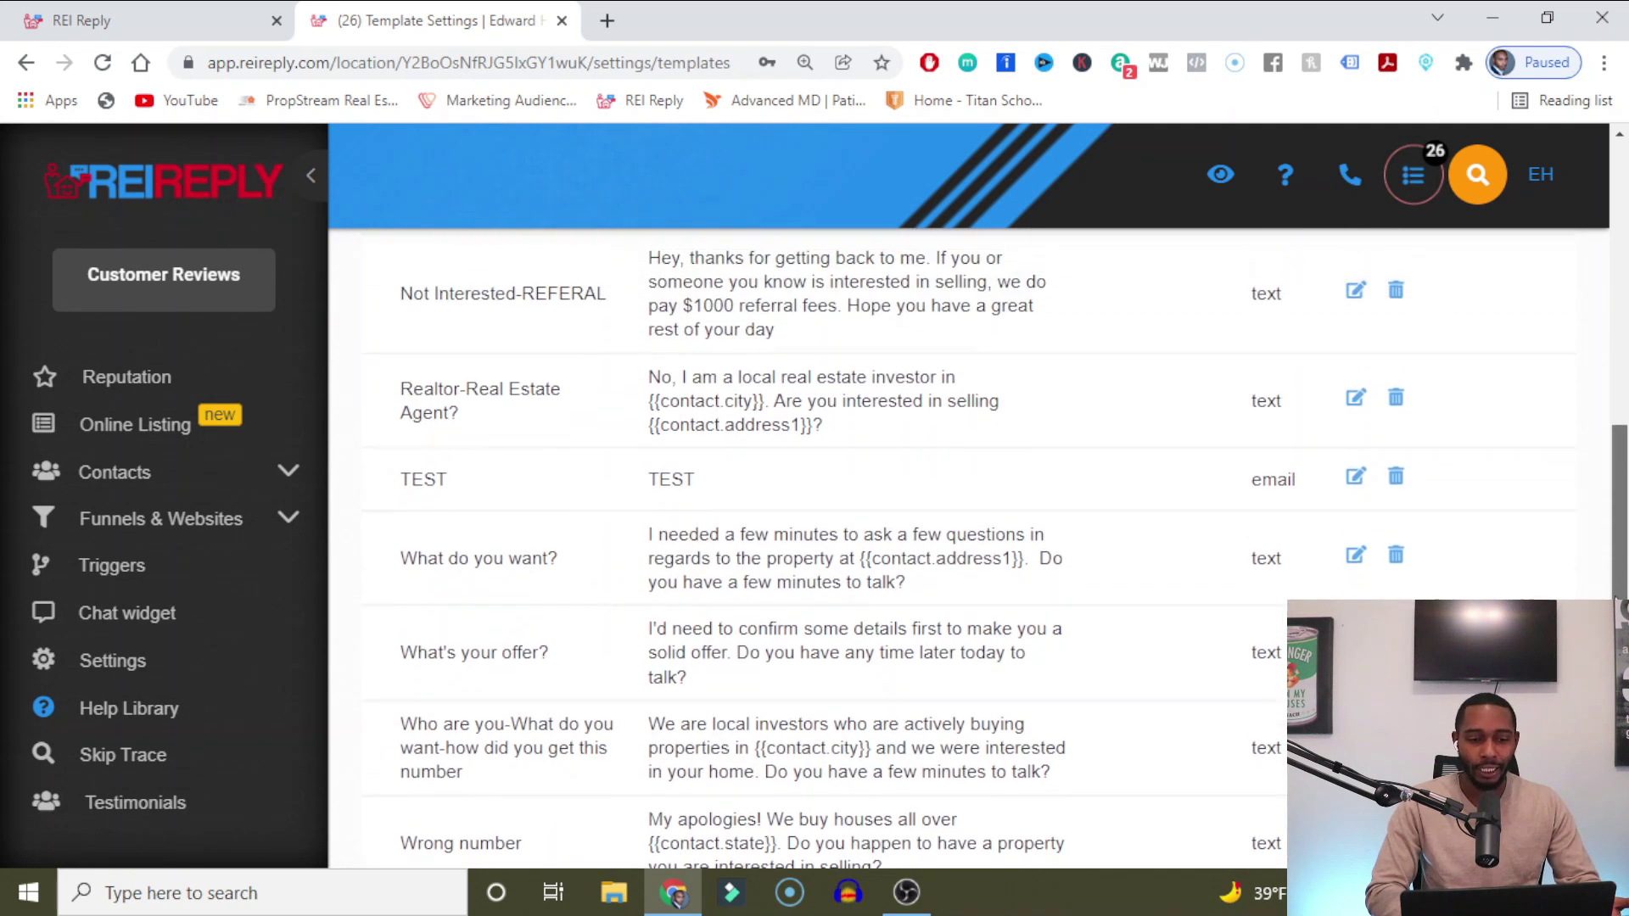
drag(1615, 467, 1621, 522)
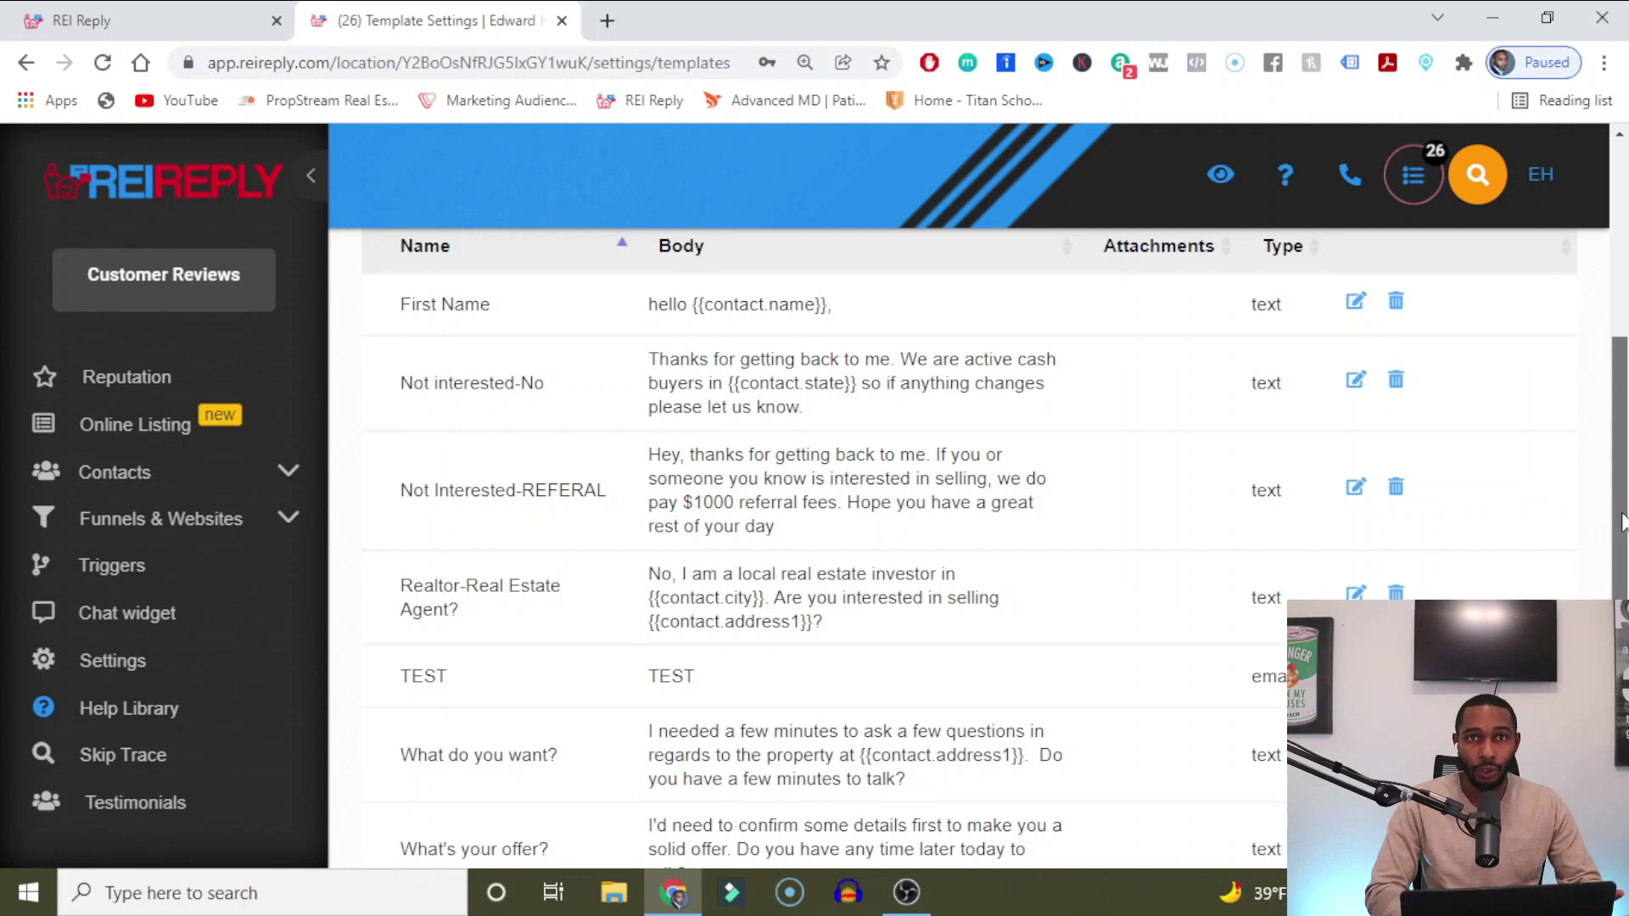
scroll(1620, 522, down, 5)
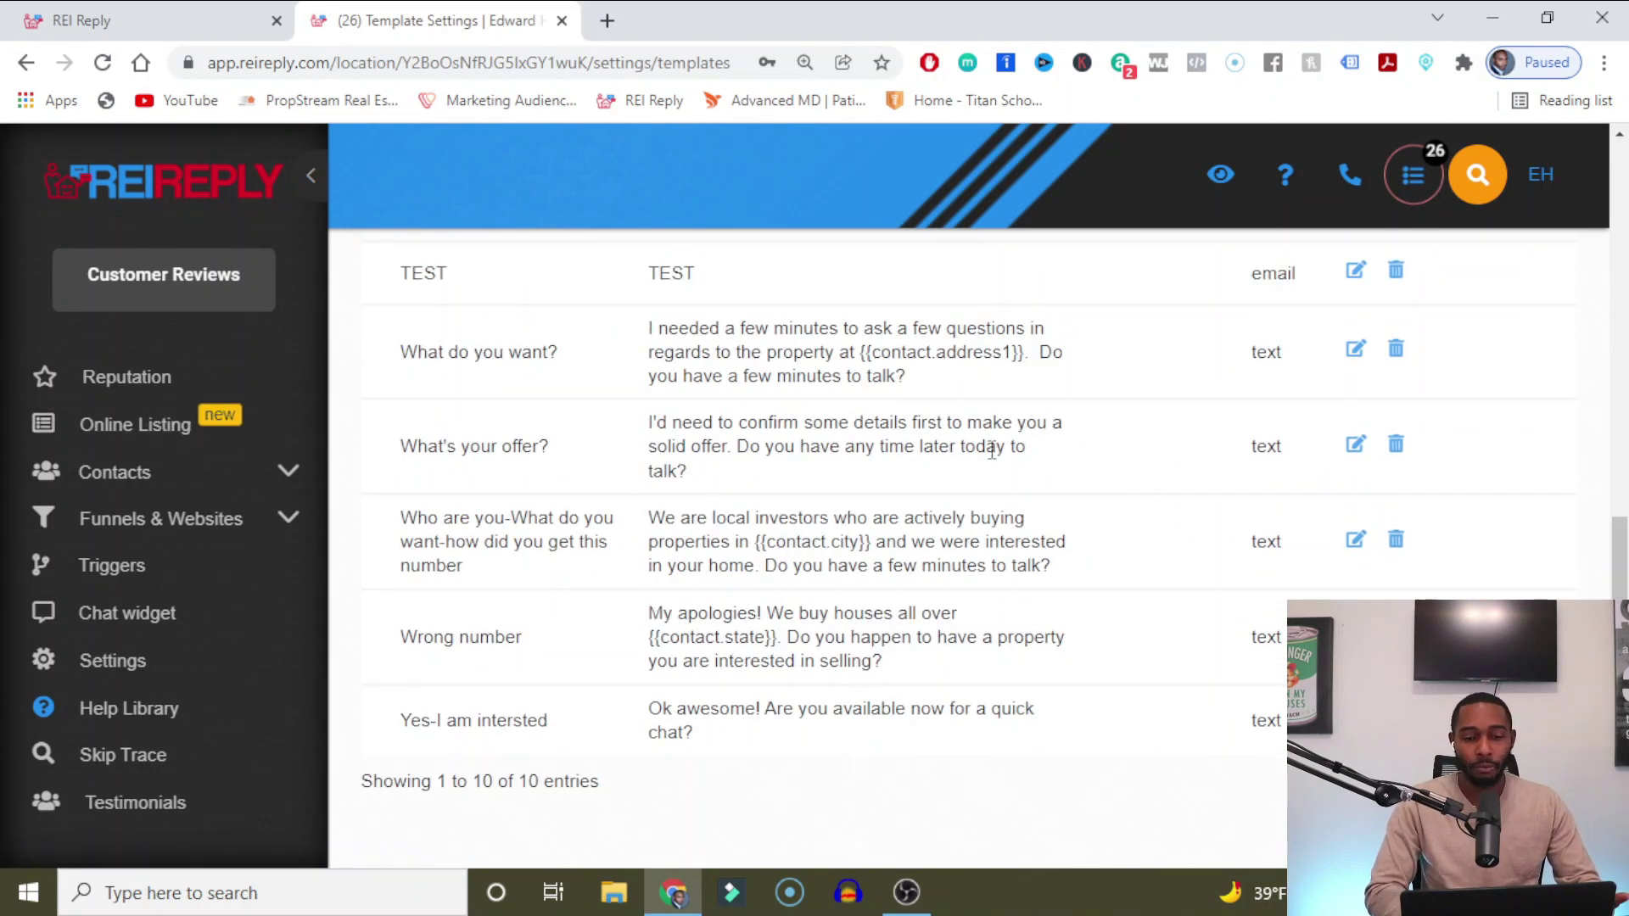
click(1356, 446)
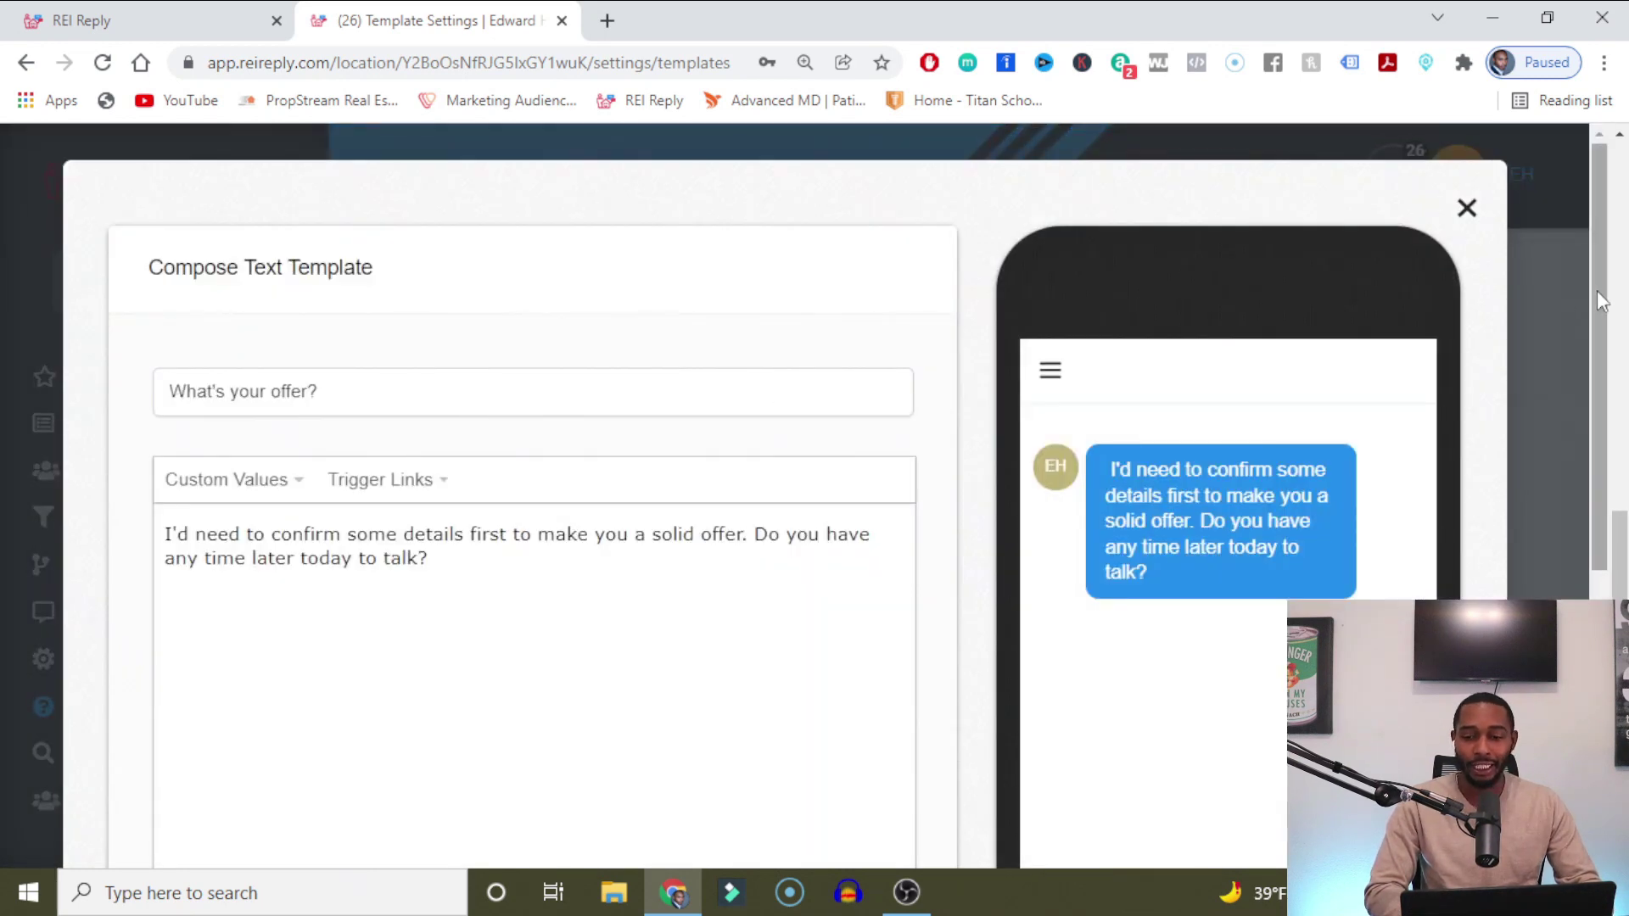
Close the 'What's your offer?' composer without saving and return to the templates list.
drag(1600, 308, 1568, 562)
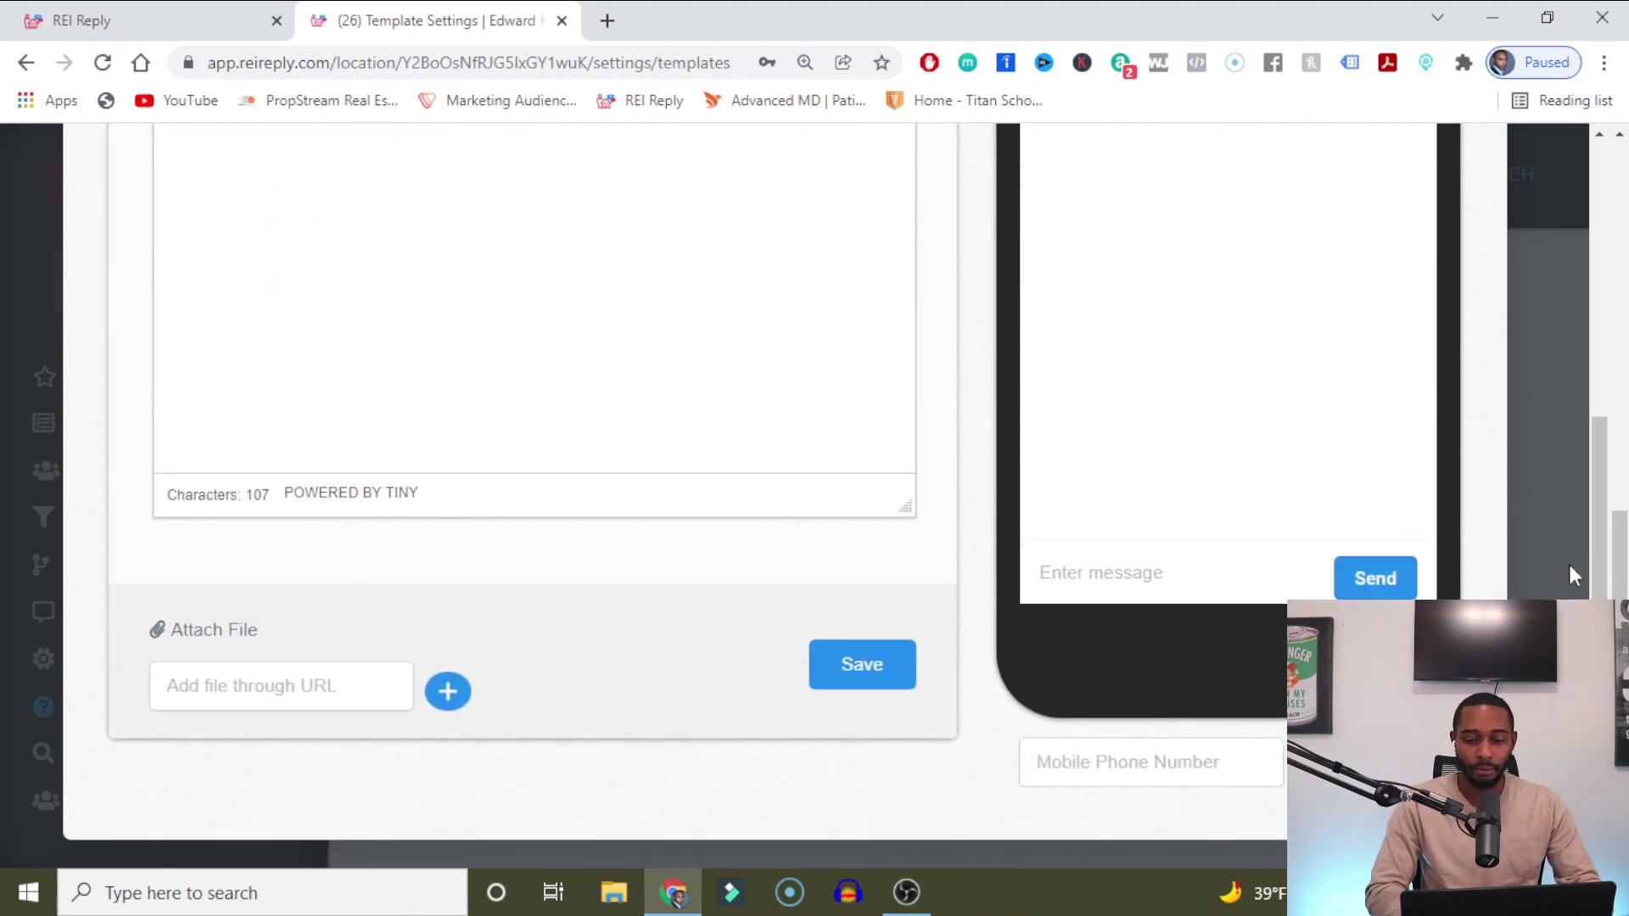
drag(1599, 509, 1600, 281)
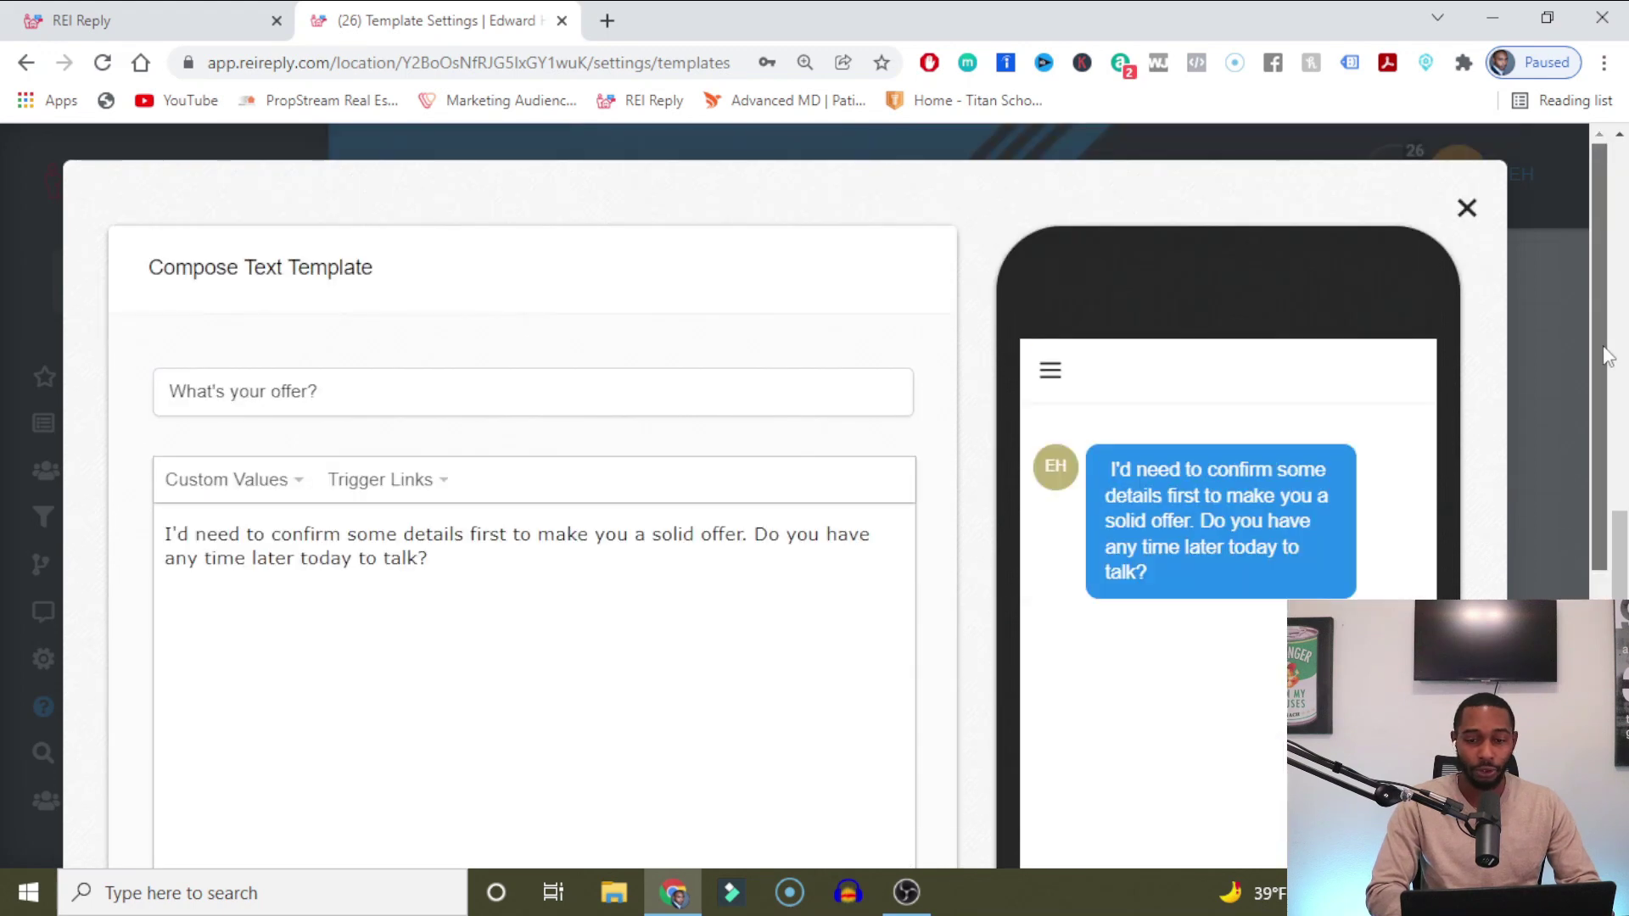
click(1467, 209)
scroll(1052, 297, up, 10)
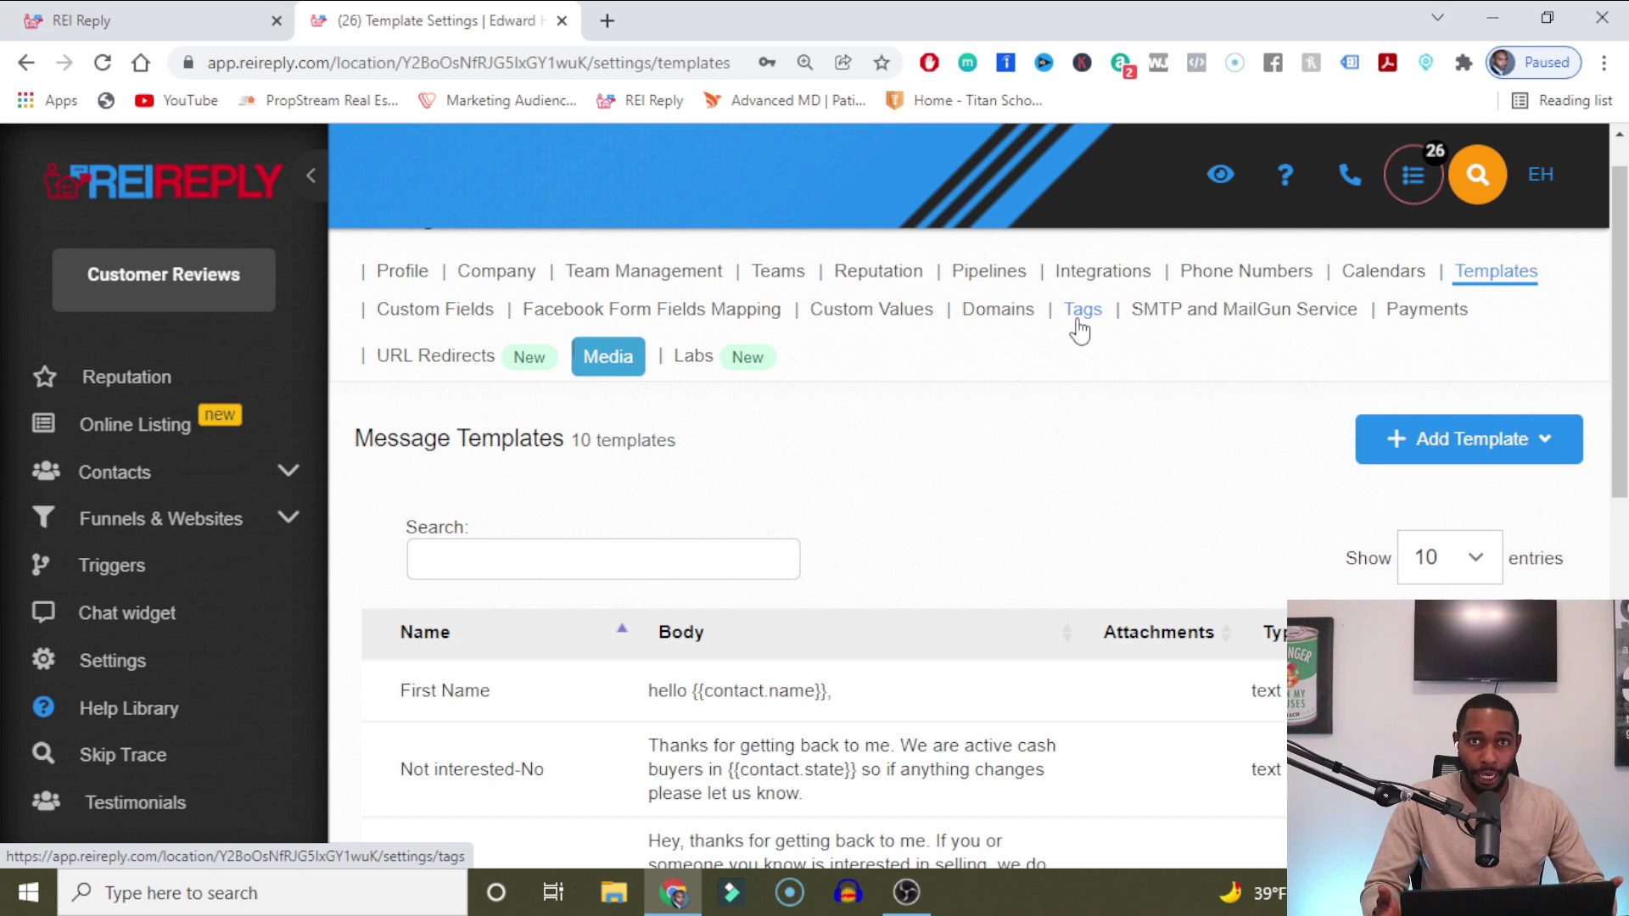
scroll(246, 713, up, 5)
scroll(245, 713, up, 1)
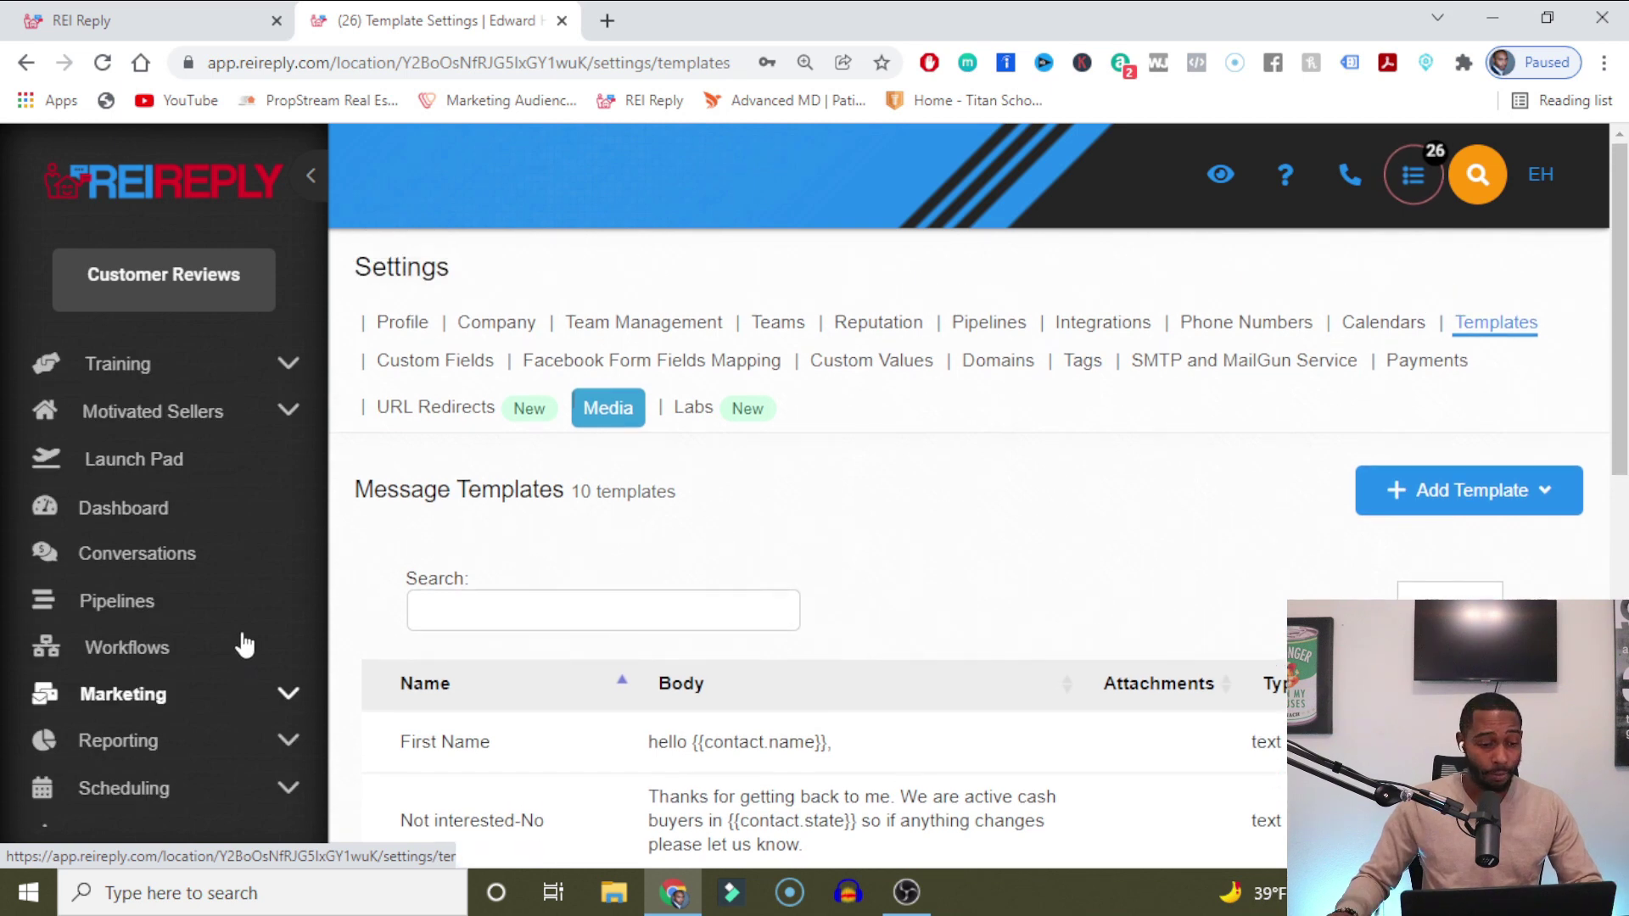
Expand Marketing and open the Campaigns list of acquisition campaigns.
click(249, 711)
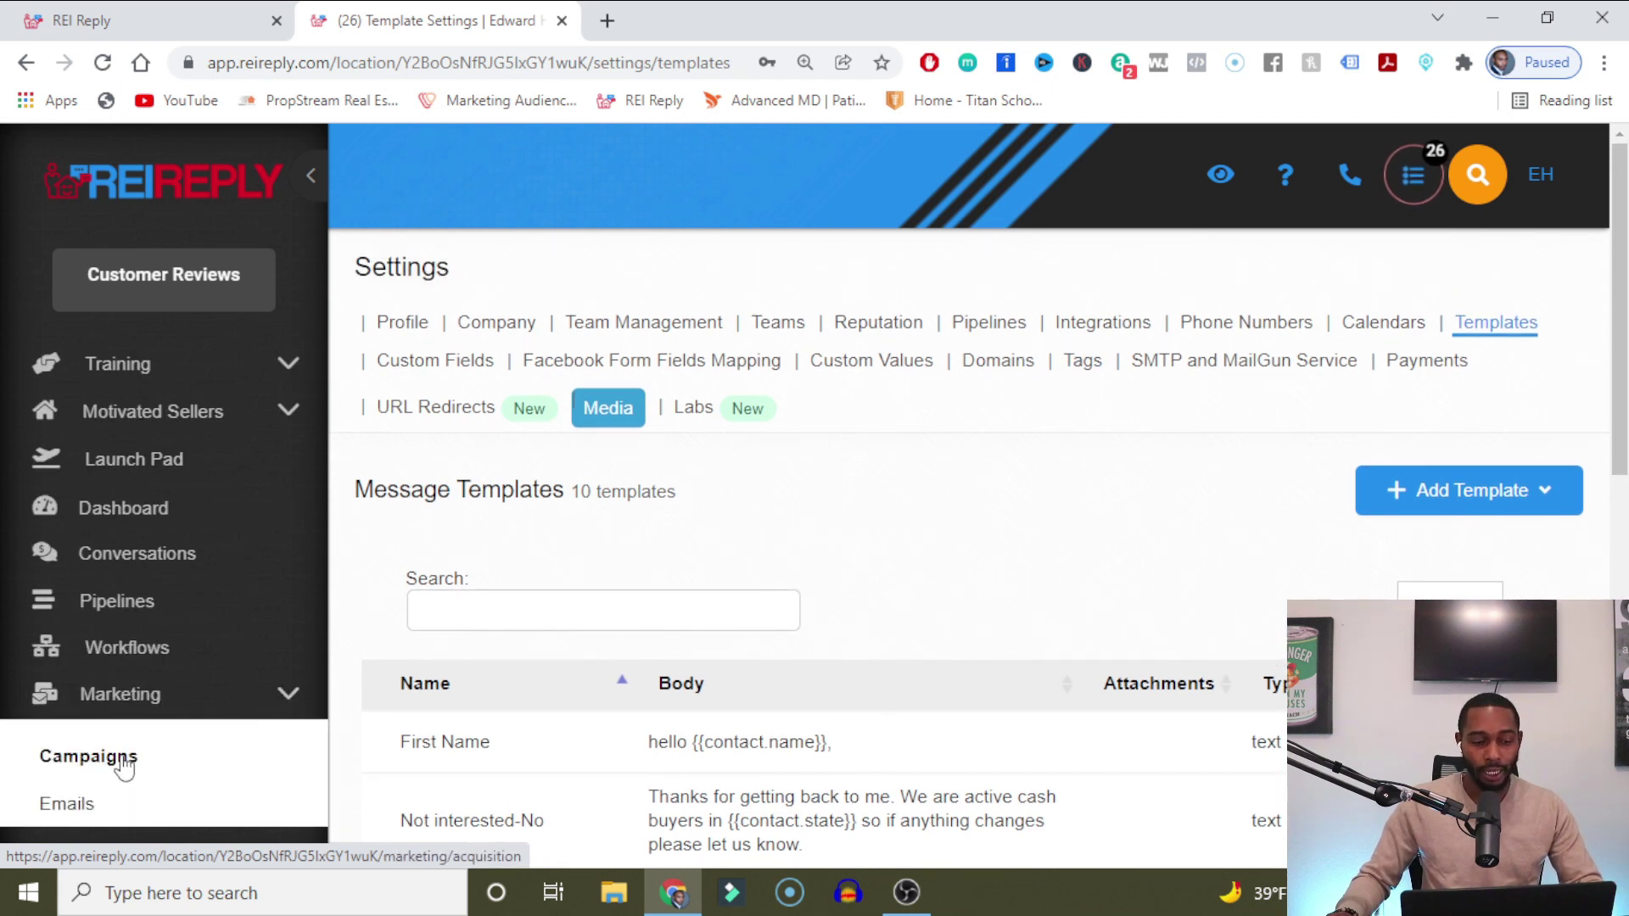
click(125, 763)
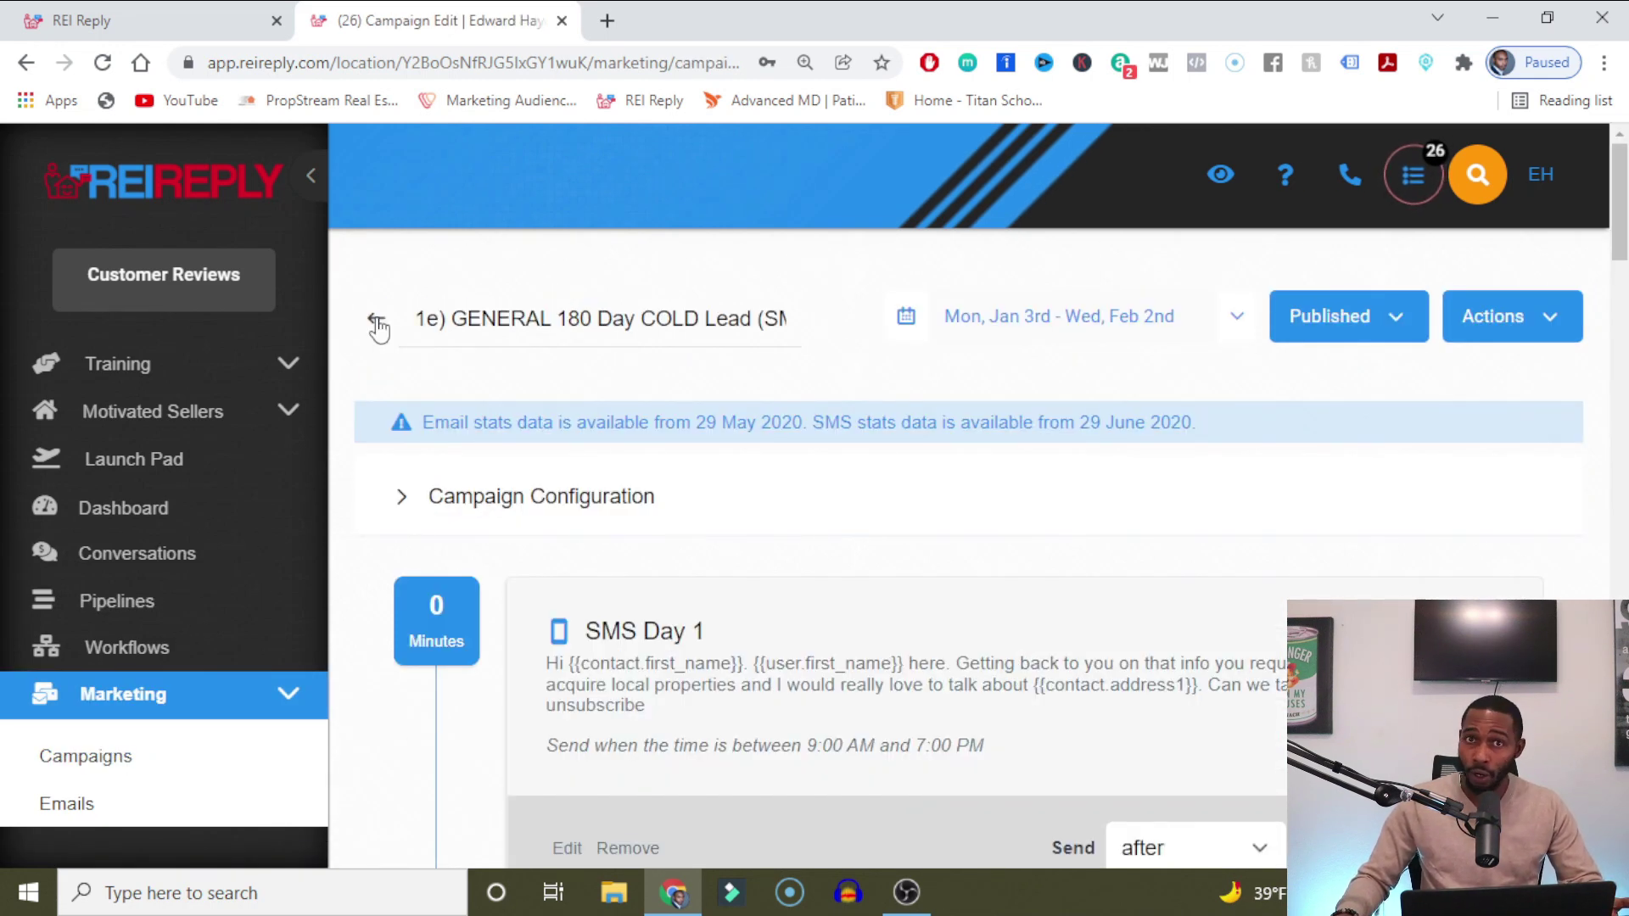
scroll(1612, 354, down, 3)
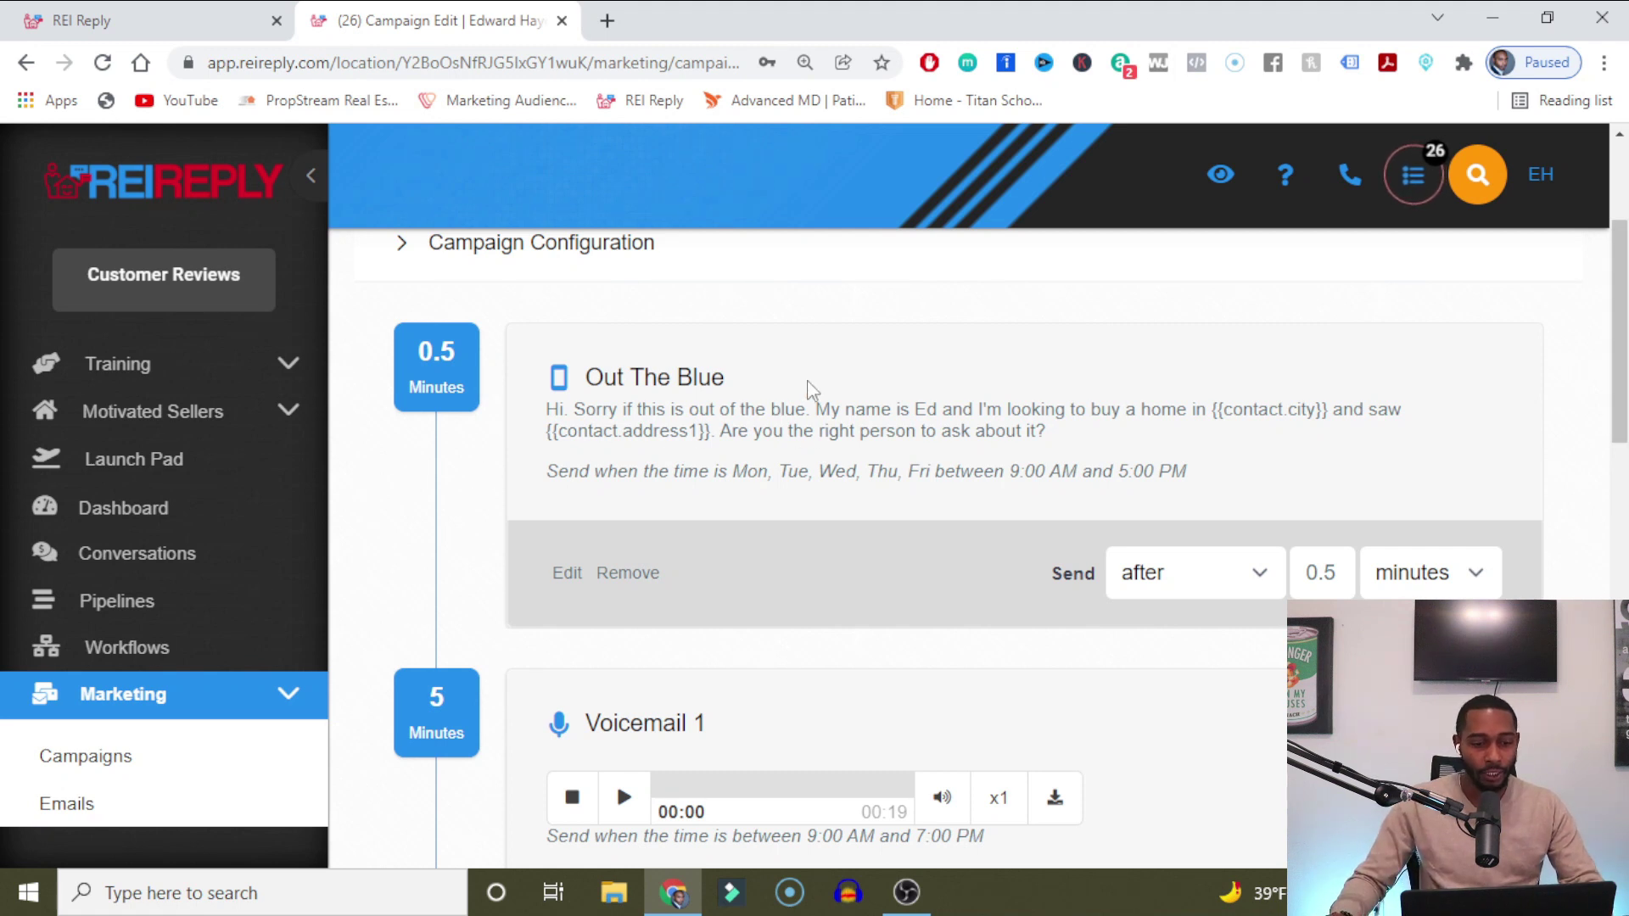
Change the Day 1 SMS 2 send delay from 3 hours to 1 day.
scroll(1019, 462, down, 2)
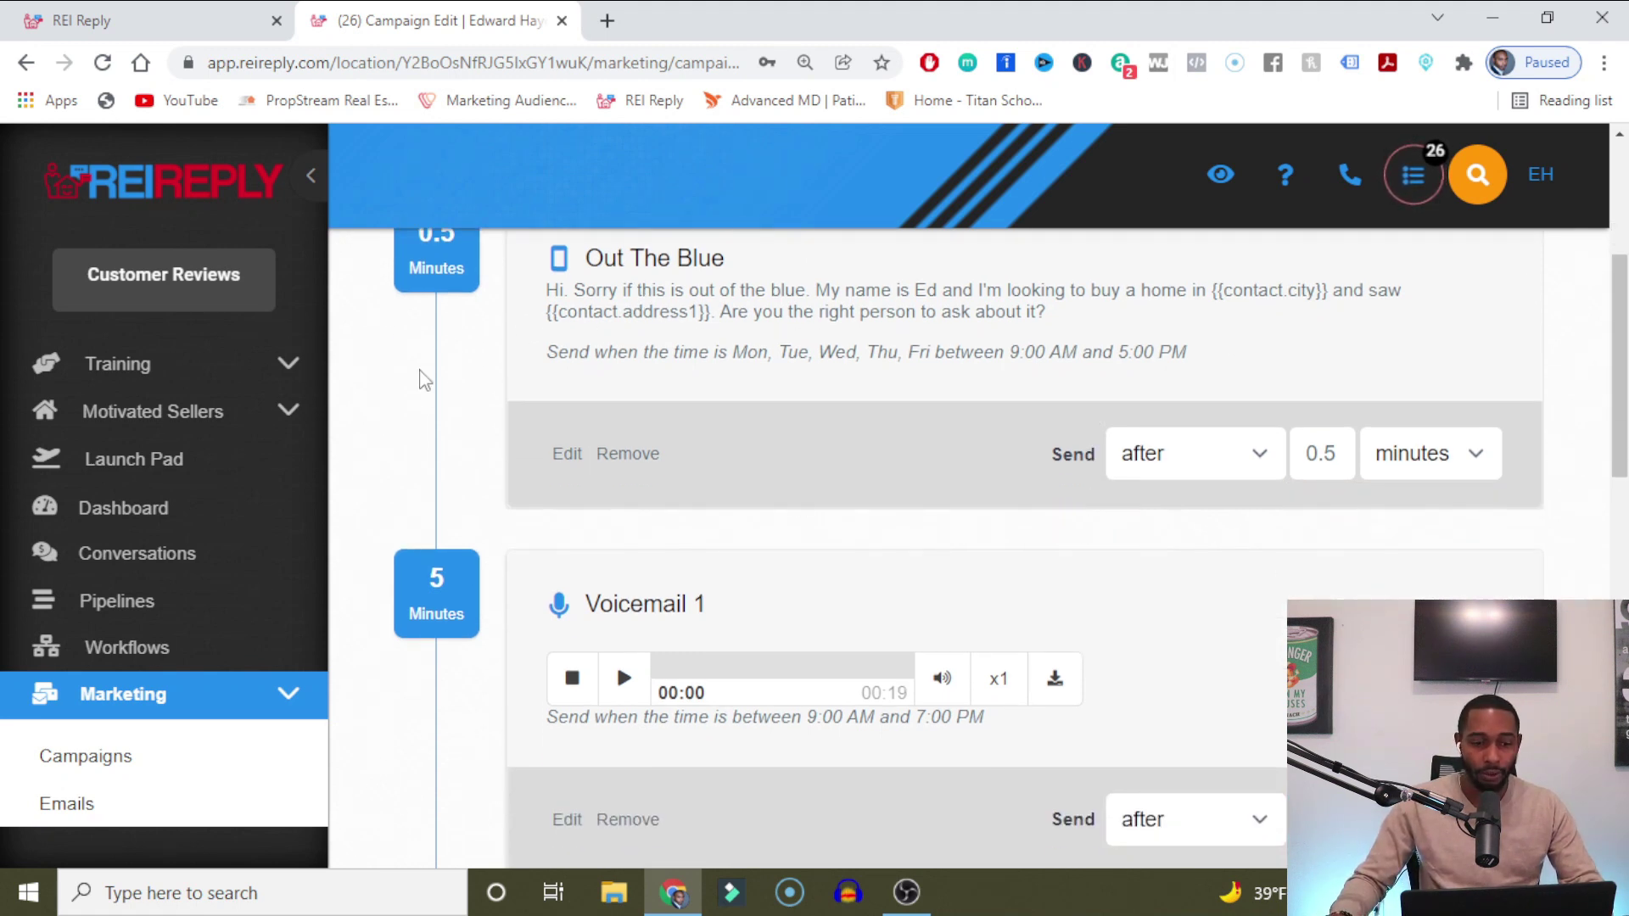
scroll(1124, 399, down, 2)
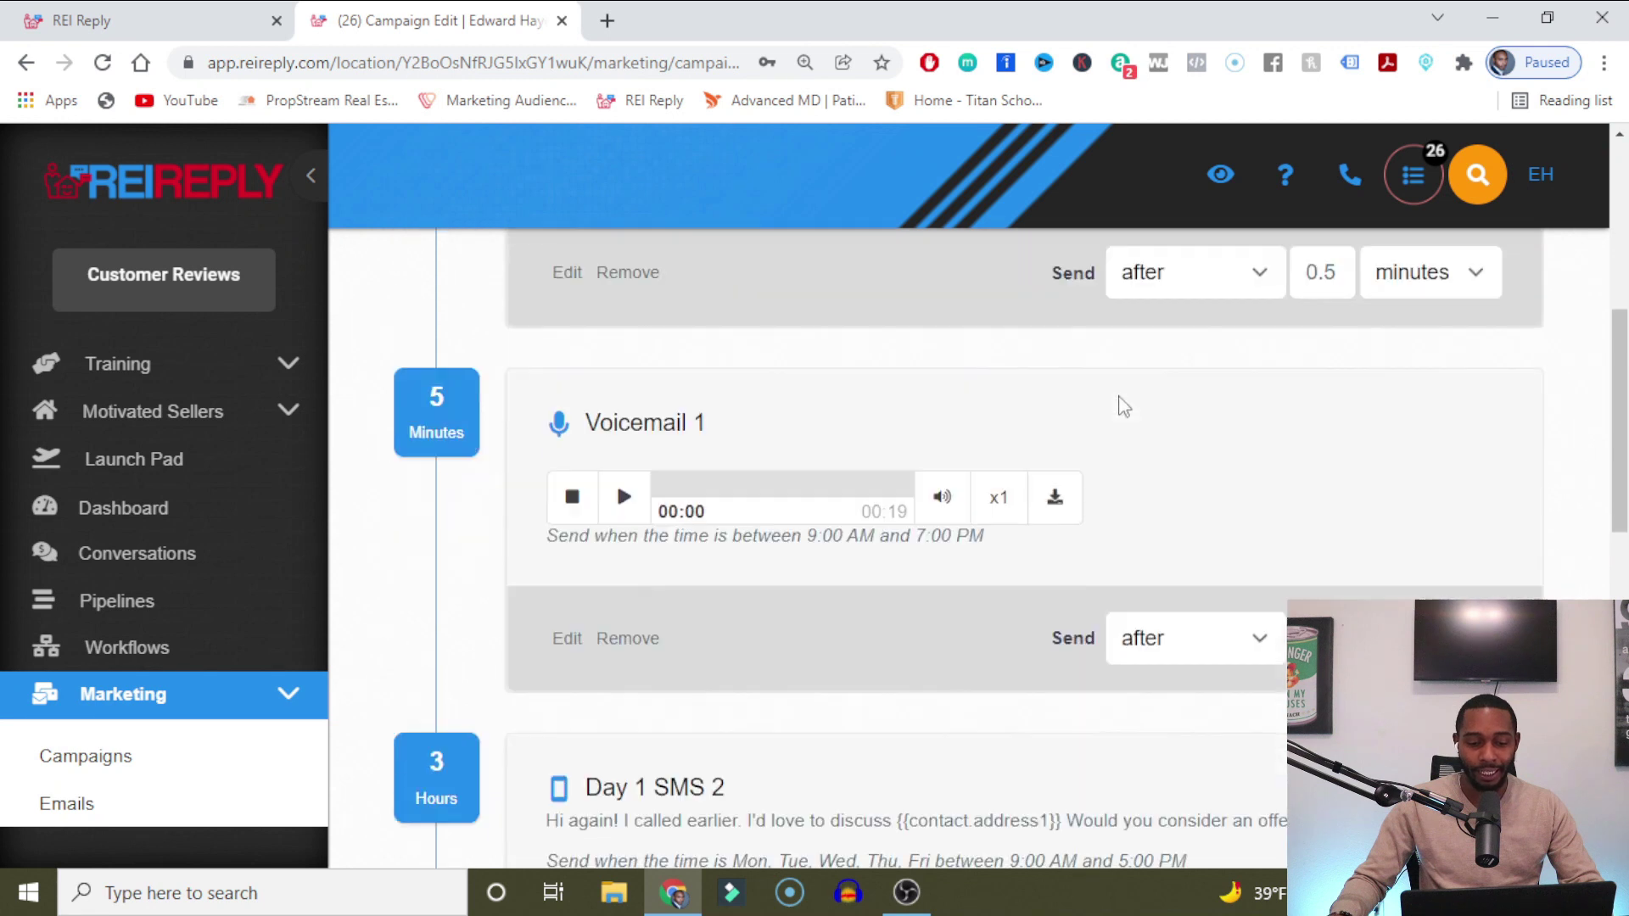
scroll(1125, 407, down, 2)
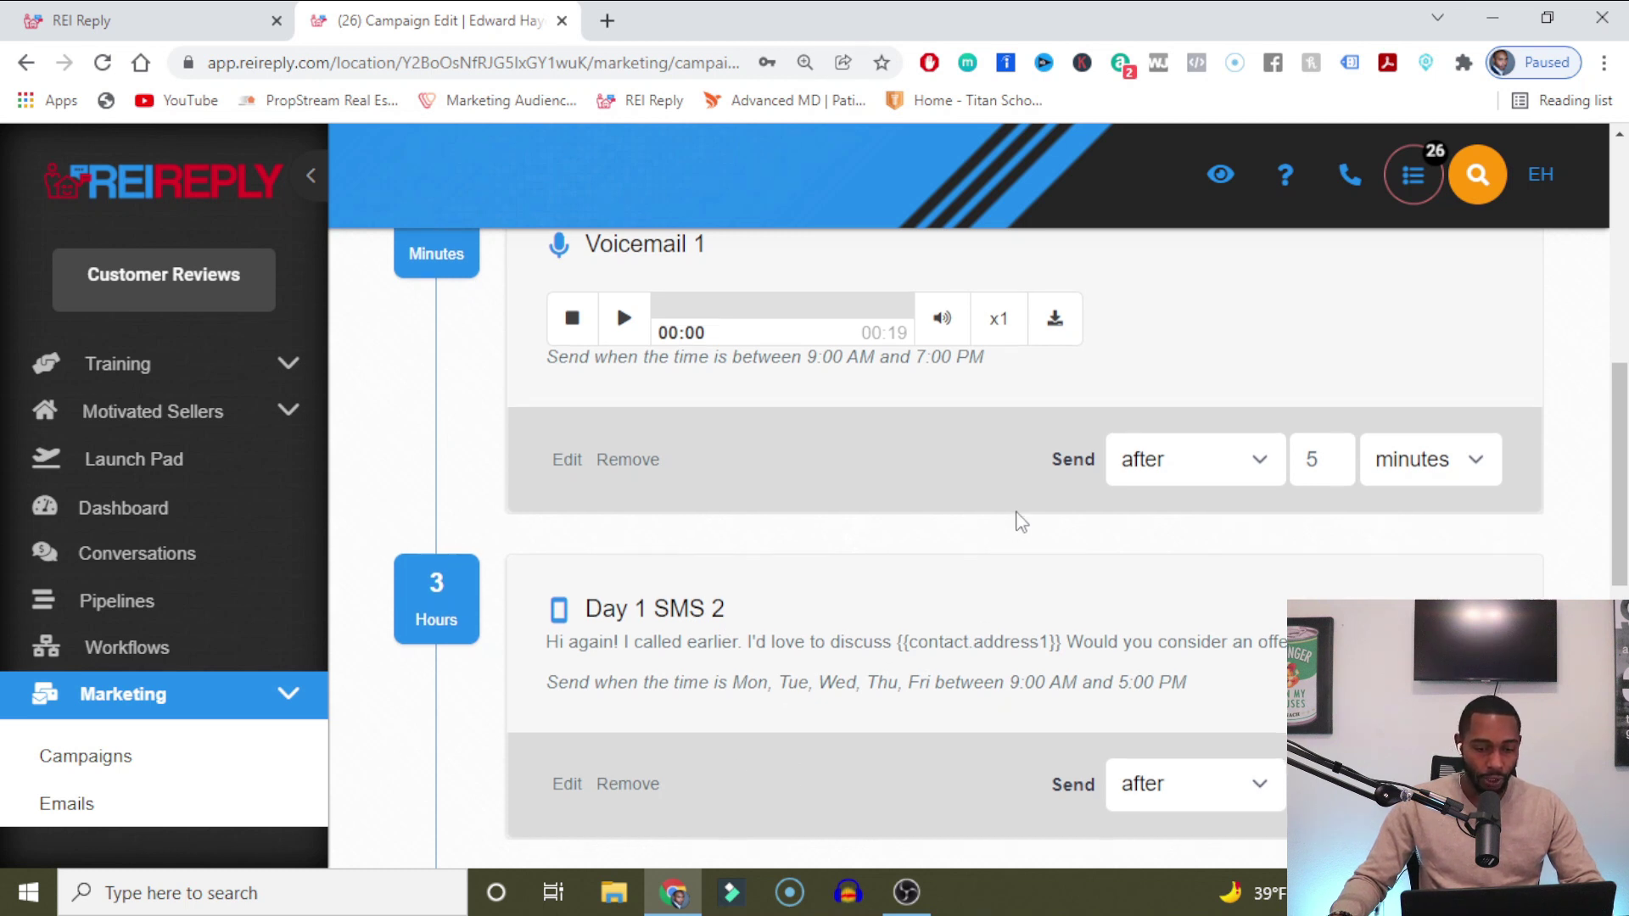
scroll(1018, 517, down, 4)
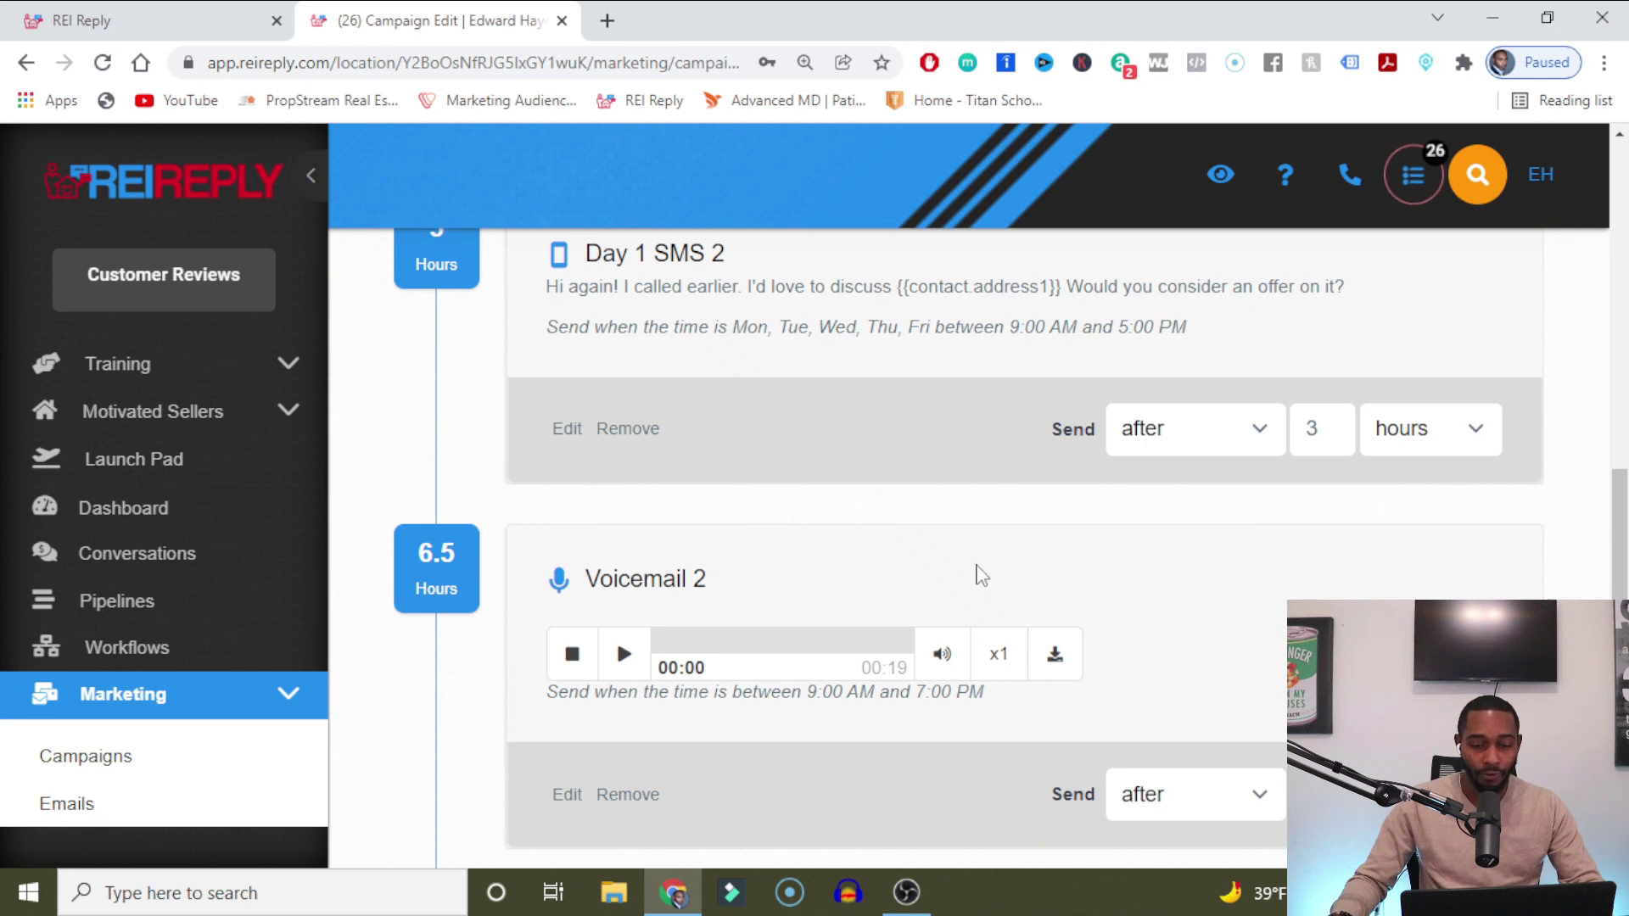
scroll(975, 571, down, 3)
scroll(889, 702, down, 3)
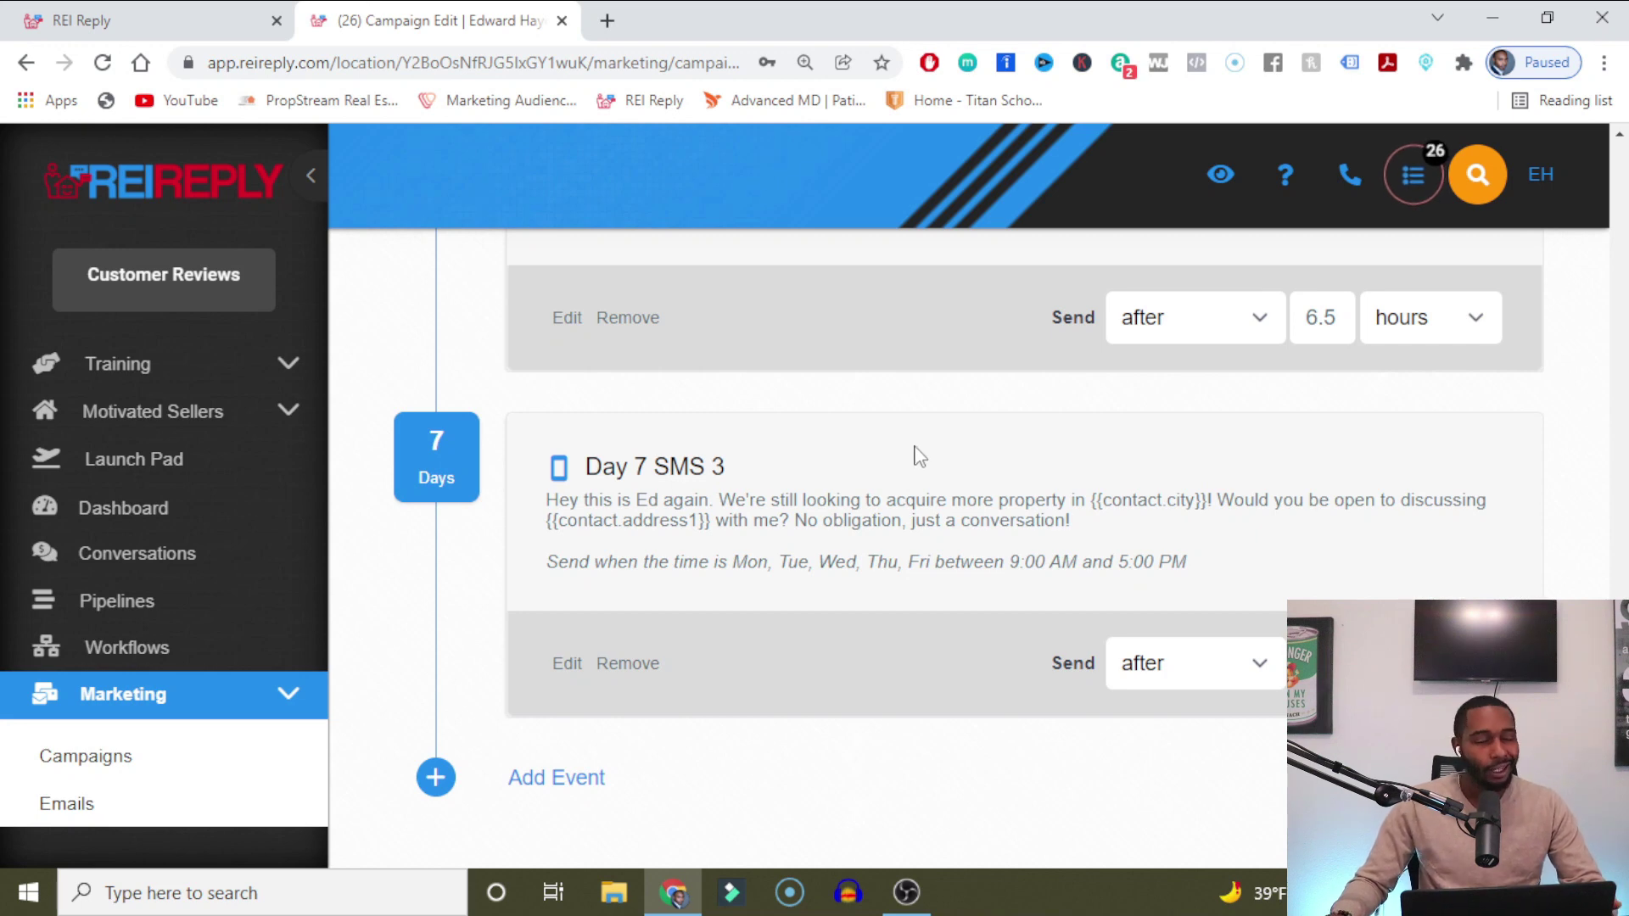
scroll(1086, 586, up, 1)
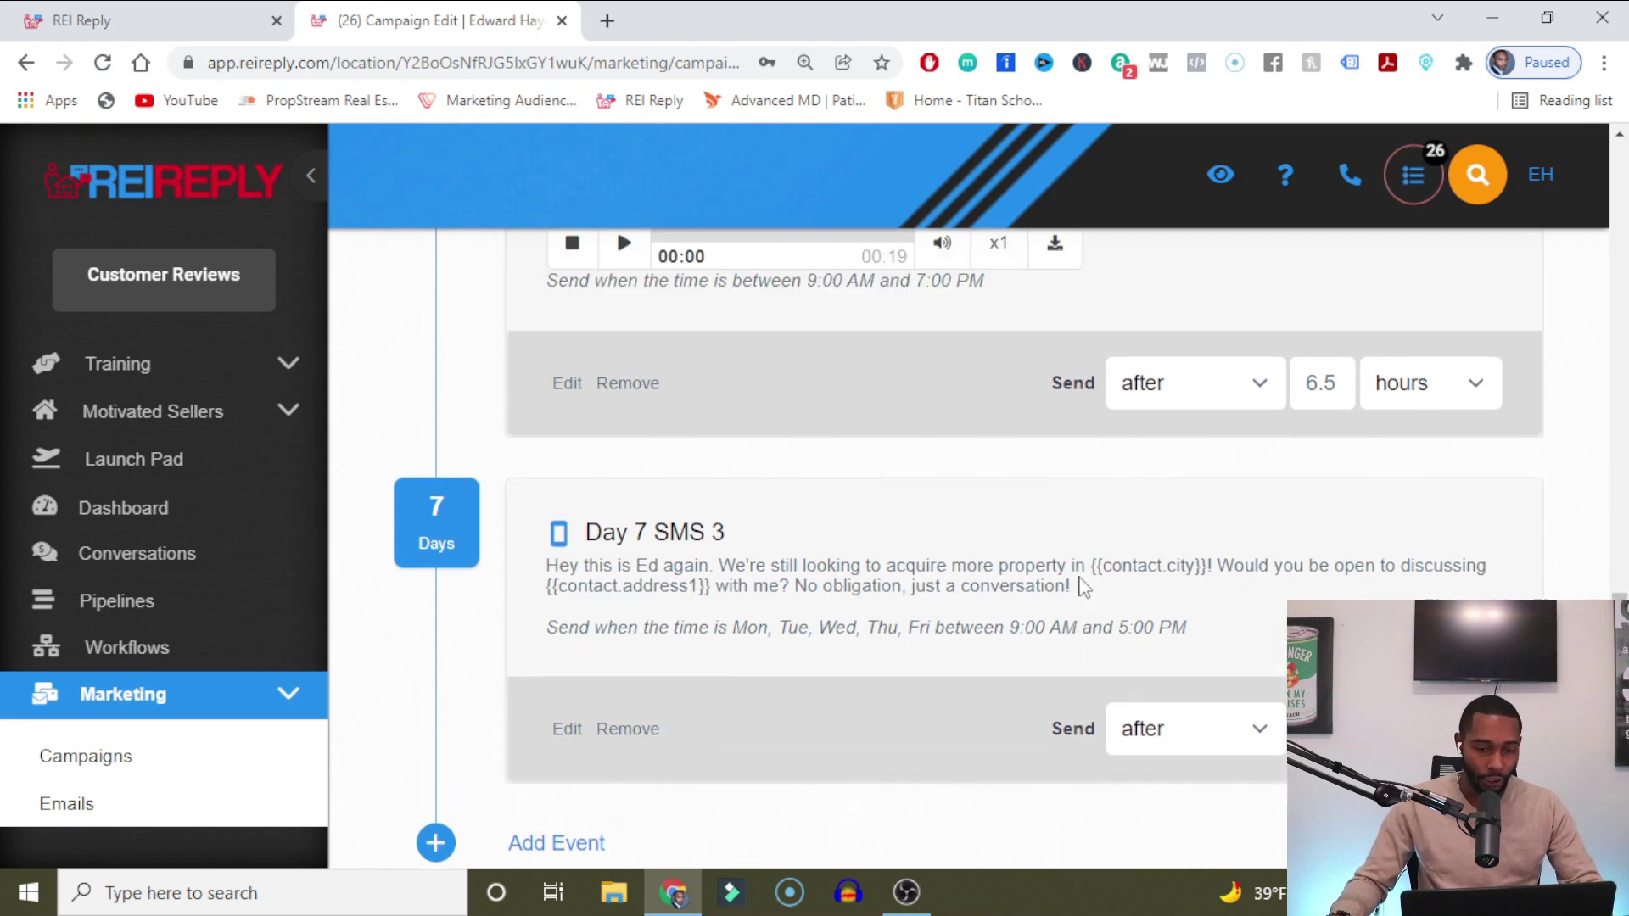
scroll(1031, 509, down, 2)
scroll(1028, 505, up, 15)
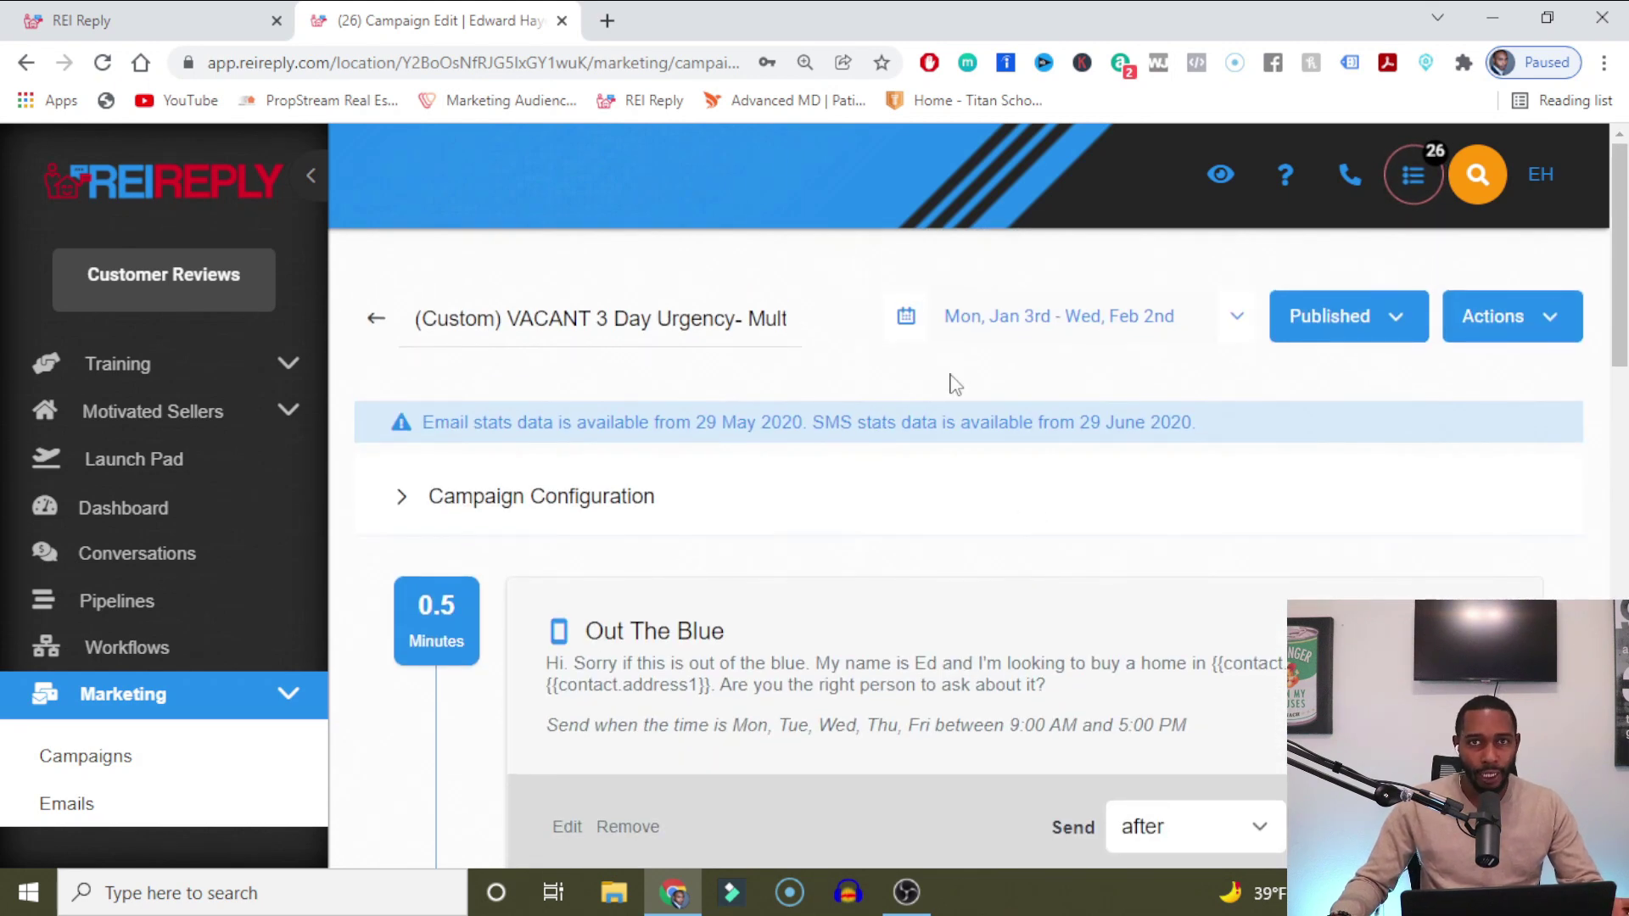
scroll(954, 378, down, 3)
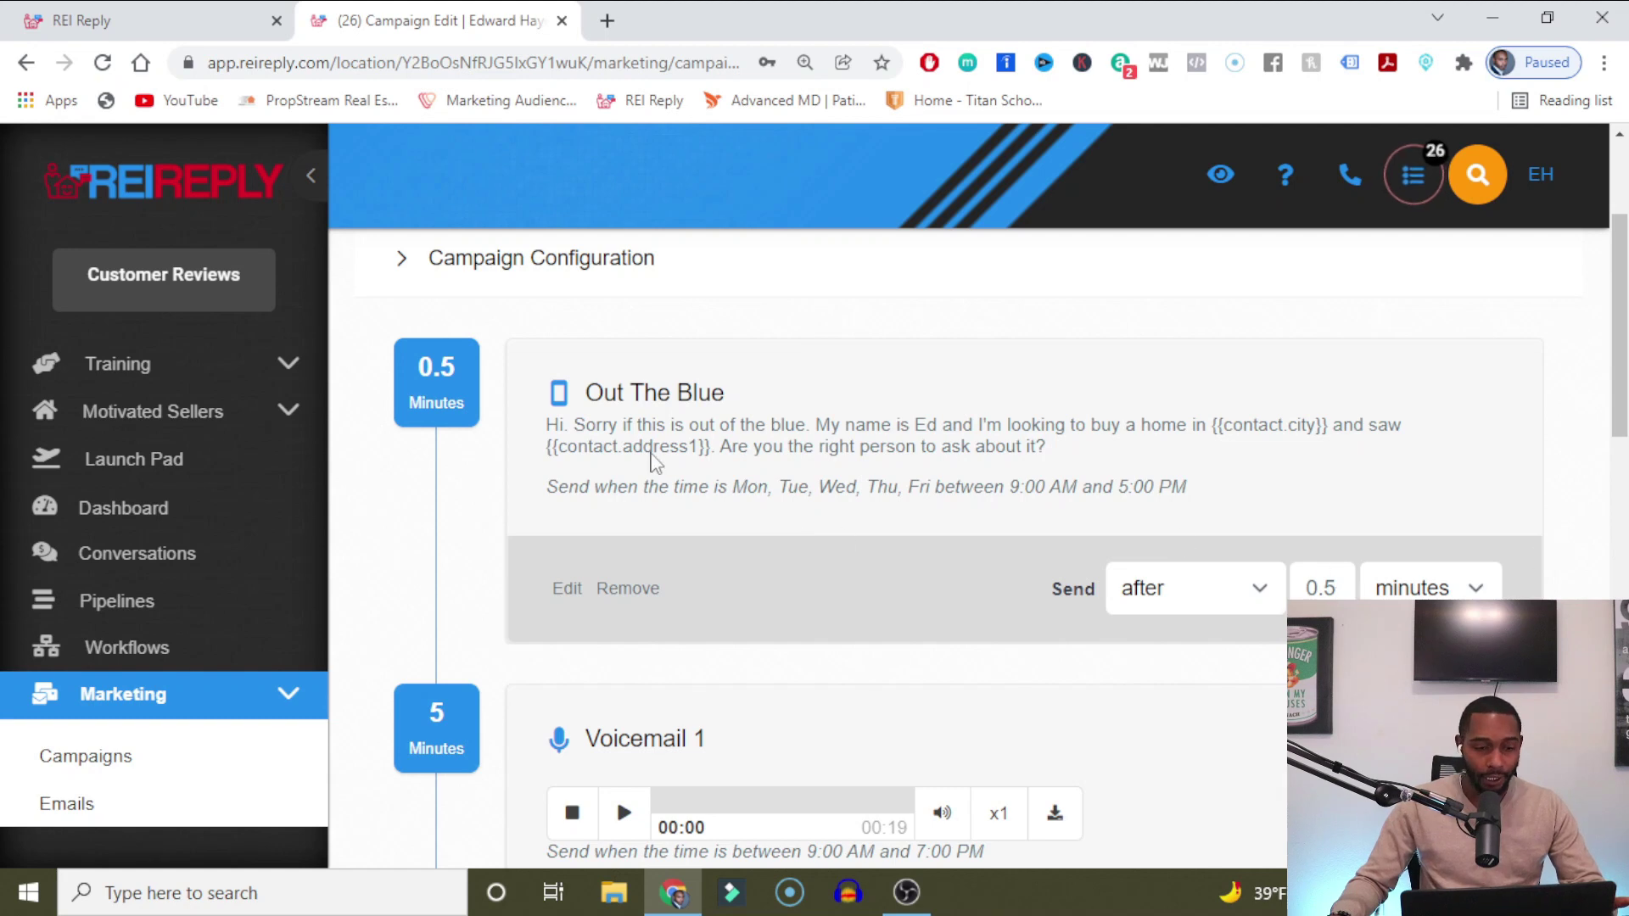
scroll(653, 462, down, 3)
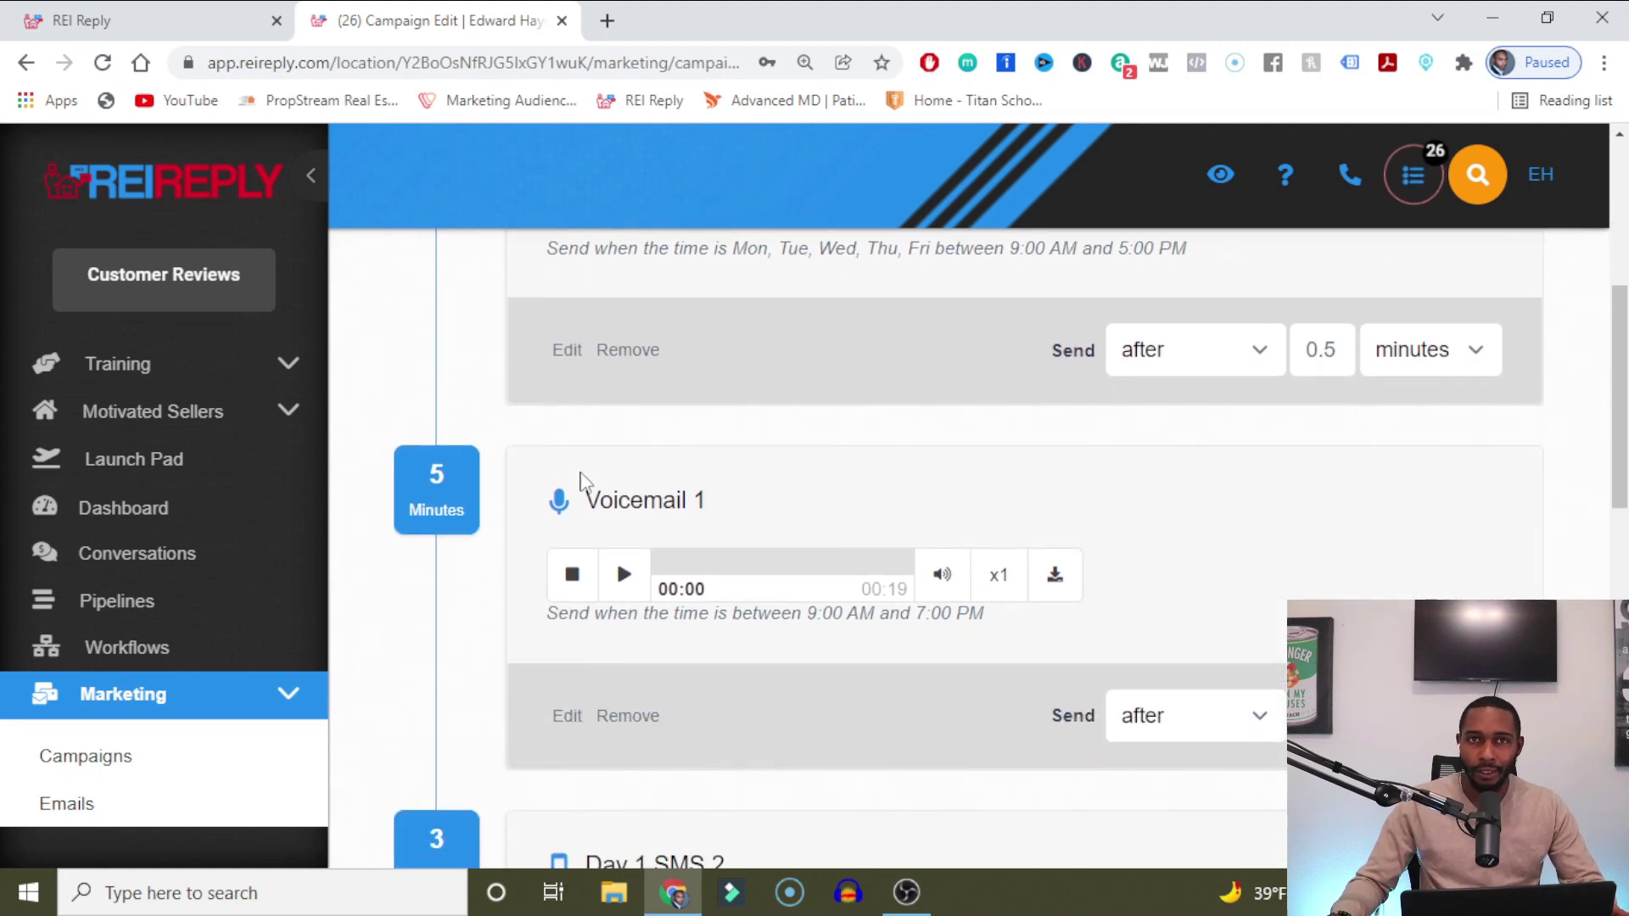
scroll(582, 479, down, 3)
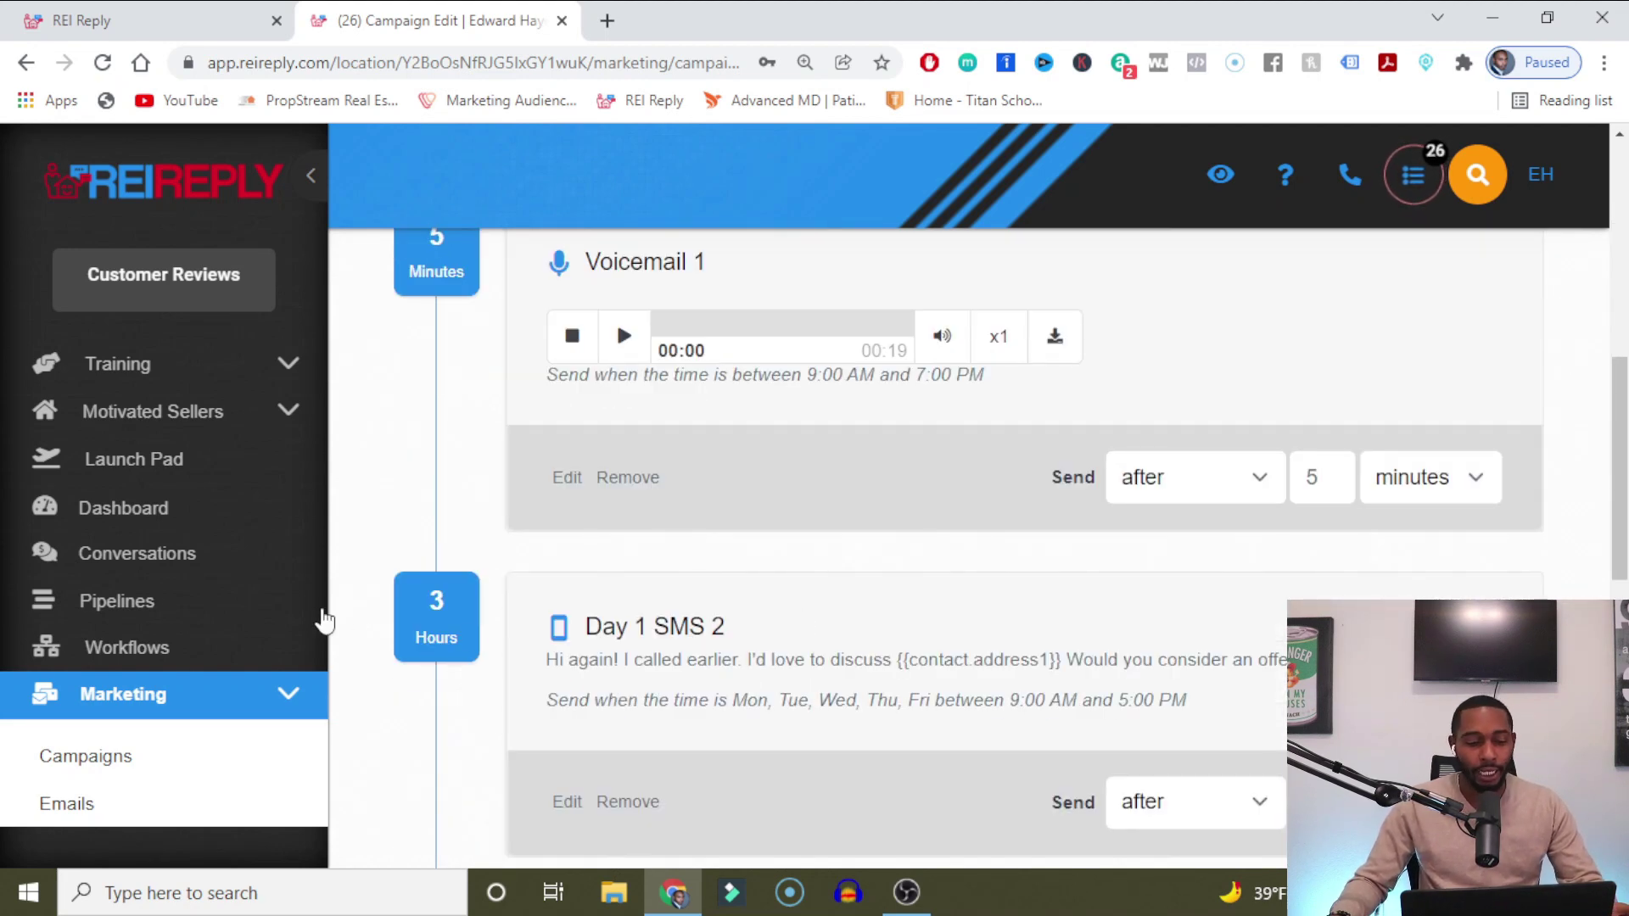
scroll(928, 501, down, 2)
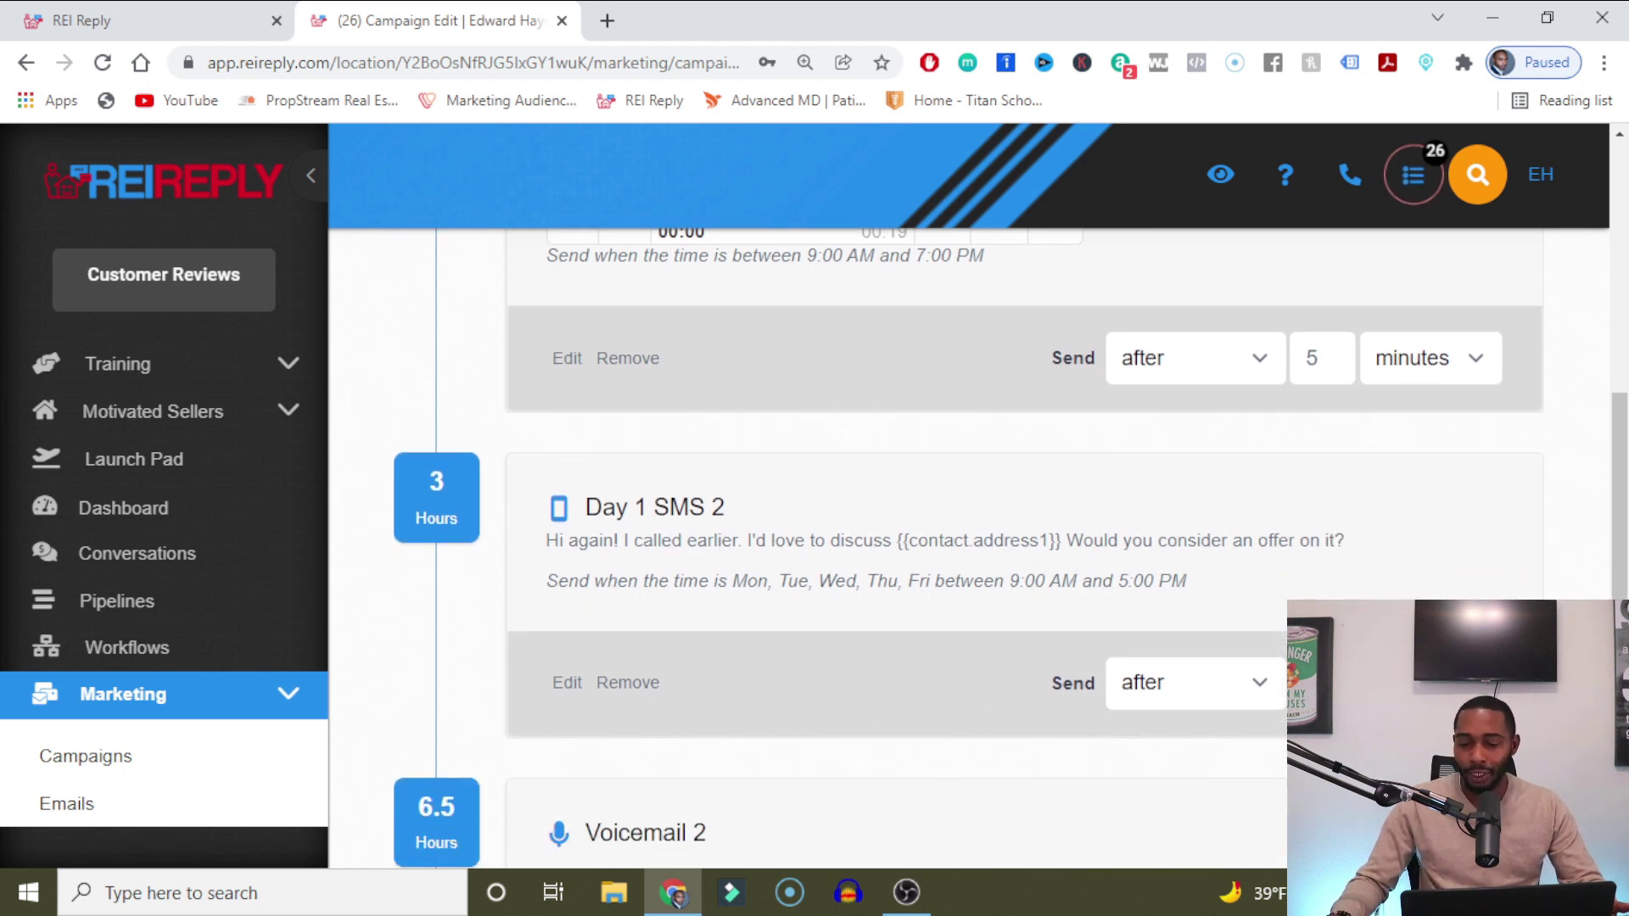
text(1)
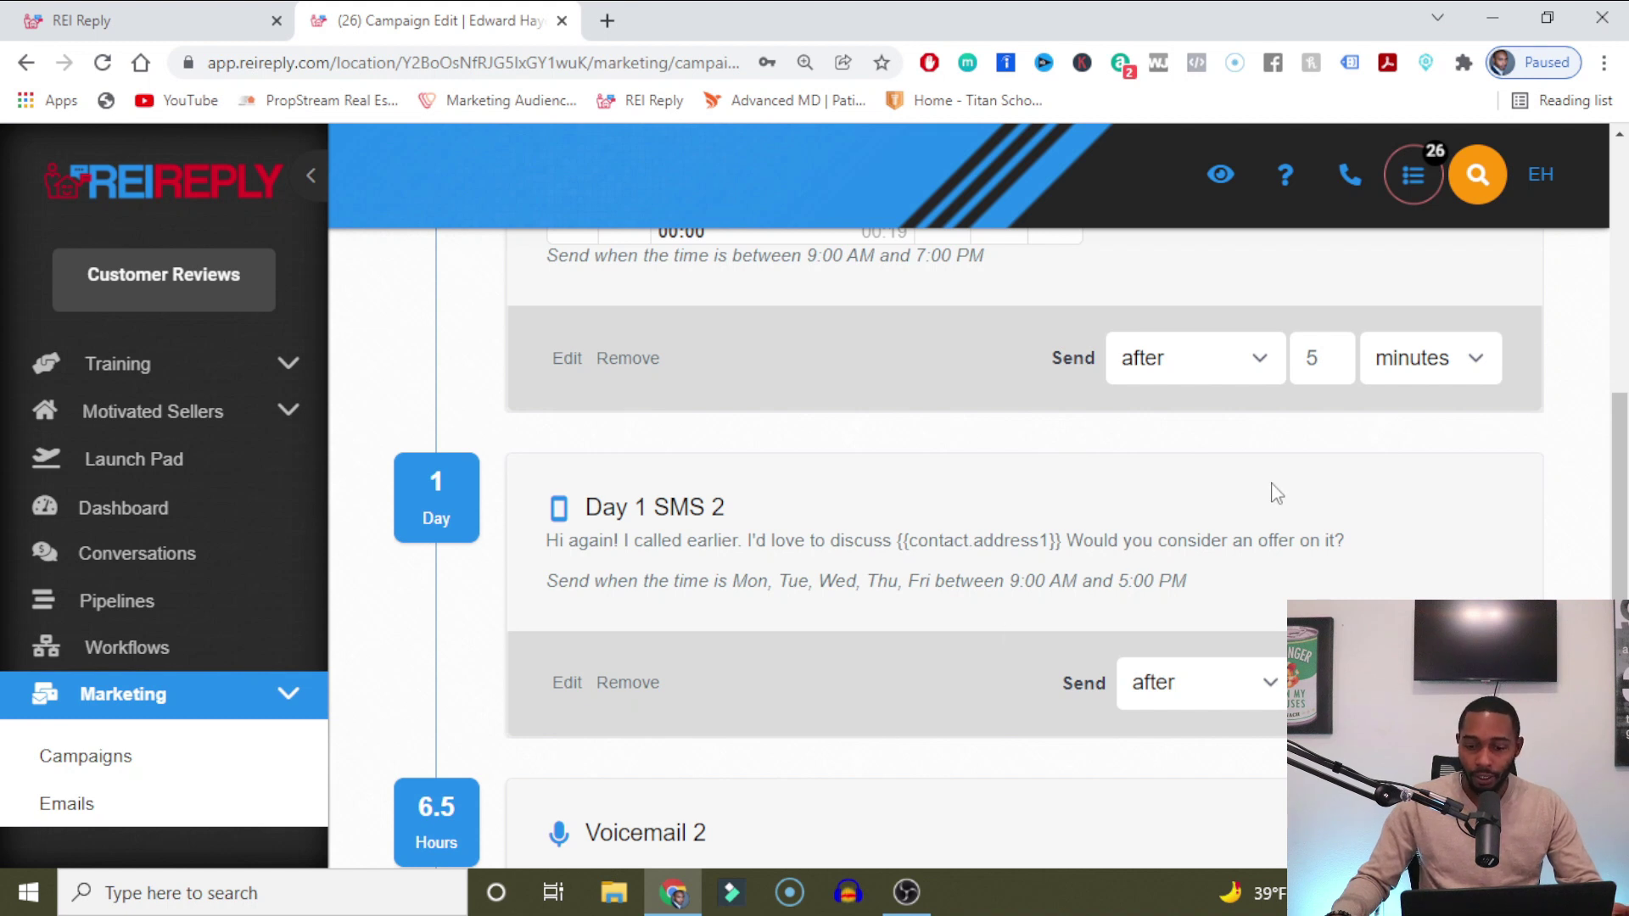
click(566, 685)
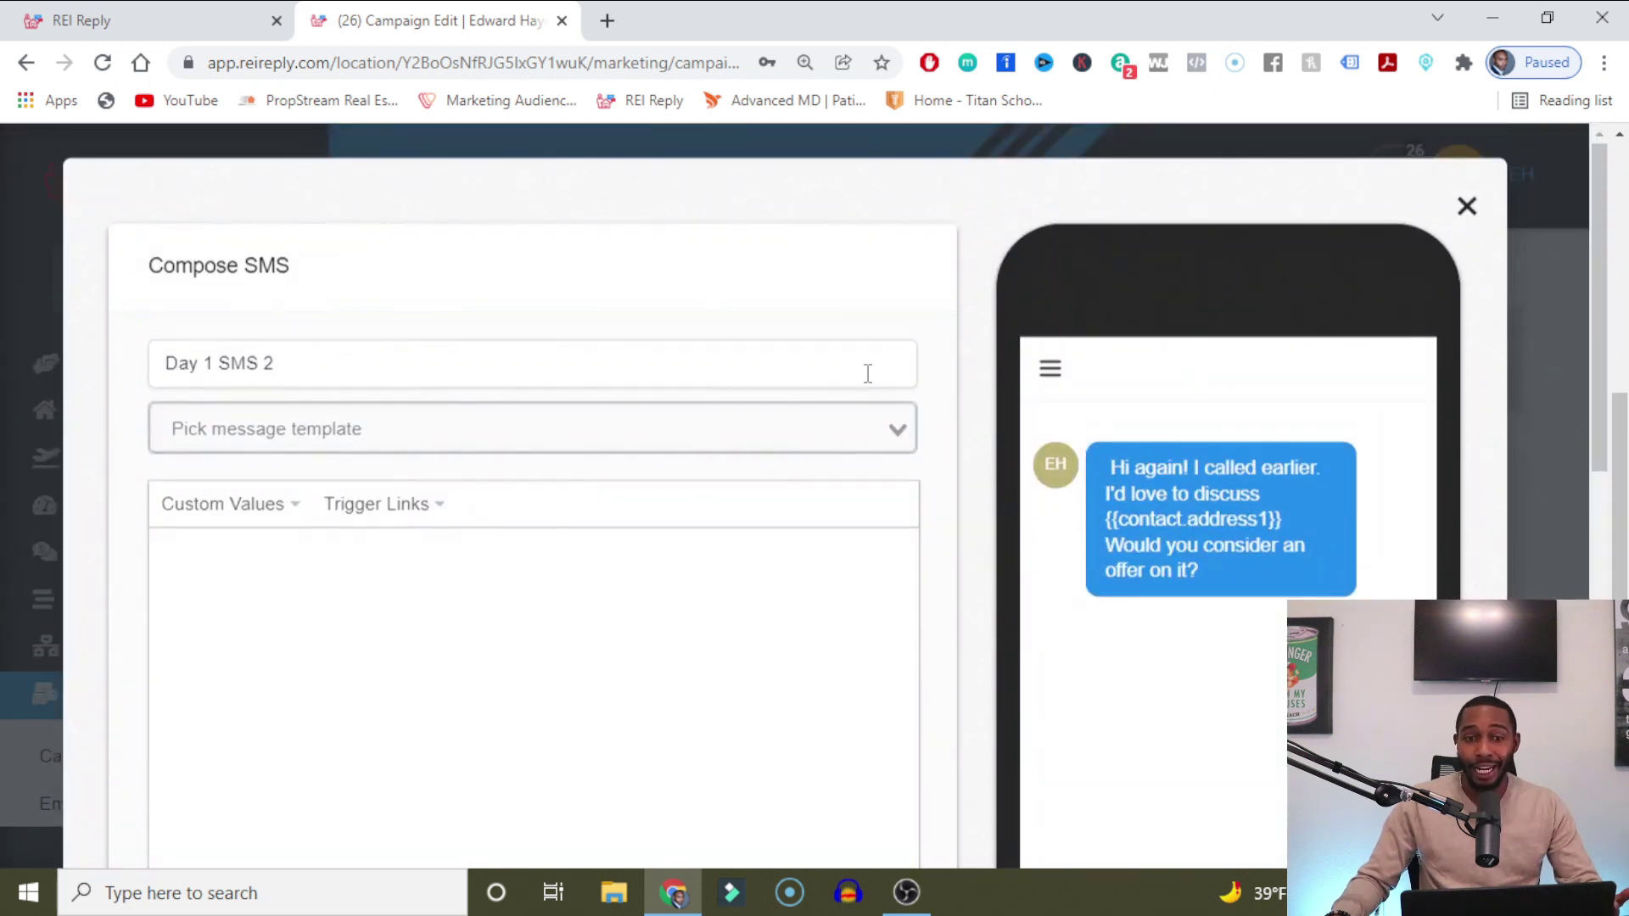
Allow the Day 1 SMS 2 text to also send on Saturdays.
scroll(1180, 430, down, 7)
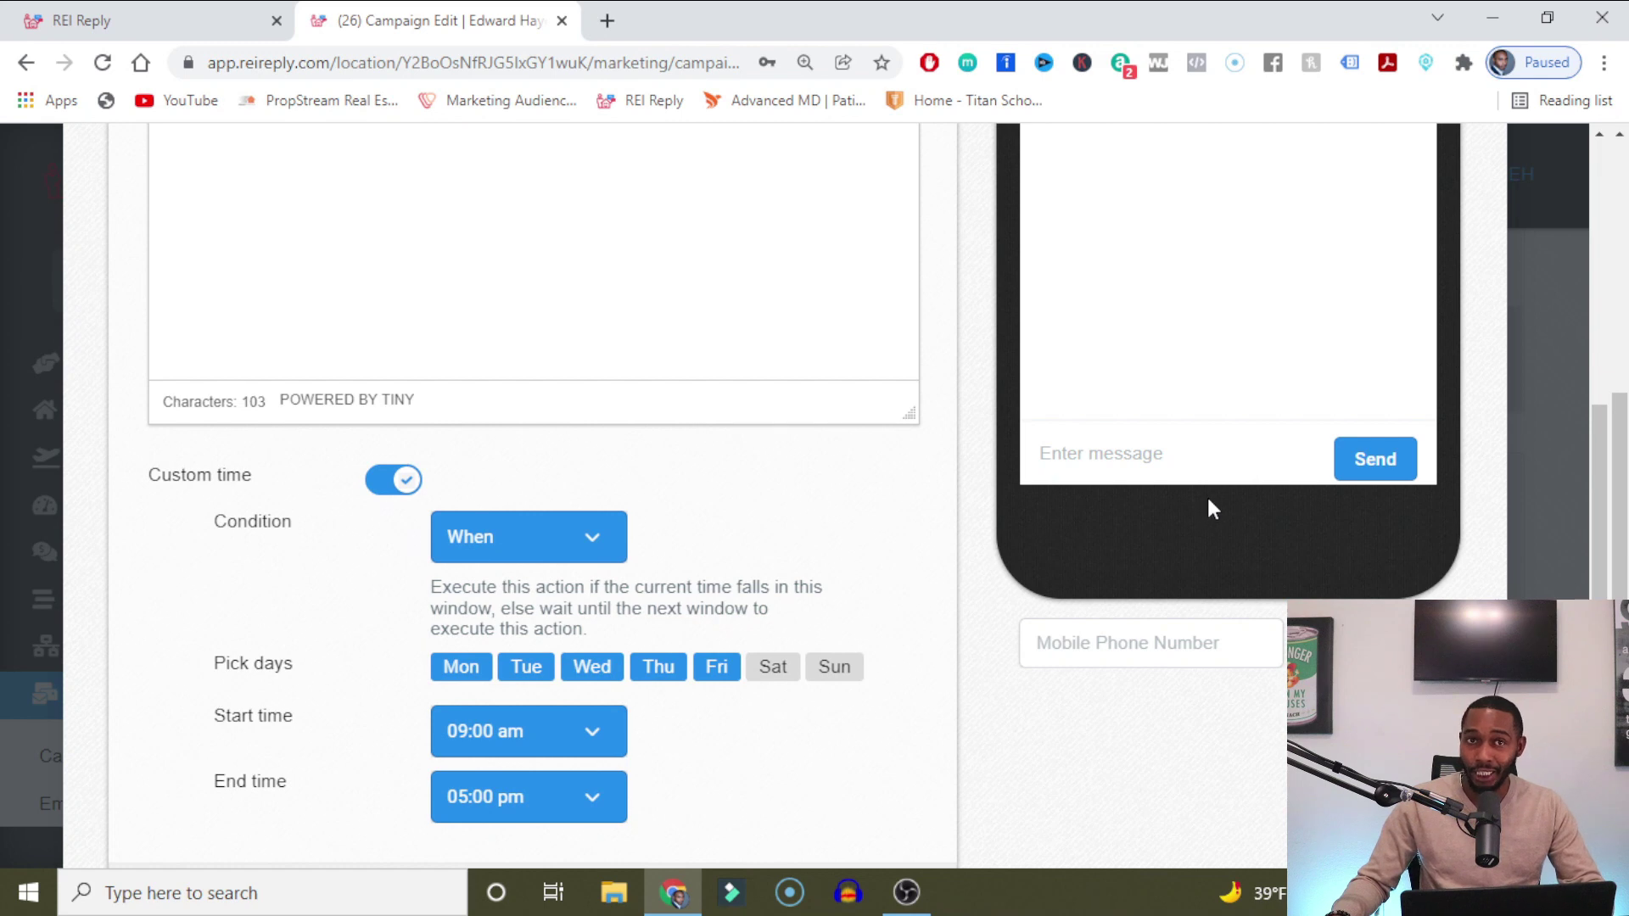
scroll(1210, 509, down, 1)
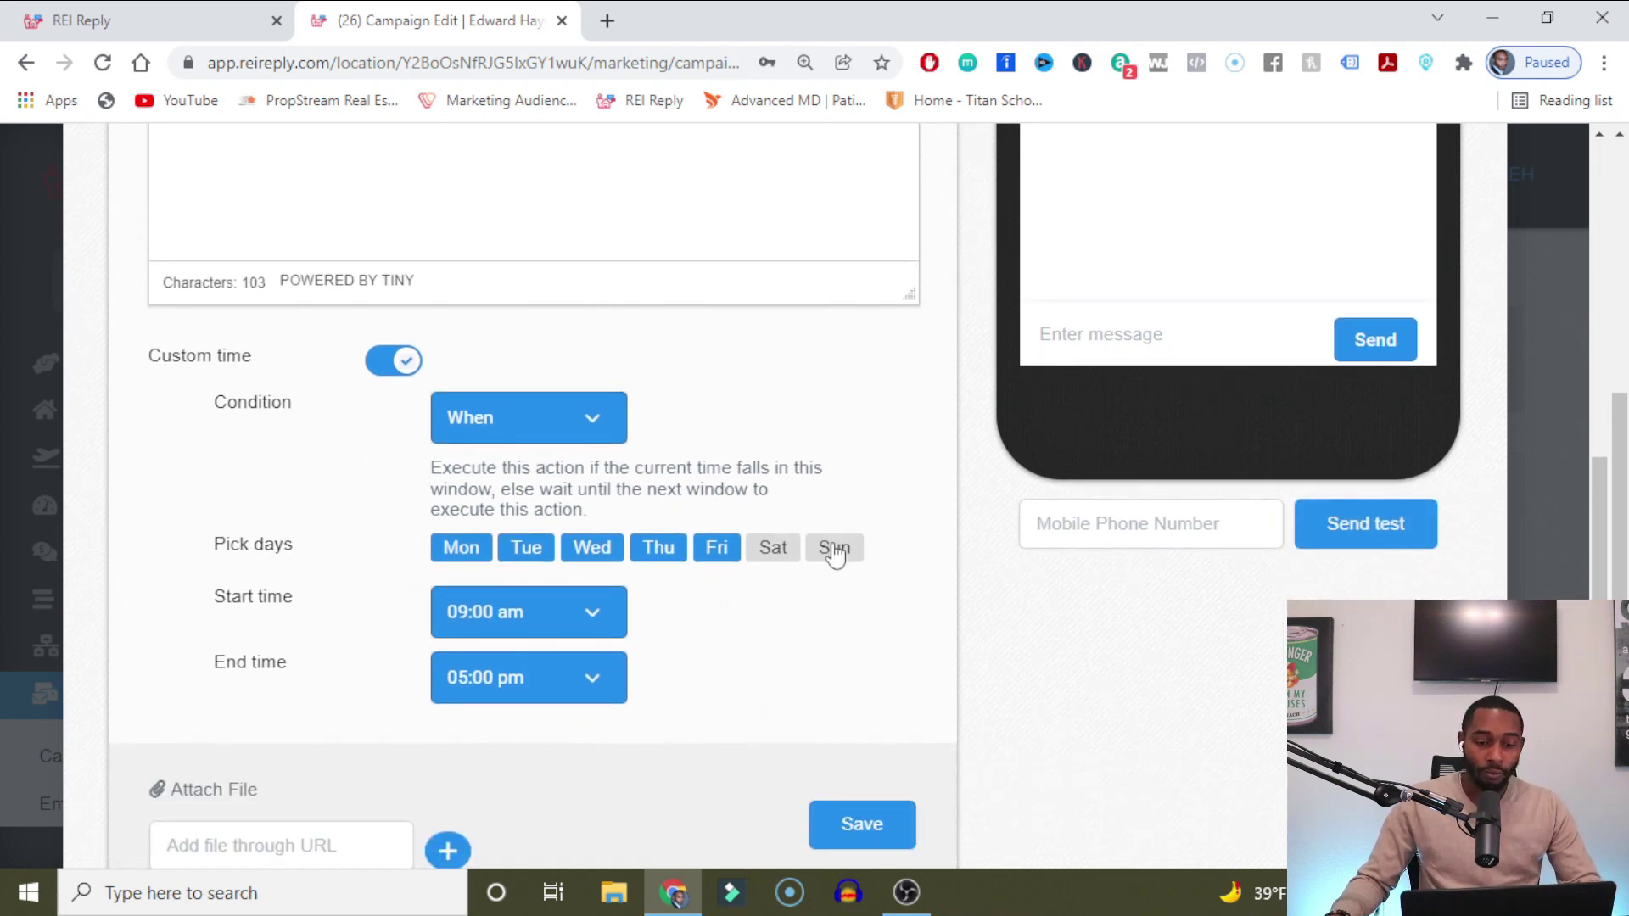
click(762, 562)
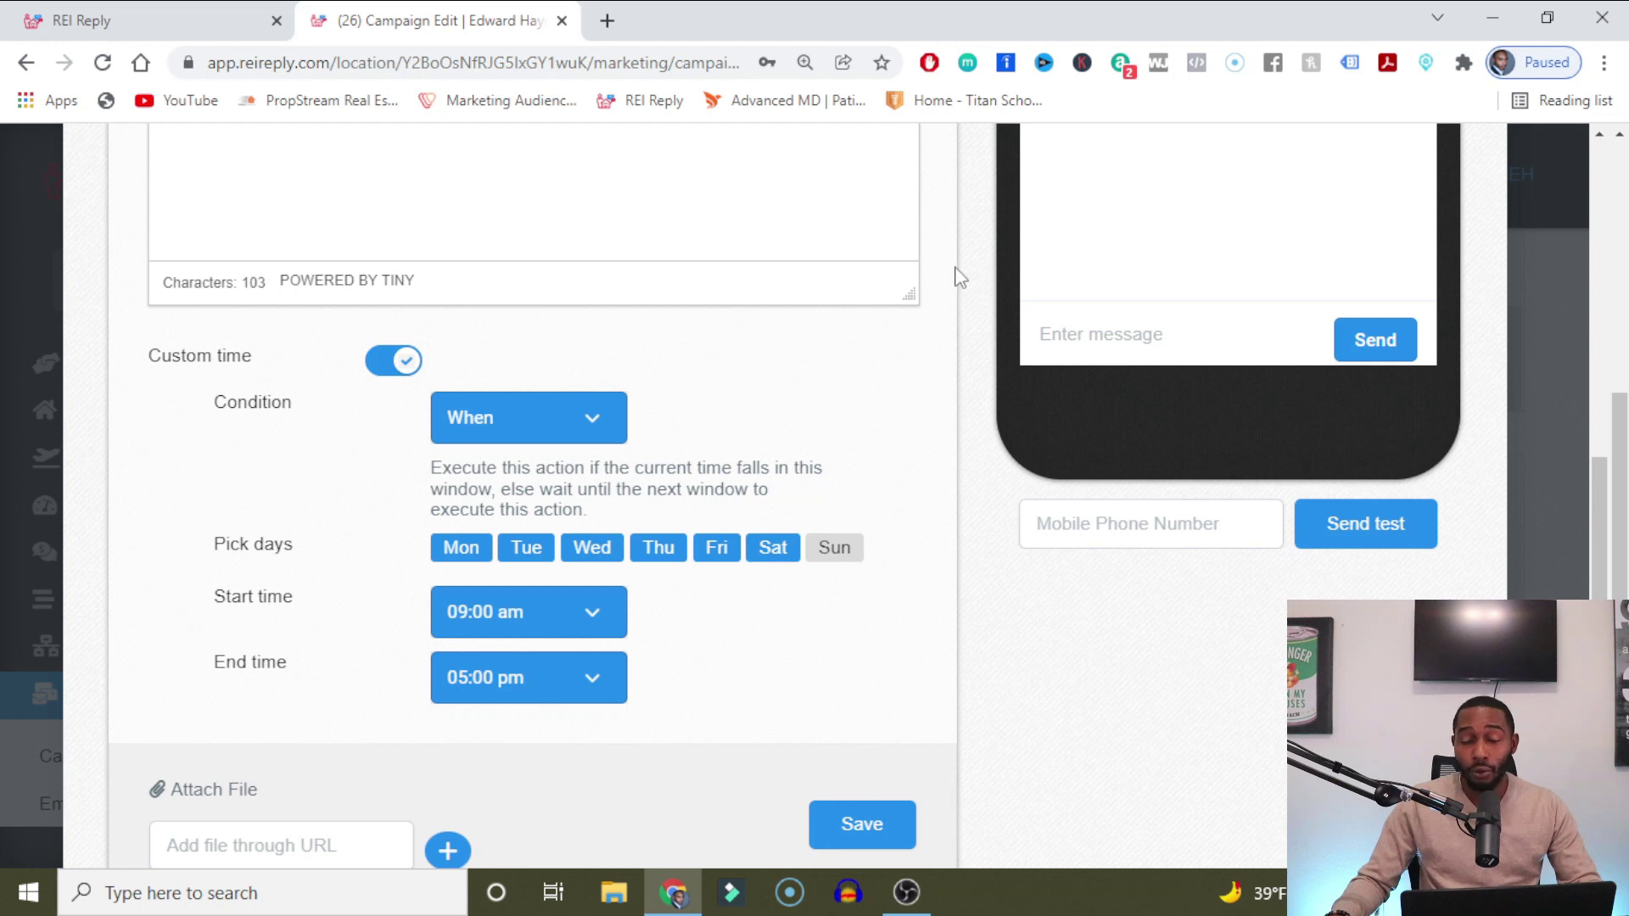
scroll(998, 592, up, 8)
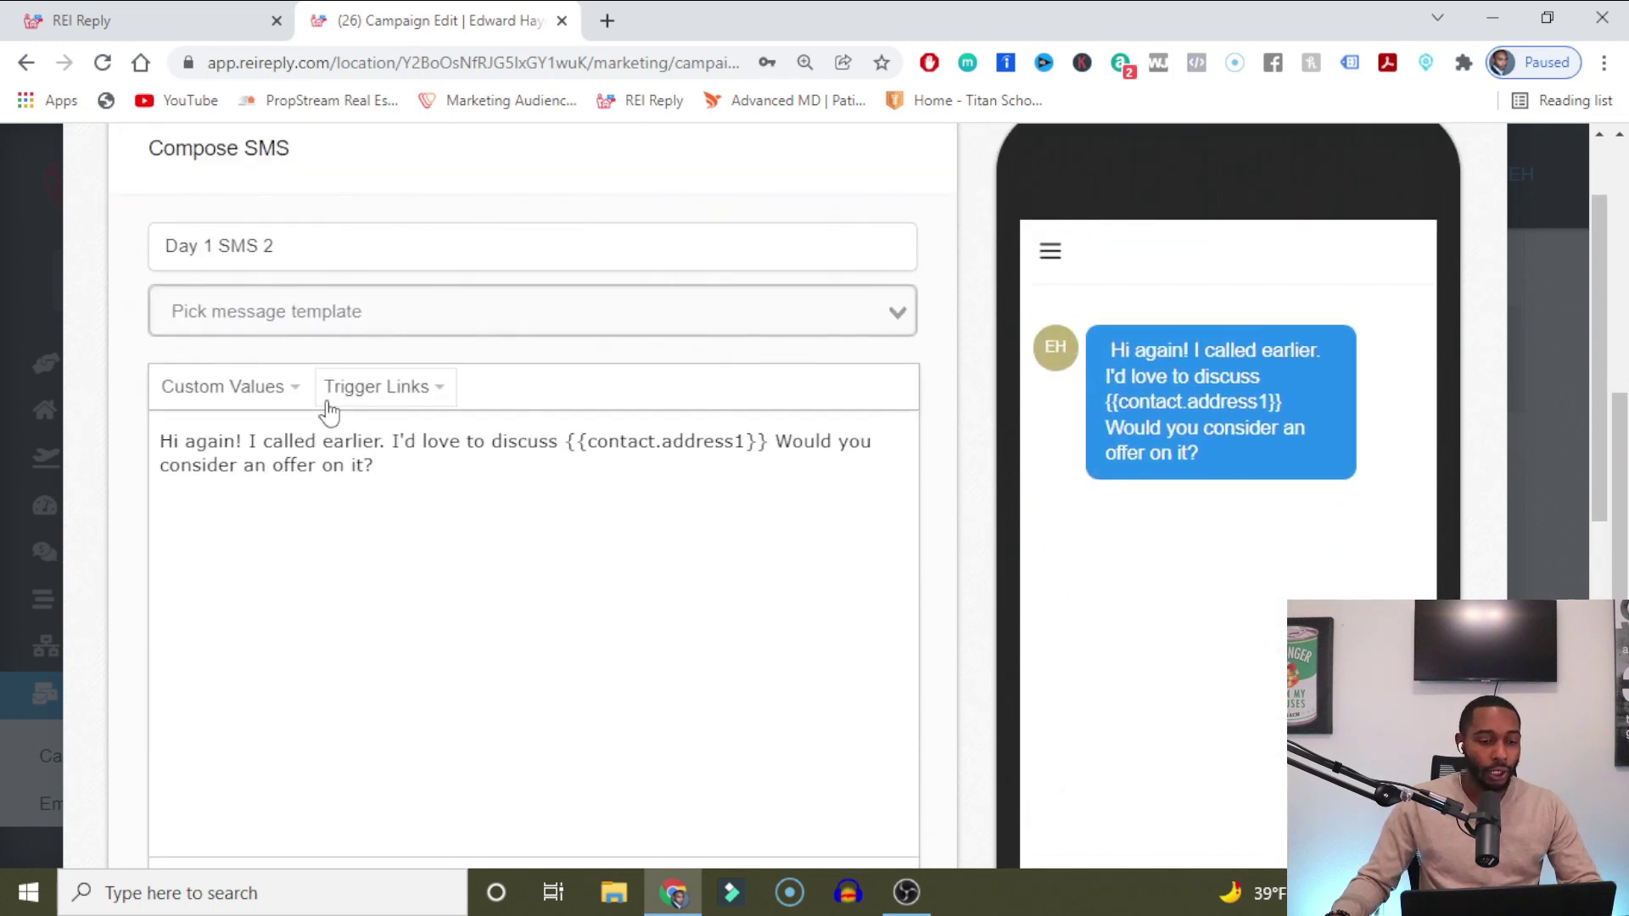
Append 'i this is' to the message and insert the sender's first name custom value.
click(413, 465)
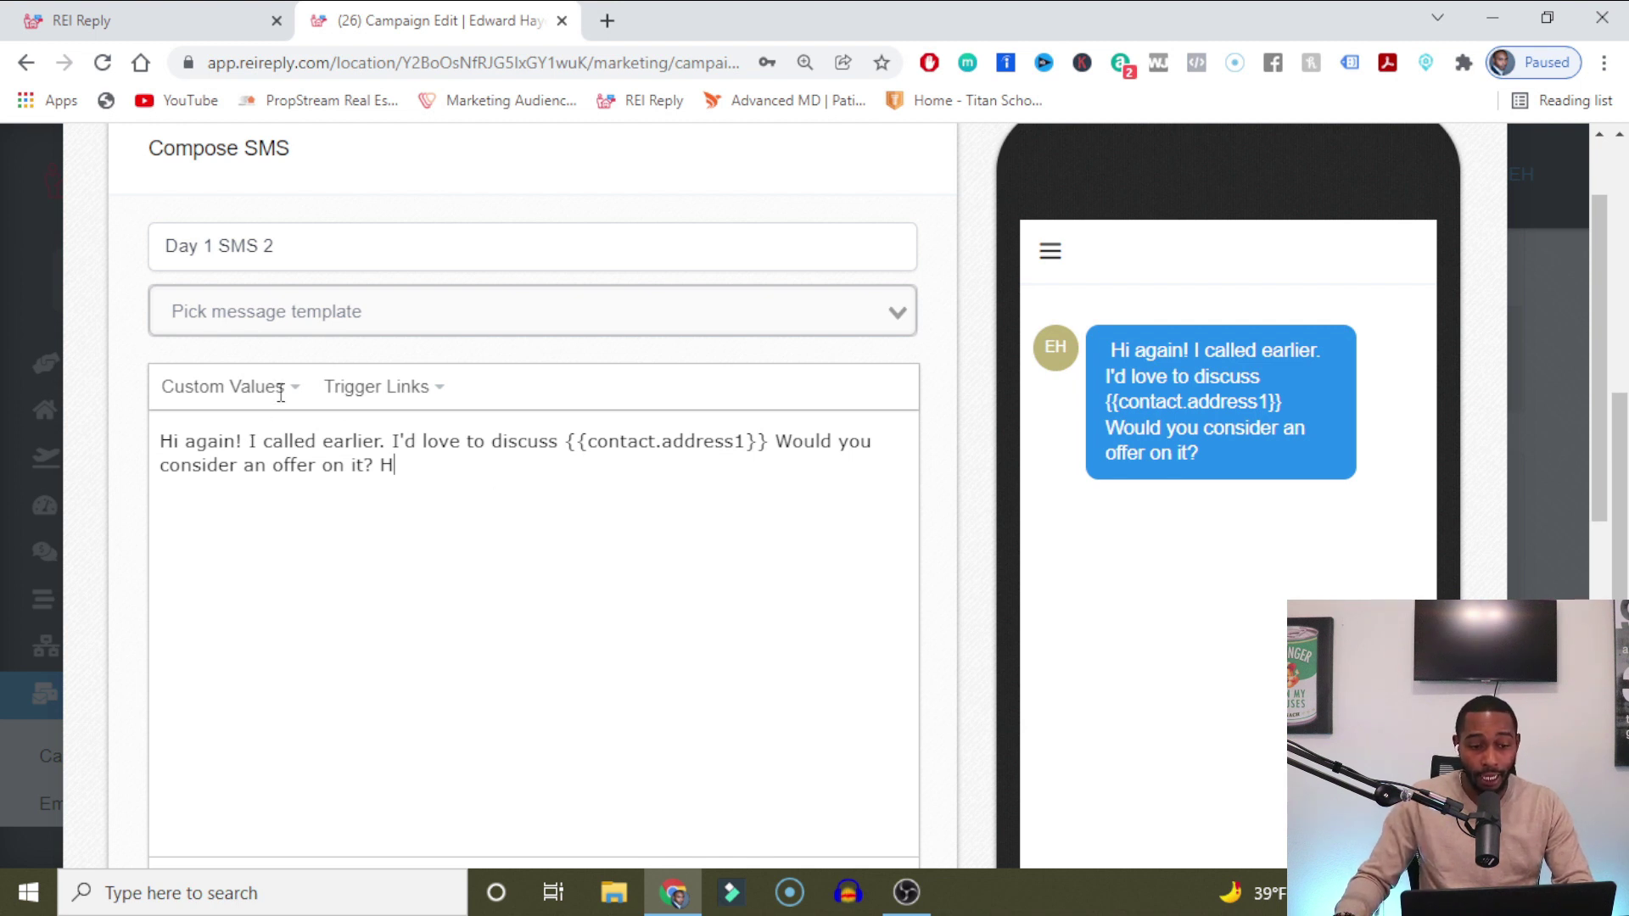
text(i this is)
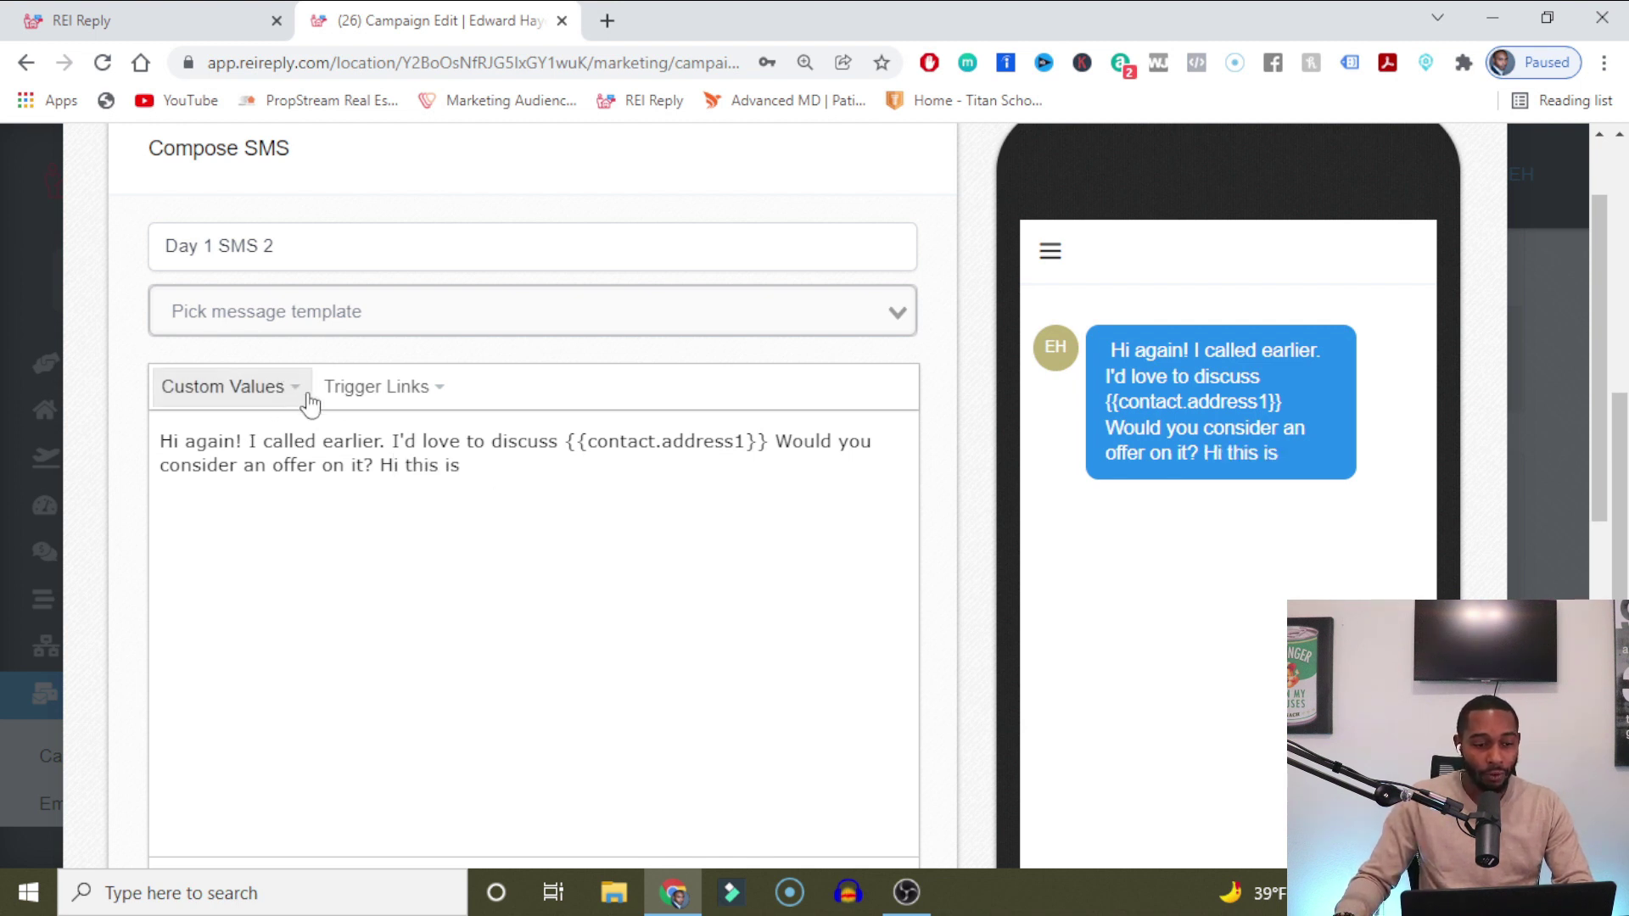
click(438, 390)
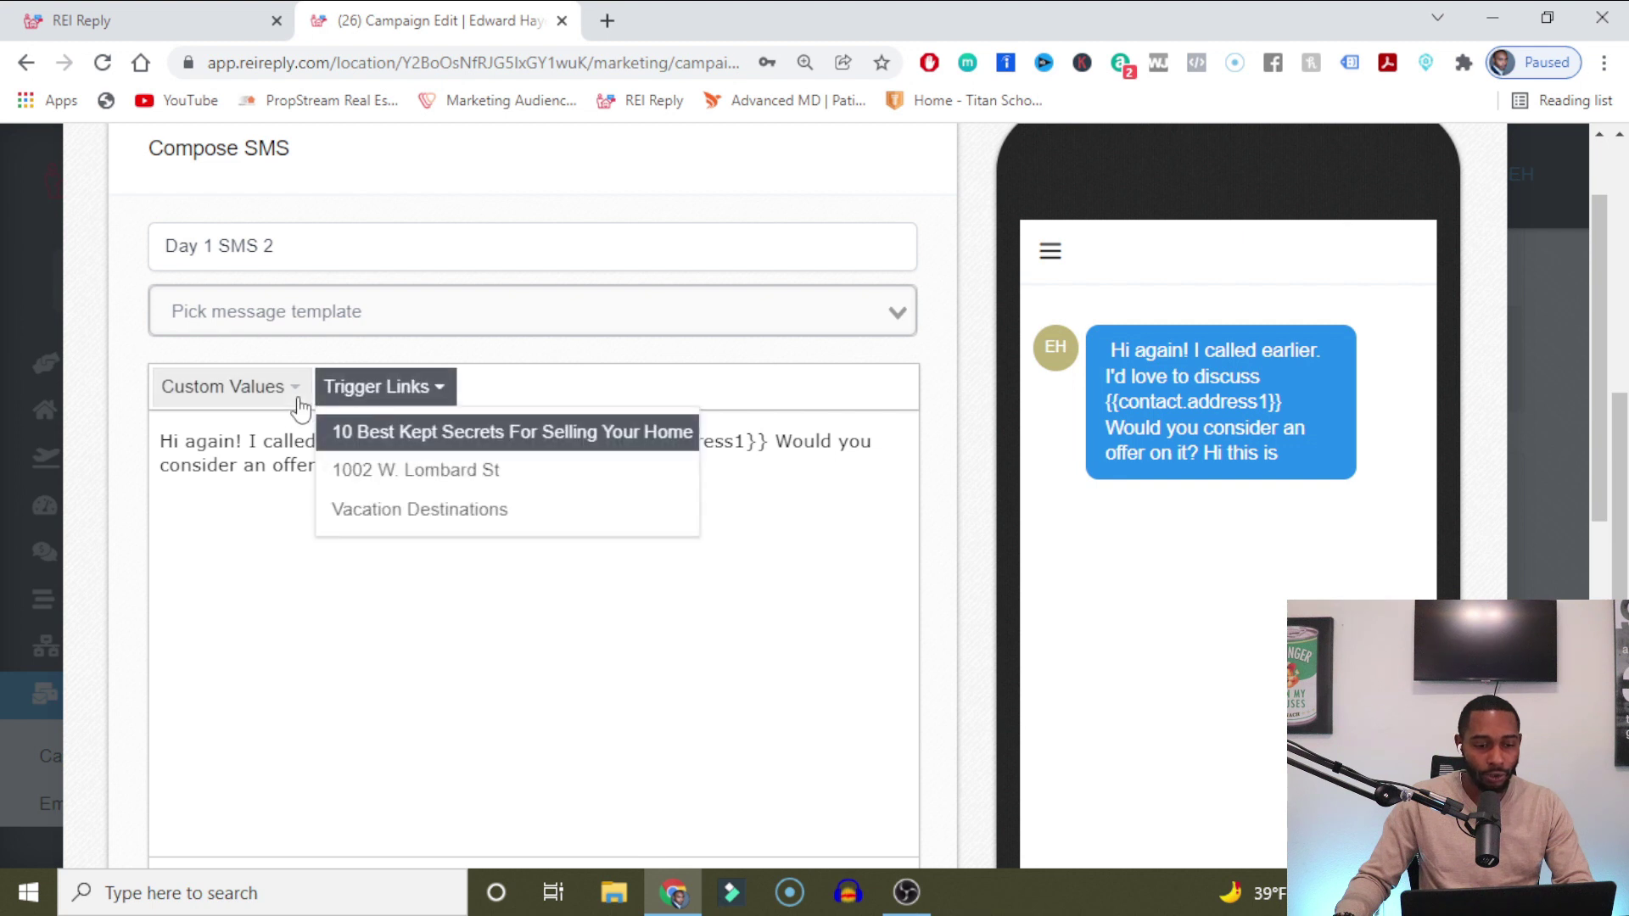
click(298, 399)
mouse_move(307, 474)
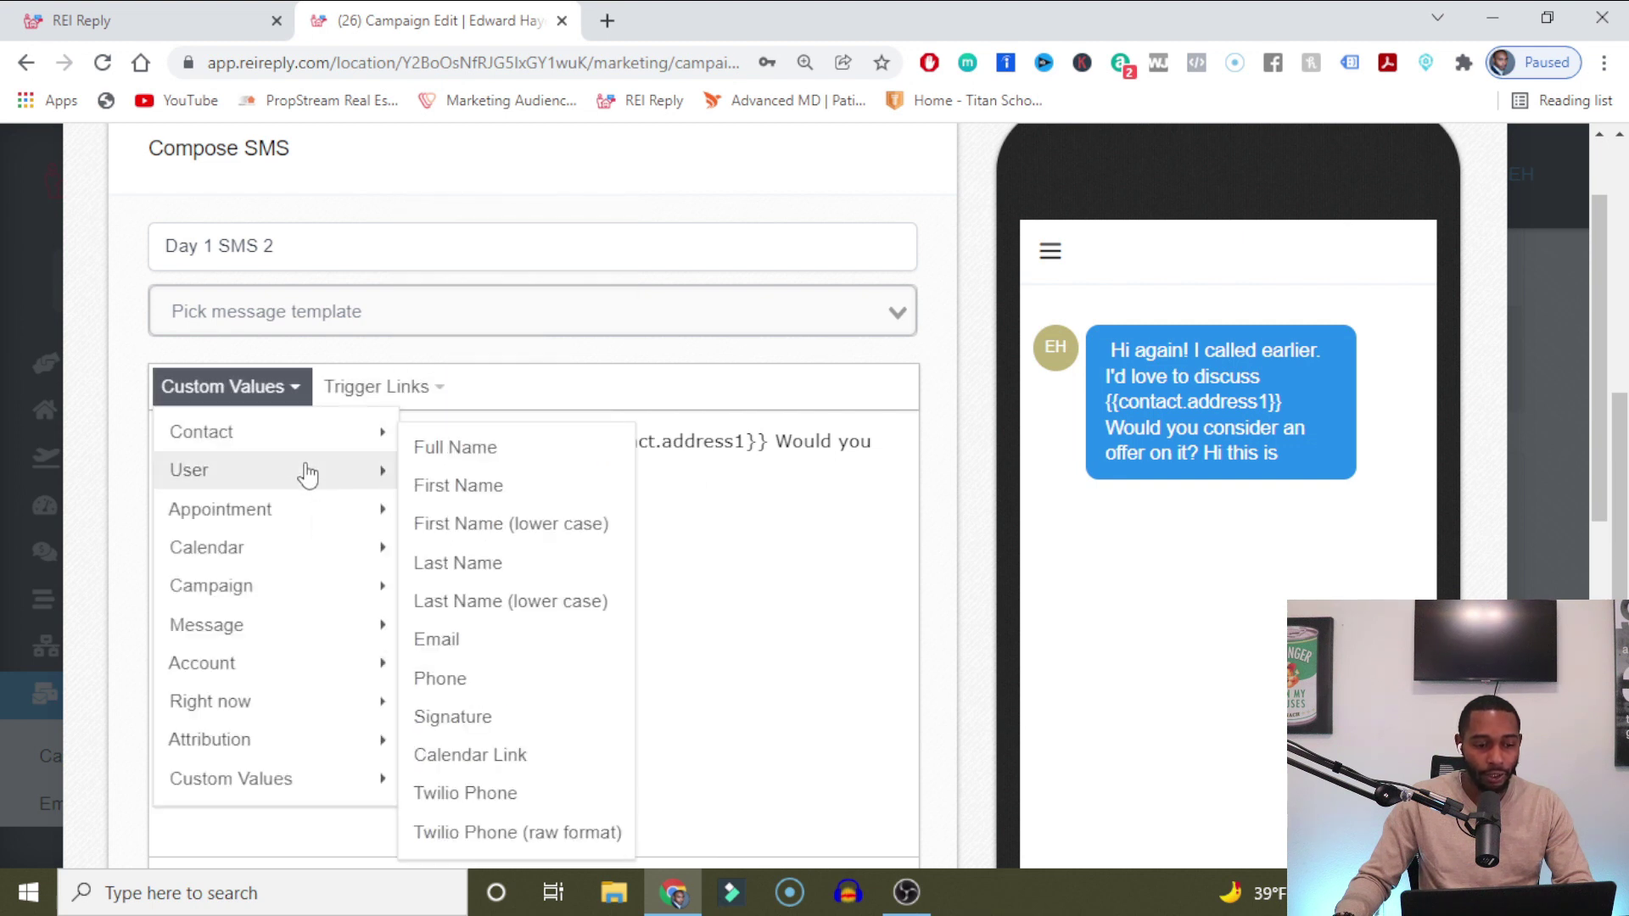
click(446, 488)
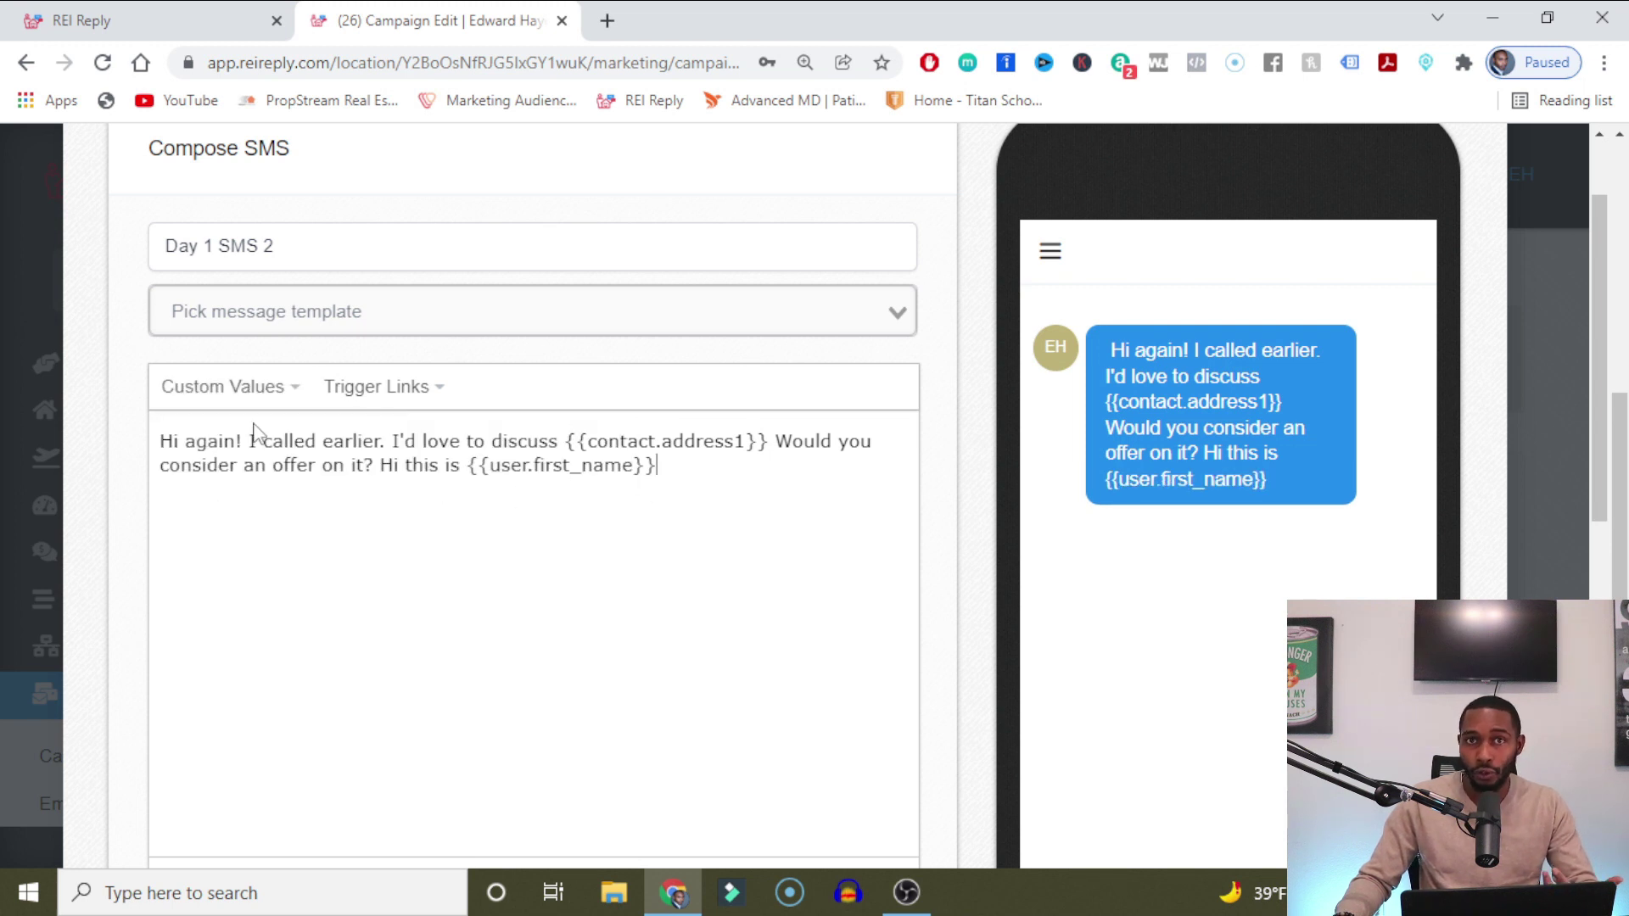
Browse the custom values list again, then close the SMS editor.
click(276, 392)
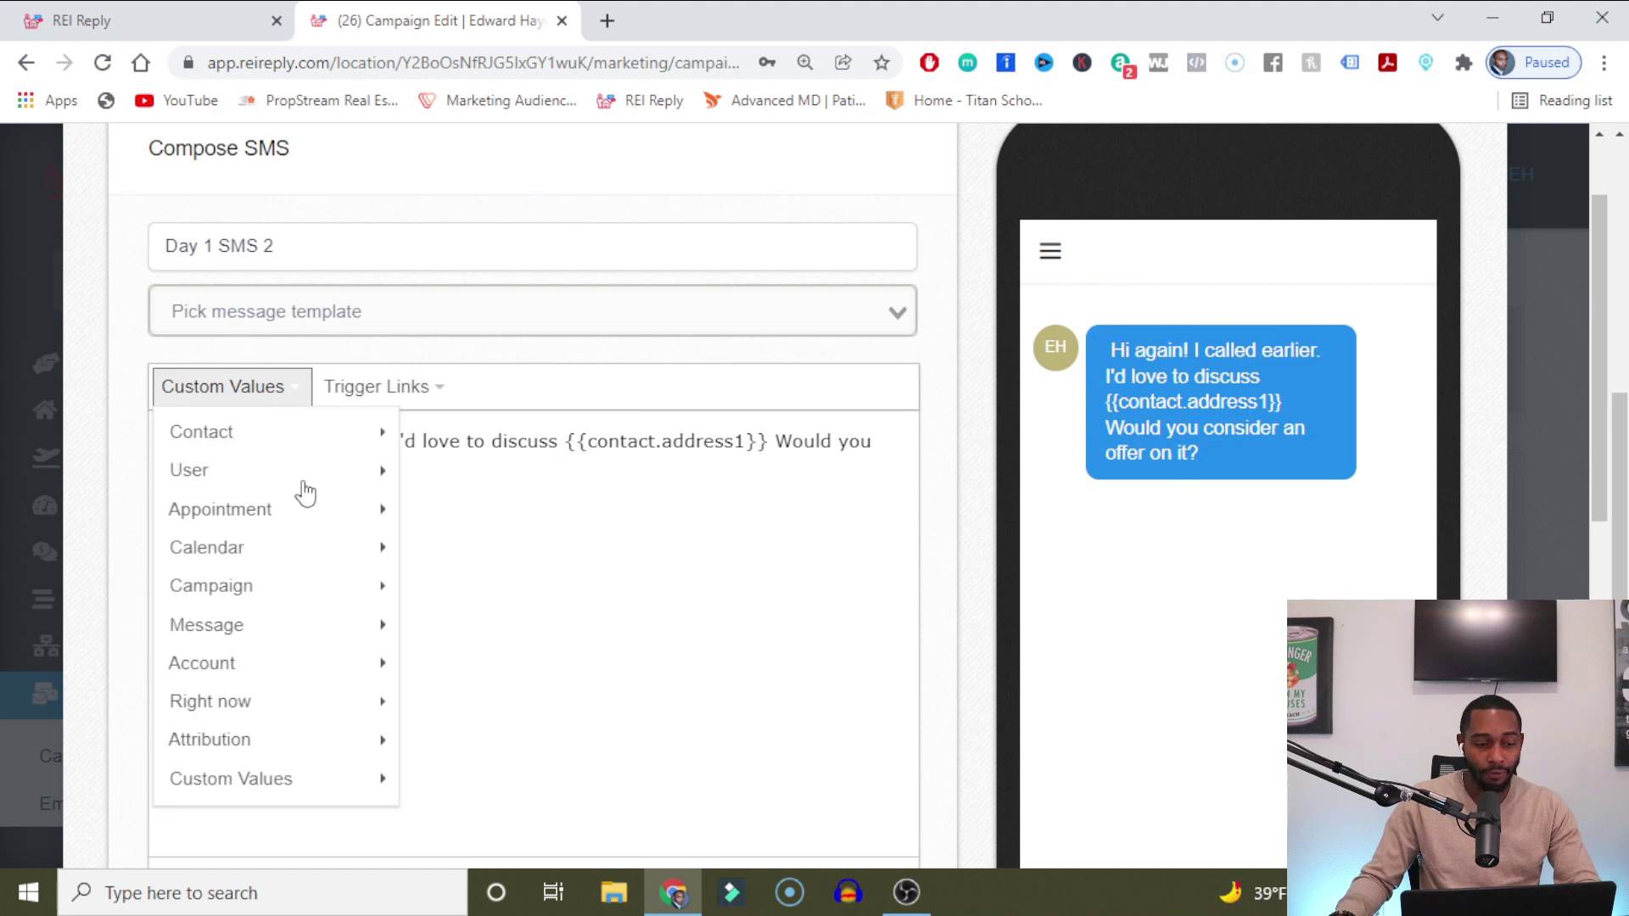
mouse_move(270, 755)
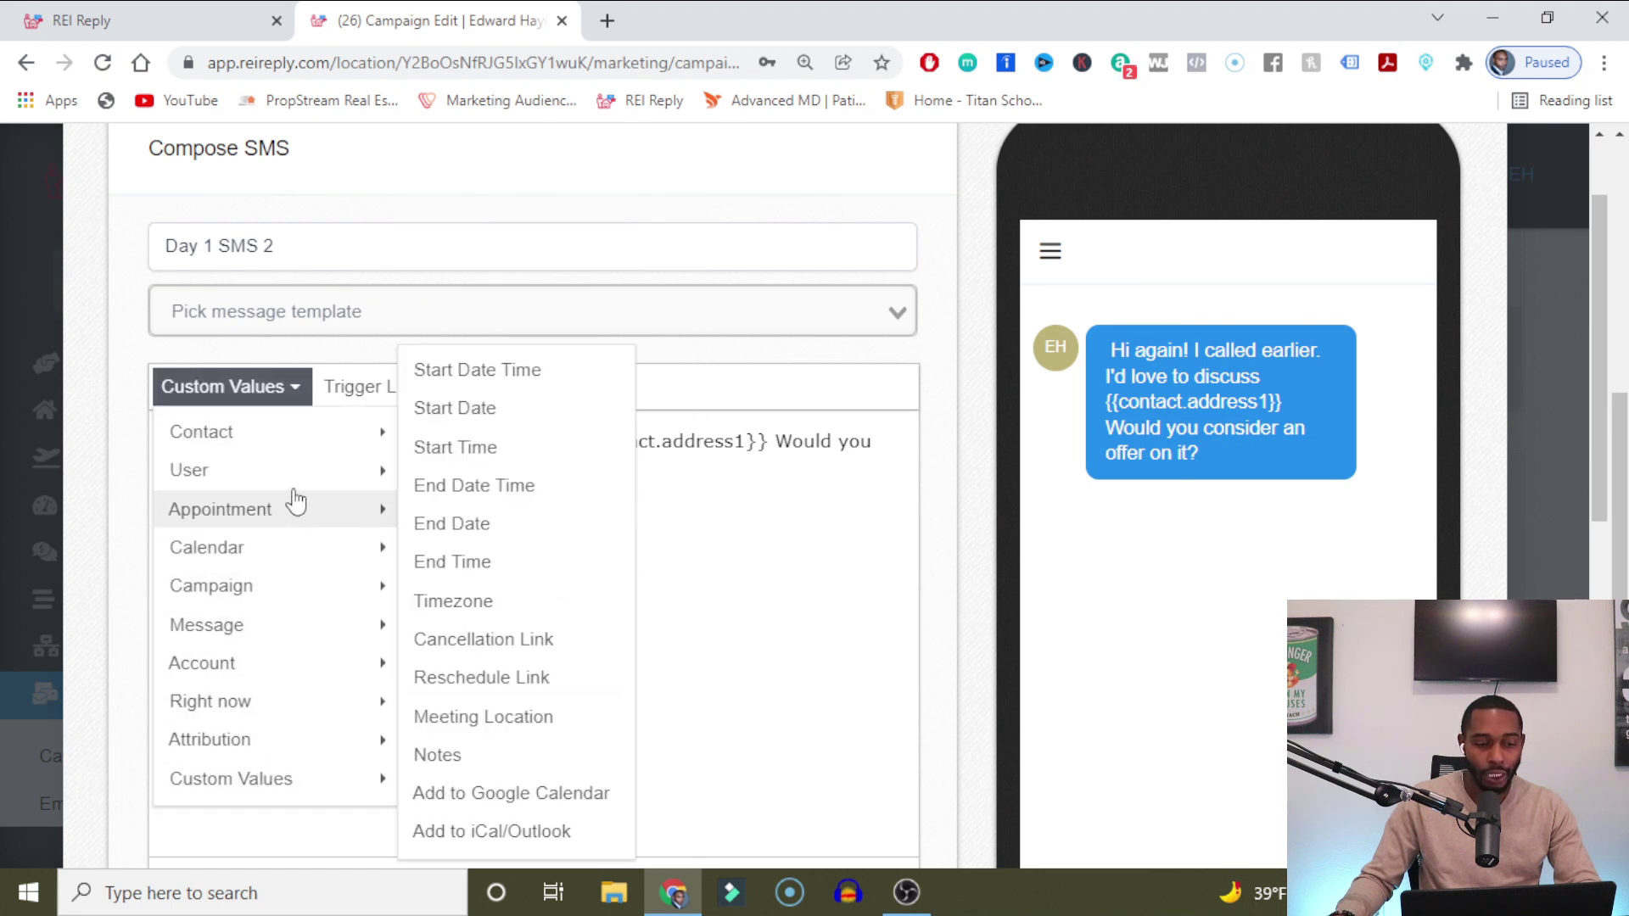
mouse_move(306, 444)
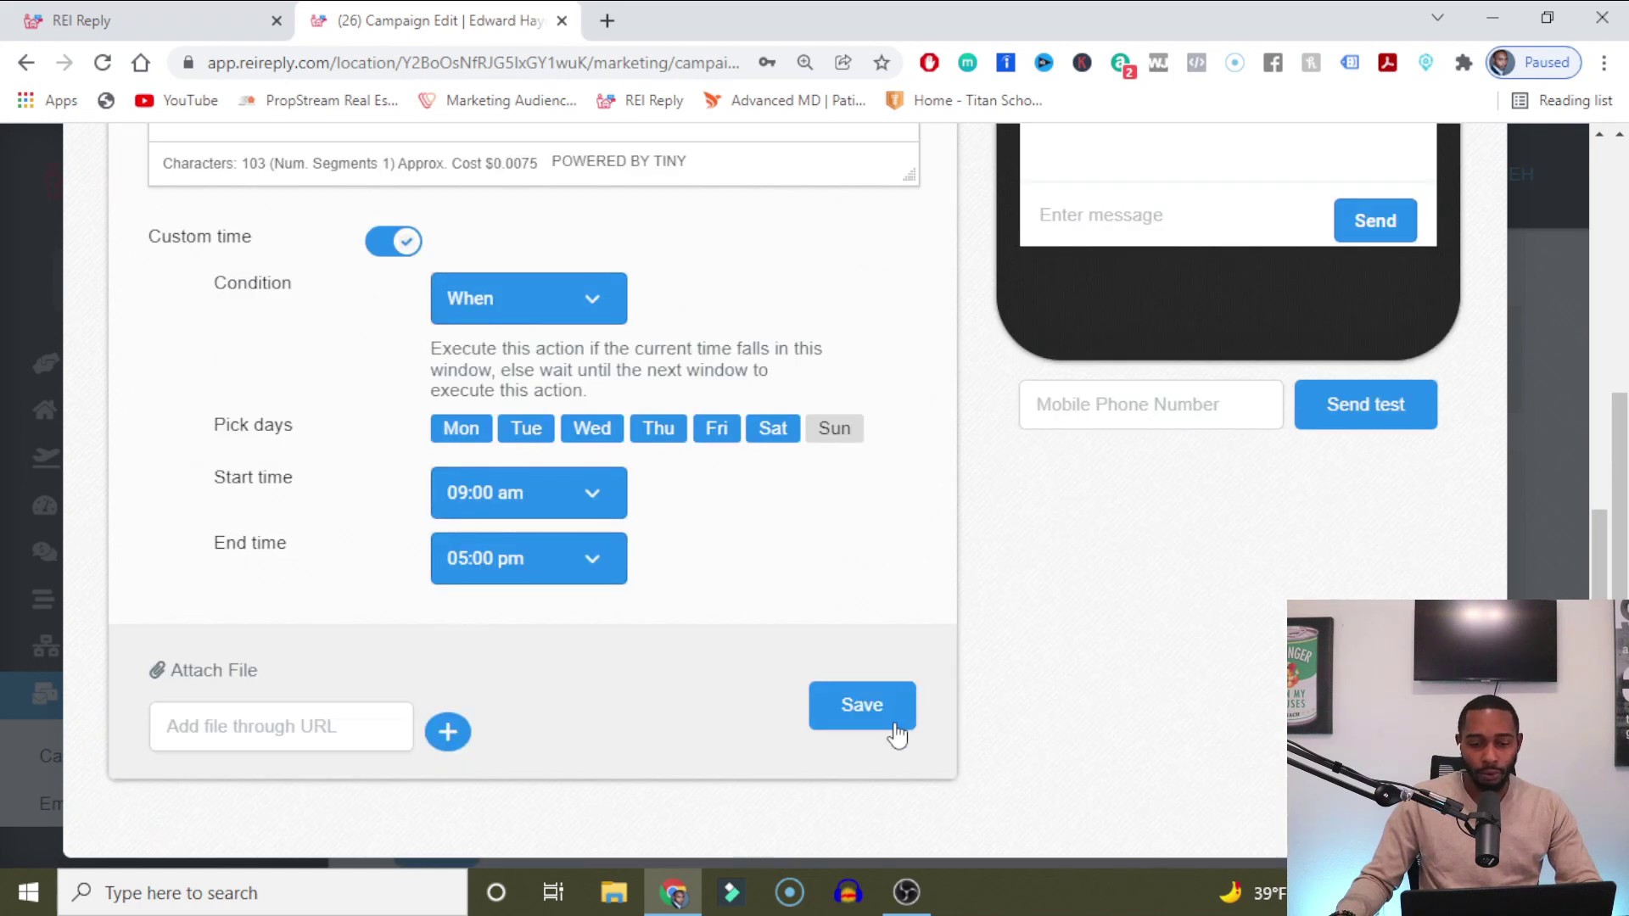
scroll(887, 657, down, 1)
scroll(1009, 668, up, 10)
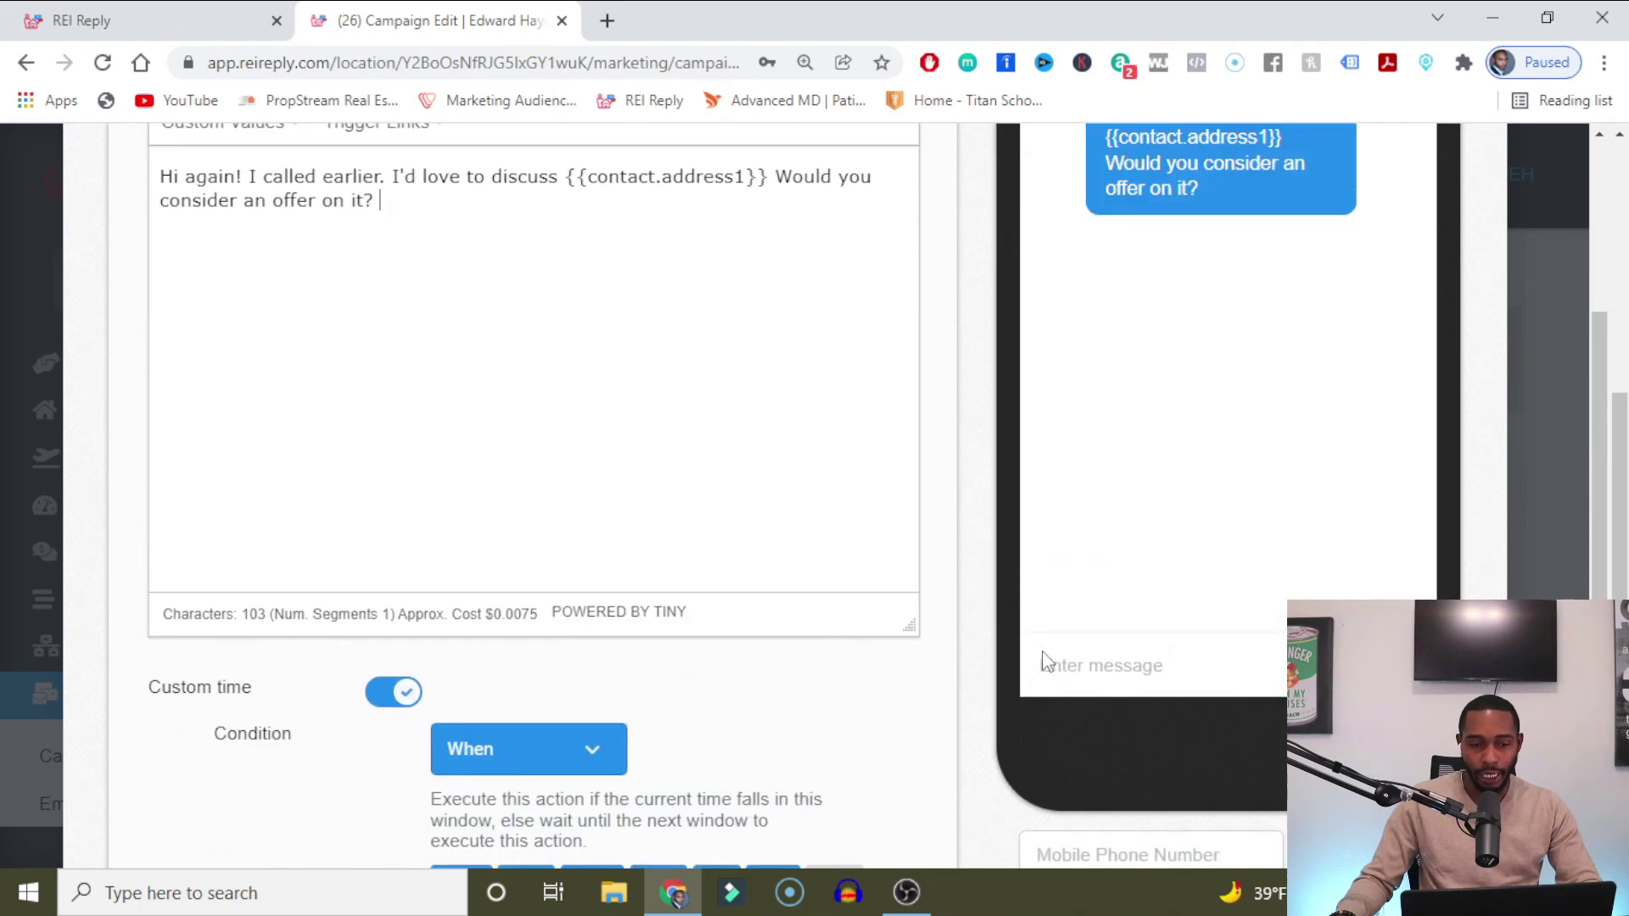
click(1468, 209)
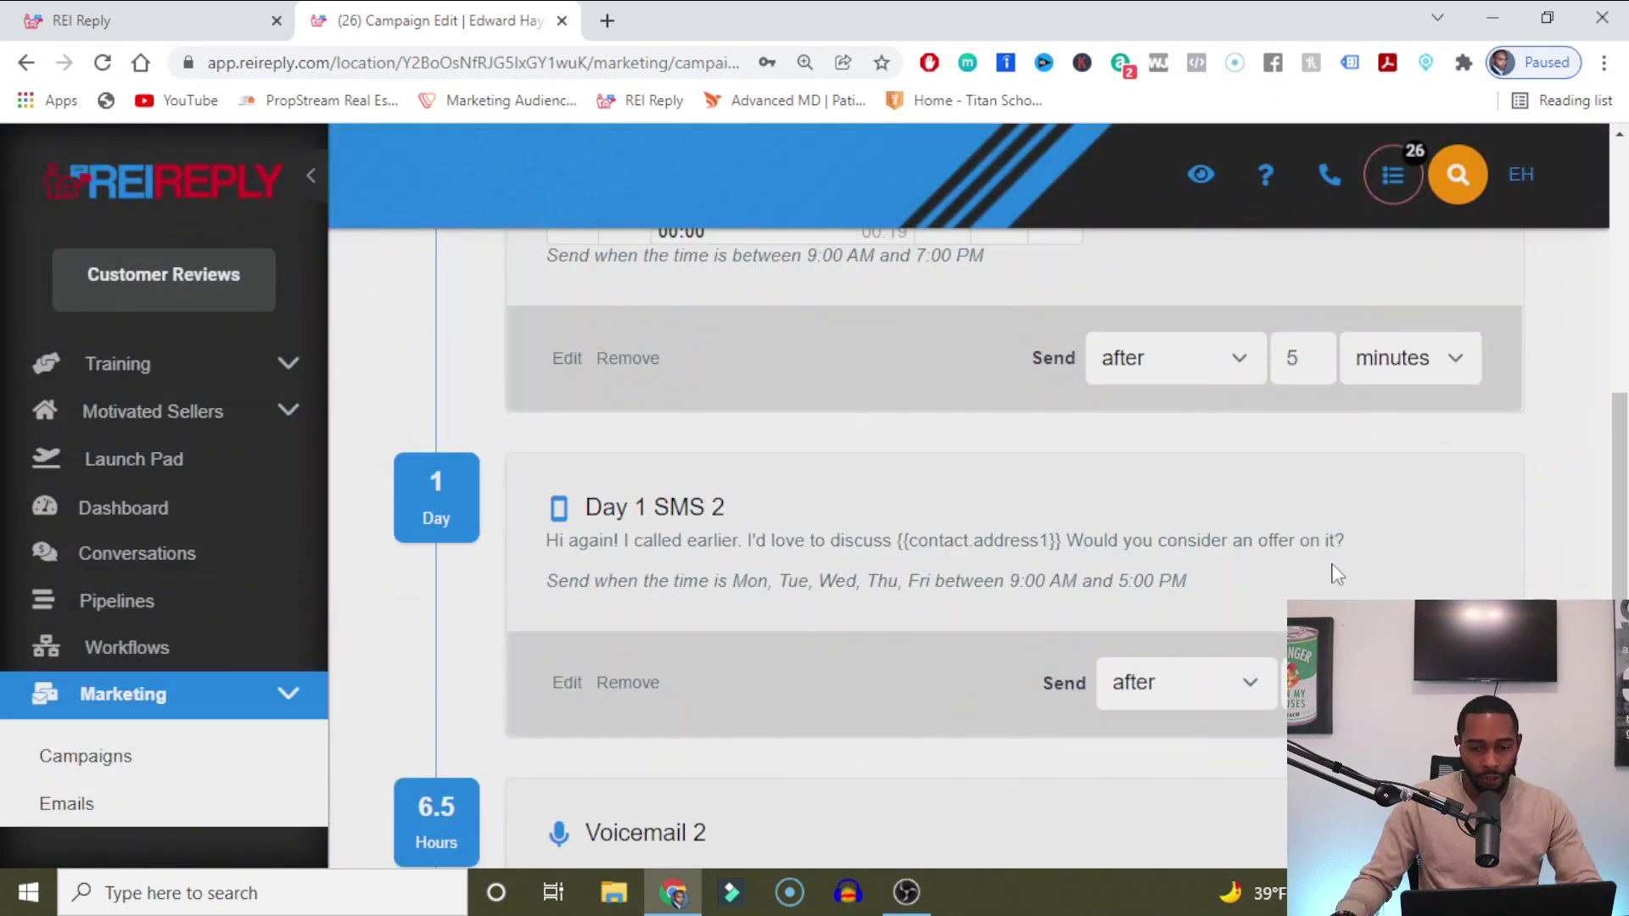
Add a new SMS event at the end of the campaign, after Day 7 SMS 3.
scroll(1103, 543, down, 8)
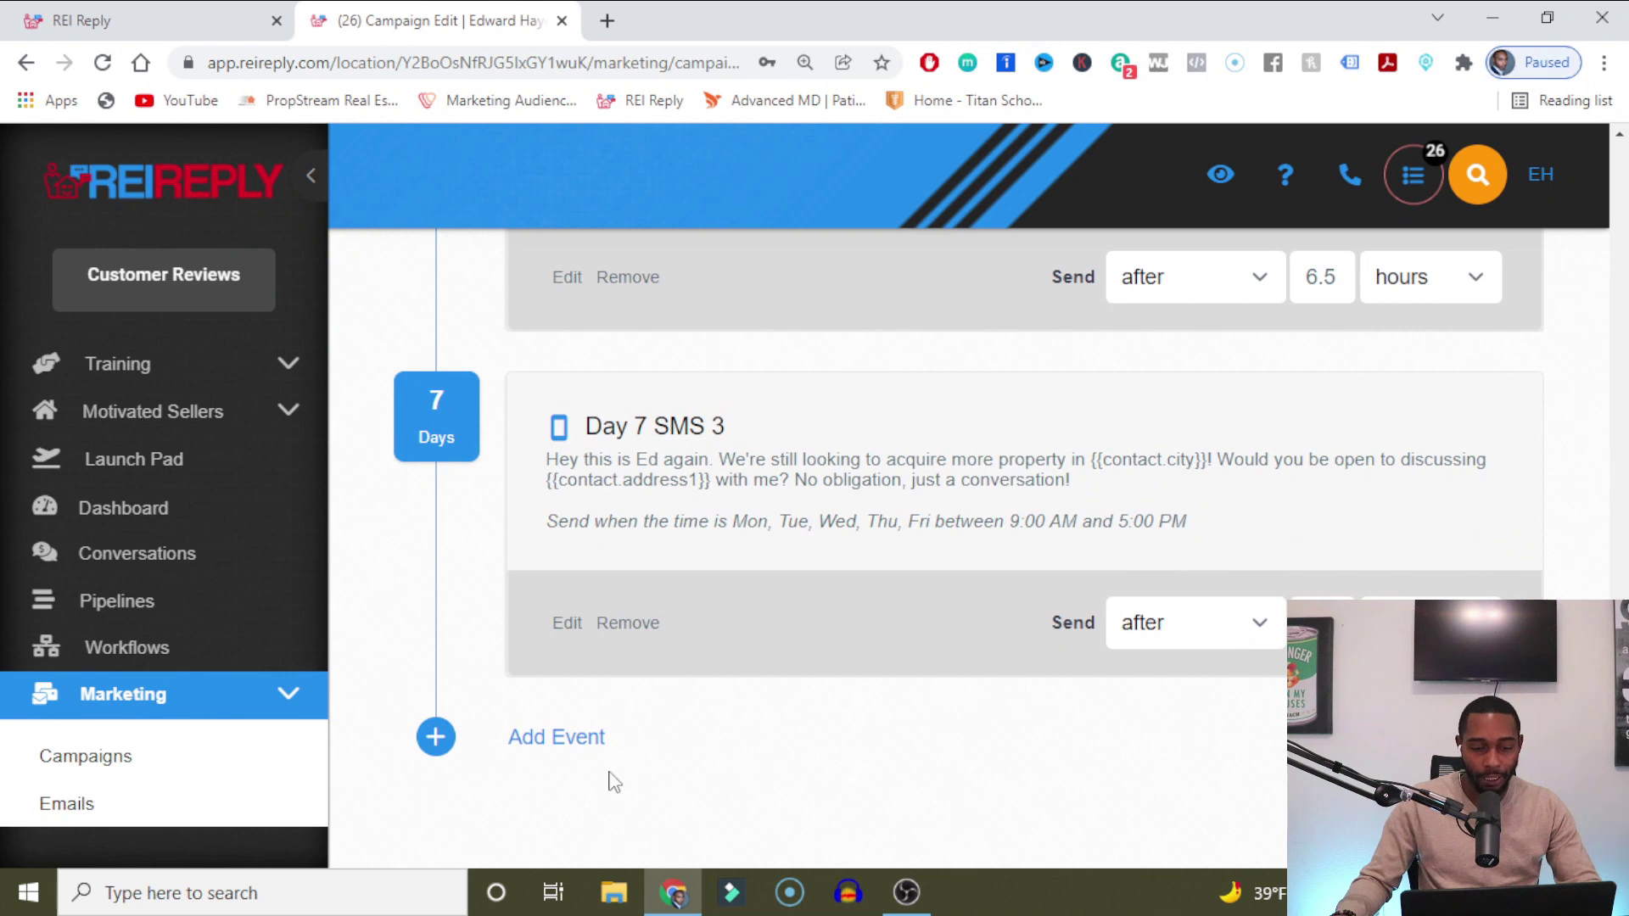
click(574, 749)
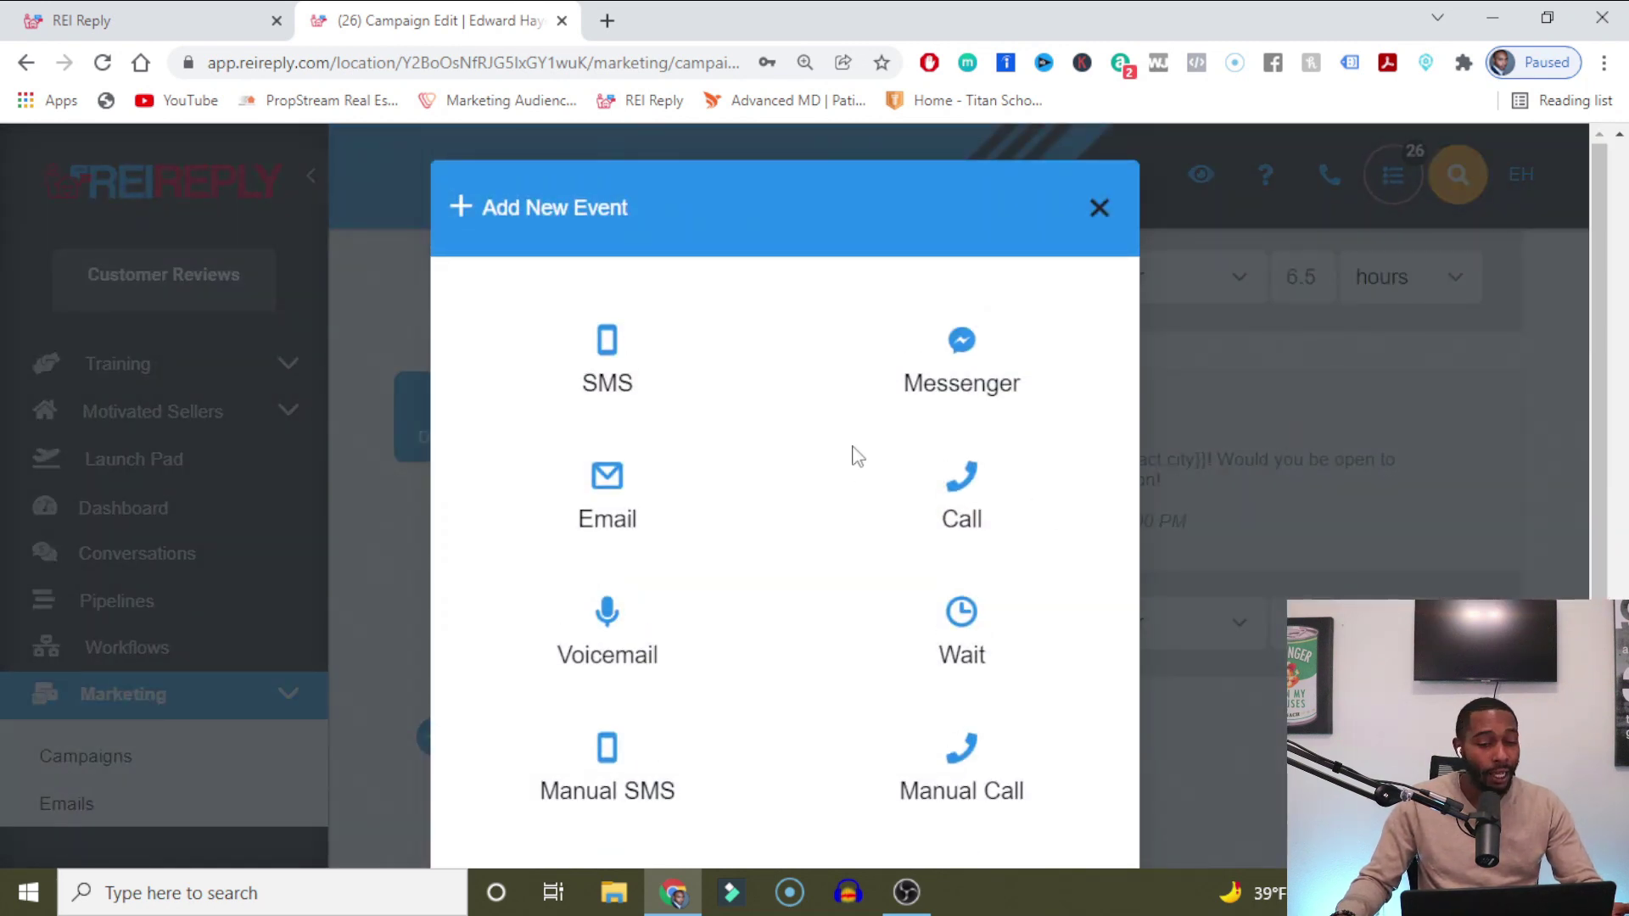
scroll(857, 456, down, 4)
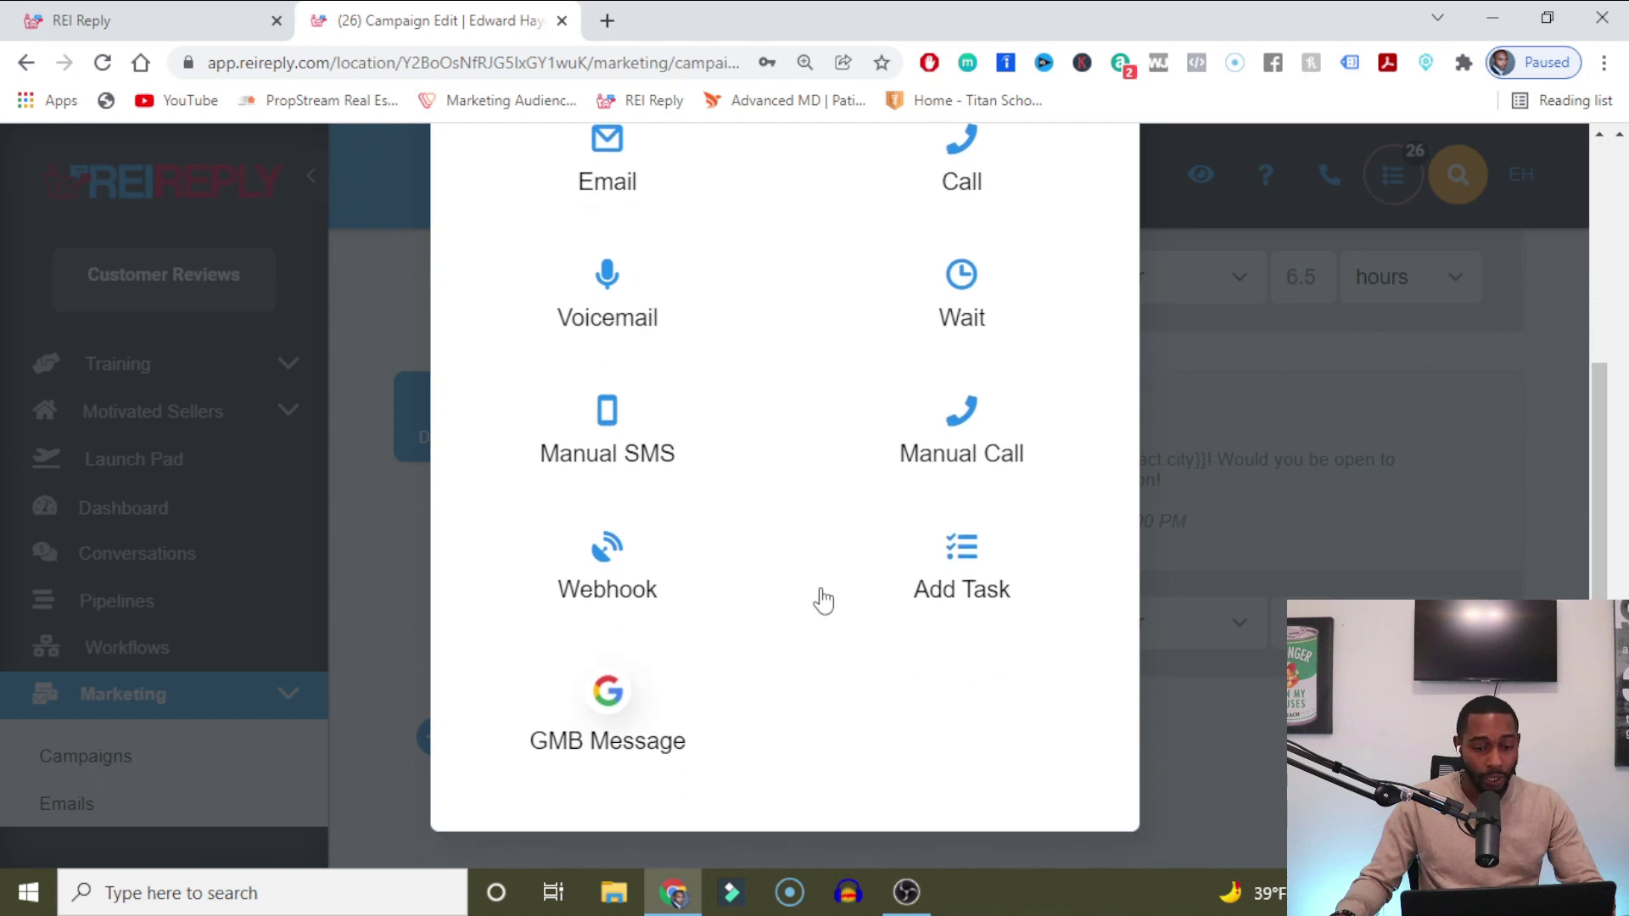
scroll(823, 600, up, 4)
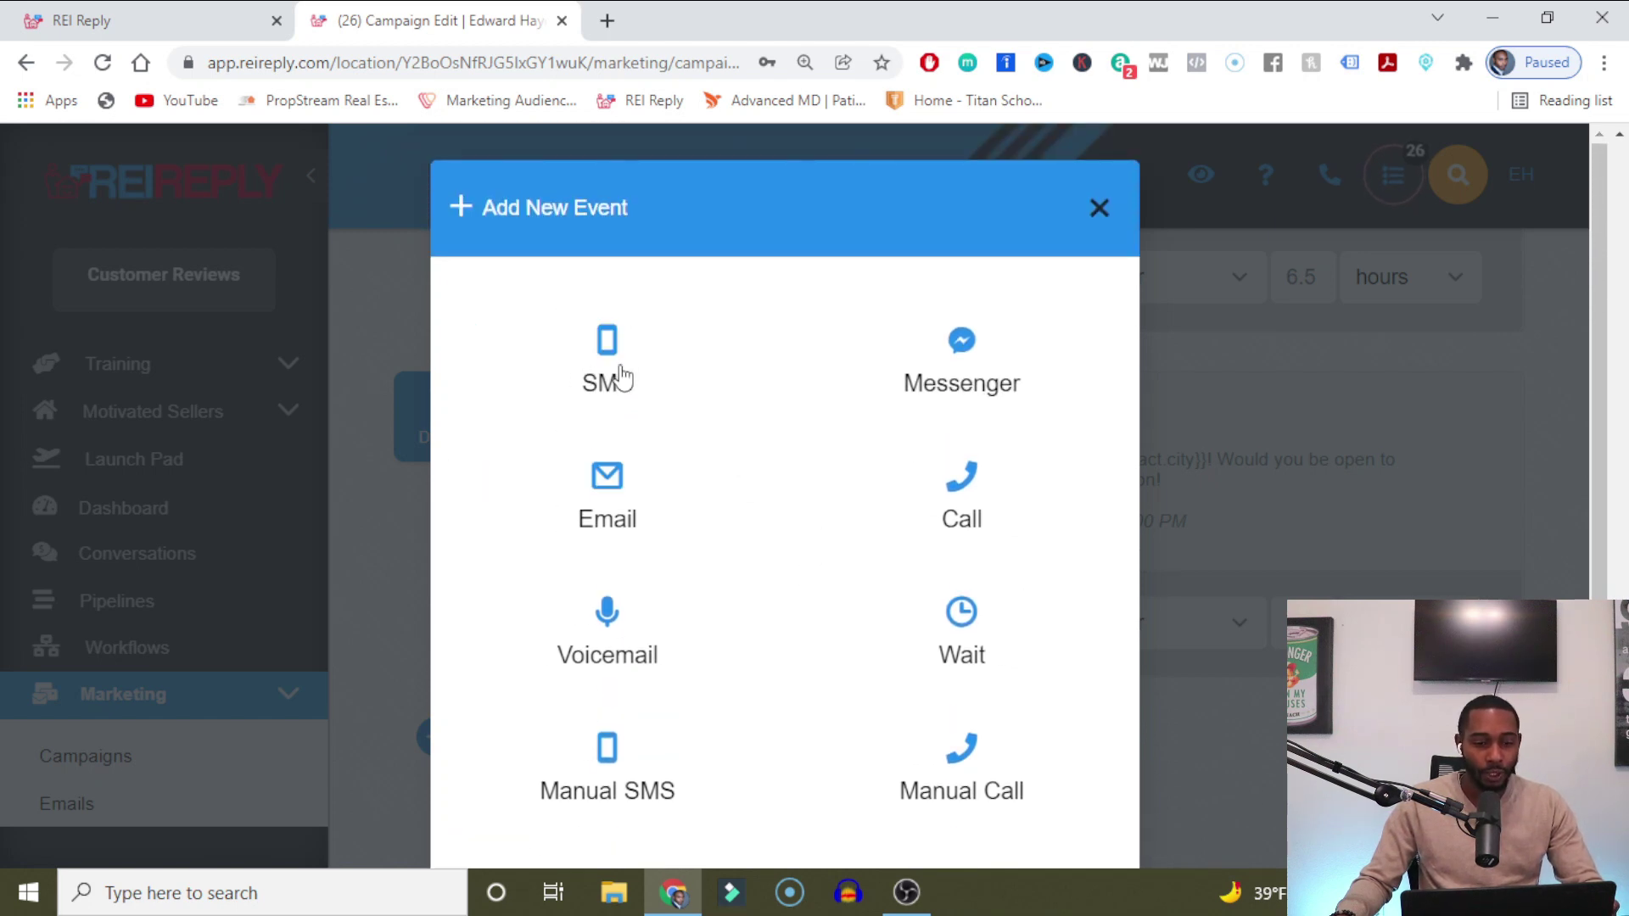
click(622, 377)
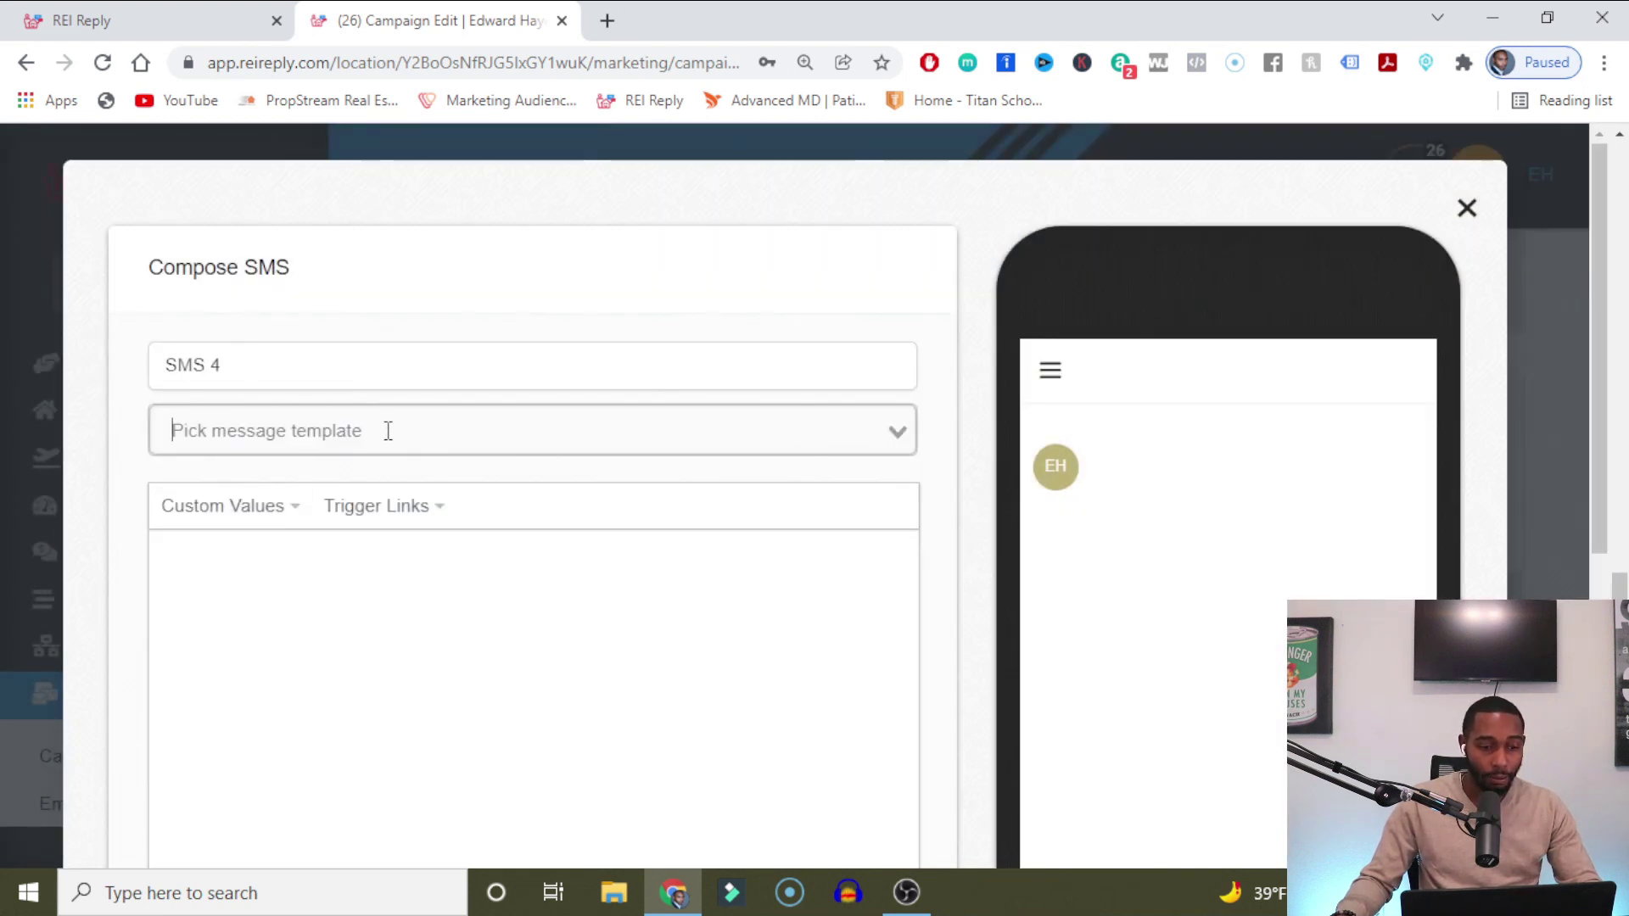
Browse the message templates without applying one, turn on Custom time, then discard the SMS 4 draft.
click(388, 431)
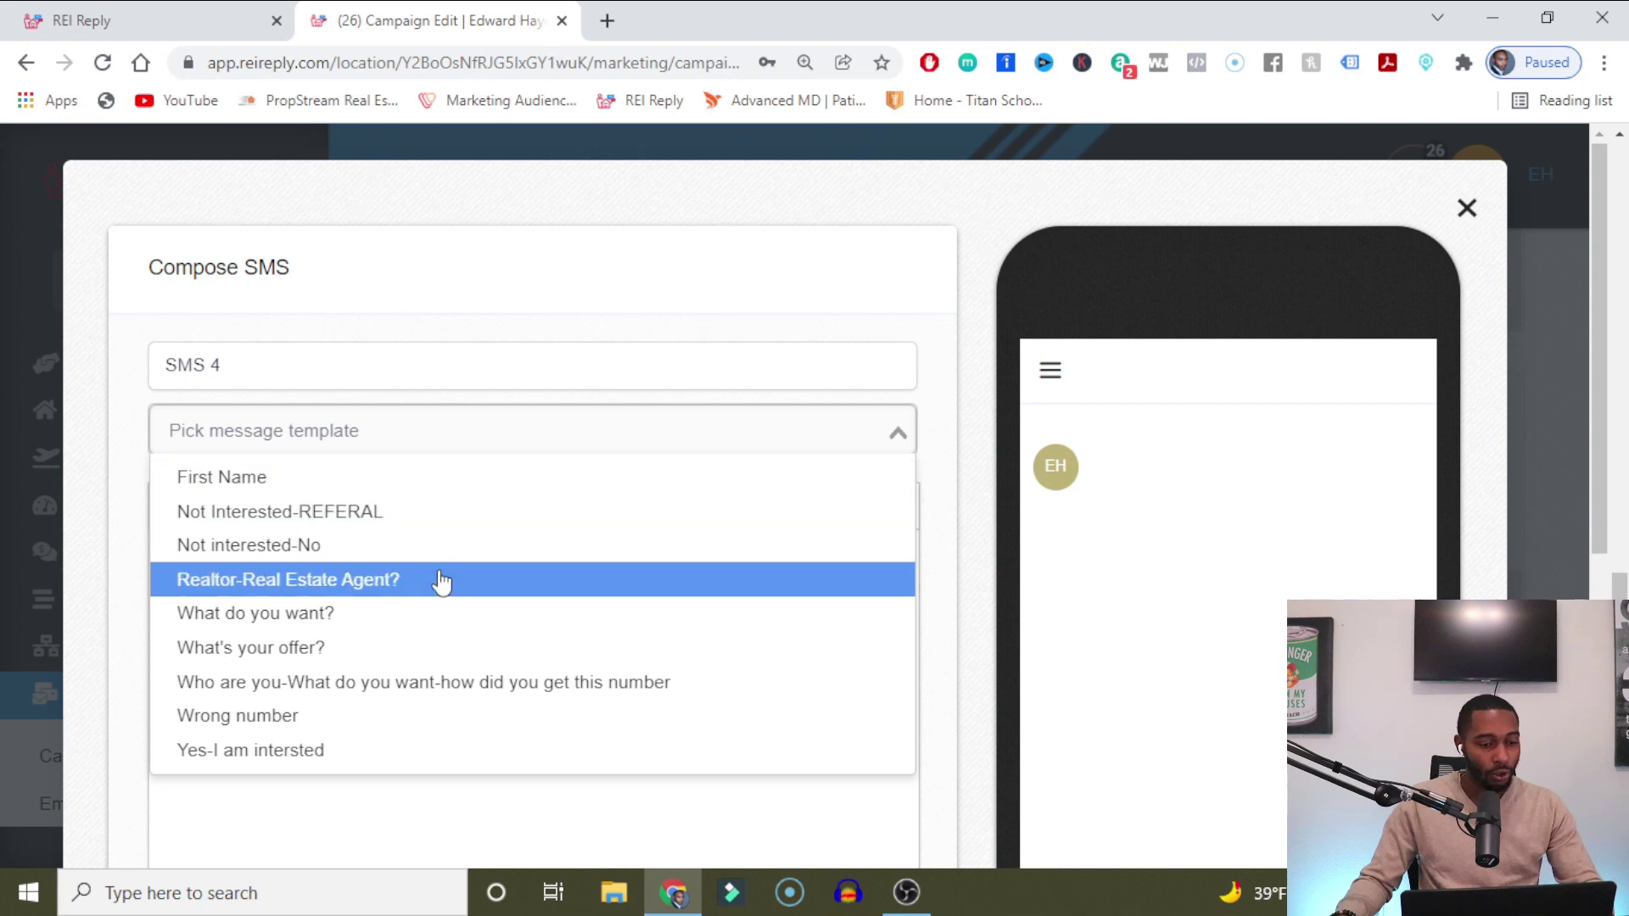
click(560, 309)
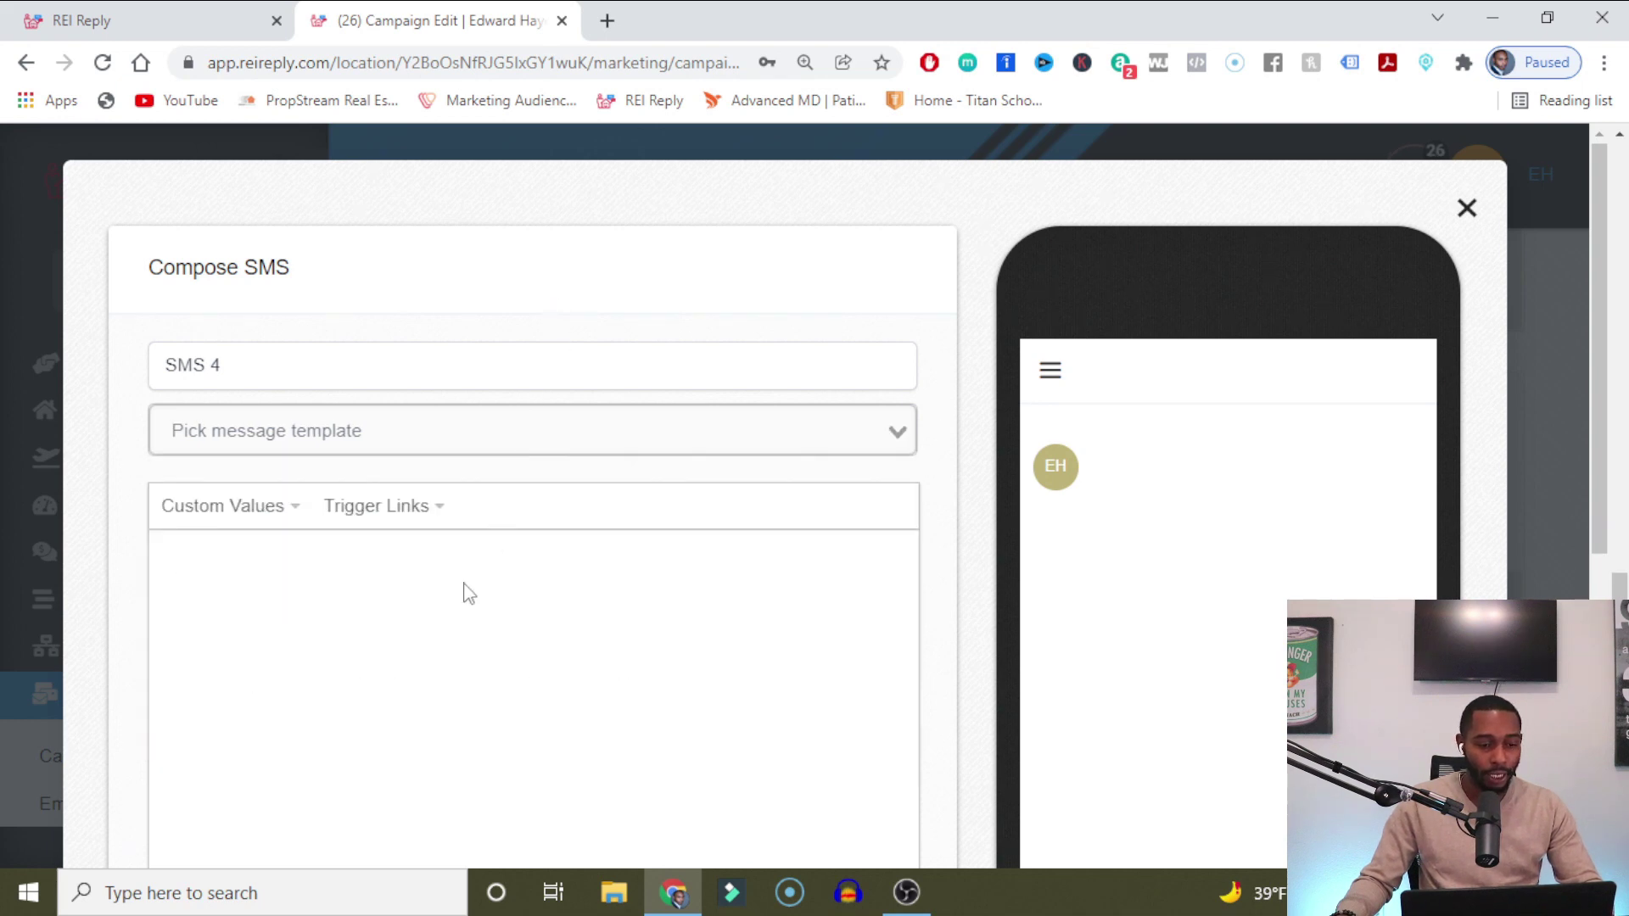
click(415, 568)
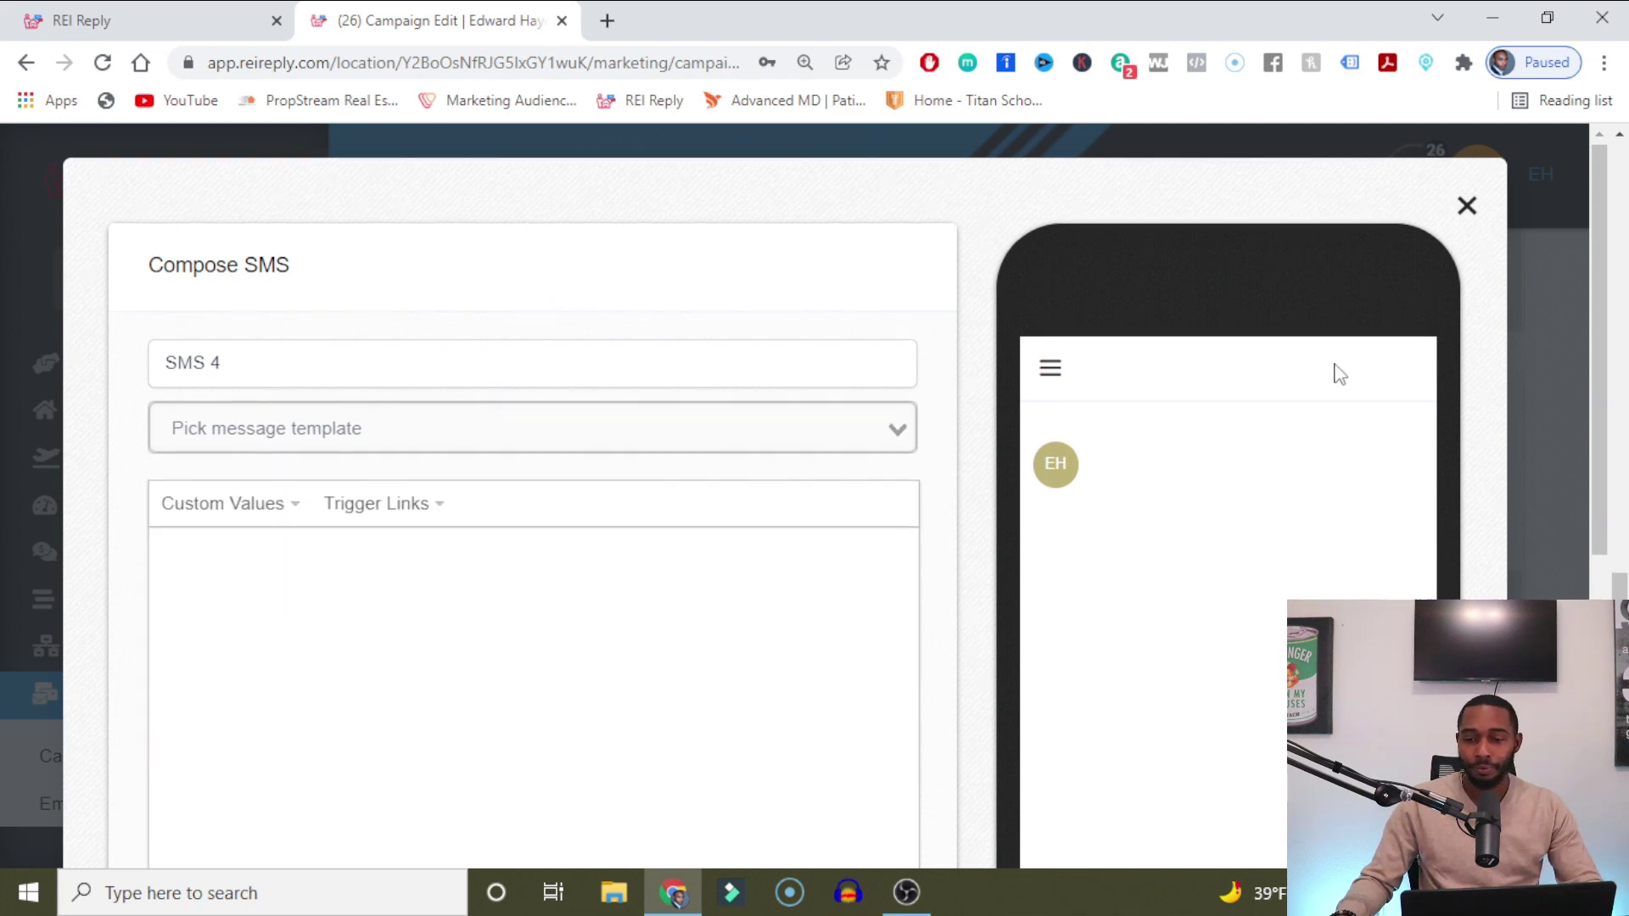
scroll(1288, 502, down, 5)
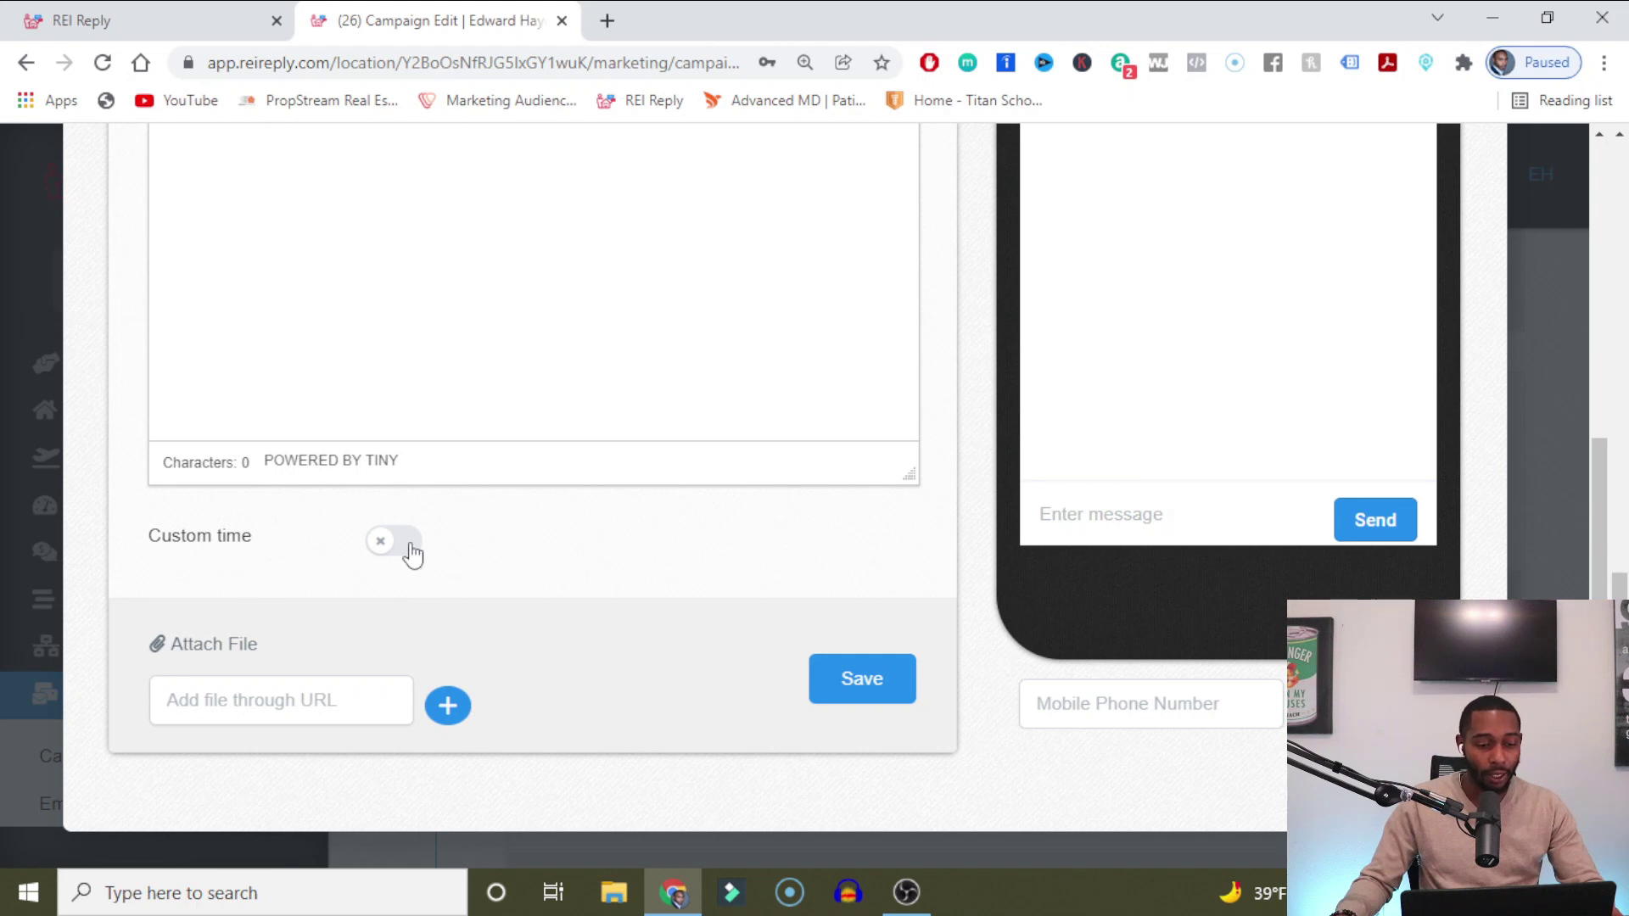
click(408, 543)
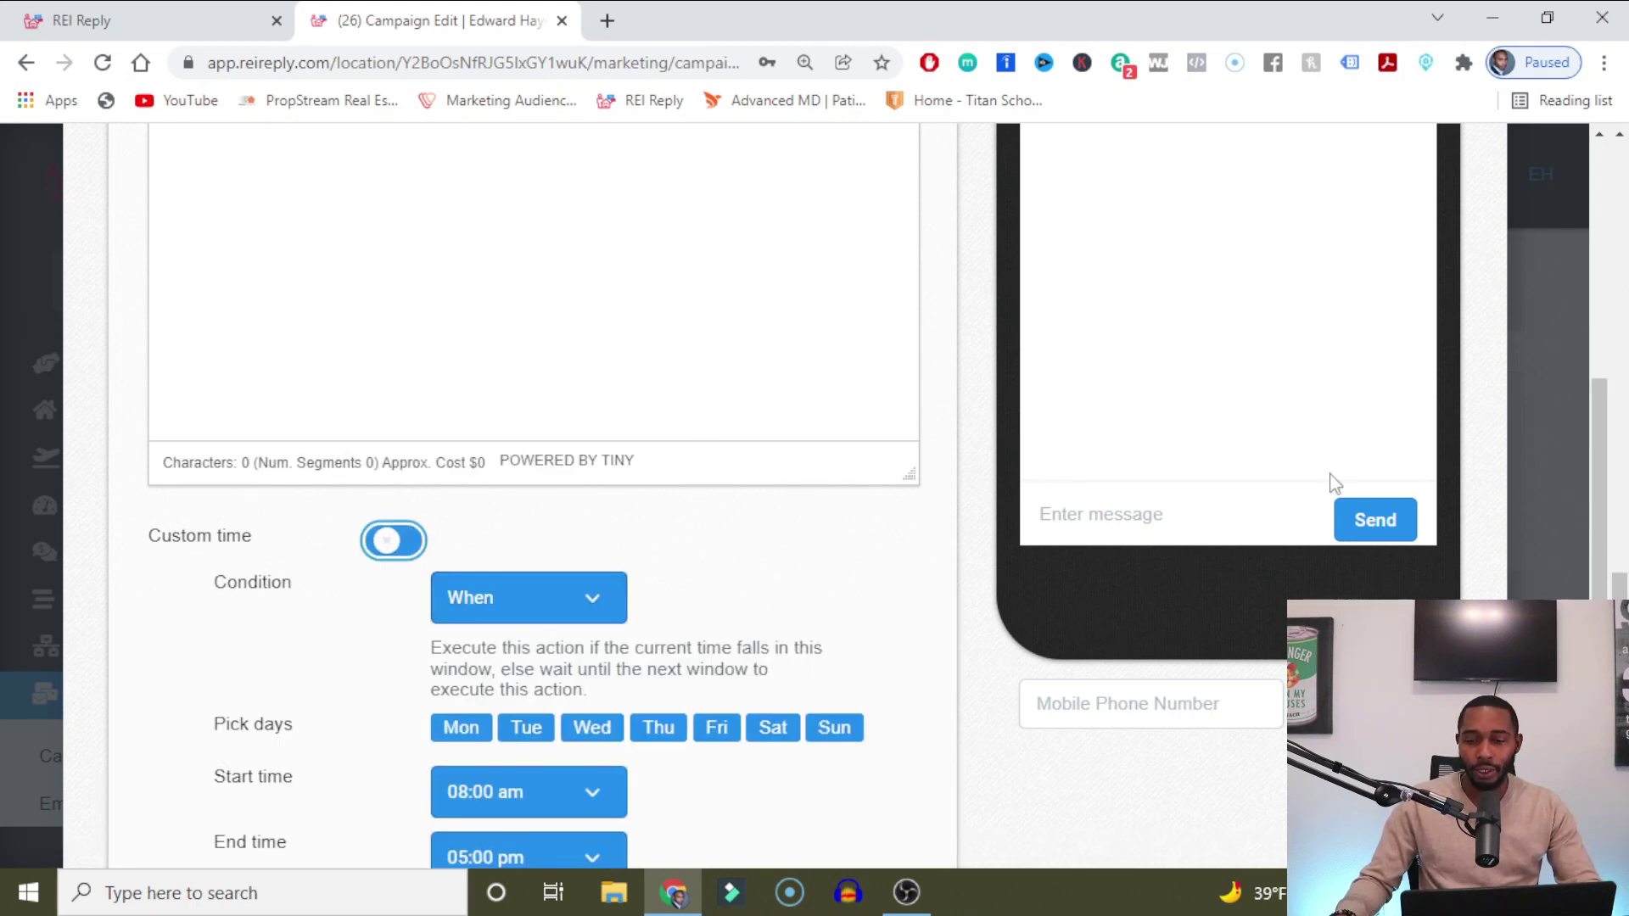
scroll(1383, 484, up, 5)
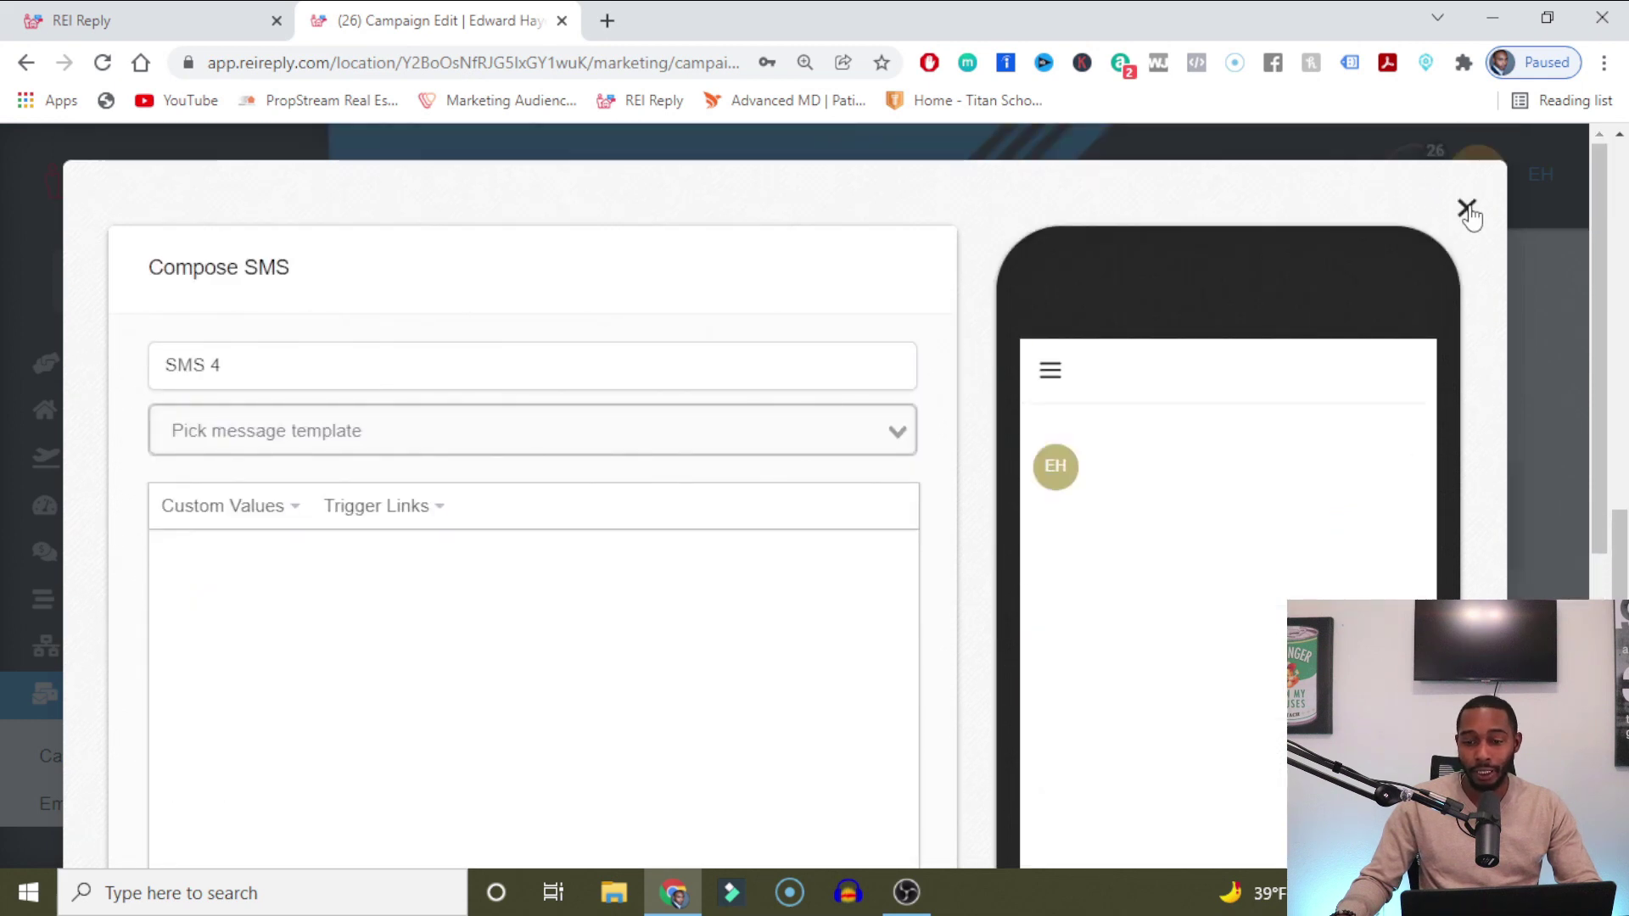
click(1467, 211)
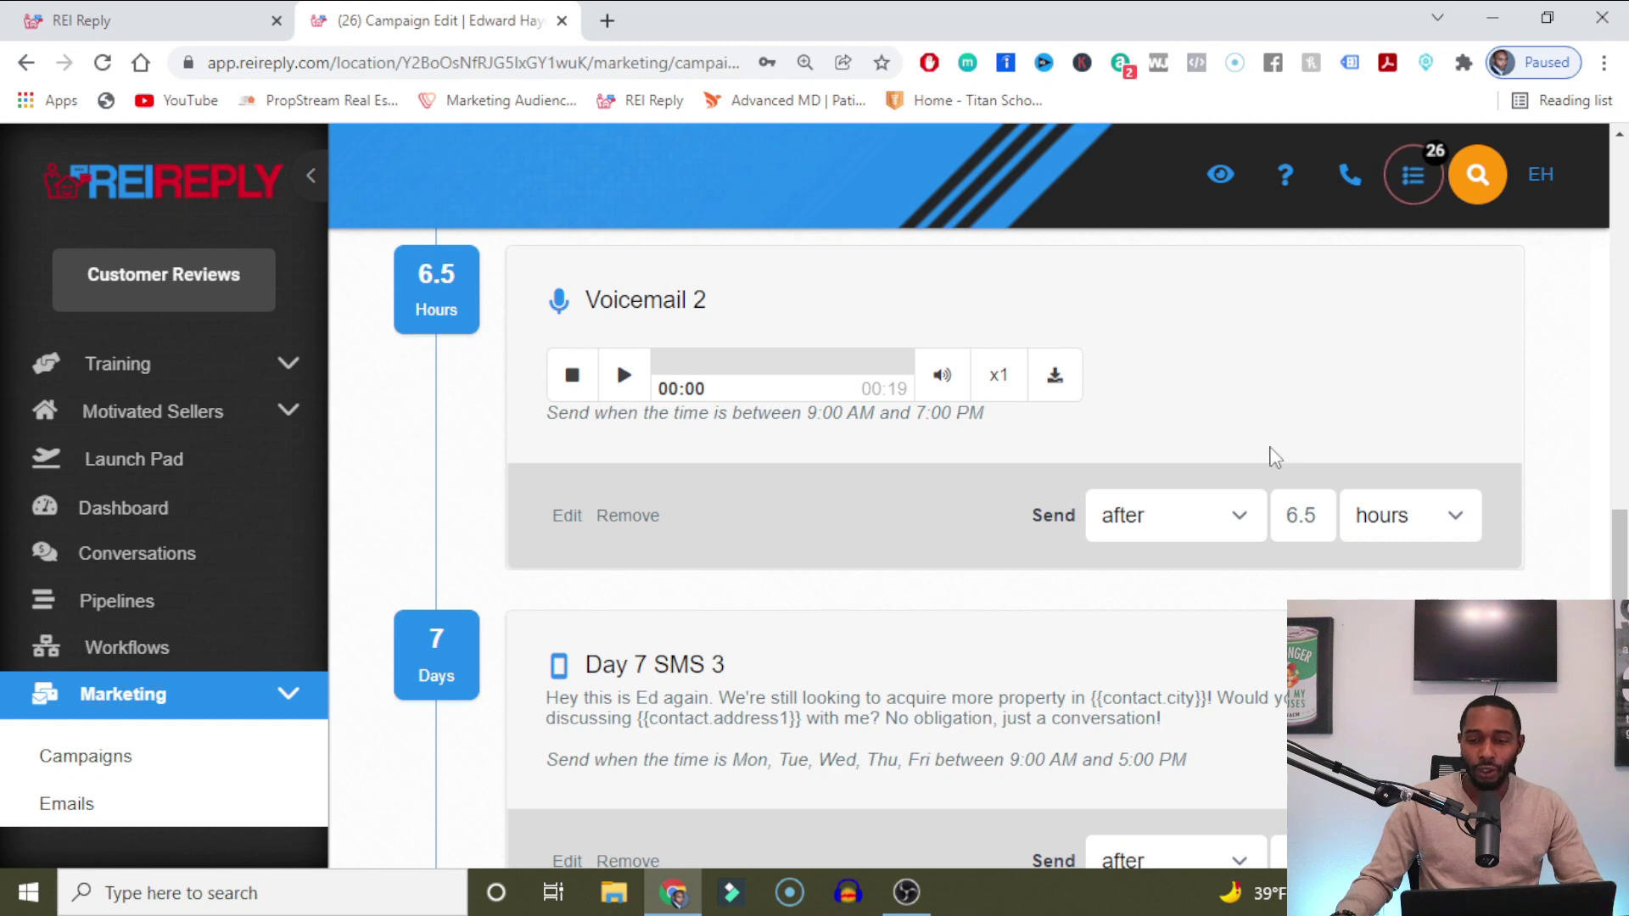
Check the campaign's Published/Draft status options, then go to the Contacts / Smart Lists page.
scroll(1273, 457, up, 10)
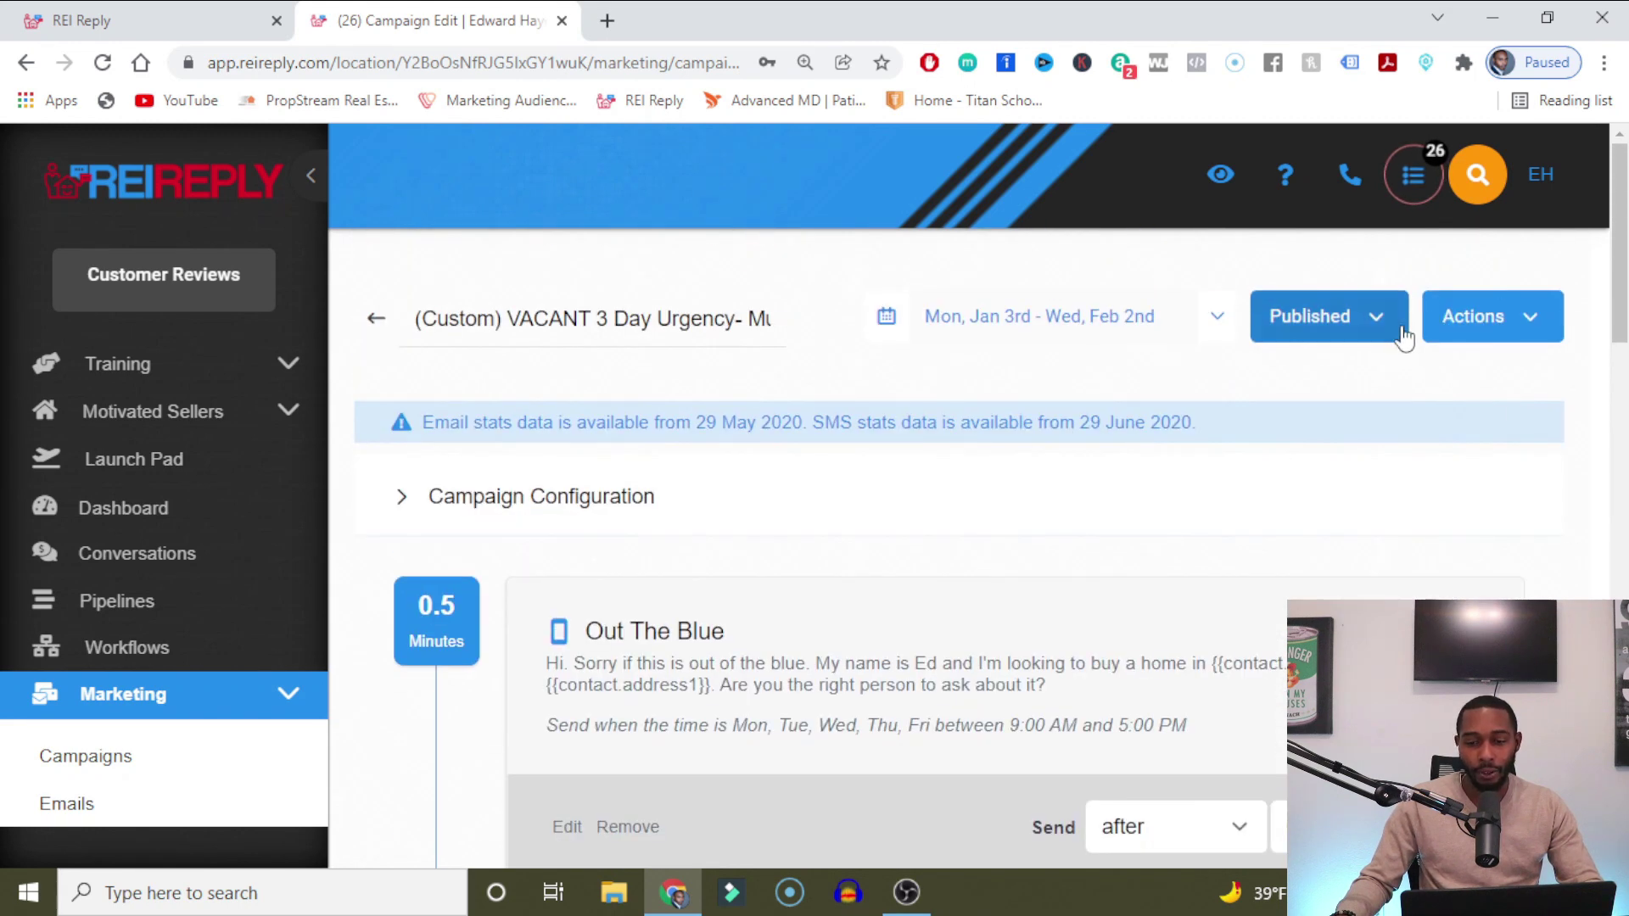
click(1399, 326)
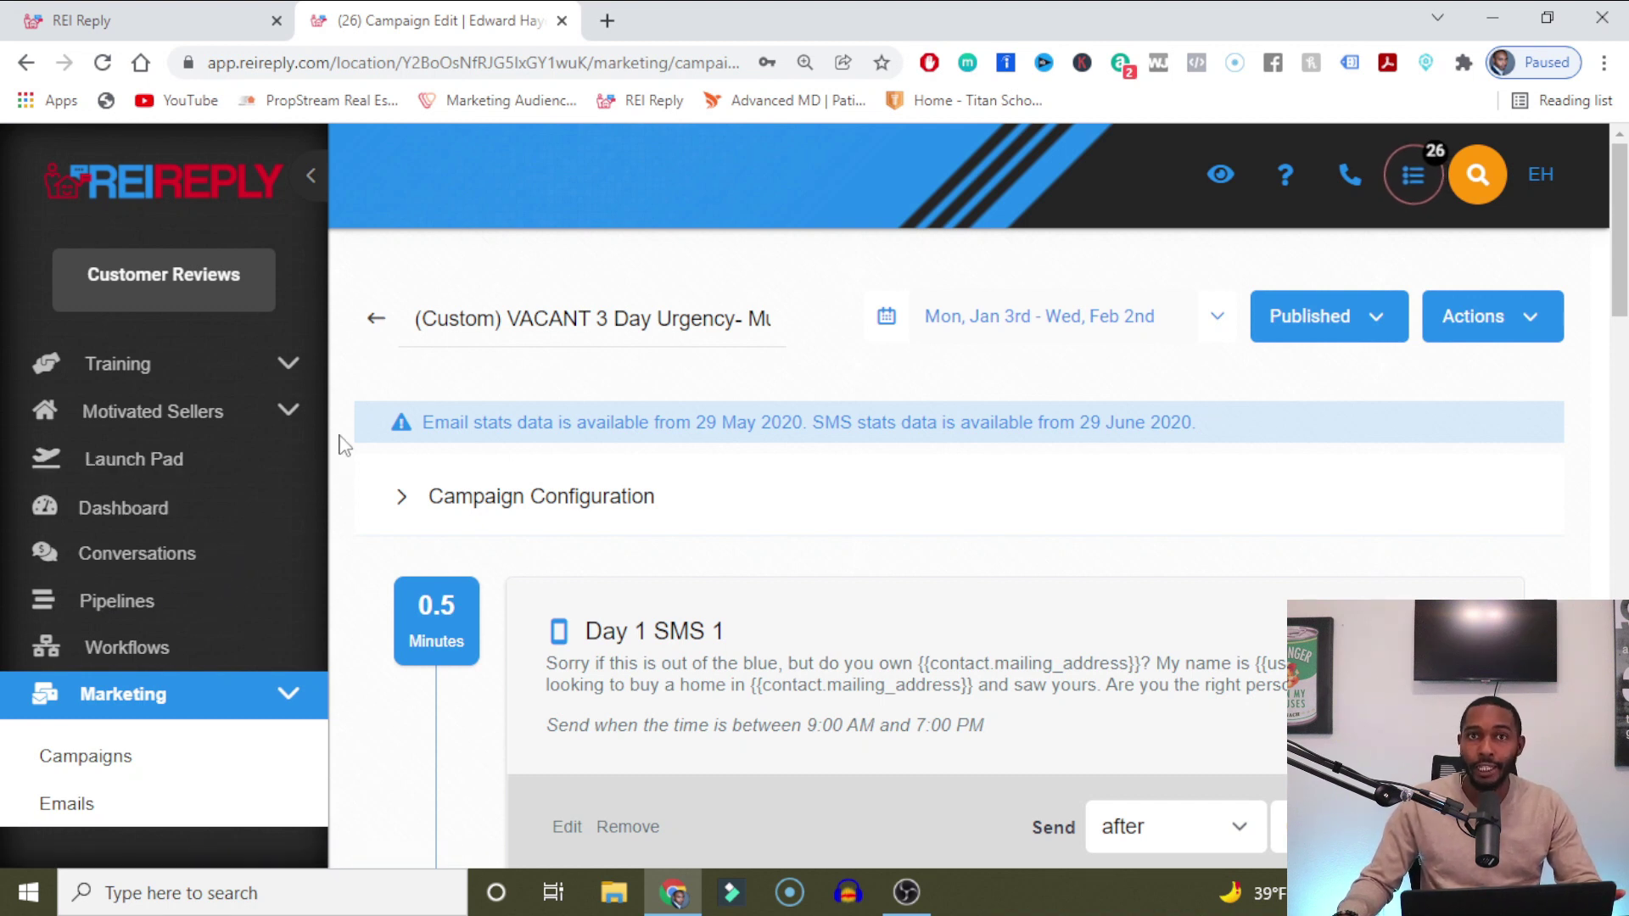
scroll(182, 612, down, 6)
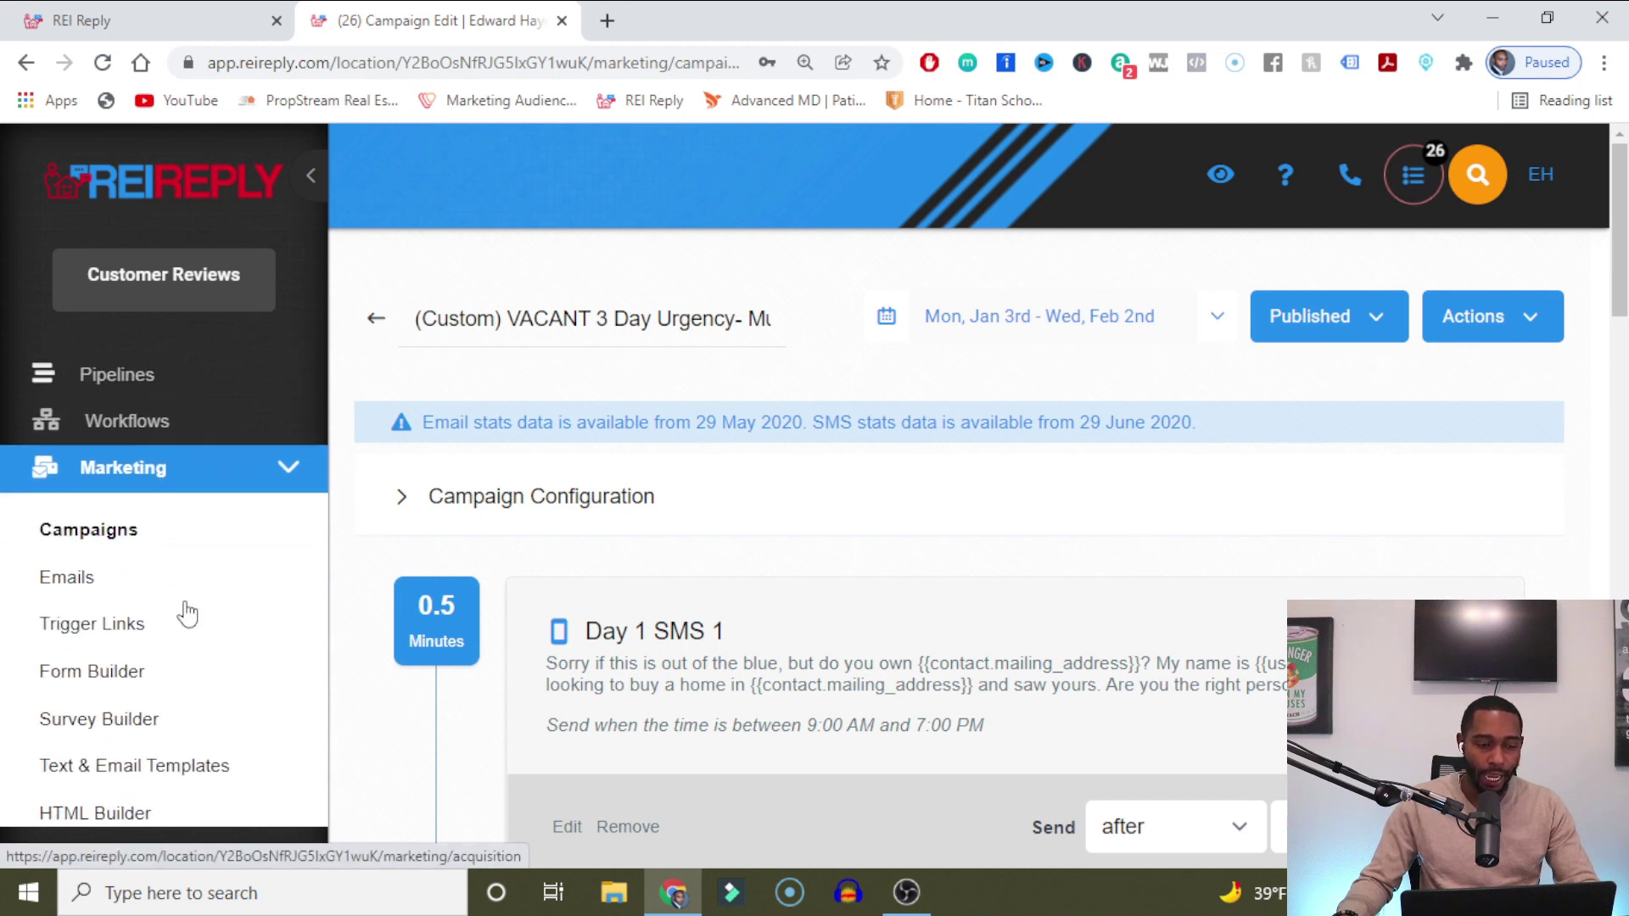
scroll(188, 616, down, 1)
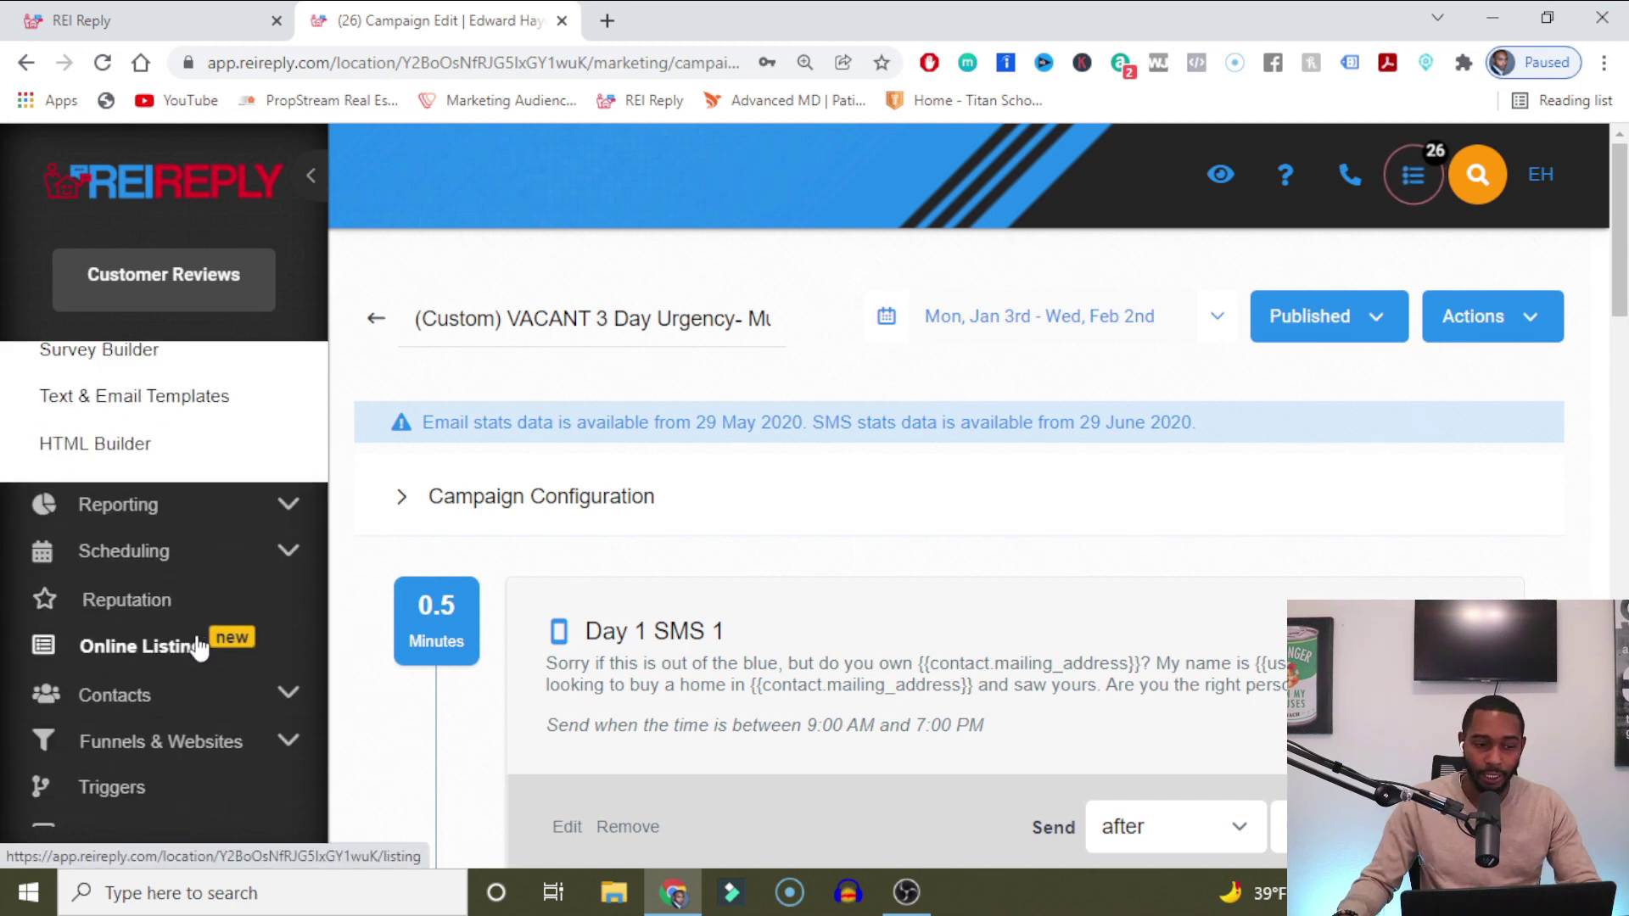
click(144, 695)
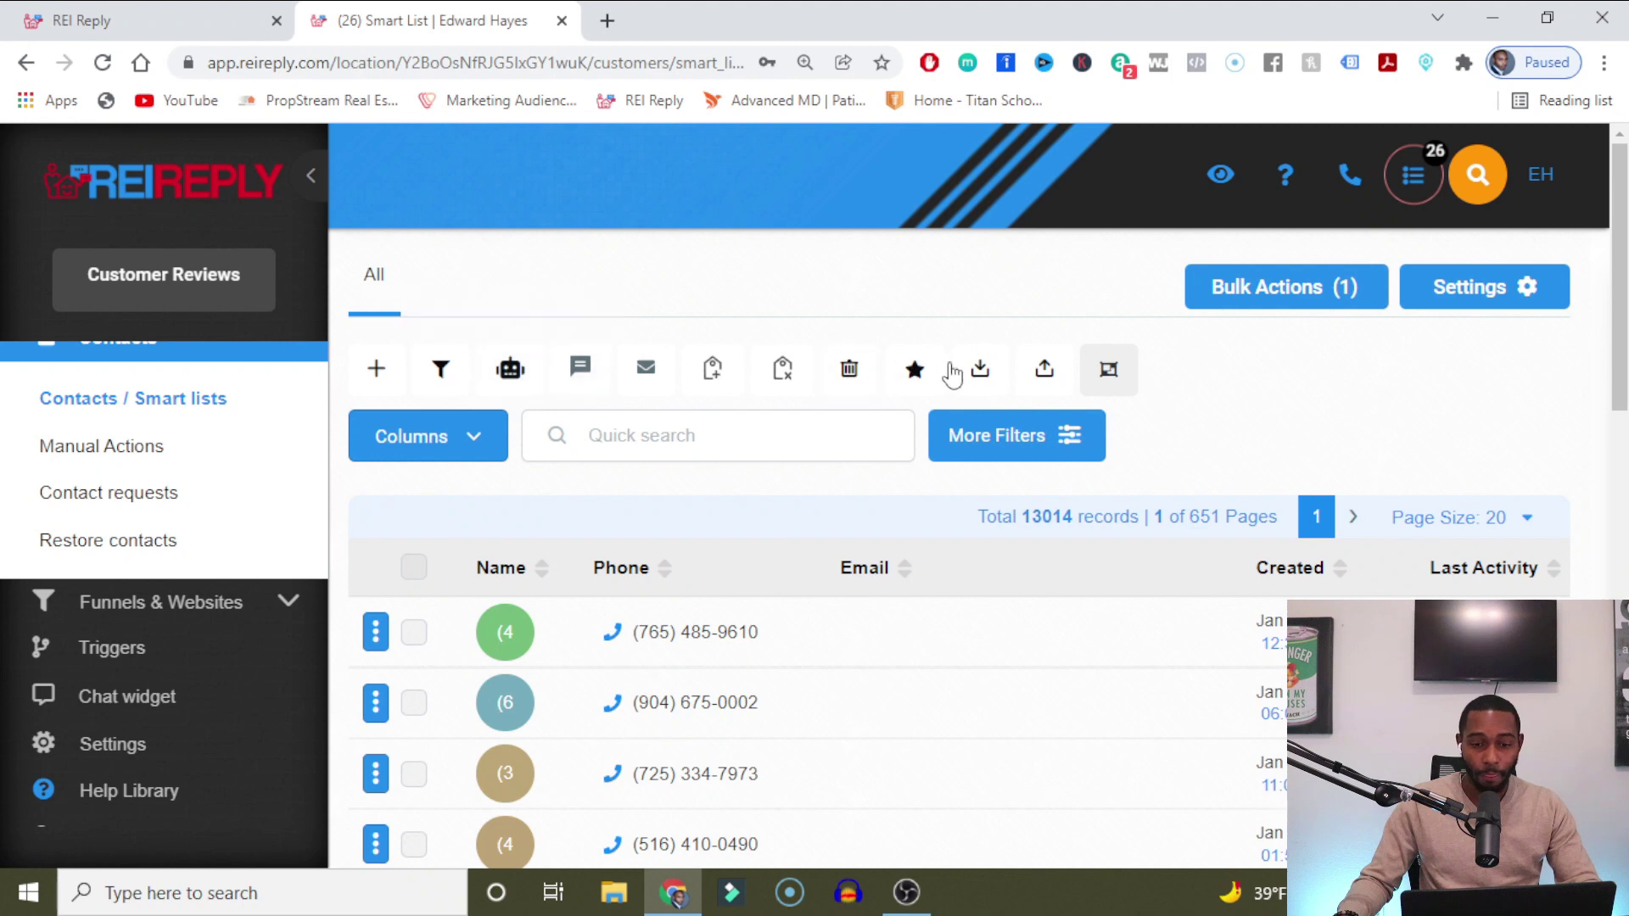
Open the Import Contacts upload dialog from the Contacts toolbar.
click(1041, 377)
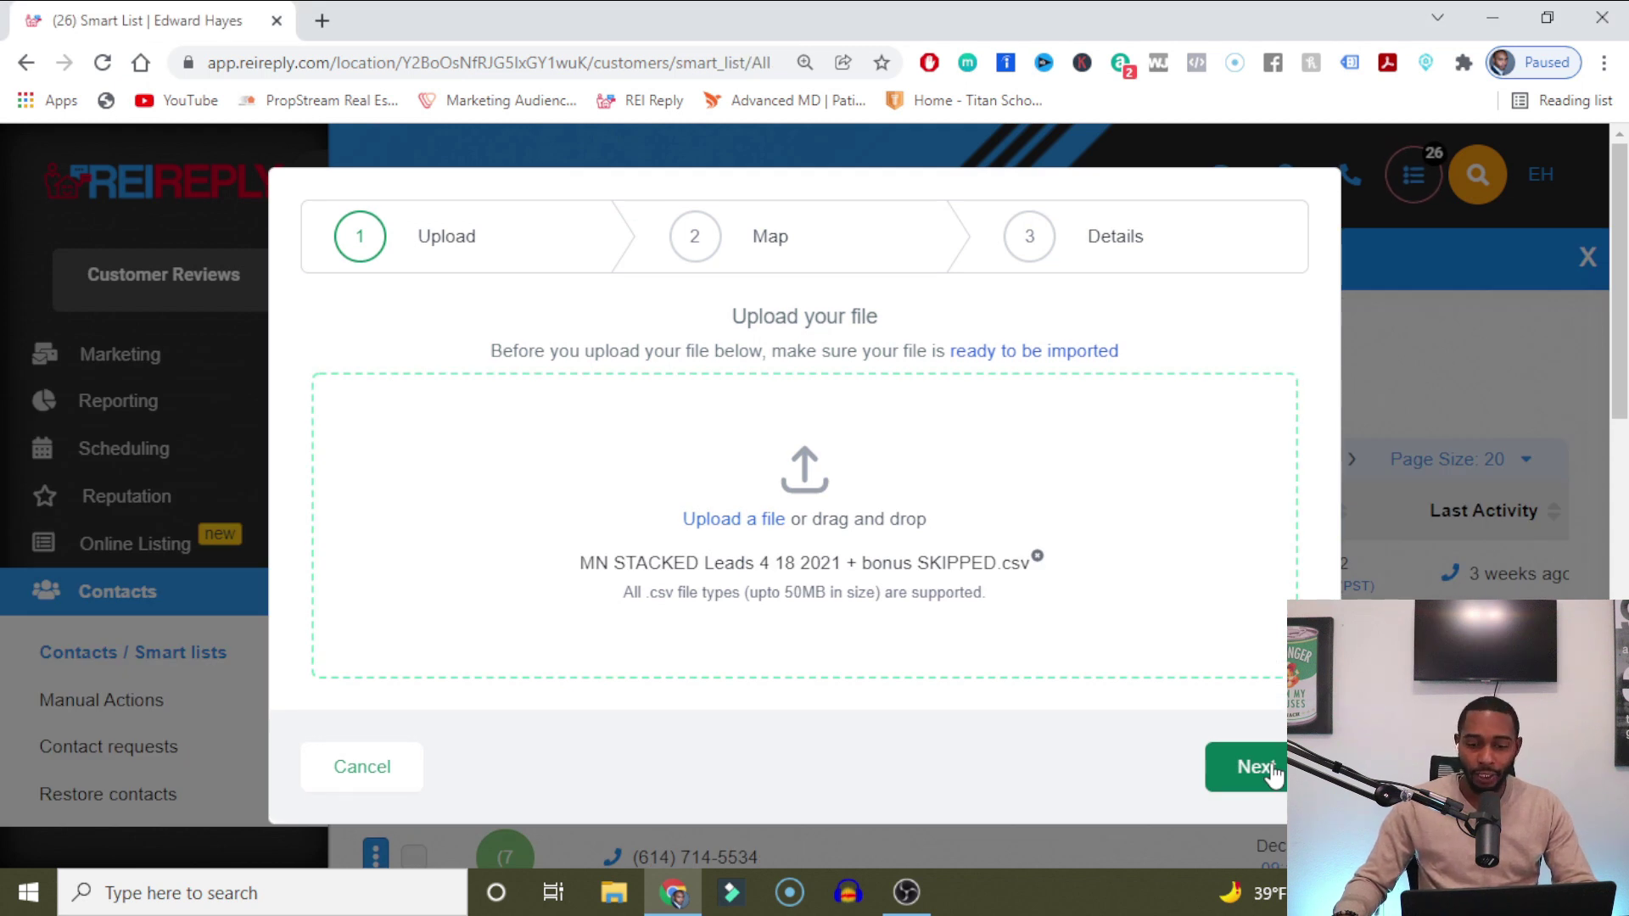
Upload 'MN STACKED Leads 4 18 2021 + bonus SKIPPED.csv' and continue to column mapping.
click(1256, 767)
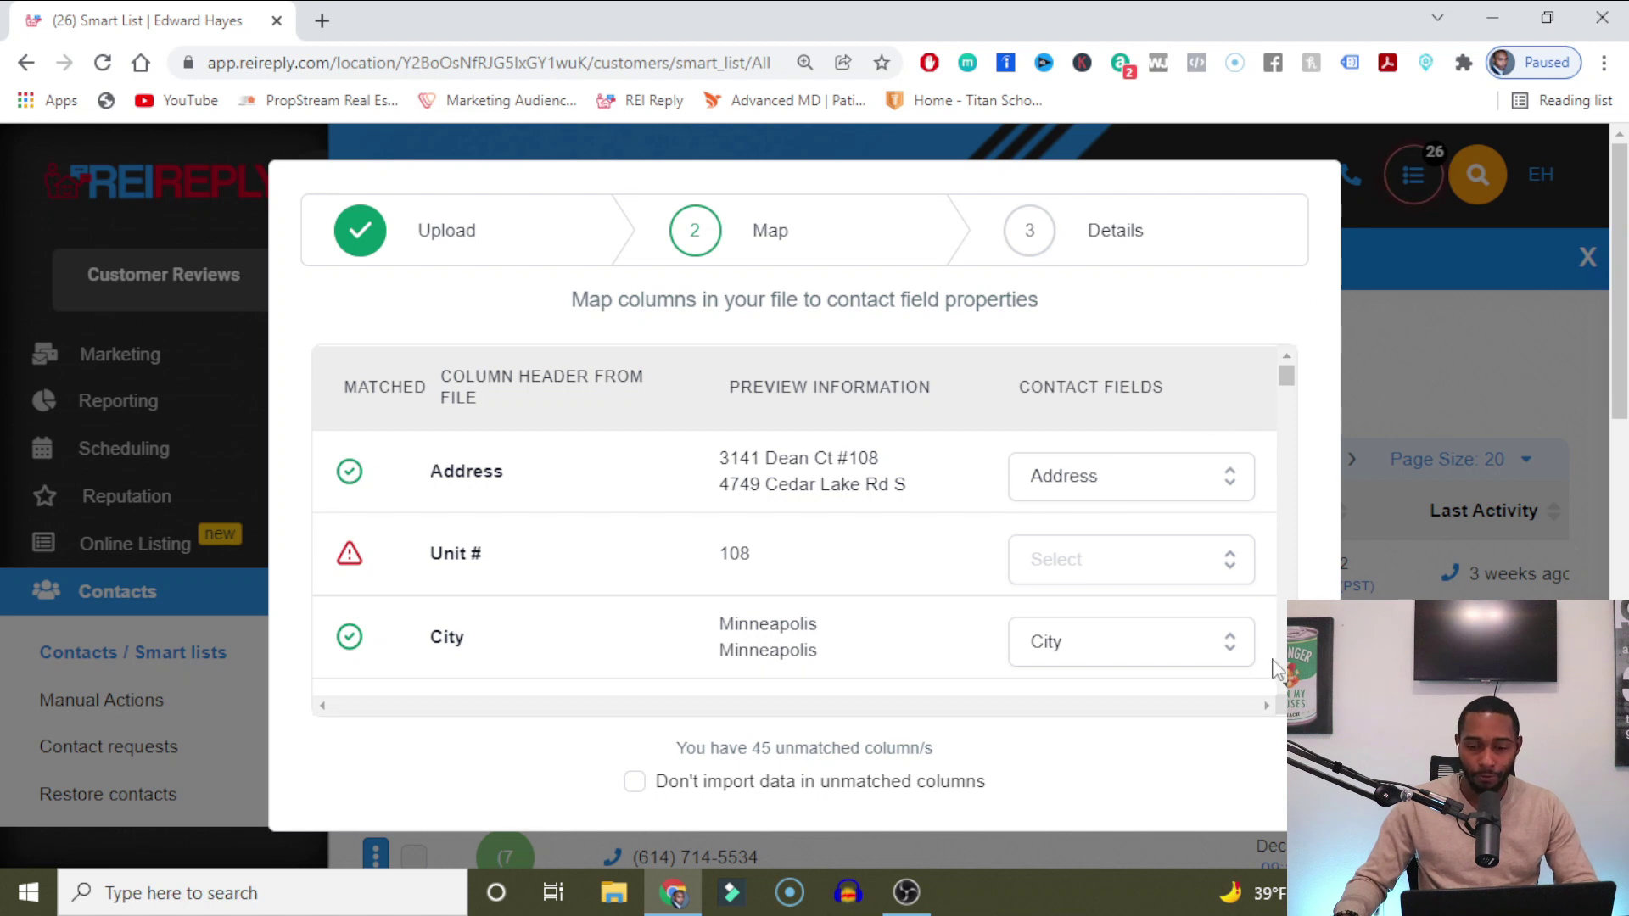
Map Owner 1 First Name to a contact field and skip data from the 45 unmatched columns.
scroll(804, 521, down, 1)
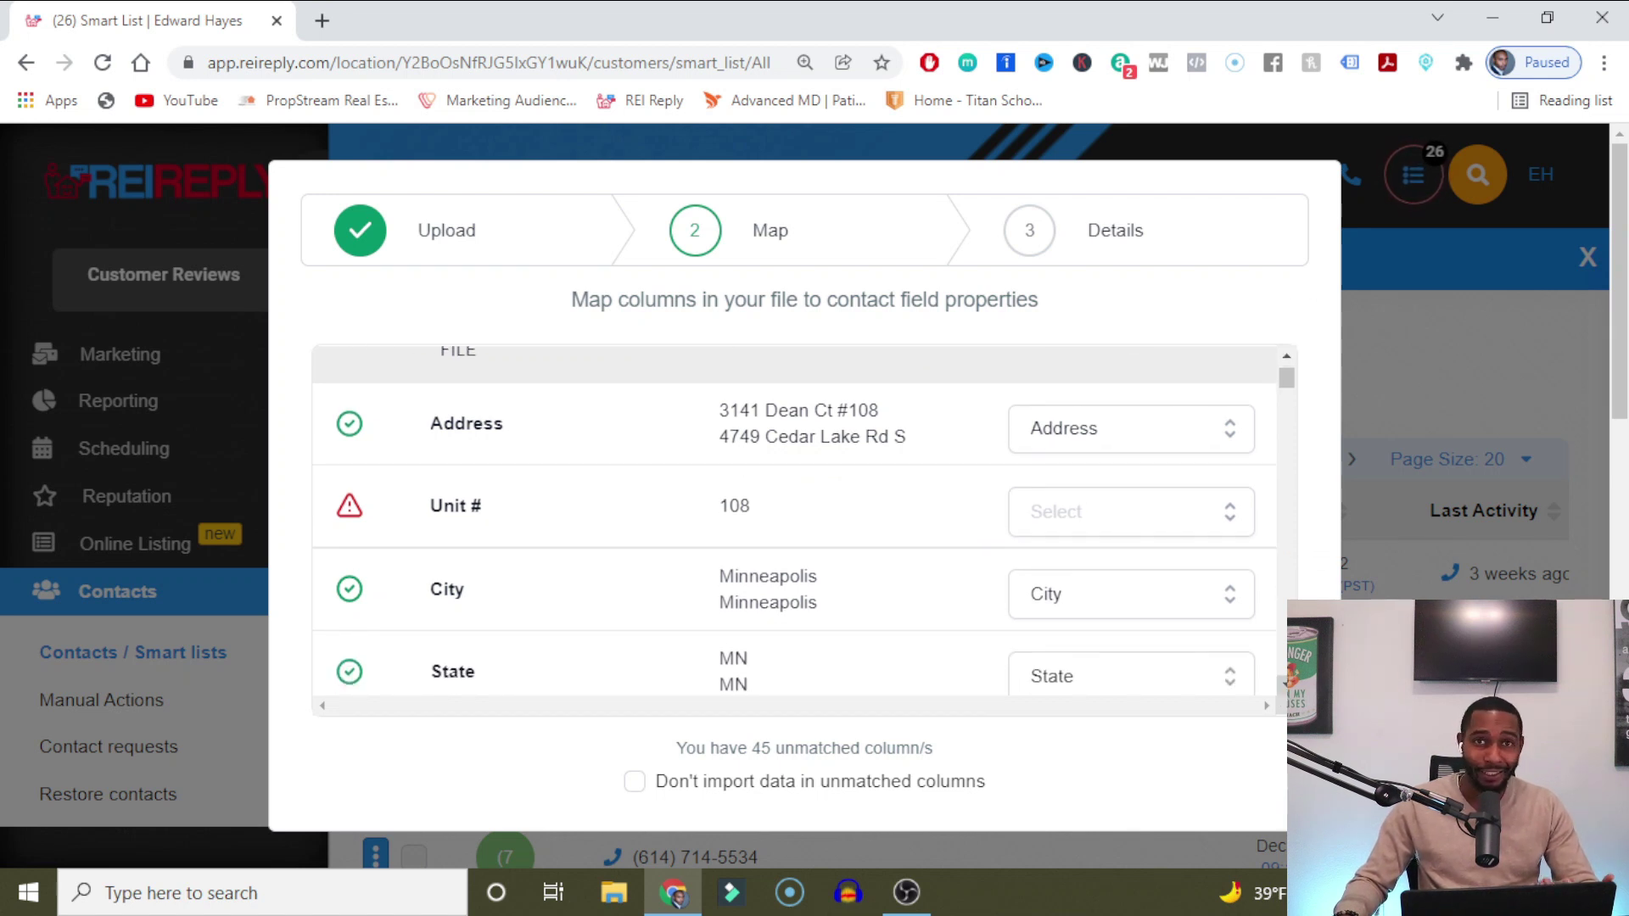
scroll(795, 520, down, 1)
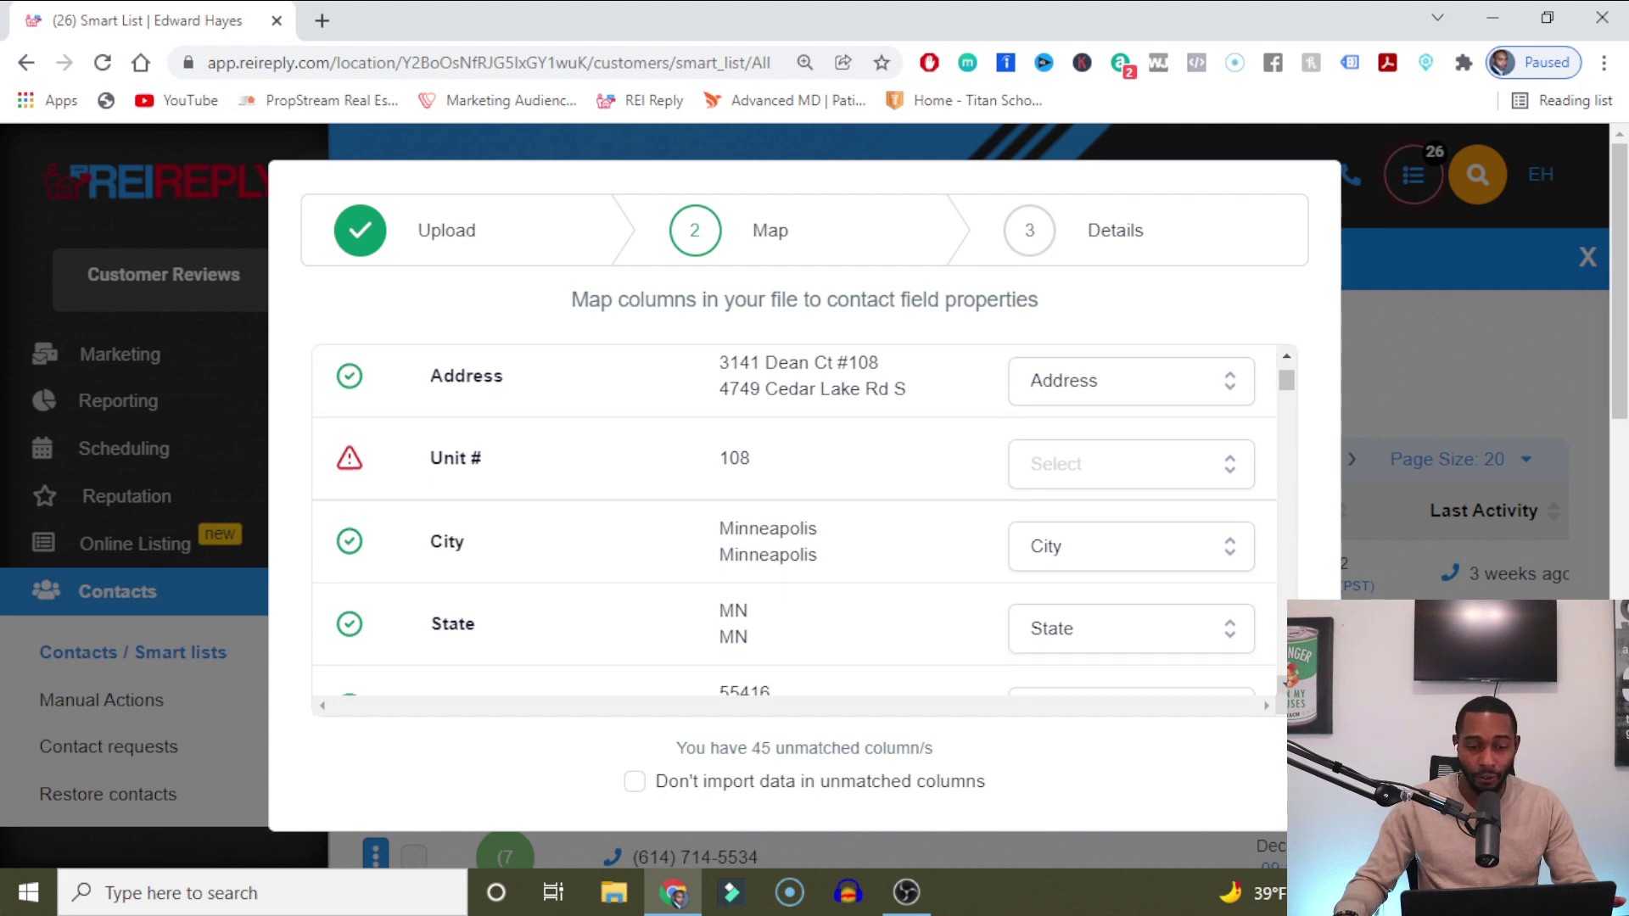
scroll(795, 521, down, 2)
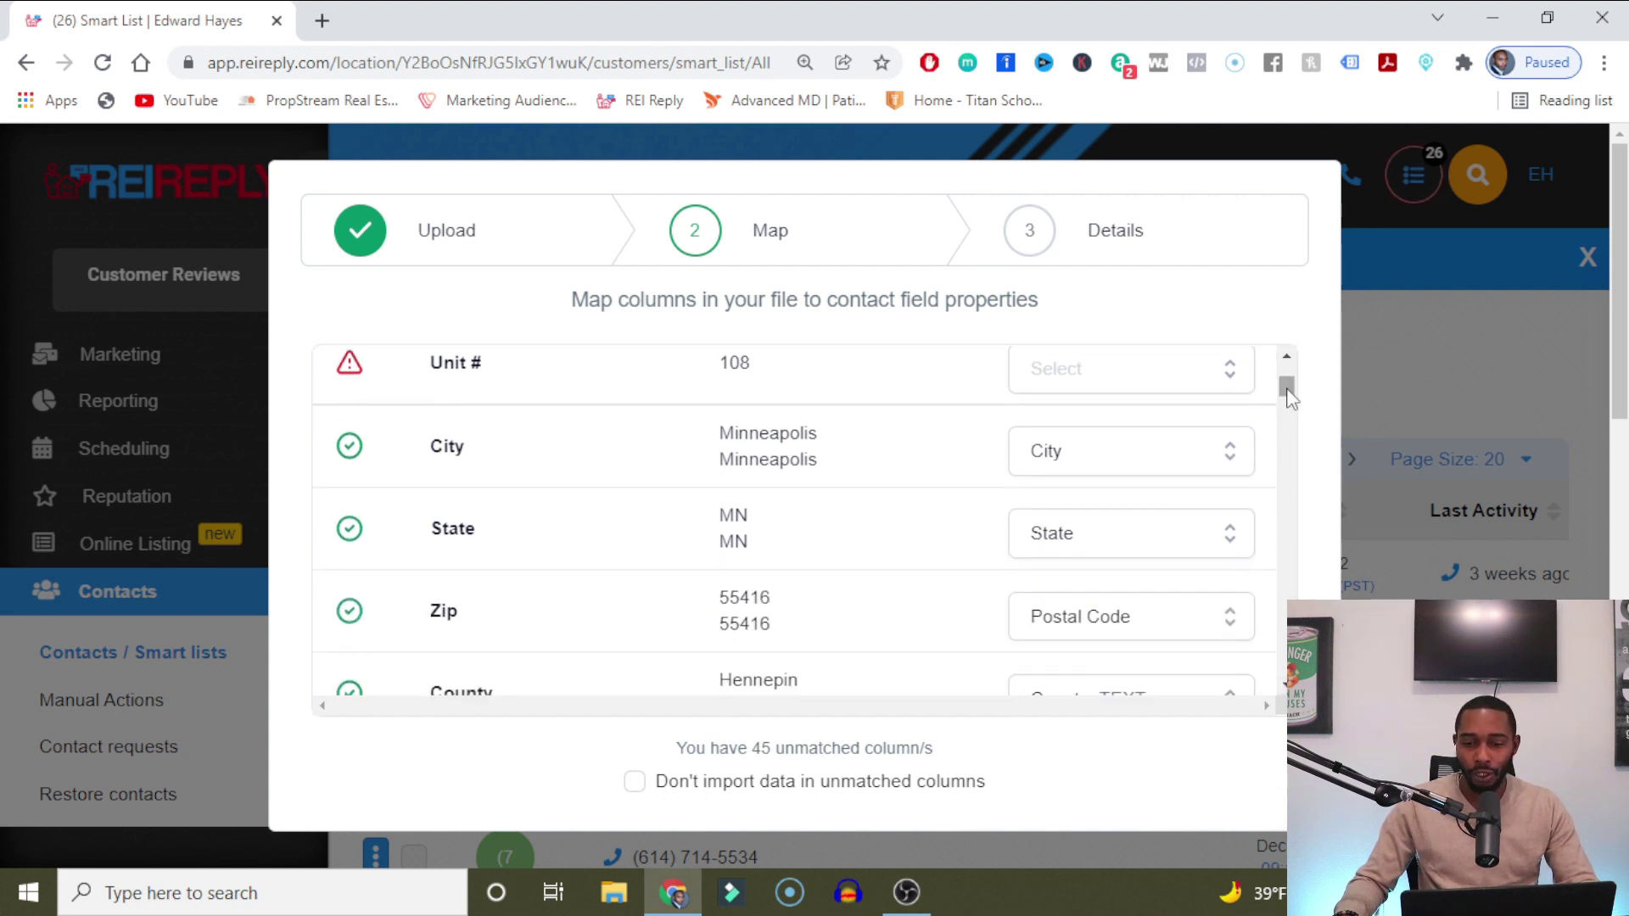
drag(1288, 393, 1287, 430)
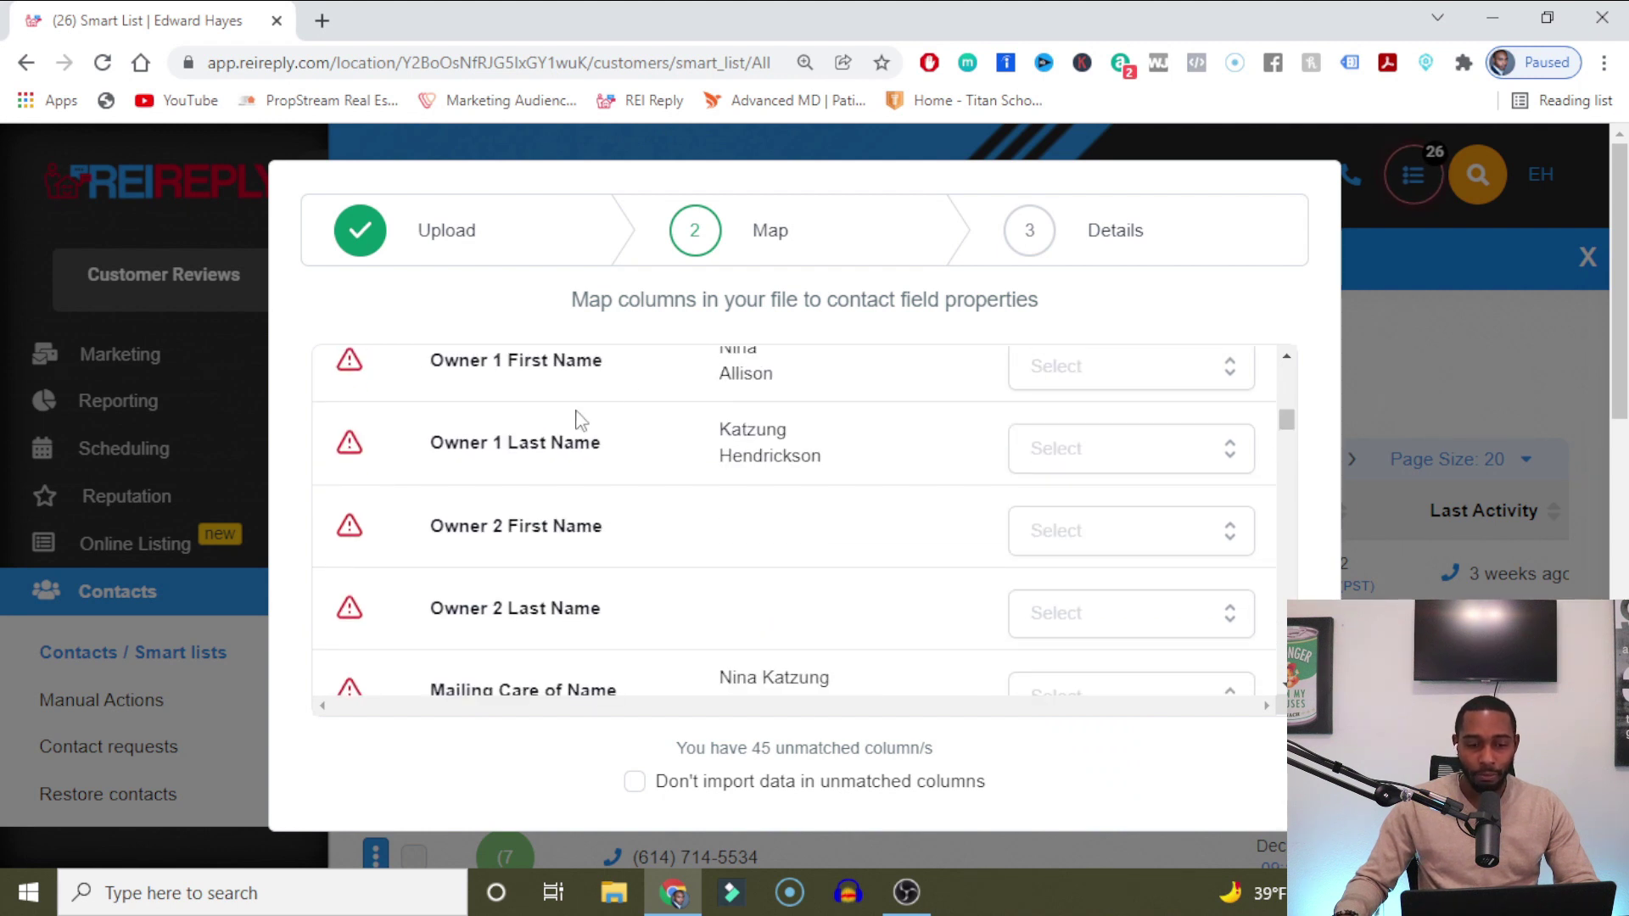
click(1093, 386)
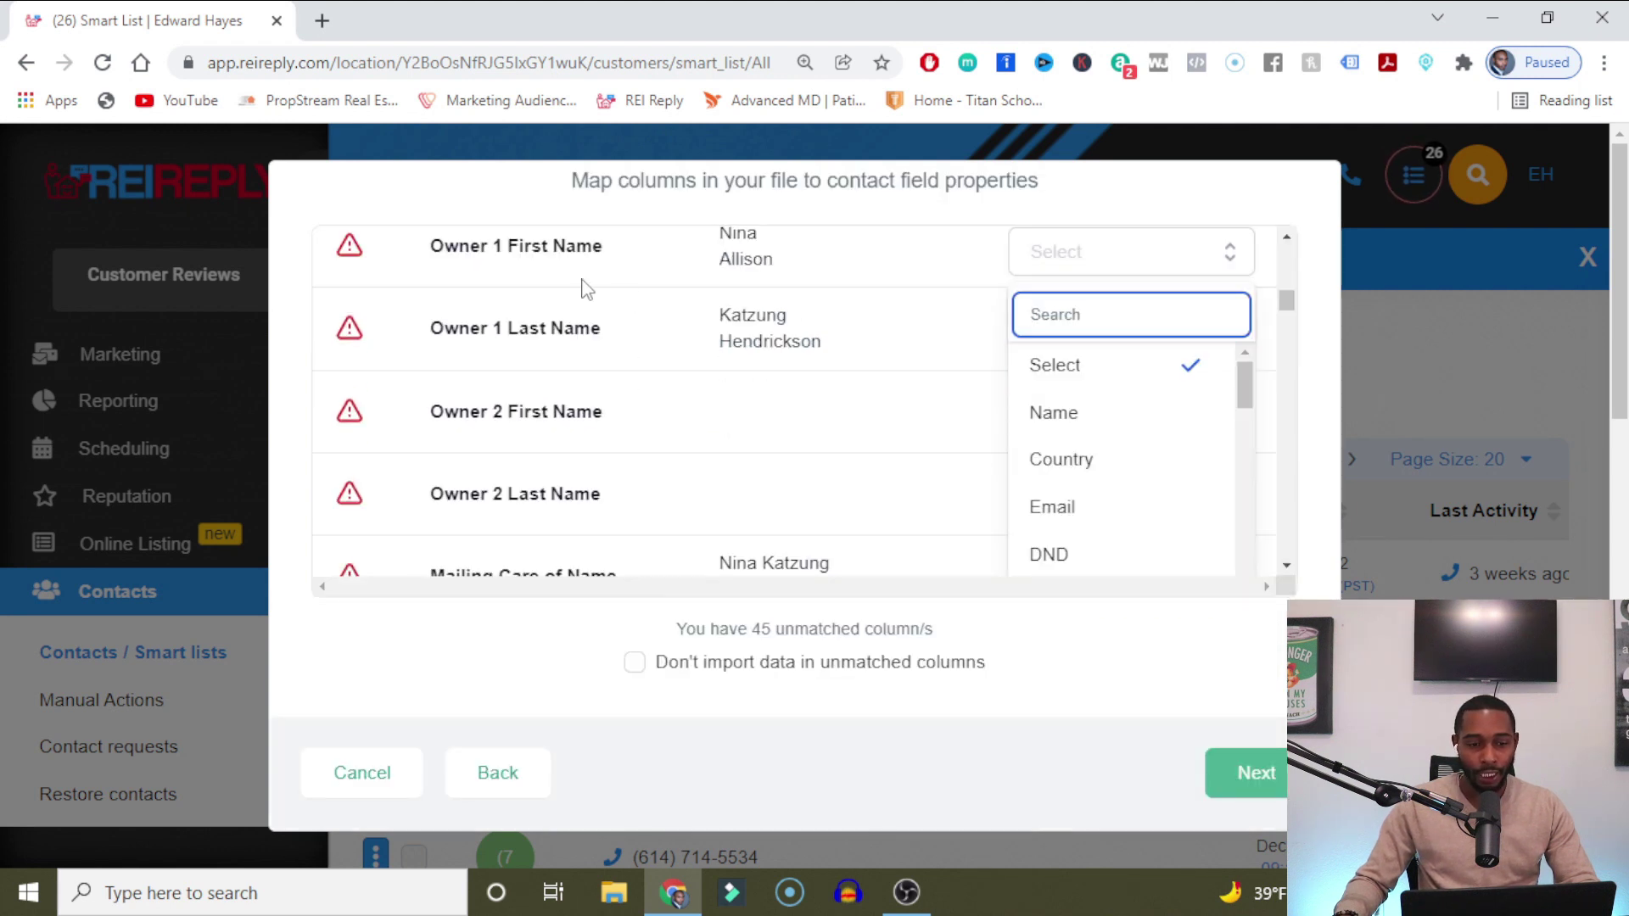
drag(1243, 390, 1331, 562)
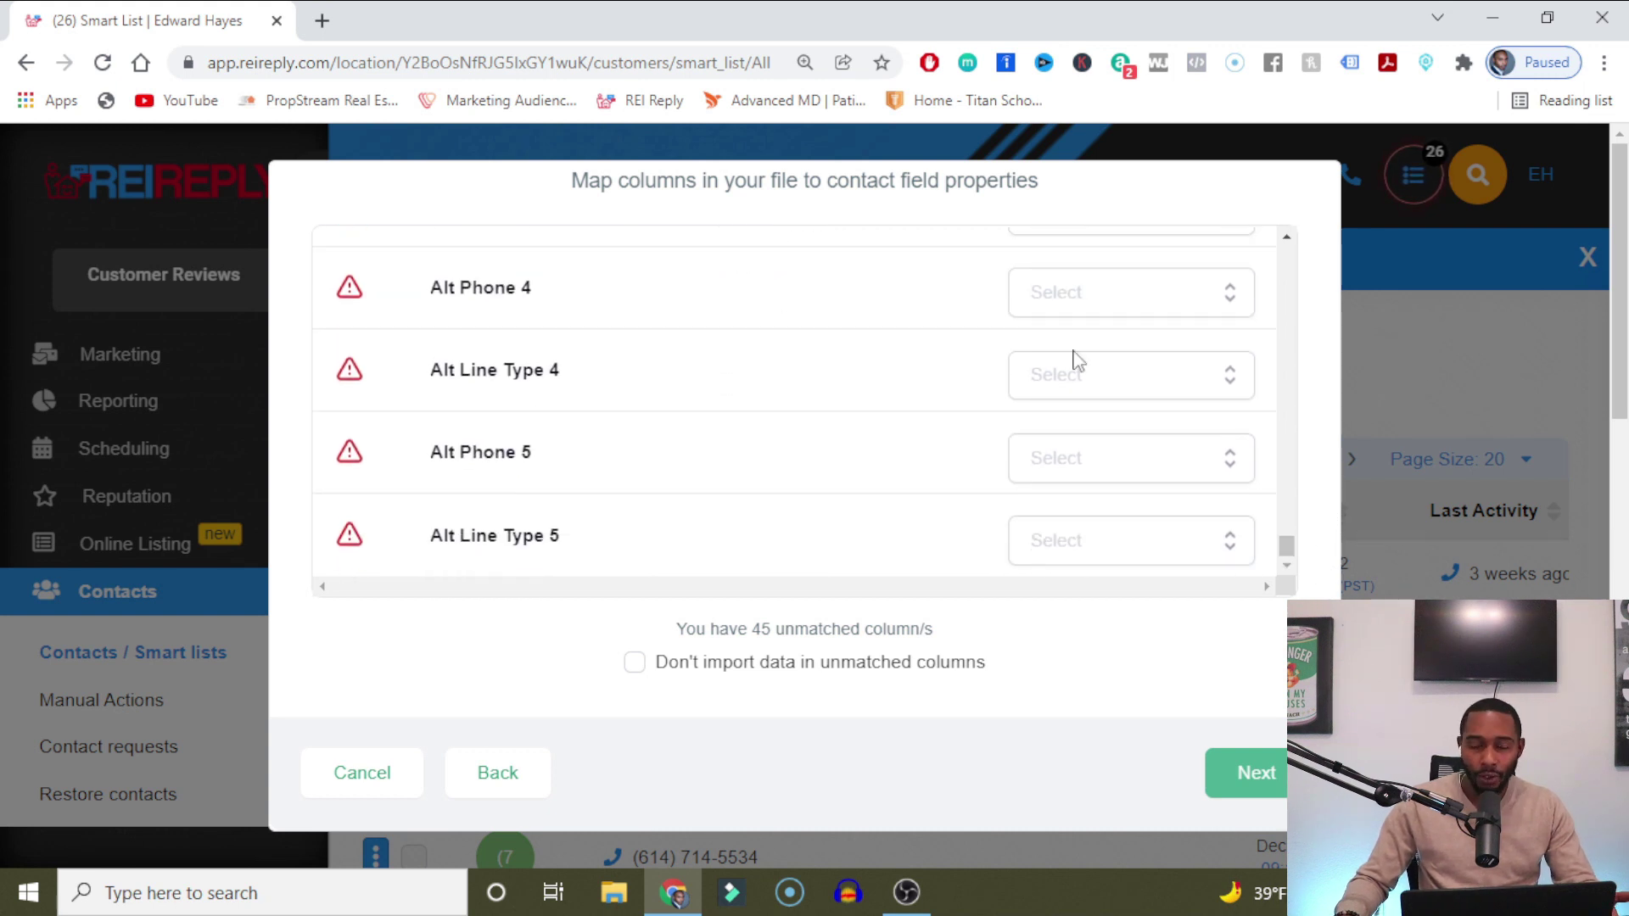
click(636, 663)
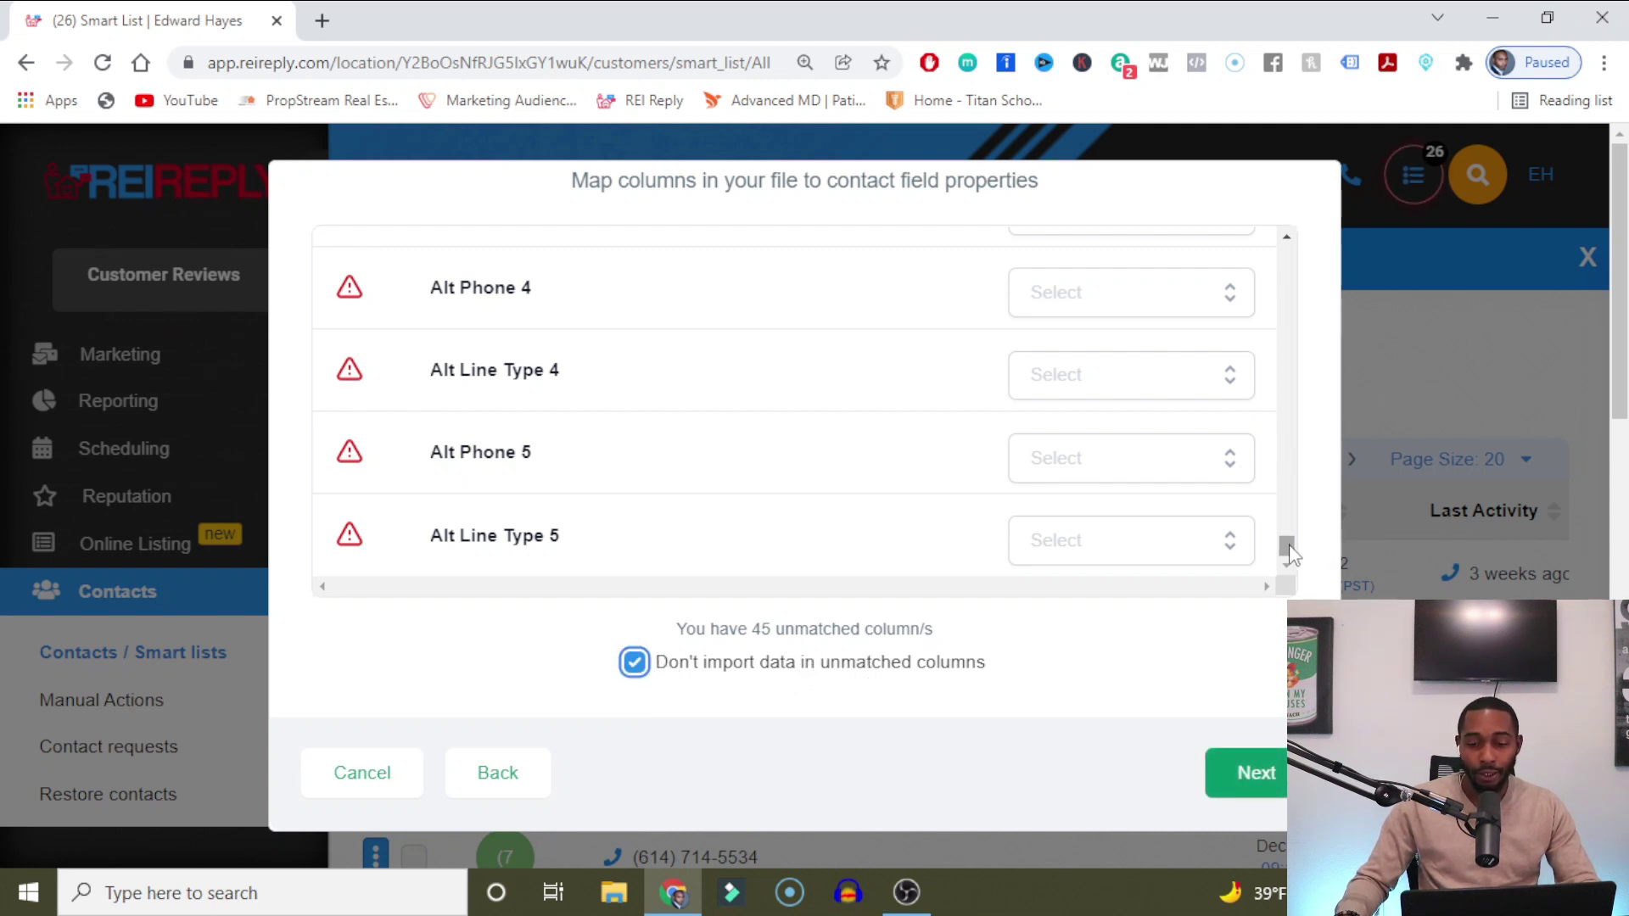
drag(1290, 552, 1306, 454)
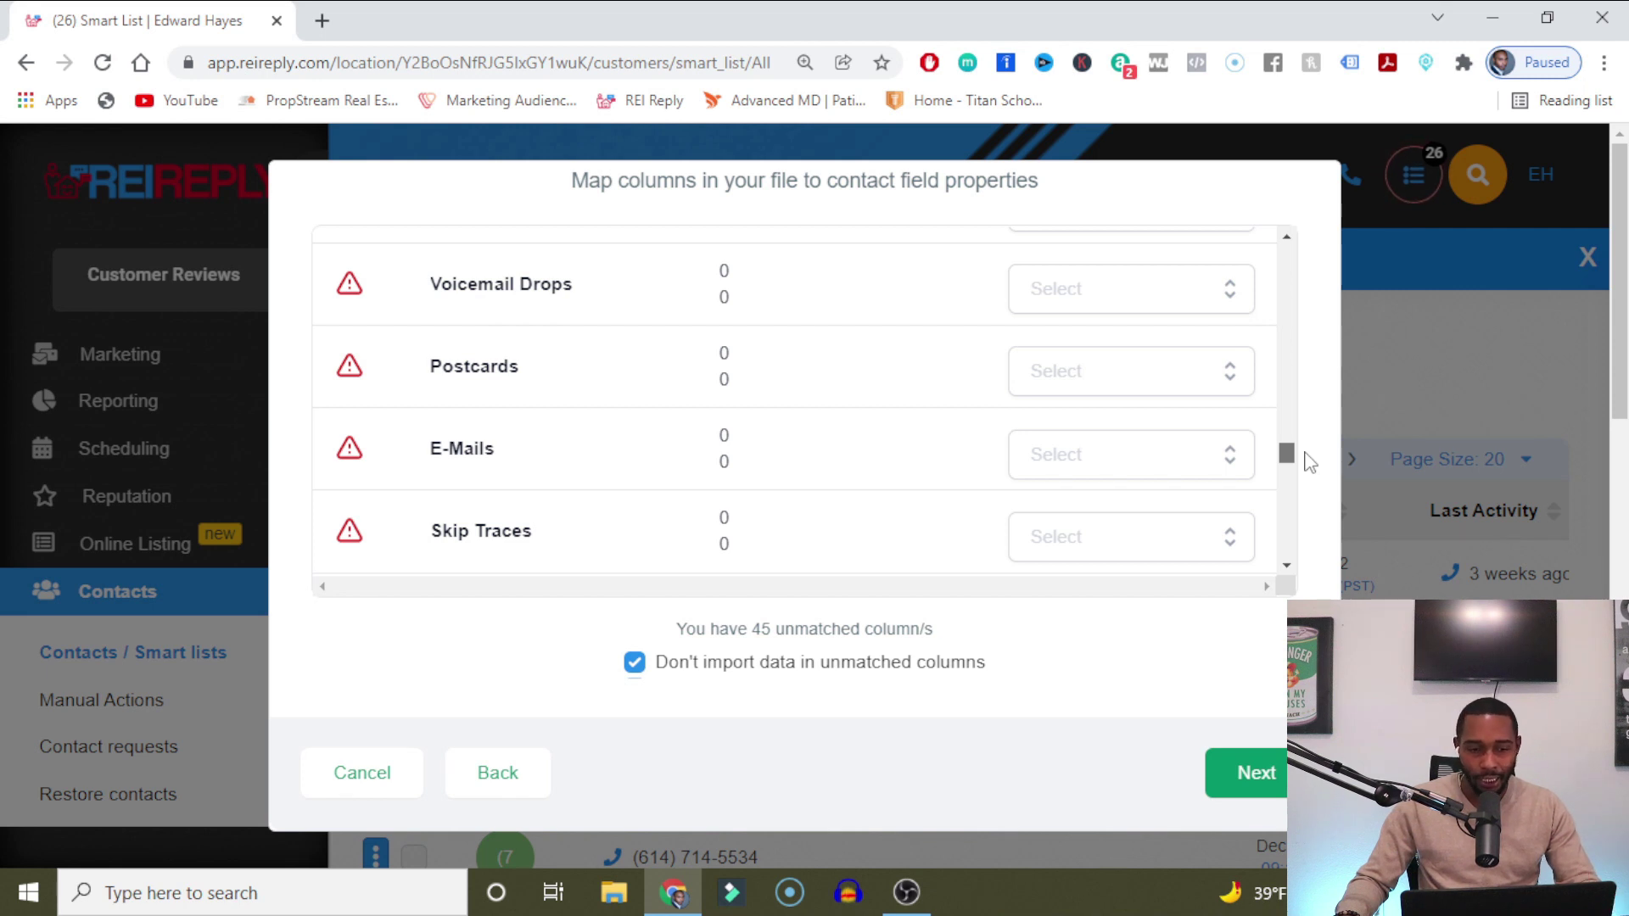
drag(1311, 462, 1306, 577)
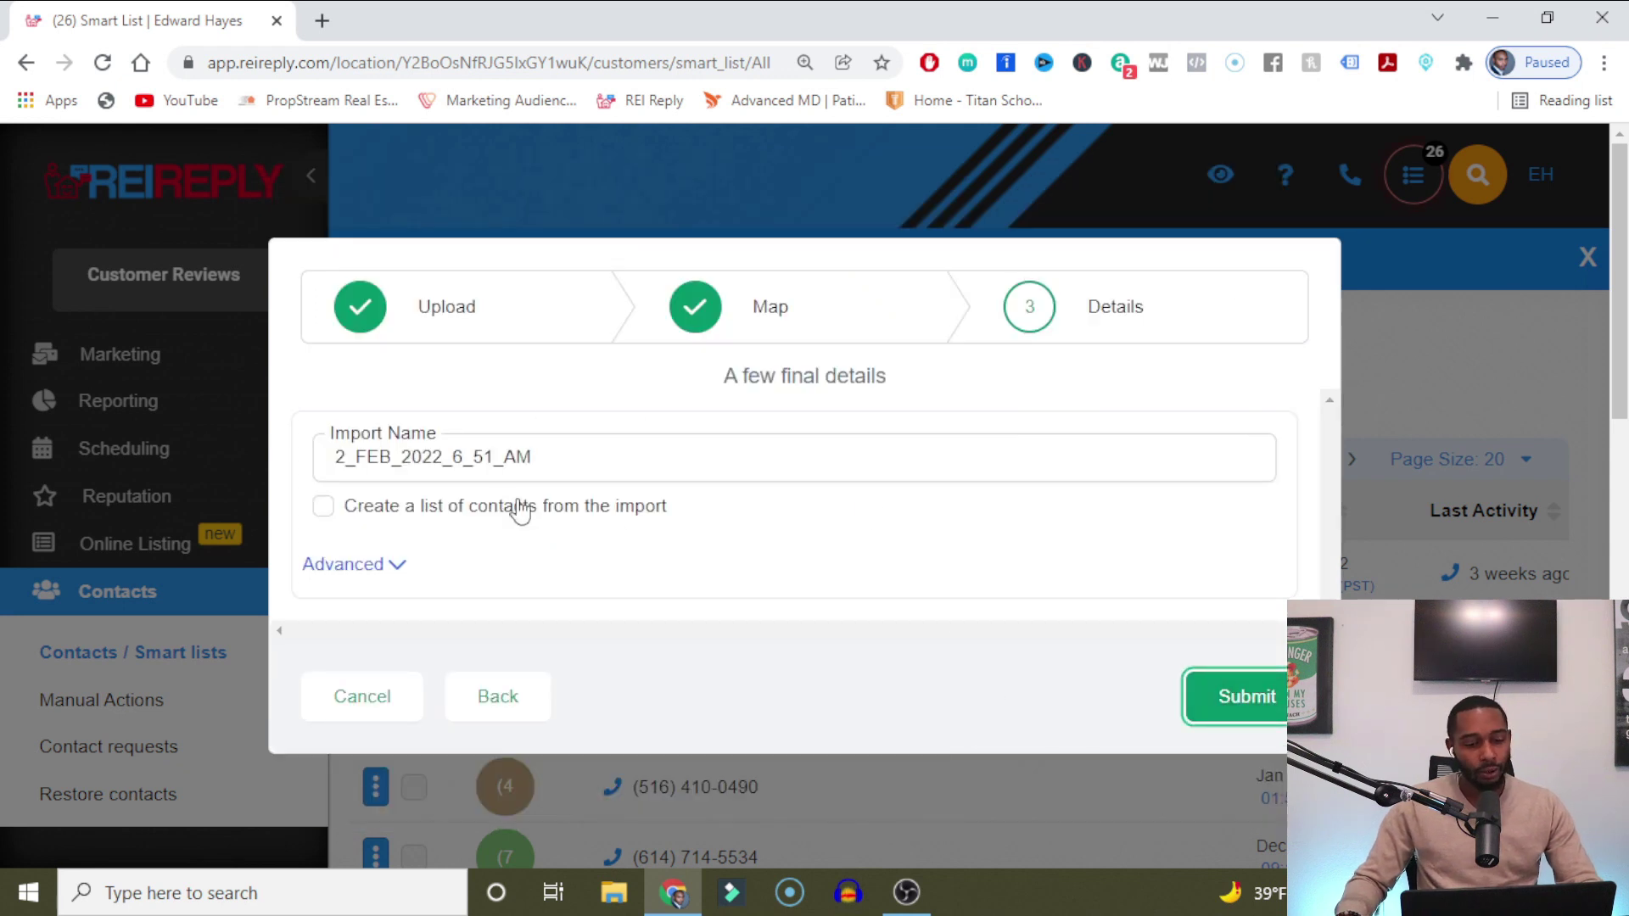
Enable list creation from the import, rename it 'YT Test 1', and expand Advanced options.
click(408, 512)
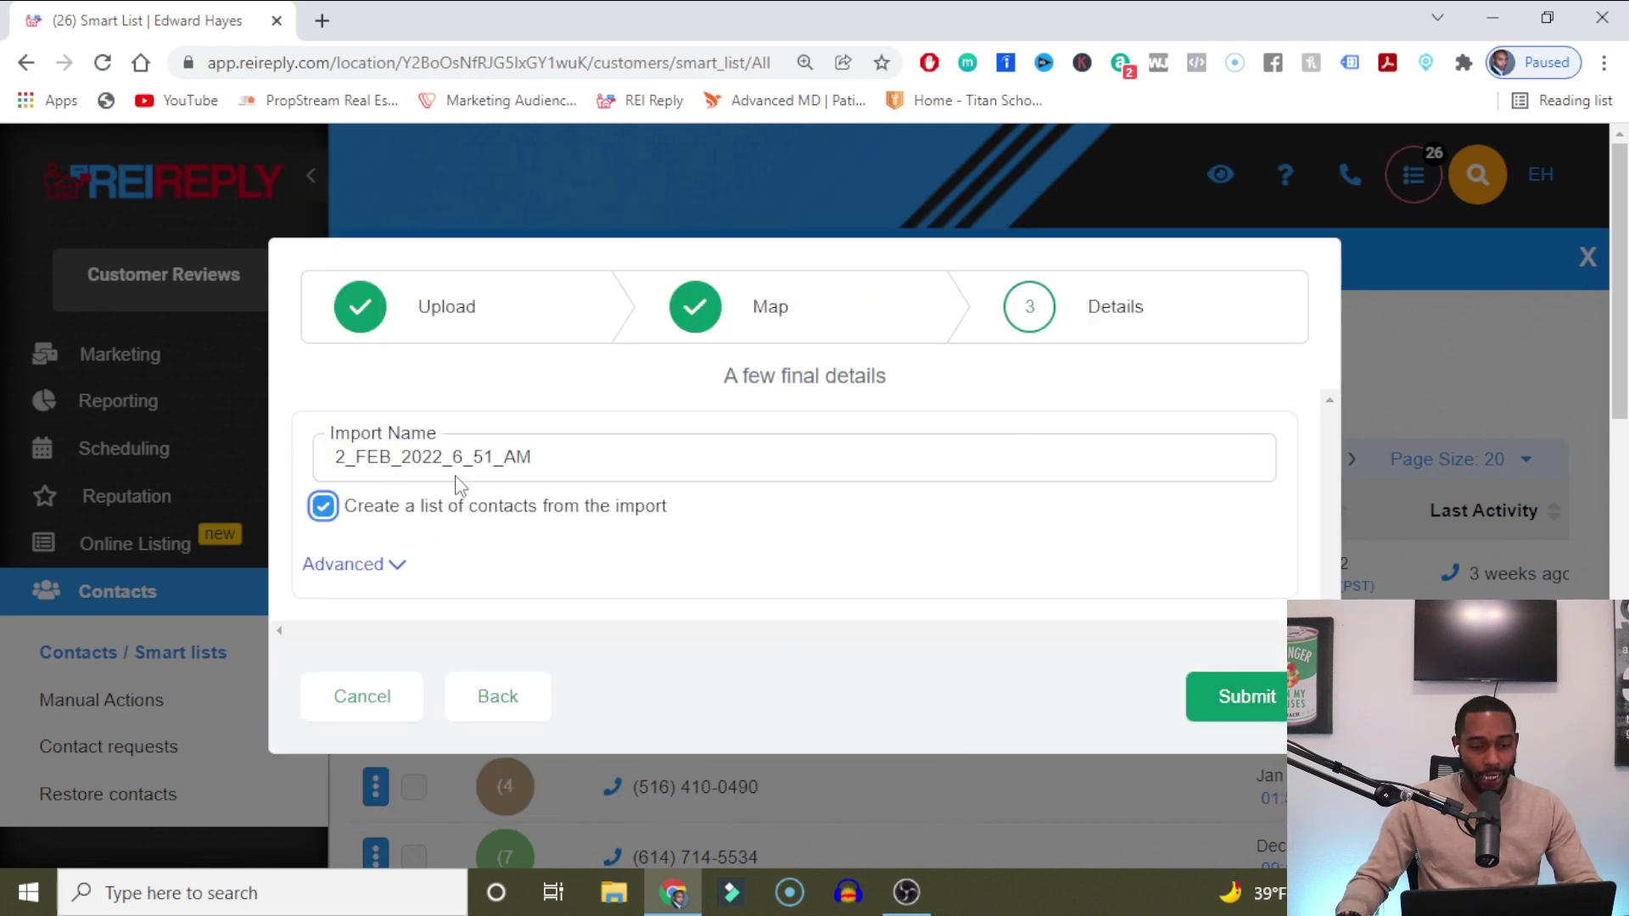
click(585, 462)
key(ctrl+a)
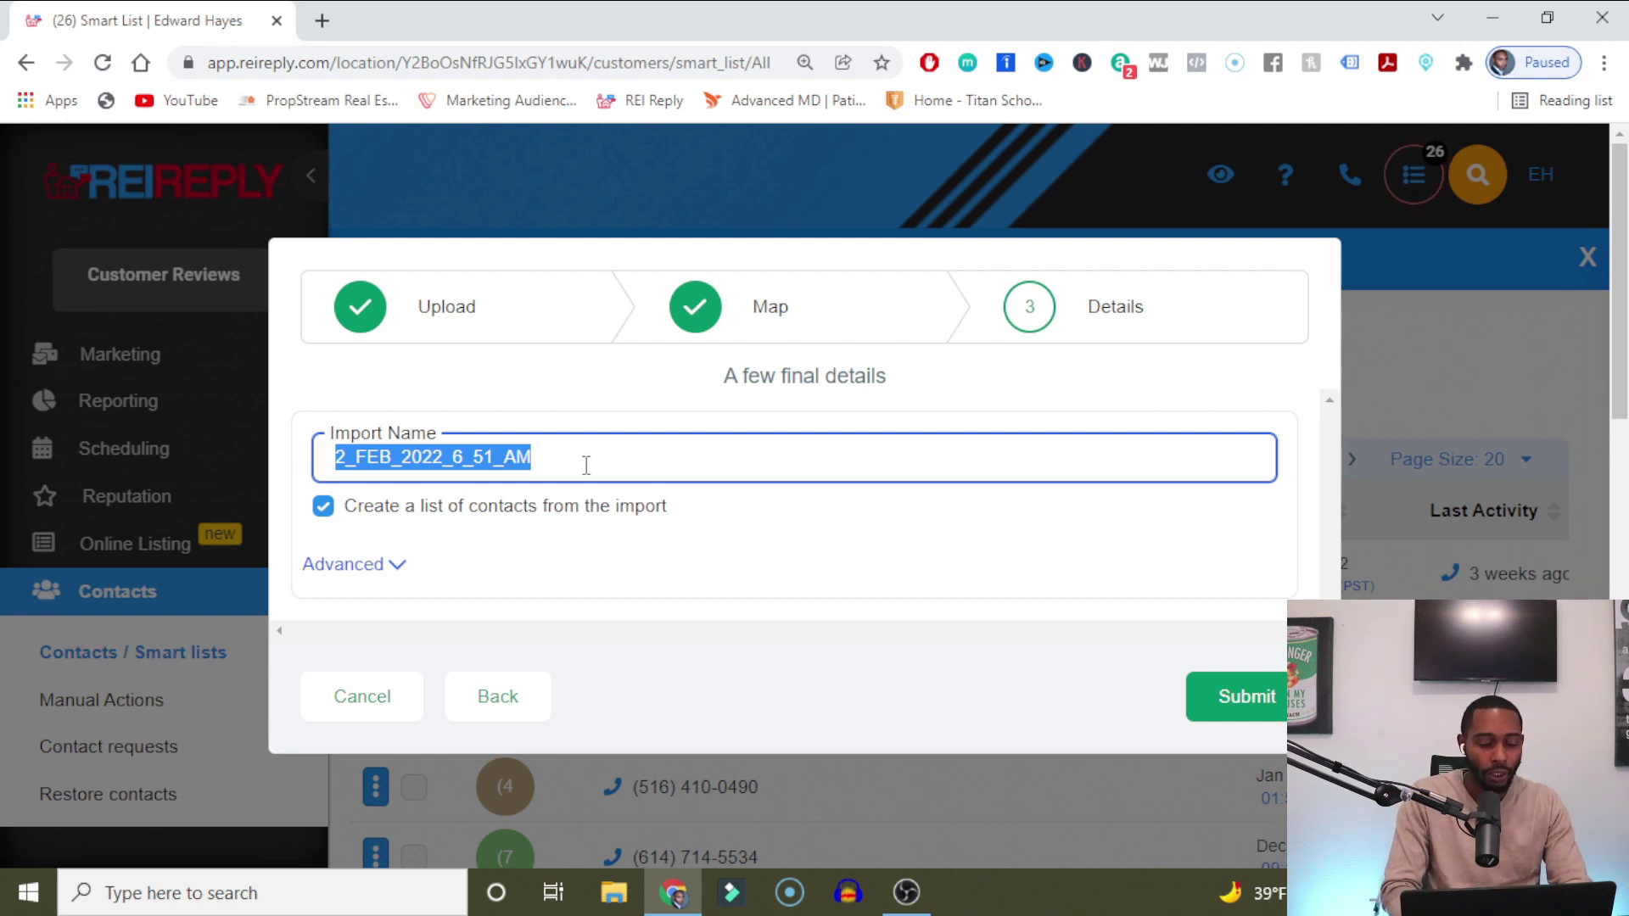
text(YT Te)
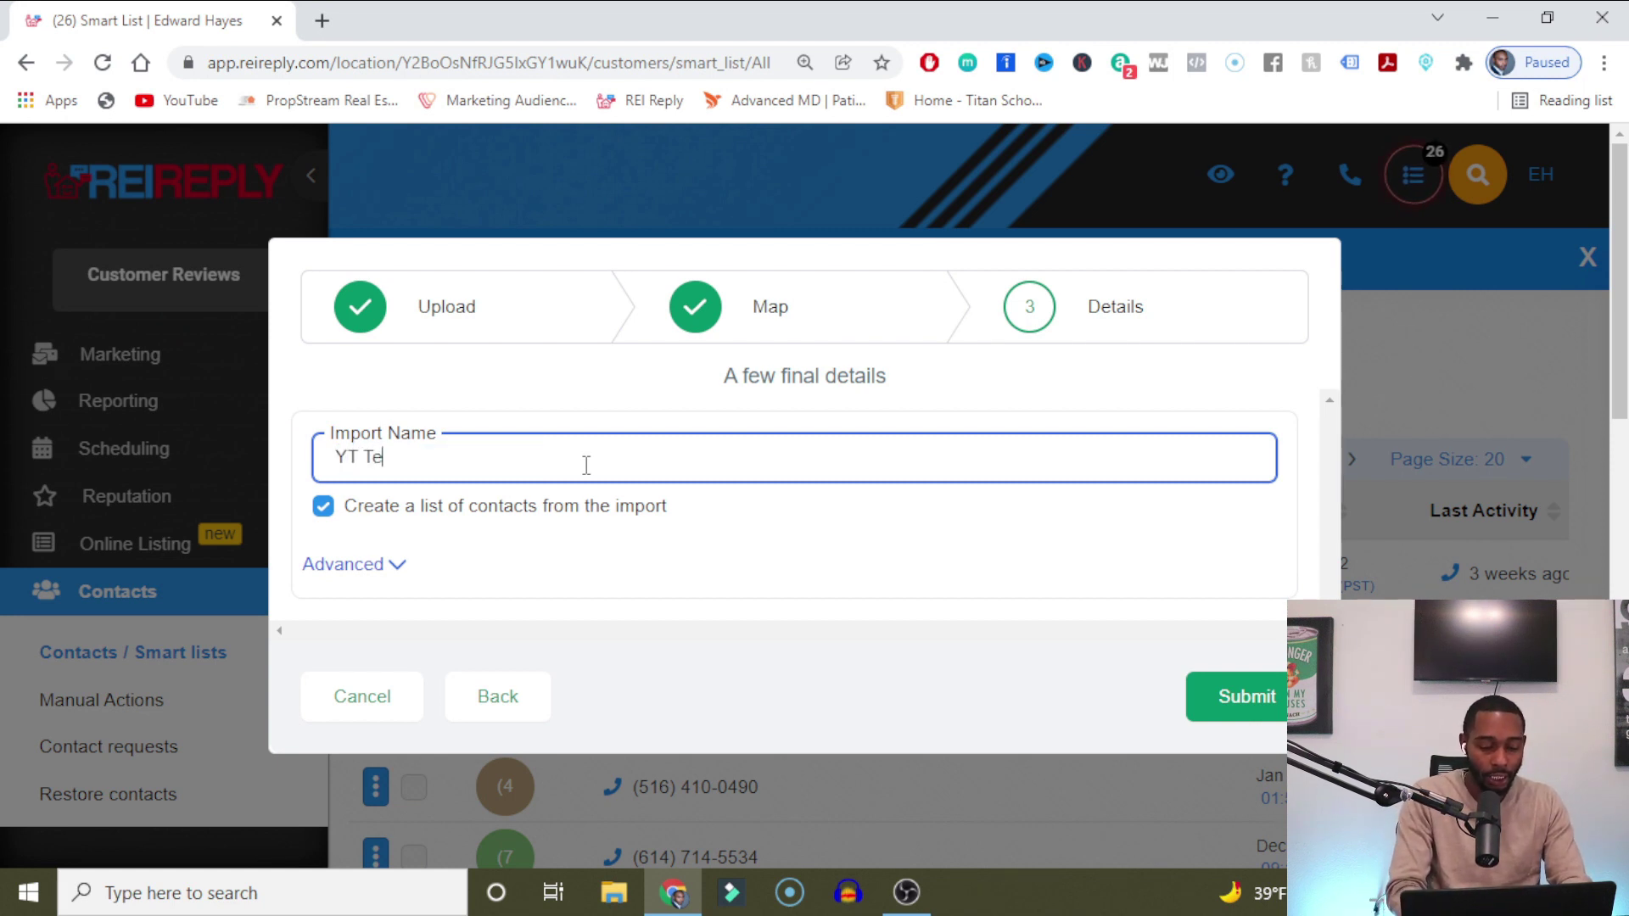
text(st 1)
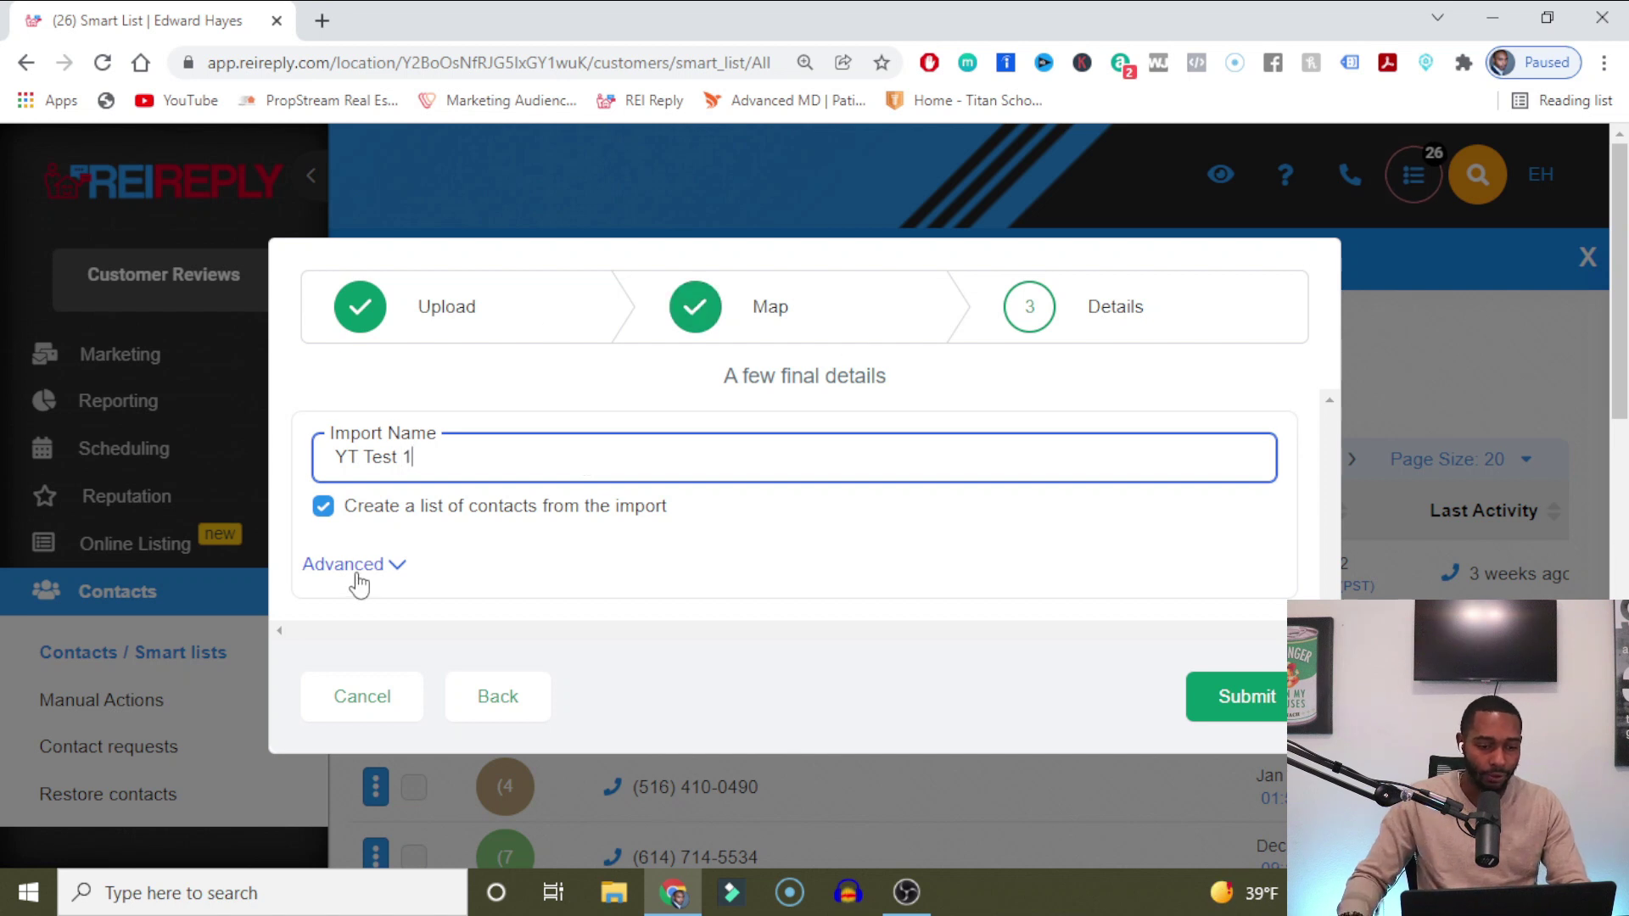
click(349, 566)
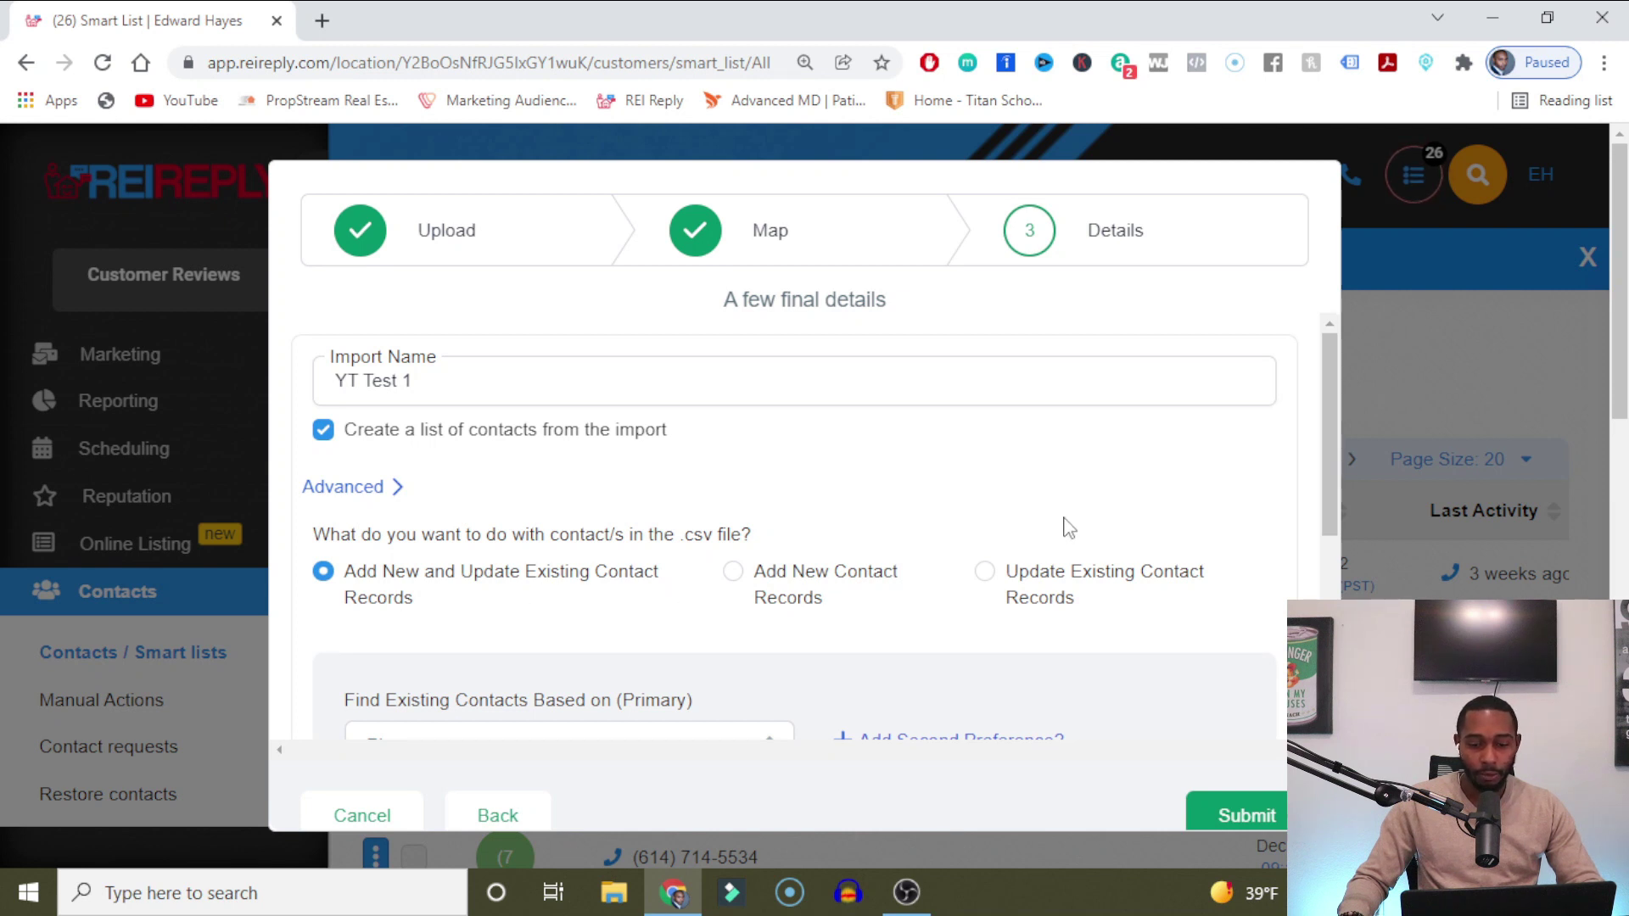
Tag the import with yt test 1, vacant and new leads, then submit it.
scroll(1288, 419, down, 2)
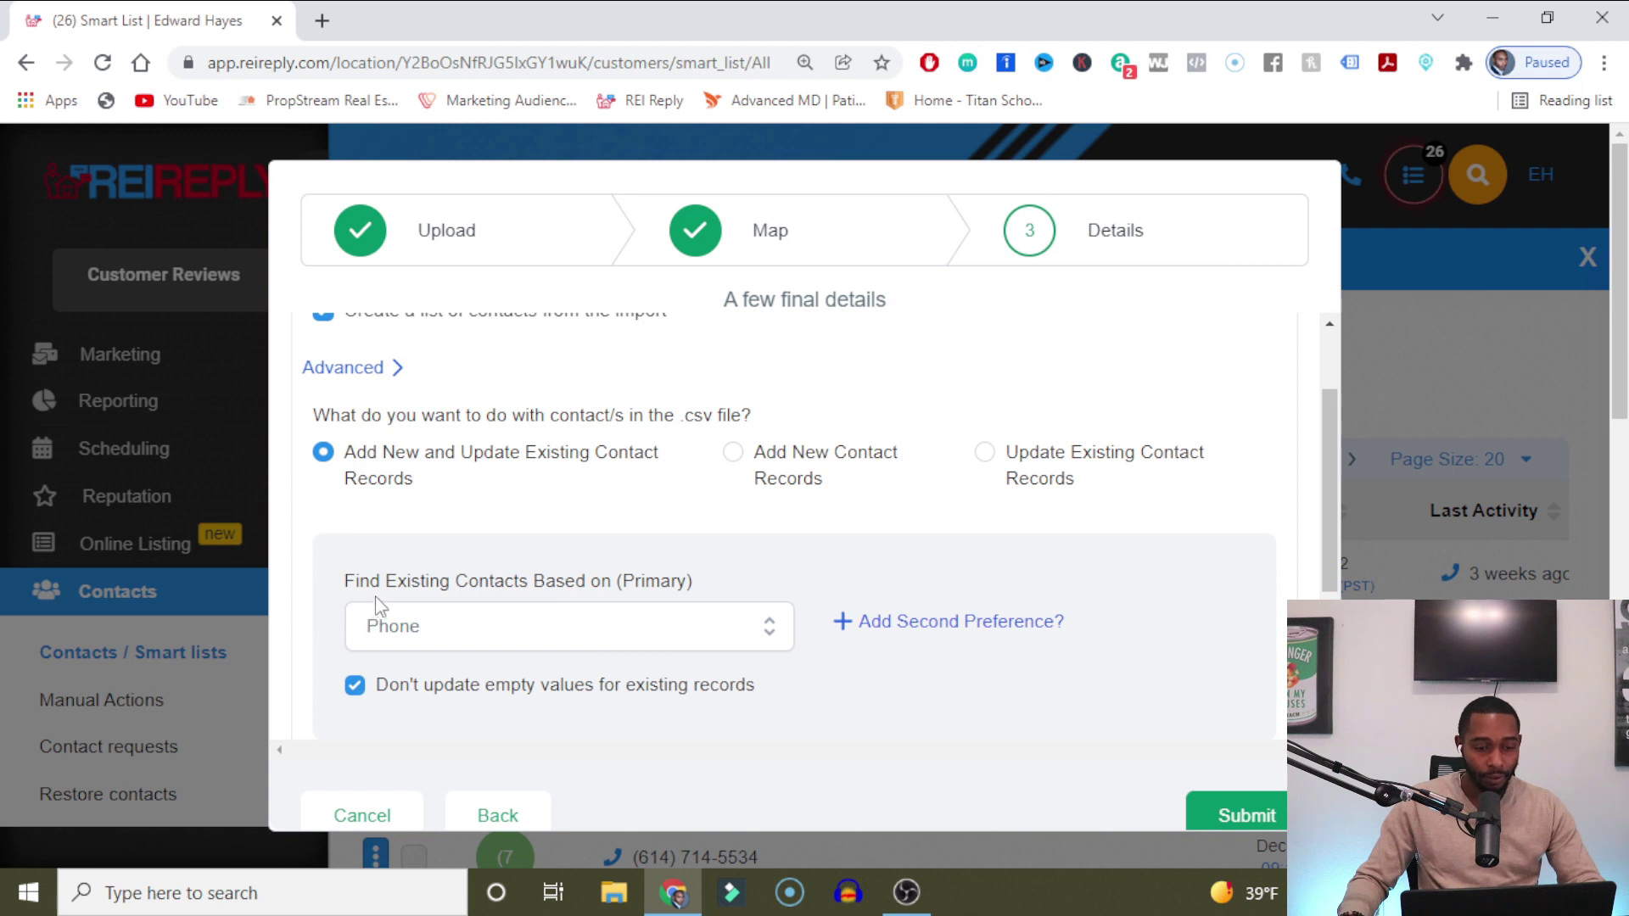
scroll(944, 565, down, 3)
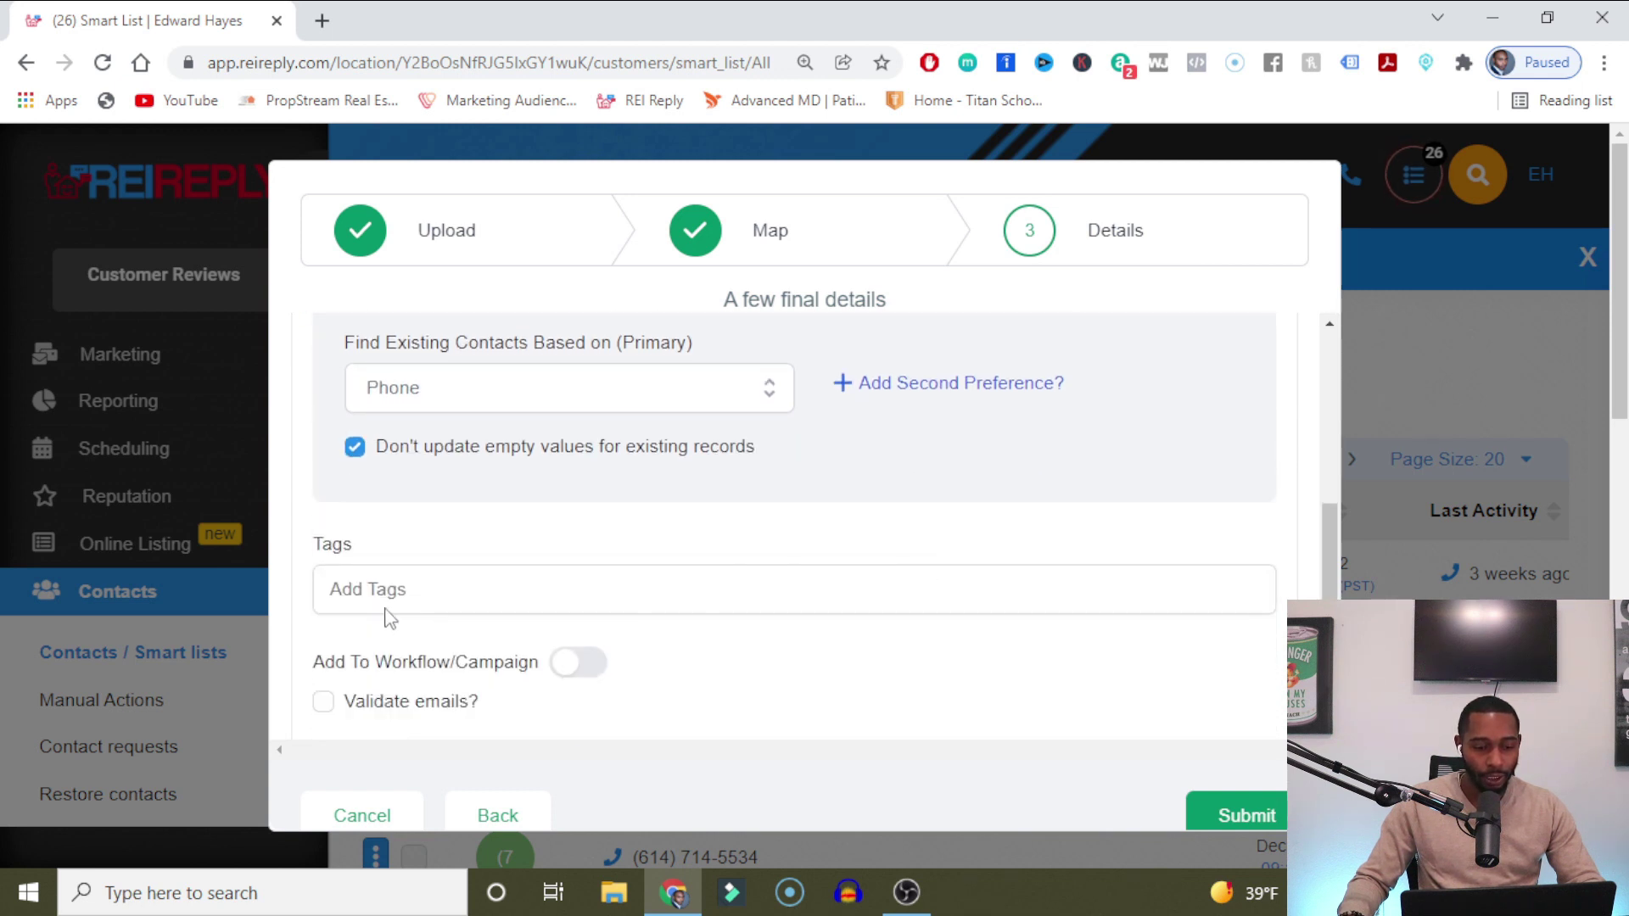
click(404, 592)
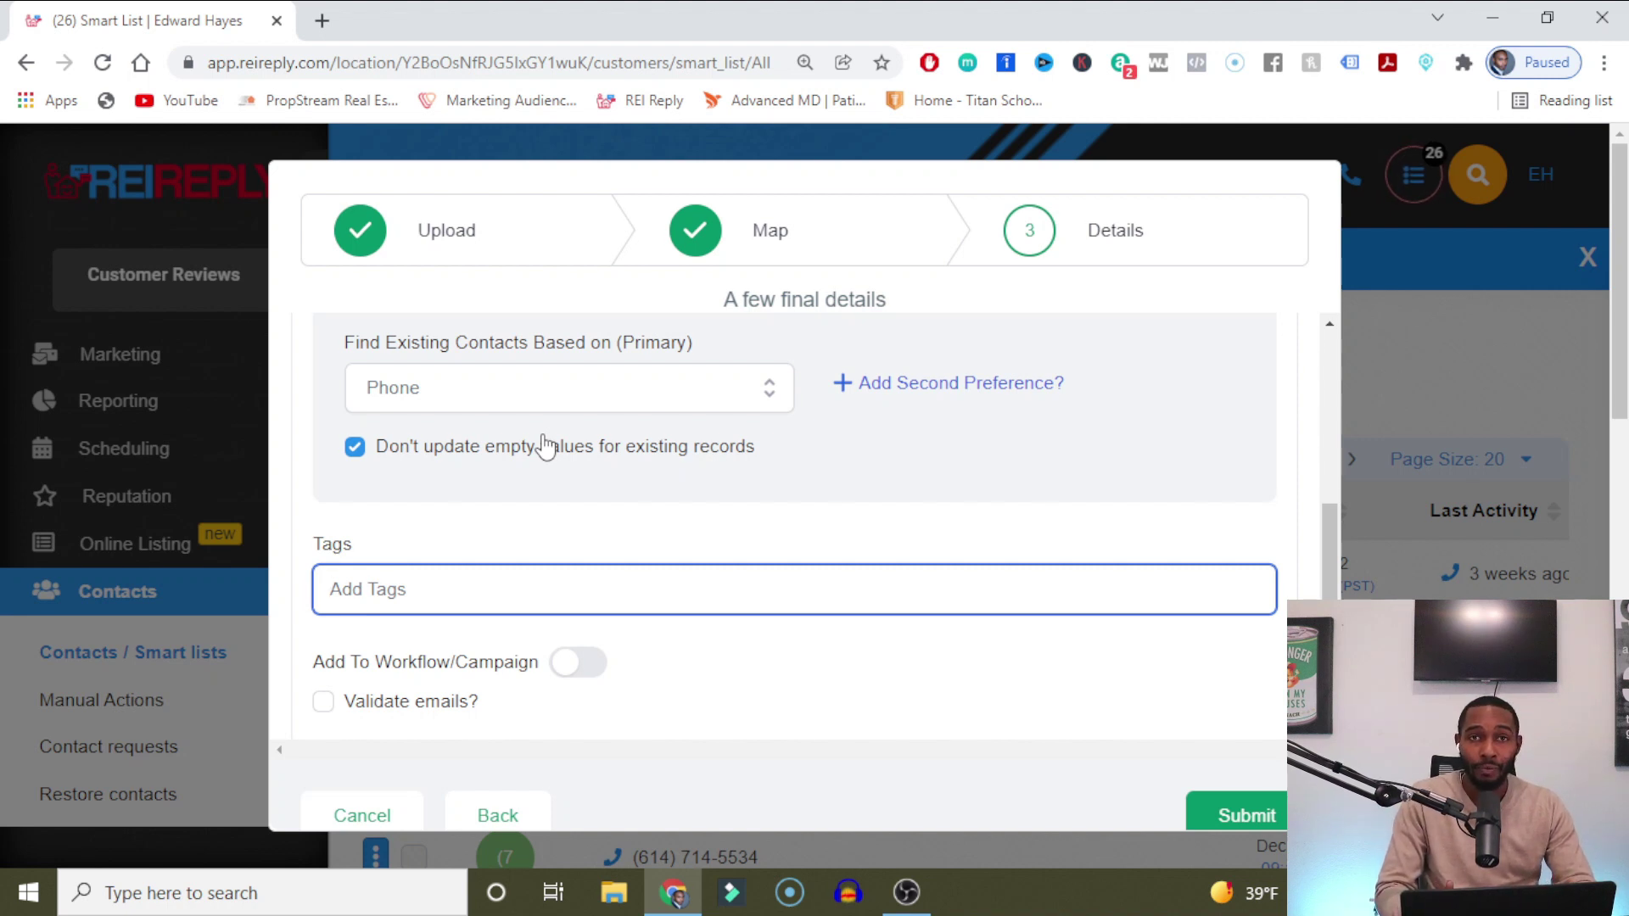
text(yt te)
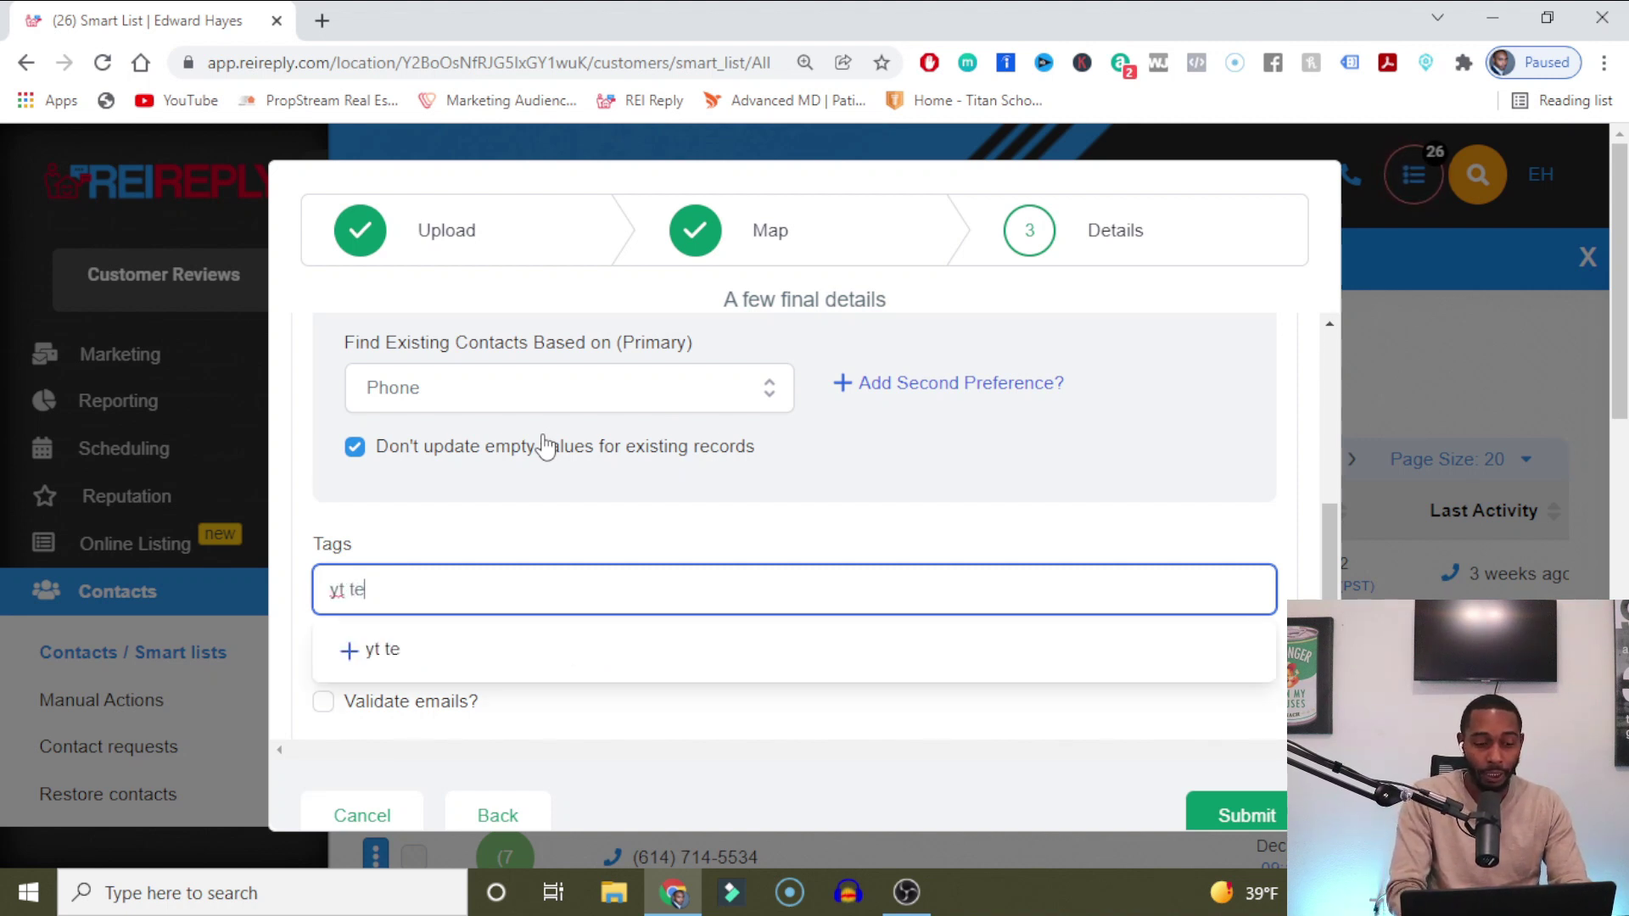
text(st 1 vacant new leads)
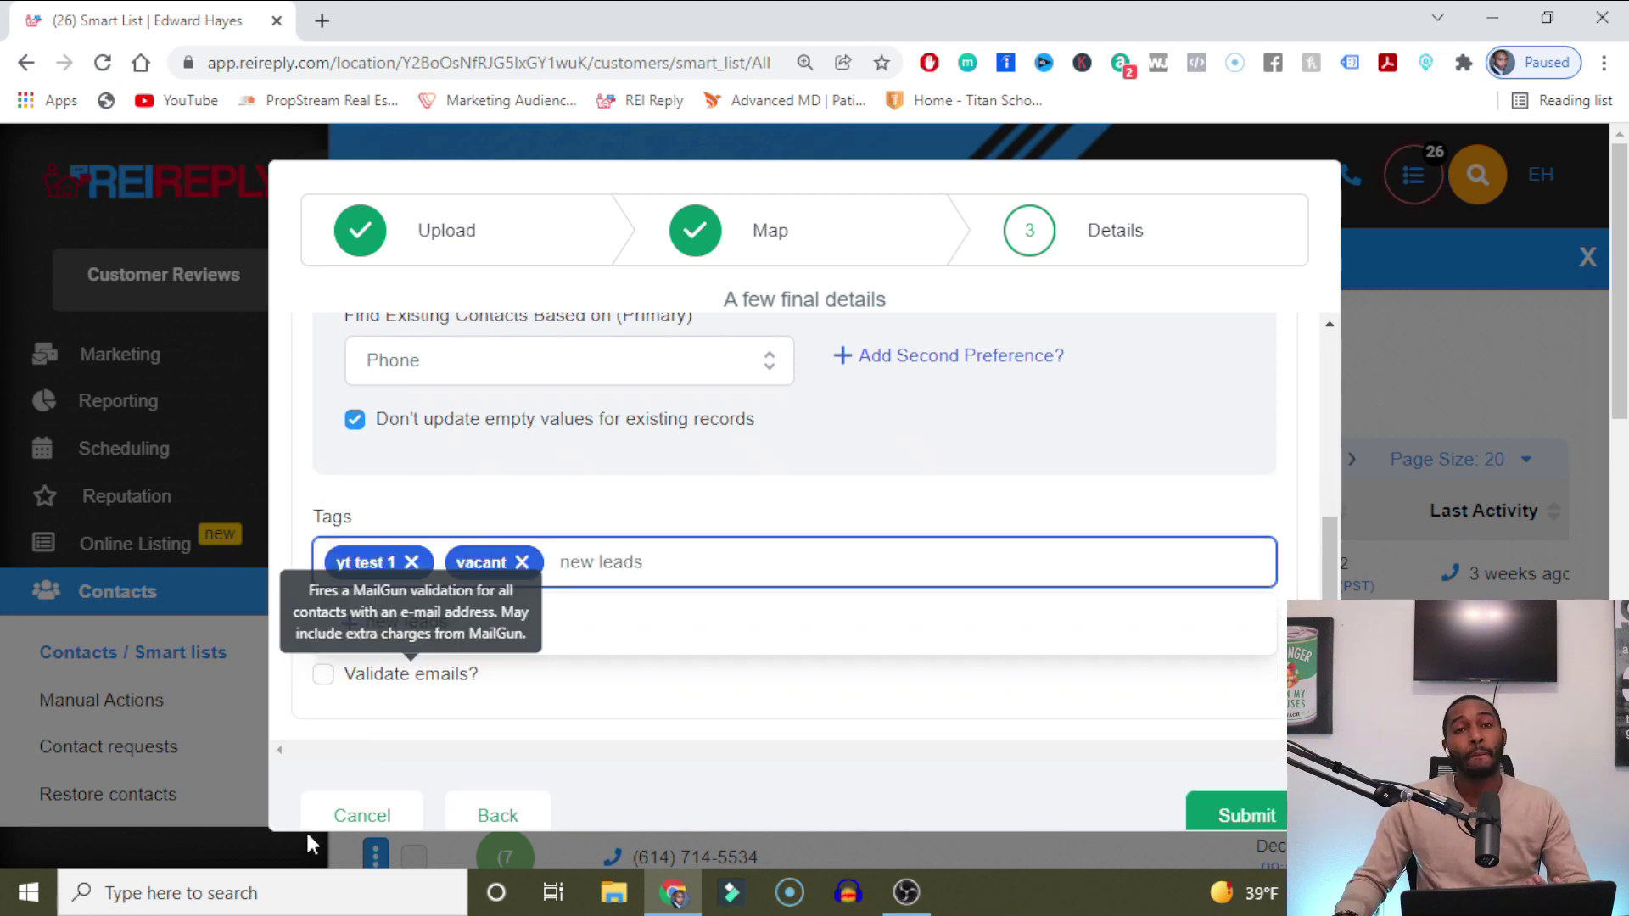
click(670, 627)
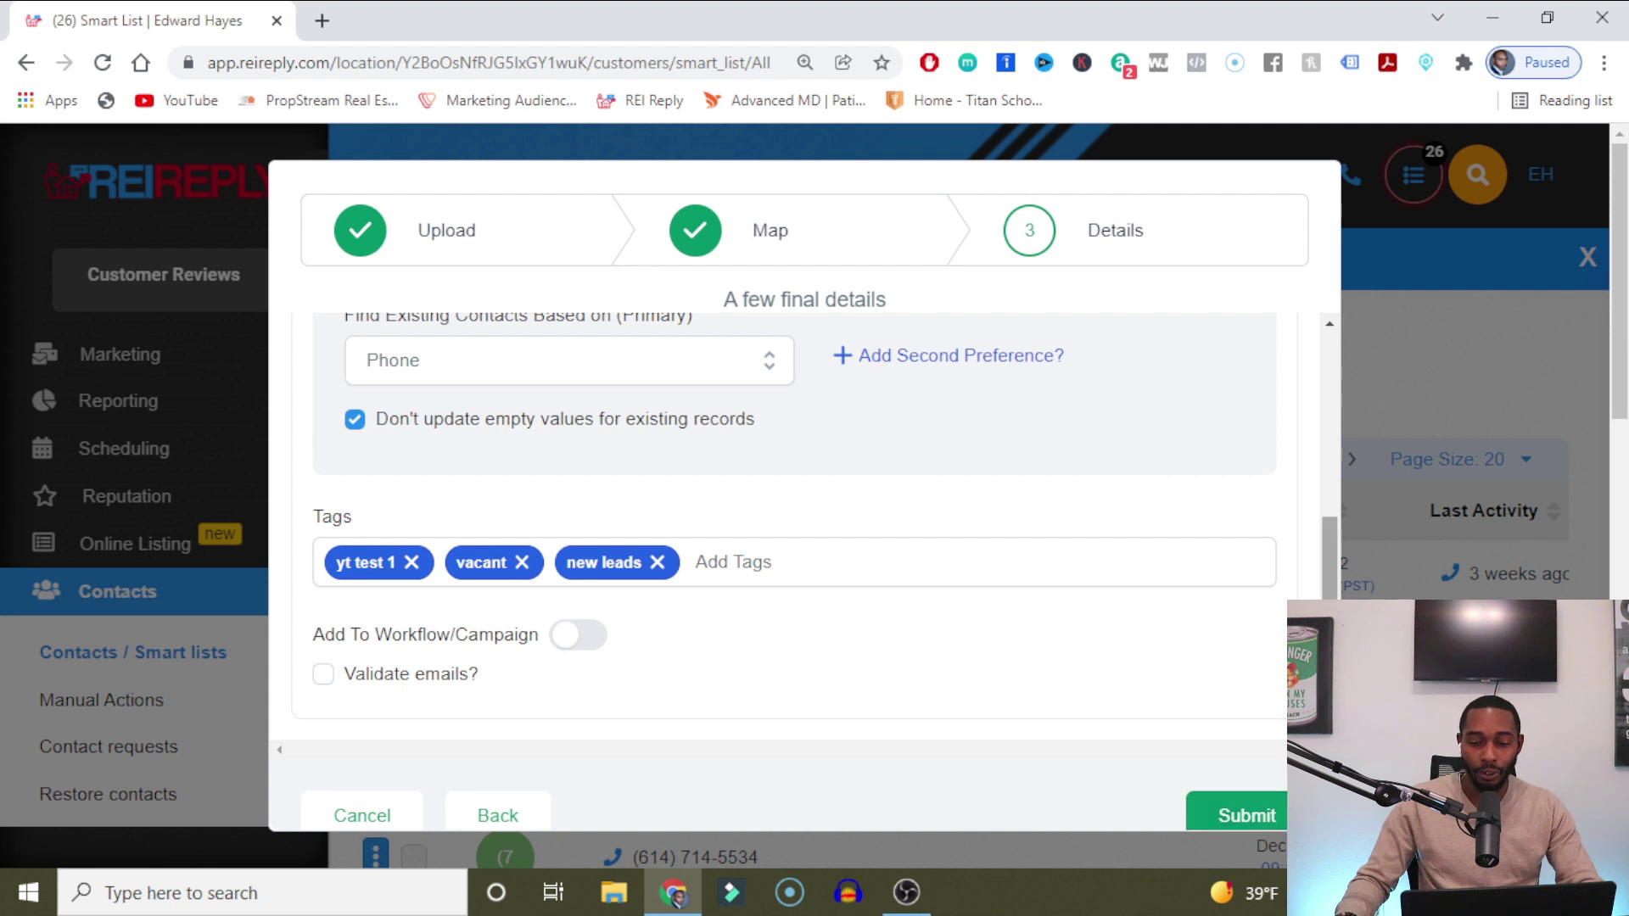
scroll(1322, 573, up, 5)
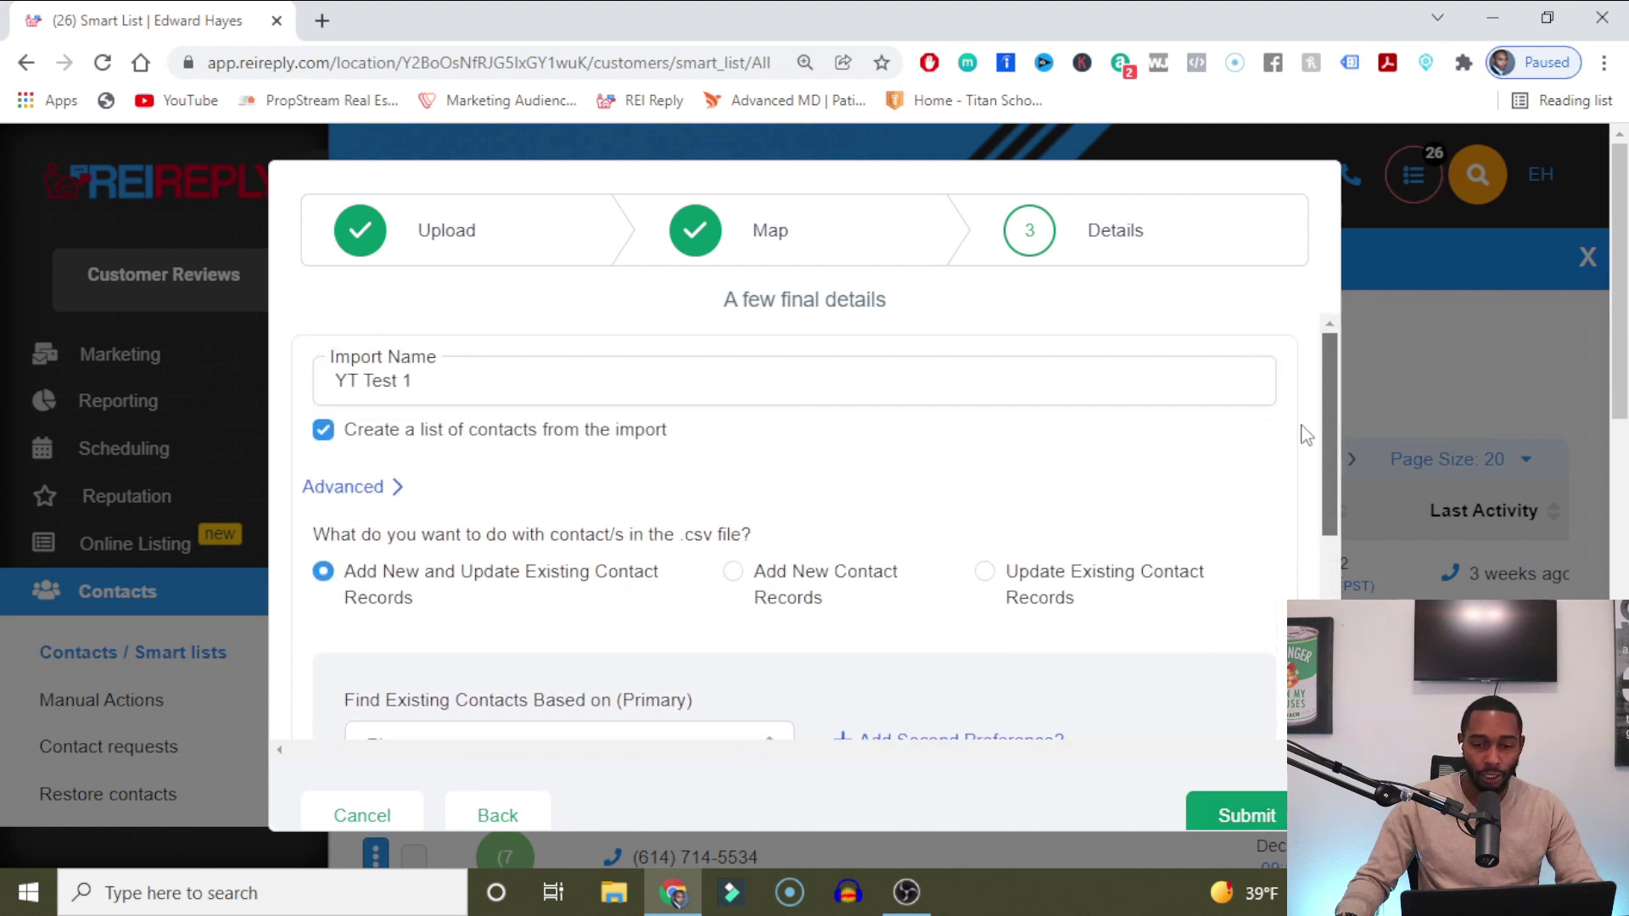
scroll(1315, 483, down, 5)
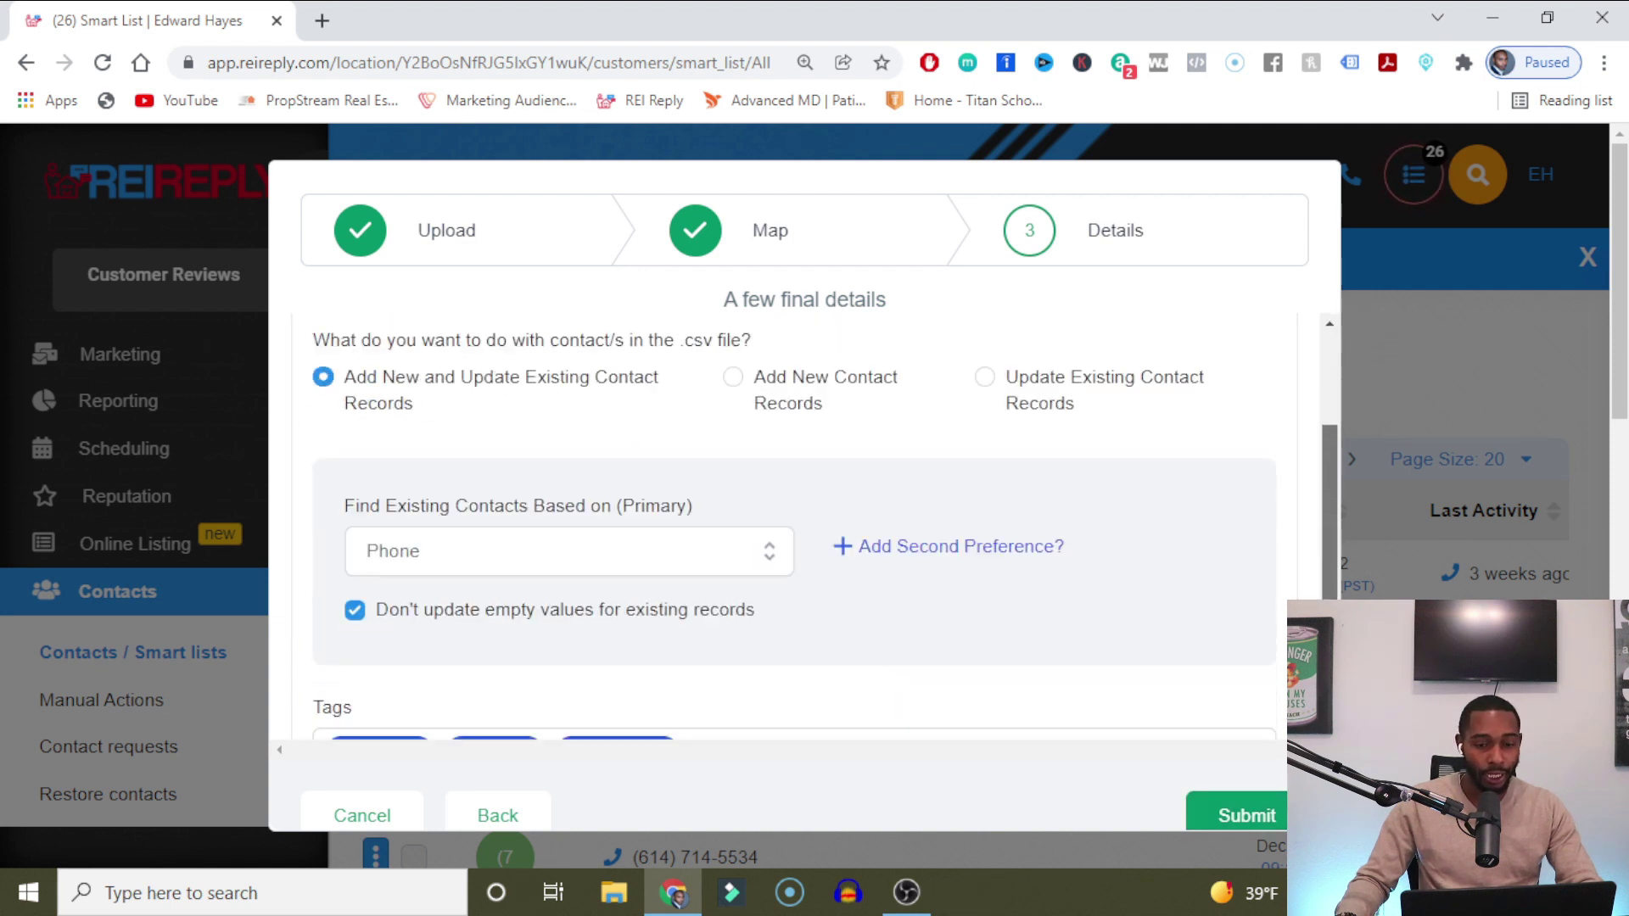
click(1248, 812)
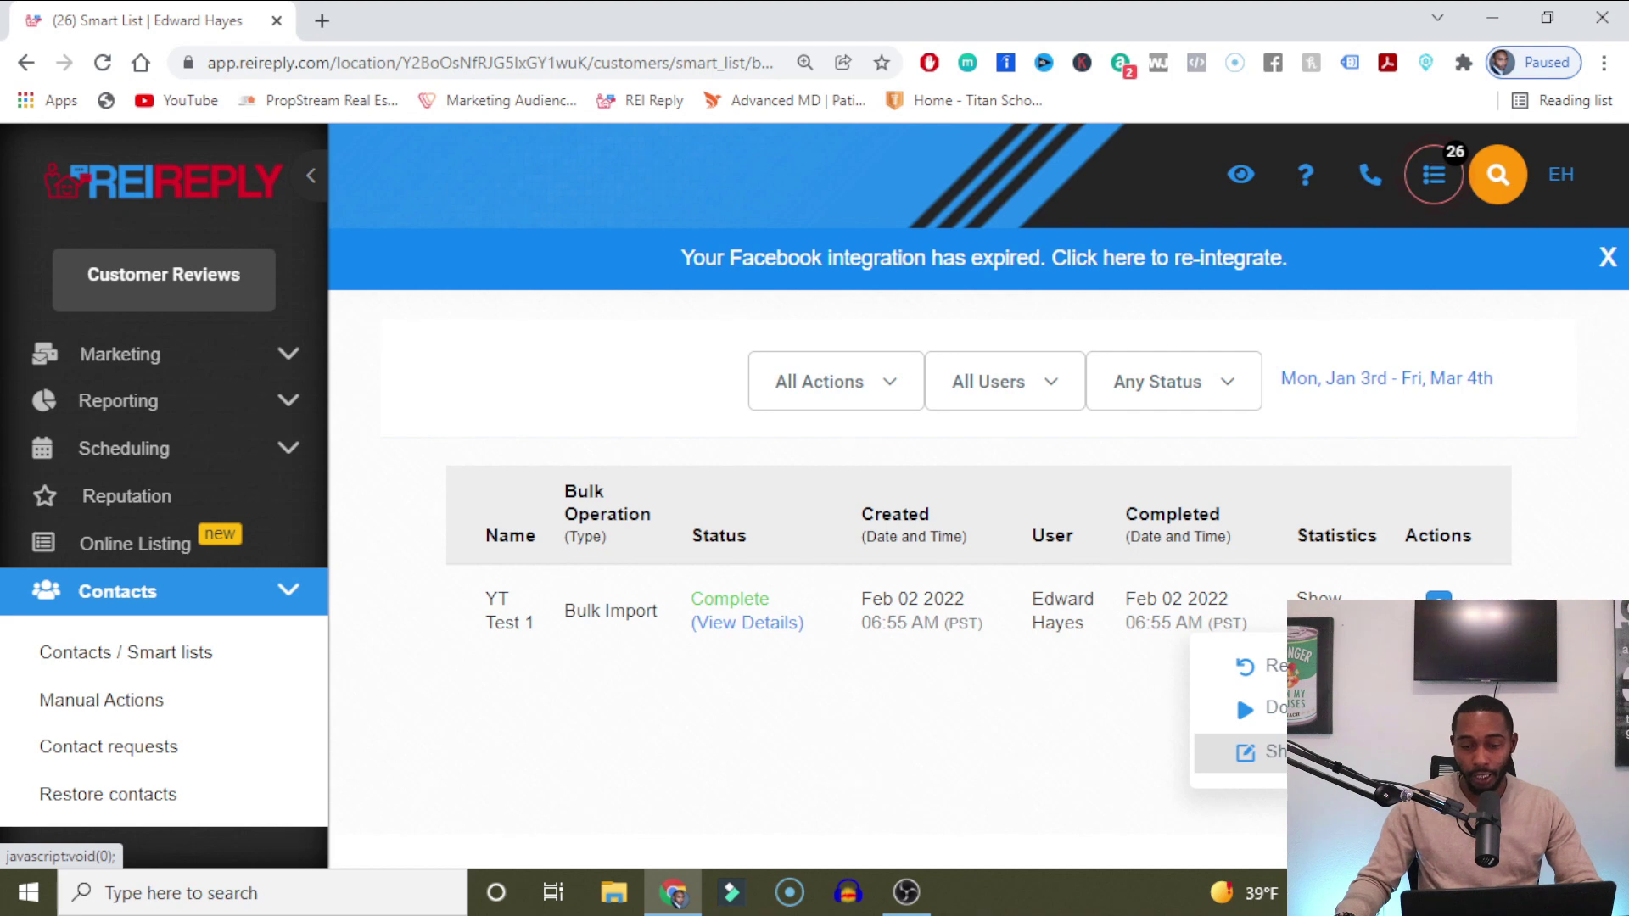
Show the YT Test 1 import's contacts and select all 152 records for adding to a campaign.
click(1249, 760)
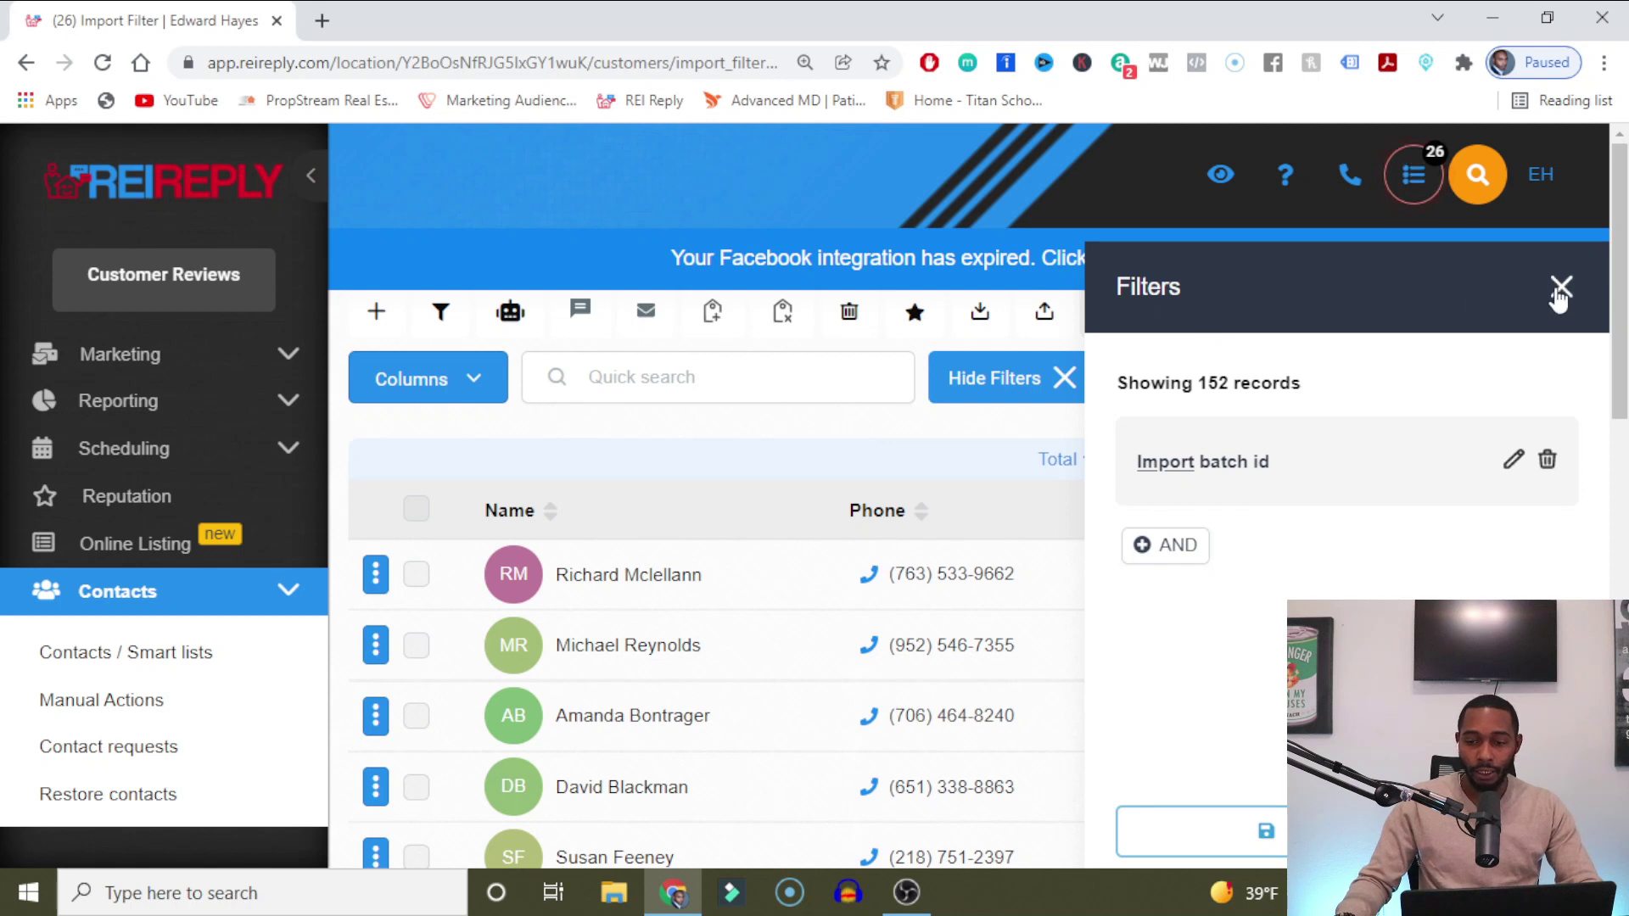
click(1560, 293)
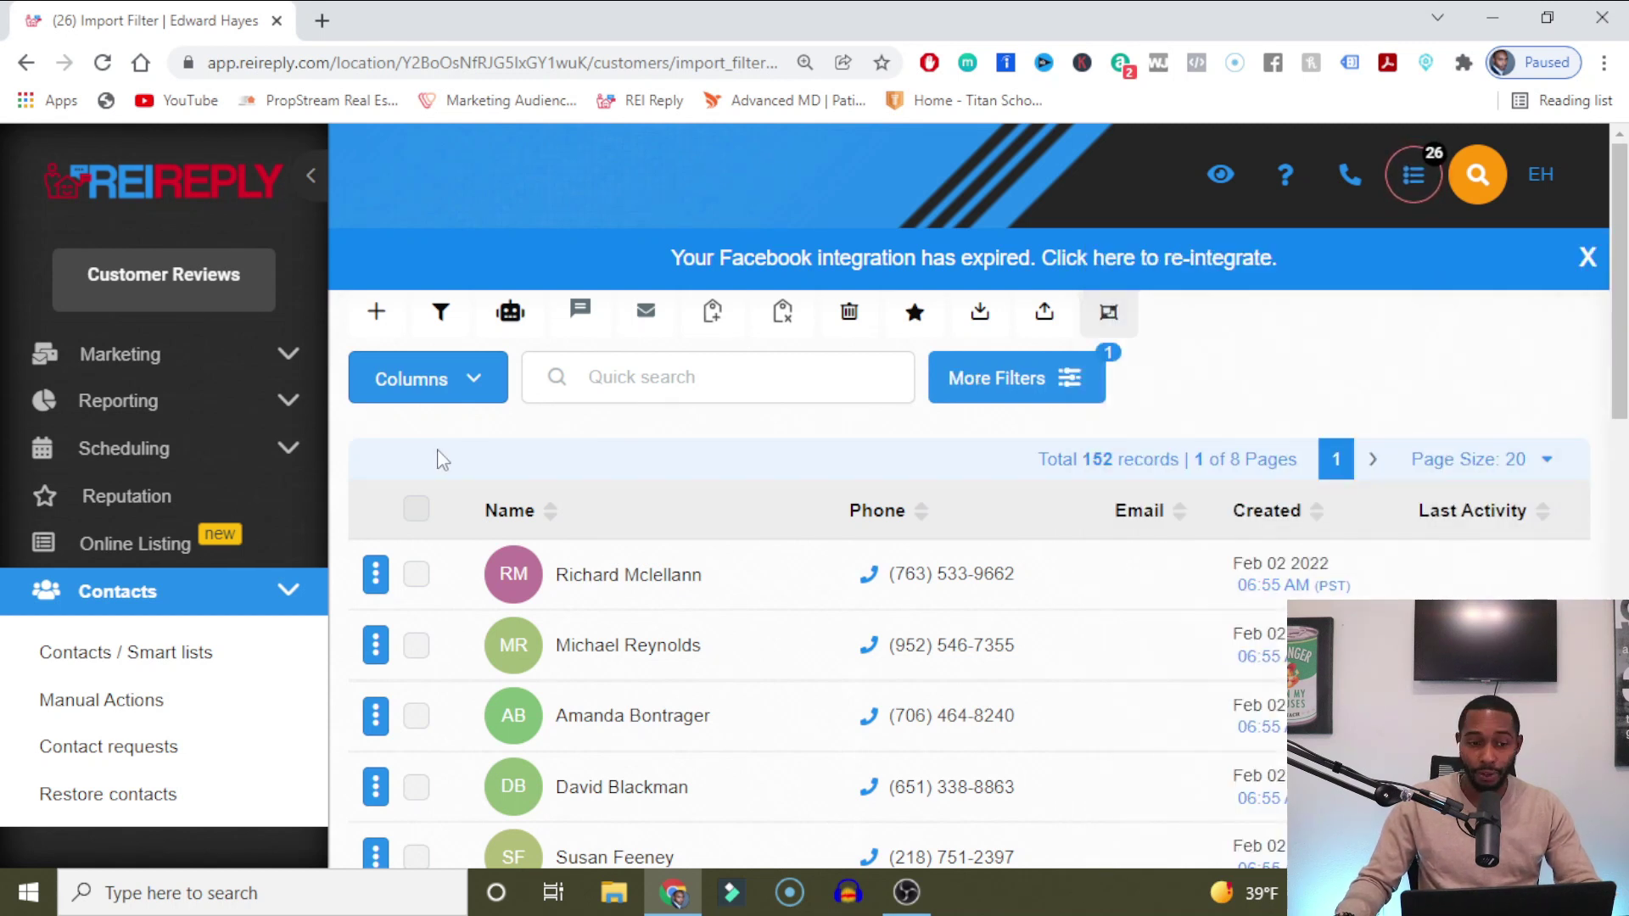
click(416, 508)
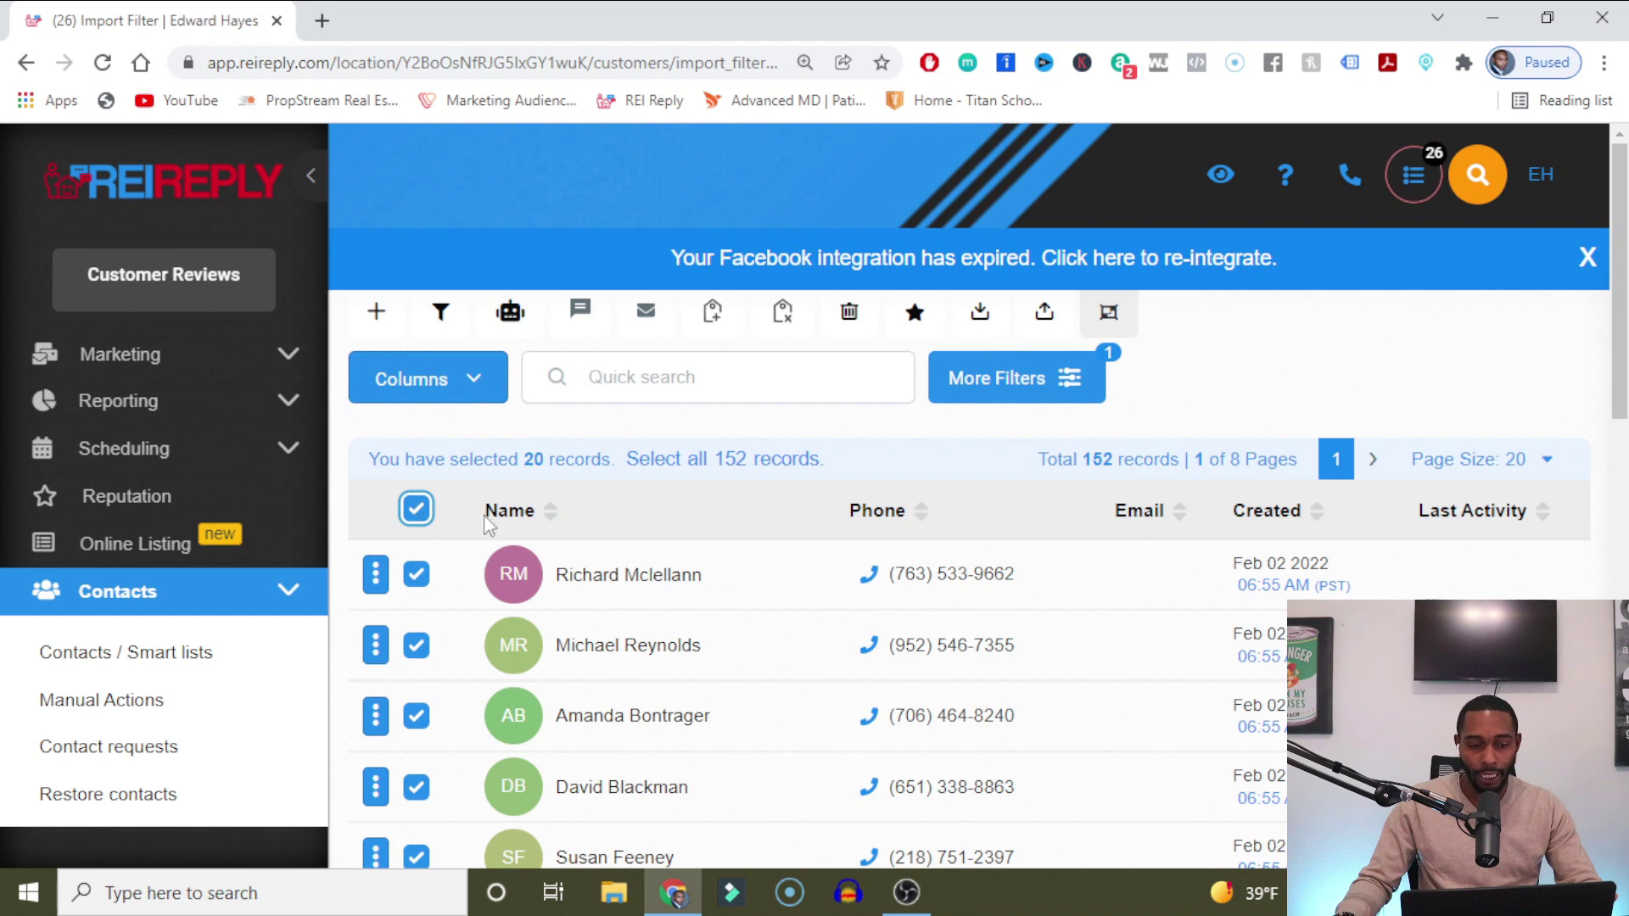
click(679, 462)
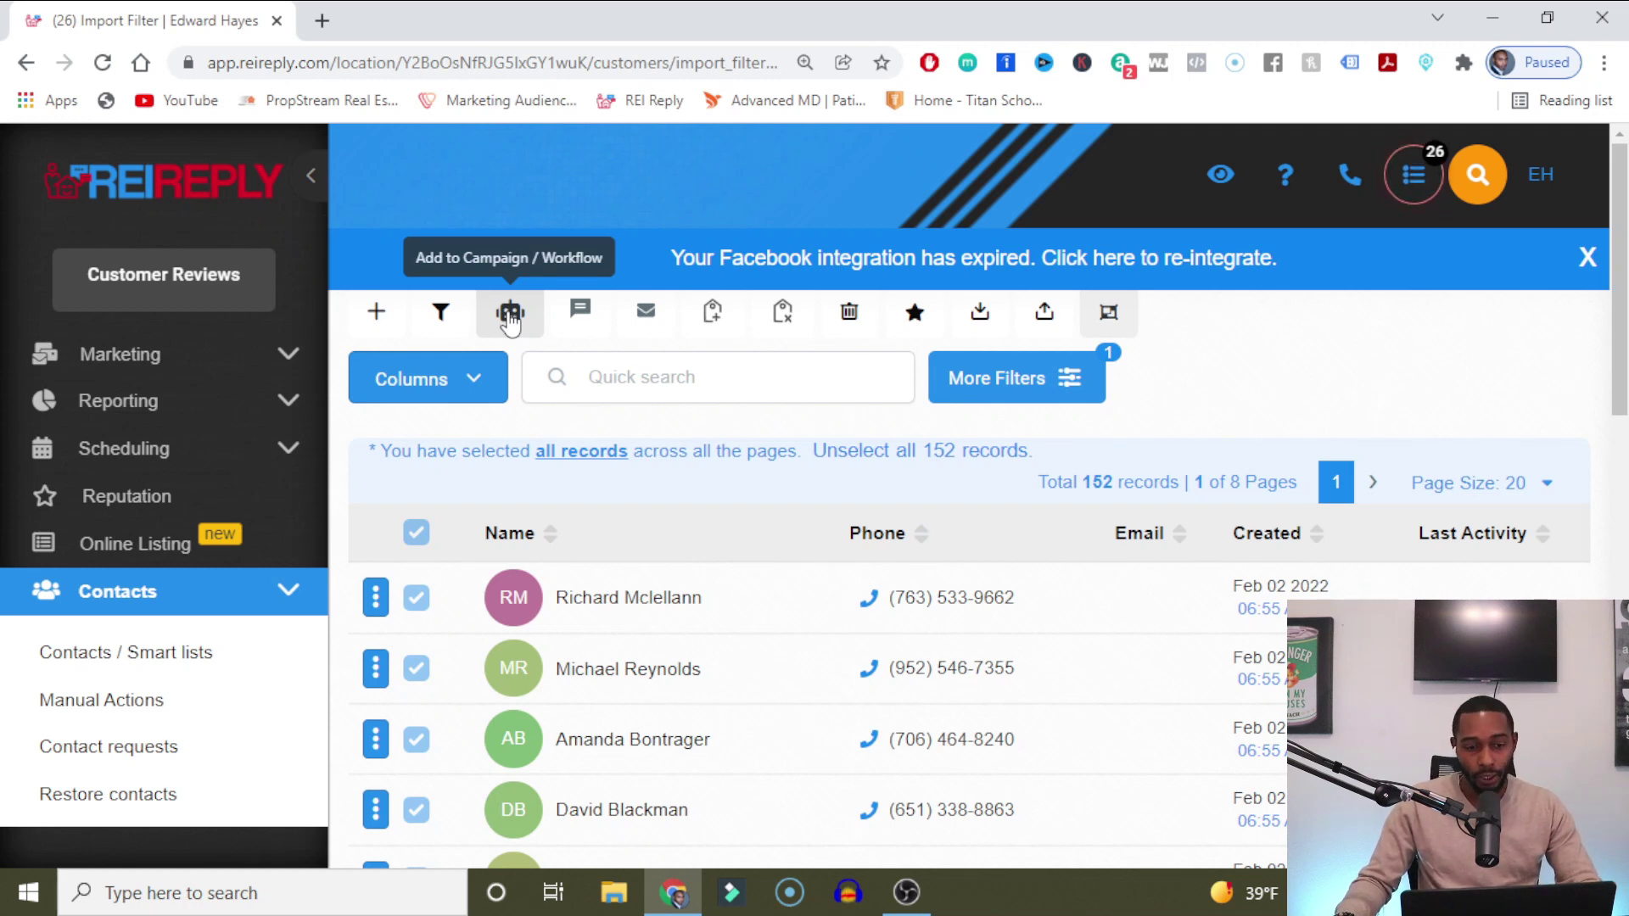
click(509, 316)
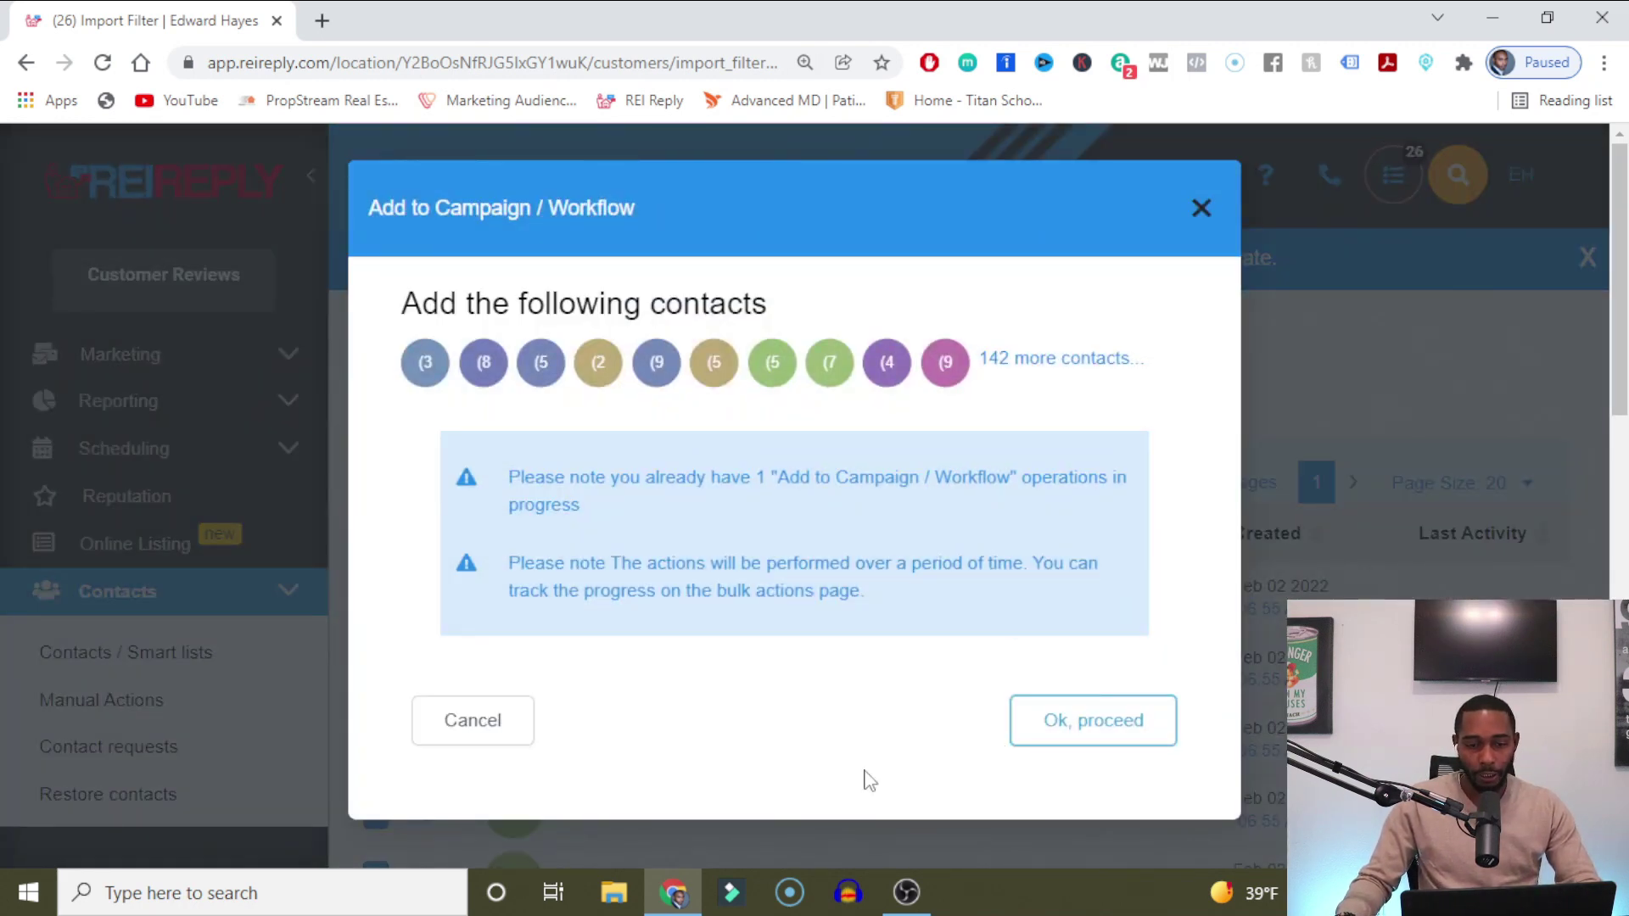
Proceed past the warning and choose 'Campaign - (Custom) VACANT 3 Day Urgency- Multi Touch'.
click(1052, 717)
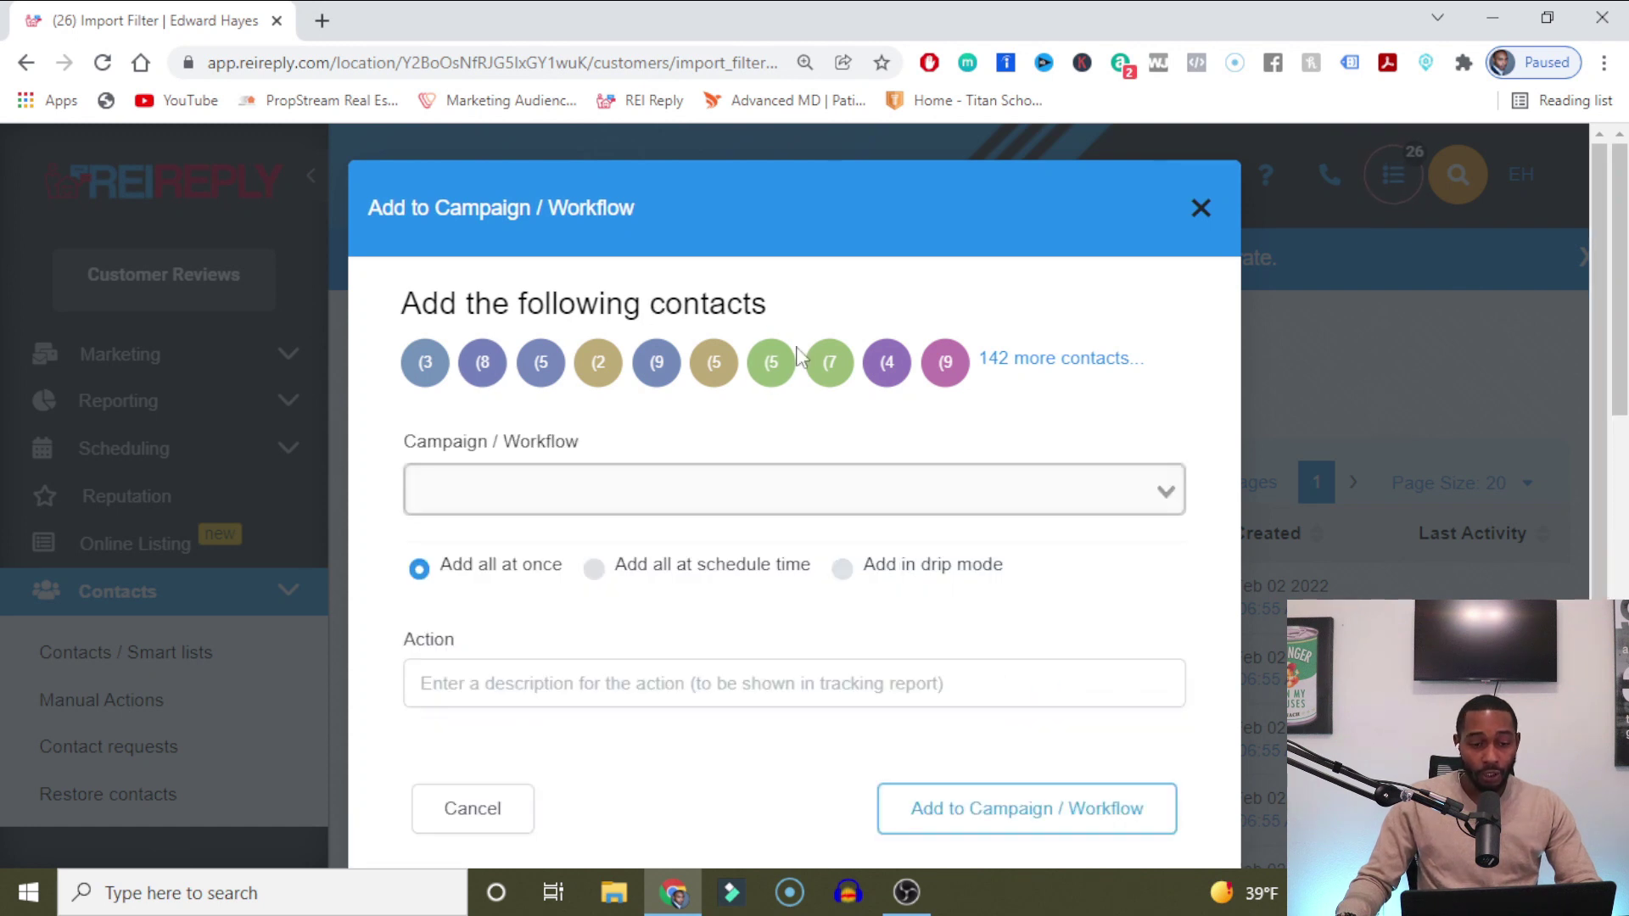
scroll(829, 376, down, 1)
scroll(829, 376, down, 1)
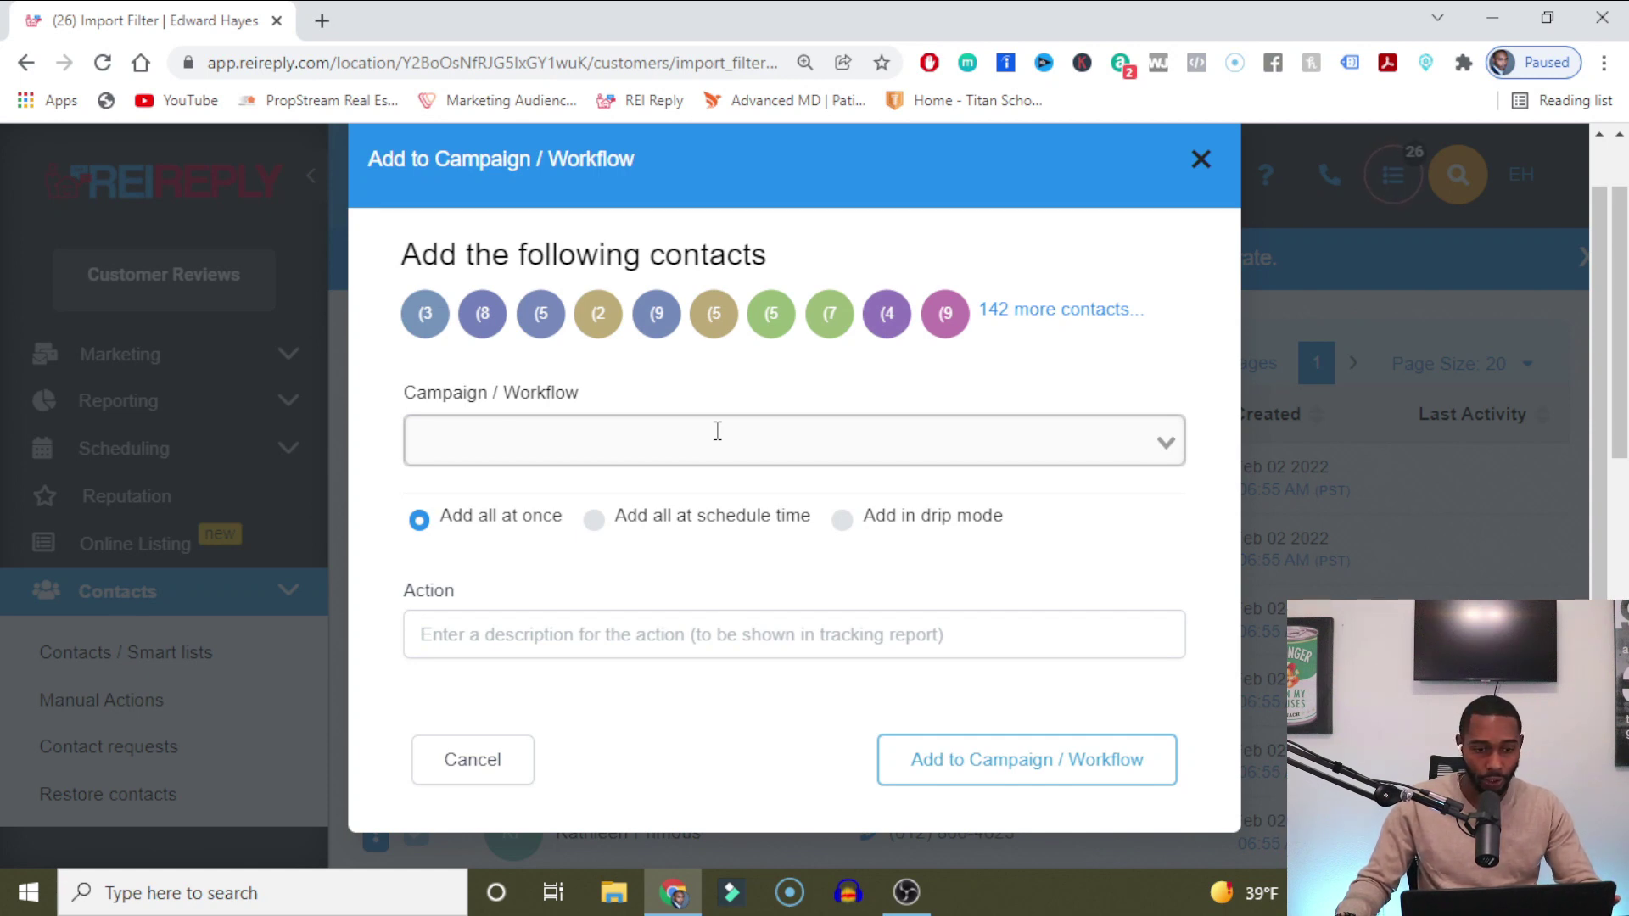
click(717, 431)
scroll(757, 560, down, 2)
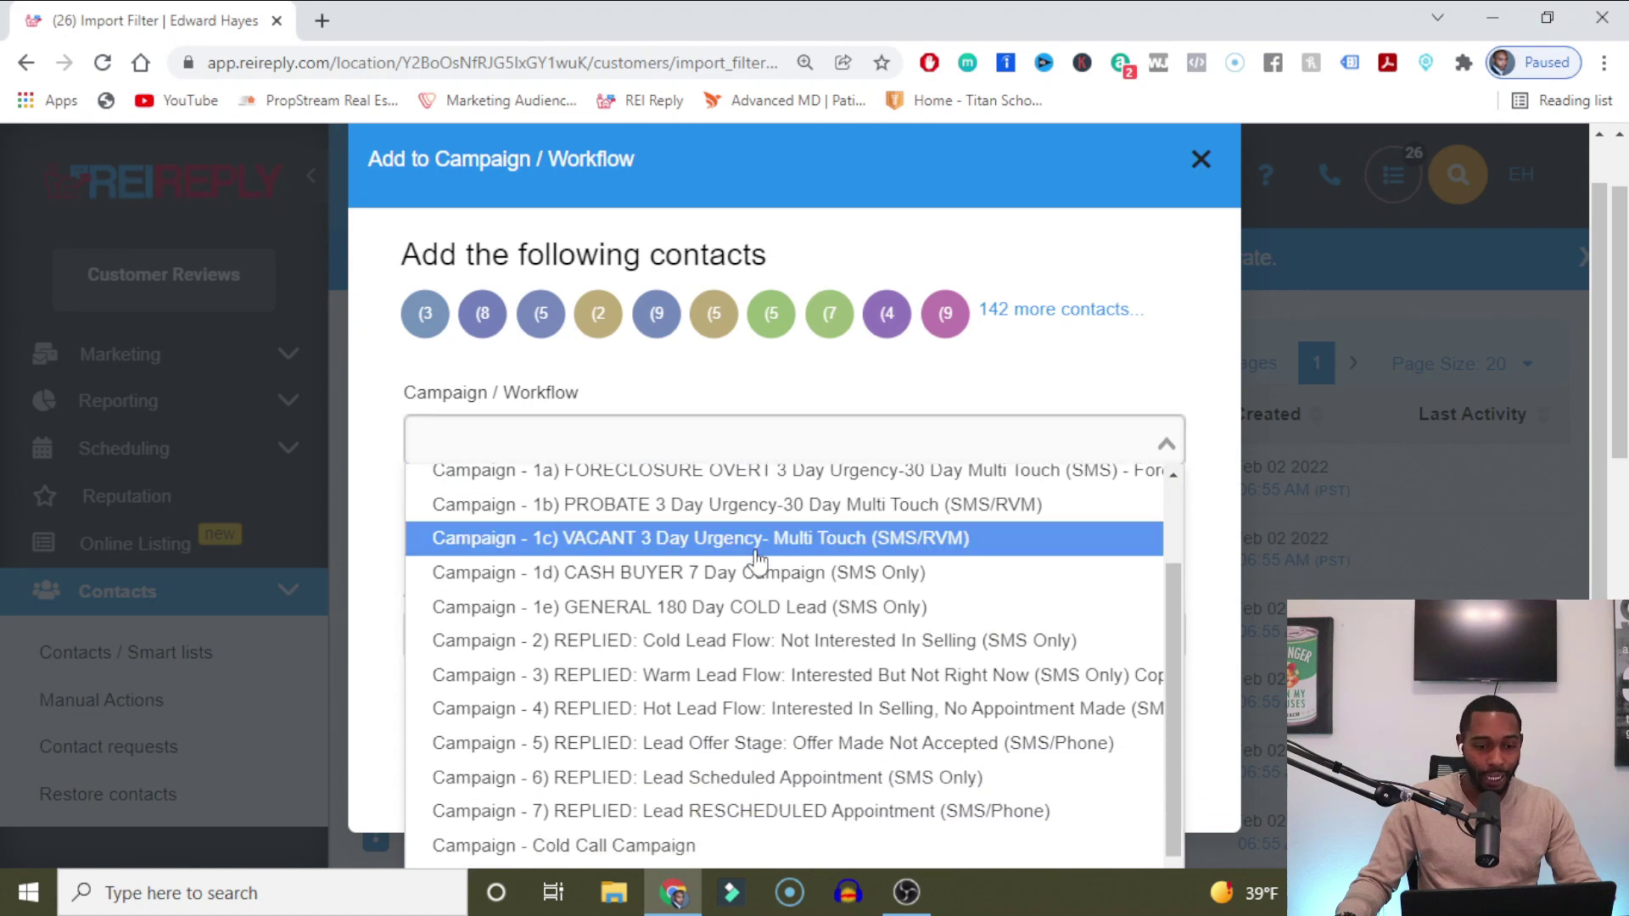
scroll(757, 560, up, 3)
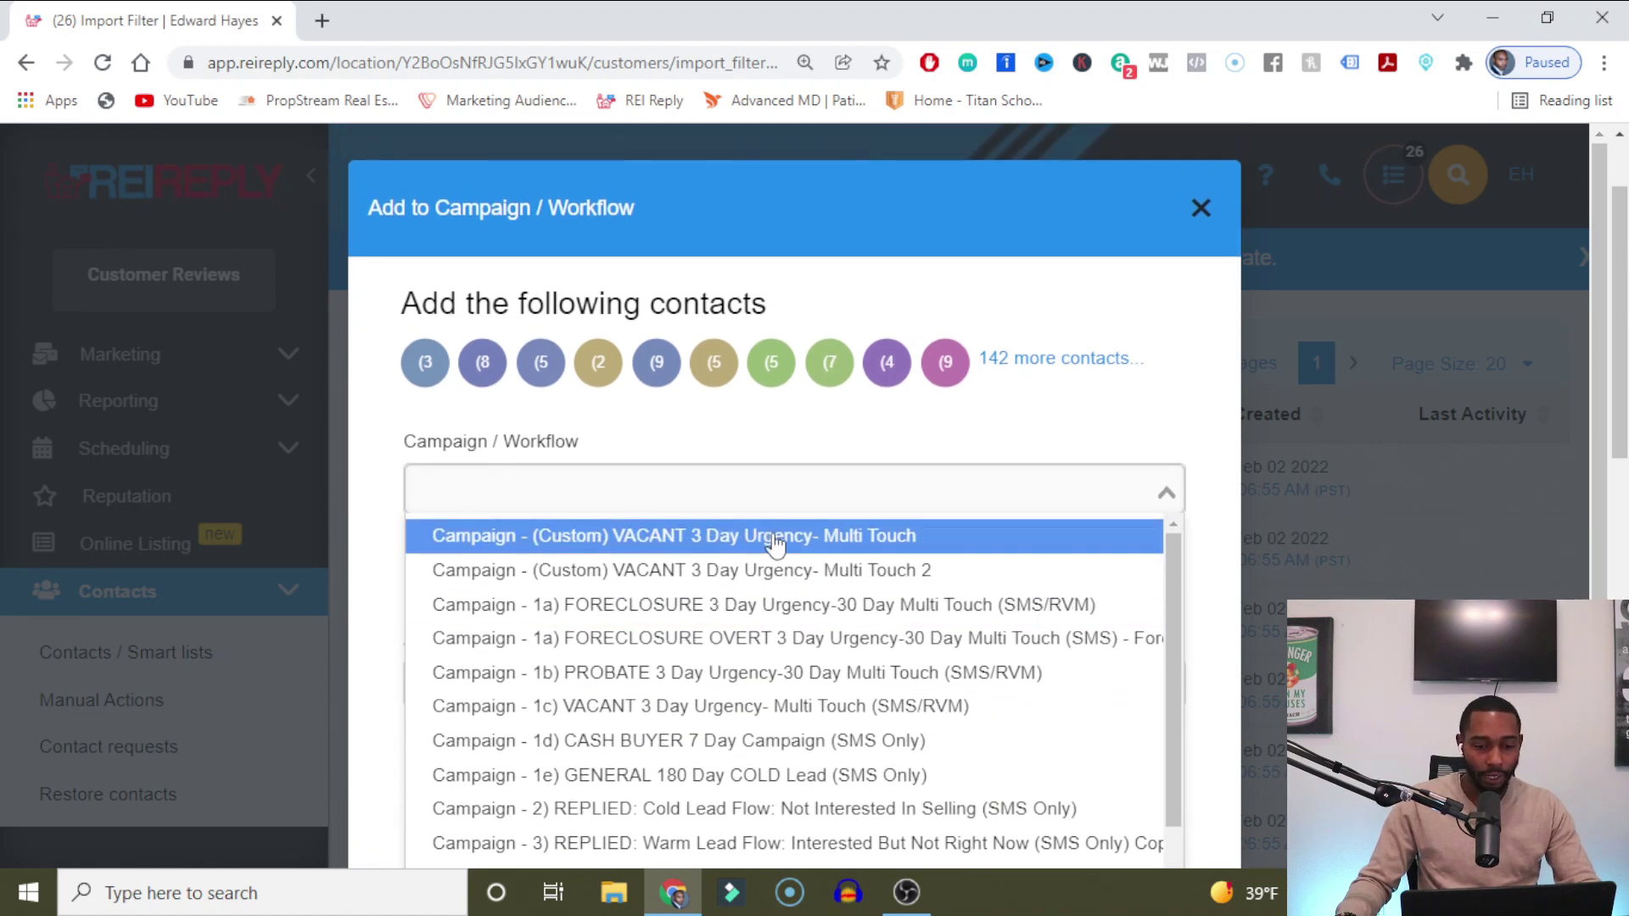
click(775, 544)
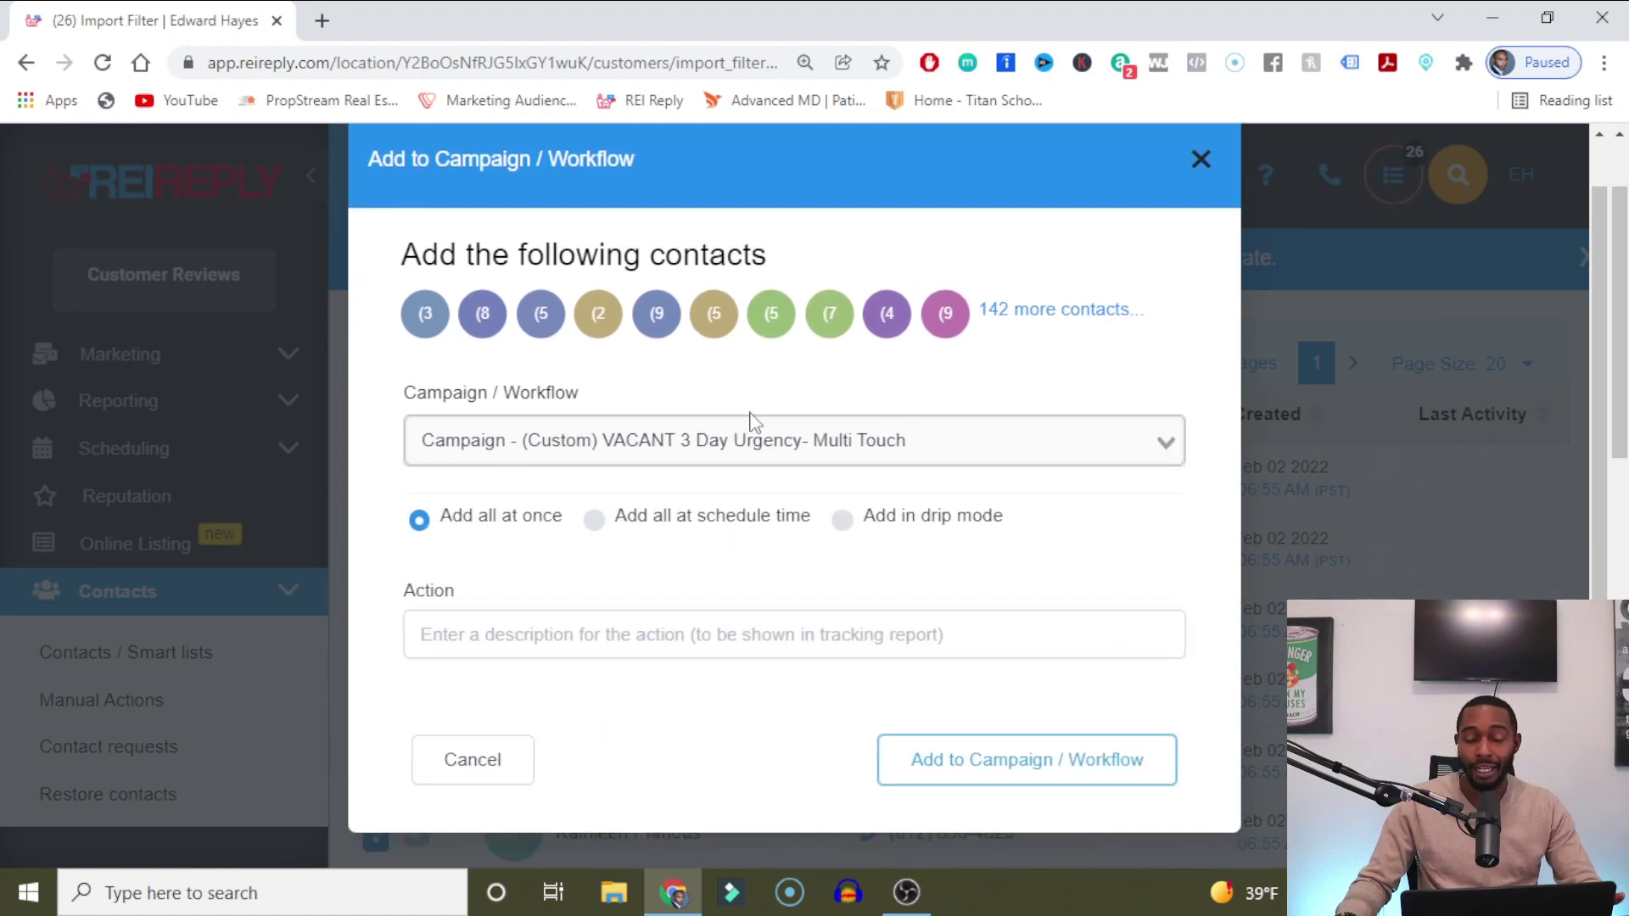
scroll(751, 424, down, 2)
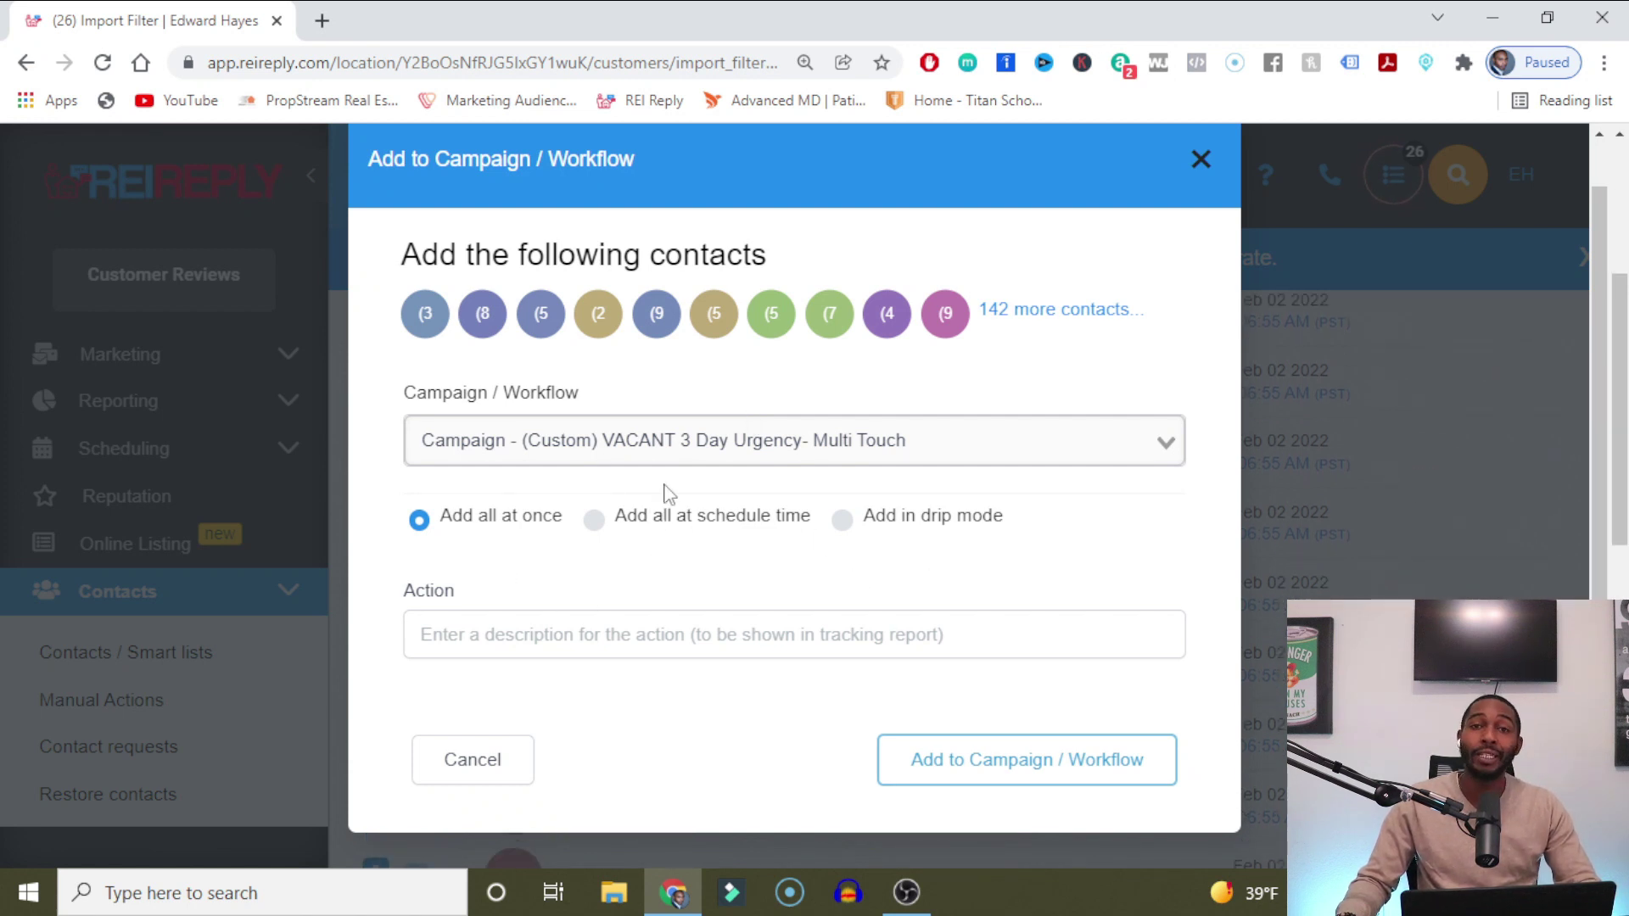
Switch to drip mode and name the action 'yt test 1'.
click(850, 528)
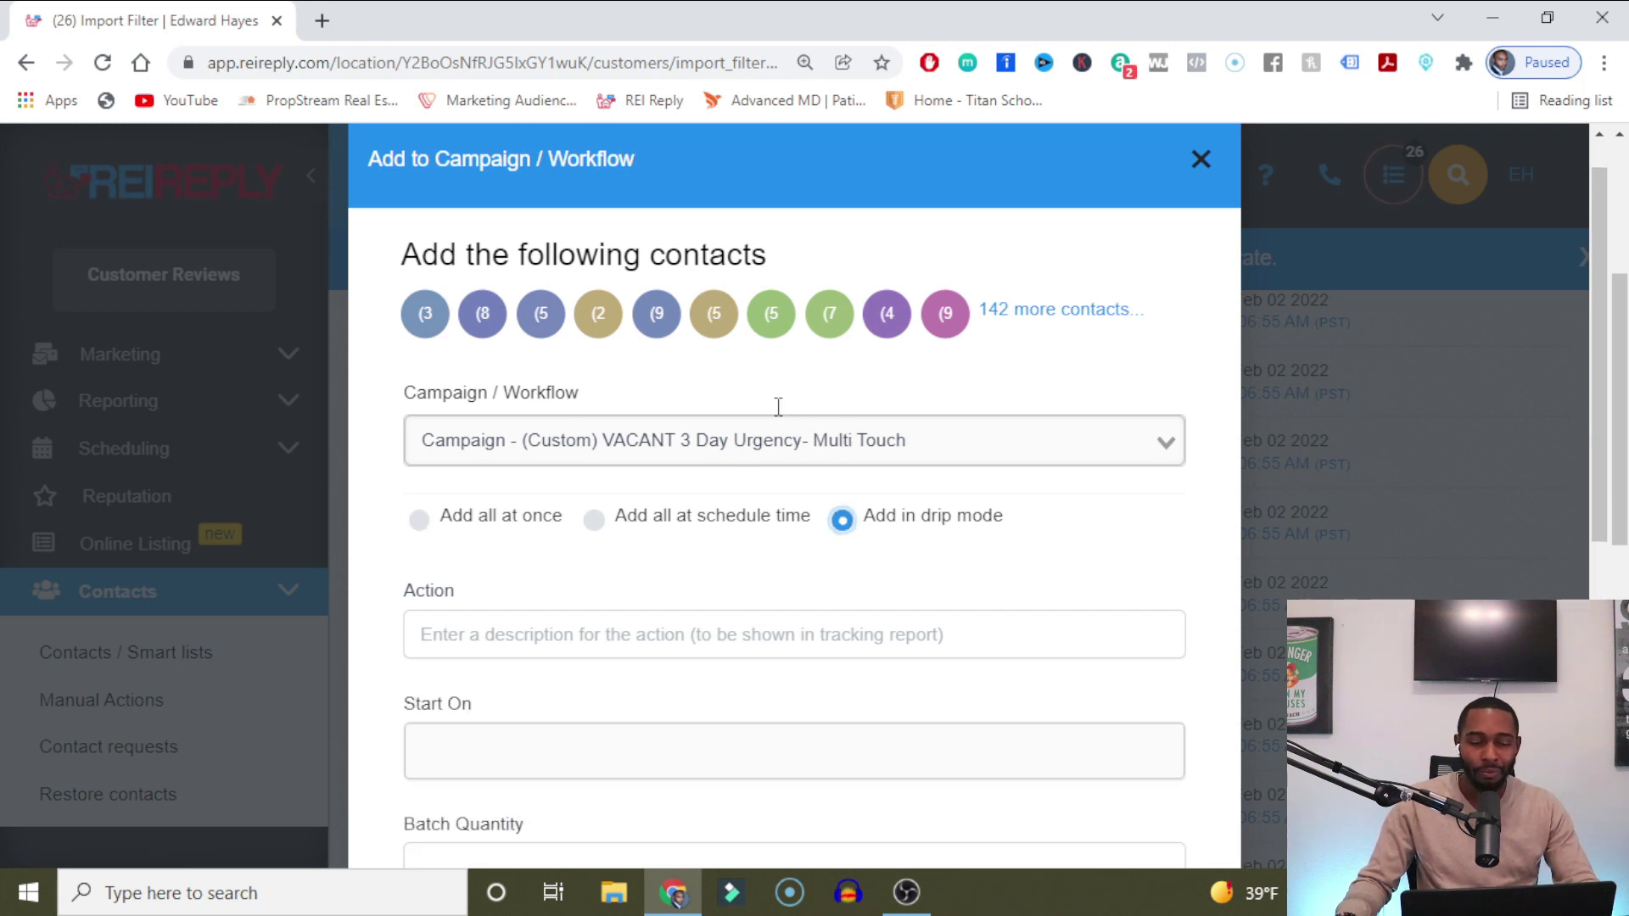
scroll(778, 407, down, 3)
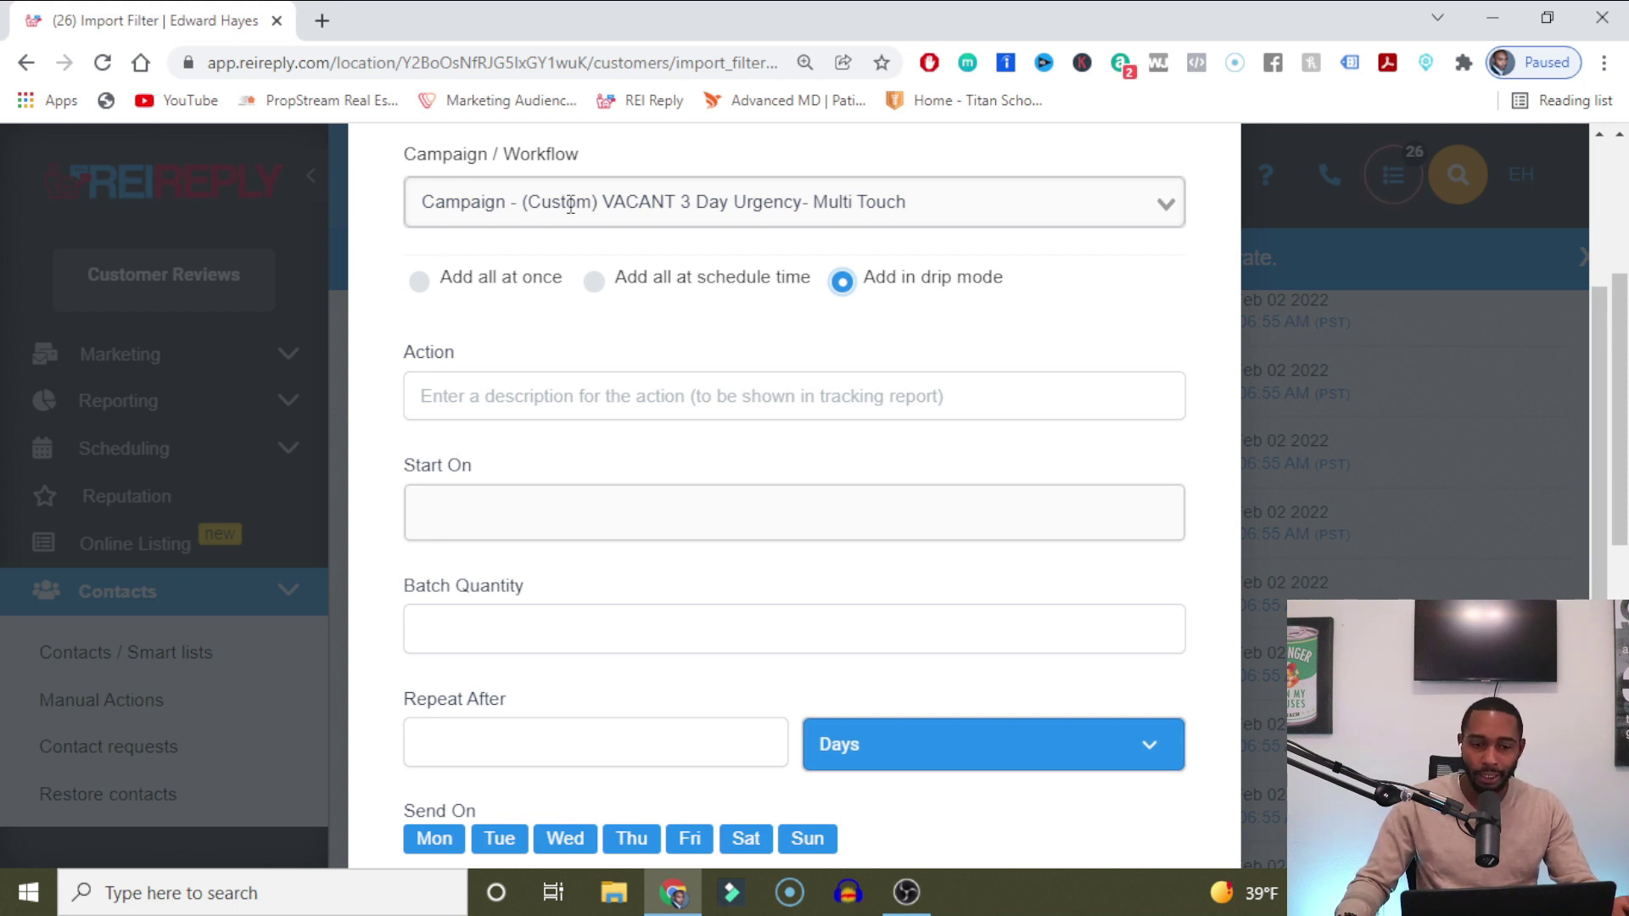
click(528, 397)
text(nzkas)
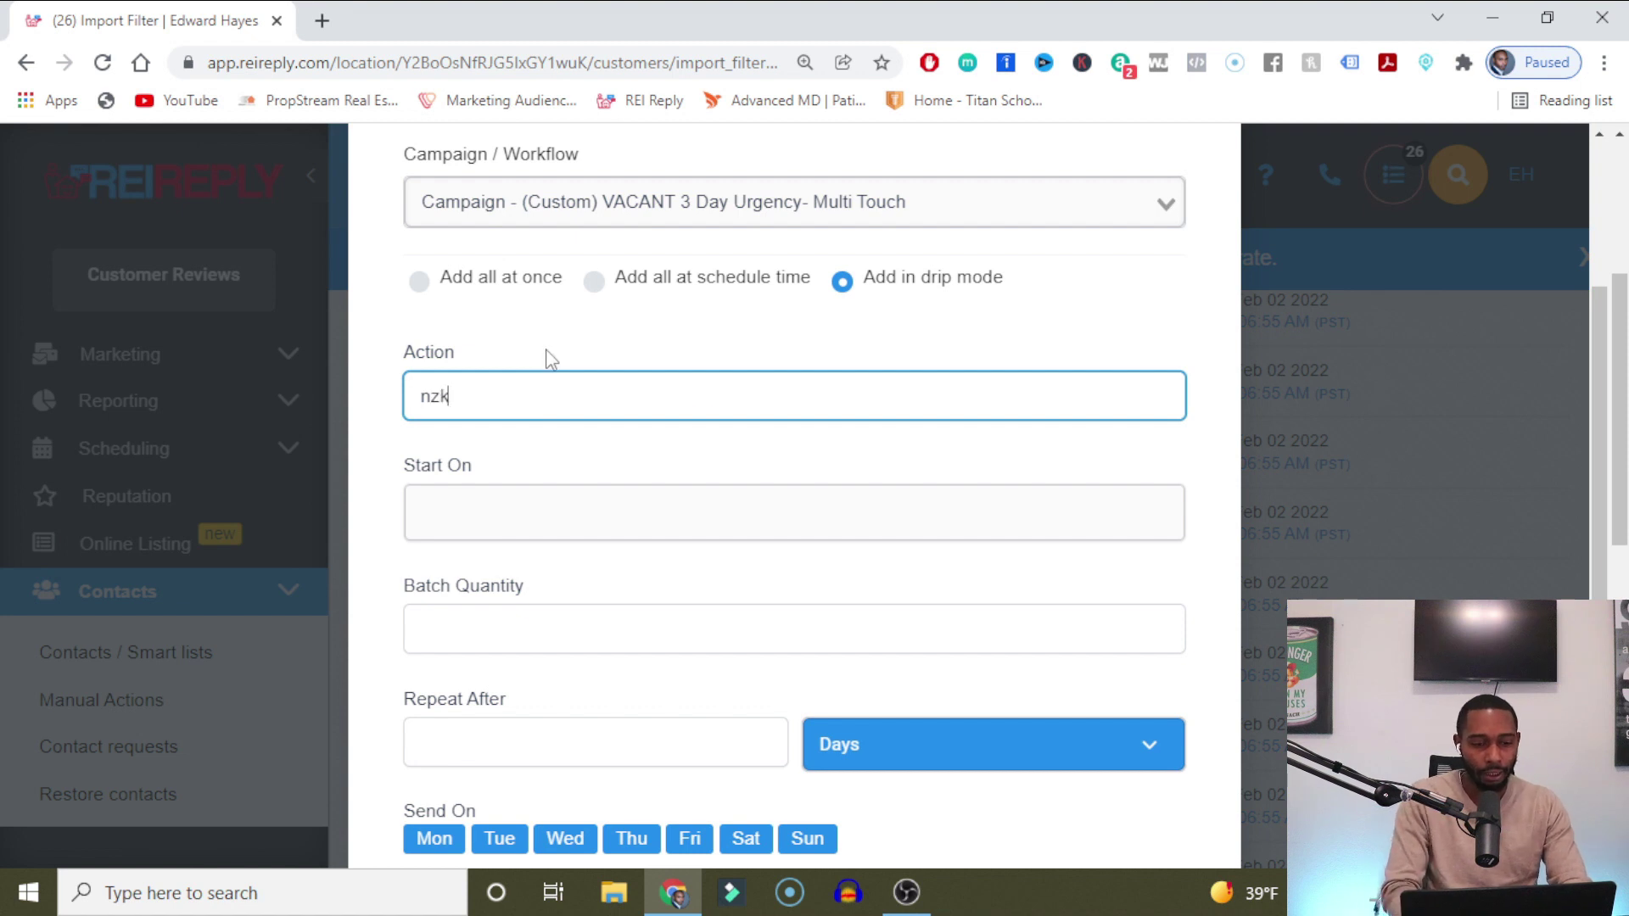
key(BackSpace)
key(BackSpace)
key(BackSpace)
text(y)
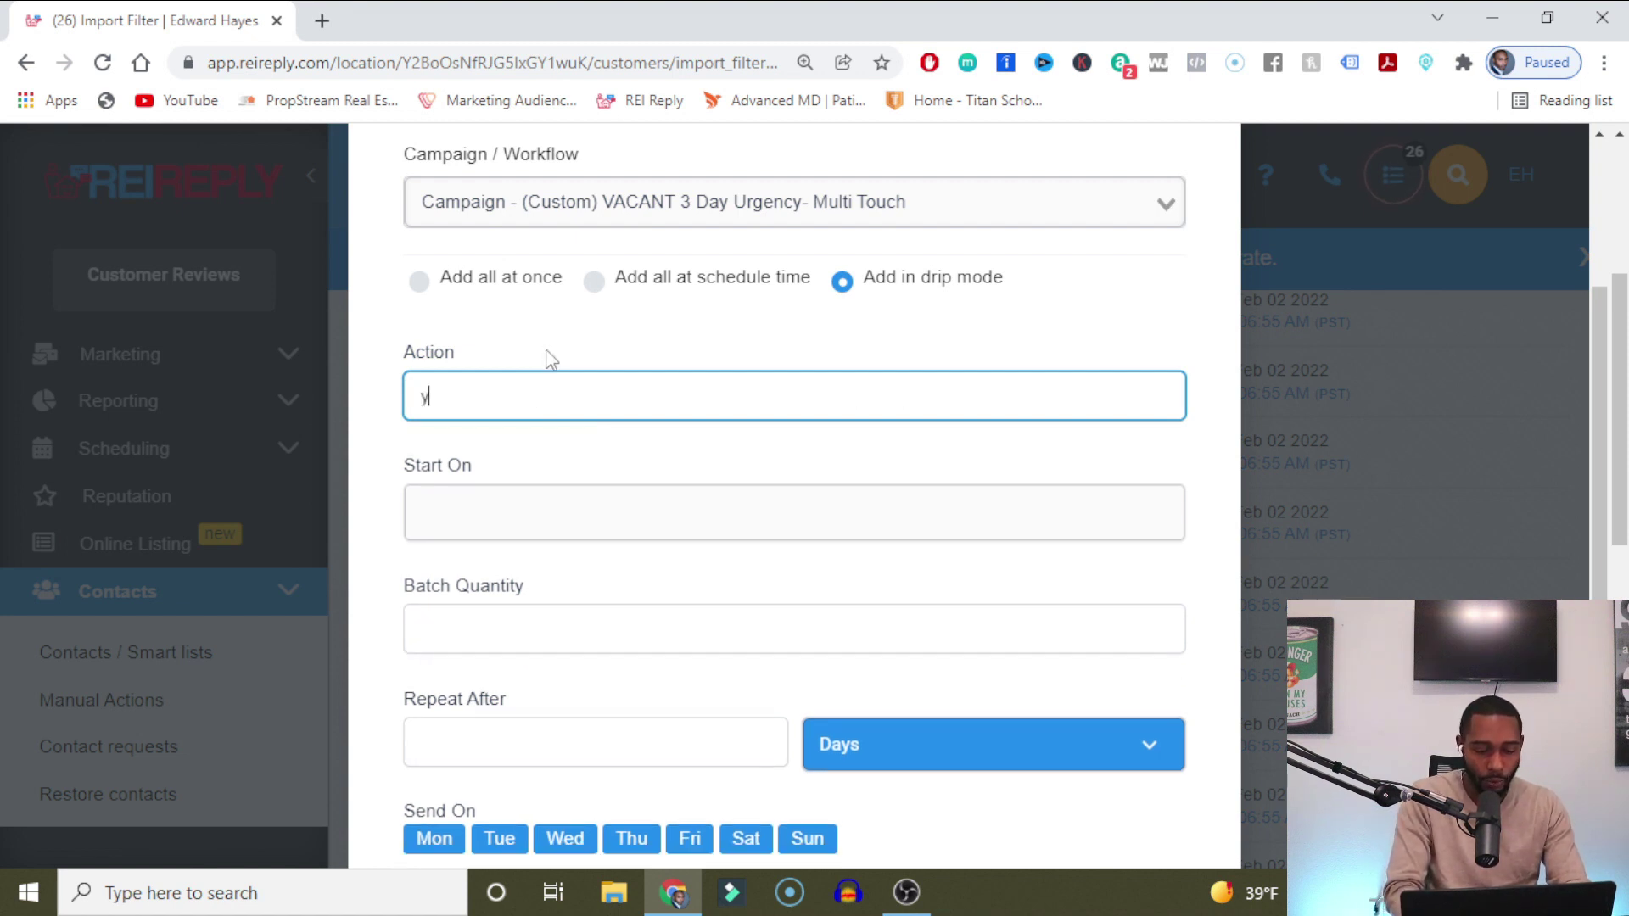
text(t test 1)
Set the drip start date to Feb 7 at 09:00.
click(586, 499)
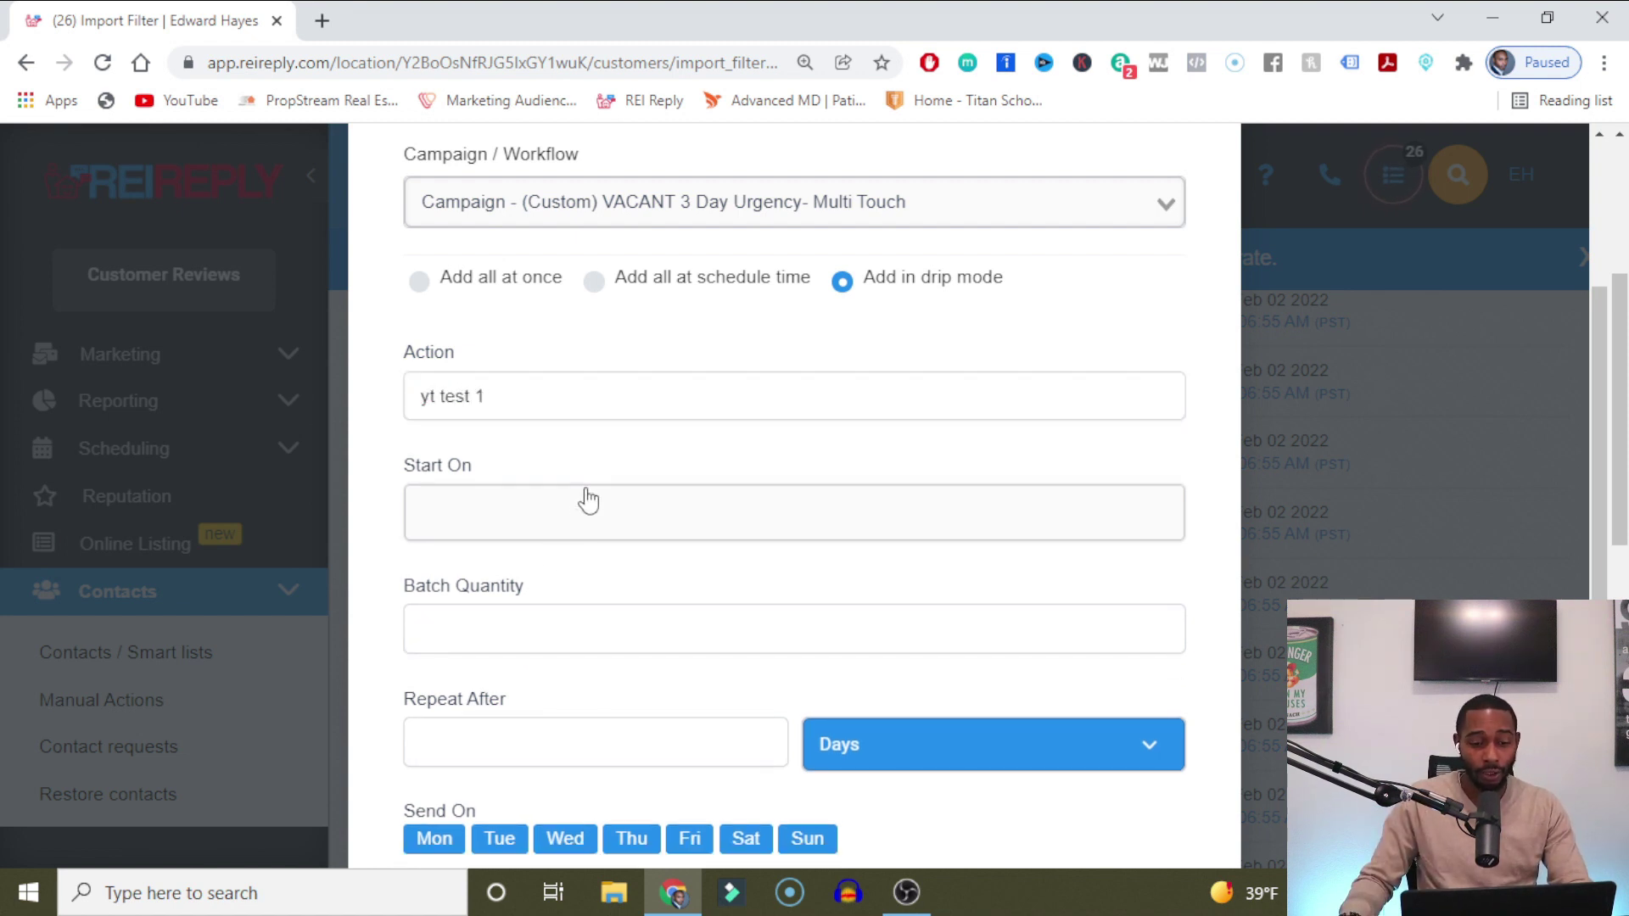
scroll(630, 642, down, 4)
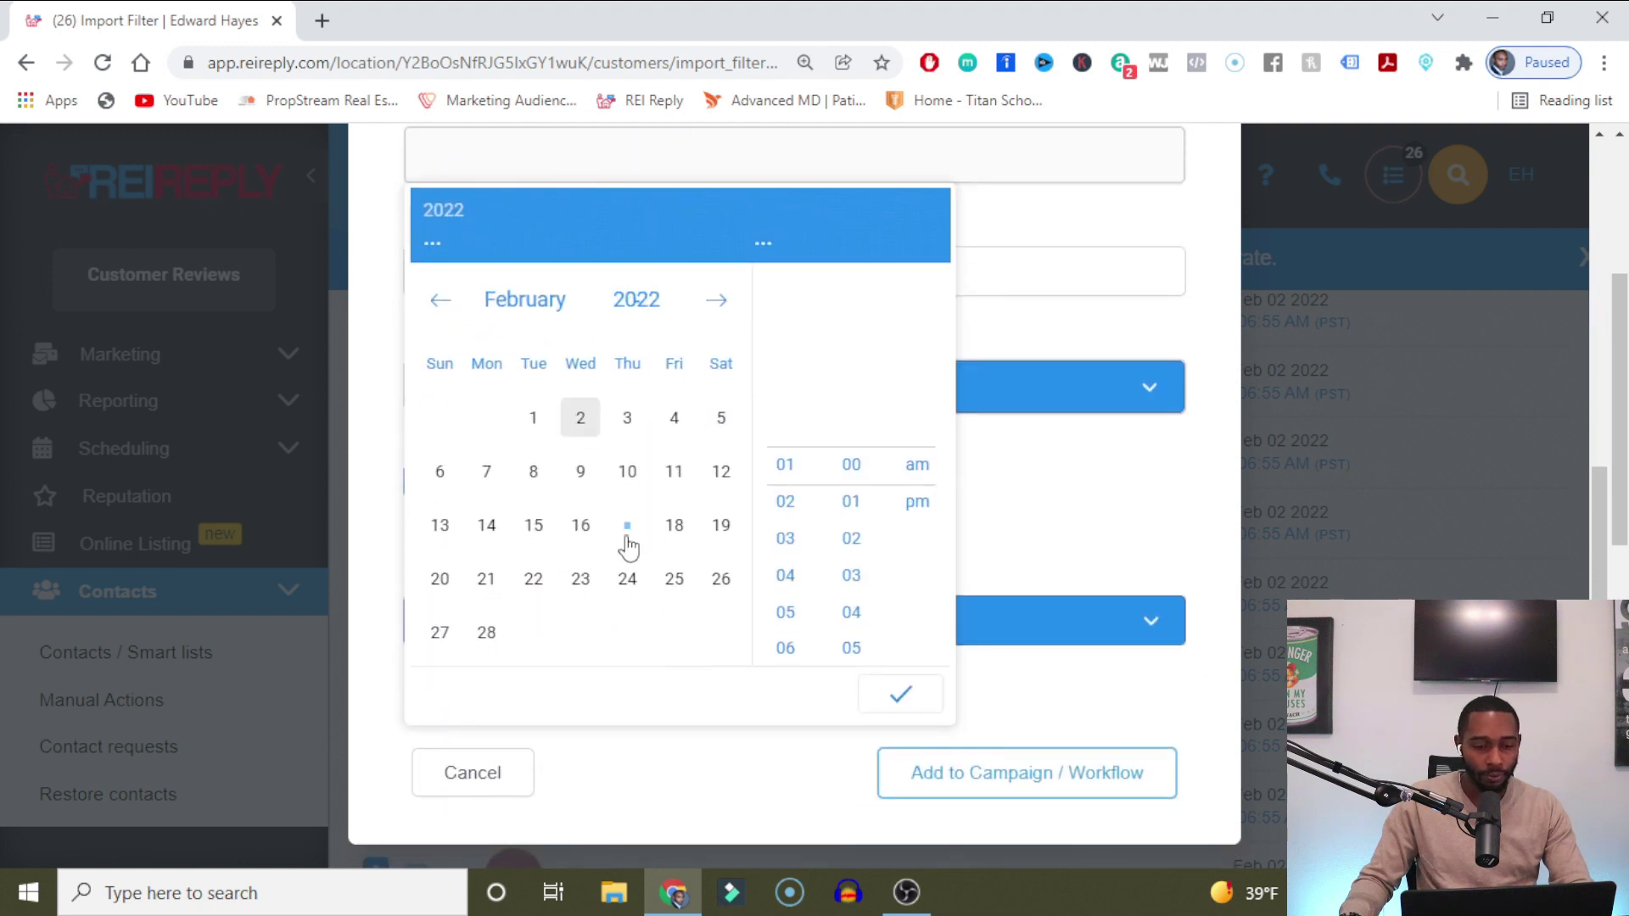
click(486, 471)
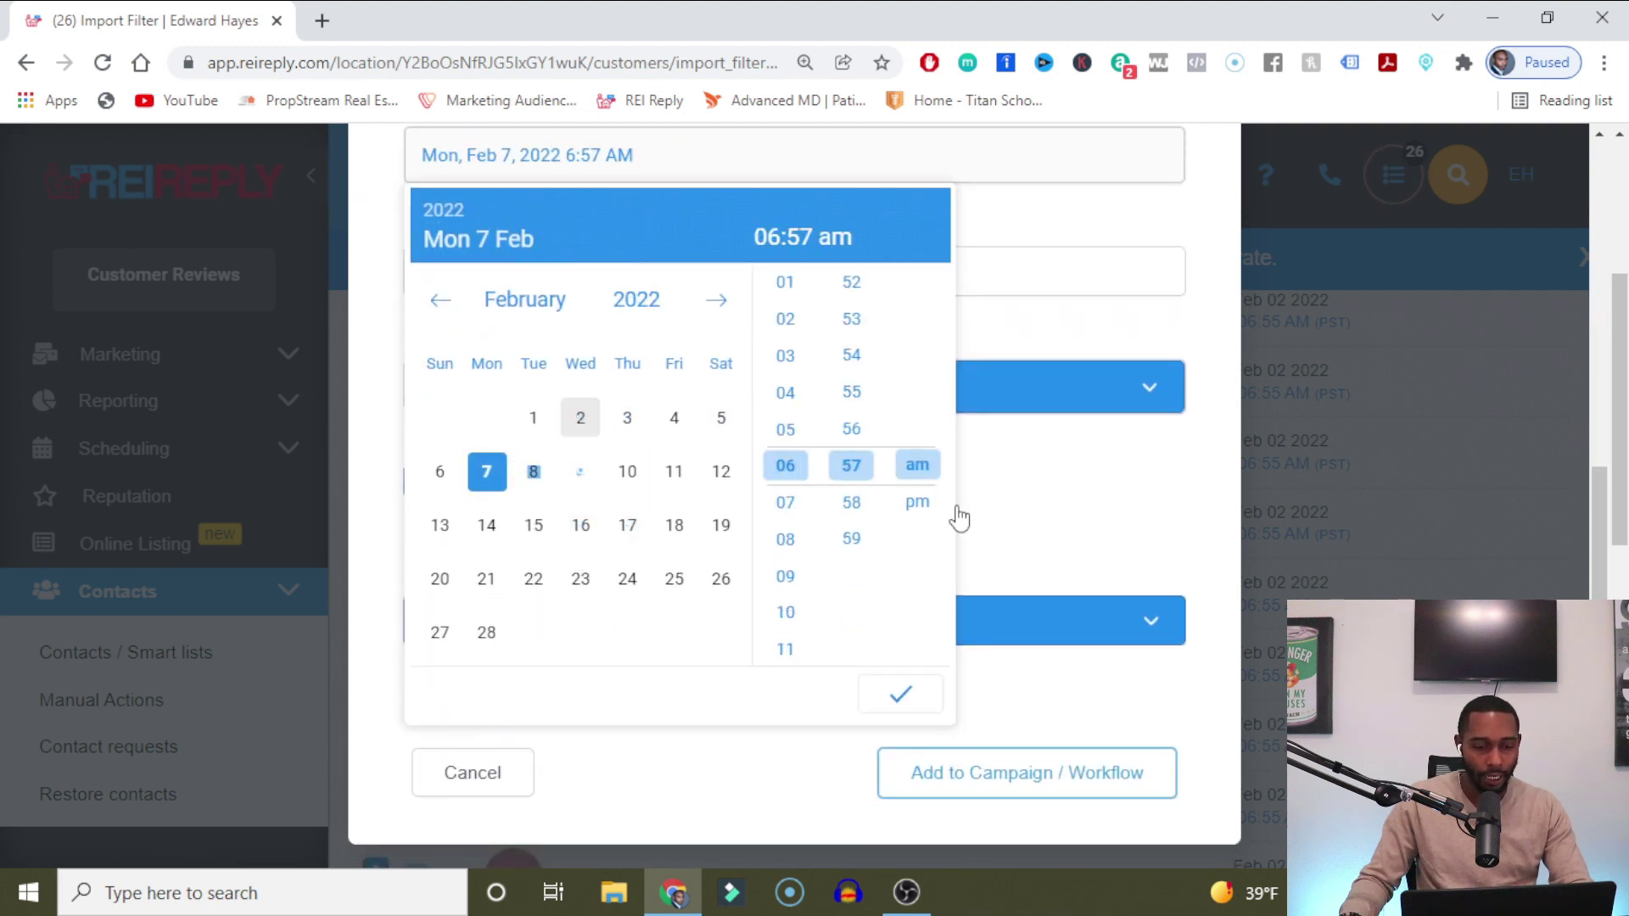
click(785, 576)
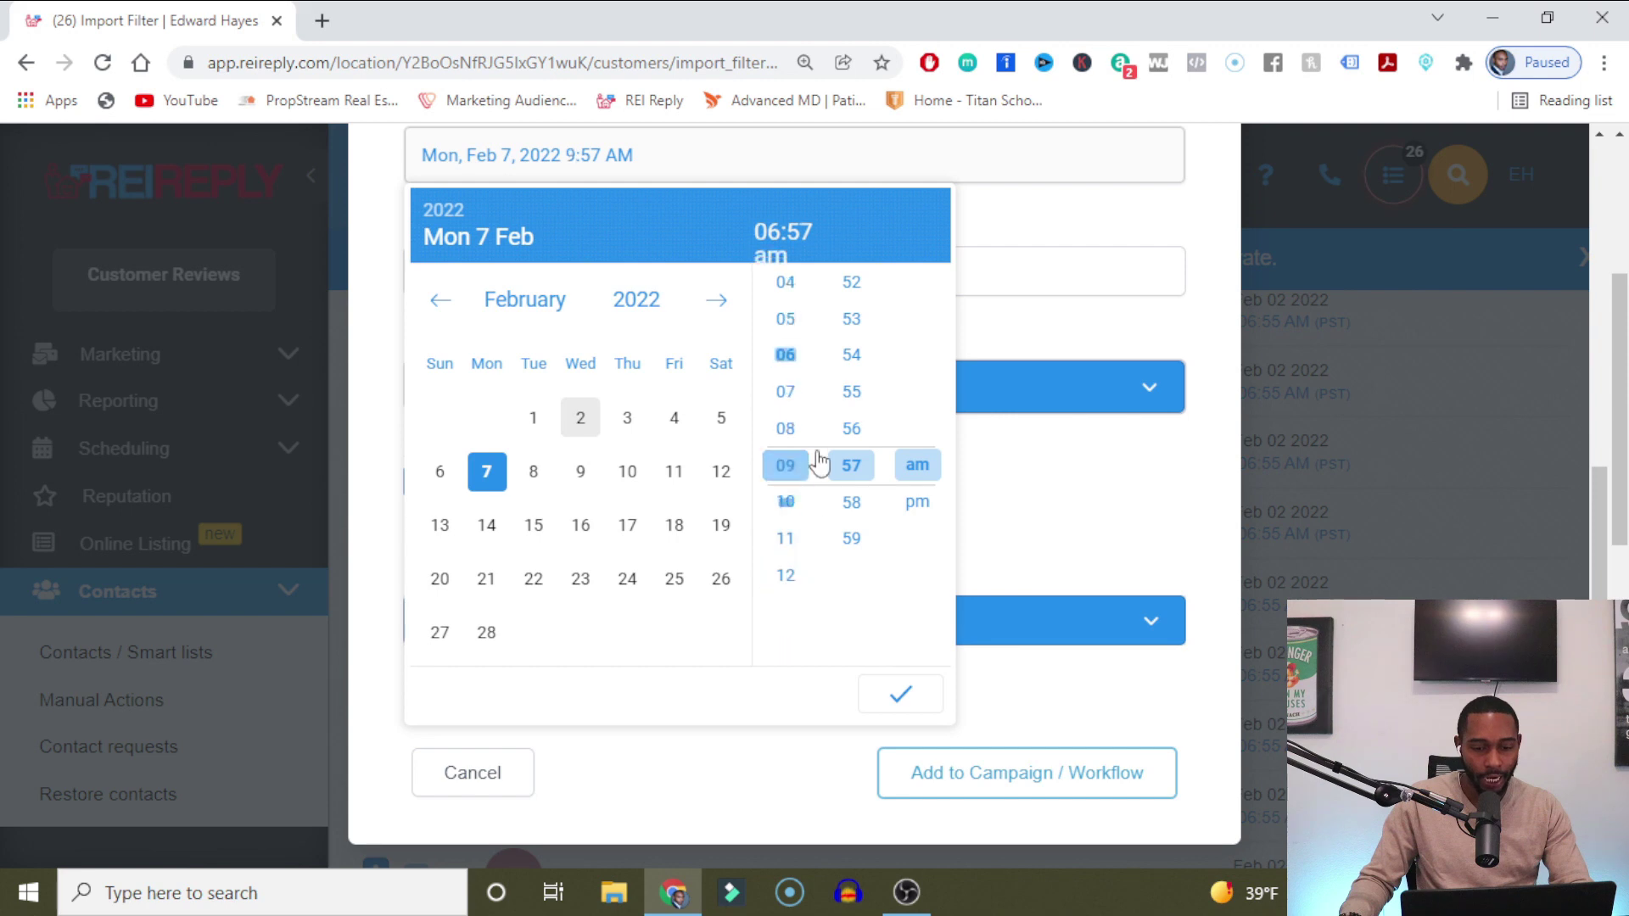
scroll(851, 382, up, 10)
click(851, 319)
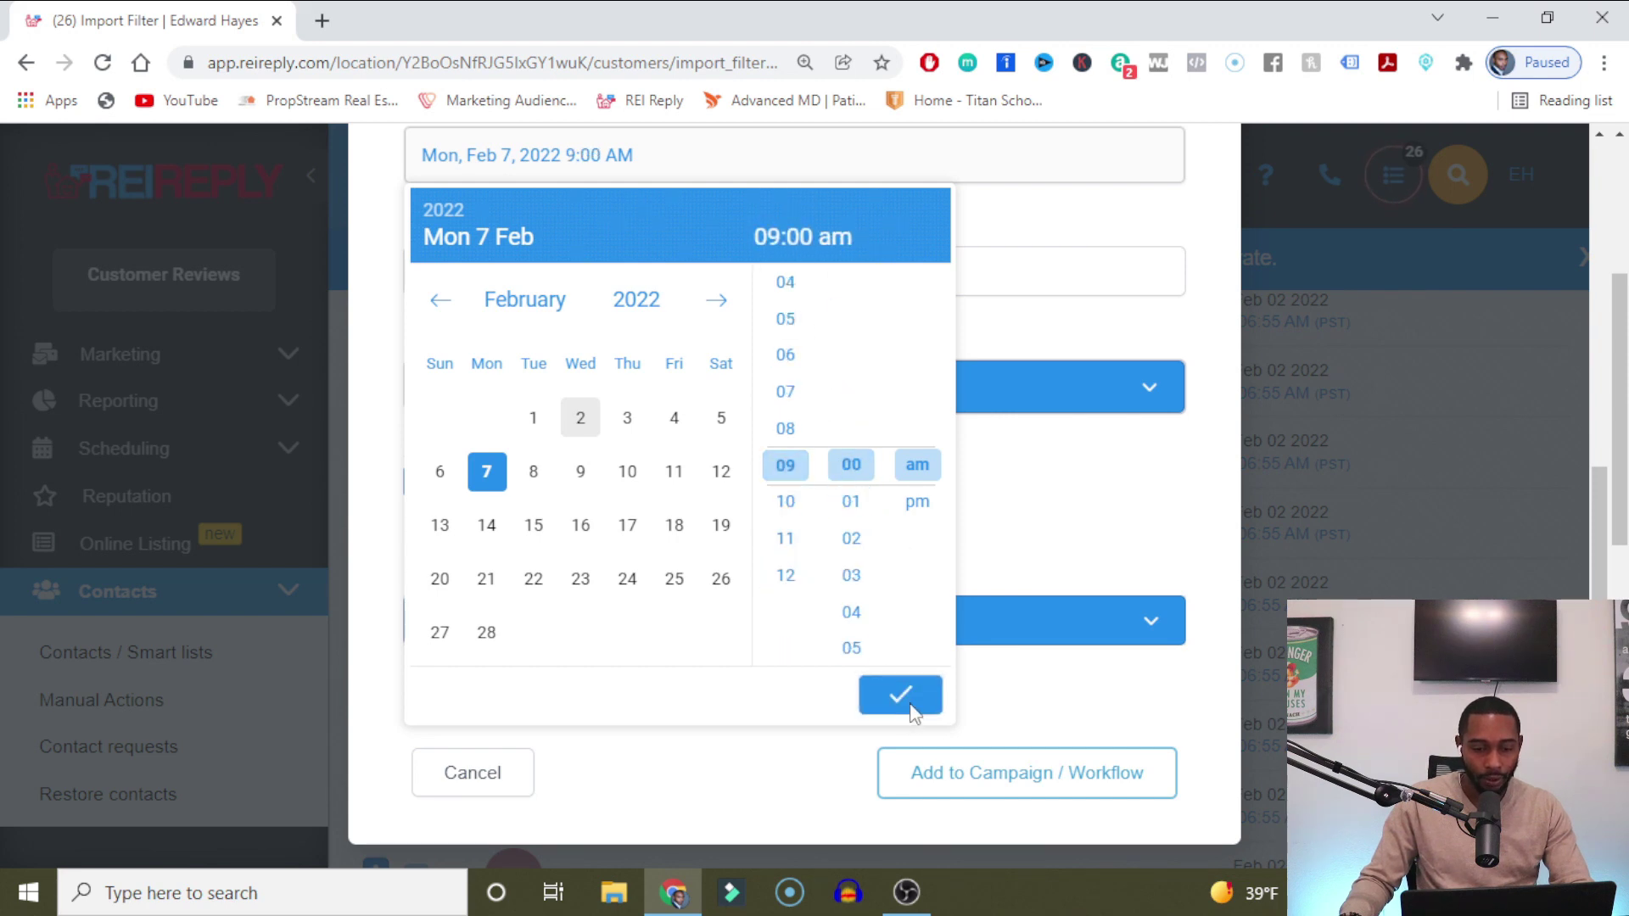
click(900, 694)
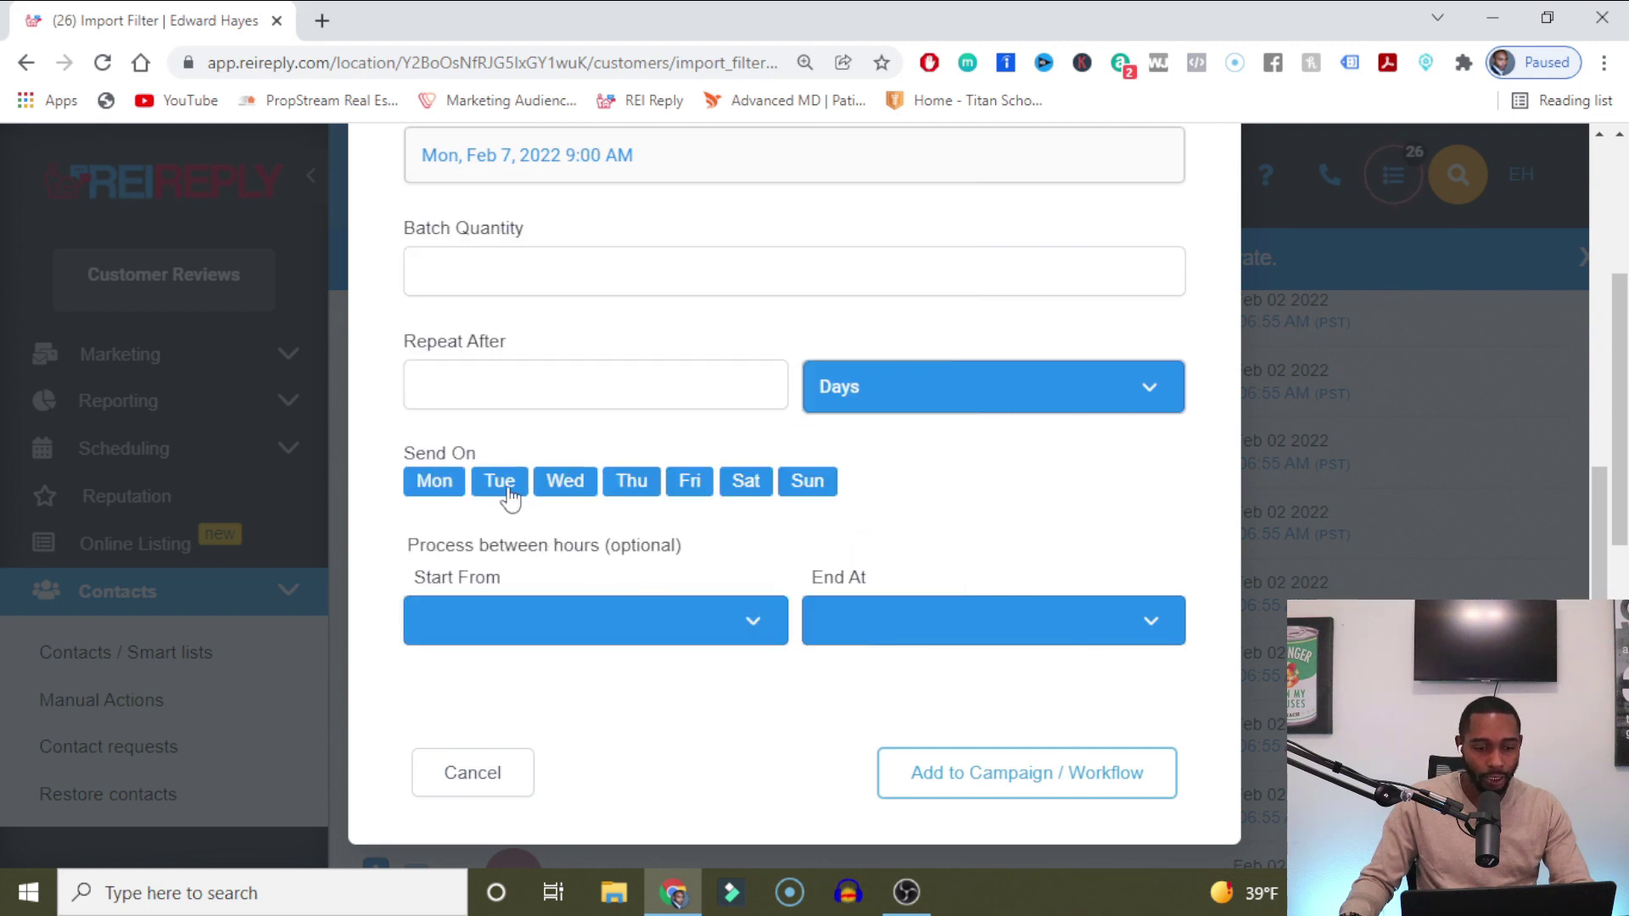
Set batch quantity 50, repeat every 60 minutes, and exclude Sundays.
click(501, 268)
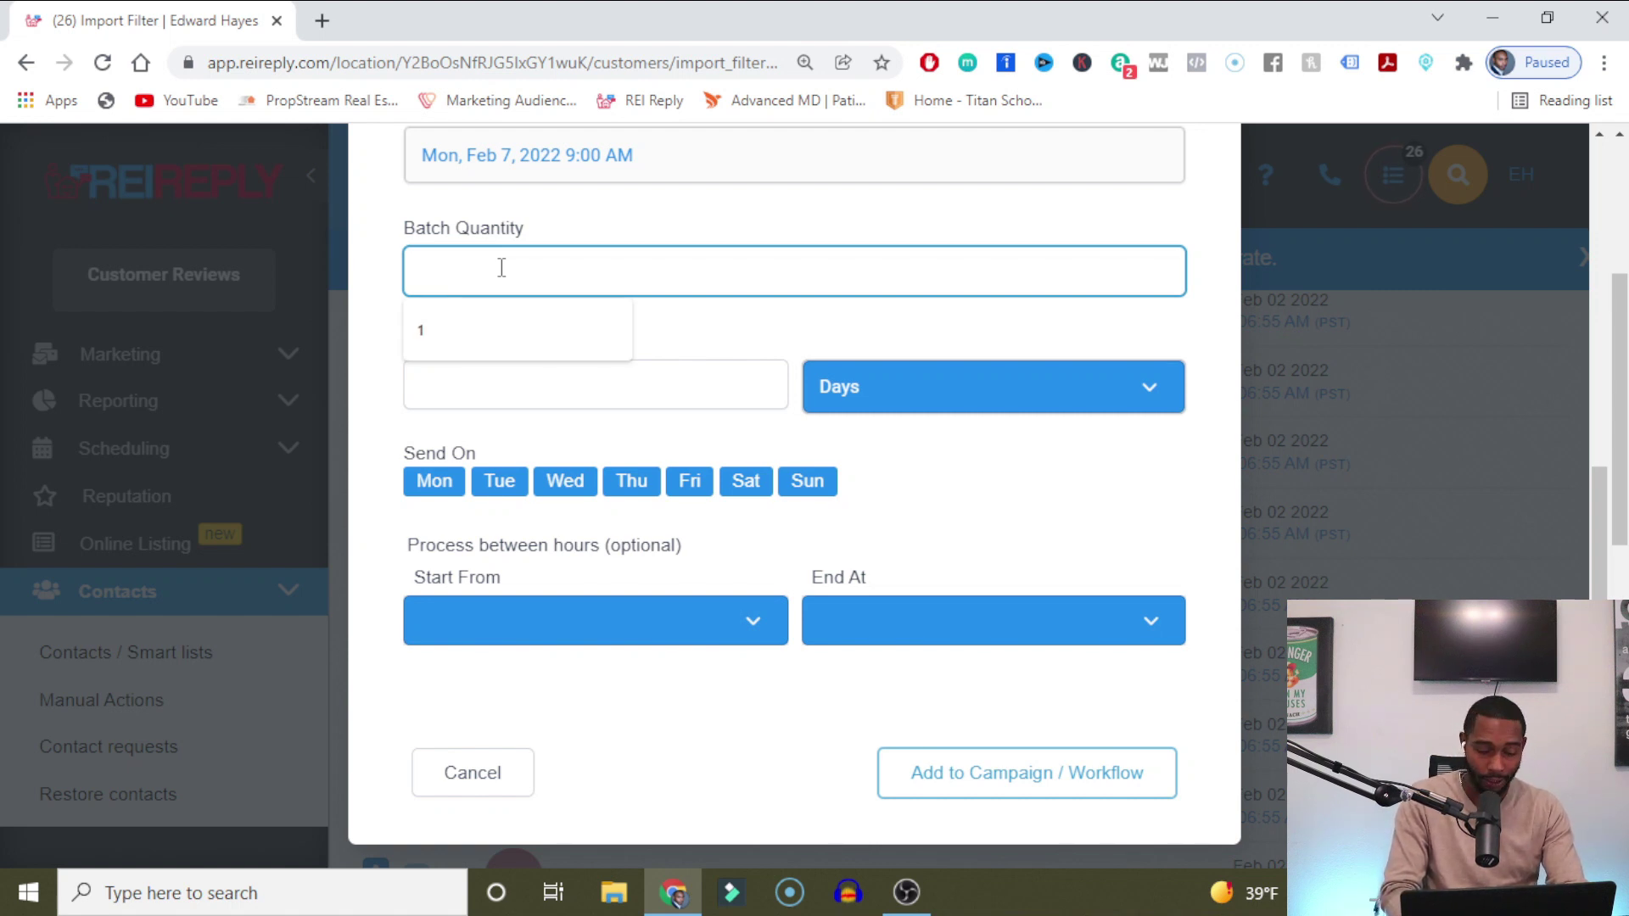
text(50)
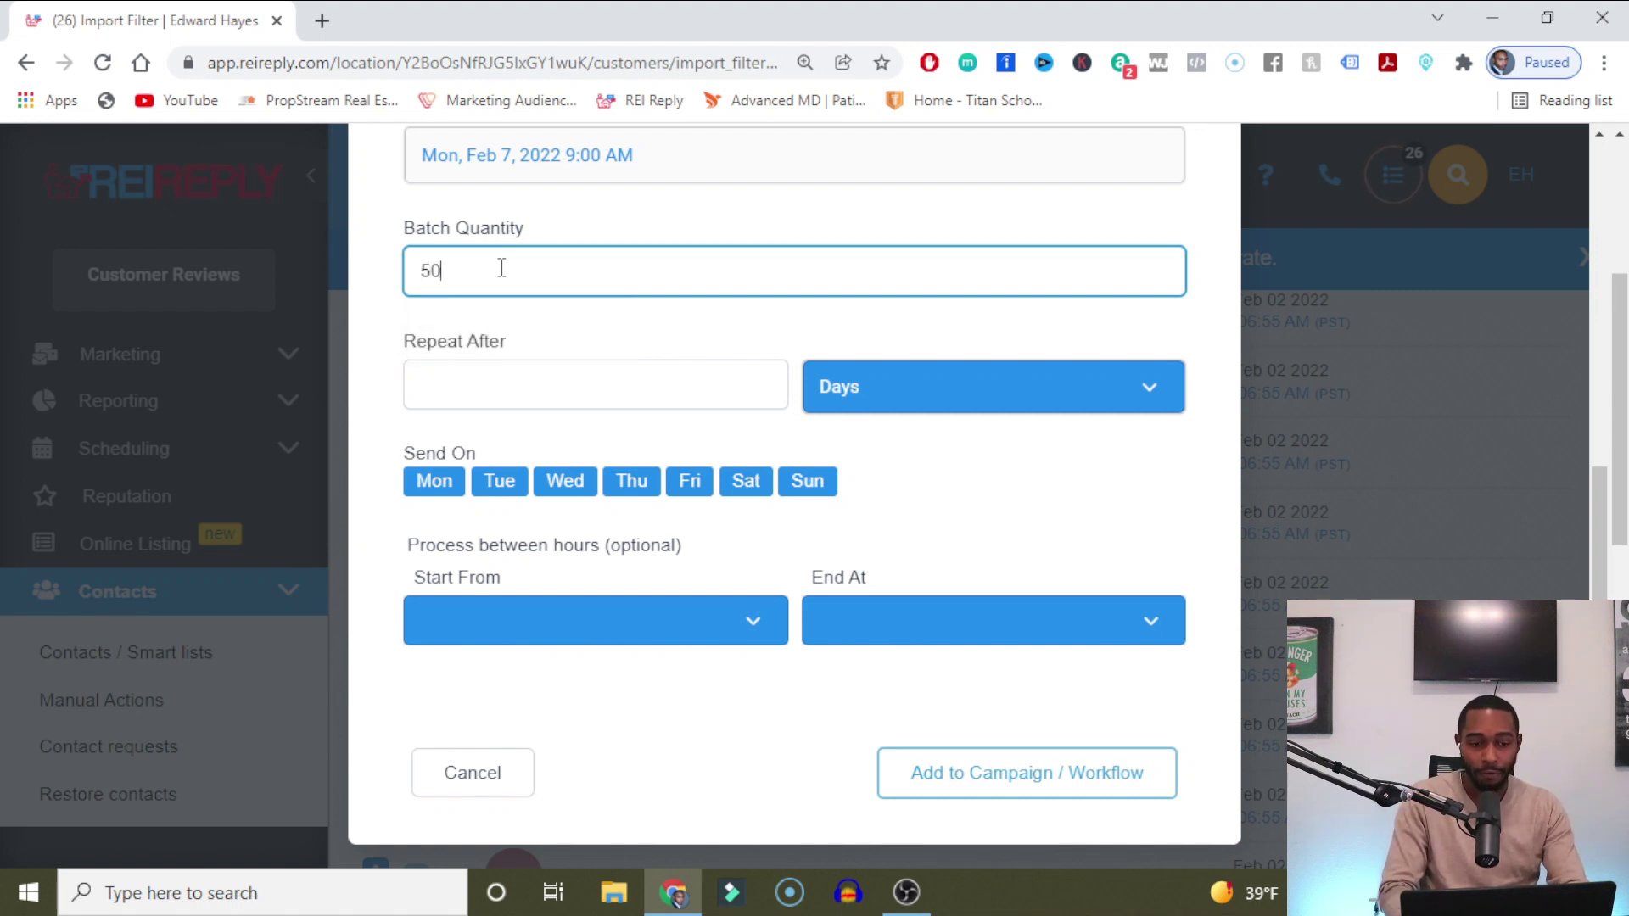
click(580, 402)
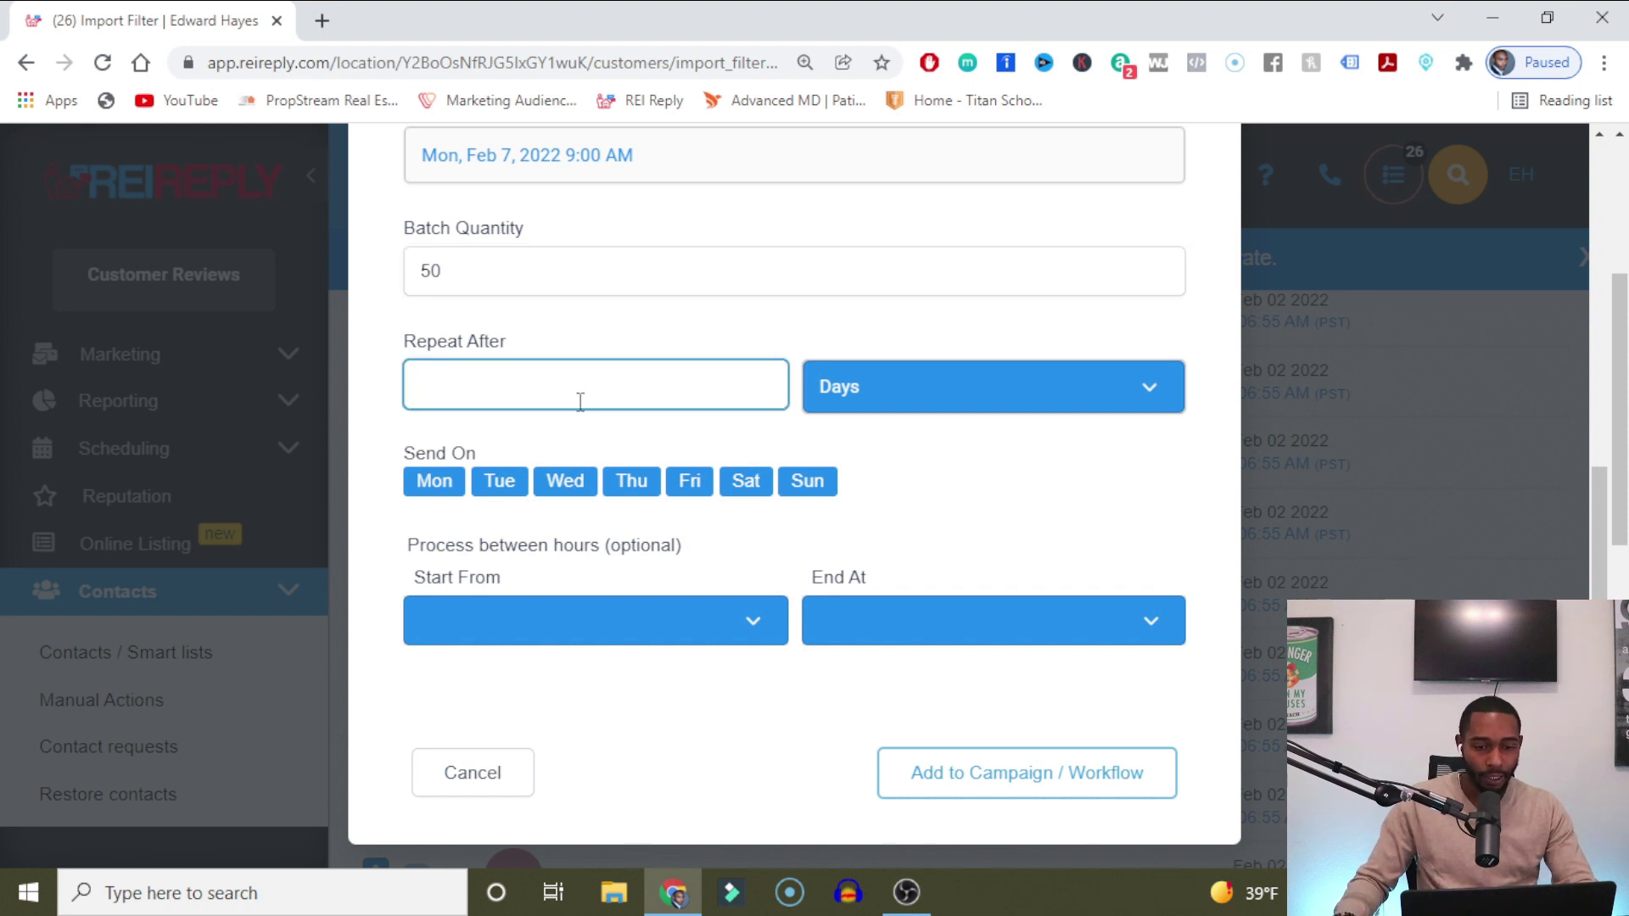
text(60)
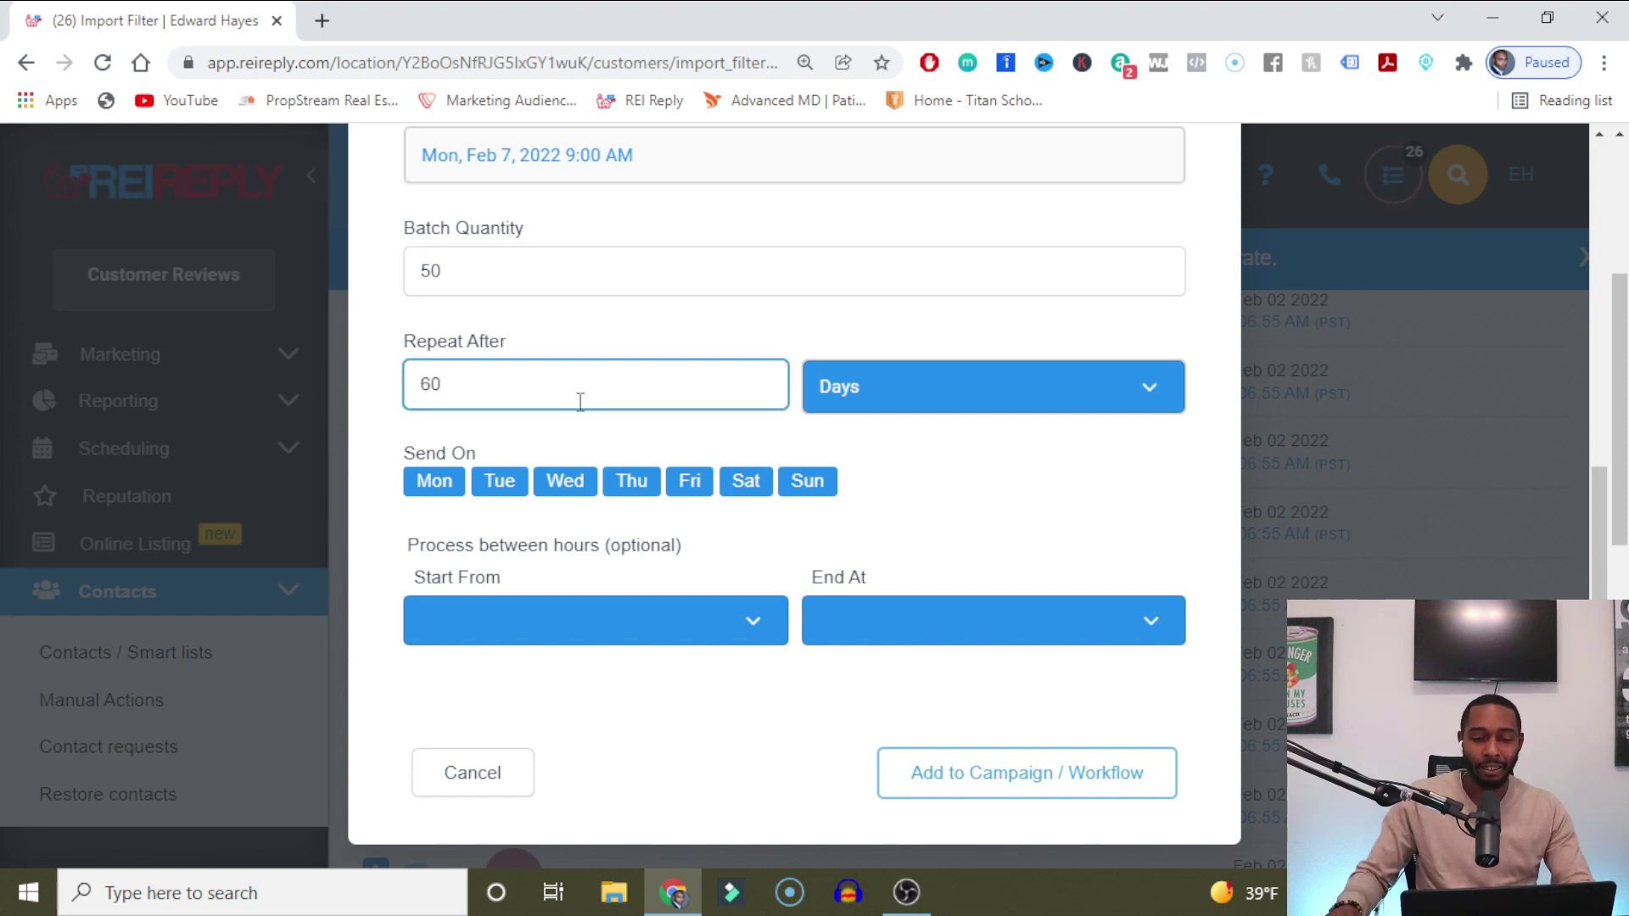
click(904, 407)
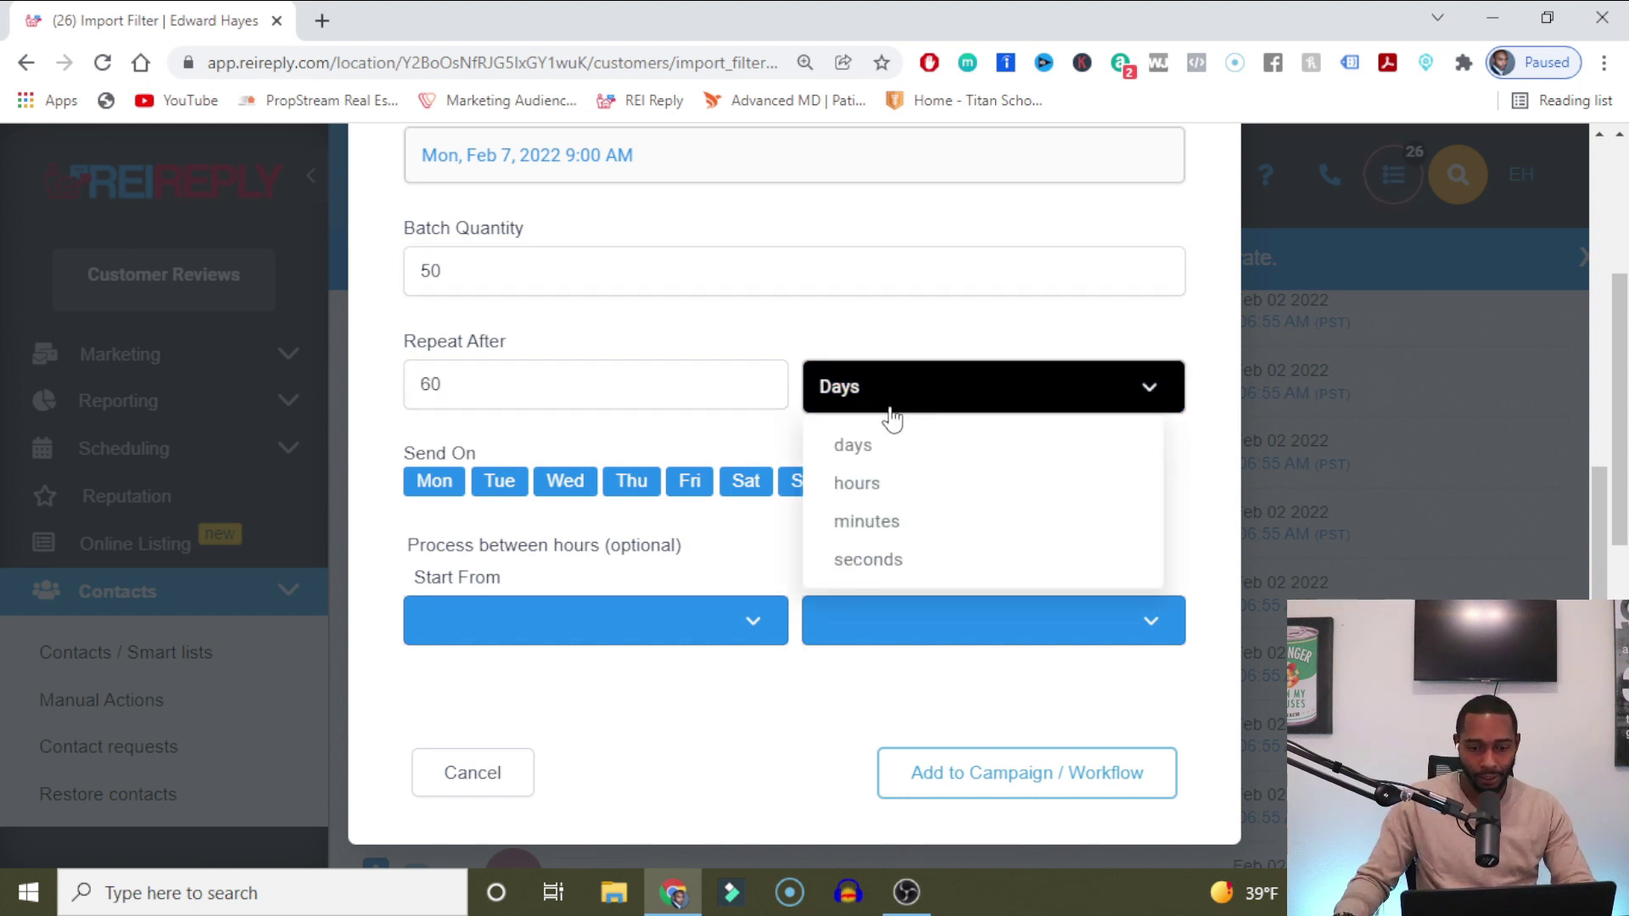
click(874, 521)
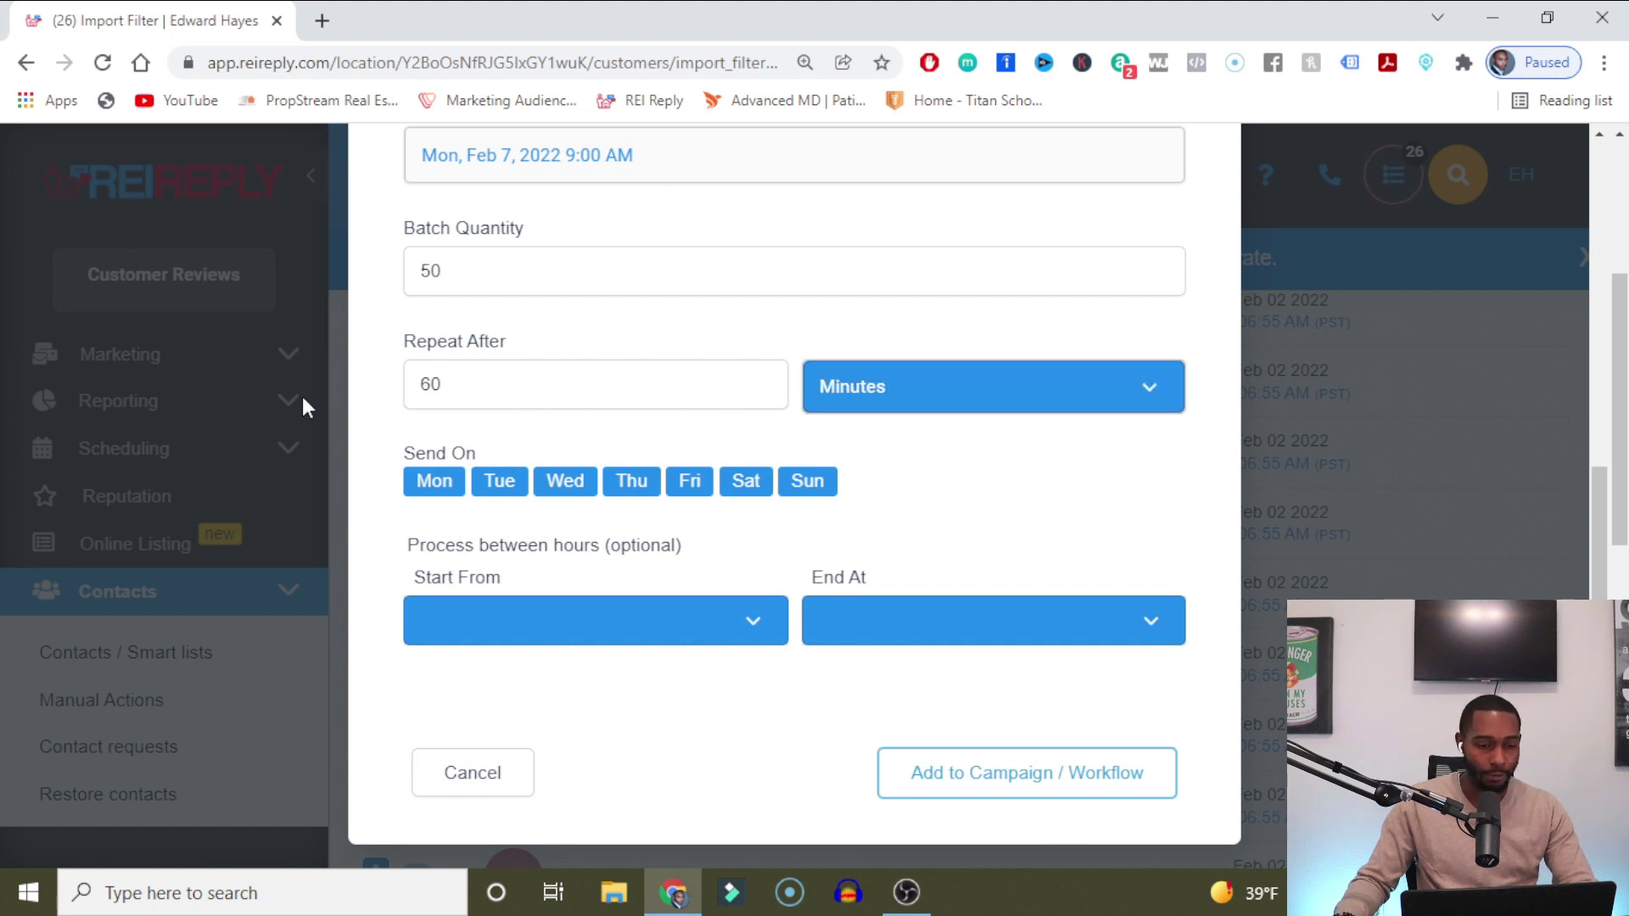
click(815, 481)
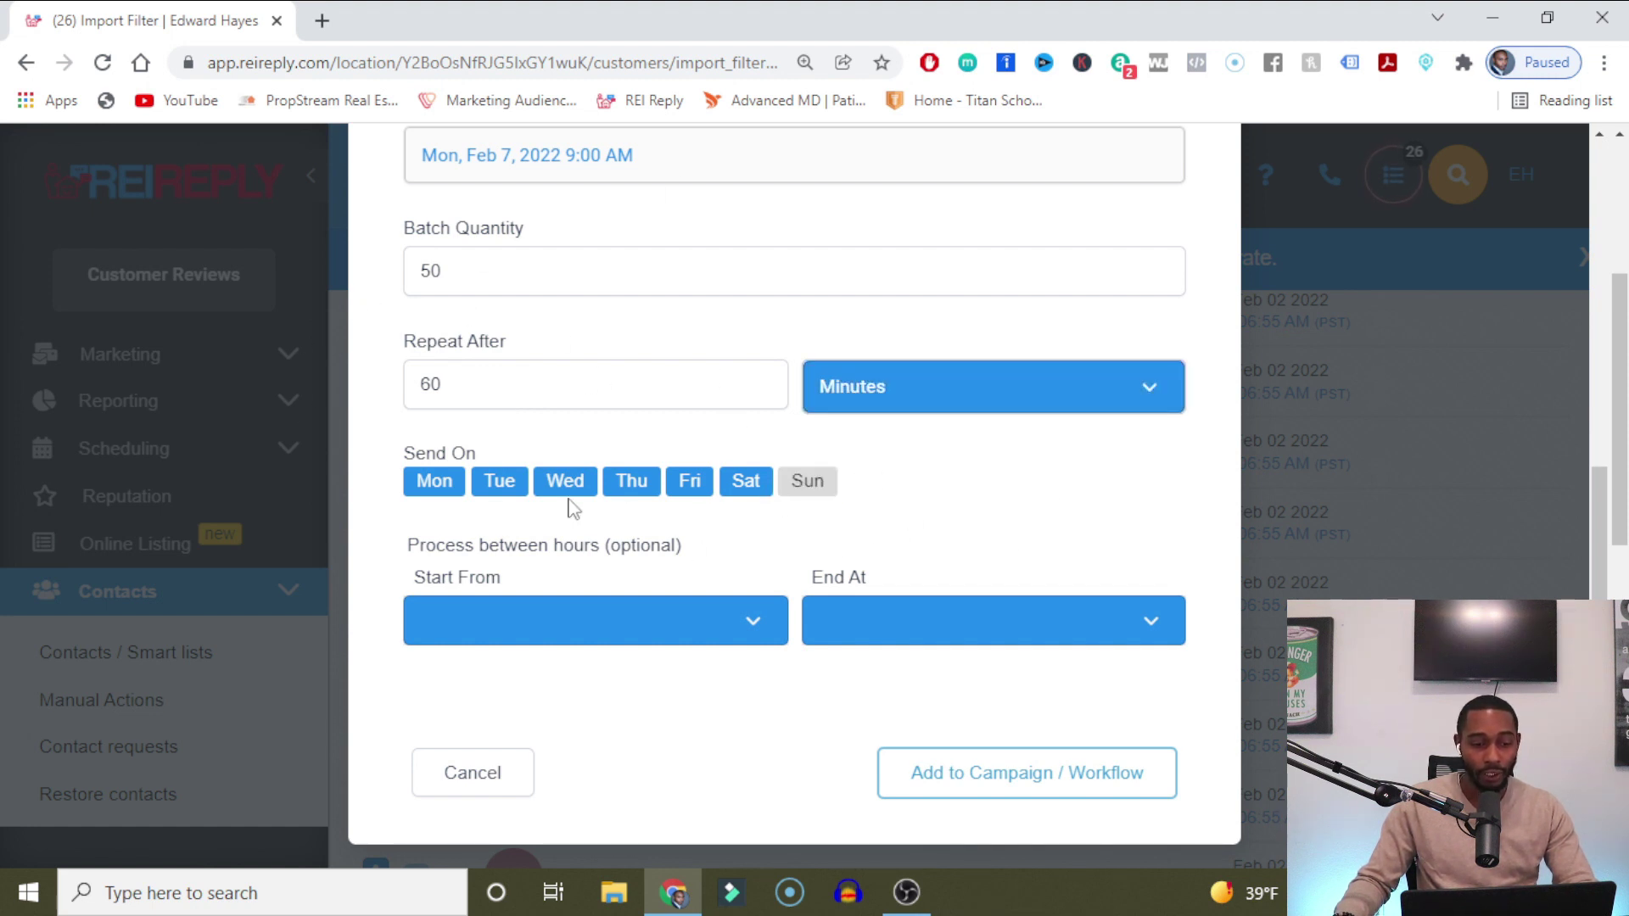
Set processing hours to 11:00 am through 07:00 pm.
click(543, 621)
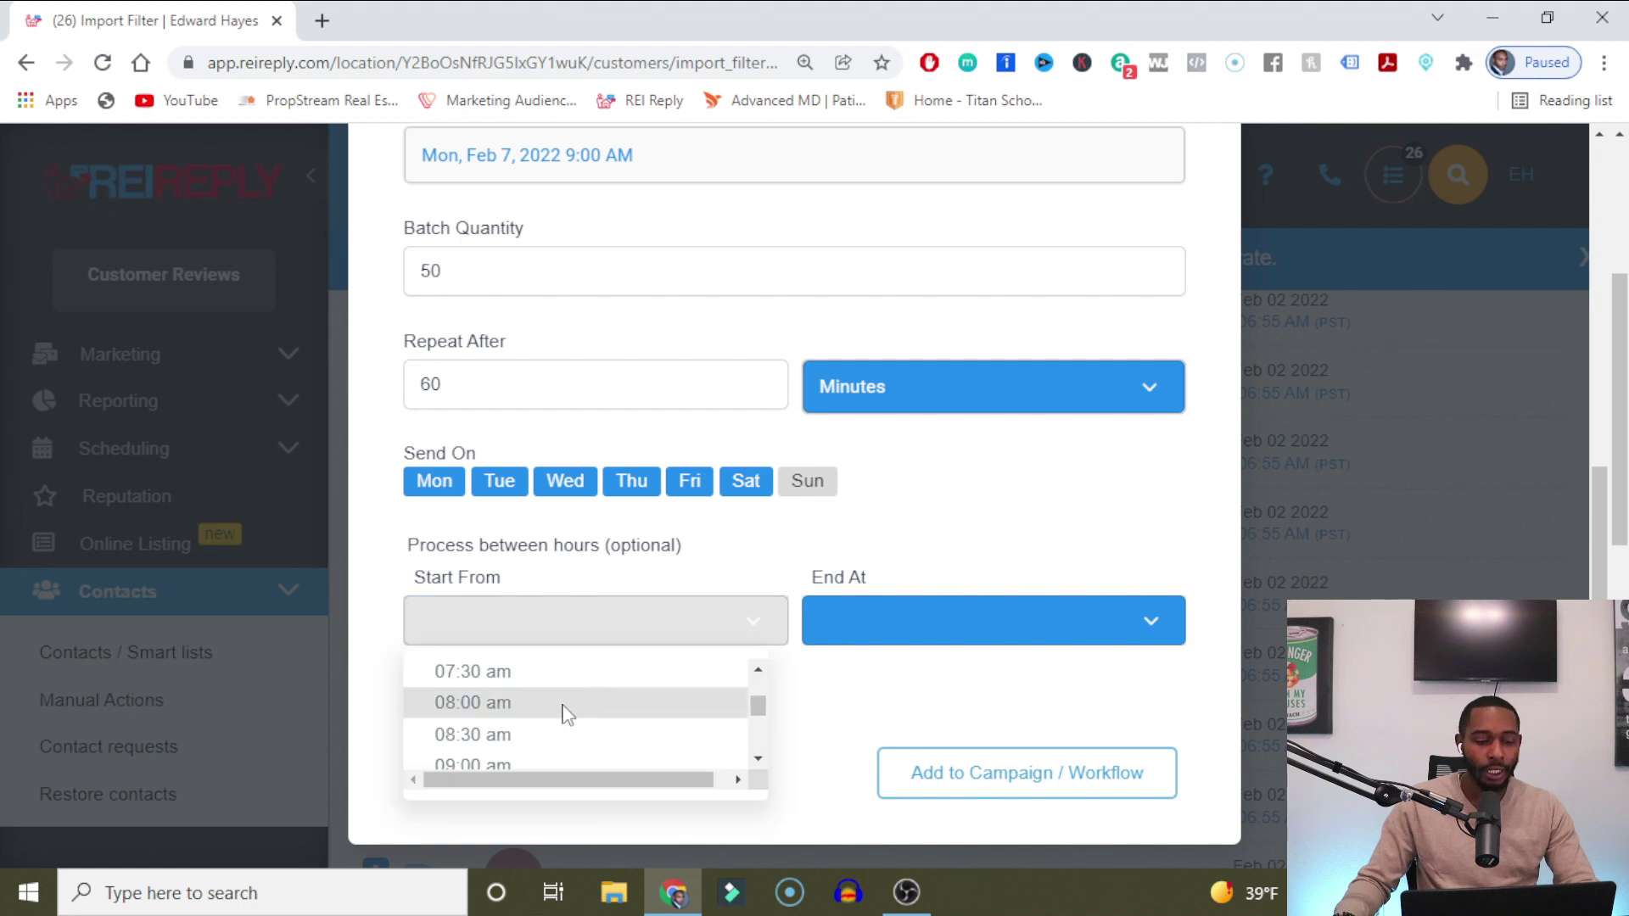
click(557, 765)
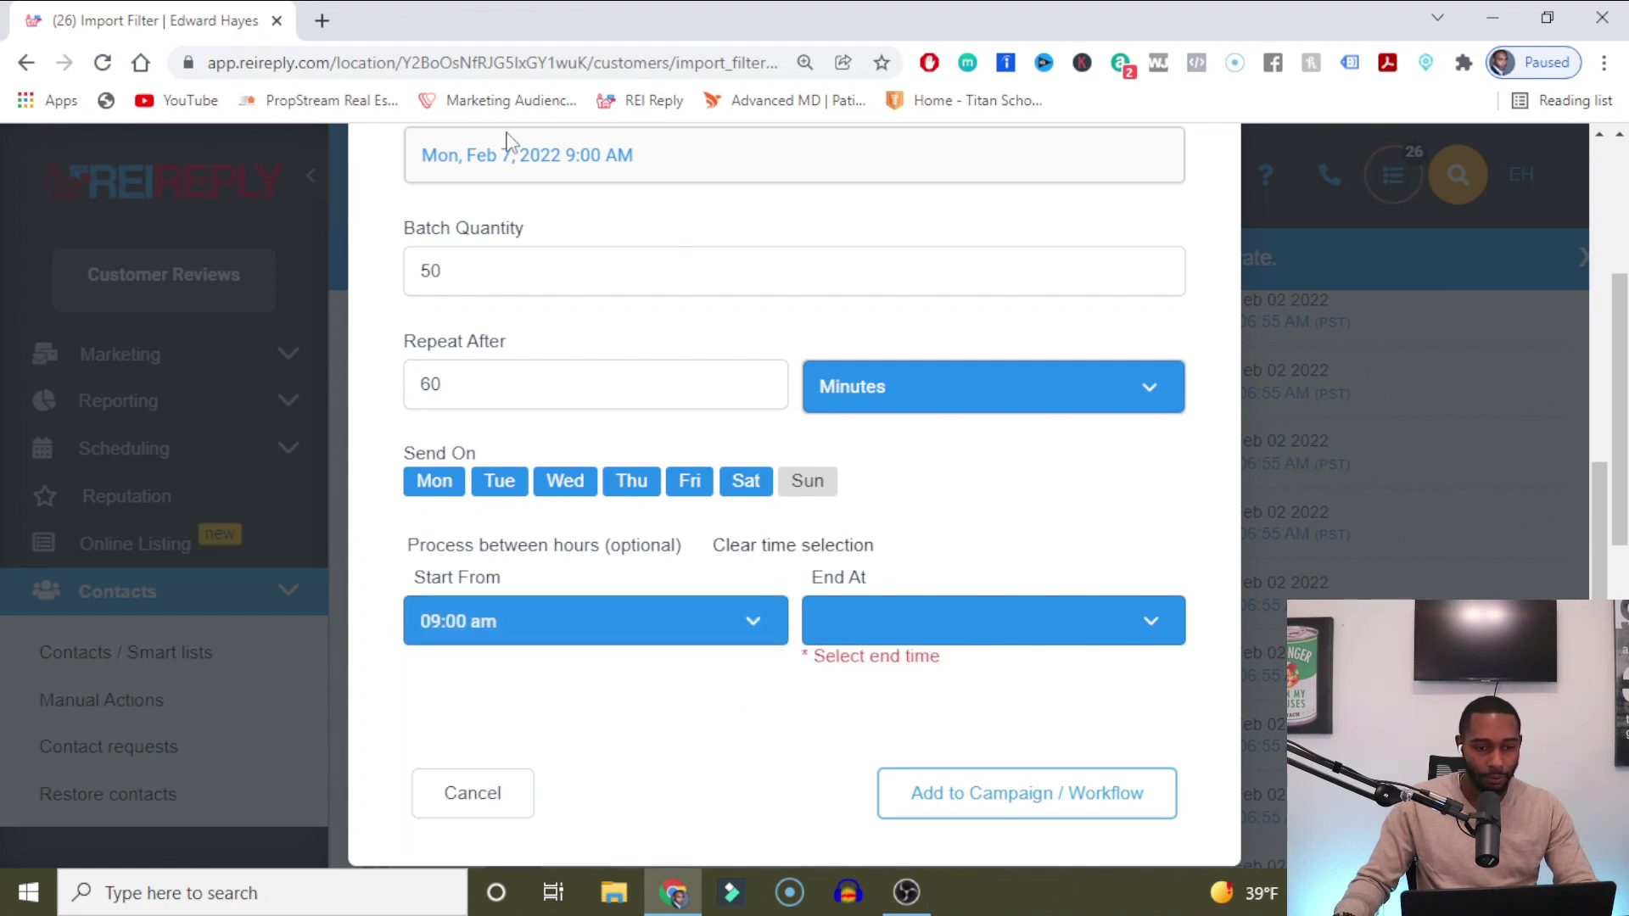
click(810, 621)
click(729, 621)
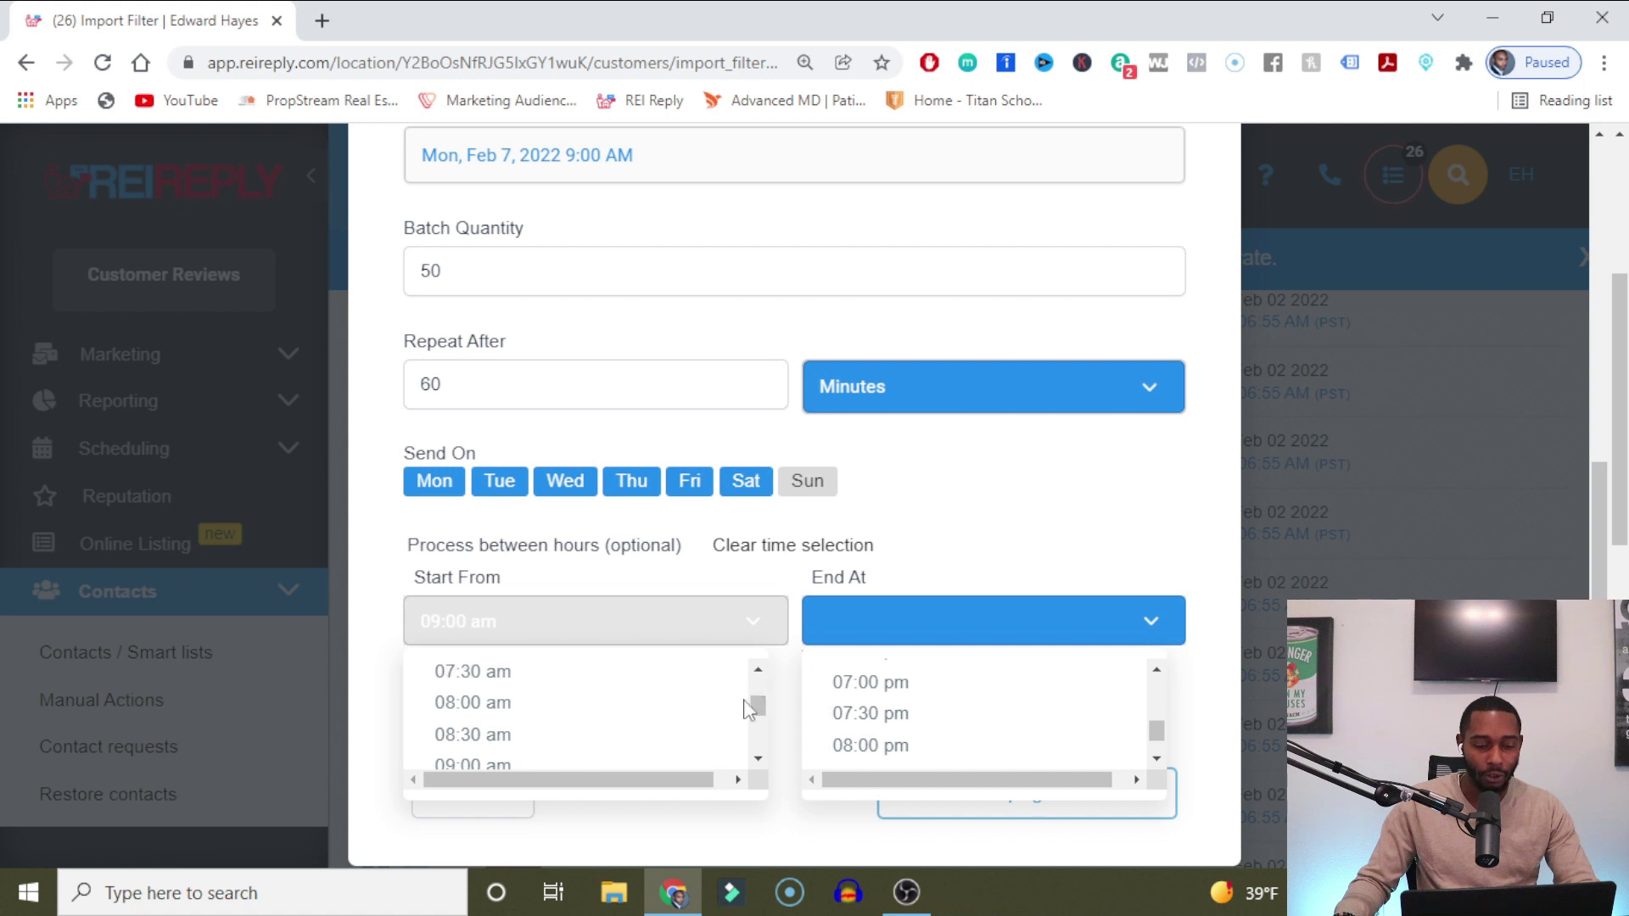
scroll(738, 709, down, 4)
scroll(735, 712, up, 2)
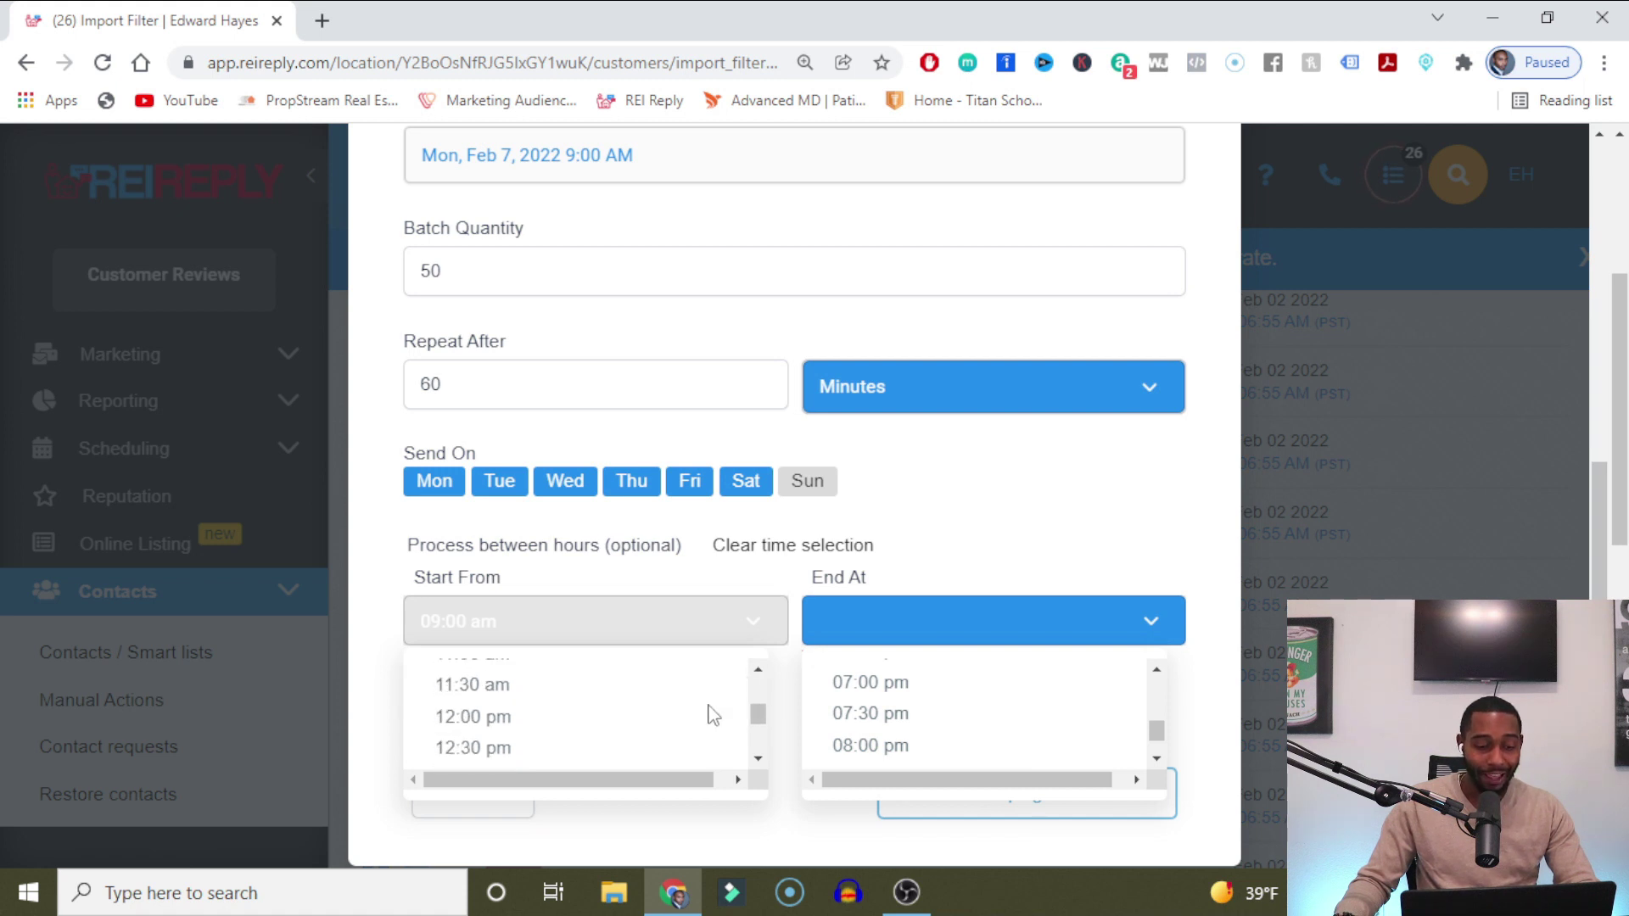
scroll(667, 703, up, 2)
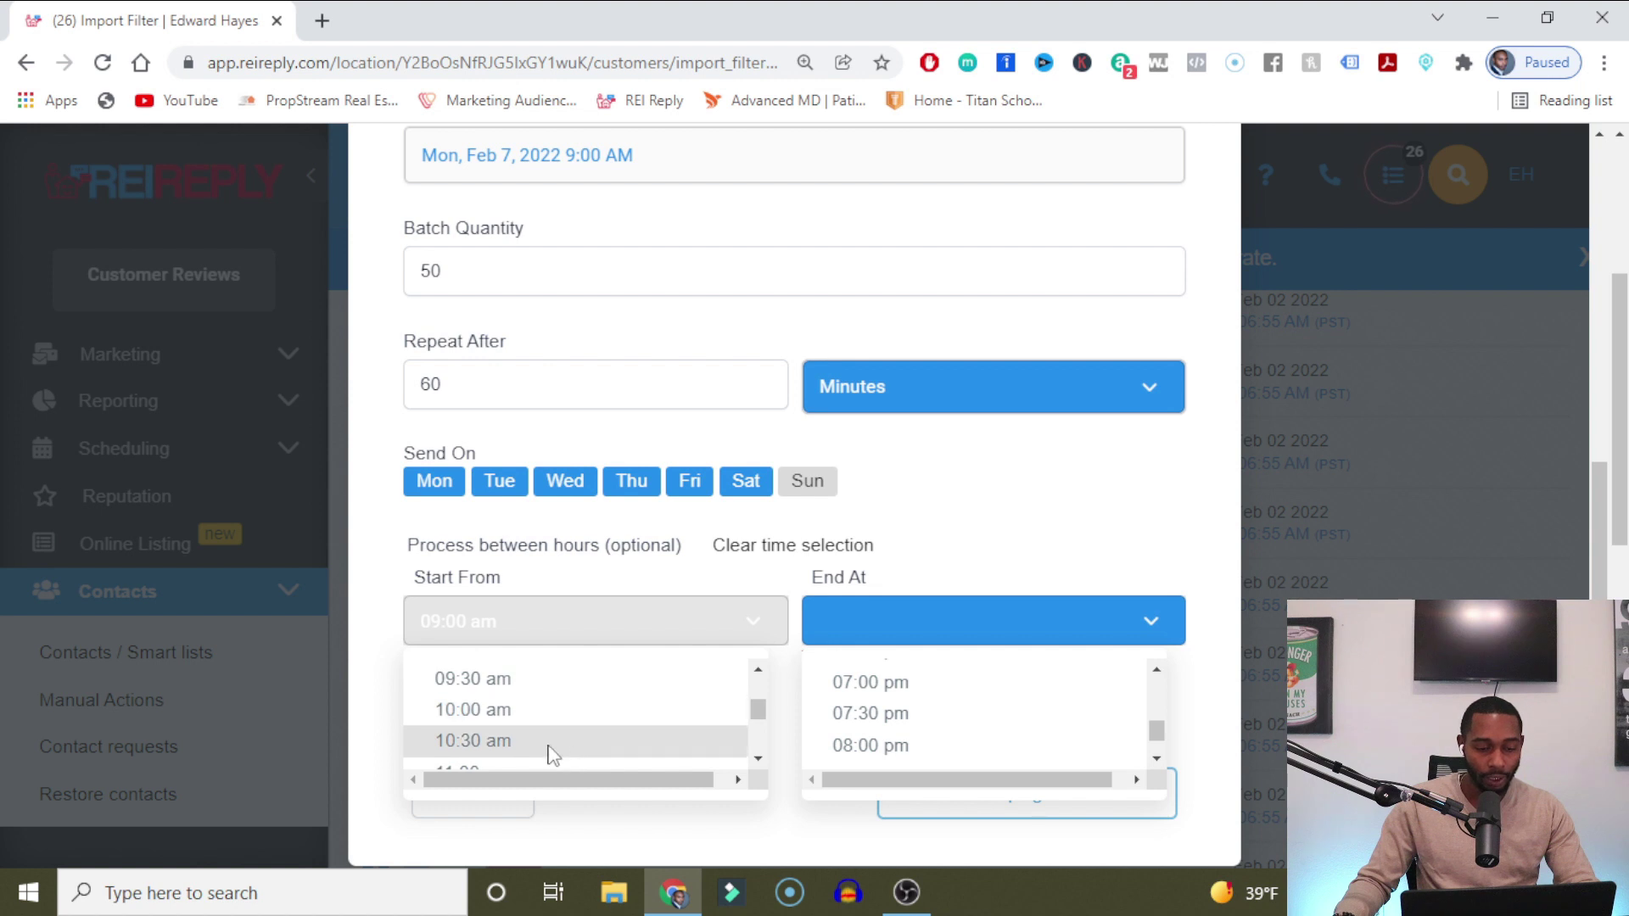
click(531, 766)
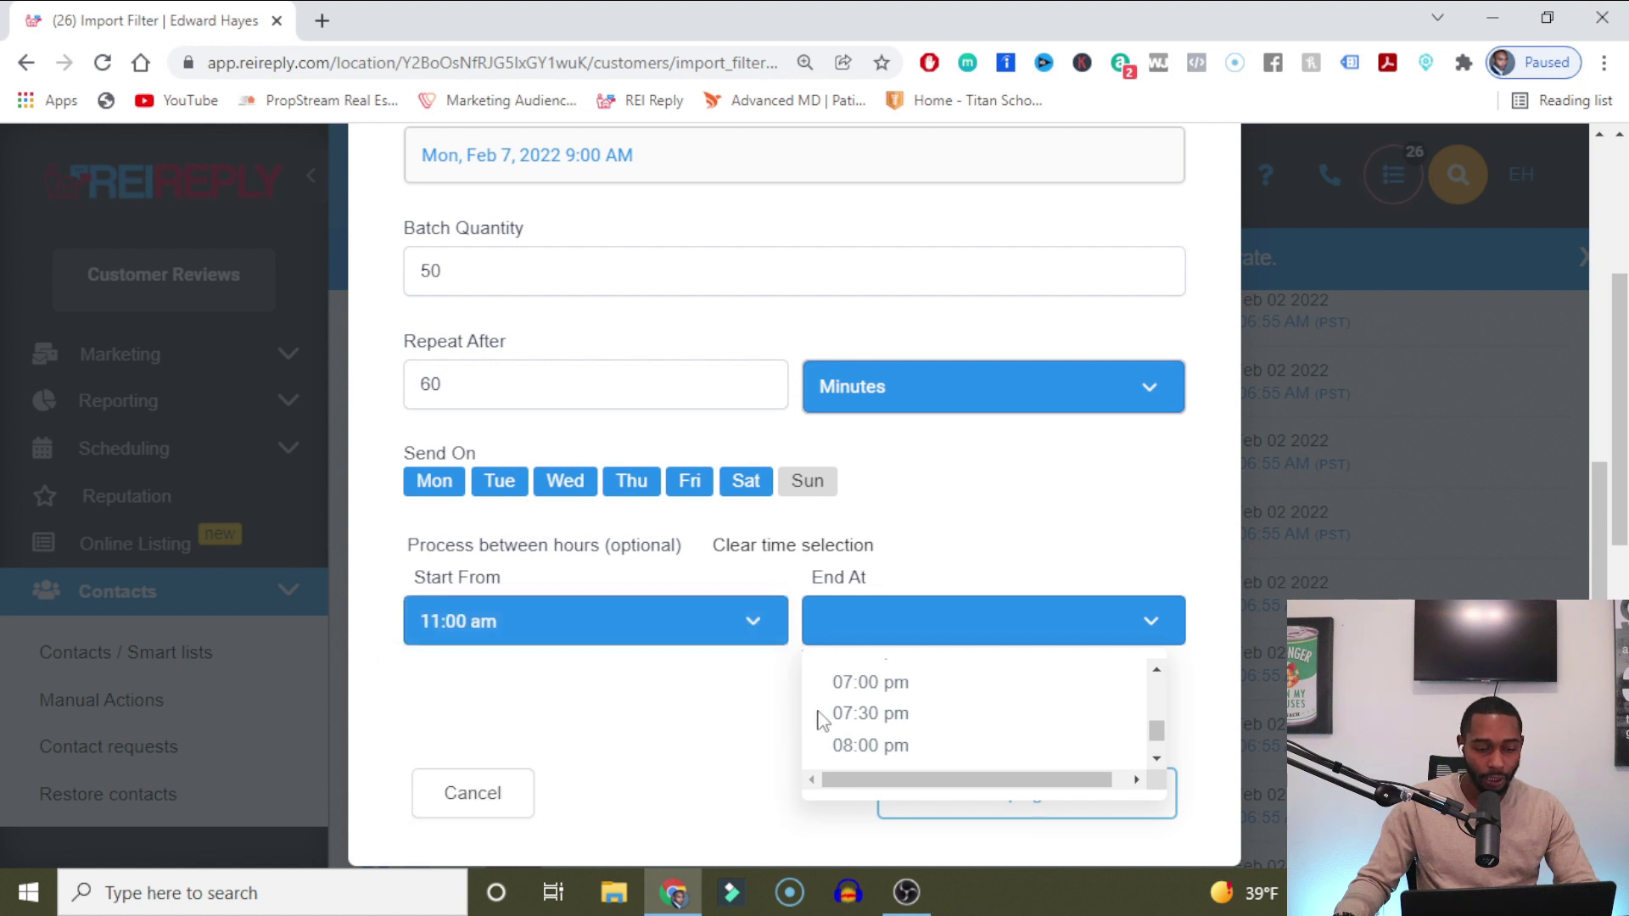
click(978, 691)
Change the Feb 7 start time to 11:00 AM.
scroll(829, 667, up, 2)
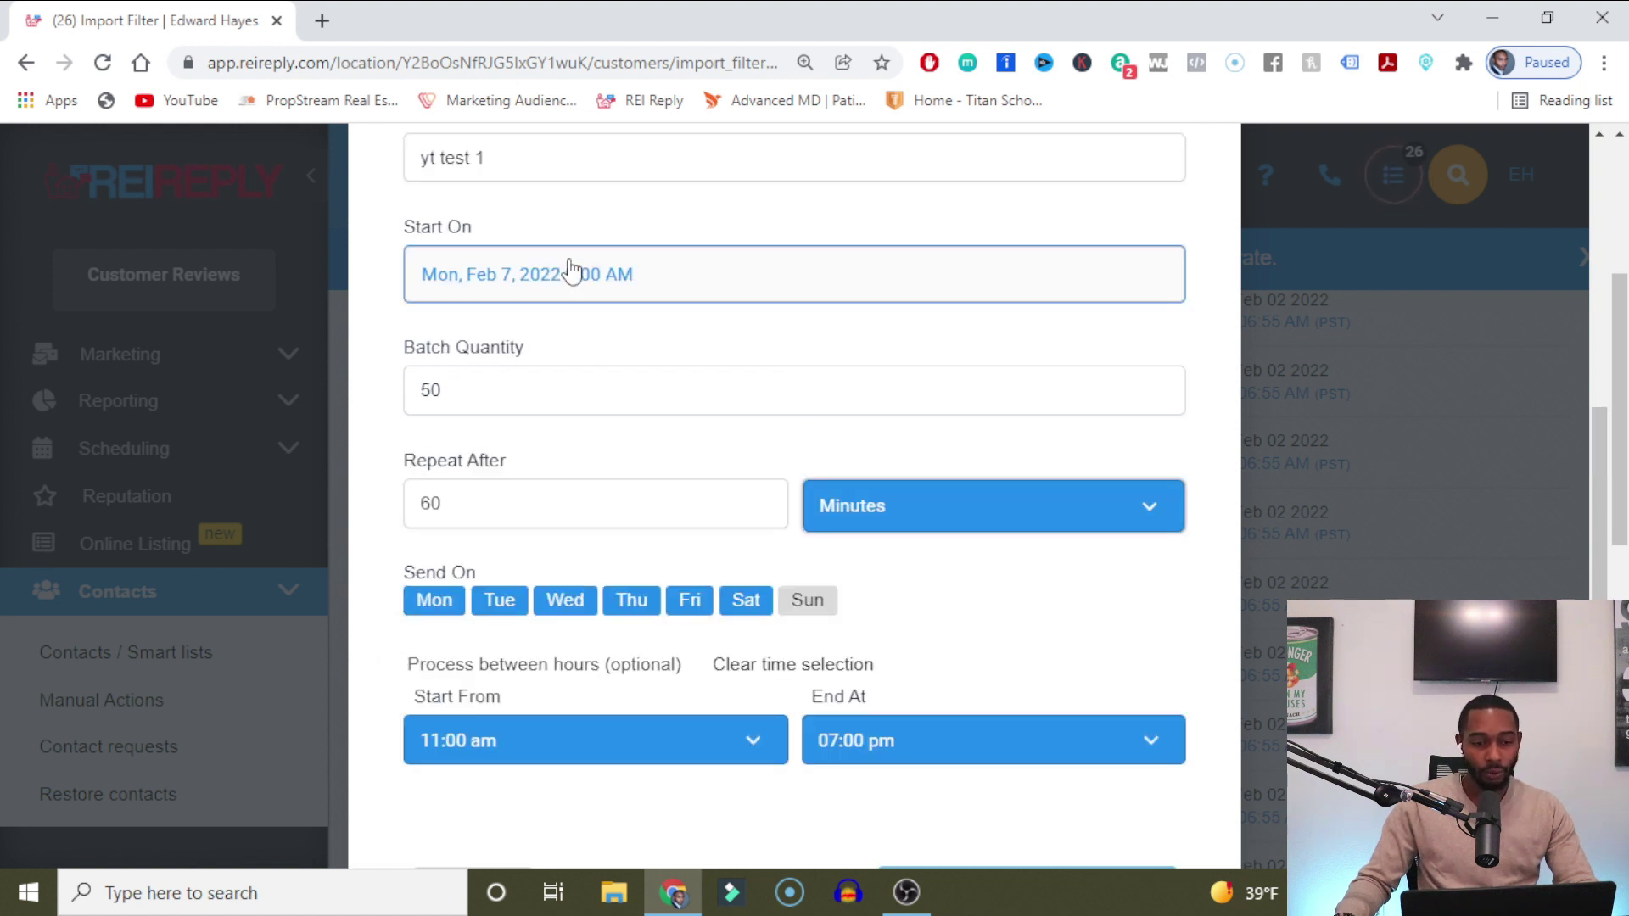
click(571, 273)
click(802, 662)
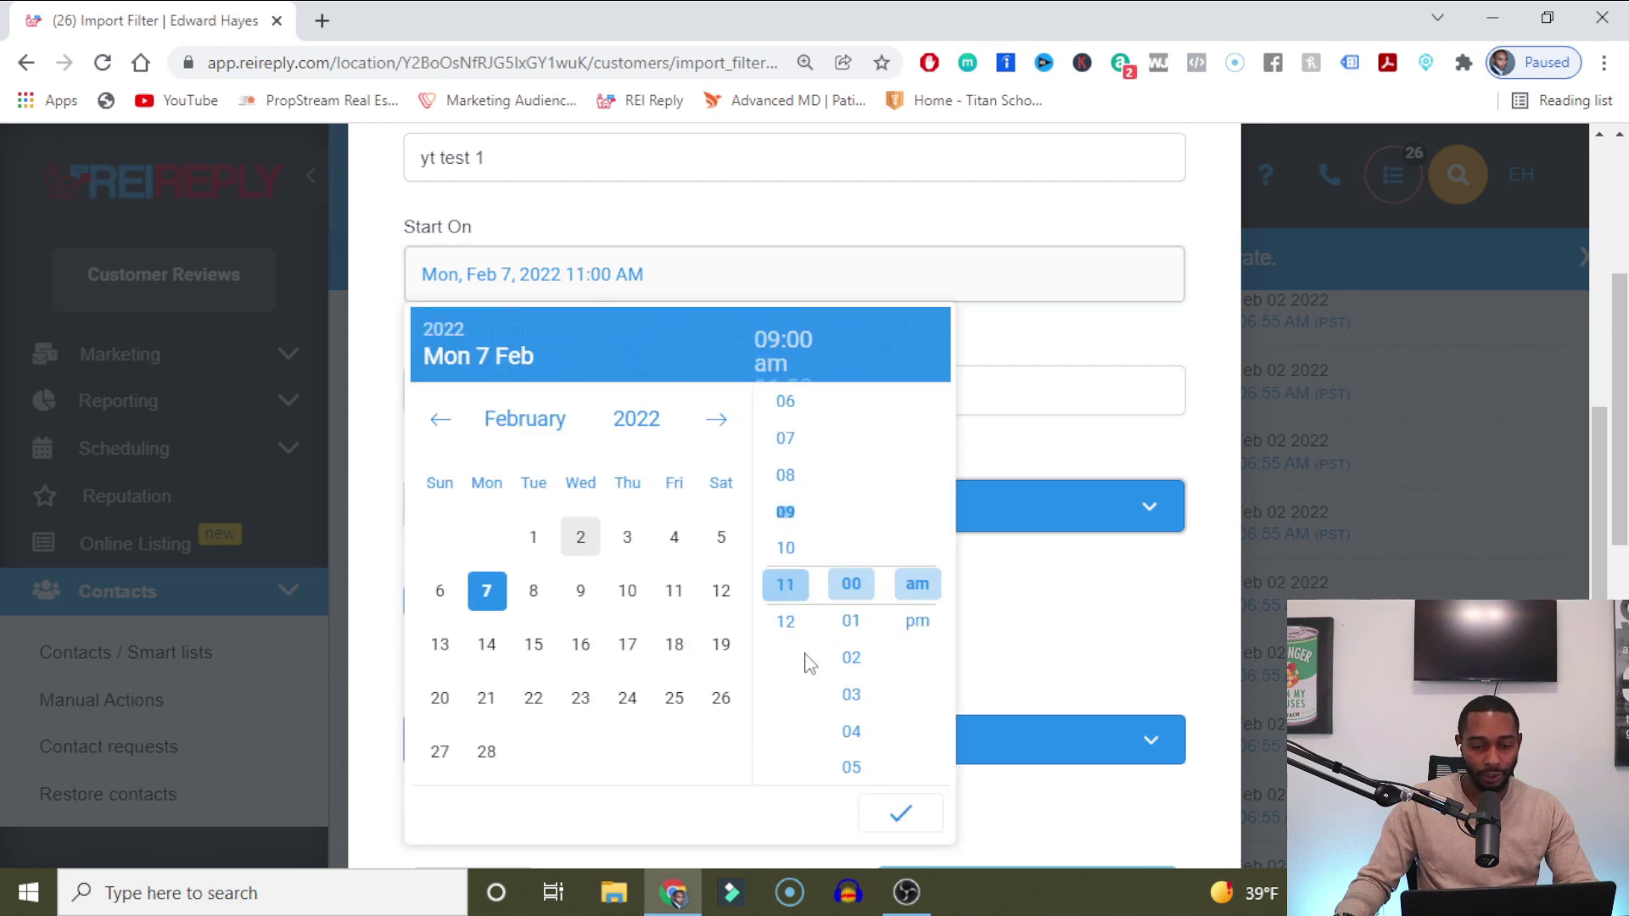
click(898, 814)
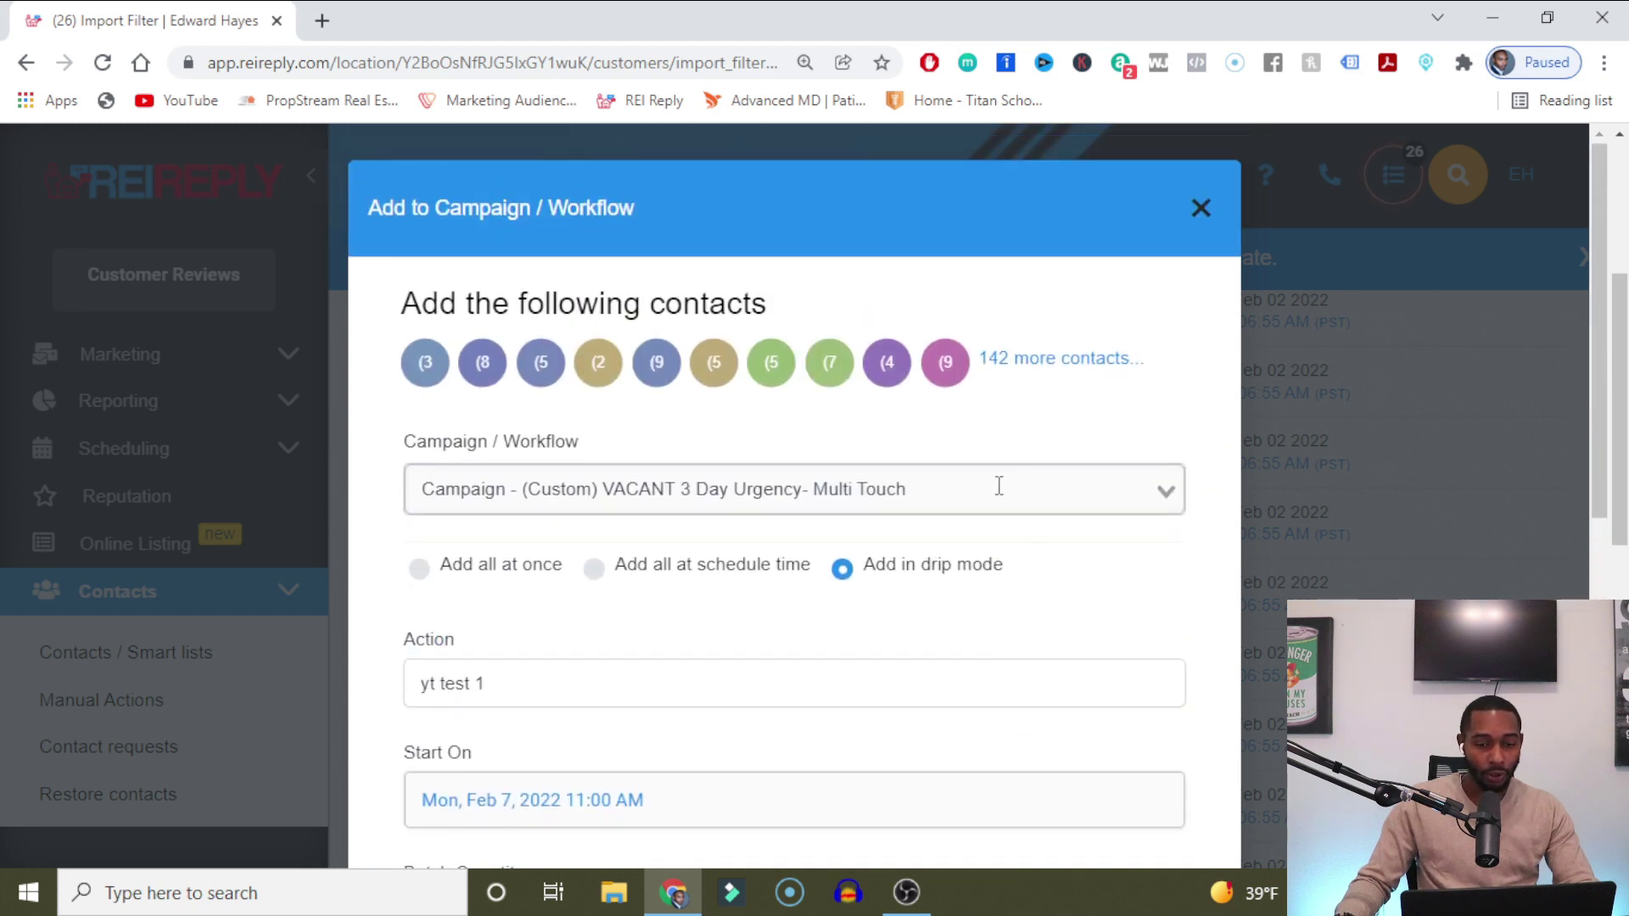
scroll(1284, 617, down, 5)
scroll(1095, 659, down, 5)
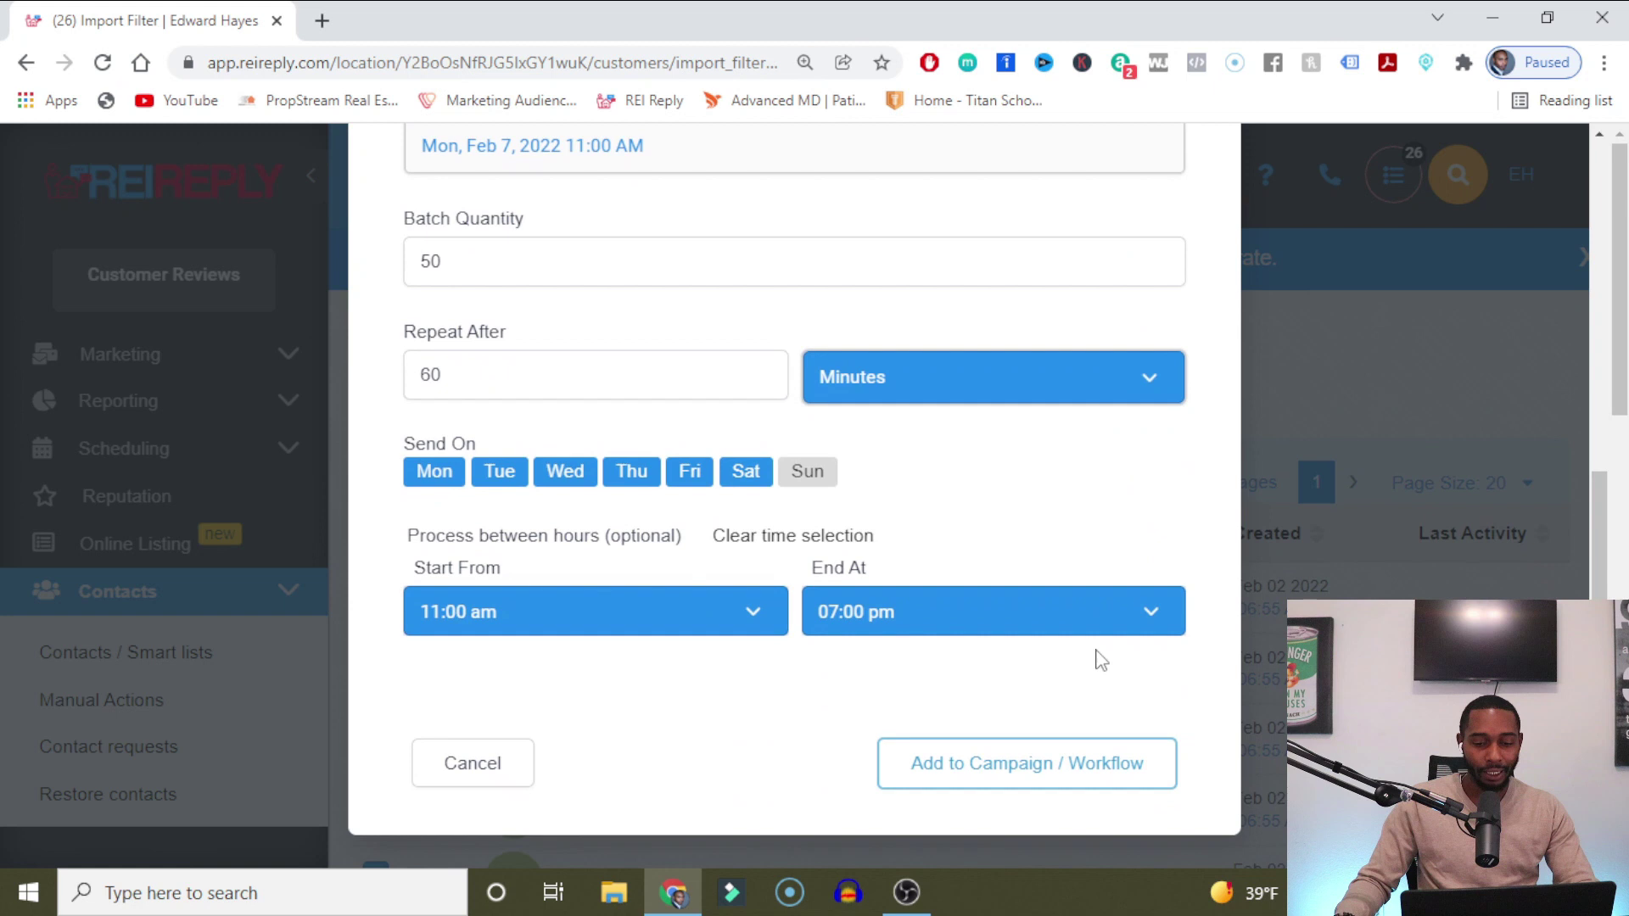
Schedule the contacts into the yt test 1 campaign and review its queued bulk action details.
click(1003, 771)
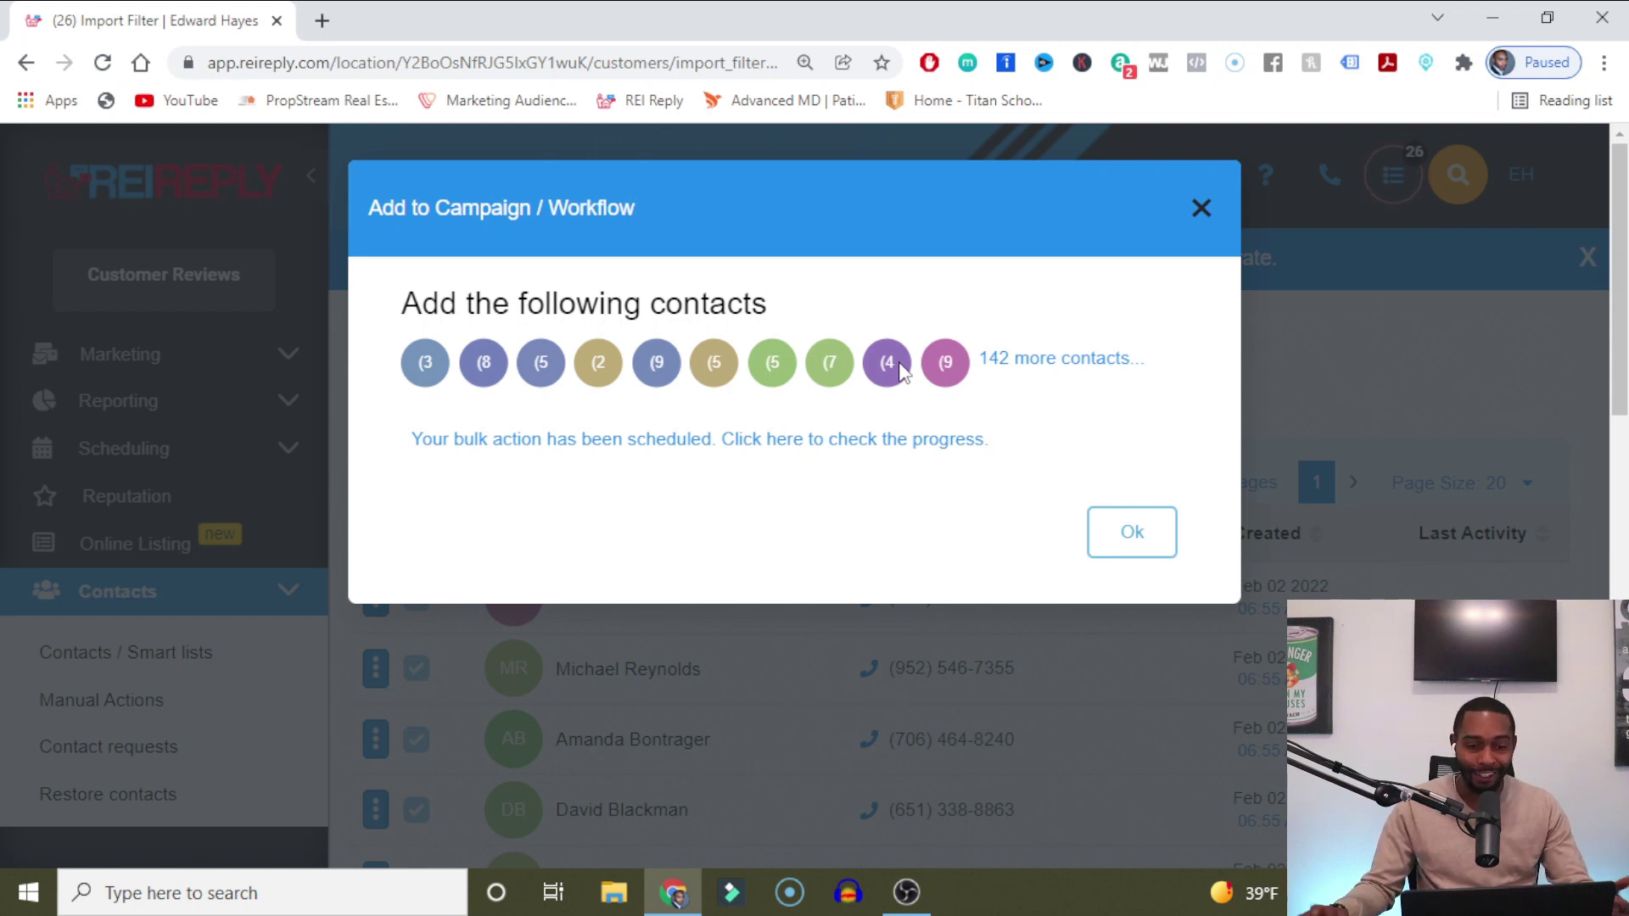
click(627, 442)
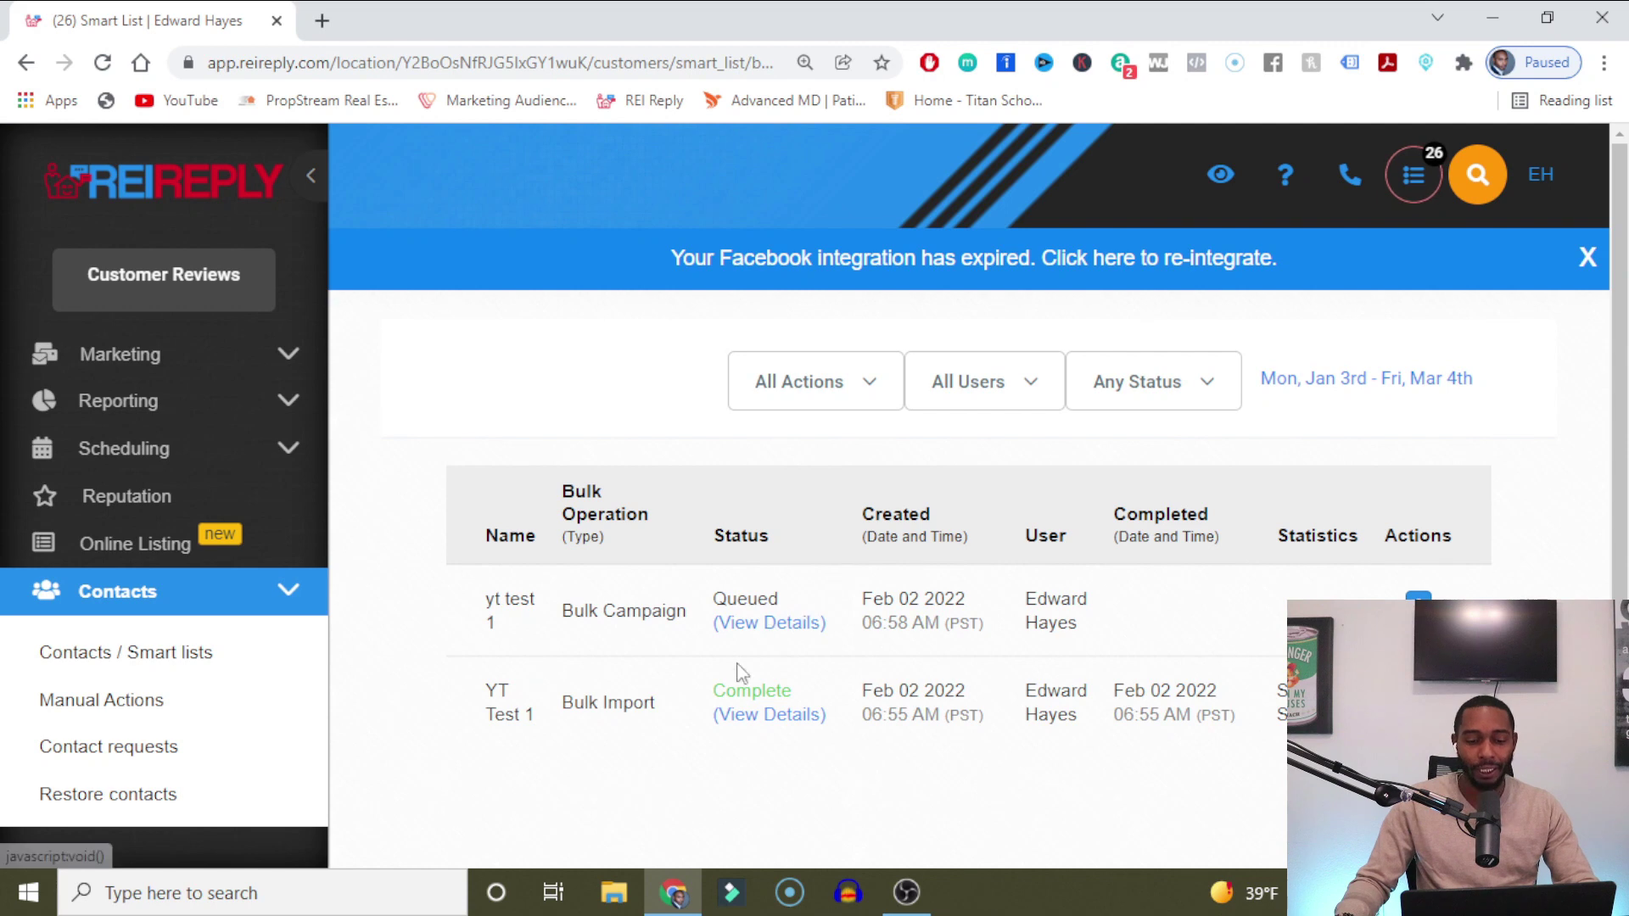
click(769, 623)
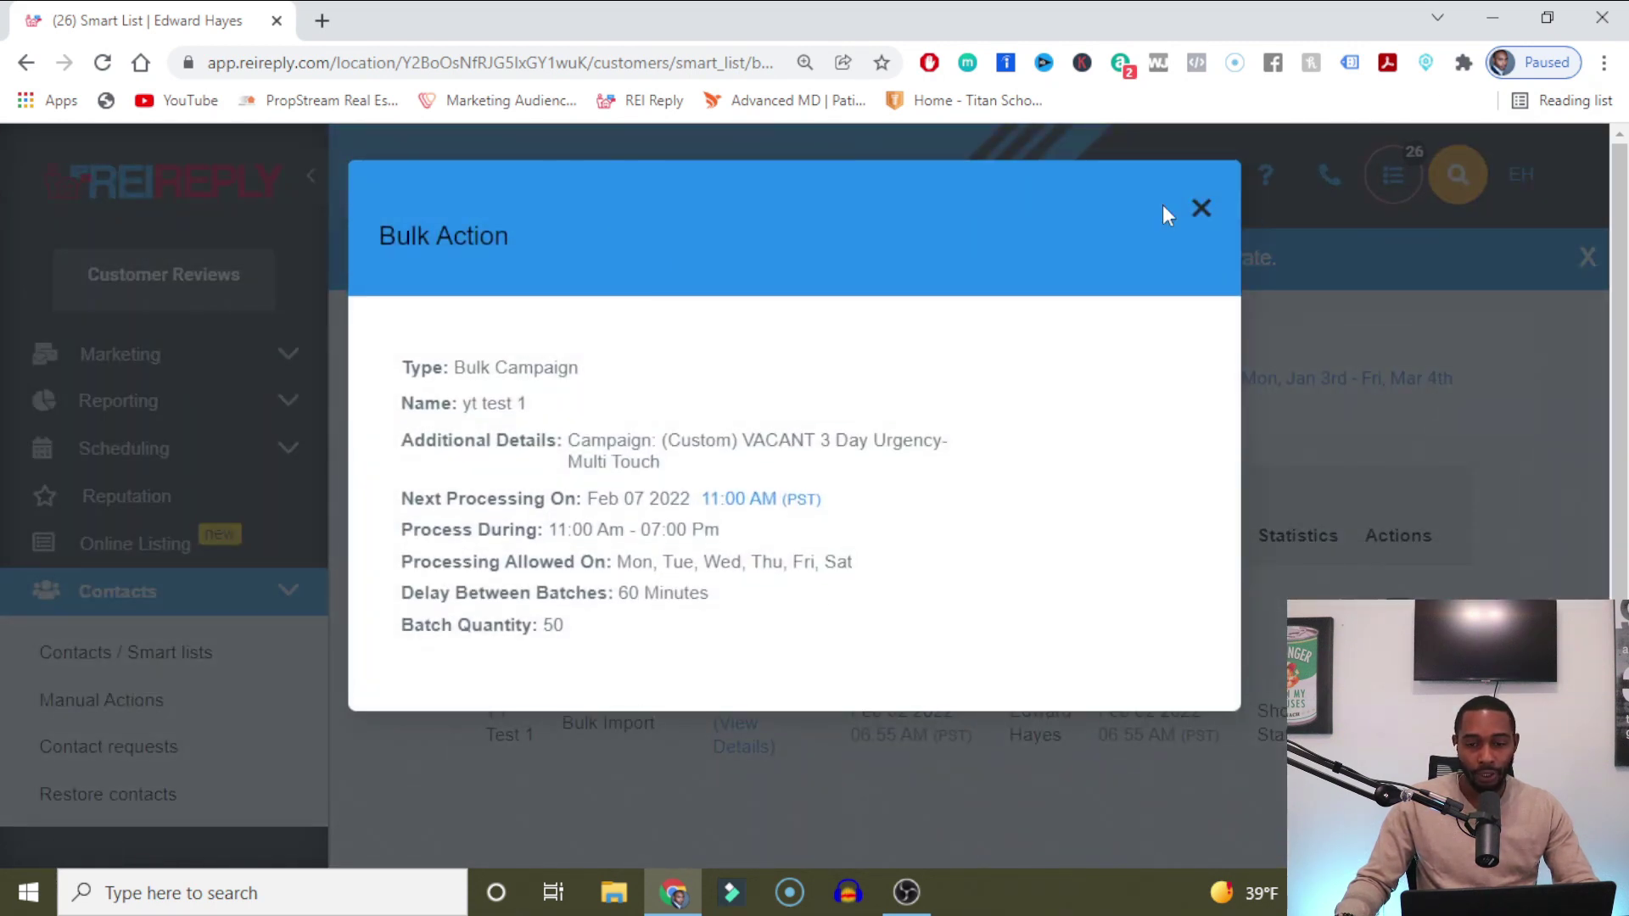
click(1202, 210)
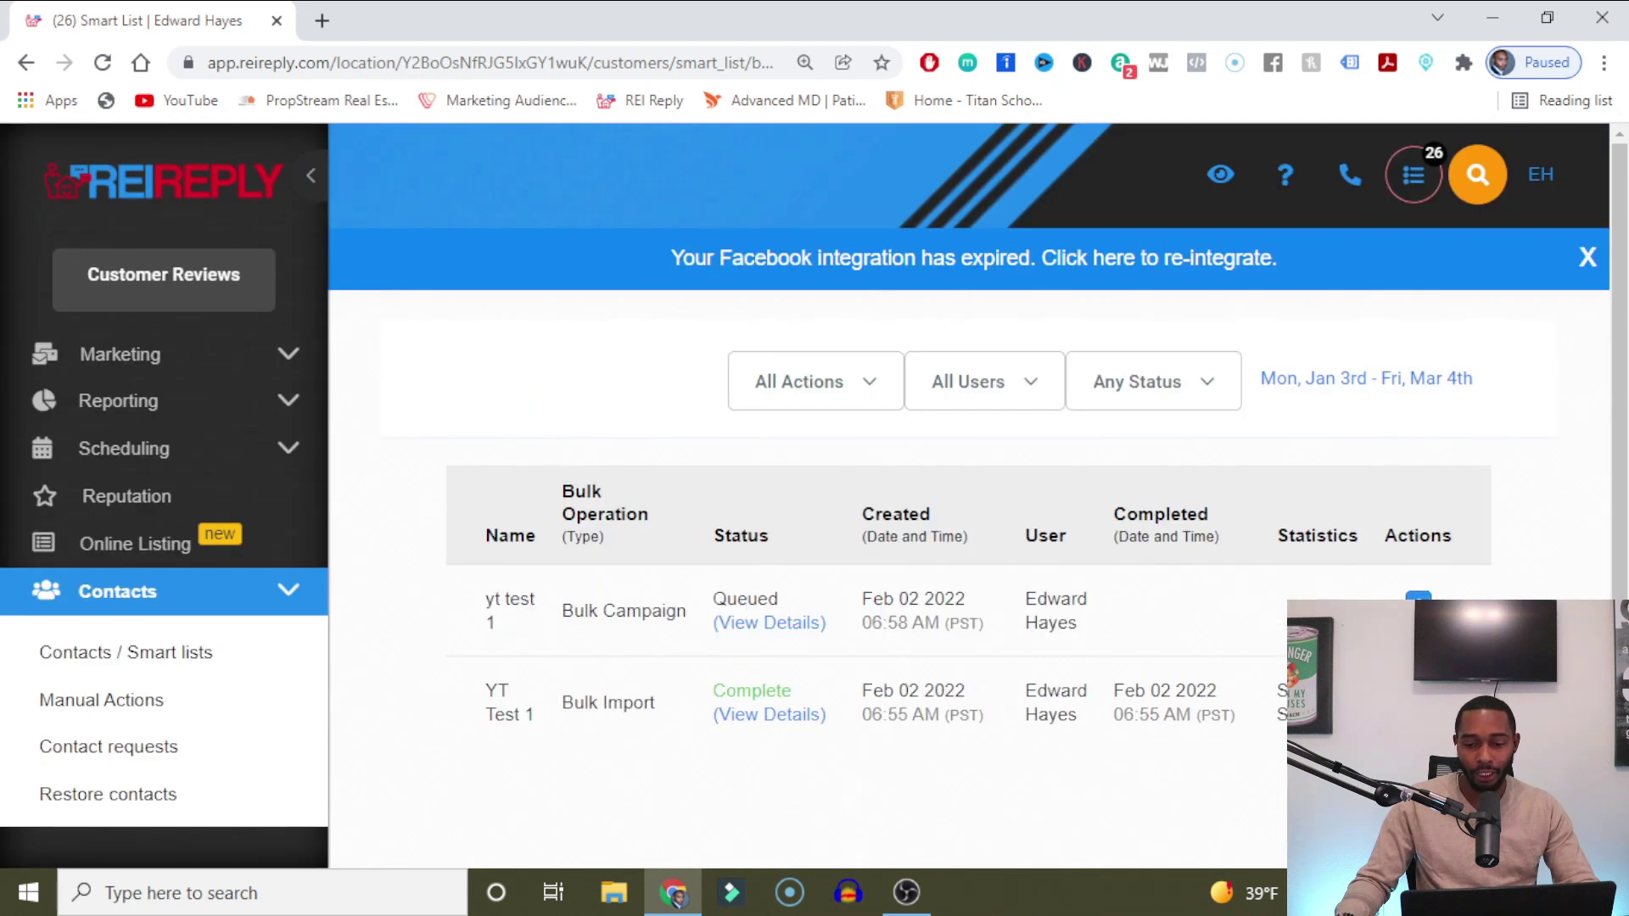
Look over the pause, cancel and edit options for yt test 1, then collapse the Contacts menu.
click(1419, 610)
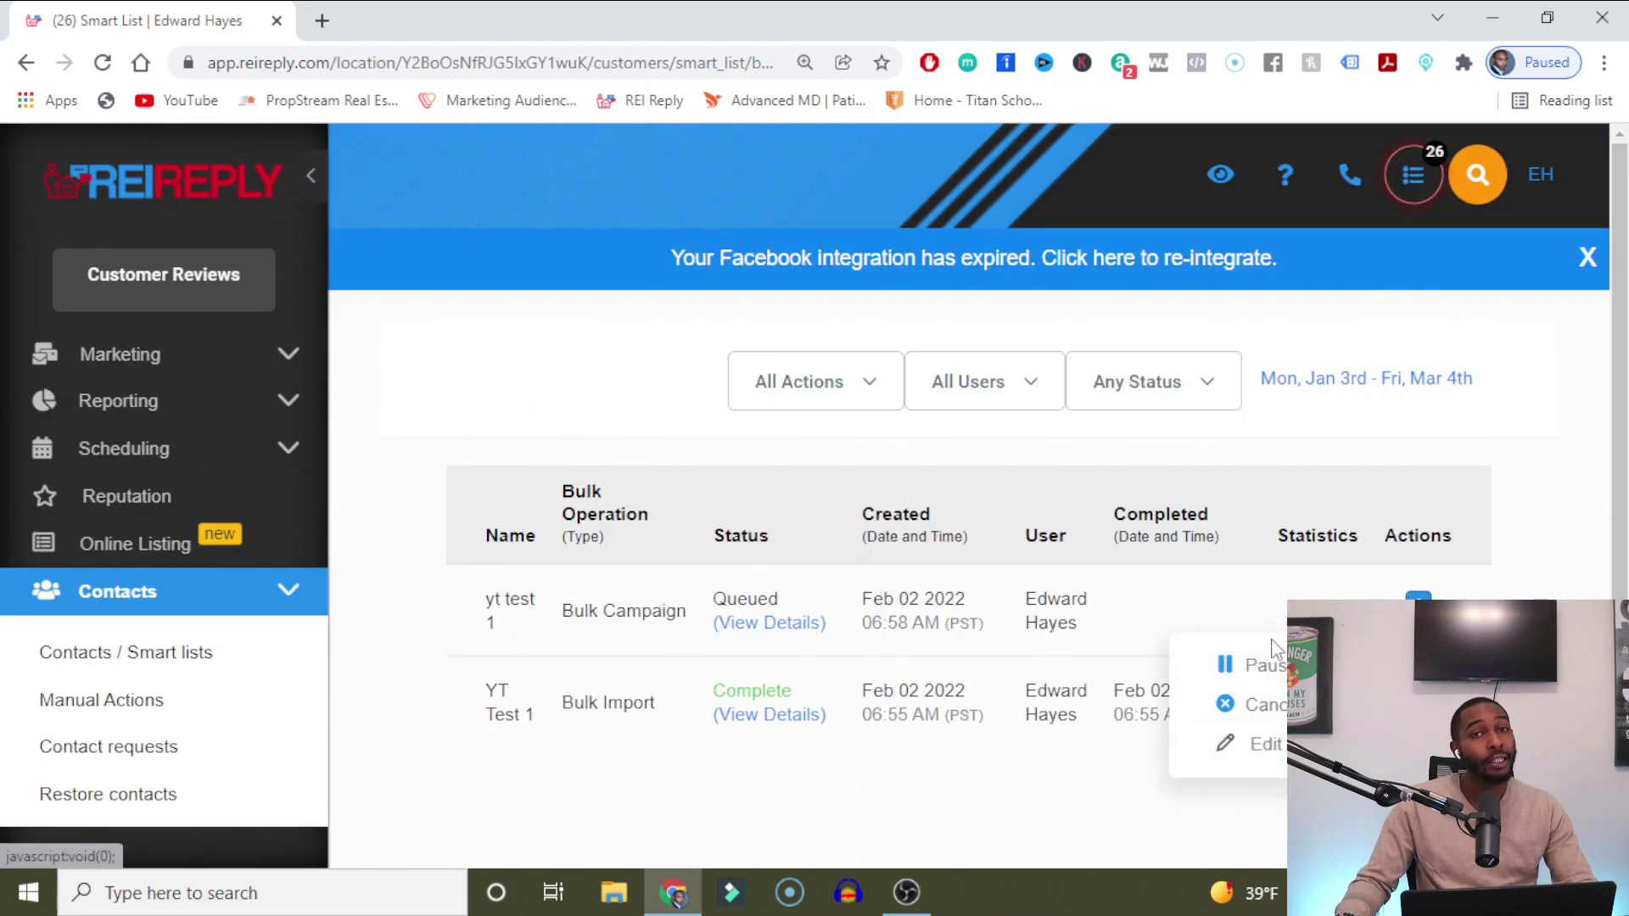
click(713, 509)
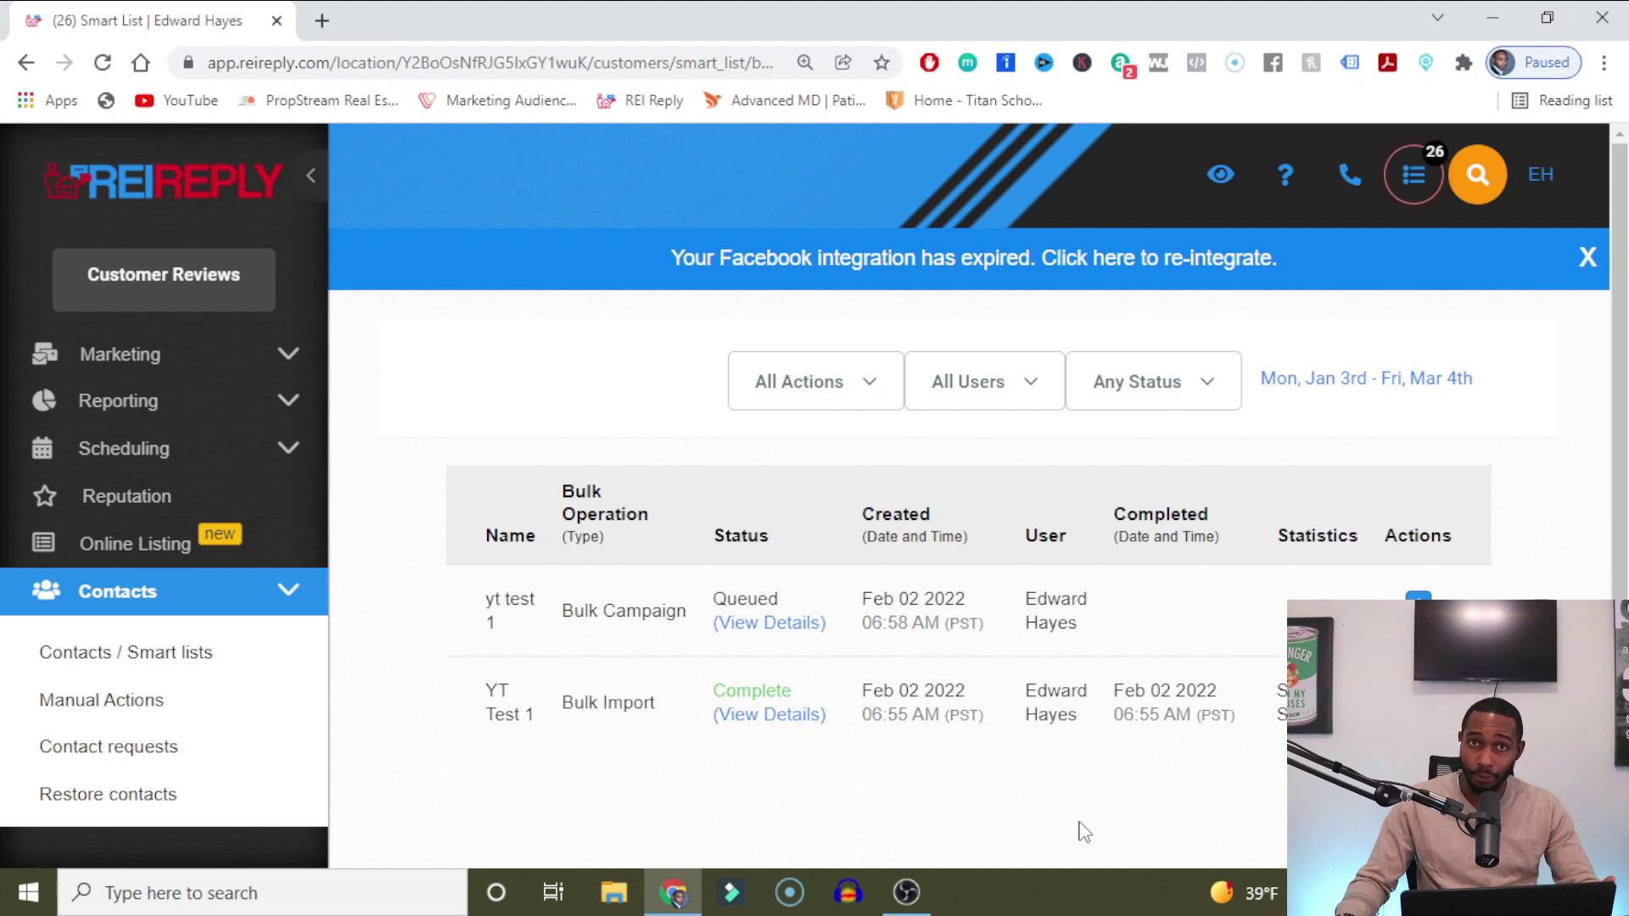
click(129, 608)
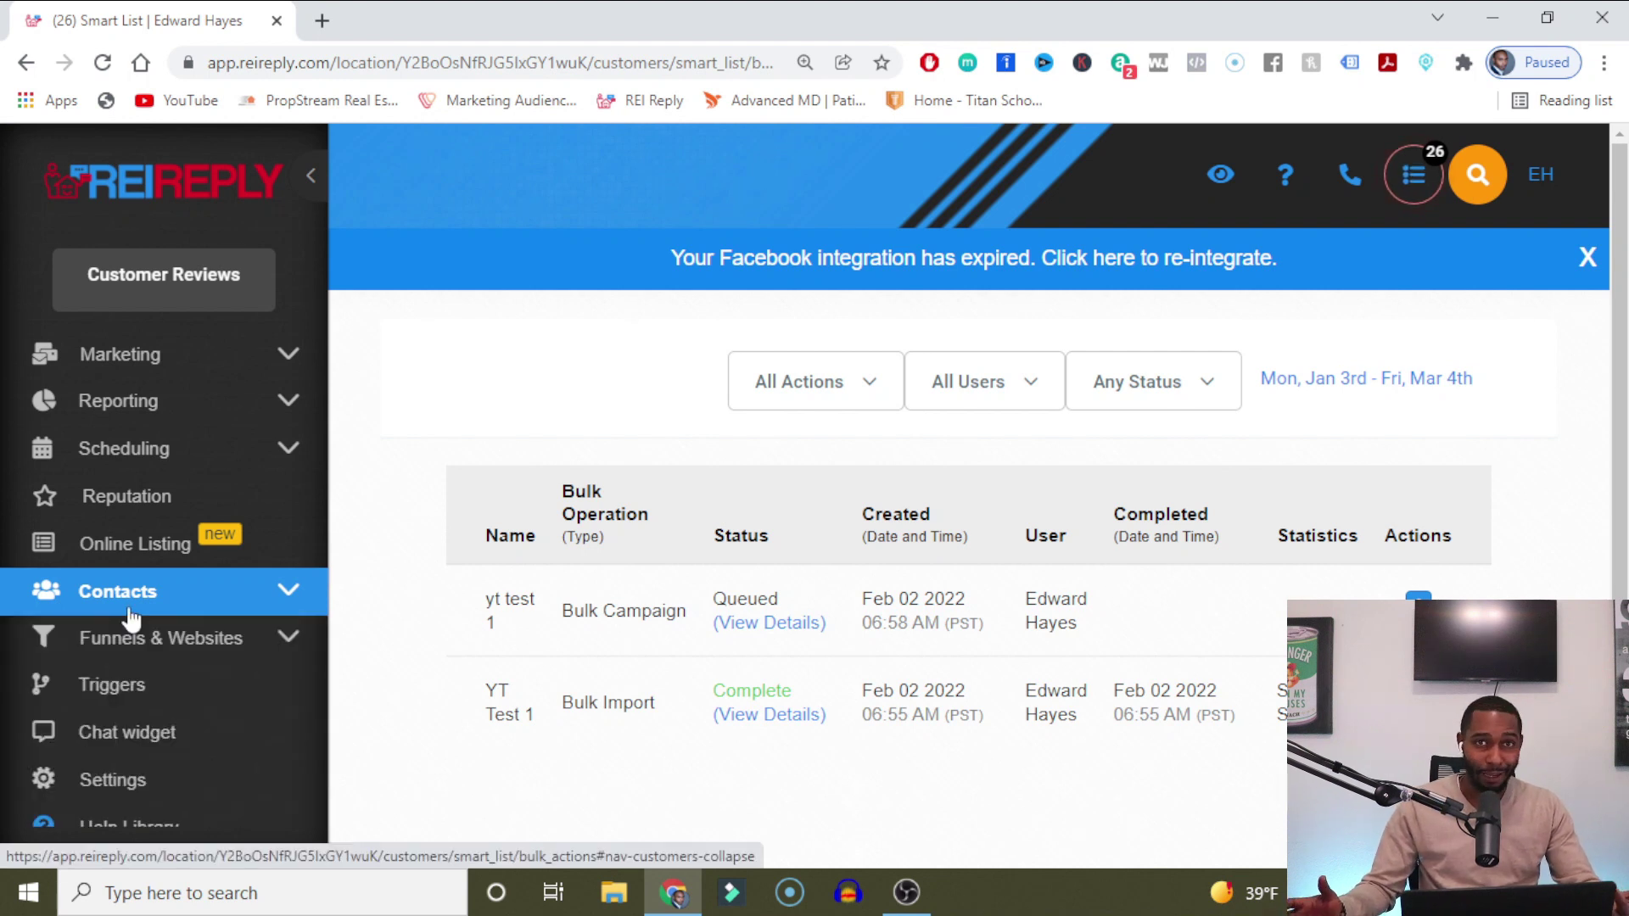
scroll(127, 543, up, 4)
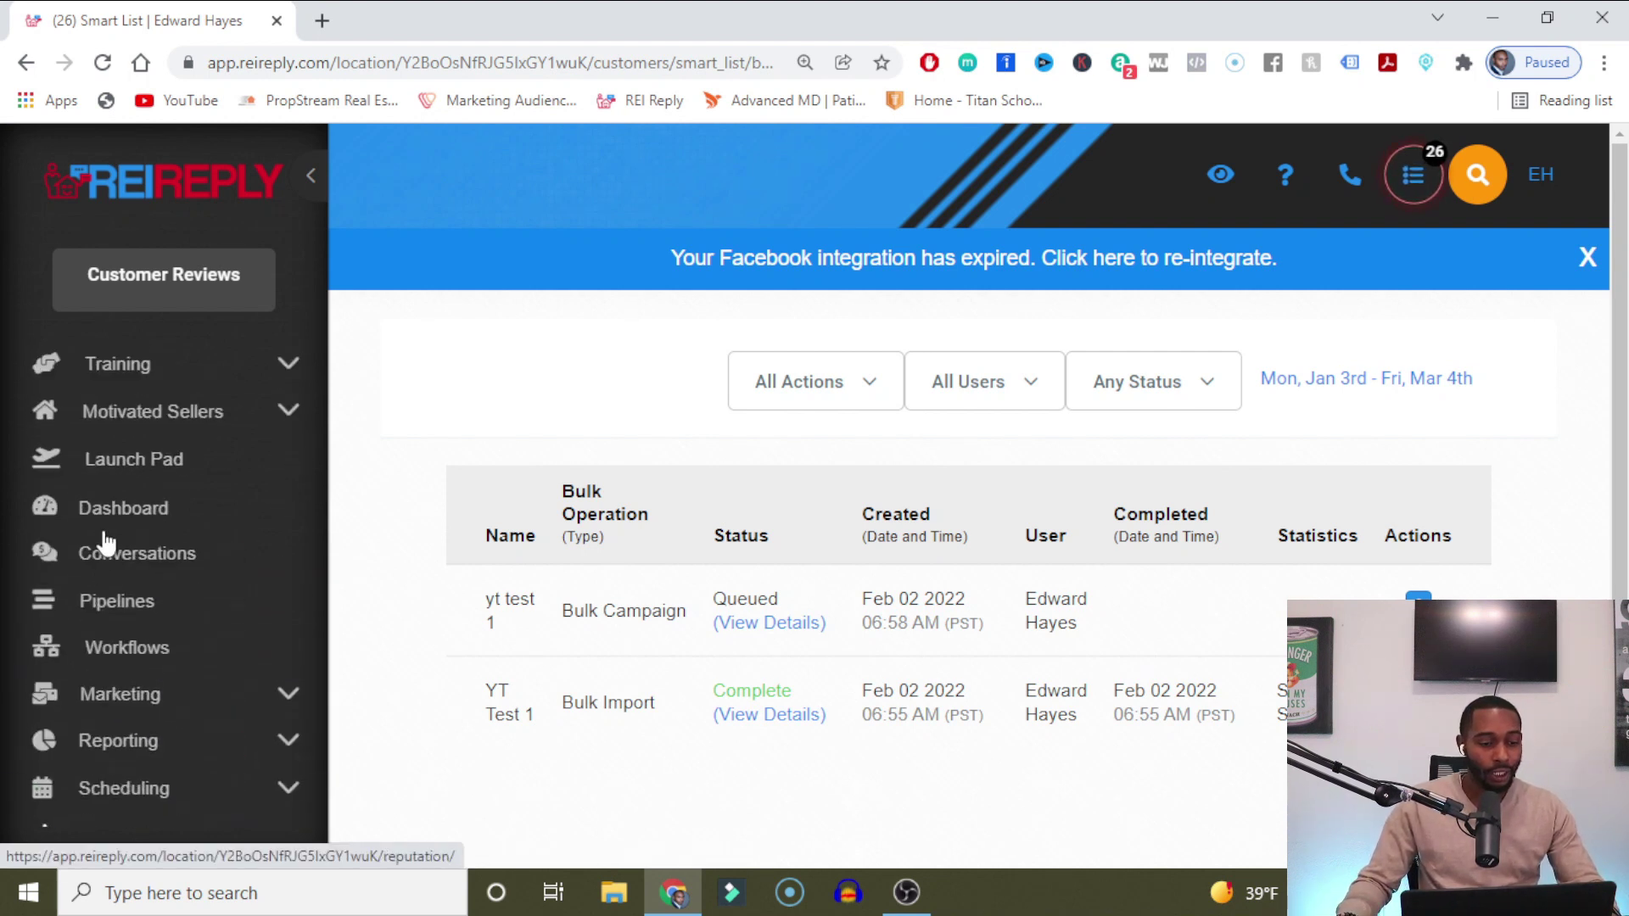
Open the second lead's conversation thread from the Conversations page.
click(159, 569)
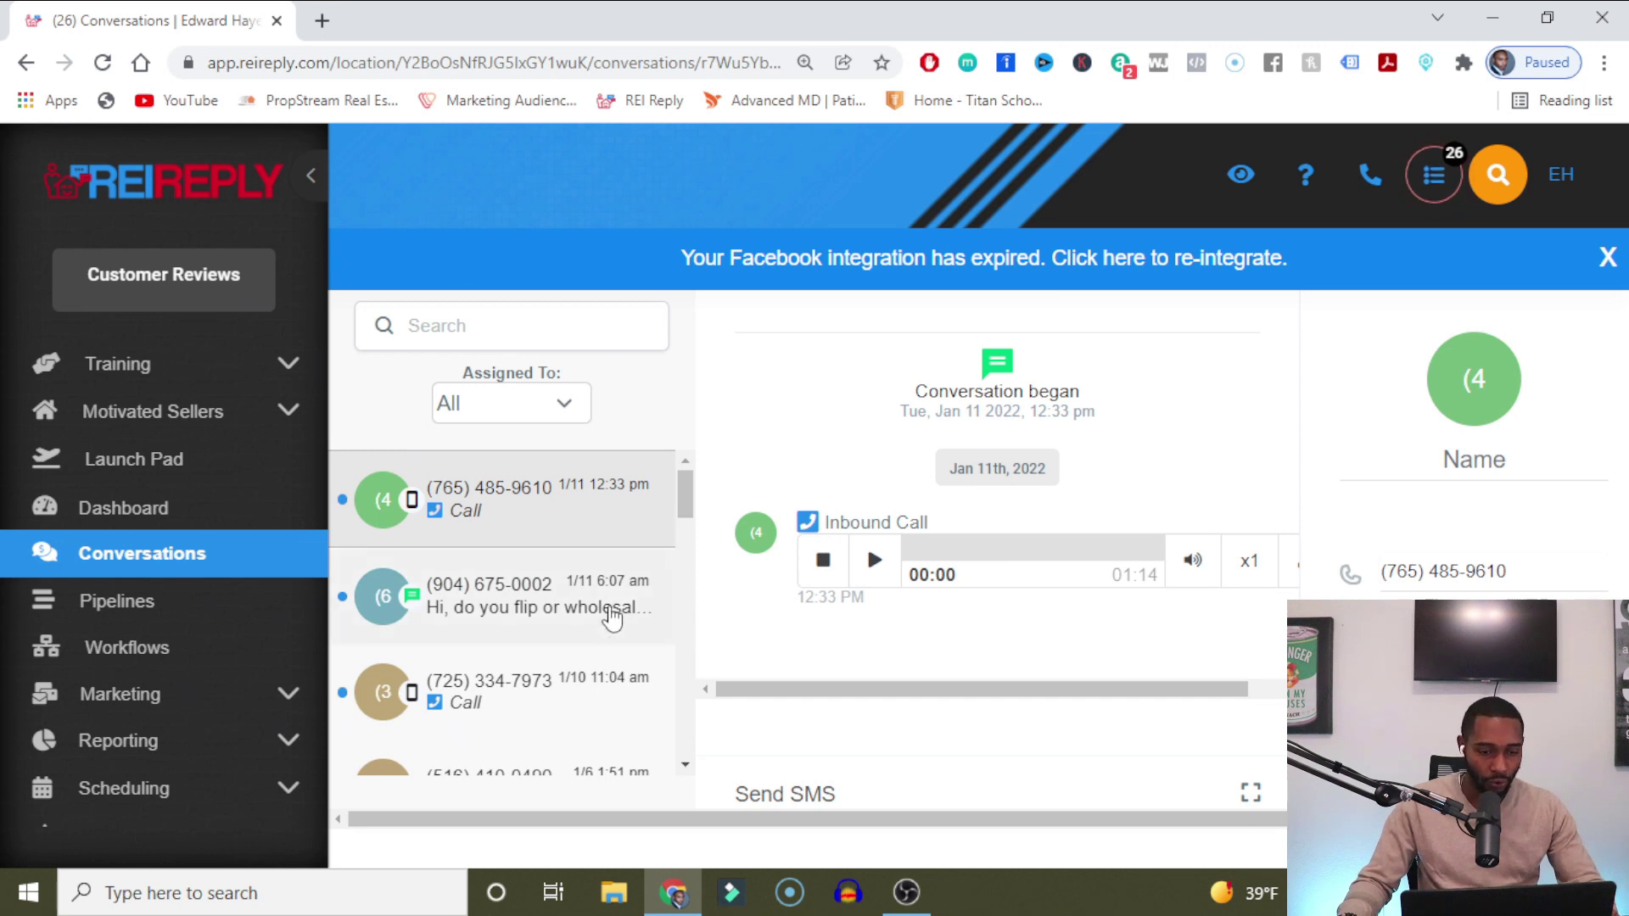
click(611, 615)
mouse_move(684, 494)
mouse_down()
mouse_move(689, 747)
mouse_move(685, 496)
mouse_up()
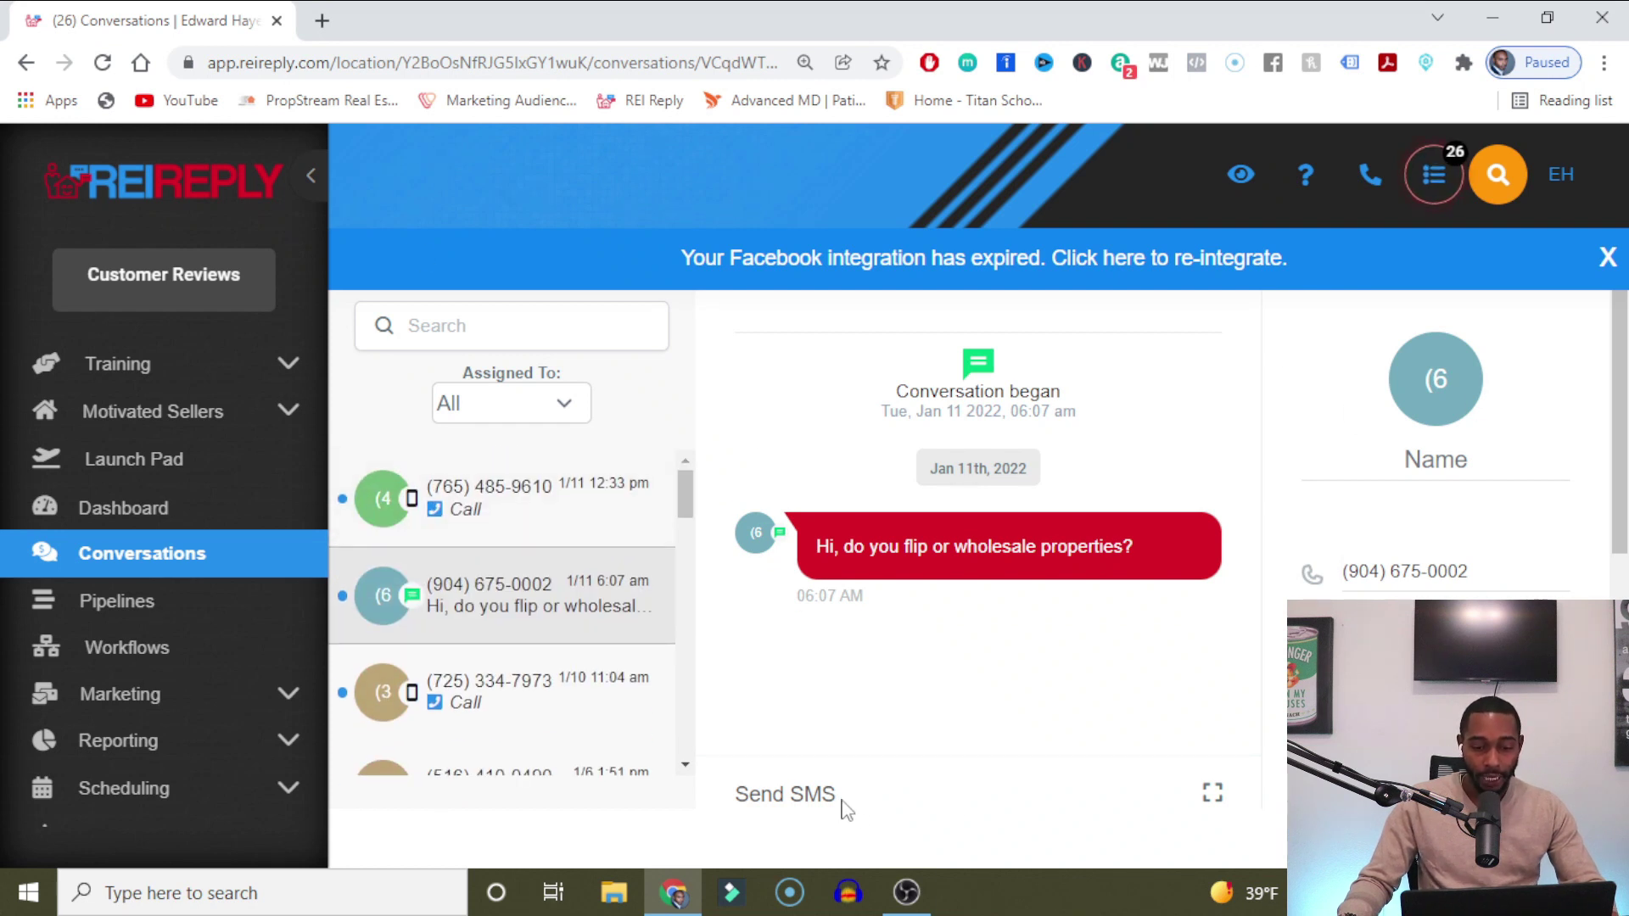
Expand the SMS composer, type some test text and clear it again.
click(821, 798)
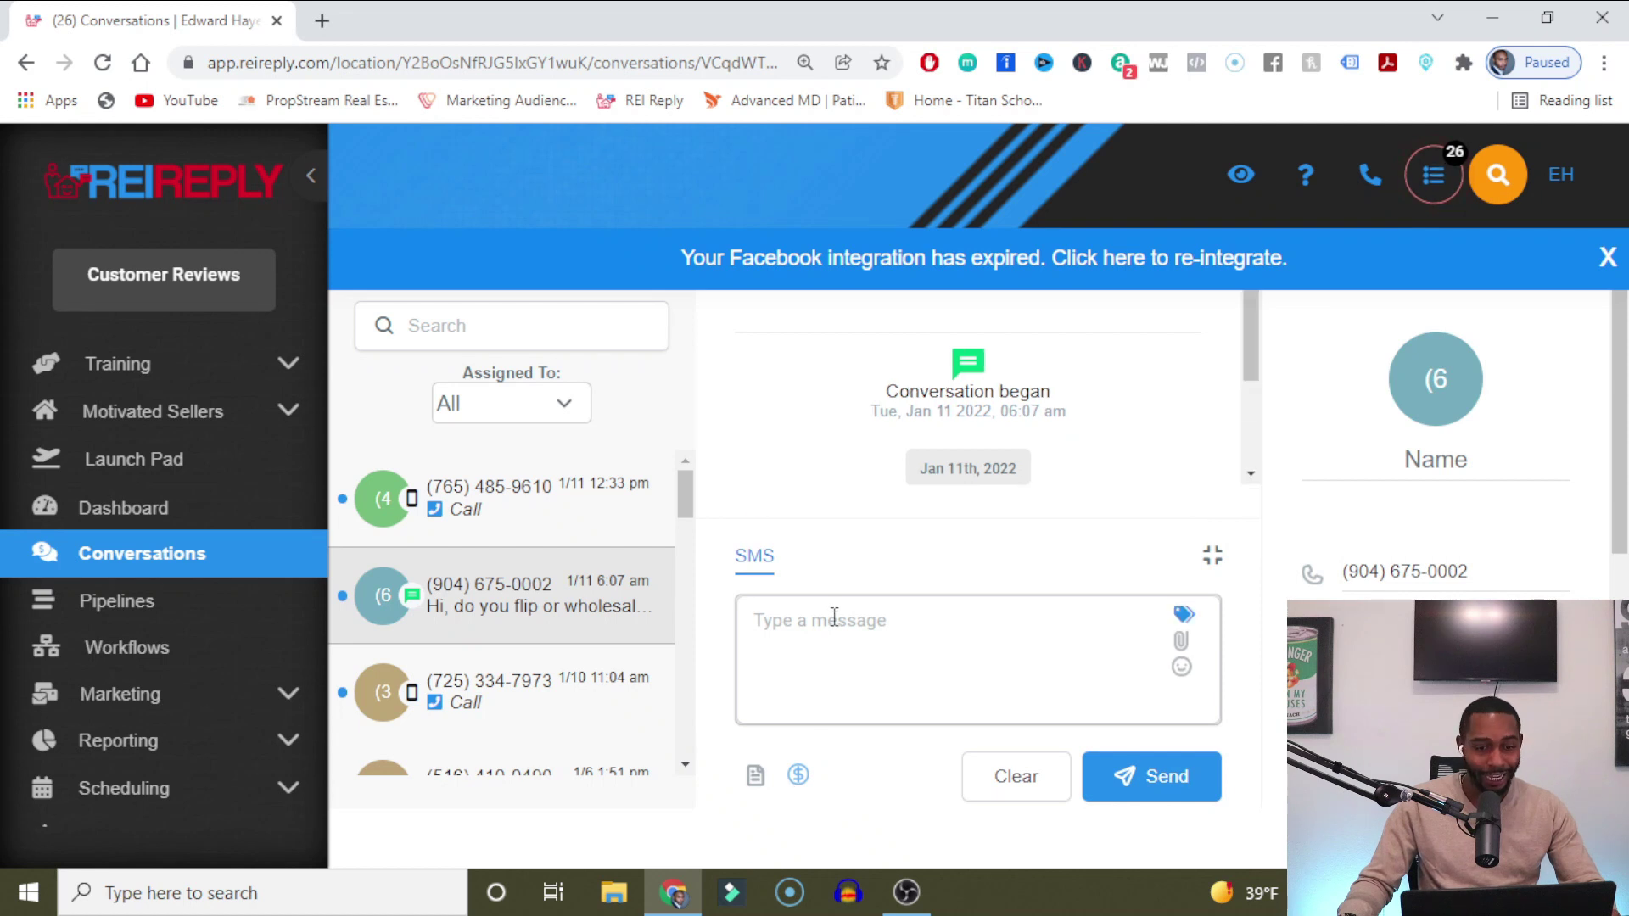
click(834, 617)
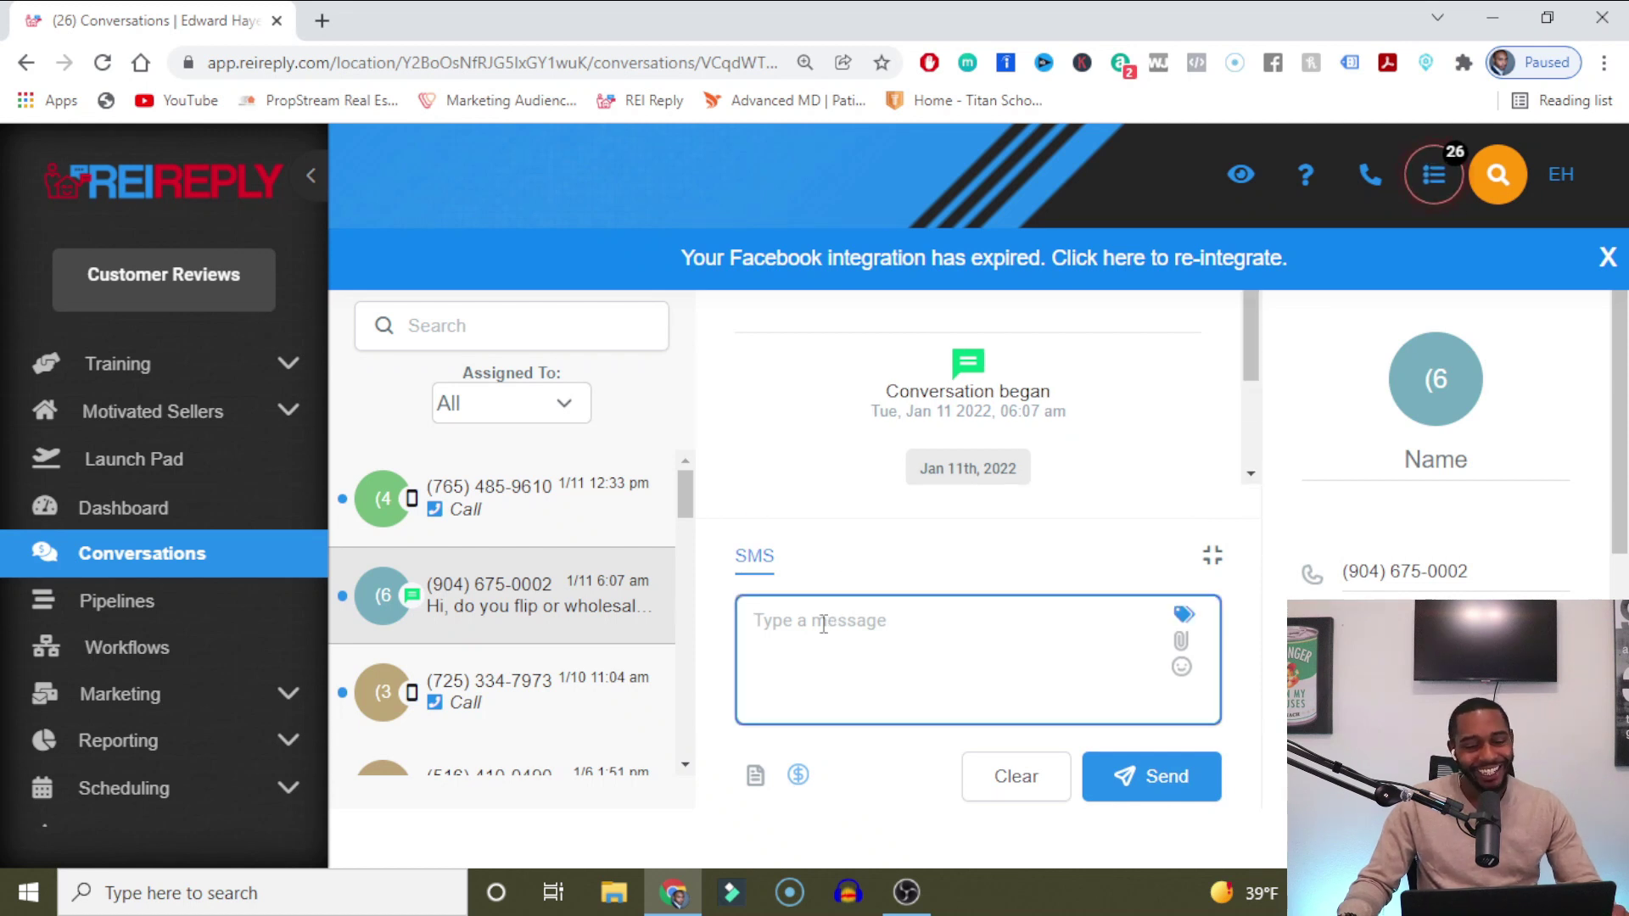
text(Lkmlkdsmlsdmlsdmlsdsdl)
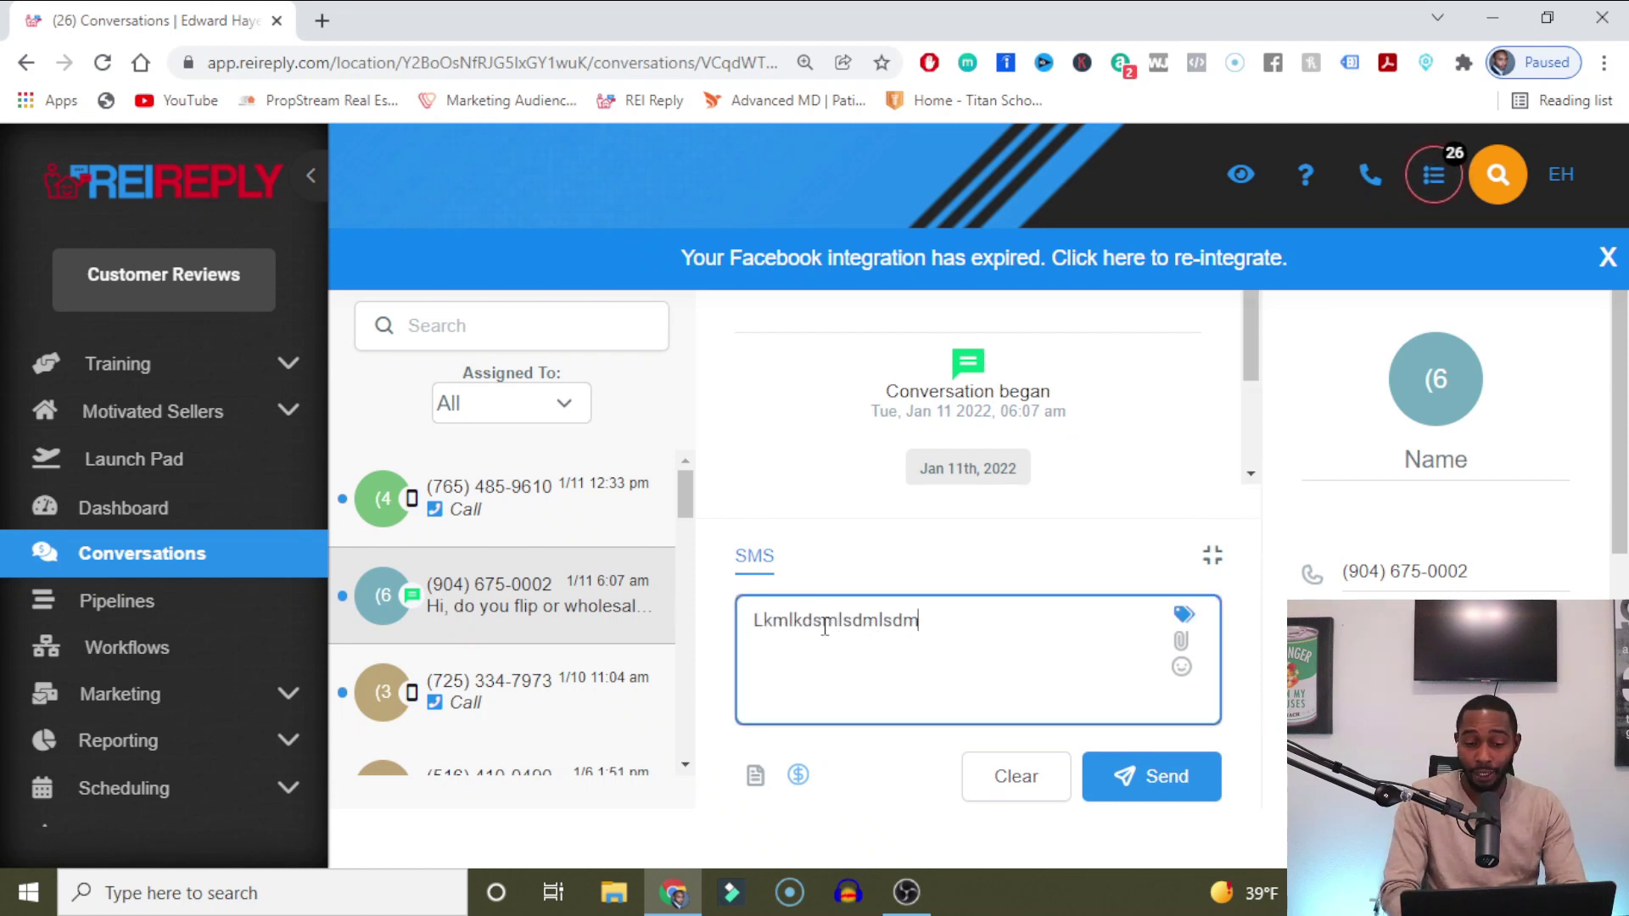
key(BackSpace)
key(BackSpace)
key(BackSpace)
key(BackSpace)
key(BackSpace)
key(BackSpace)
key(BackSpace)
key(BackSpace)
key(BackSpace)
key(BackSpace)
key(BackSpace)
key(BackSpace)
key(BackSpace)
key(BackSpace)
key(BackSpace)
key(BackSpace)
key(BackSpace)
key(BackSpace)
key(BackSpace)
key(BackSpace)
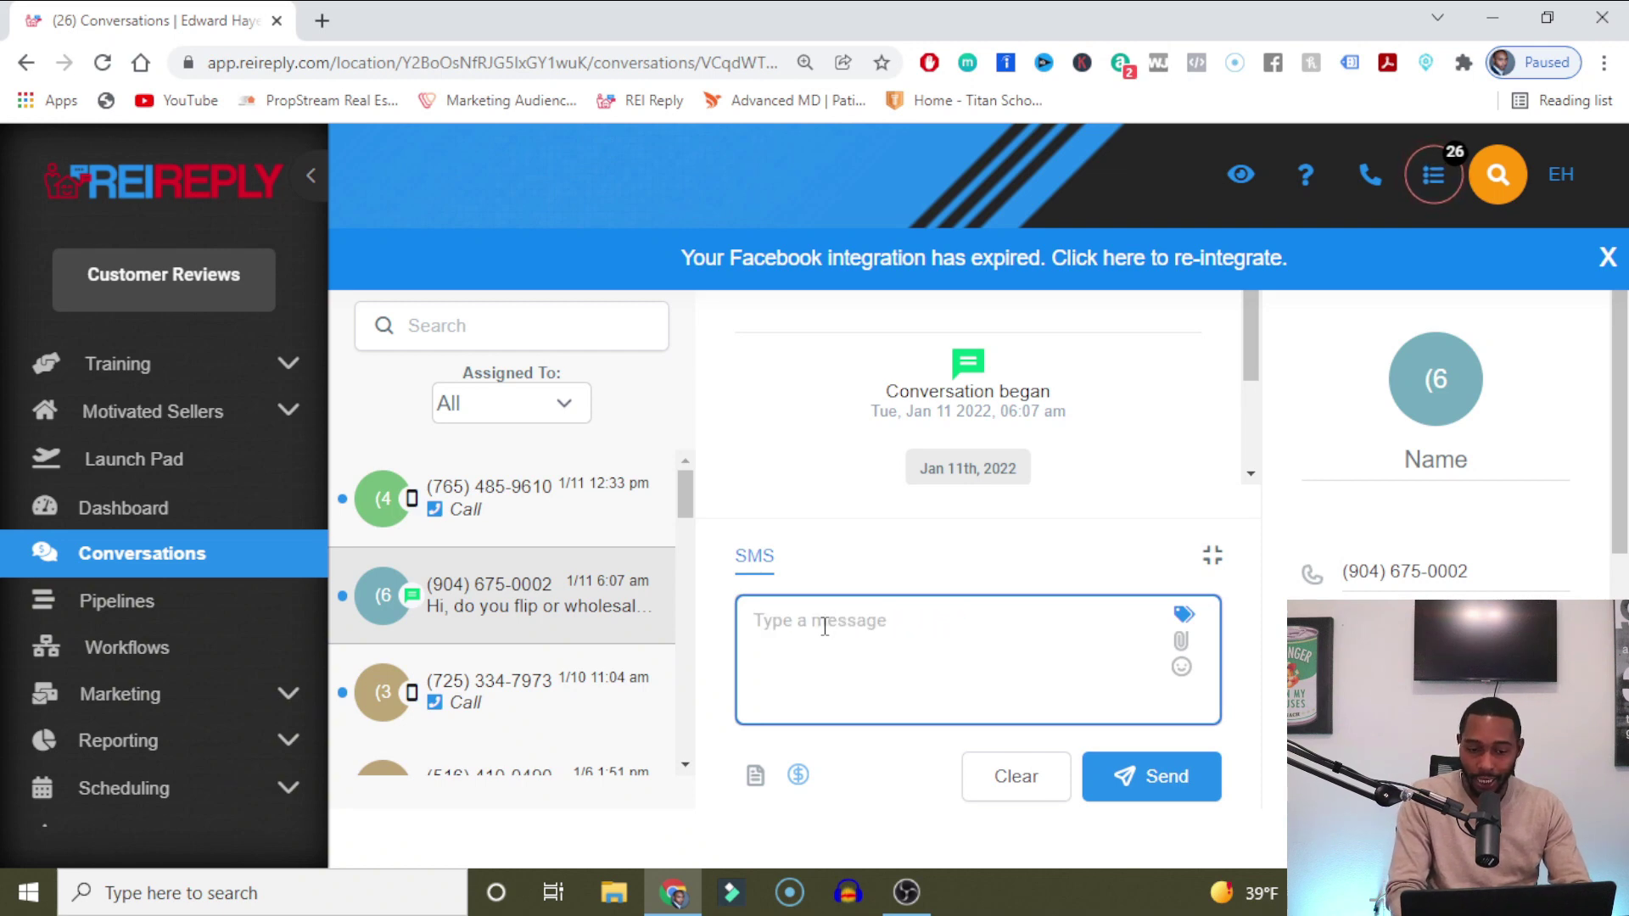
Insert the 'Yes-I am intersted' template into the SMS reply via the template picker.
click(754, 774)
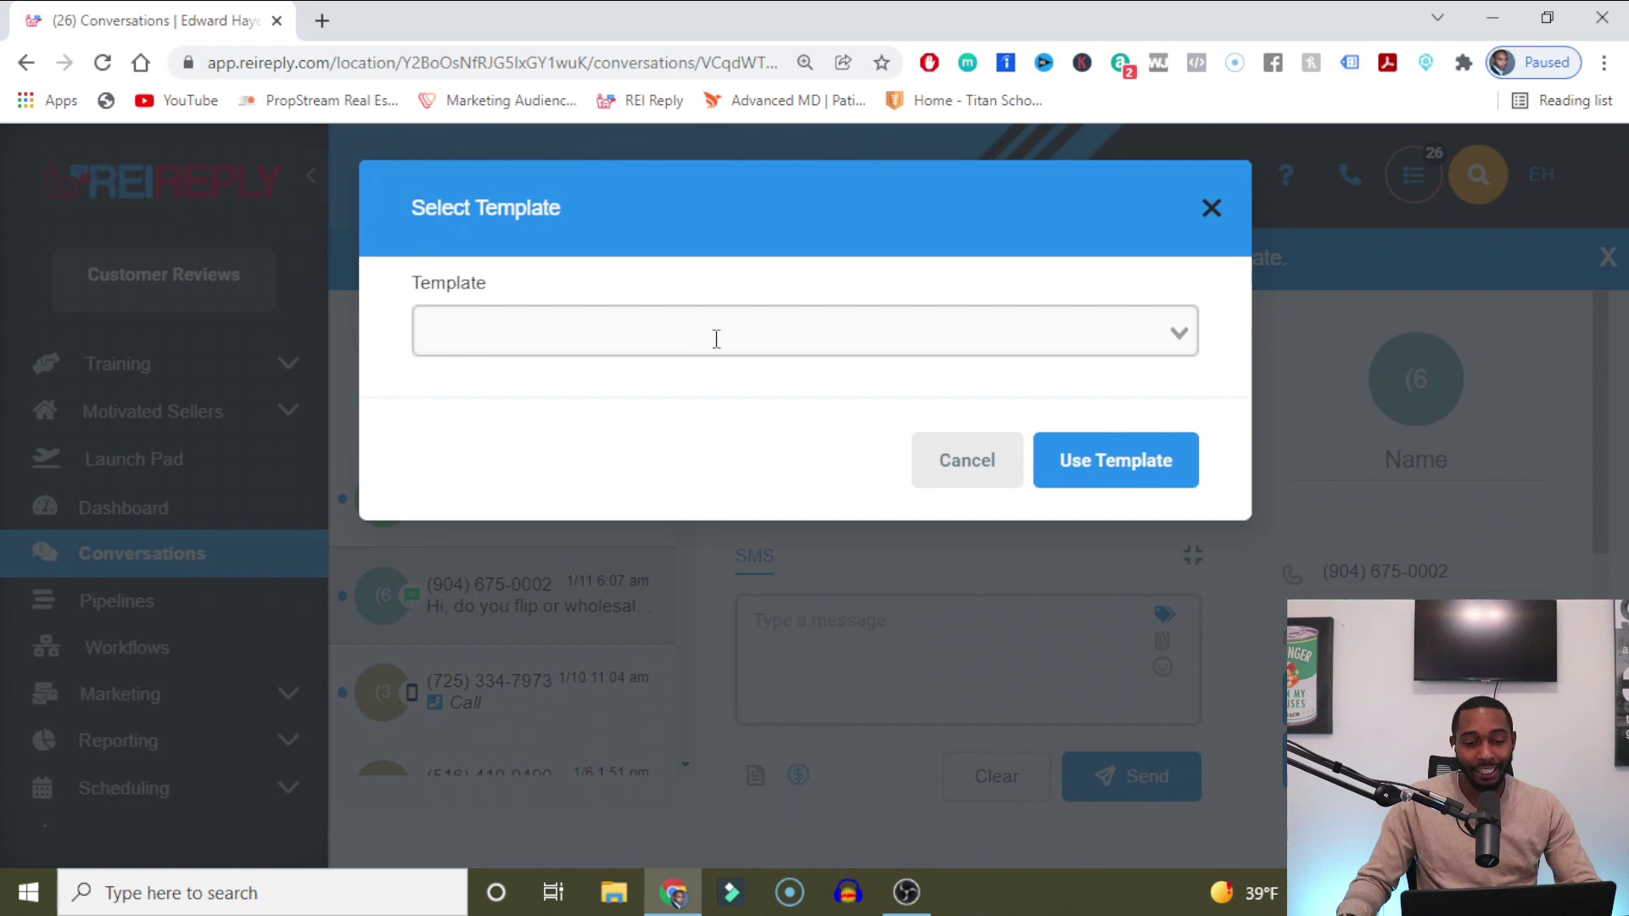
click(717, 337)
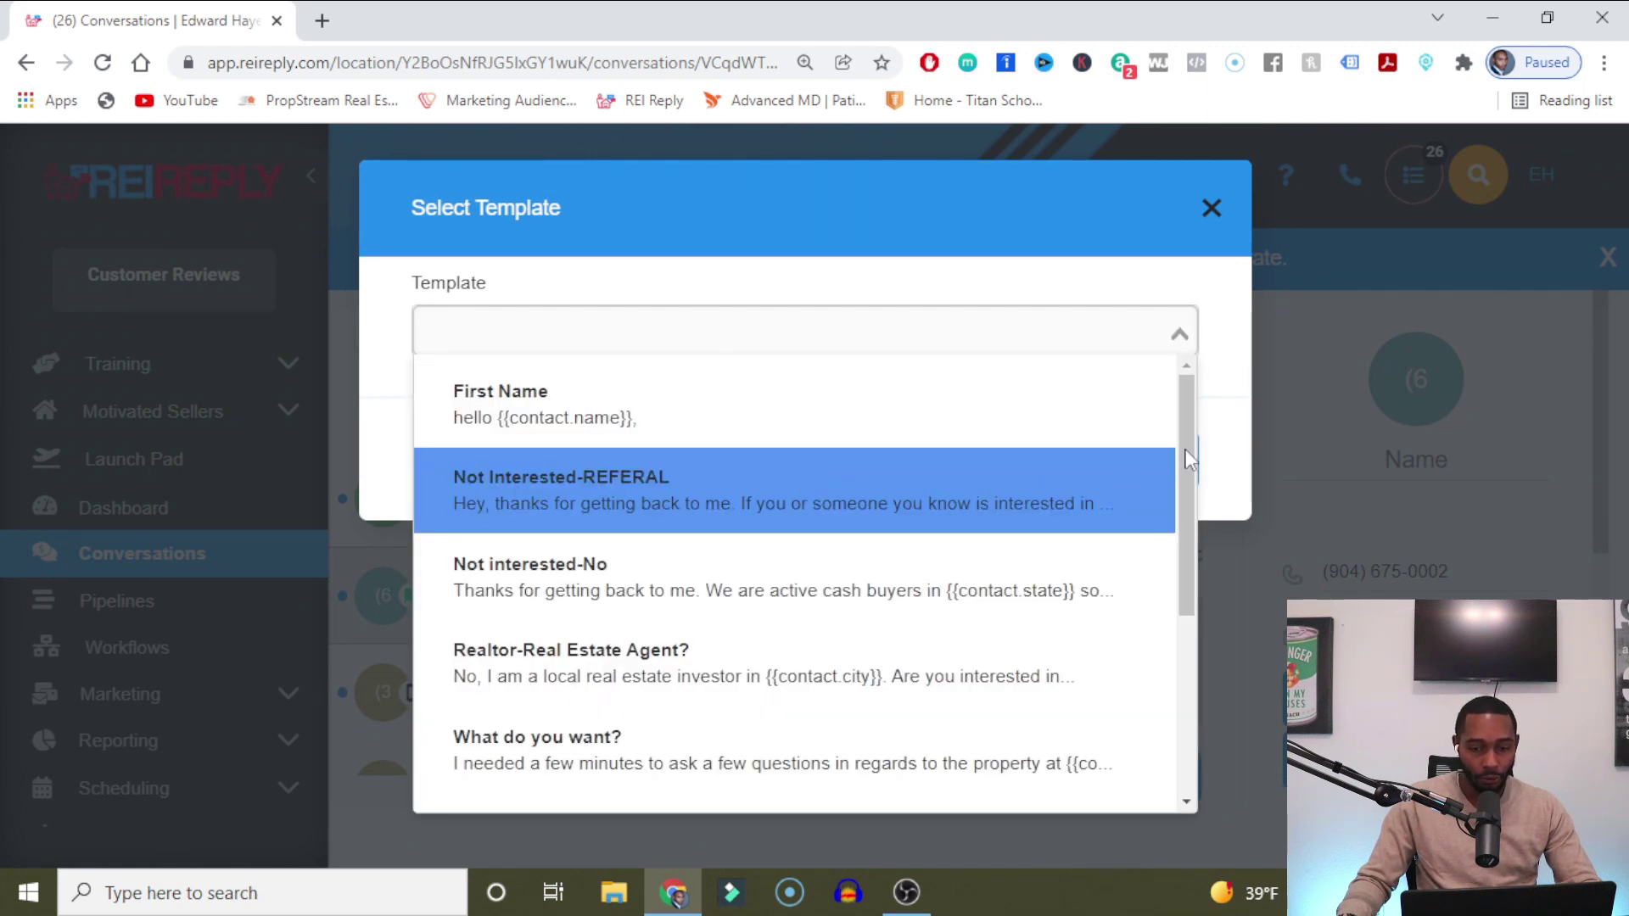
drag(1189, 468, 1189, 511)
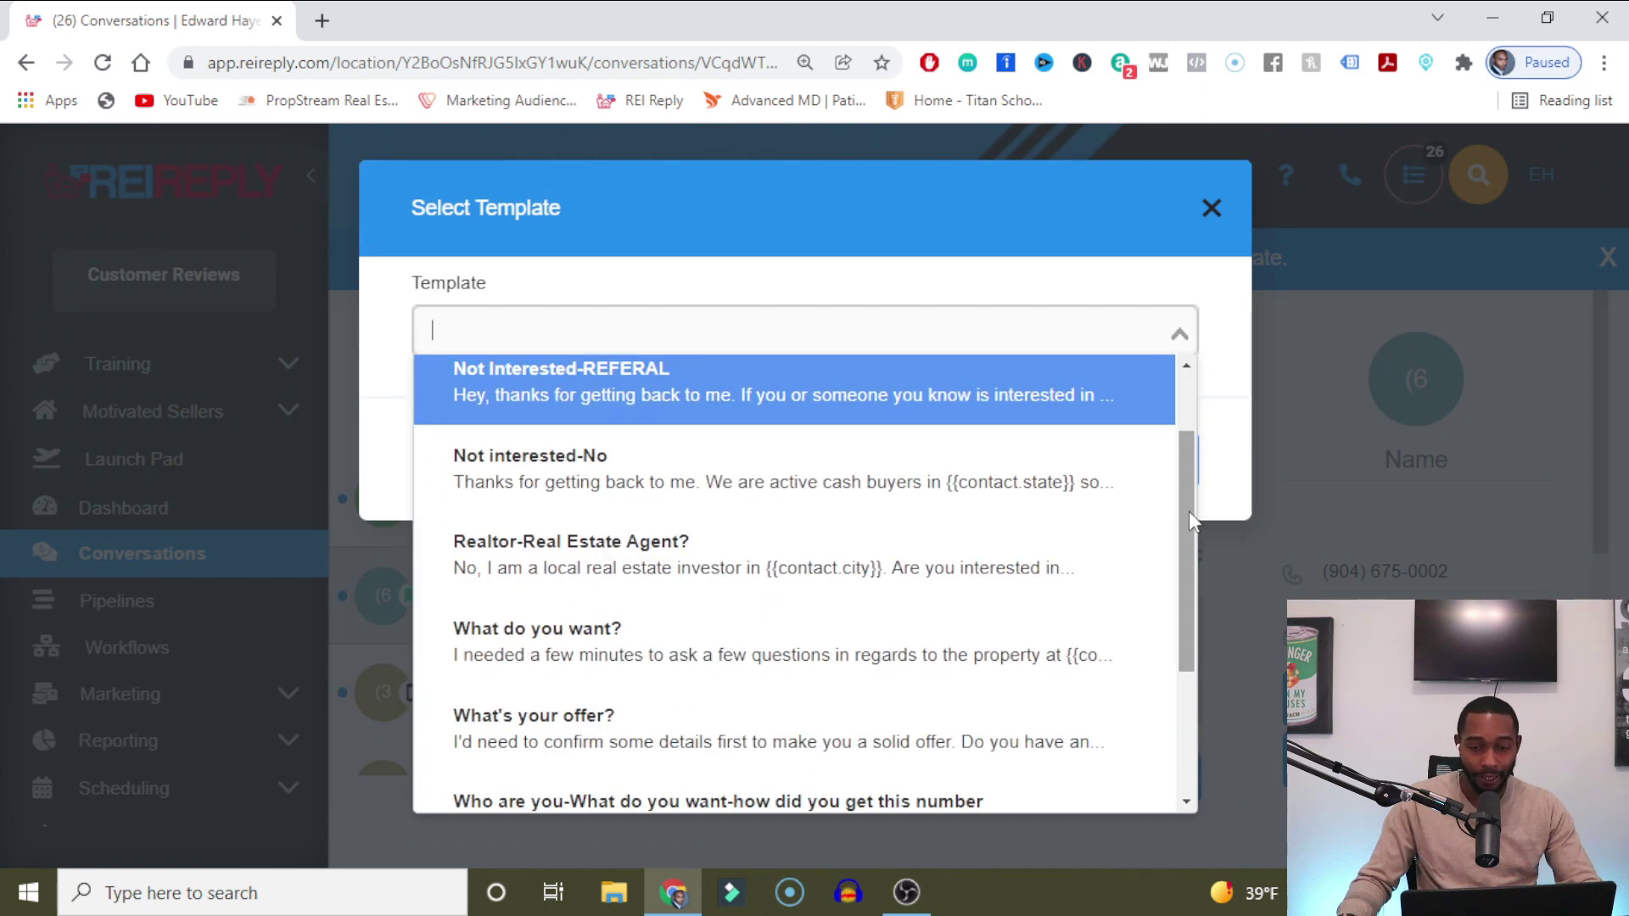
click(1211, 210)
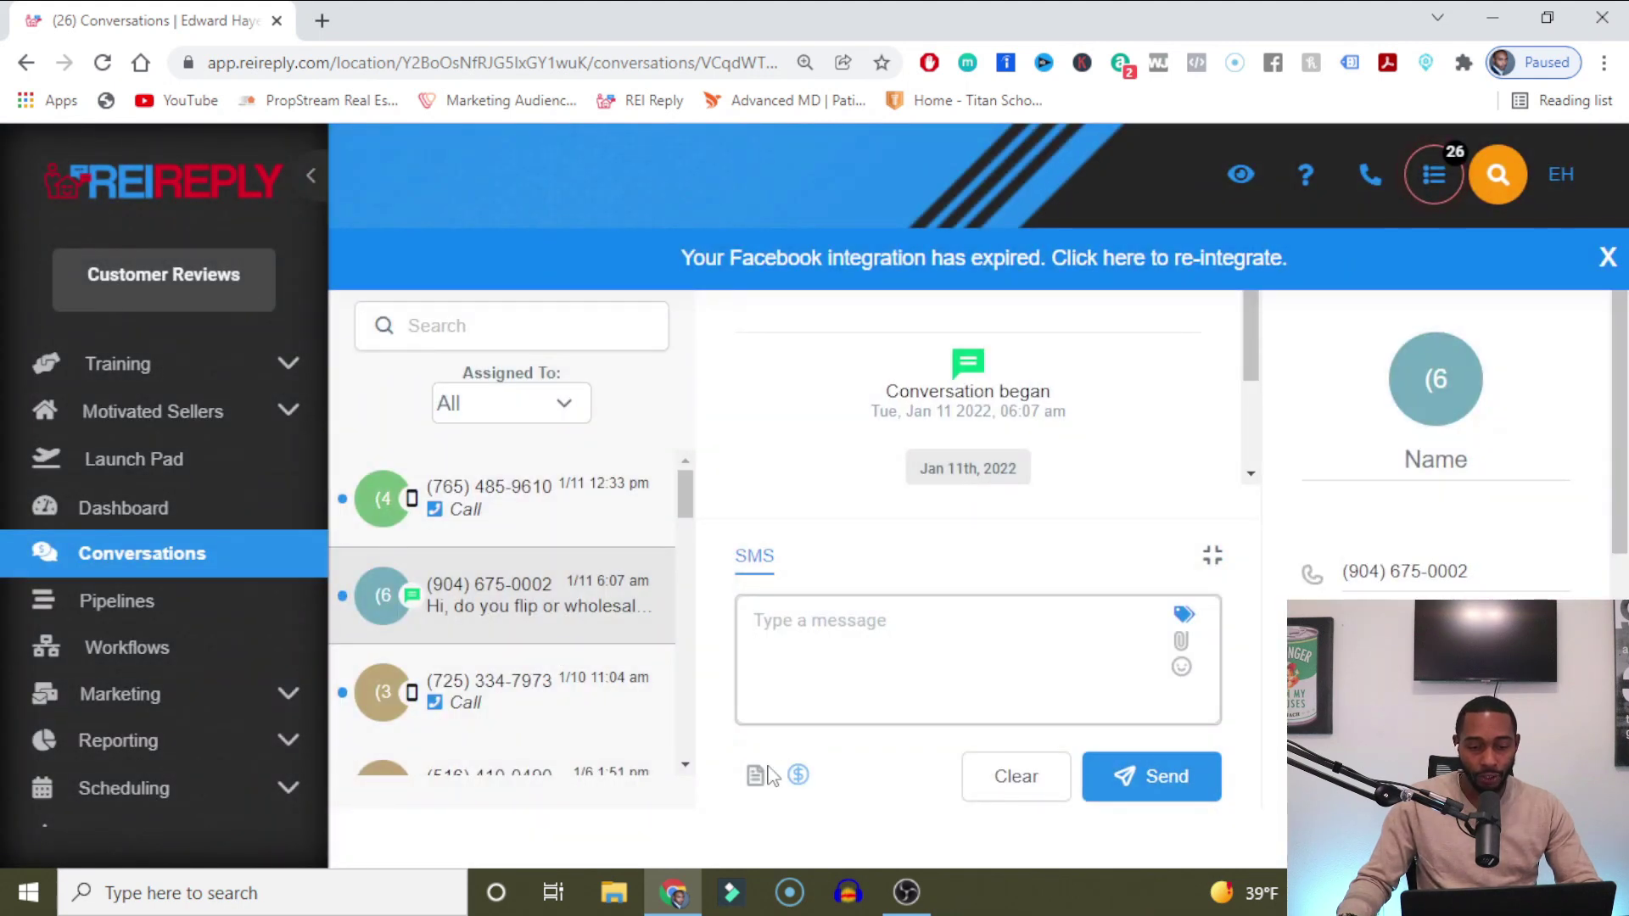
click(755, 775)
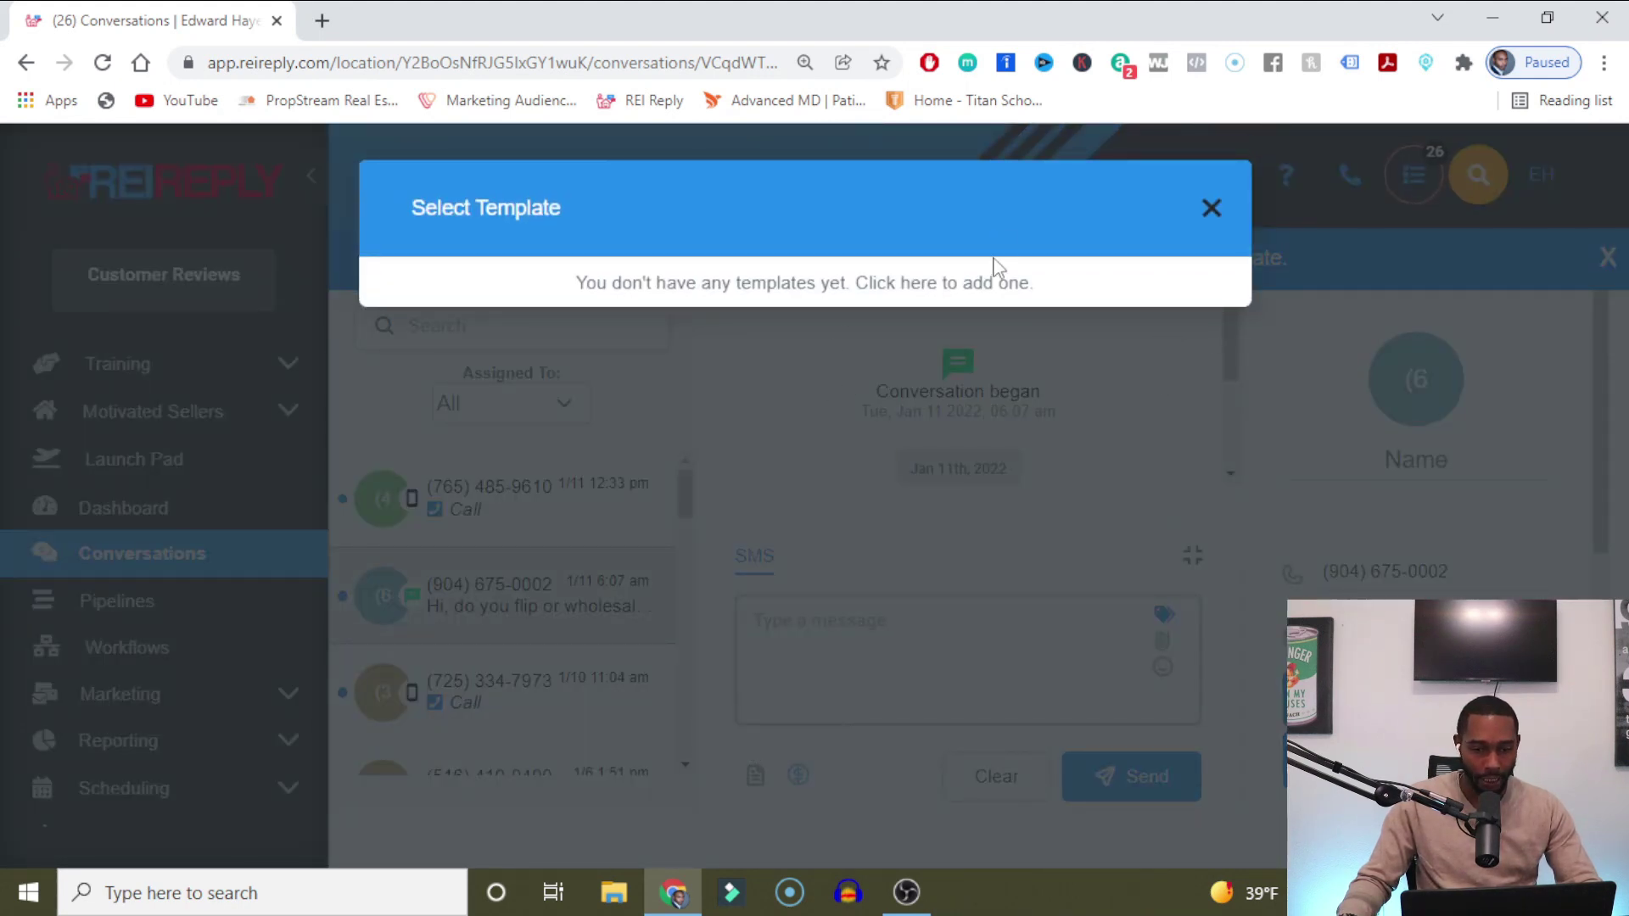
click(1162, 332)
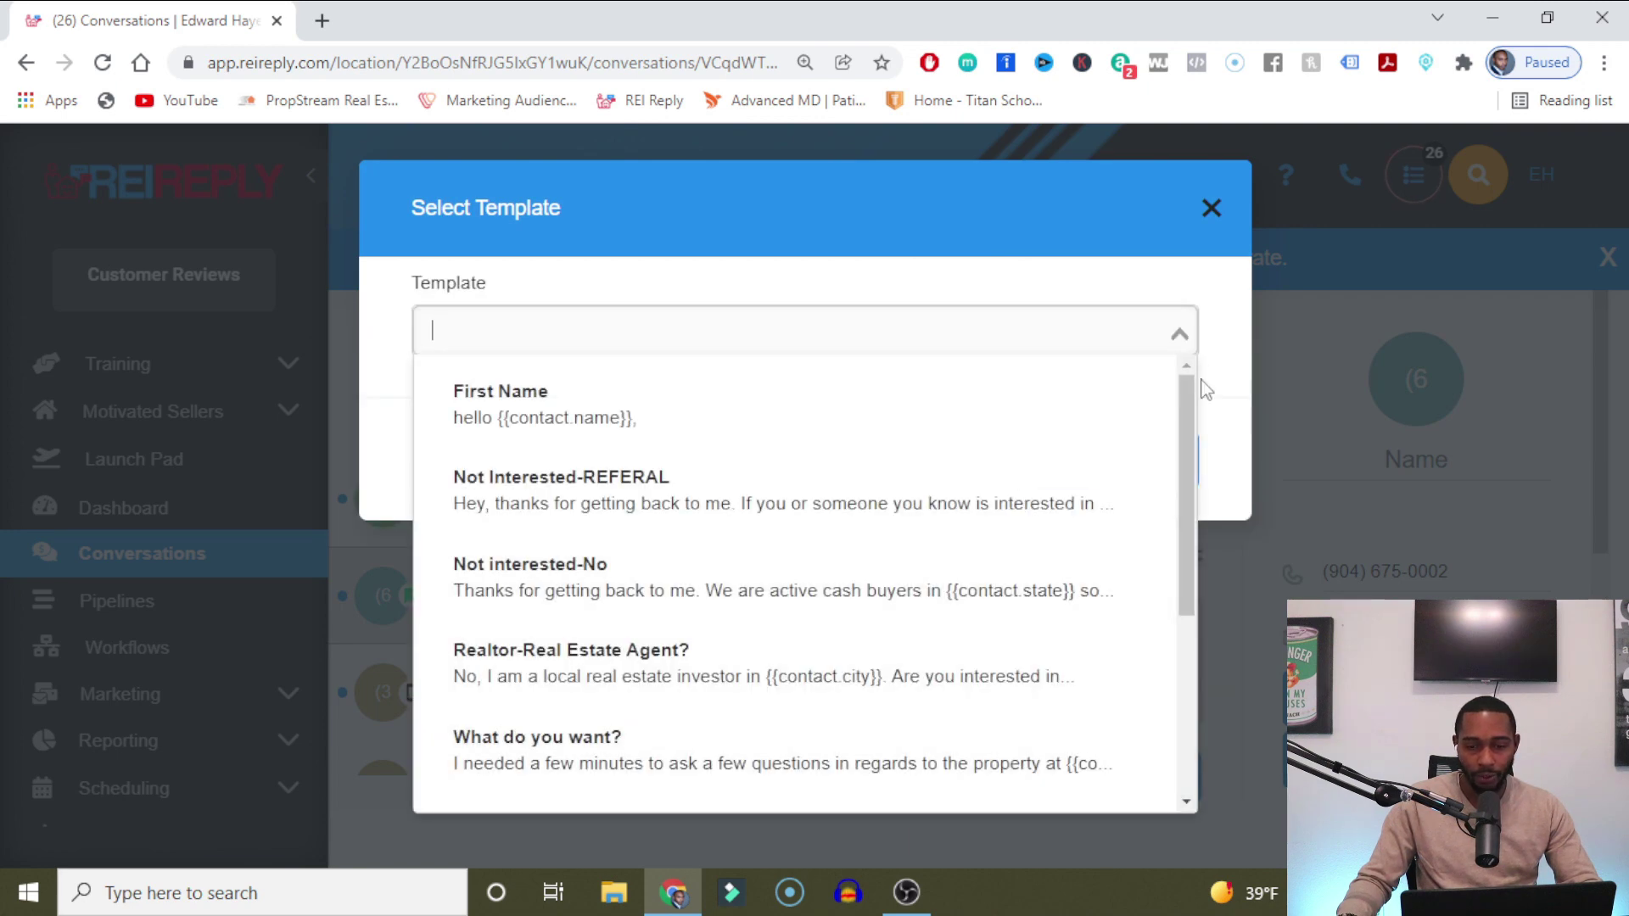
drag(1184, 424, 1208, 680)
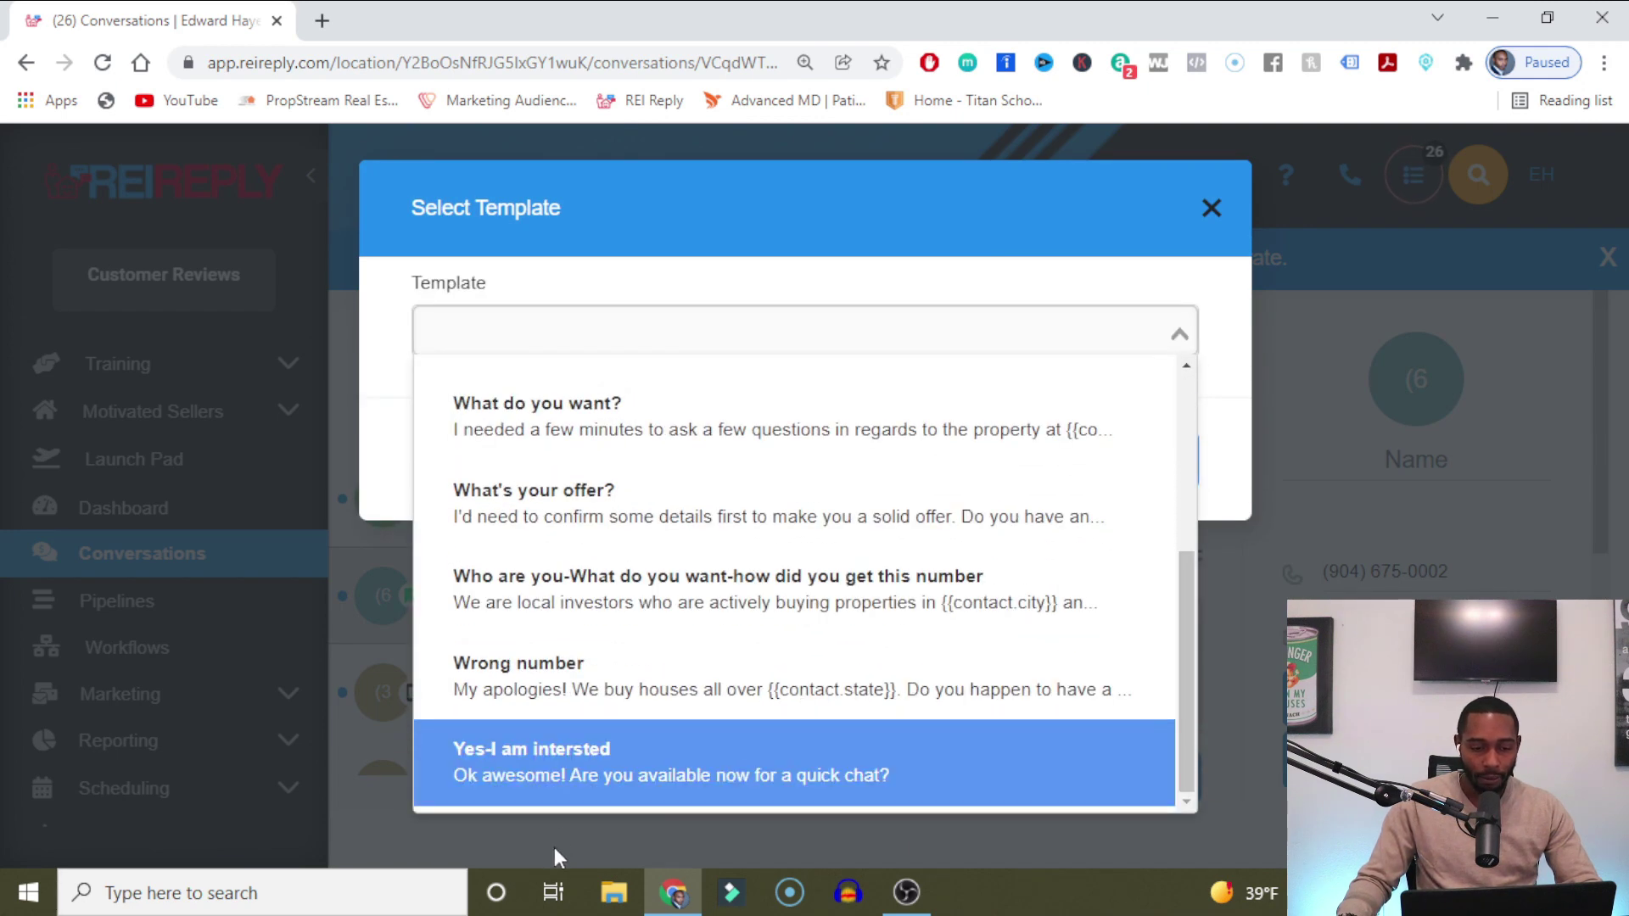
click(573, 768)
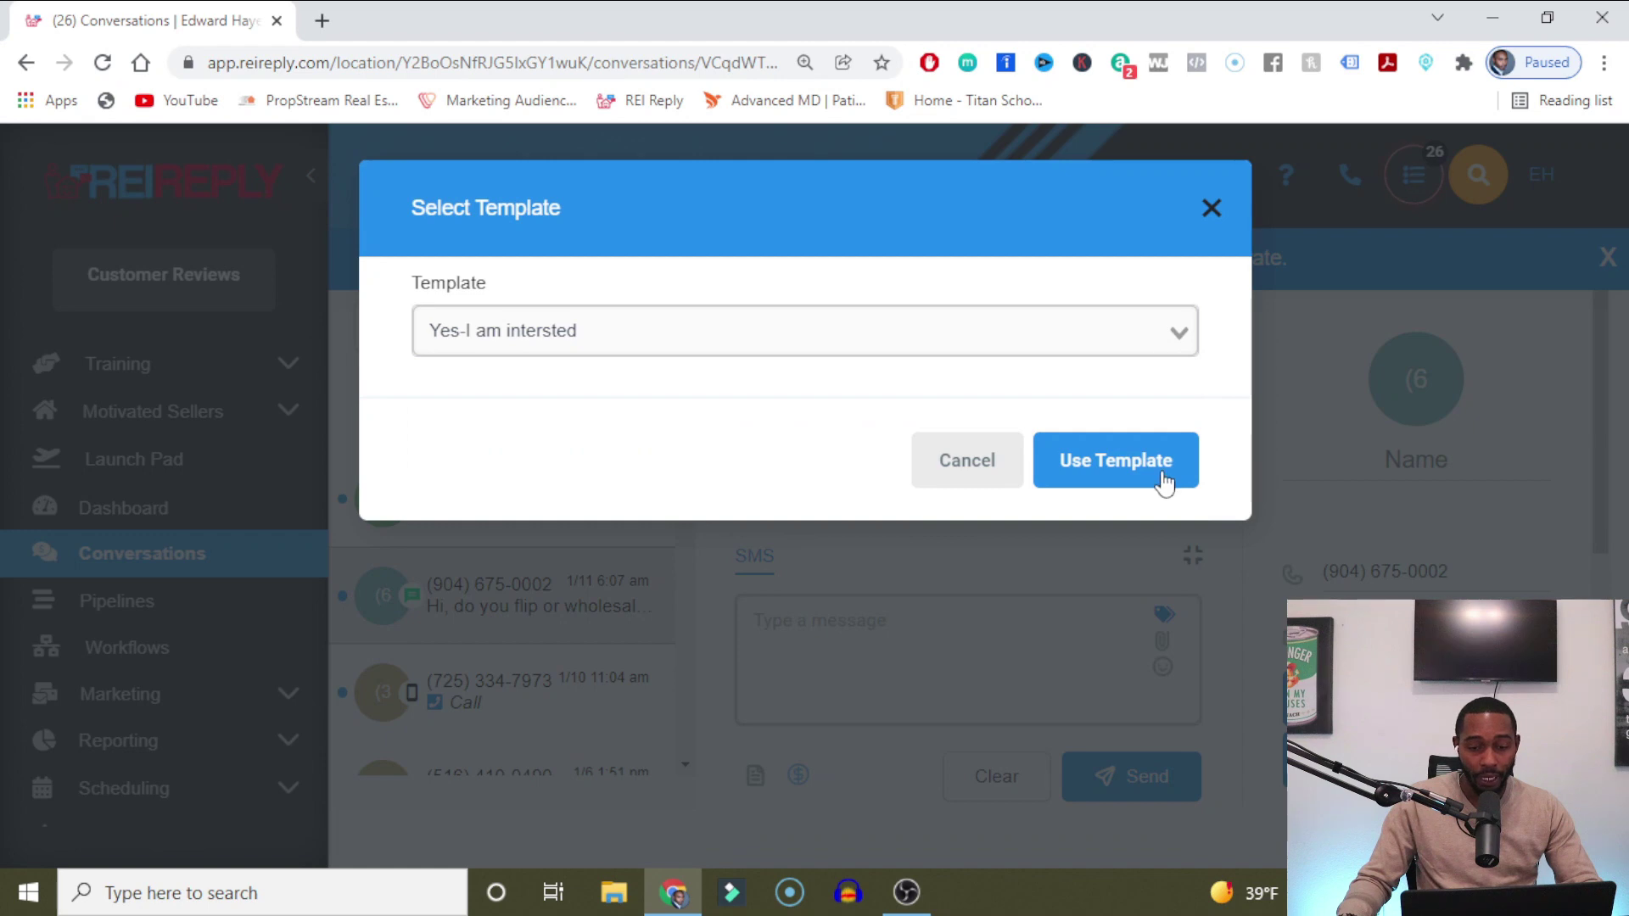
click(1164, 482)
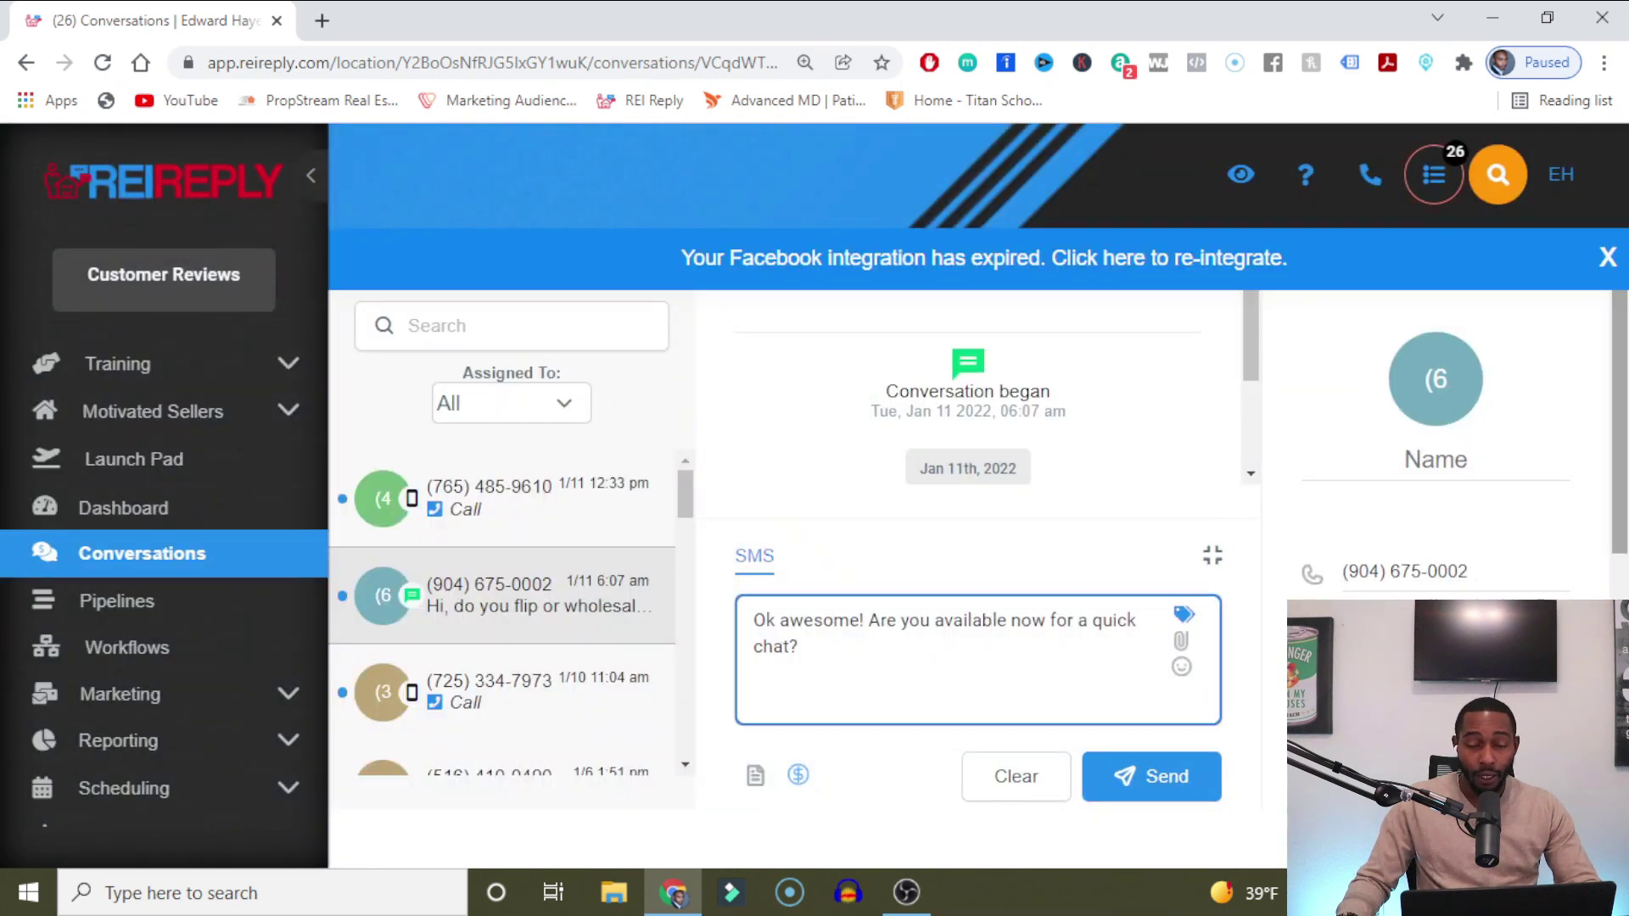
Edit the contact's name field, typing and then erasing a stray letter.
drag(1615, 498, 1615, 553)
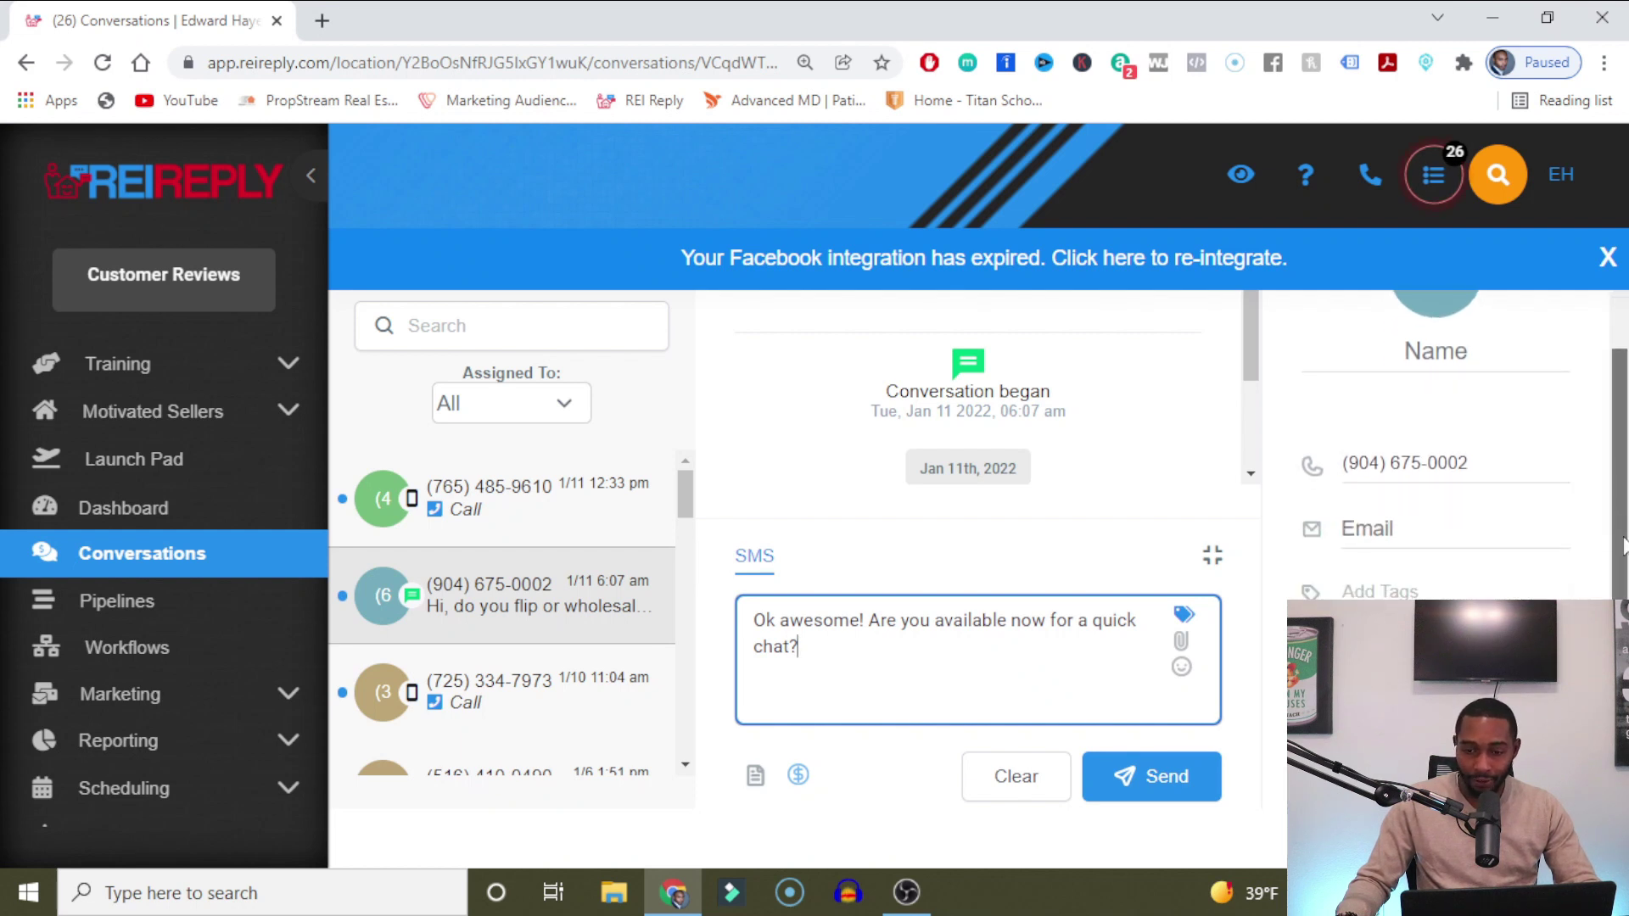
click(1411, 354)
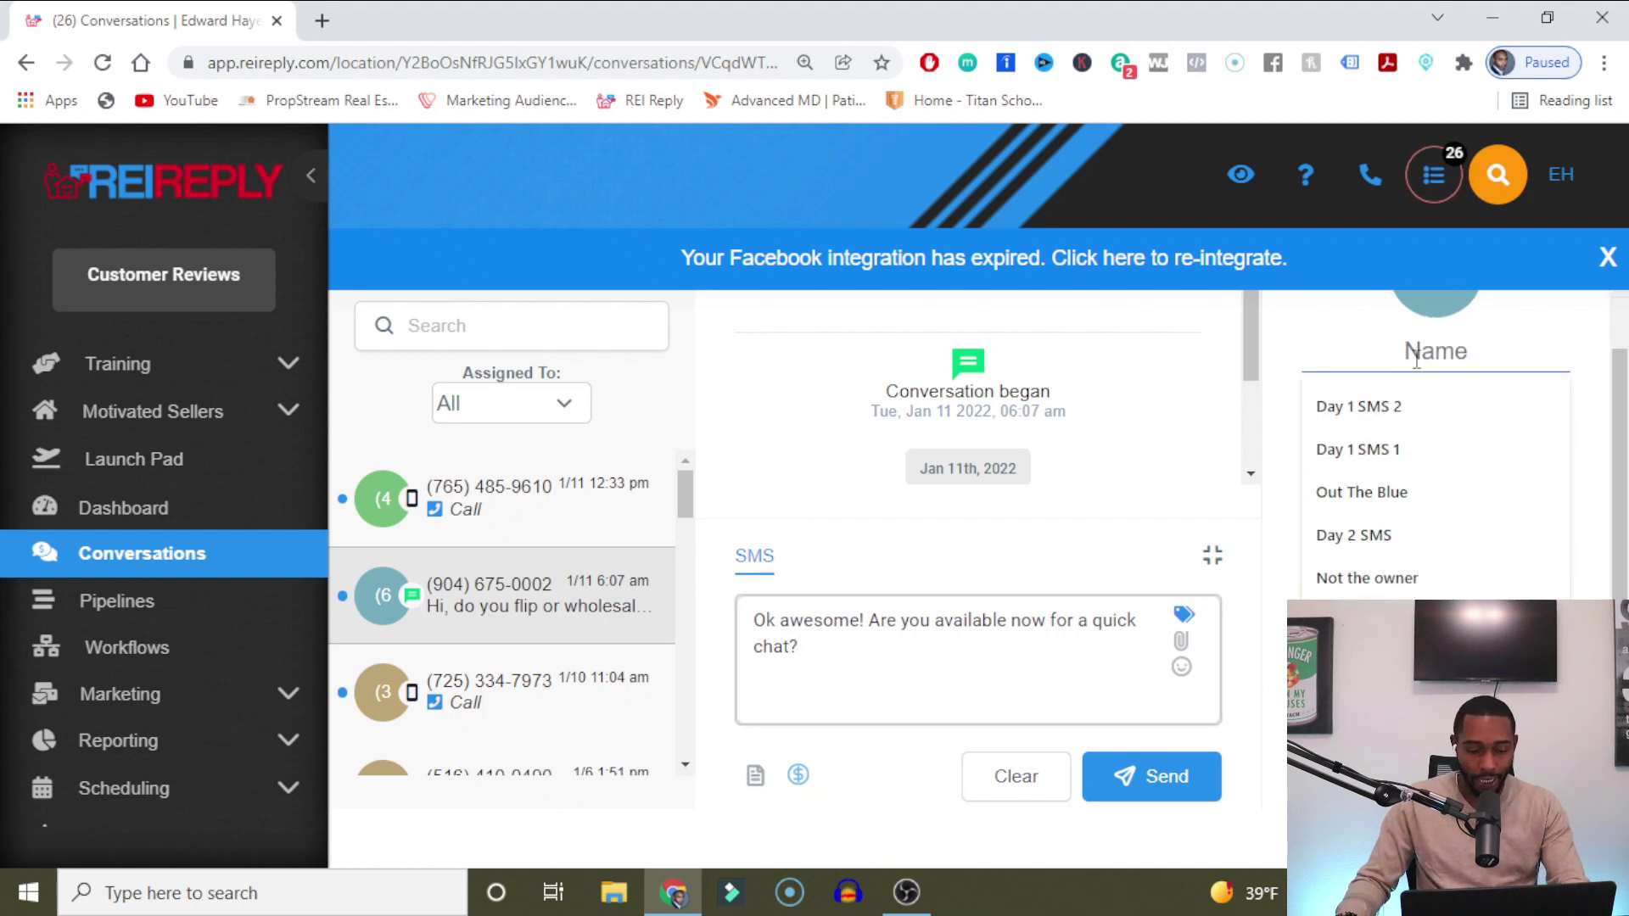
text(W)
key(BackSpace)
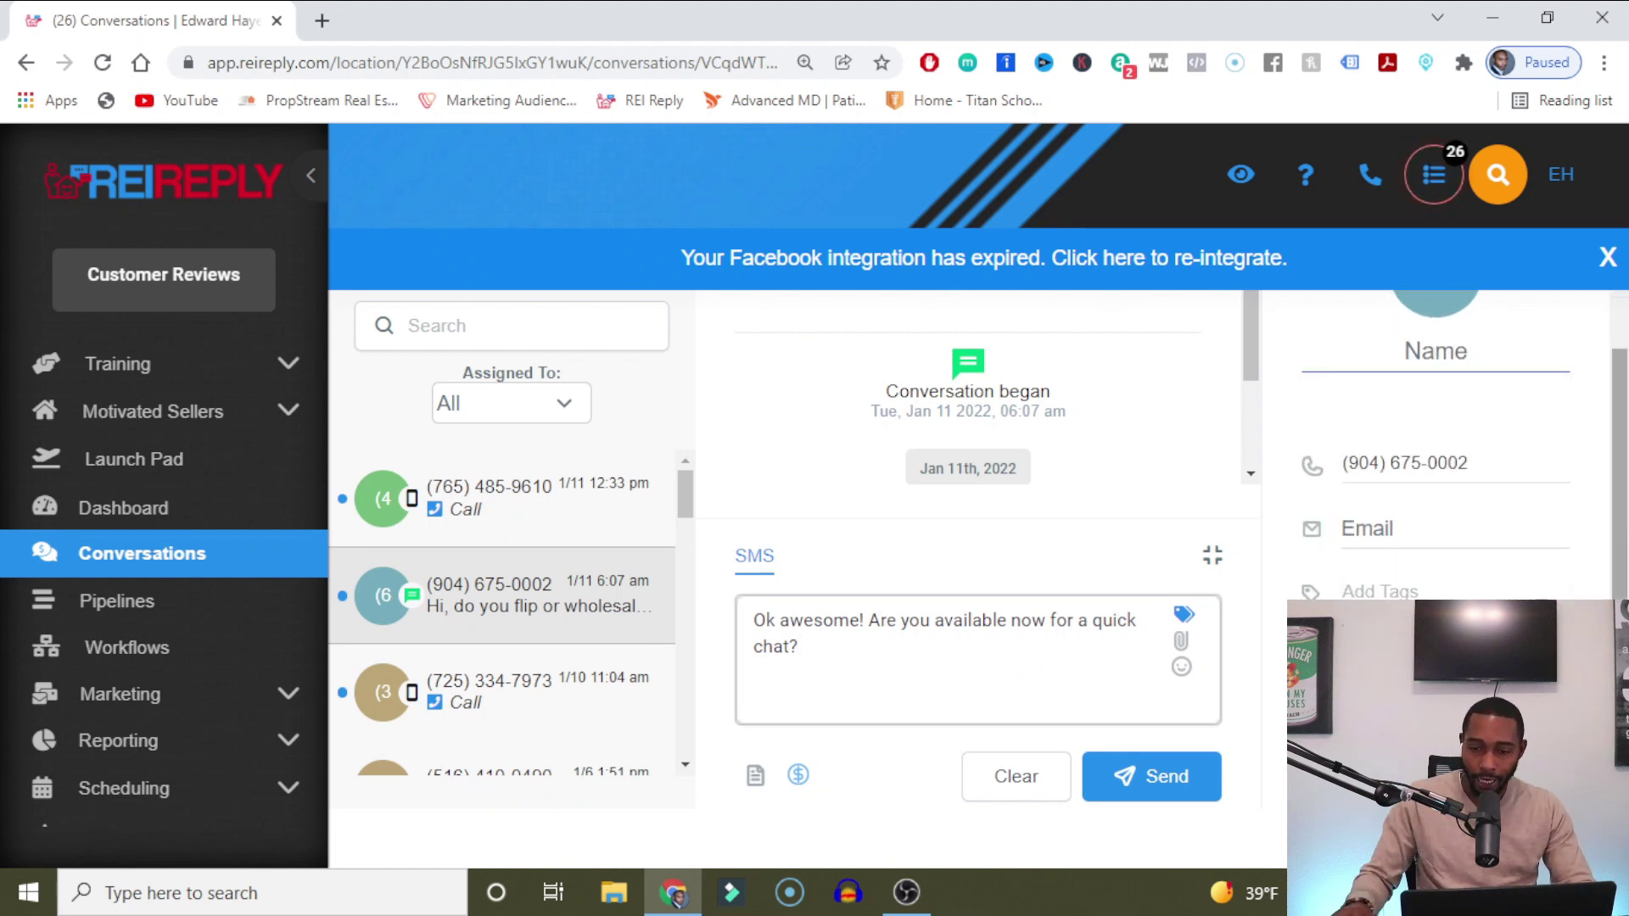
scroll(1392, 526, down, 2)
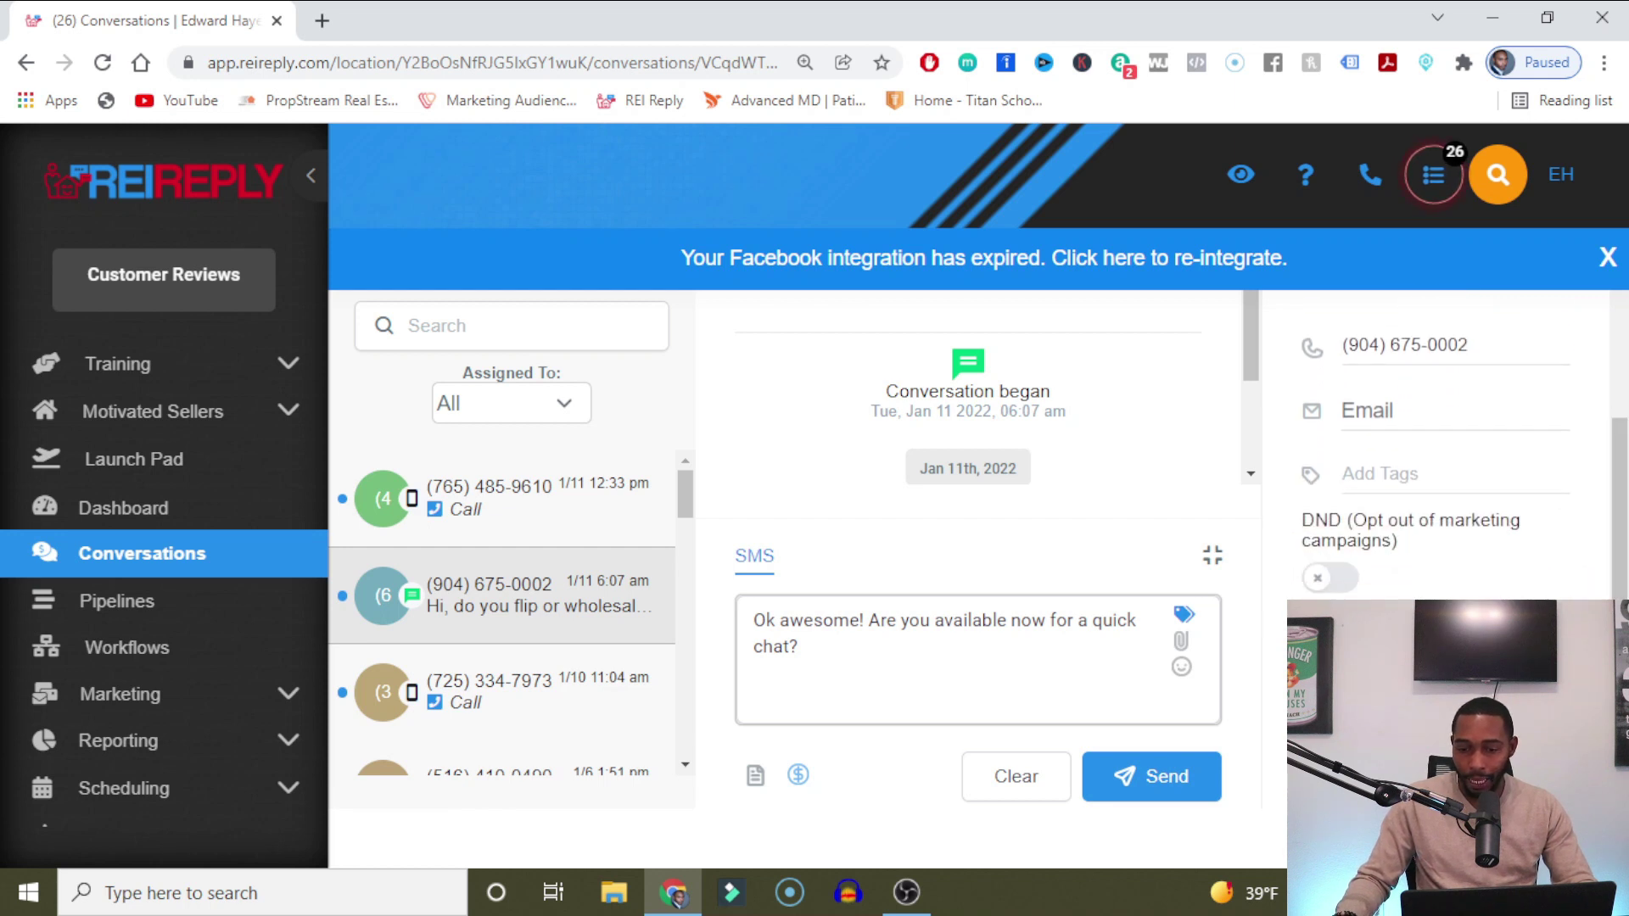
Toggle the DND marketing opt-out on and back off, dismiss the Facebook notice, and start an opportunity.
click(1337, 579)
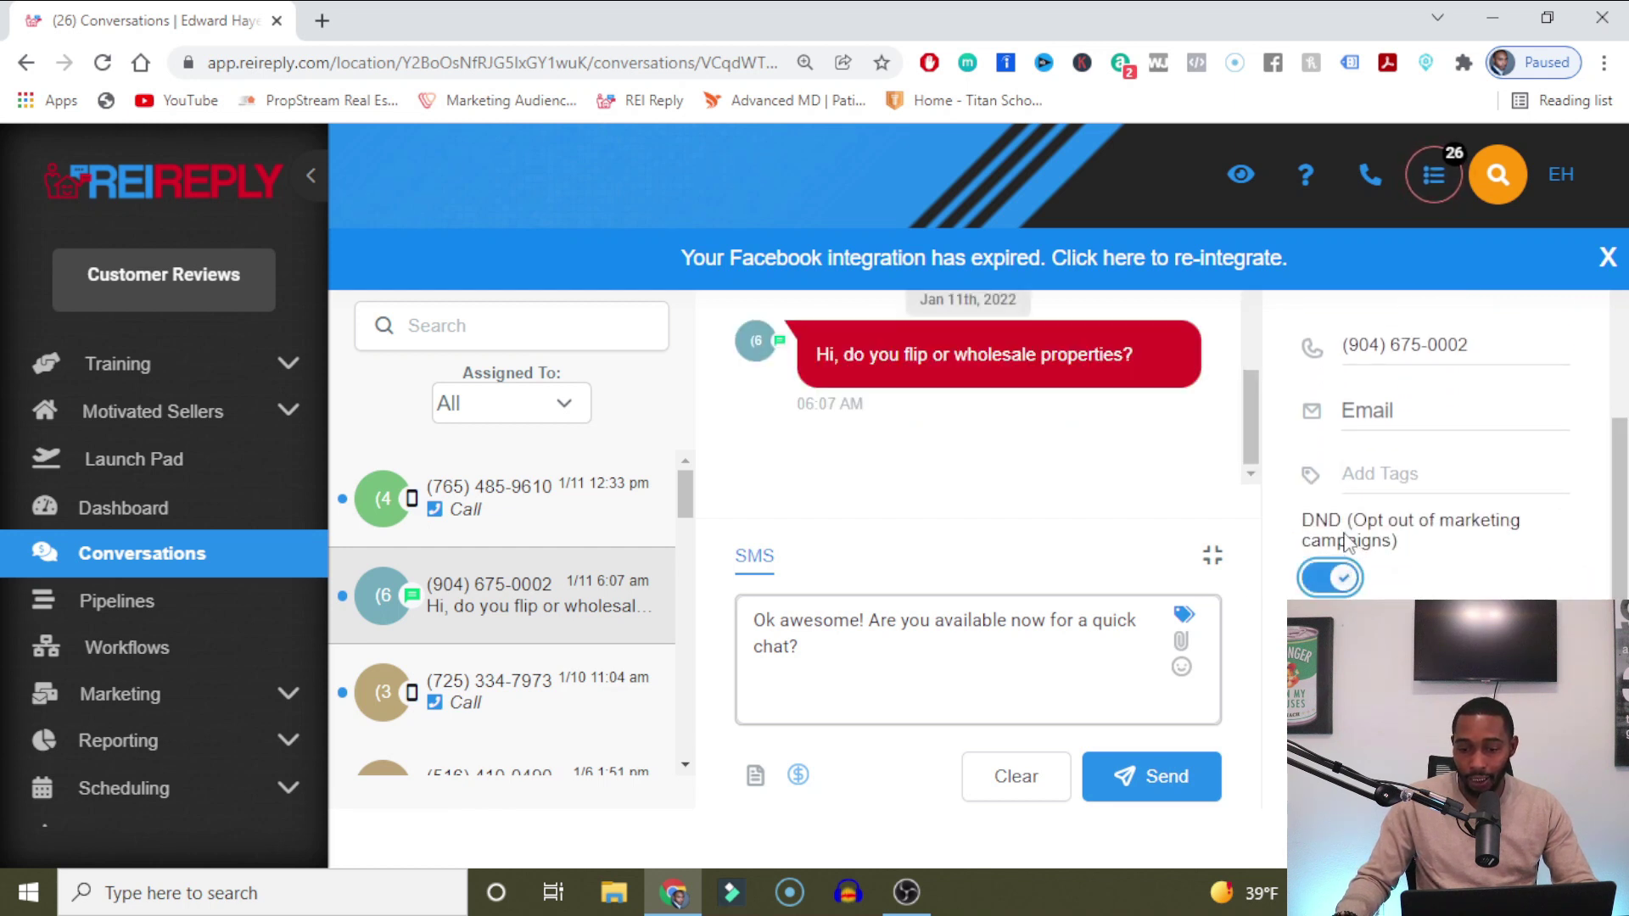
click(1341, 584)
click(1421, 488)
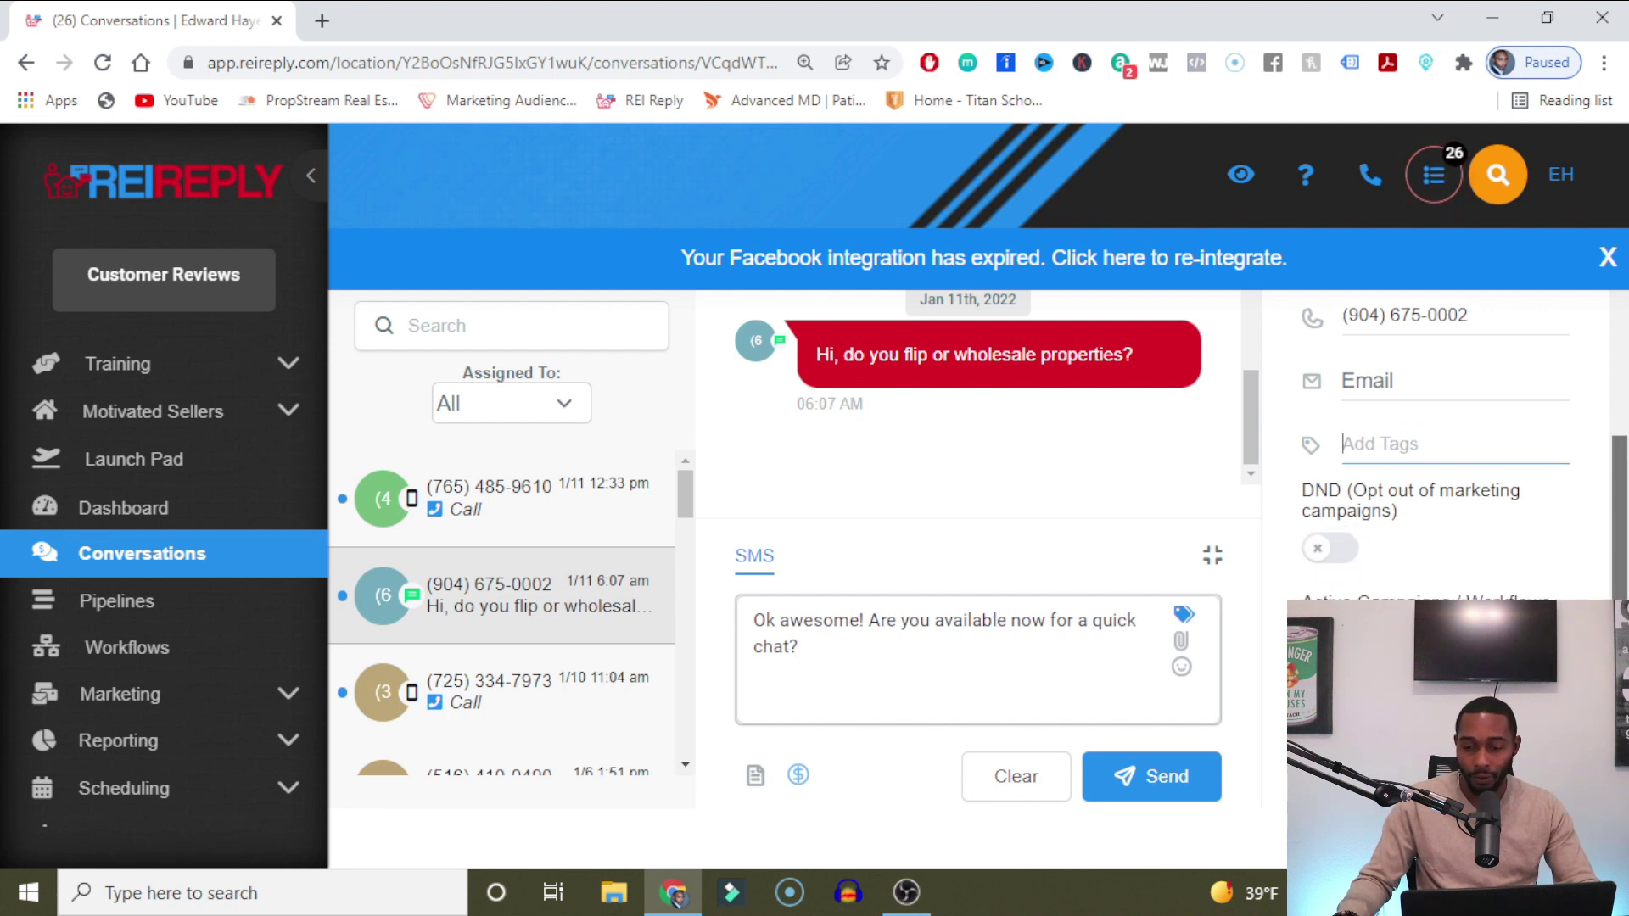
click(1608, 257)
click(1311, 611)
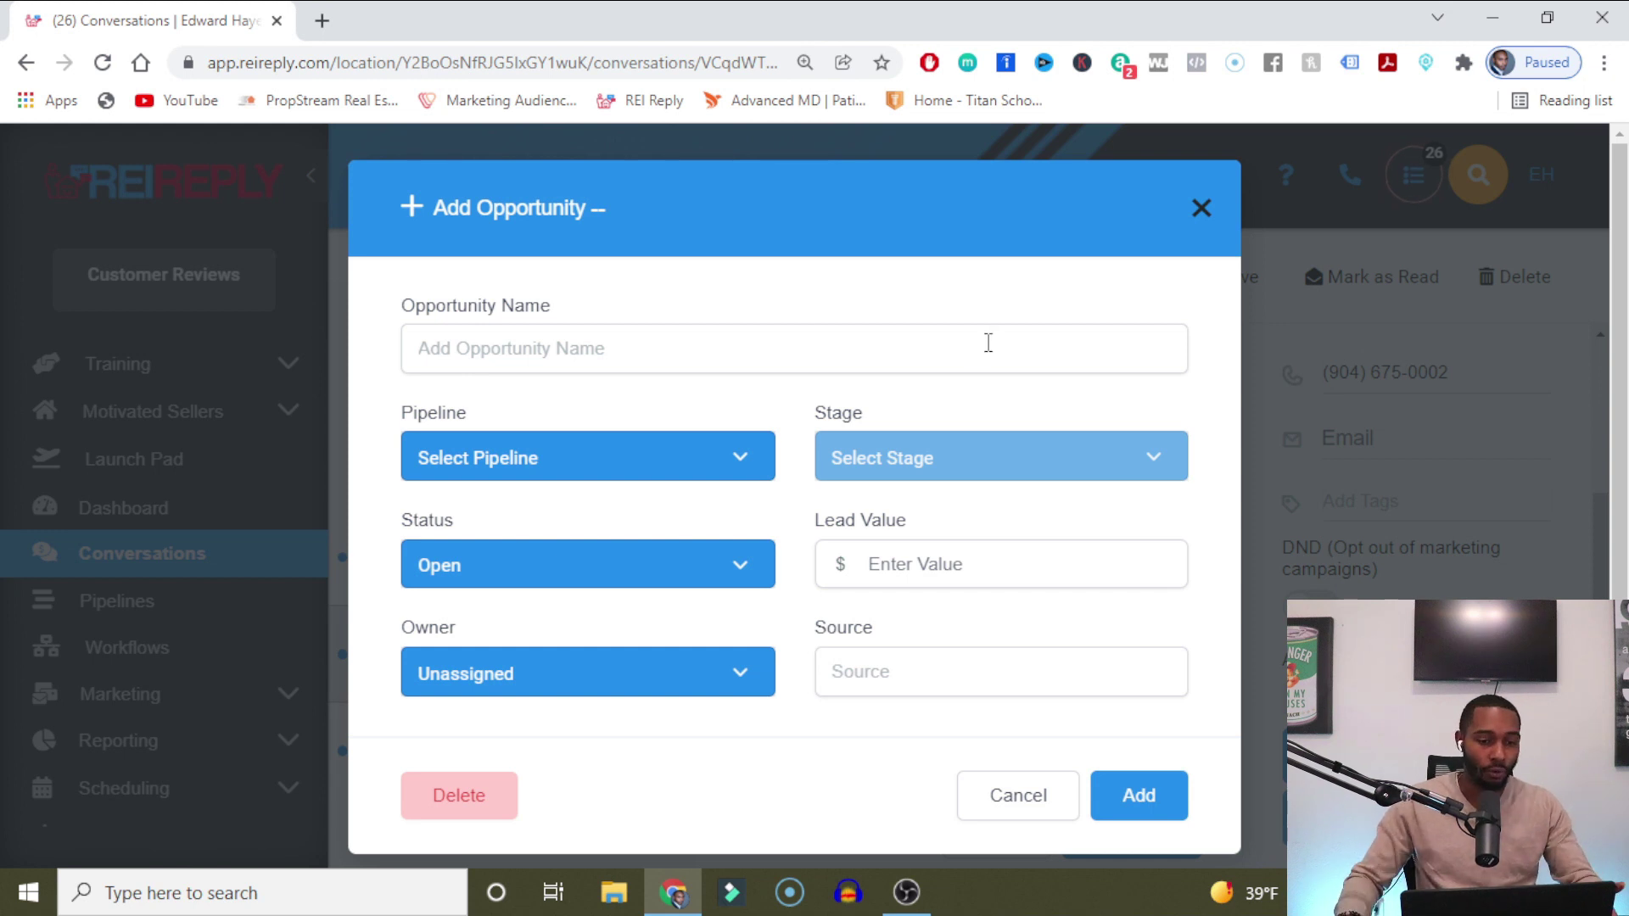
Name the opportunity after the lead and place it in .pipeline Leads at stage Attention.
click(803, 342)
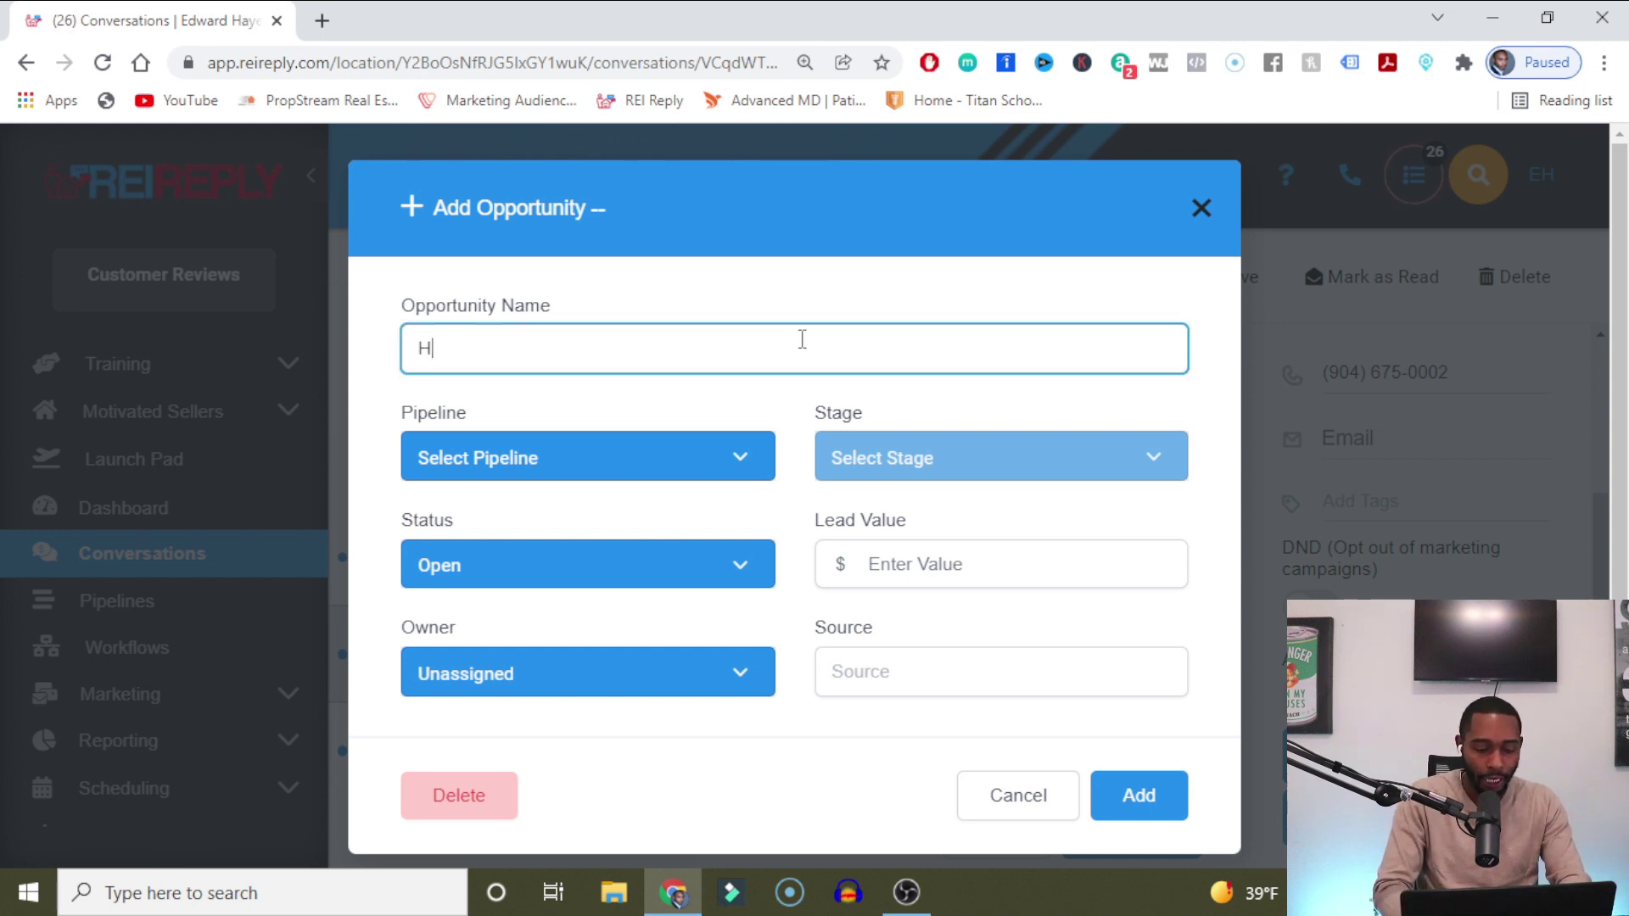
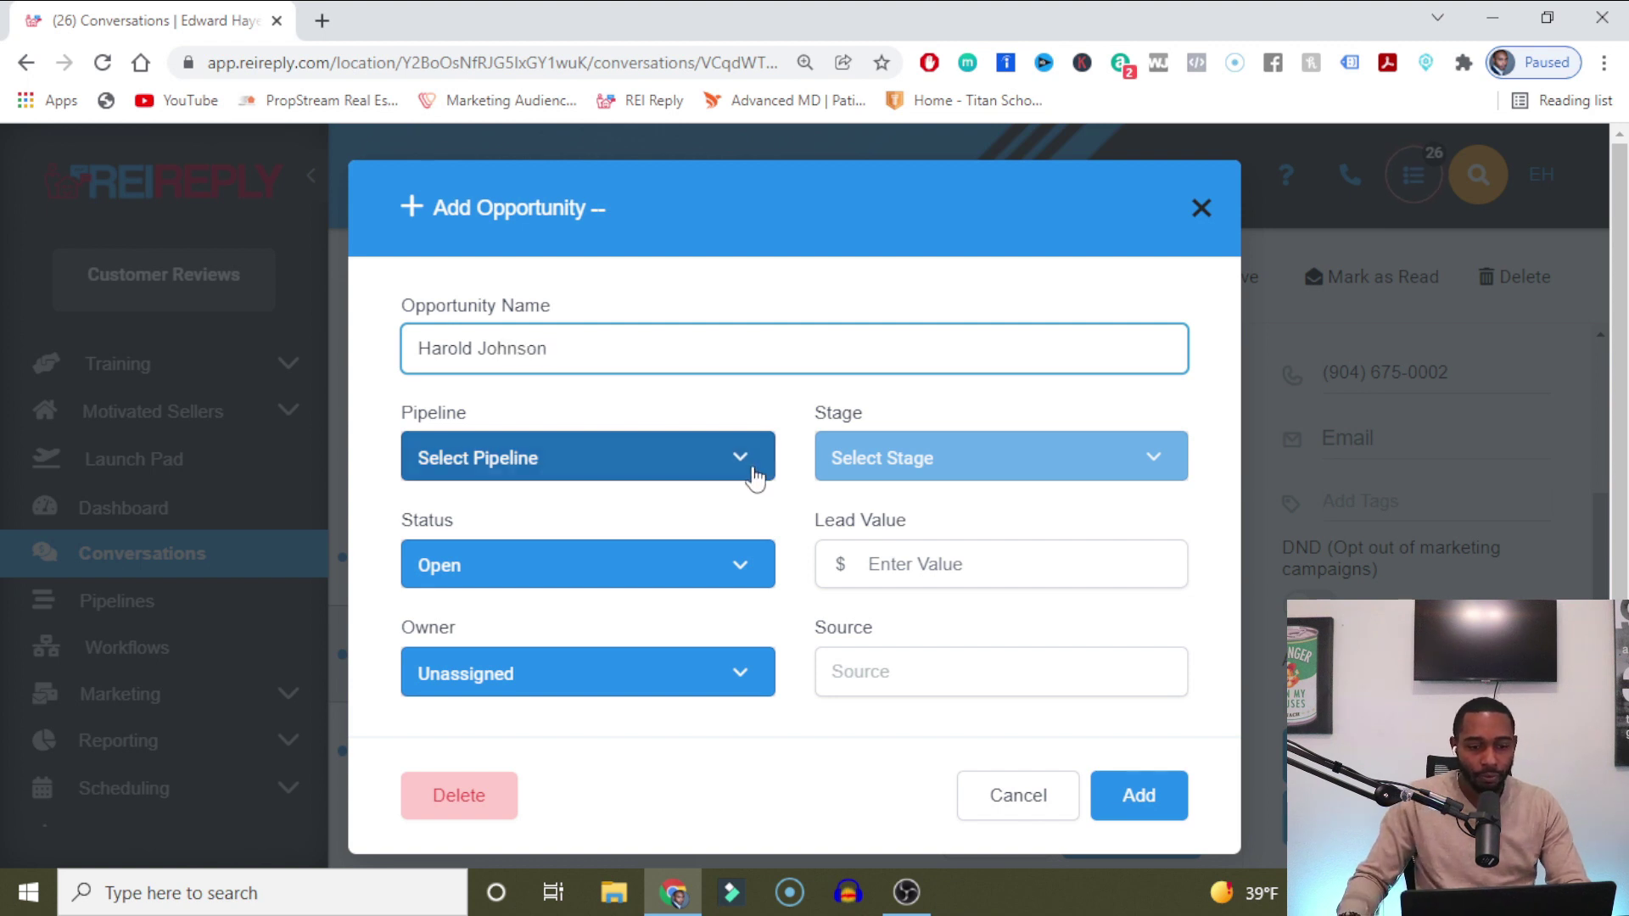
click(611, 476)
click(638, 501)
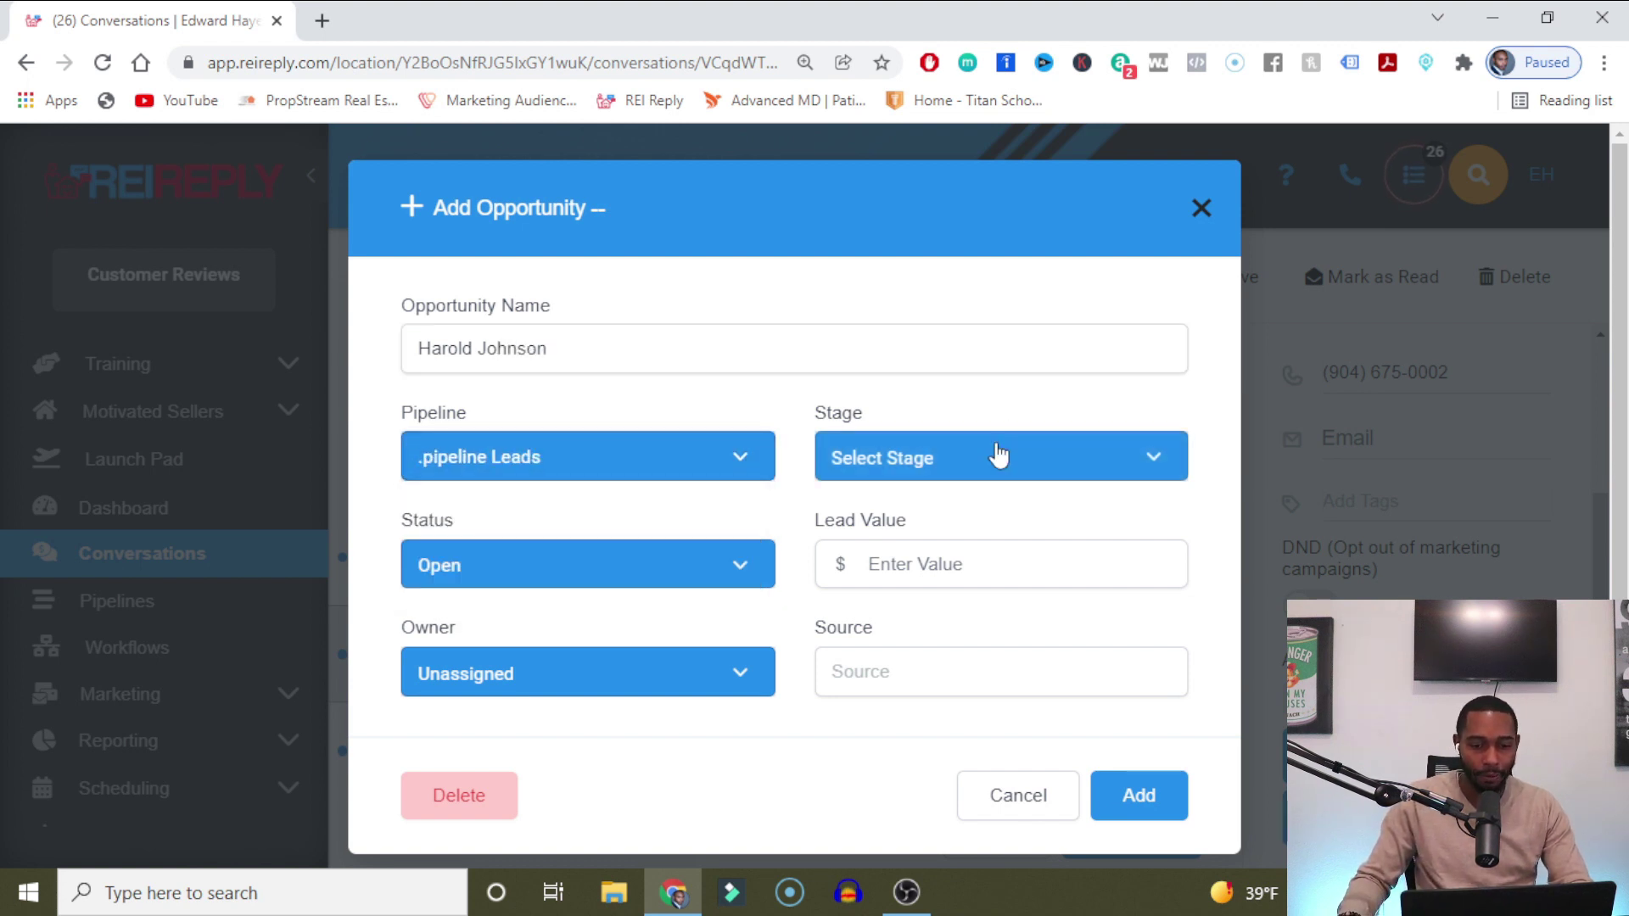
click(1001, 457)
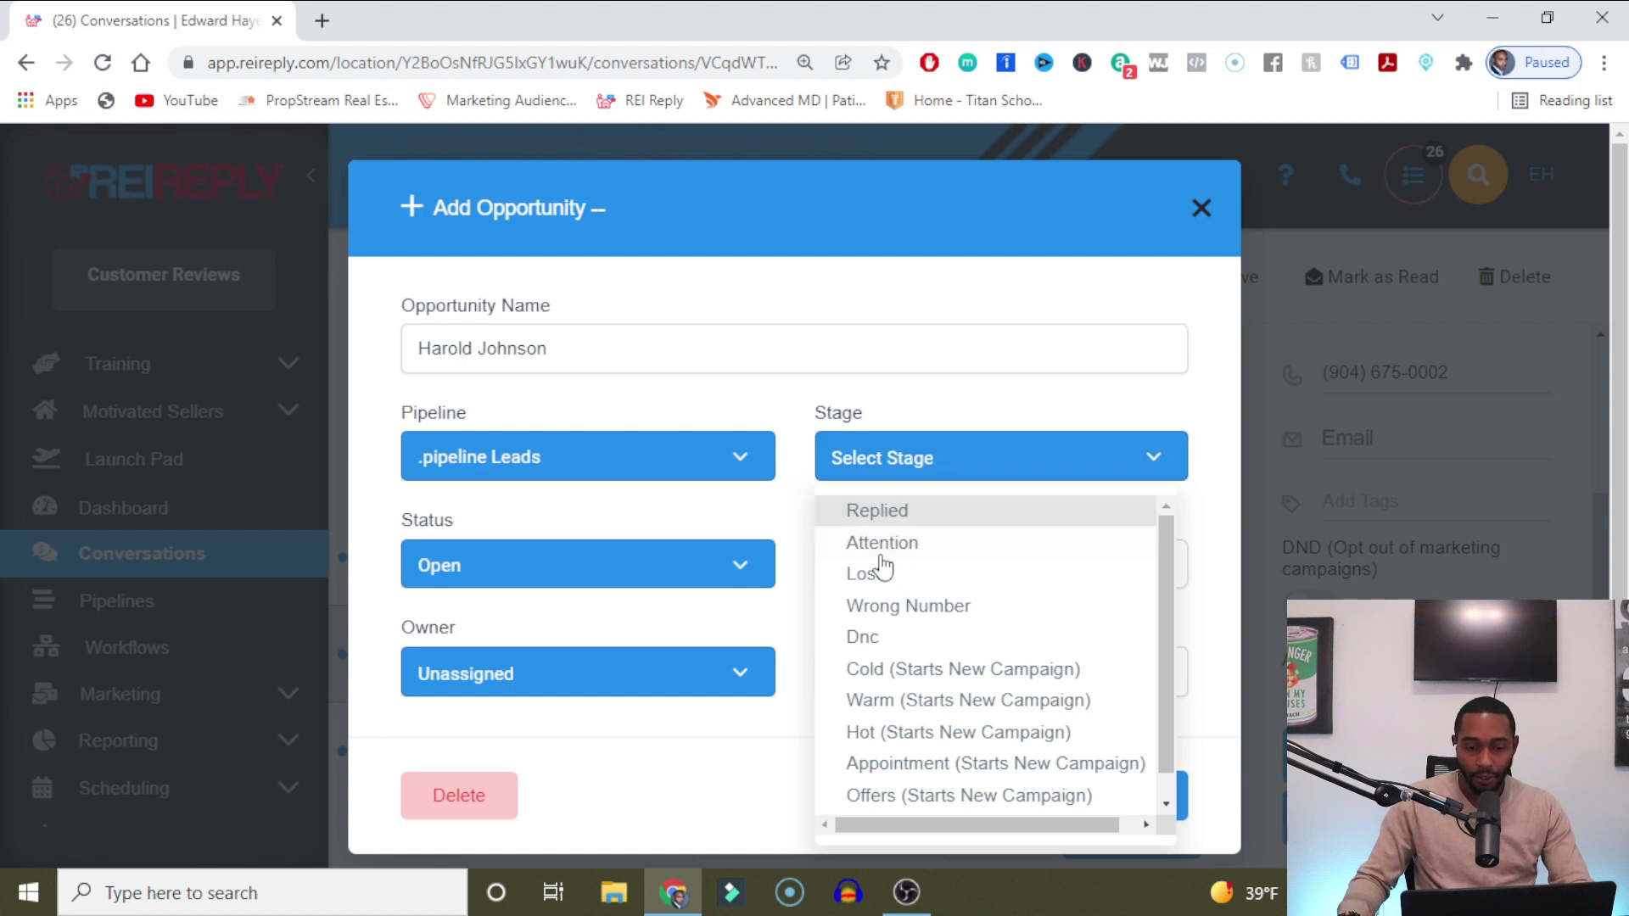
click(902, 734)
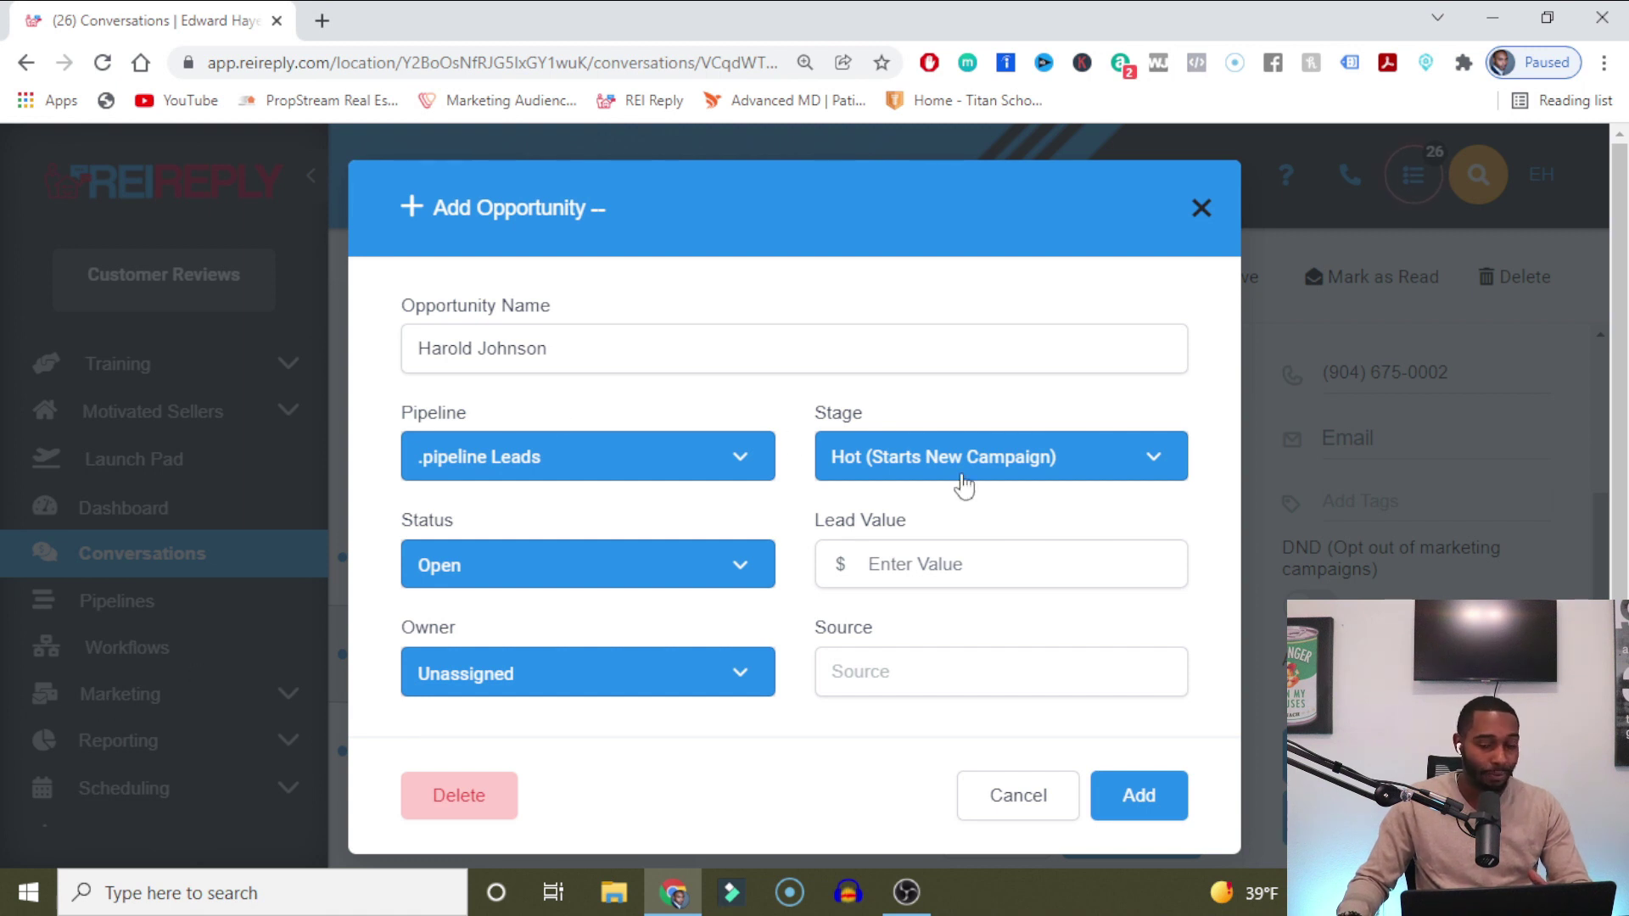
click(1019, 459)
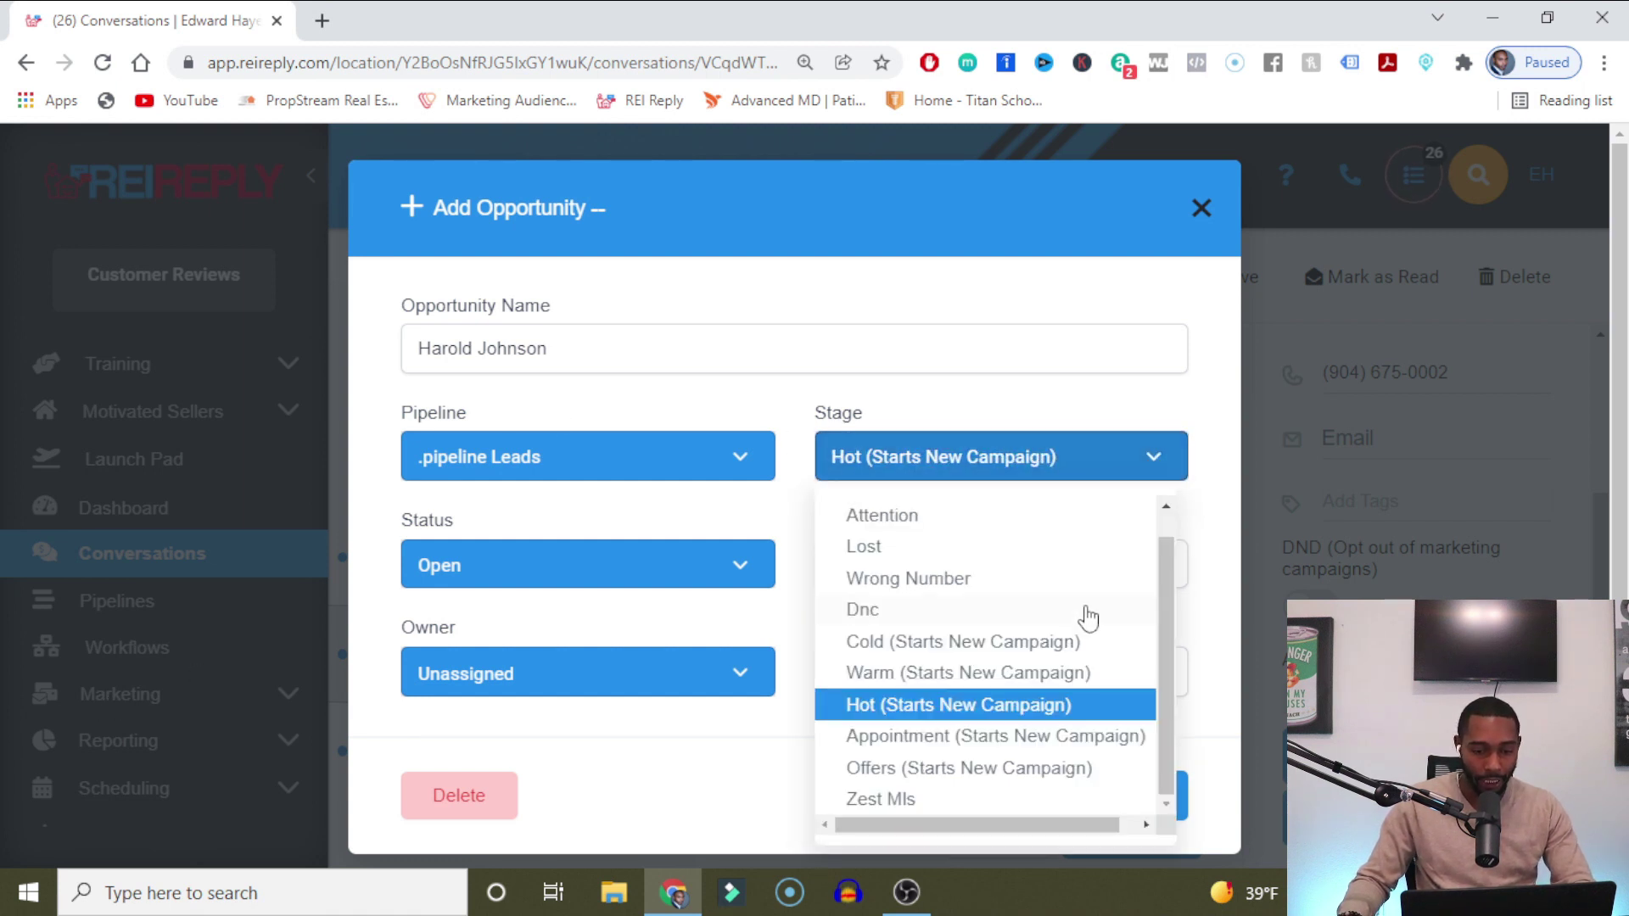
click(912, 520)
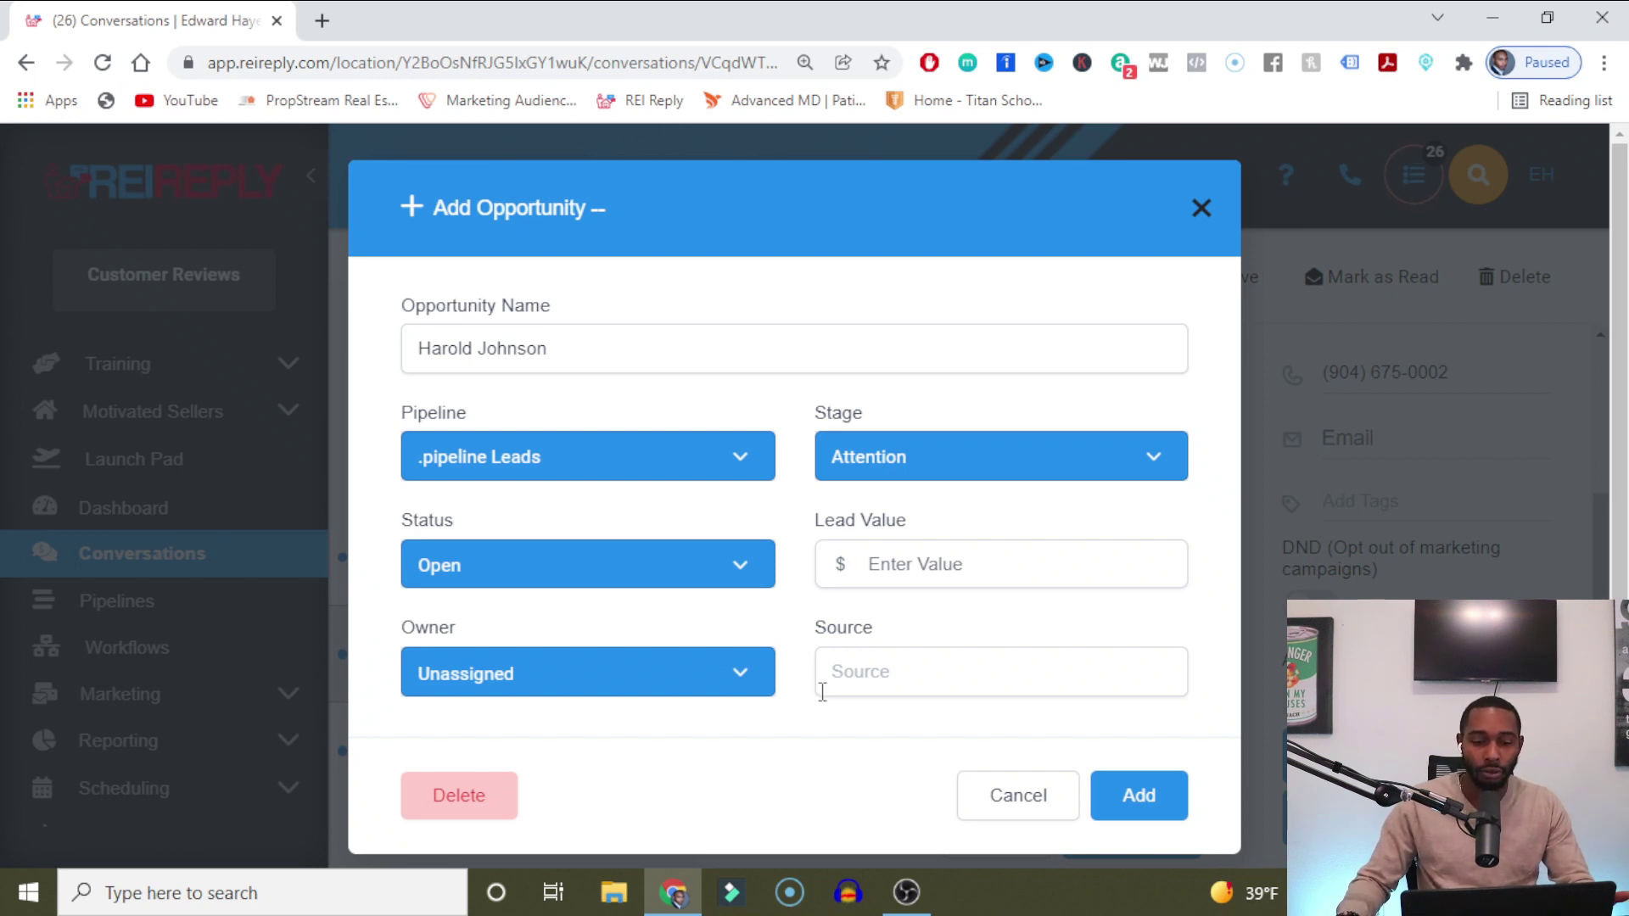
Keep status Open, enter lead value 10,000, assign an owner, type source 'Fa', and add it.
click(538, 577)
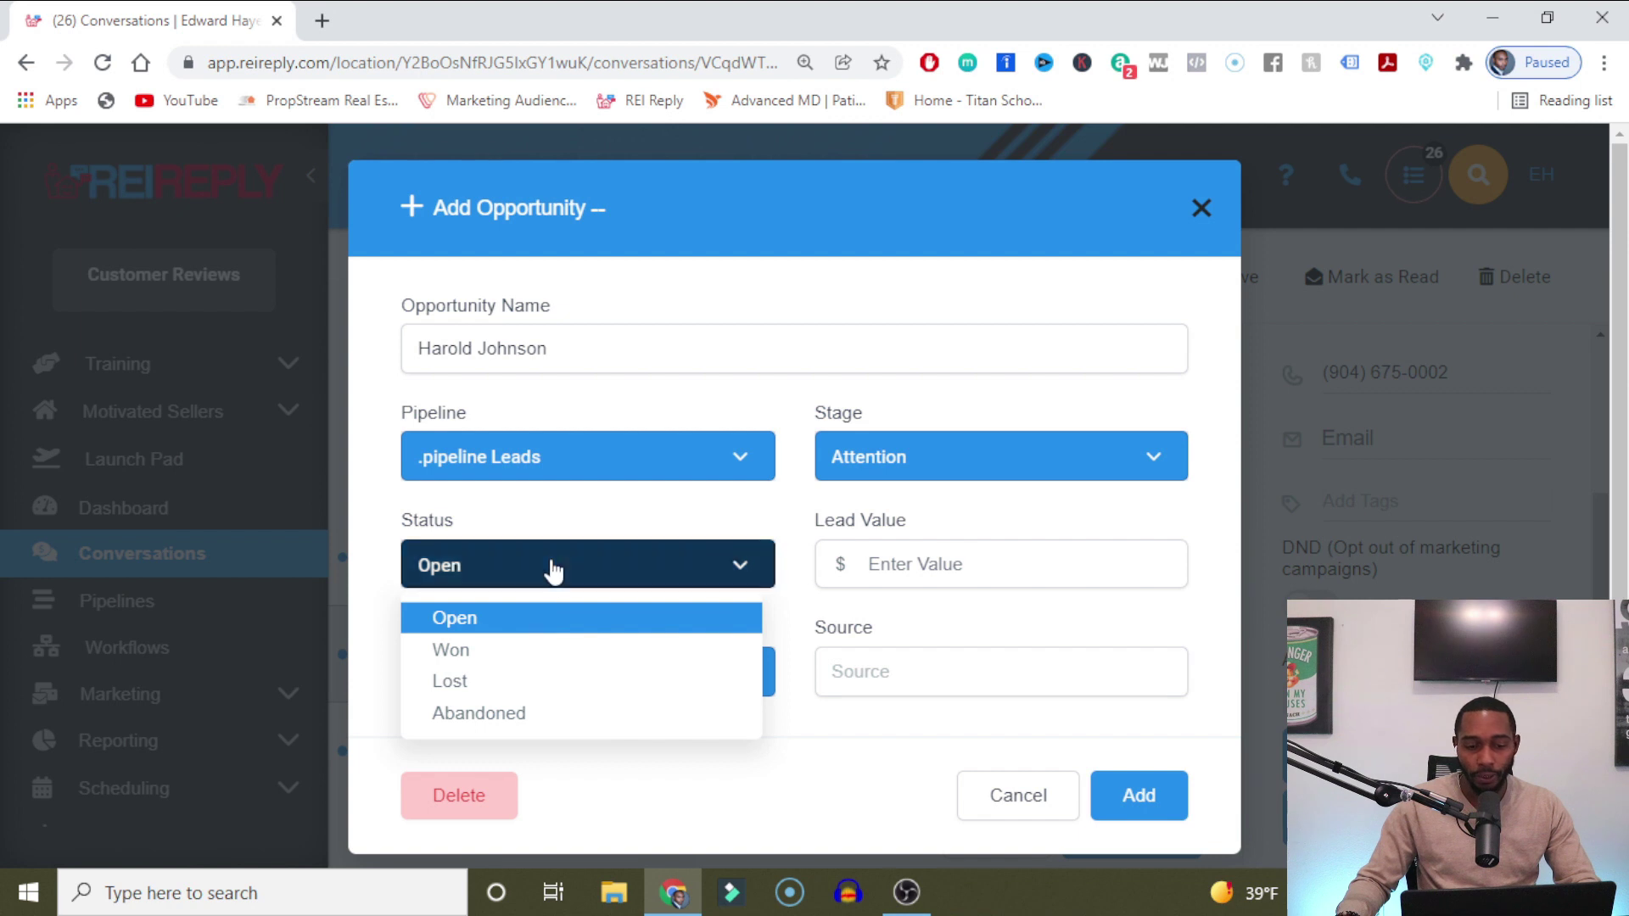
click(555, 571)
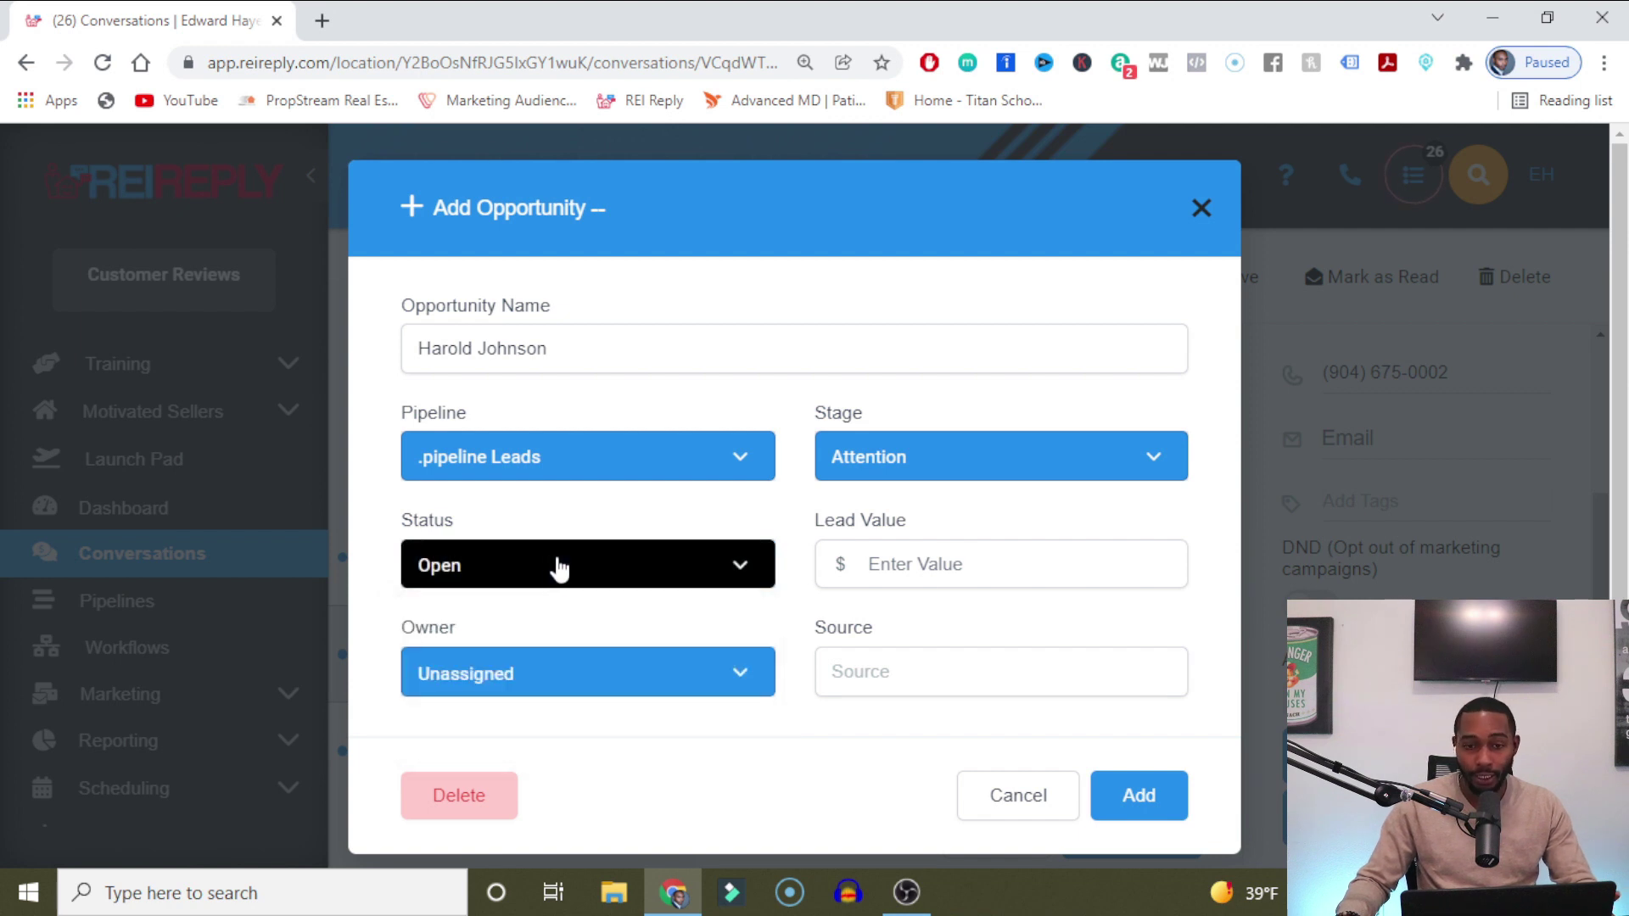
click(1013, 567)
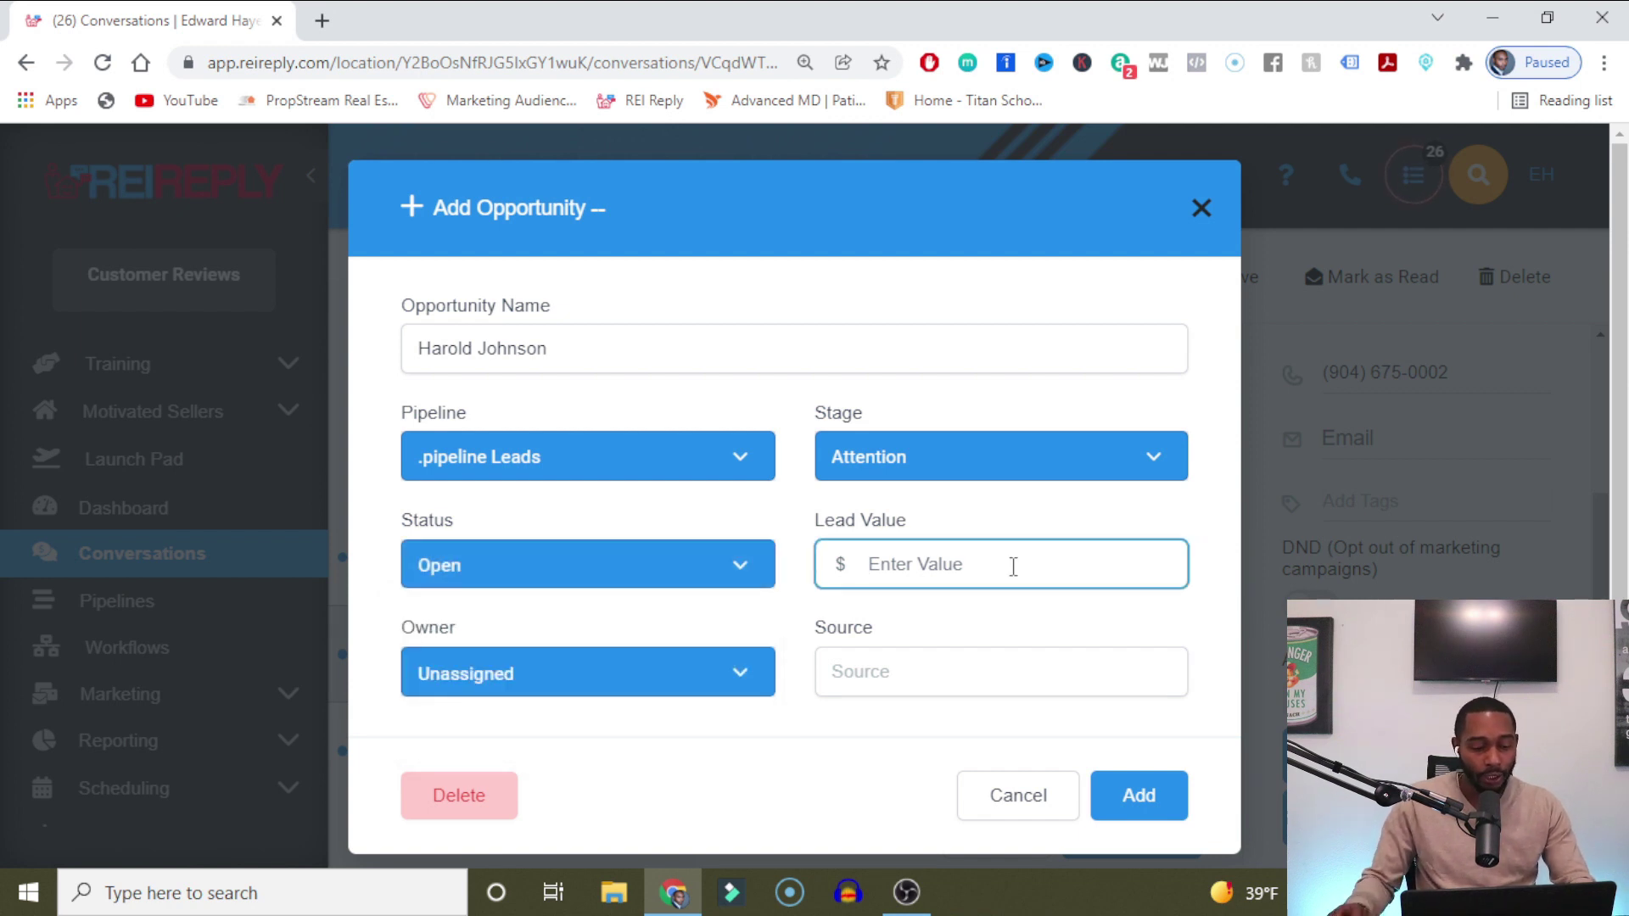
text(10,)
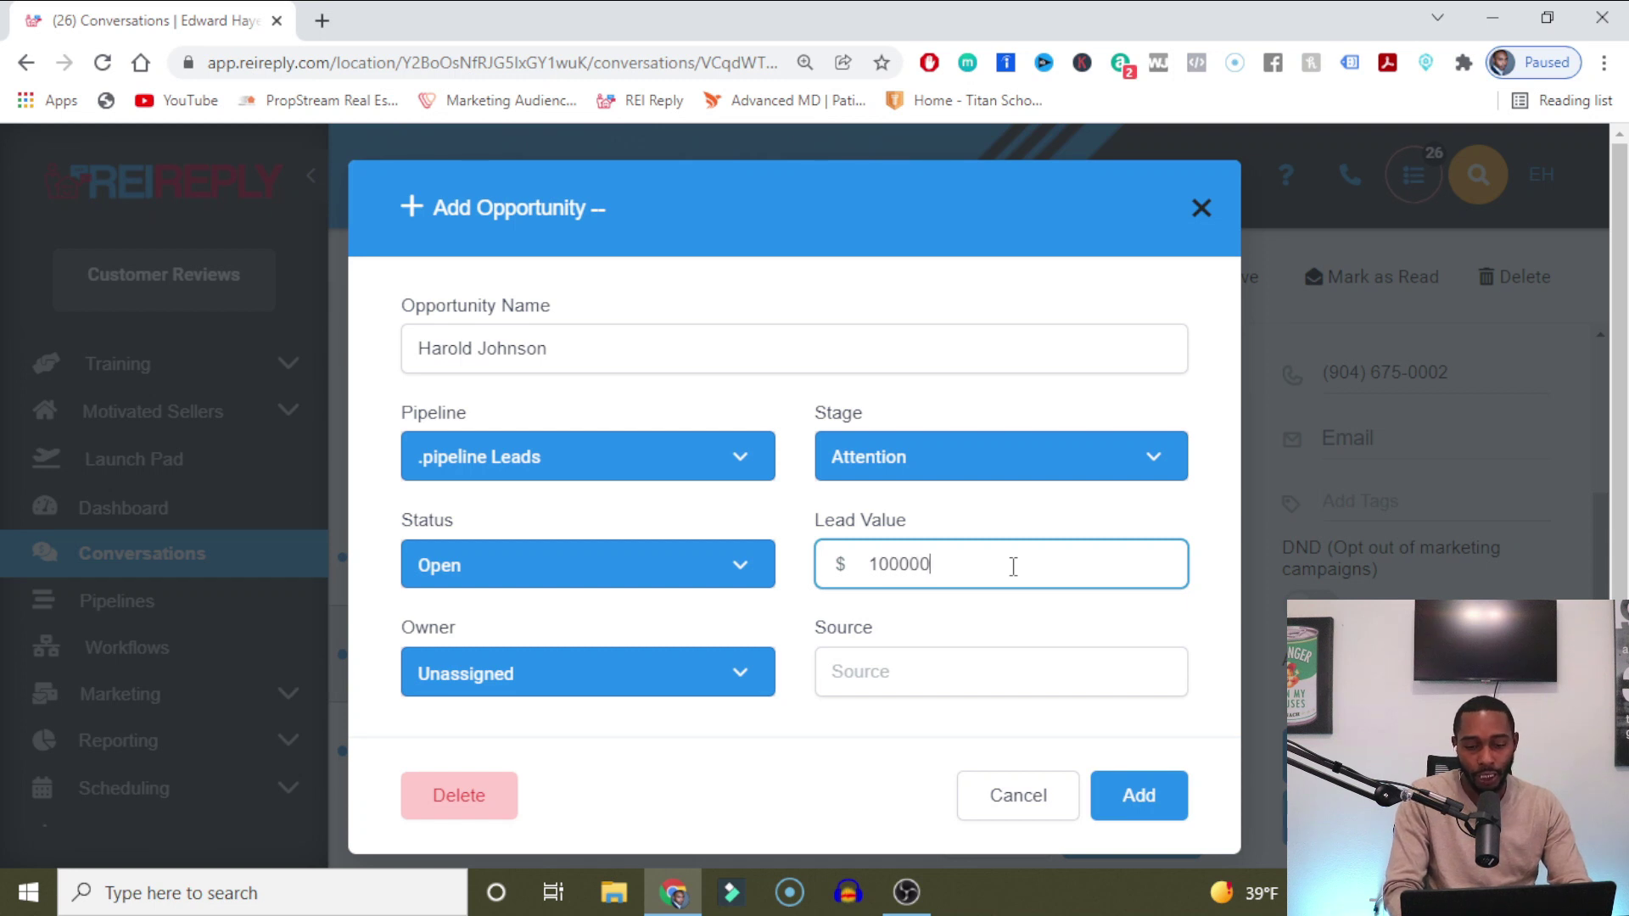
text(000.0)
key(BackSpace)
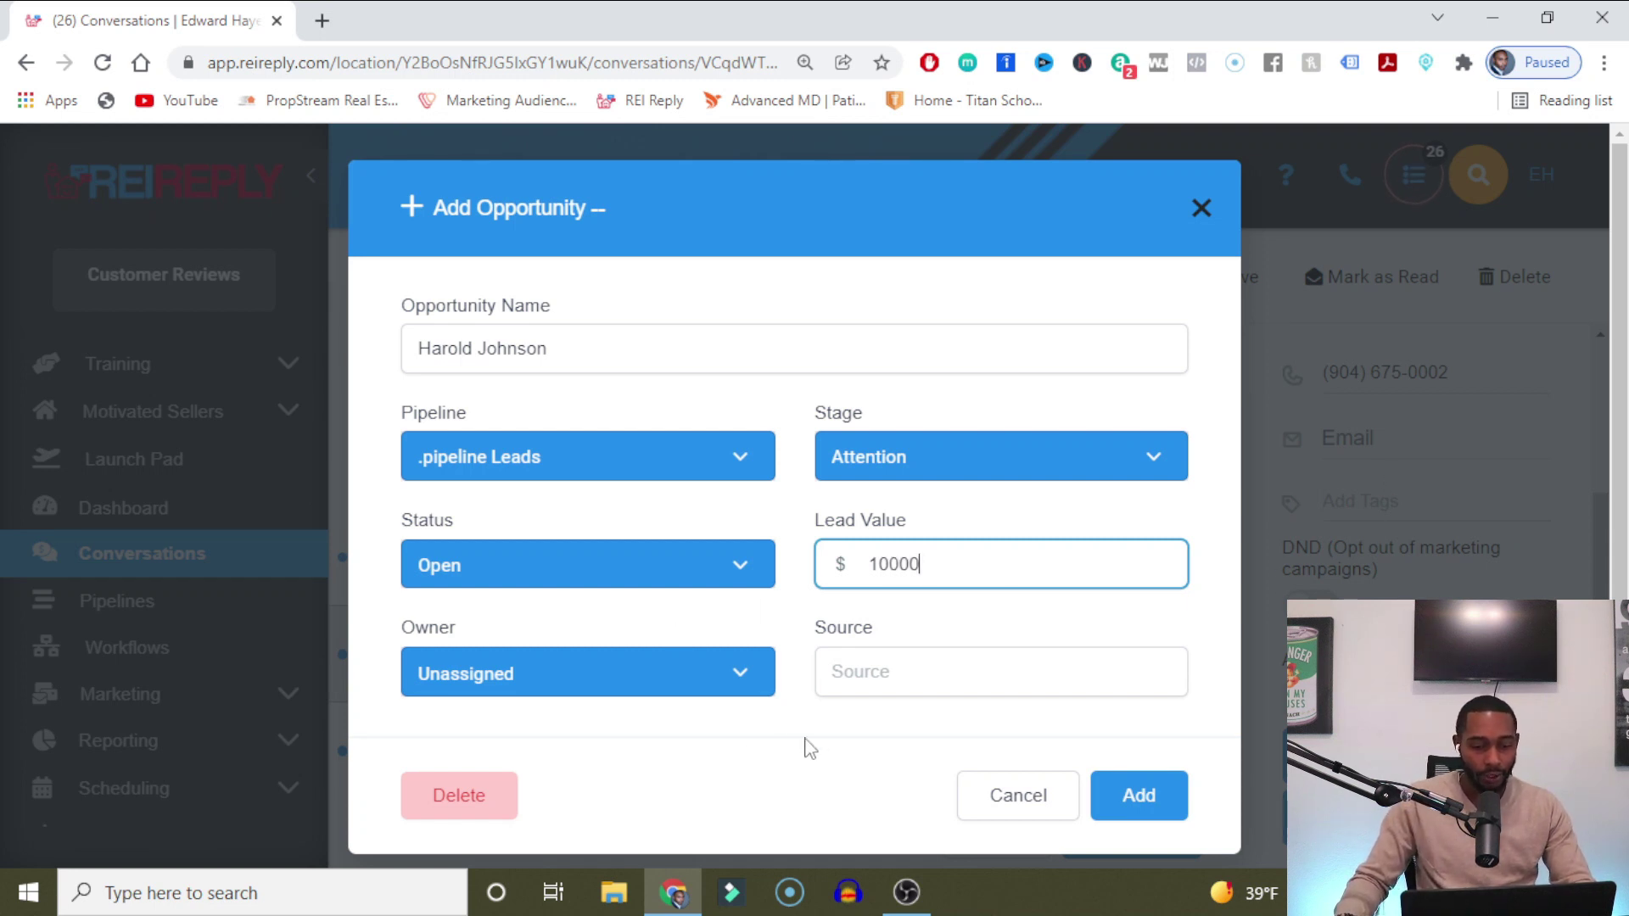
click(709, 697)
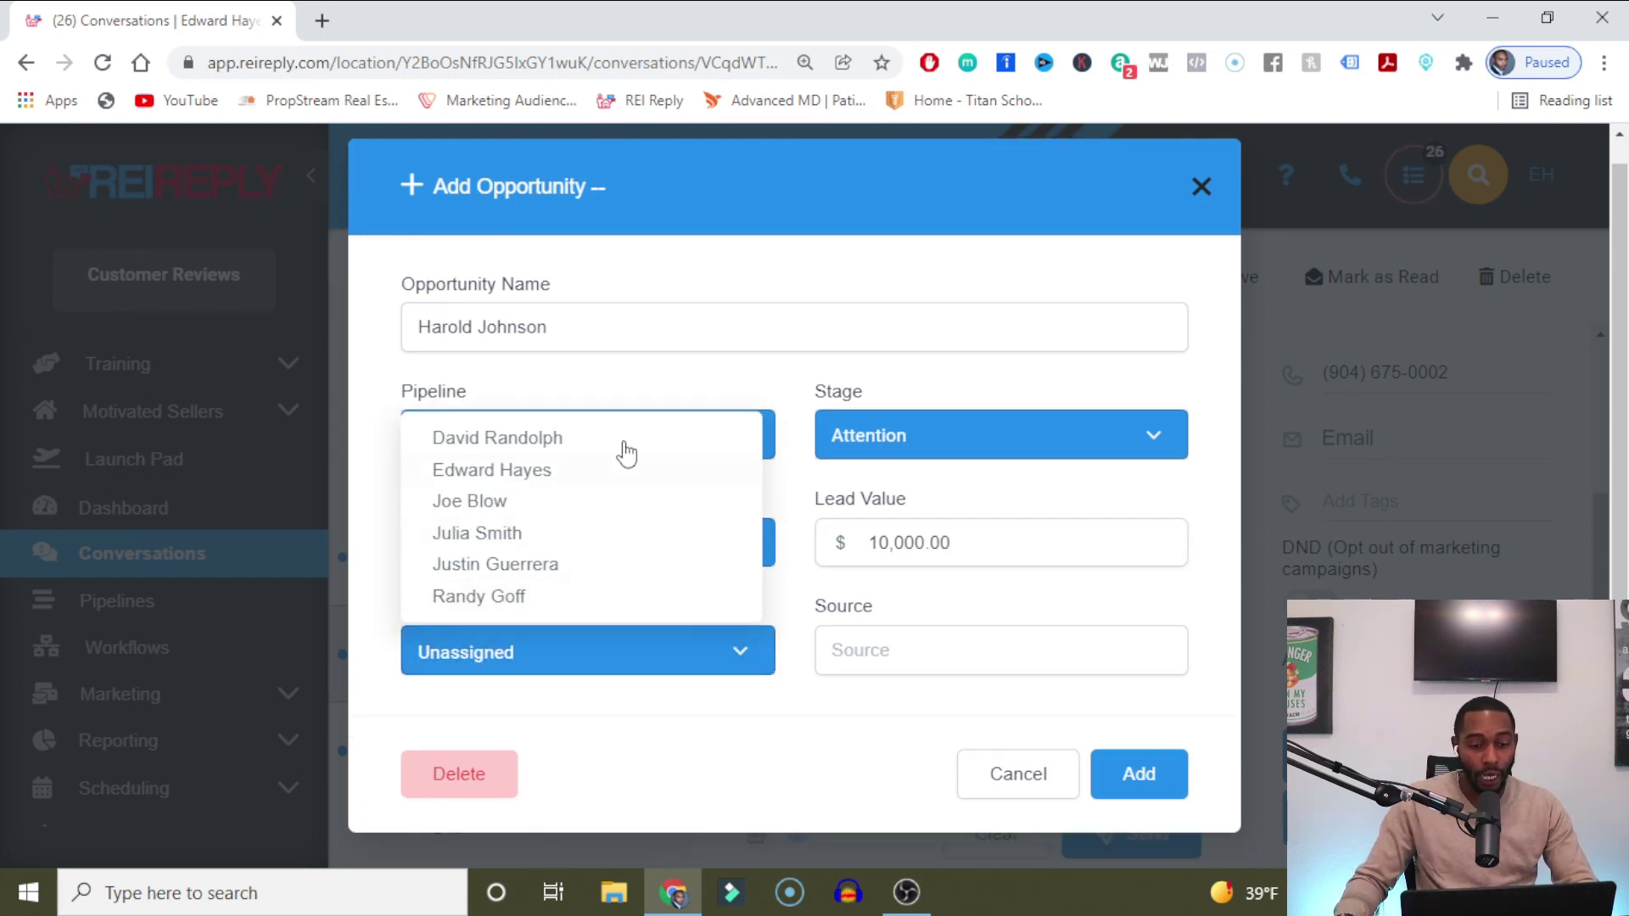
click(543, 571)
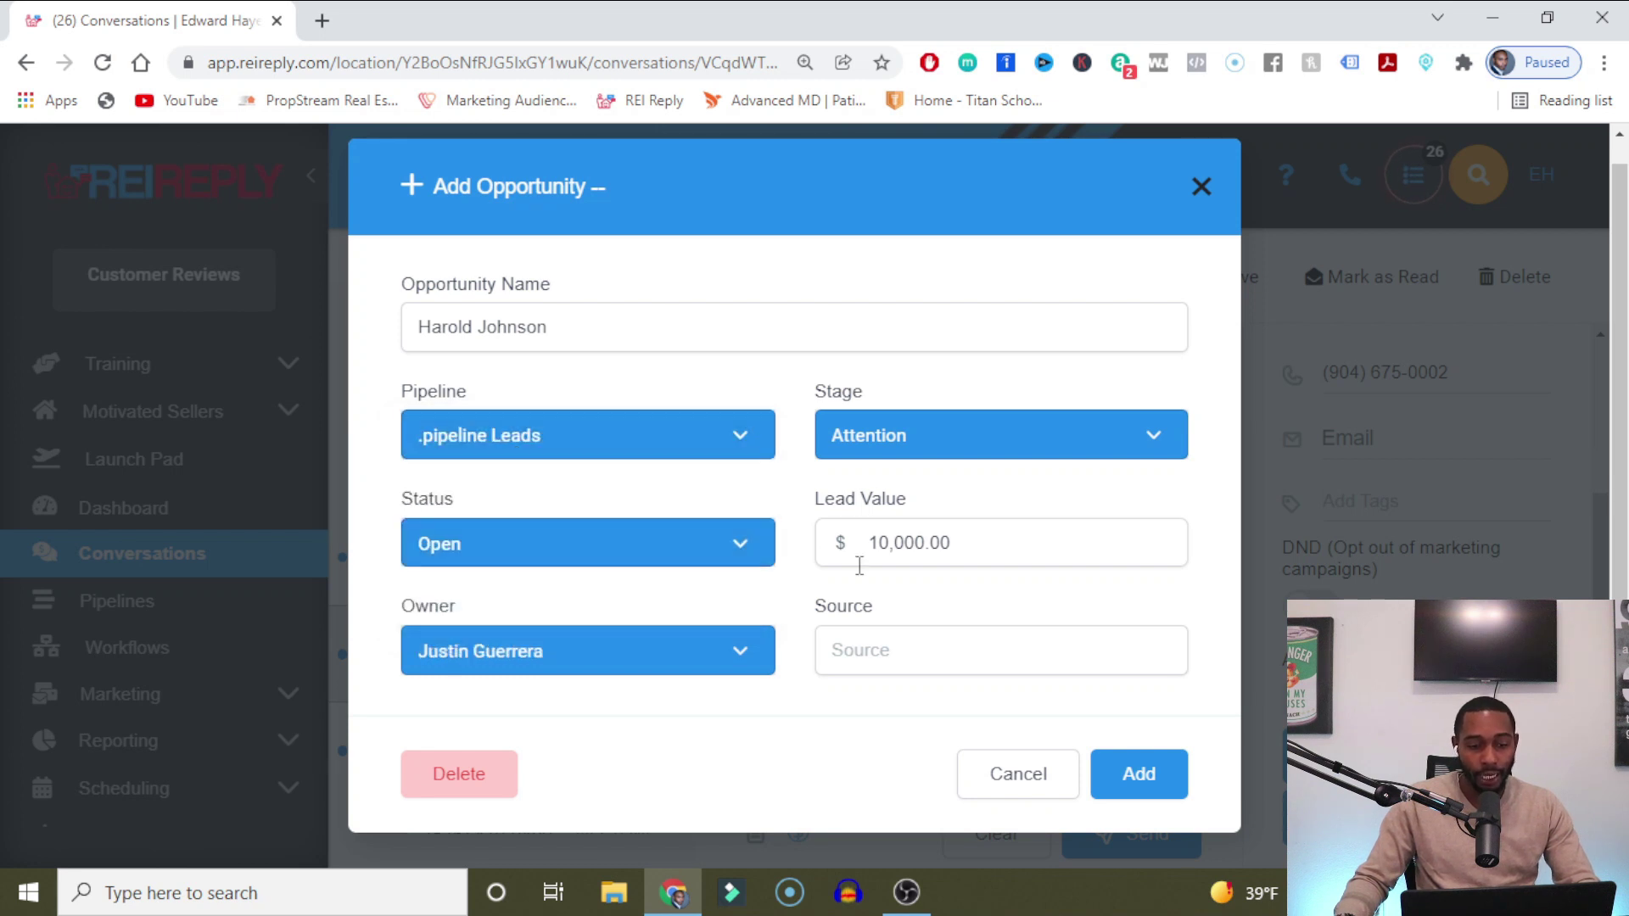
click(910, 664)
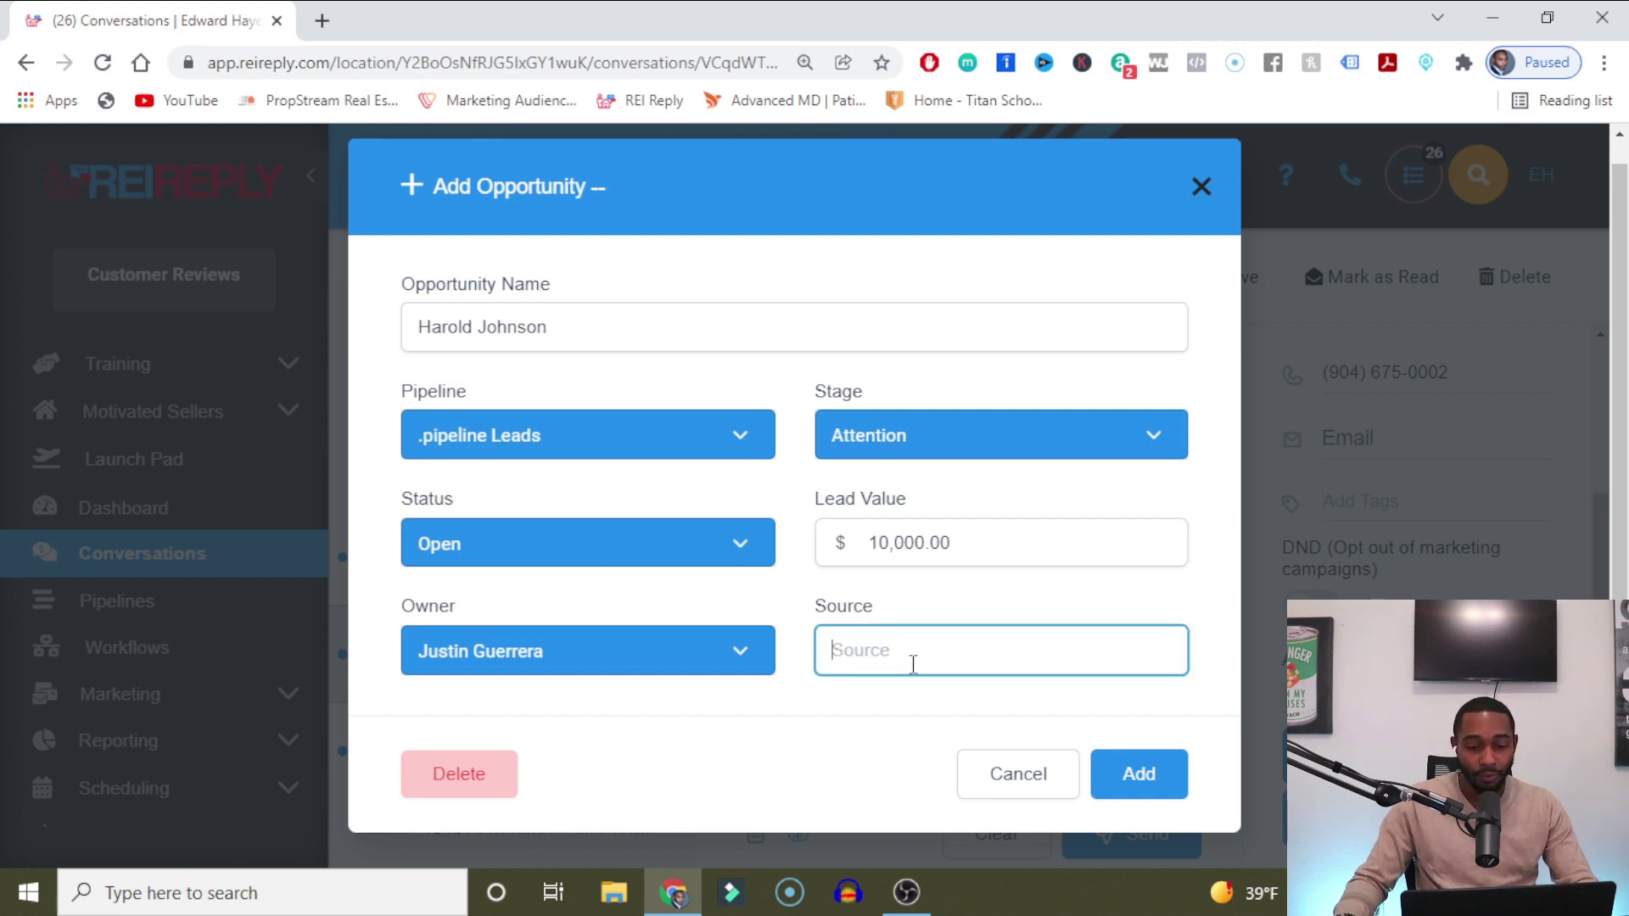
text(Faebook)
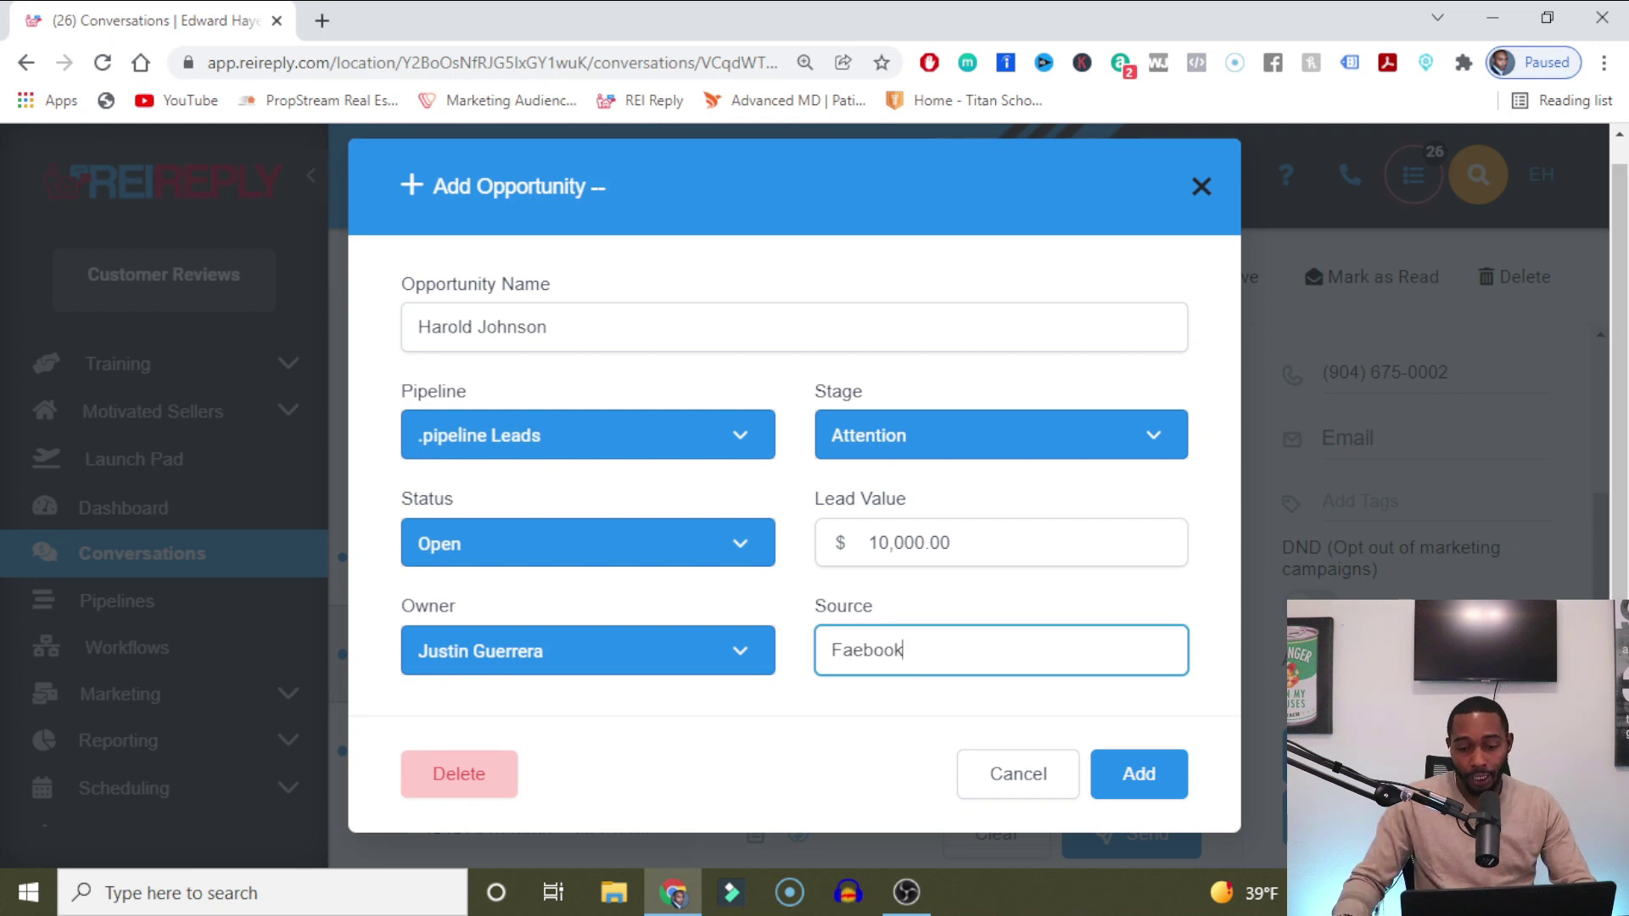
click(1117, 772)
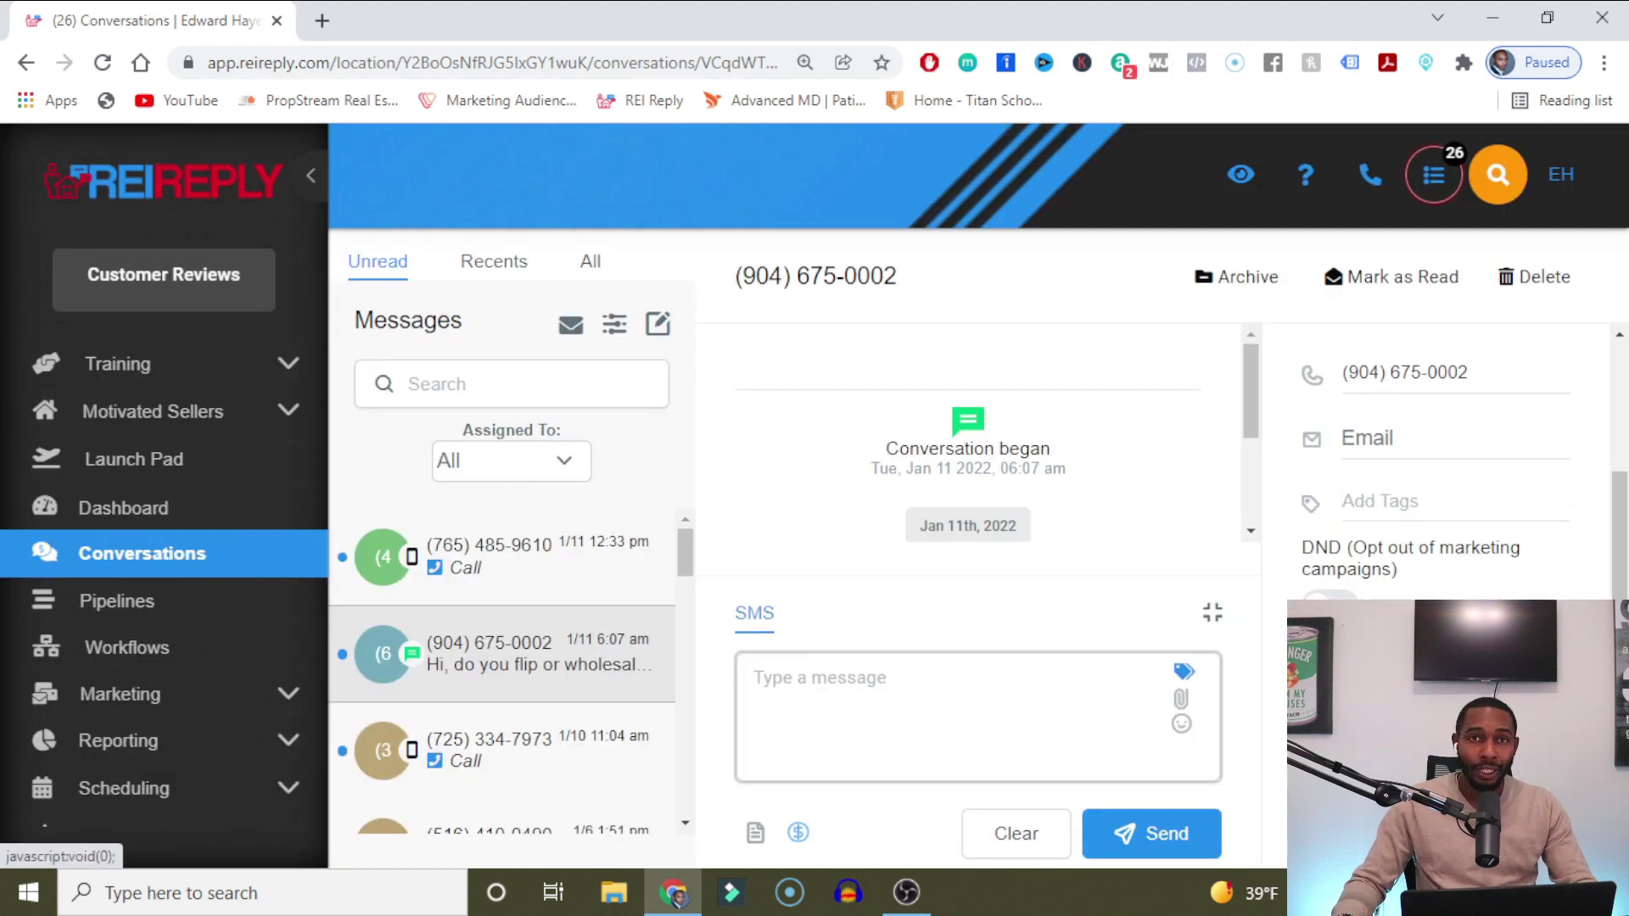
click(843, 238)
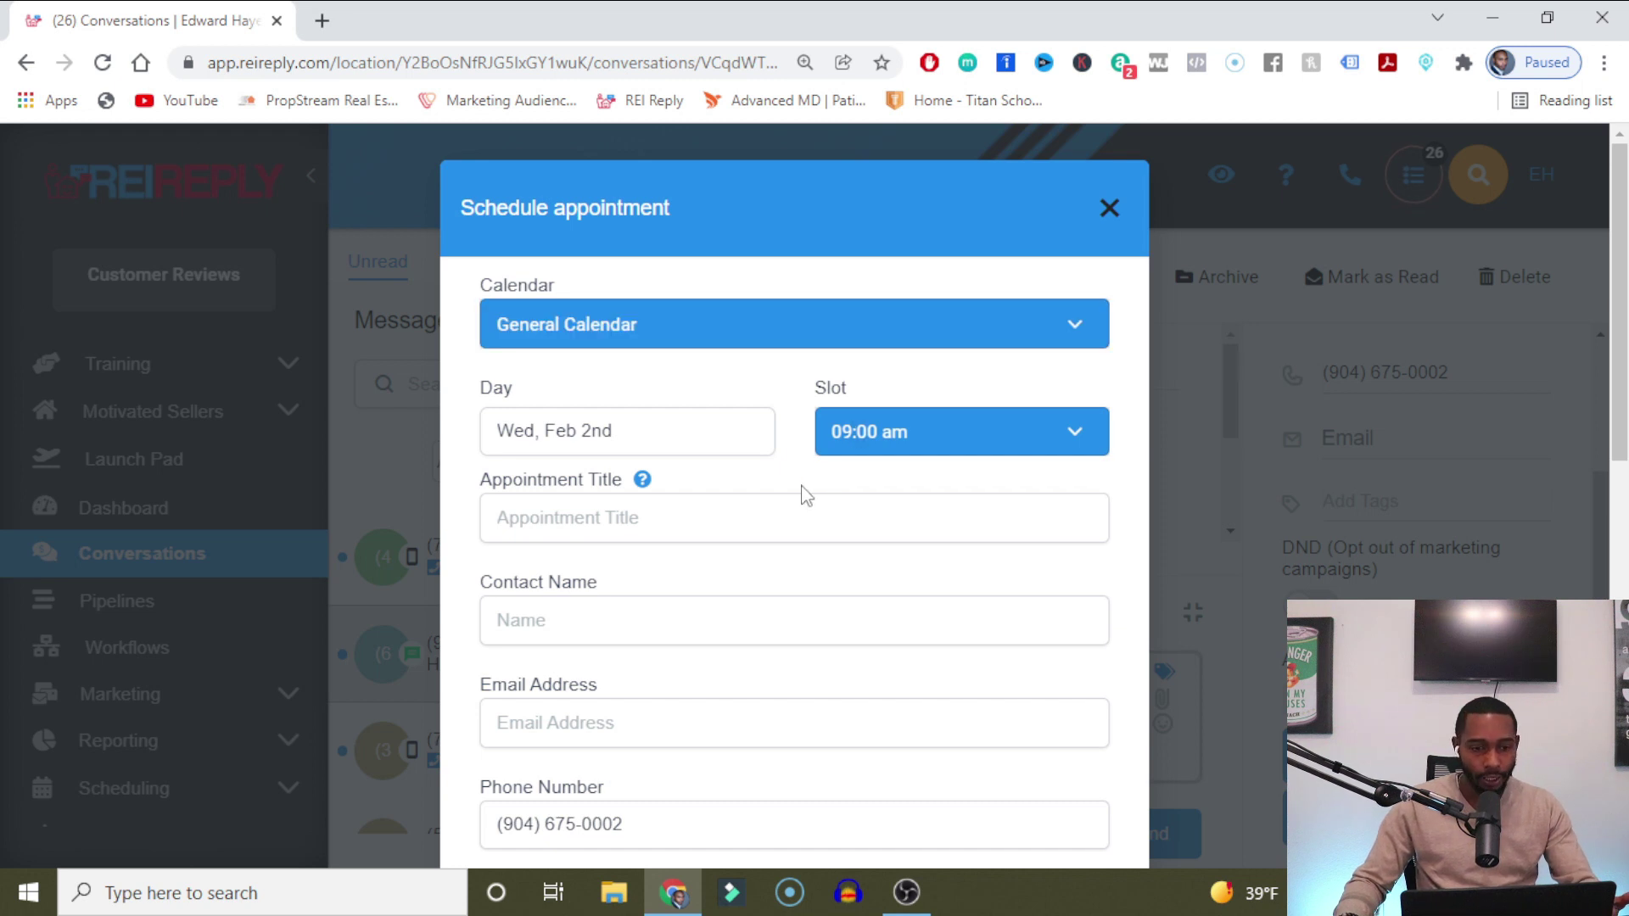
scroll(801, 488, down, 3)
scroll(753, 320, up, 3)
click(753, 322)
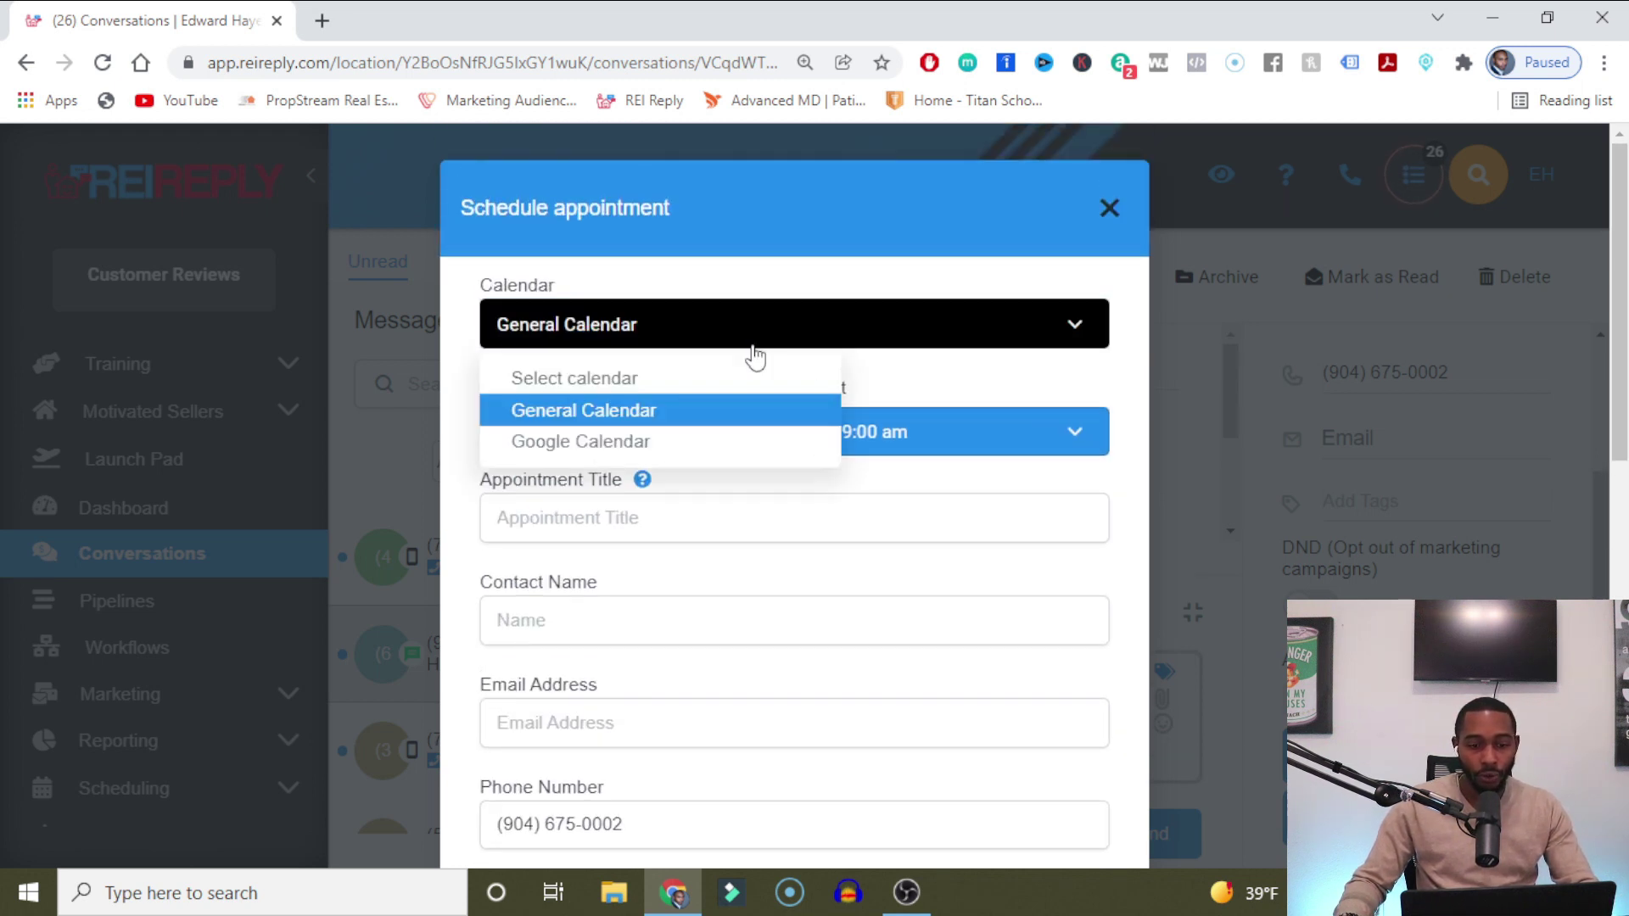
click(611, 409)
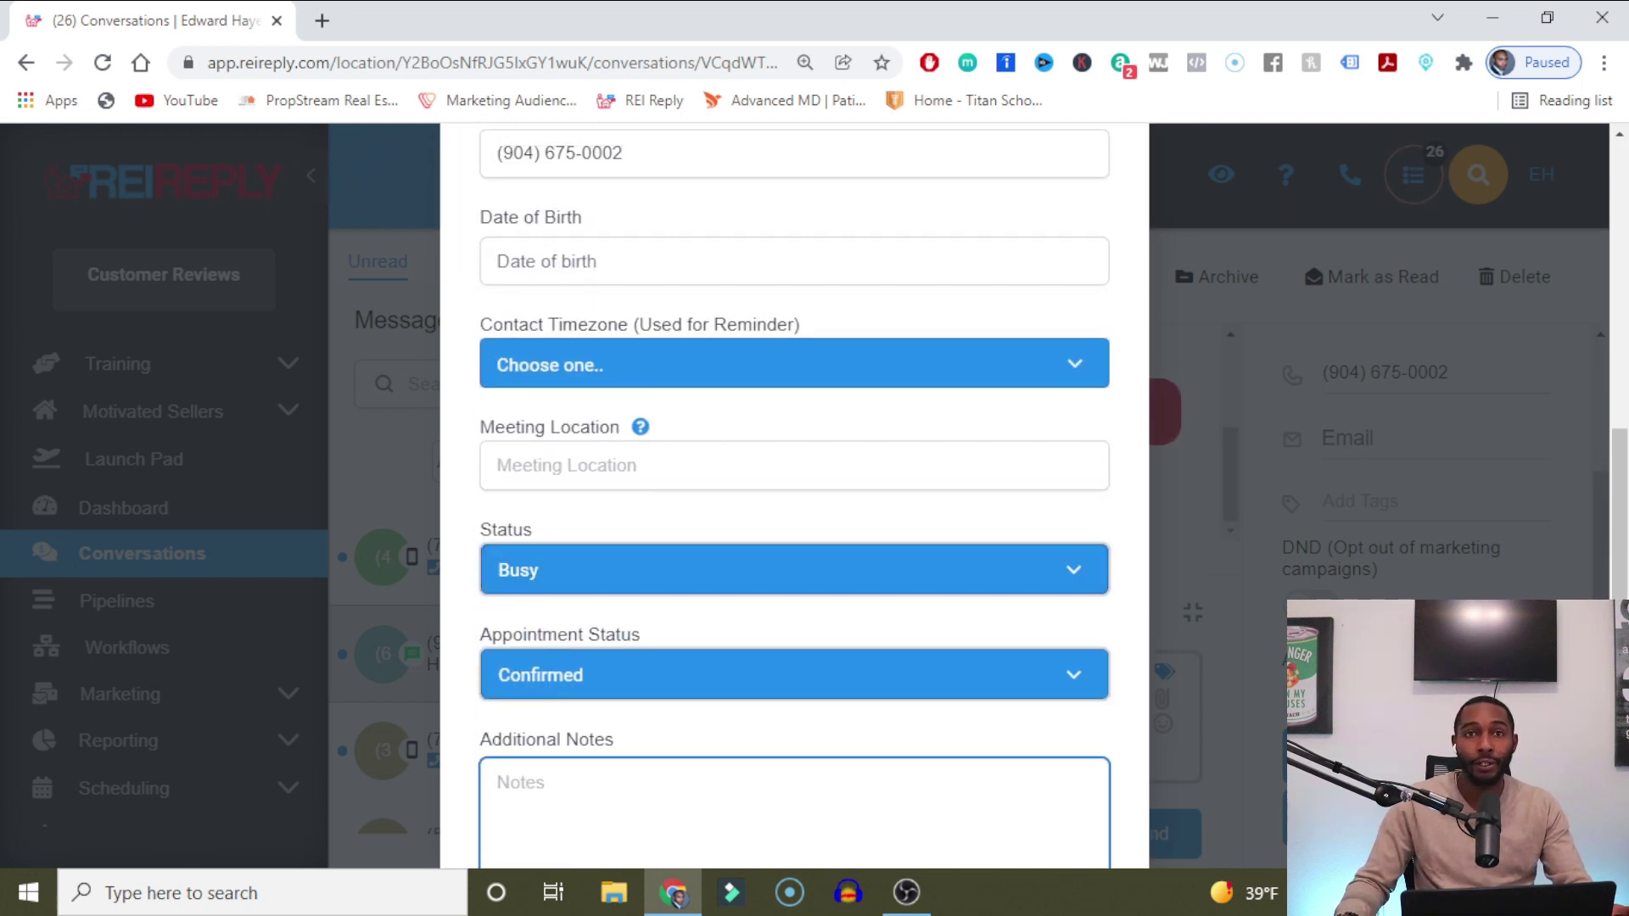
scroll(751, 405, up, 4)
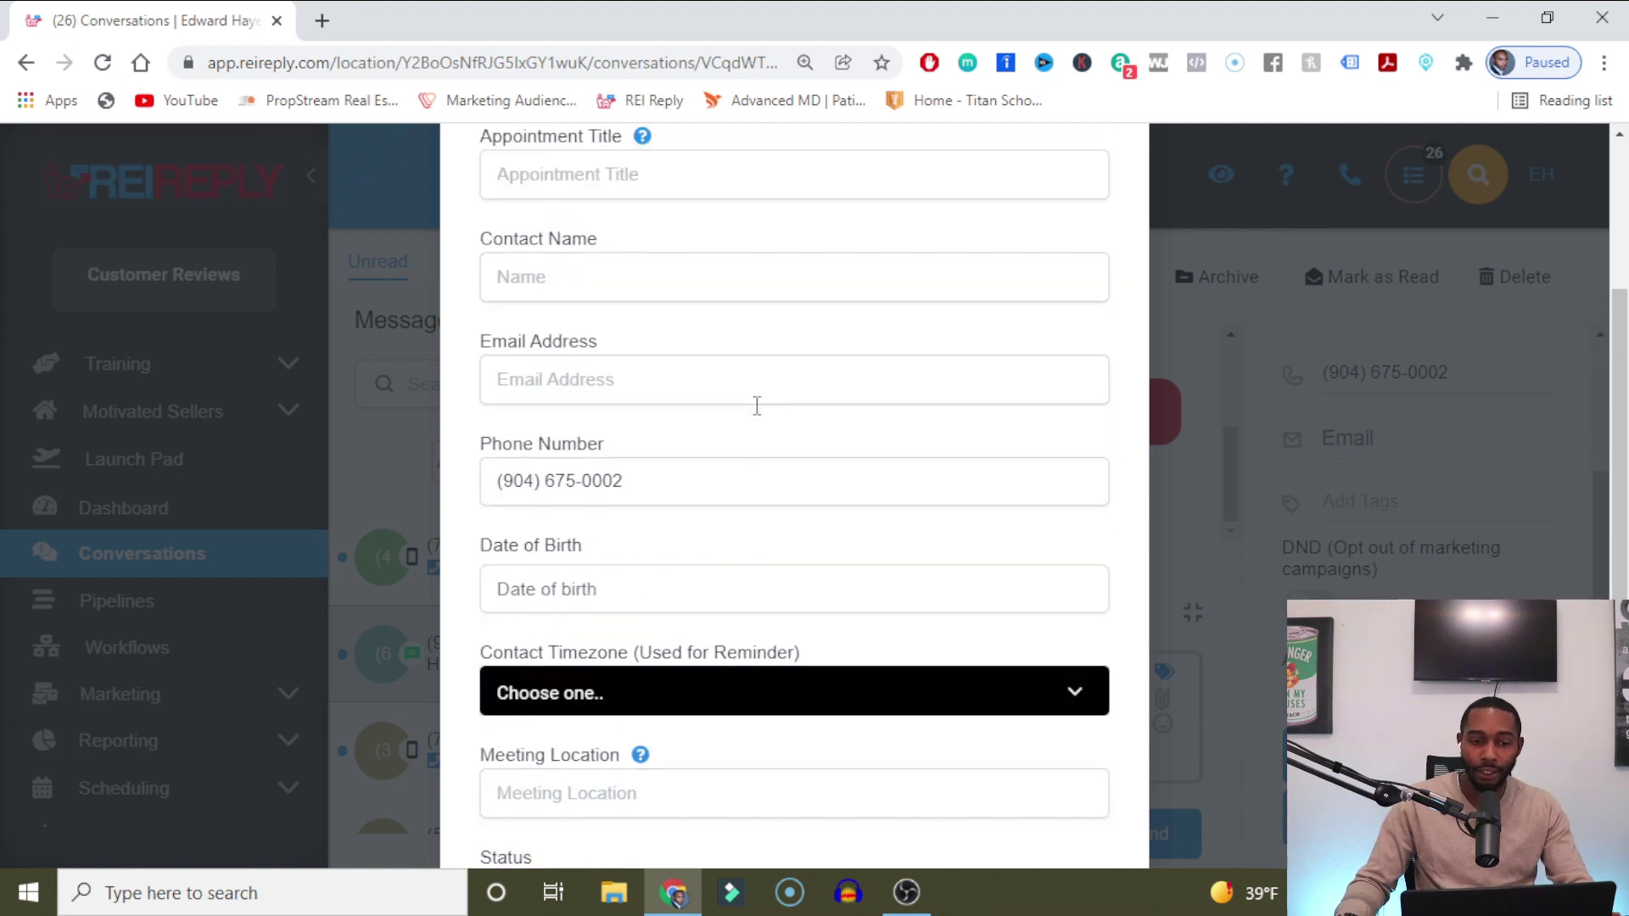
scroll(731, 472, up, 3)
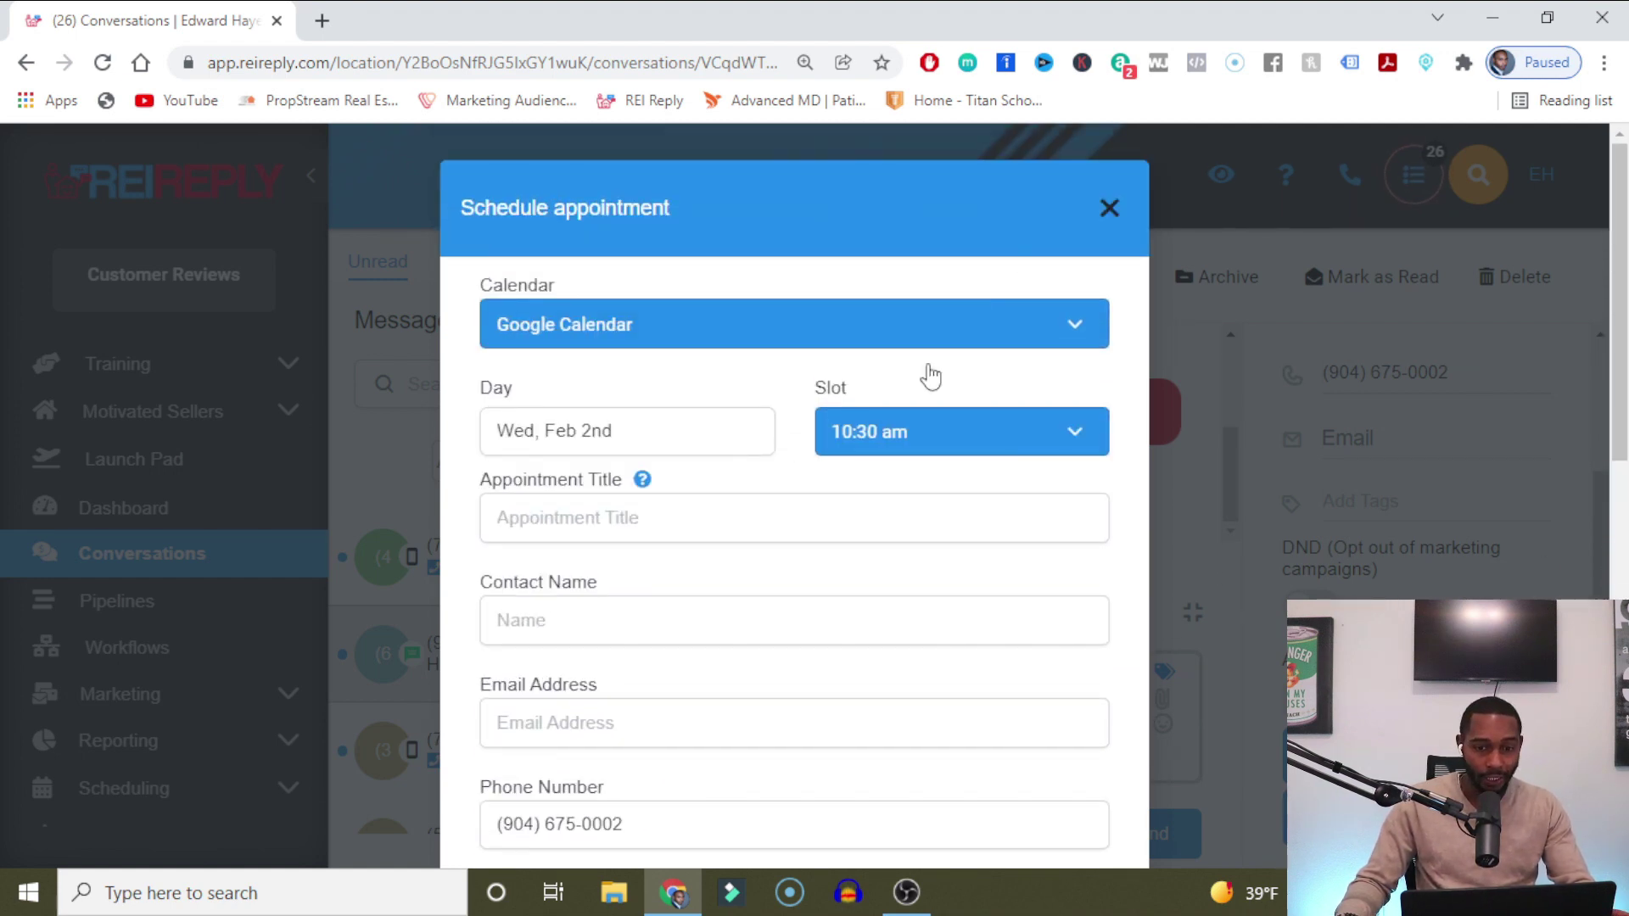
click(1109, 207)
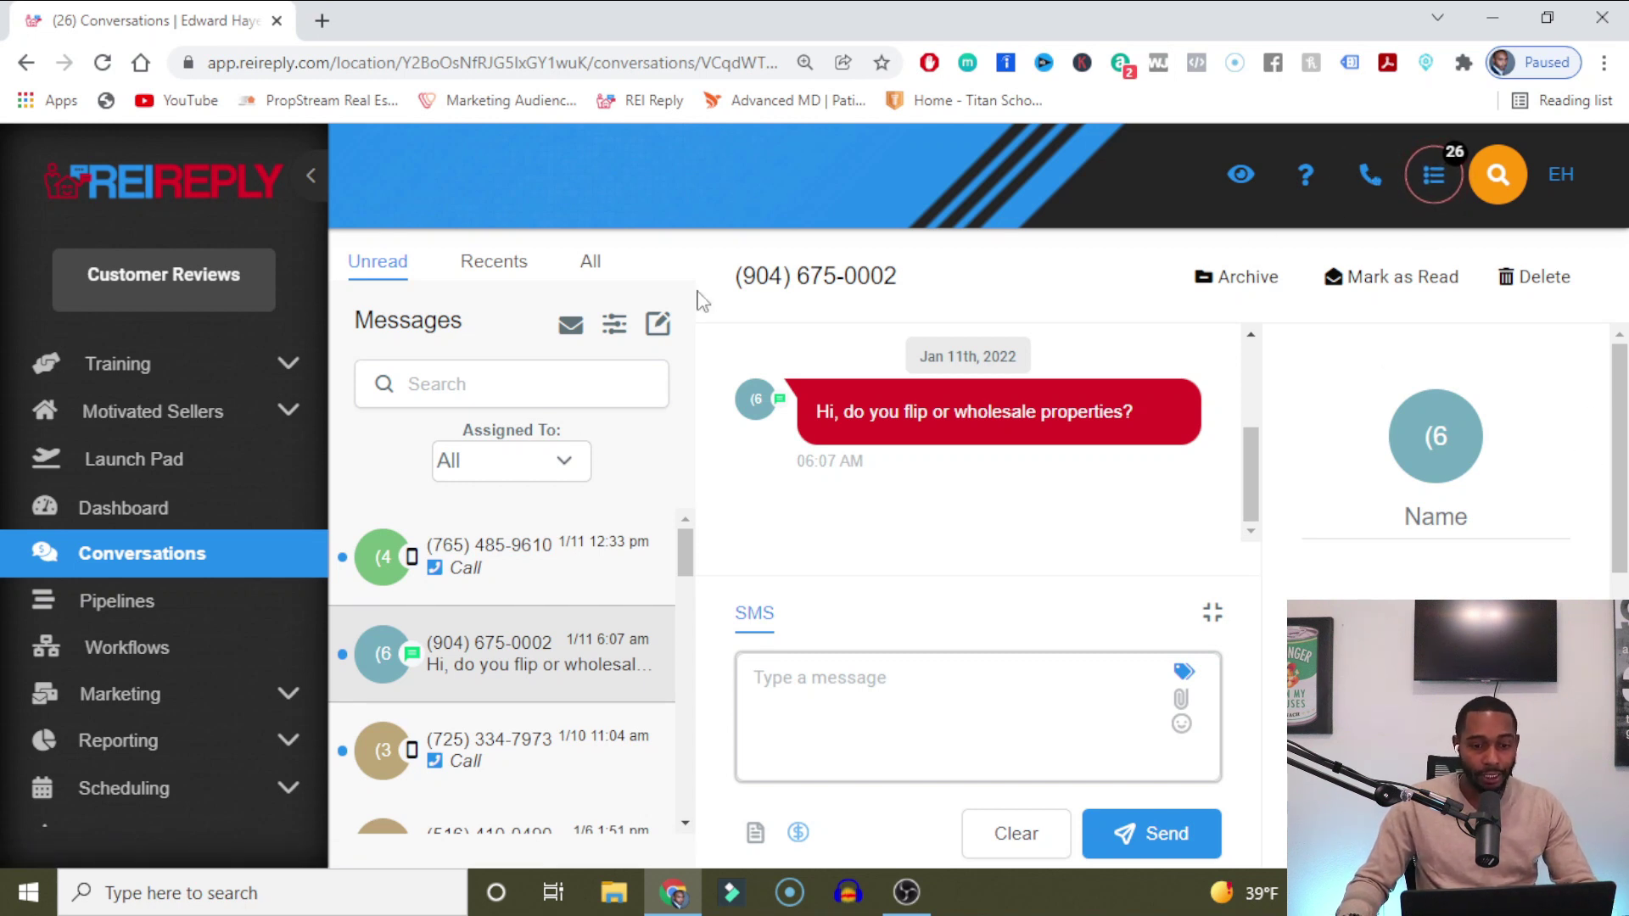
Copy the contact's phone number from the header and paste it into the phone dialer.
drag(738, 278, 968, 286)
key(ctrl+c)
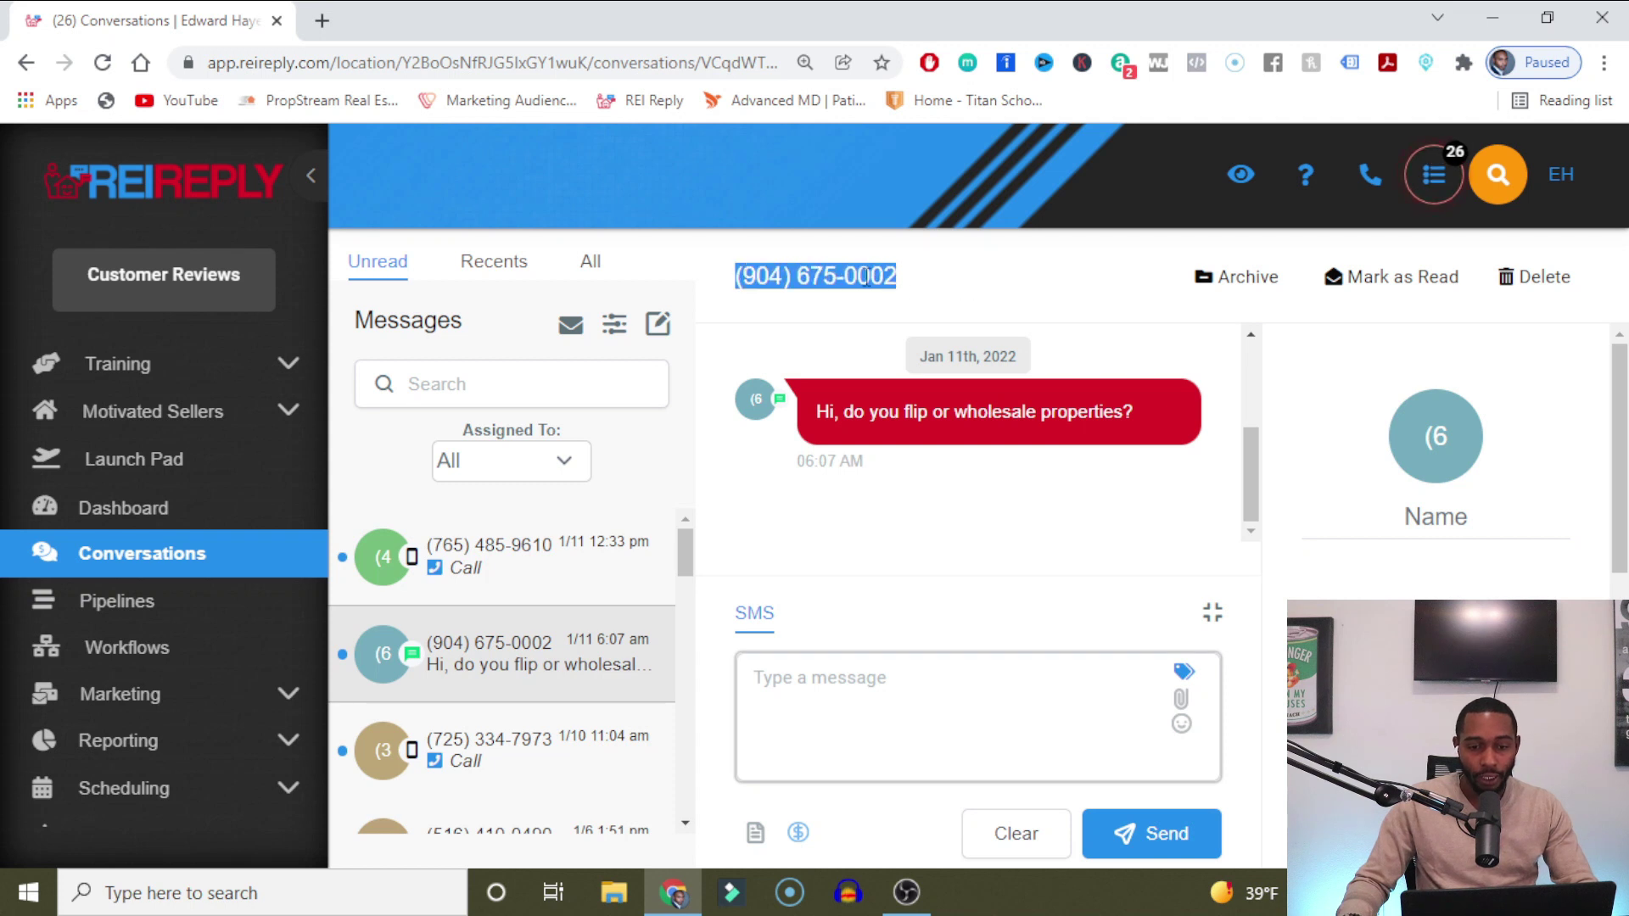
right_click(863, 285)
click(915, 296)
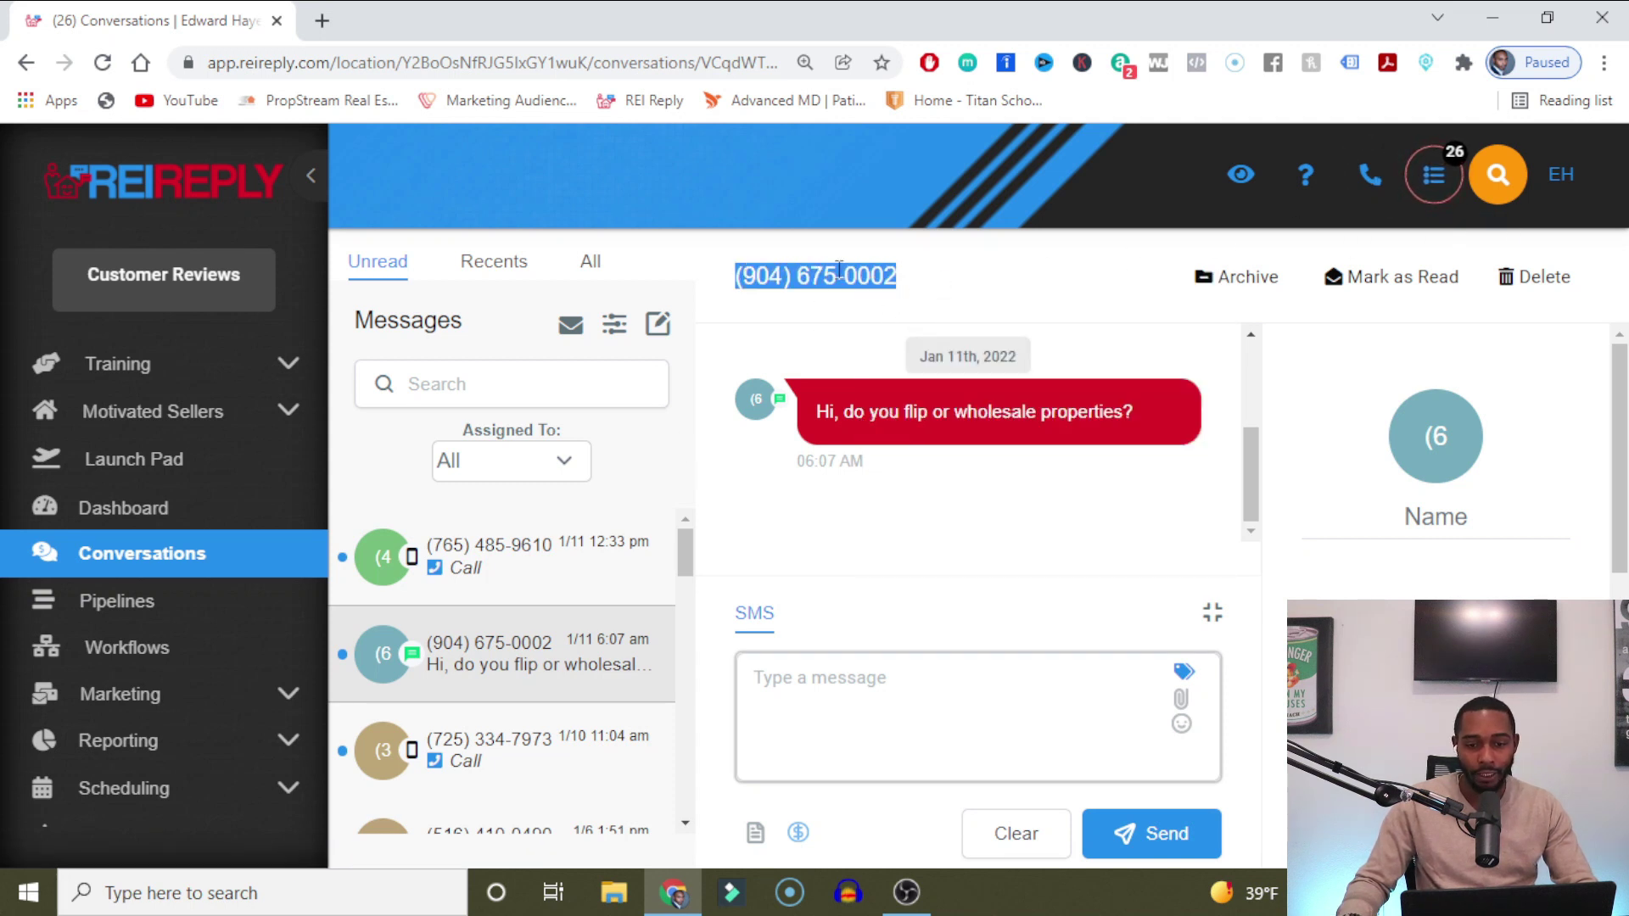
click(1372, 178)
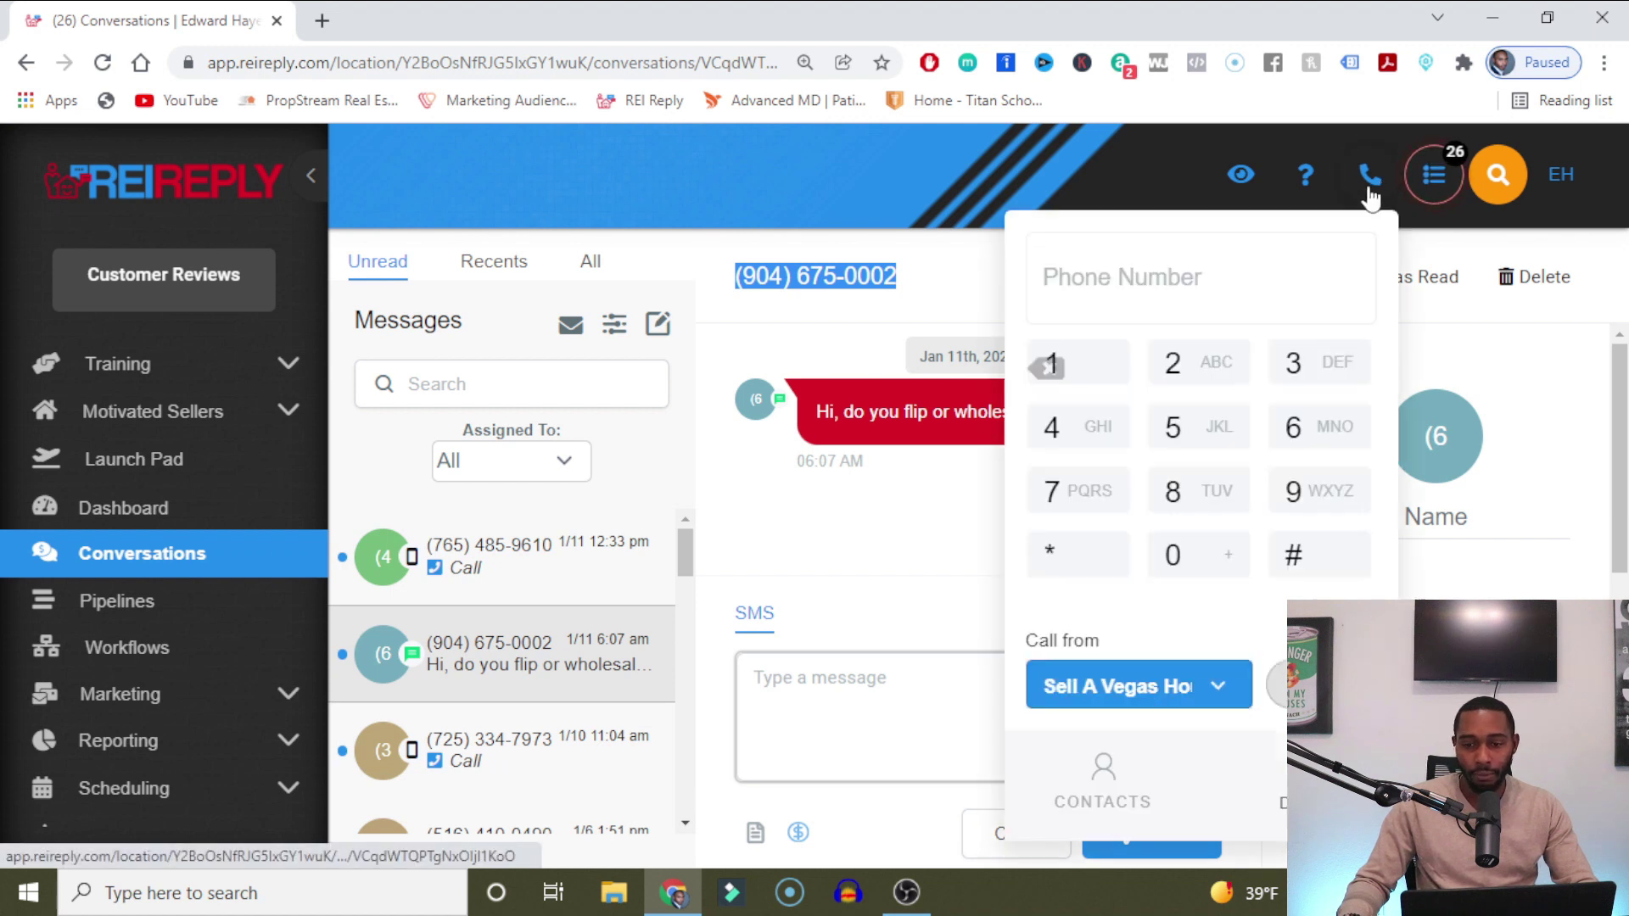
click(1163, 279)
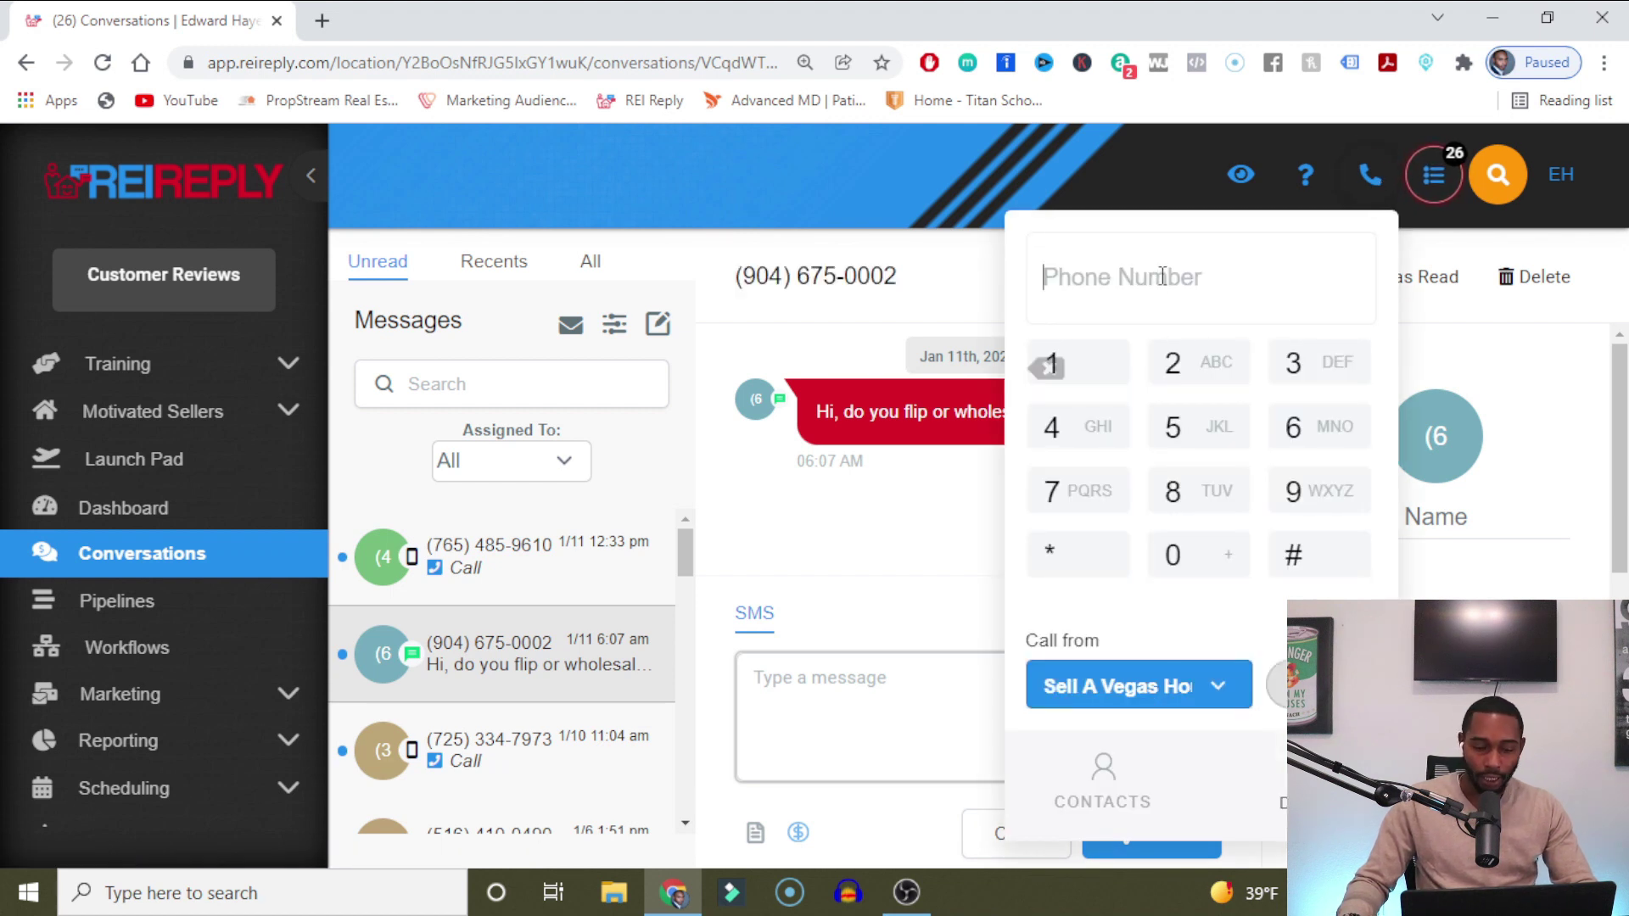
key(ctrl+v)
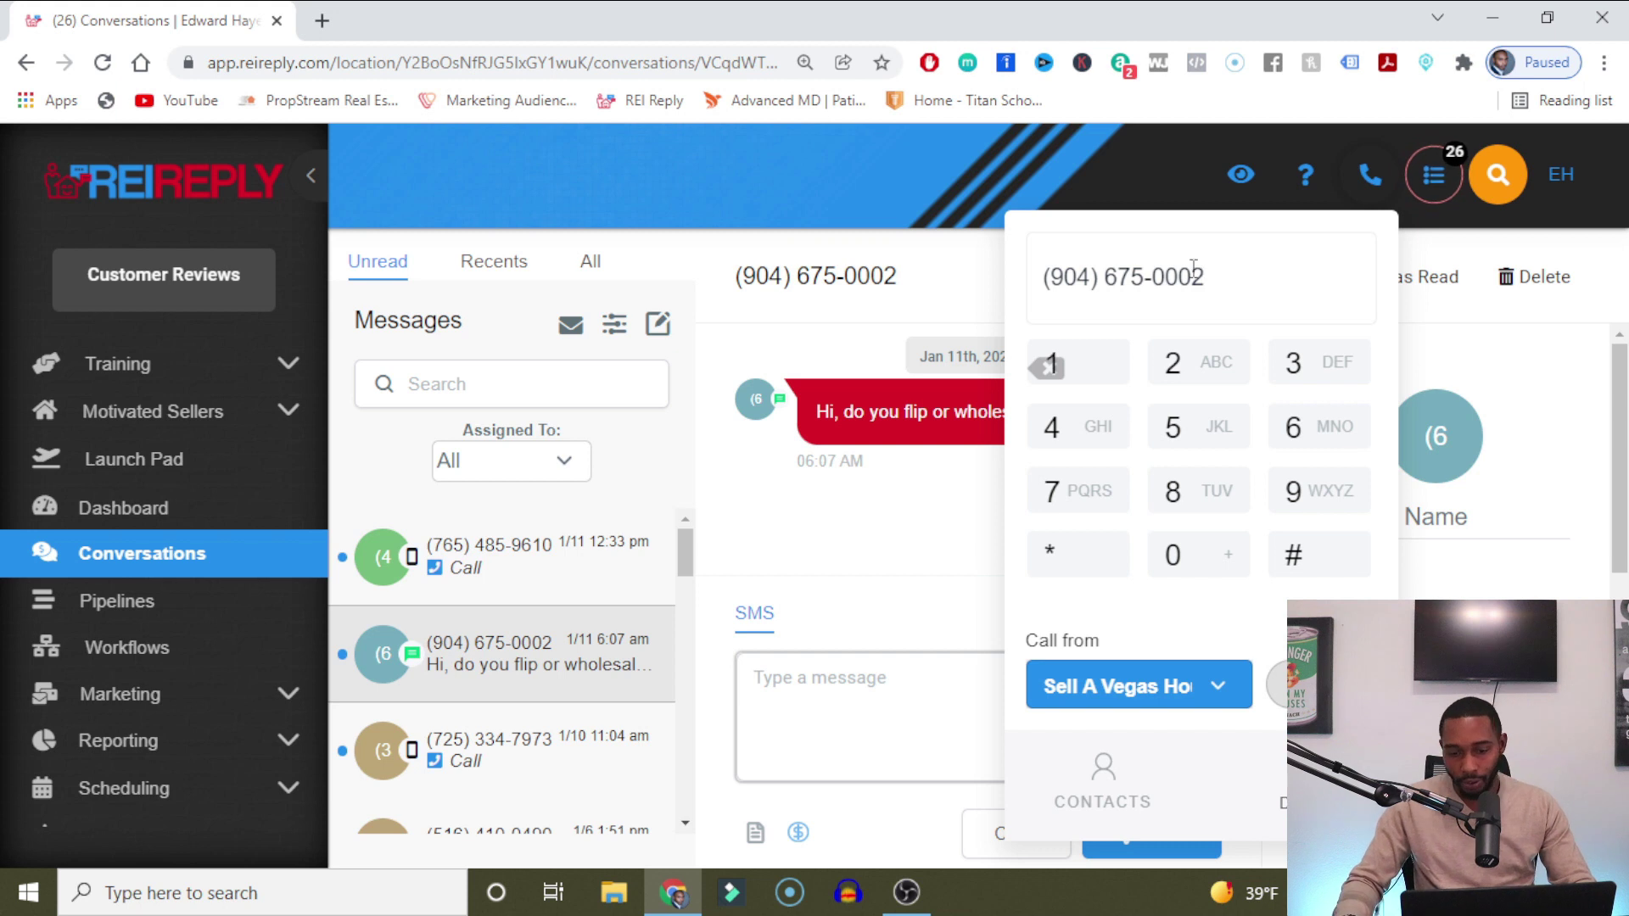
Check the Call from number list, then open the conversation with the inbound call recording.
click(1222, 693)
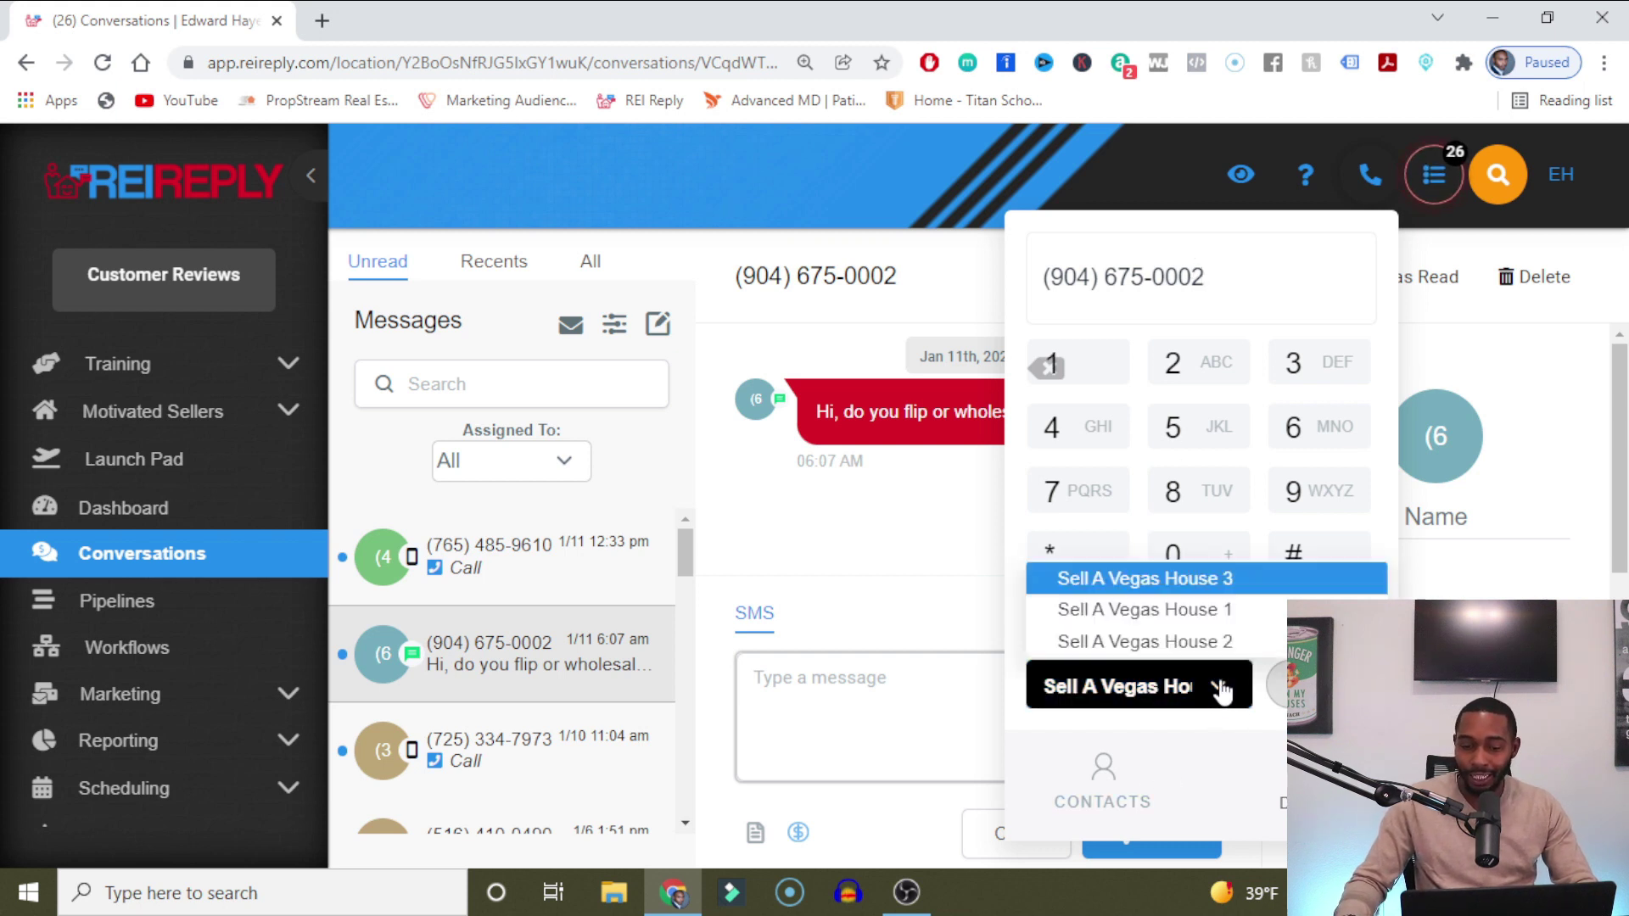
click(1222, 689)
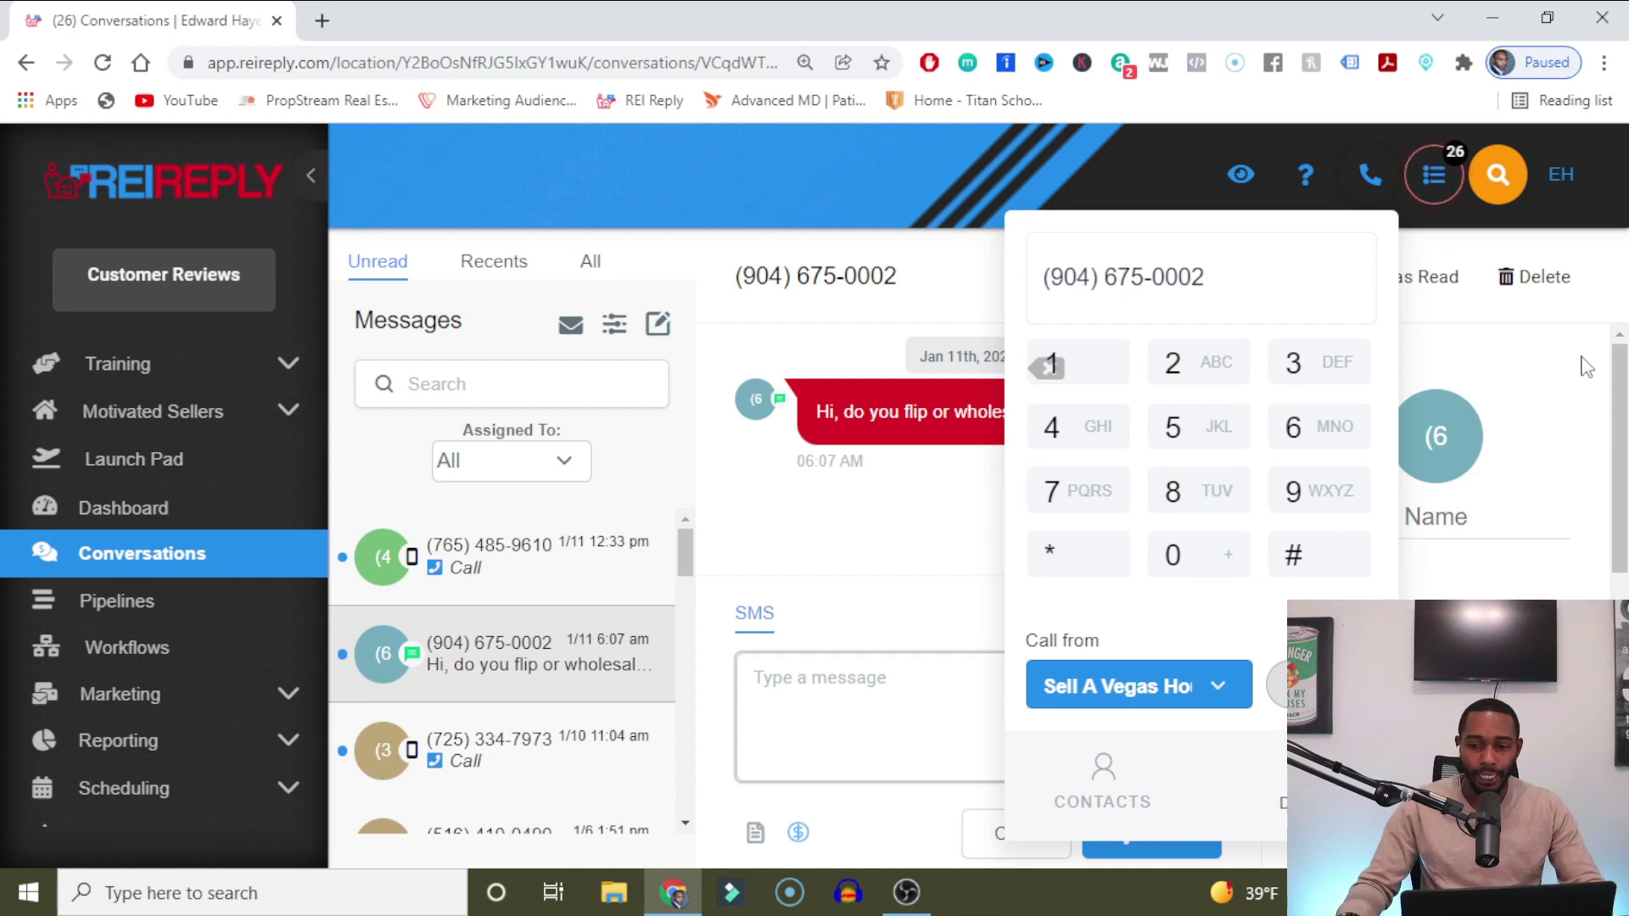
click(509, 556)
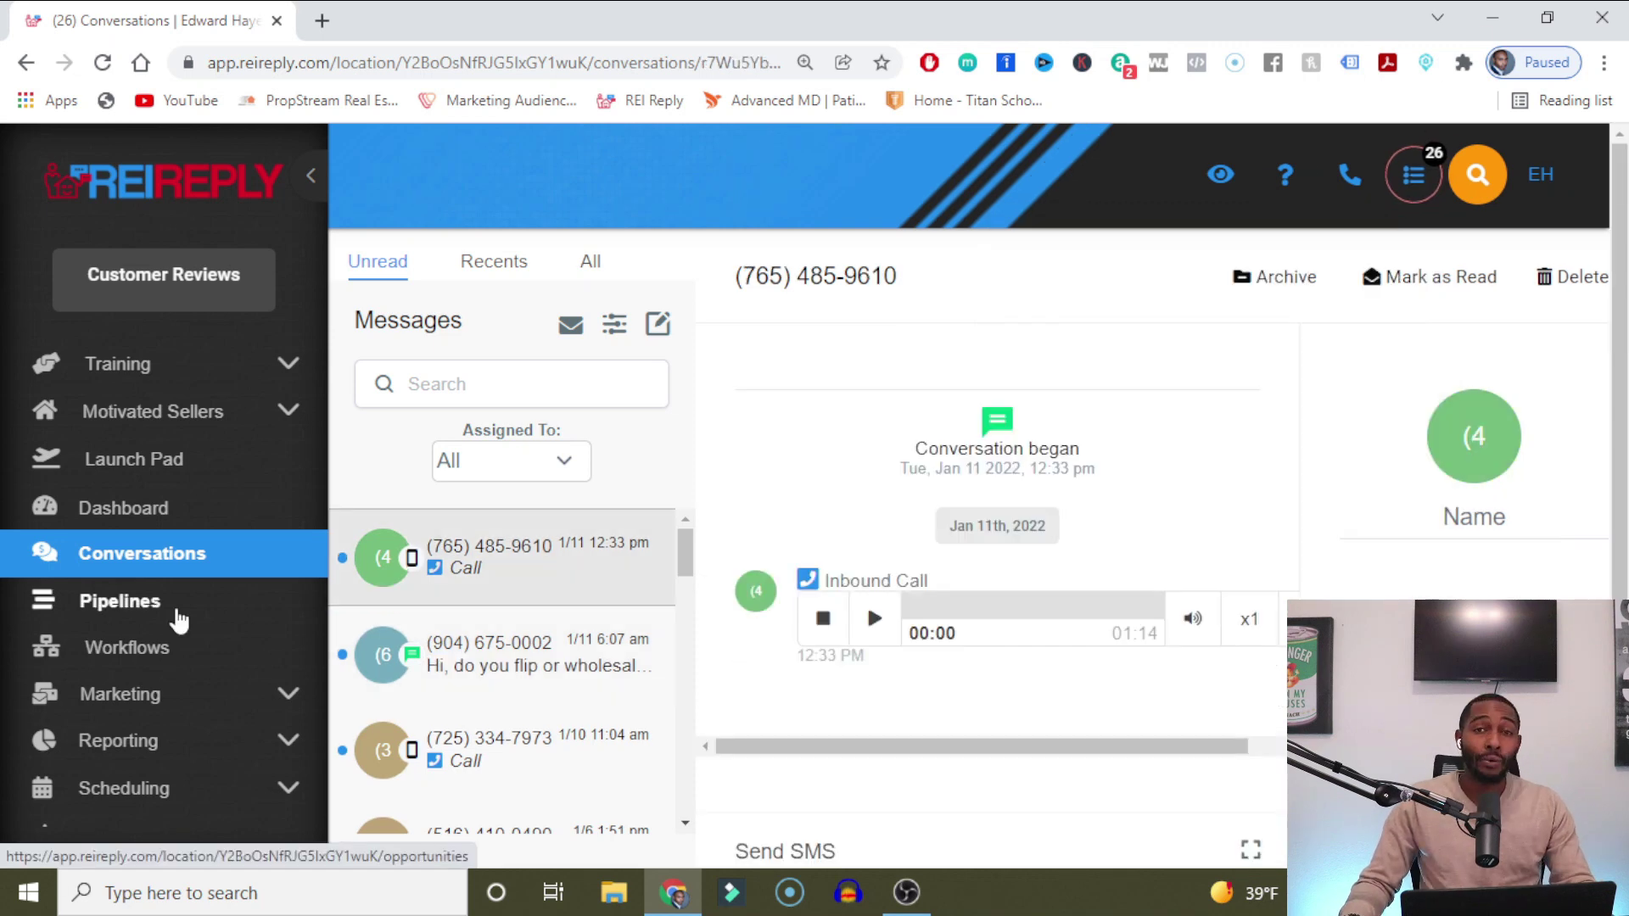
Go to Pipelines, scroll the board, and open the $10,000 lead card under Attention.
click(178, 620)
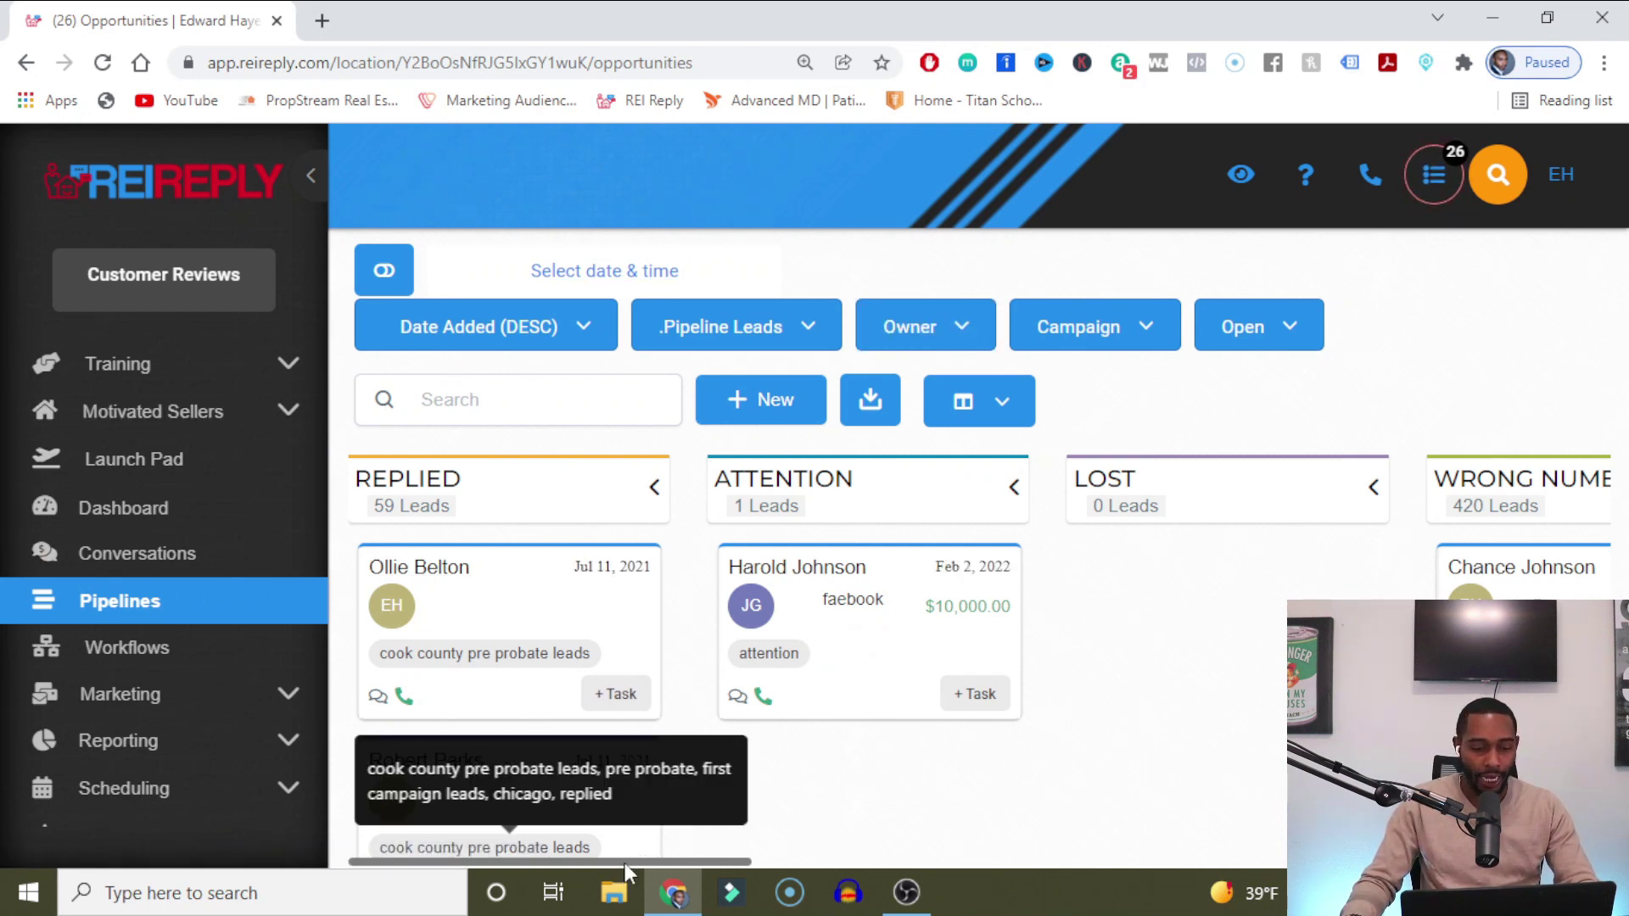
mouse_move(625, 861)
mouse_down()
mouse_move(864, 861)
mouse_move(630, 861)
mouse_up()
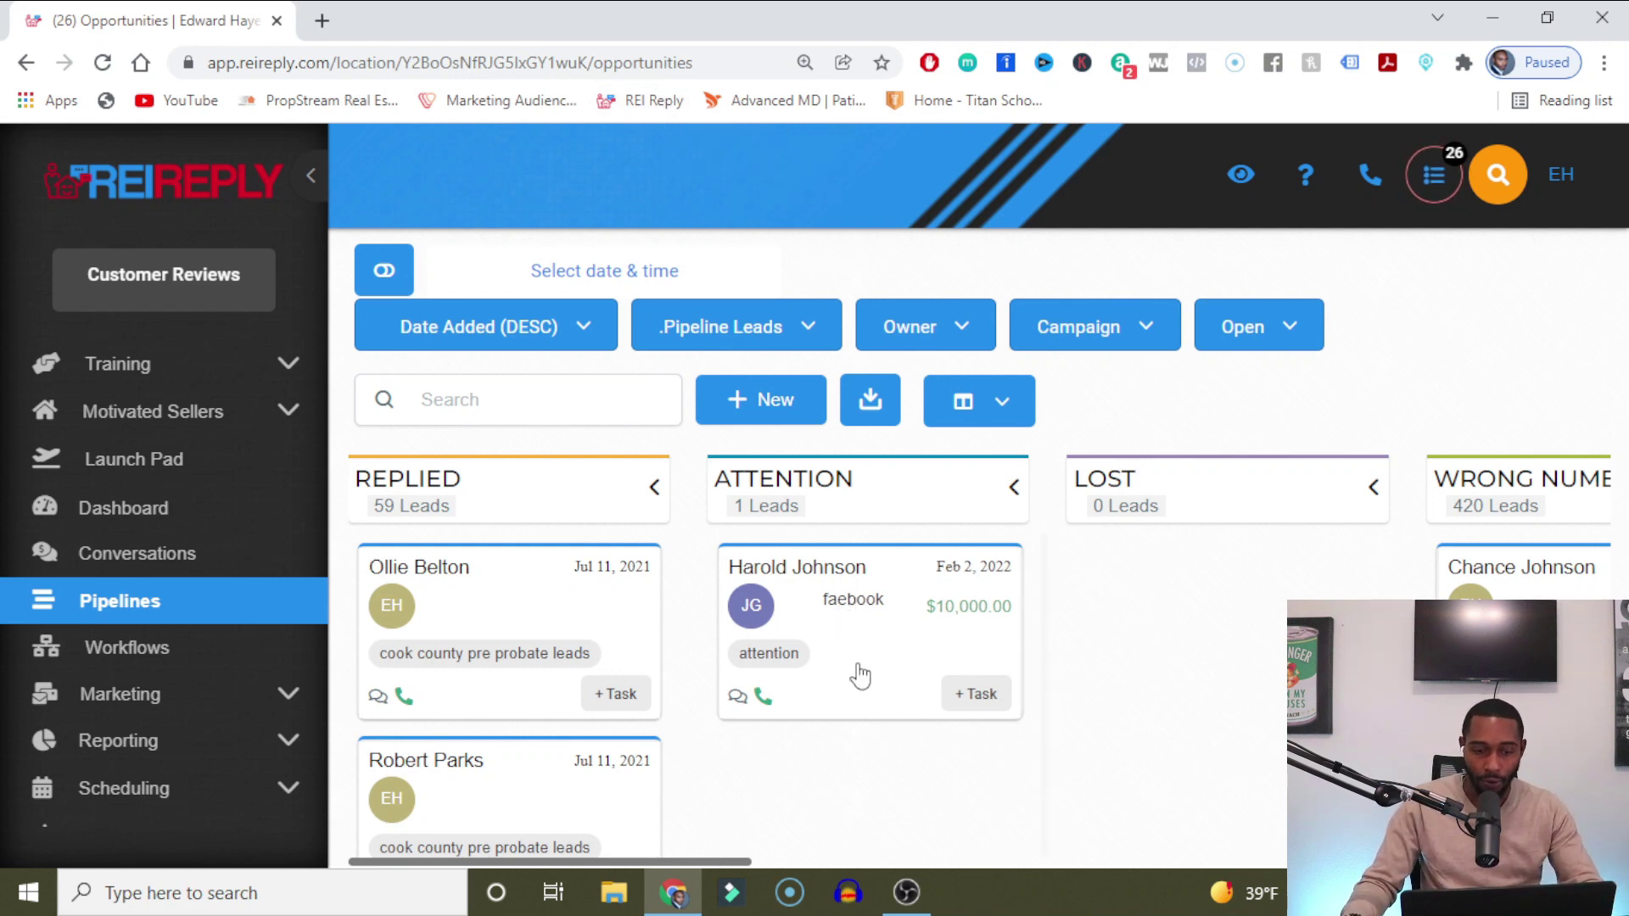
click(882, 579)
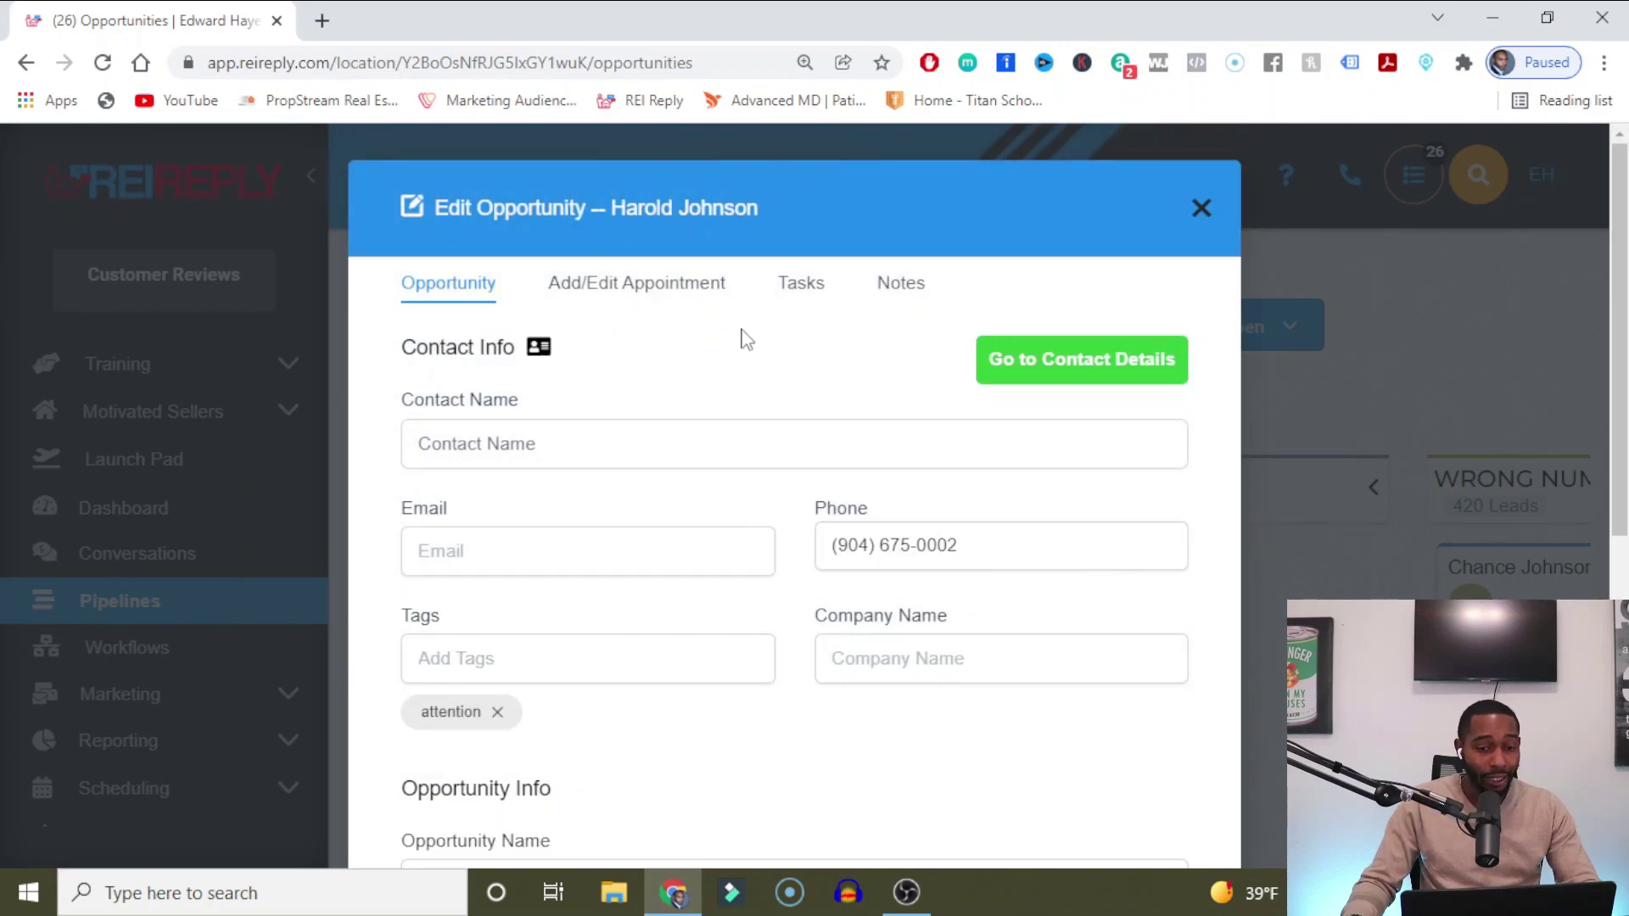
Browse the opportunity's notes and main details in the Edit Opportunity form.
click(921, 289)
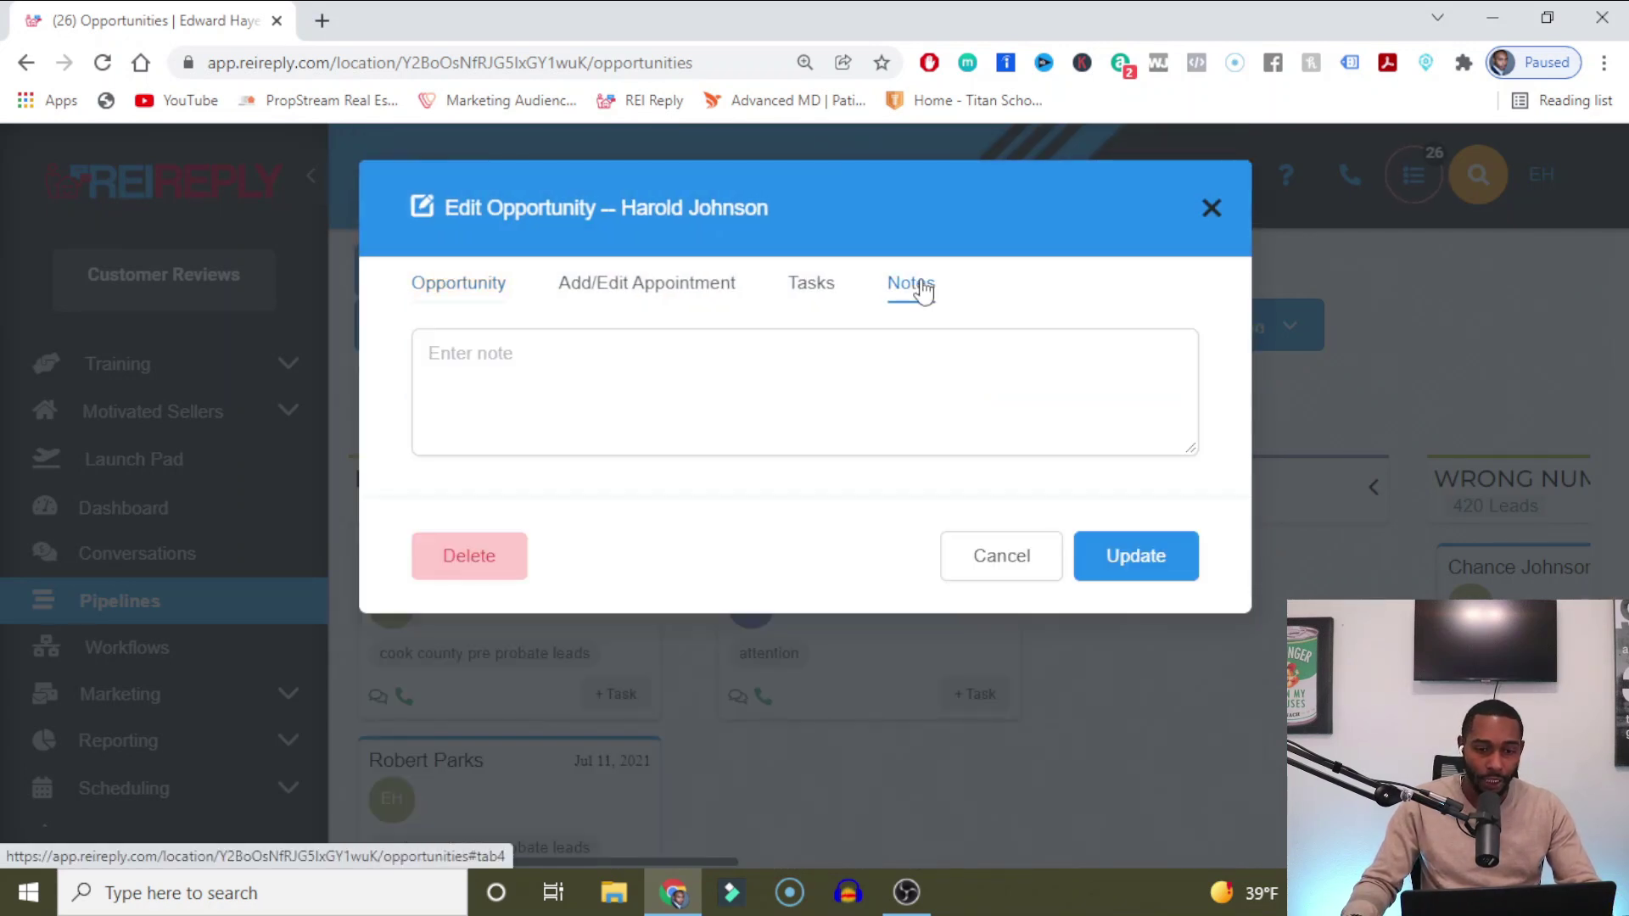
click(639, 375)
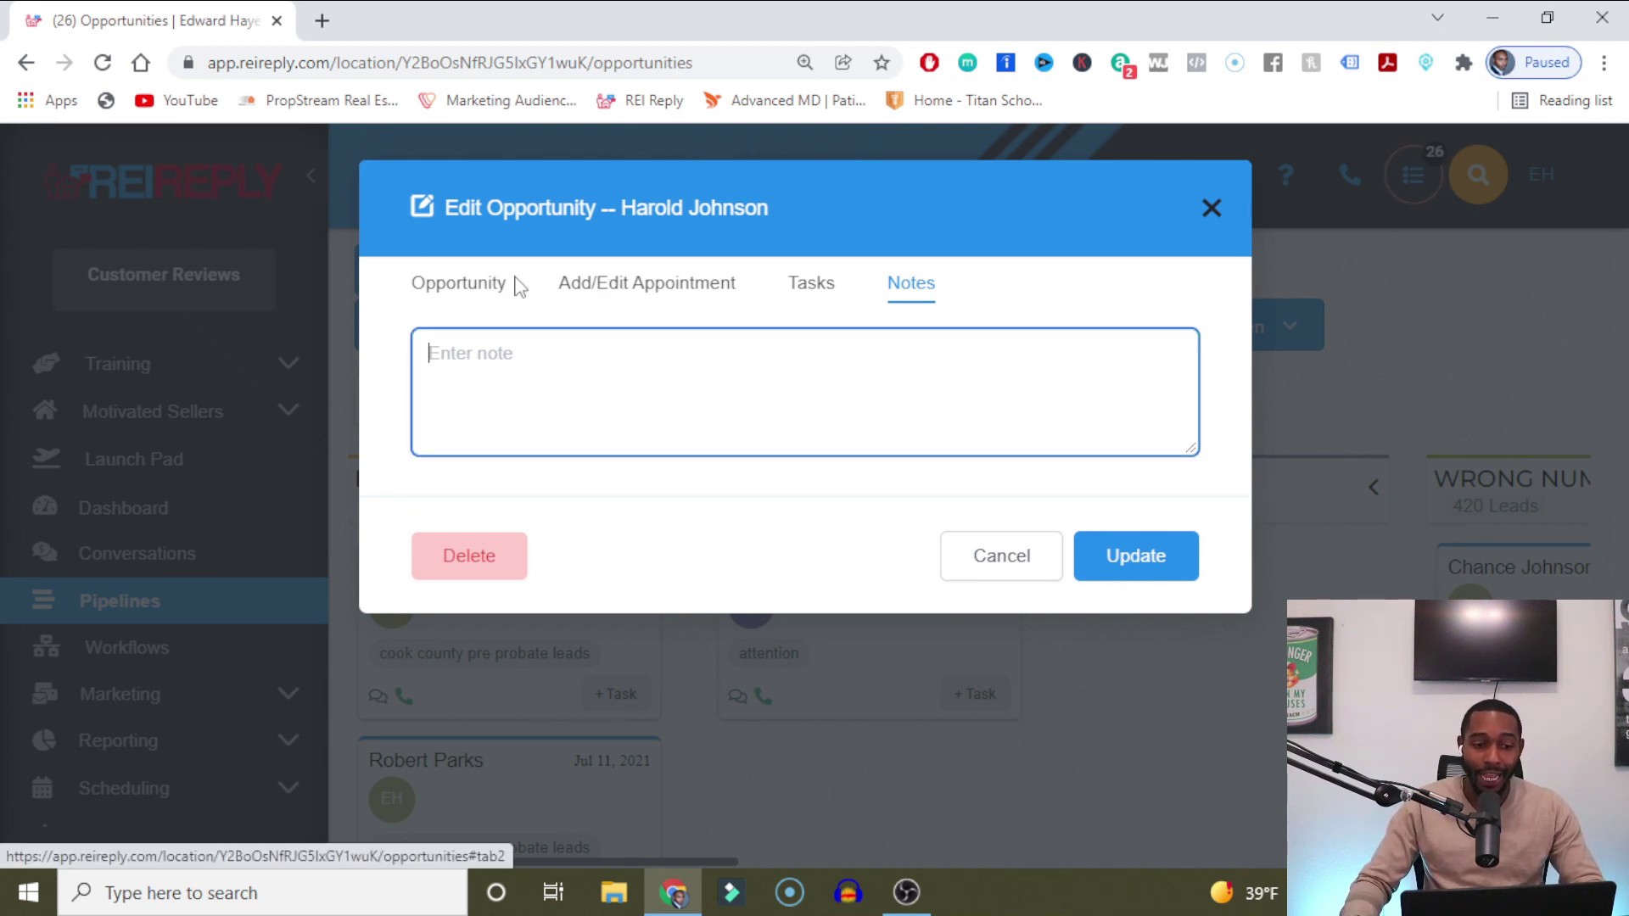
click(488, 282)
scroll(832, 475, down, 4)
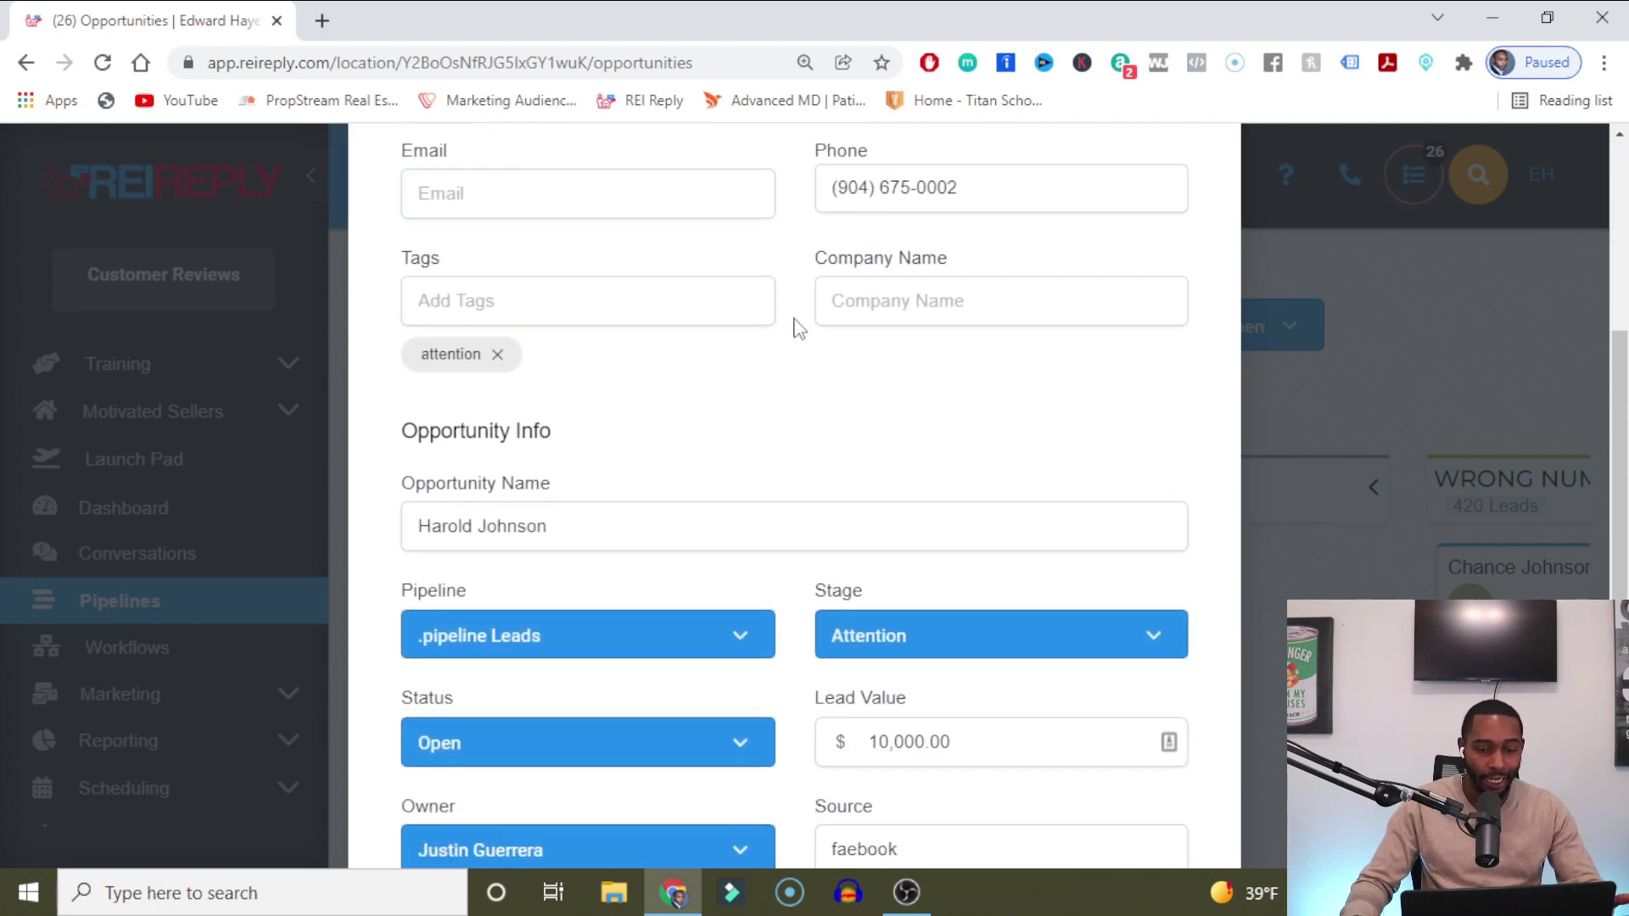
scroll(793, 330, down, 3)
scroll(677, 389, up, 4)
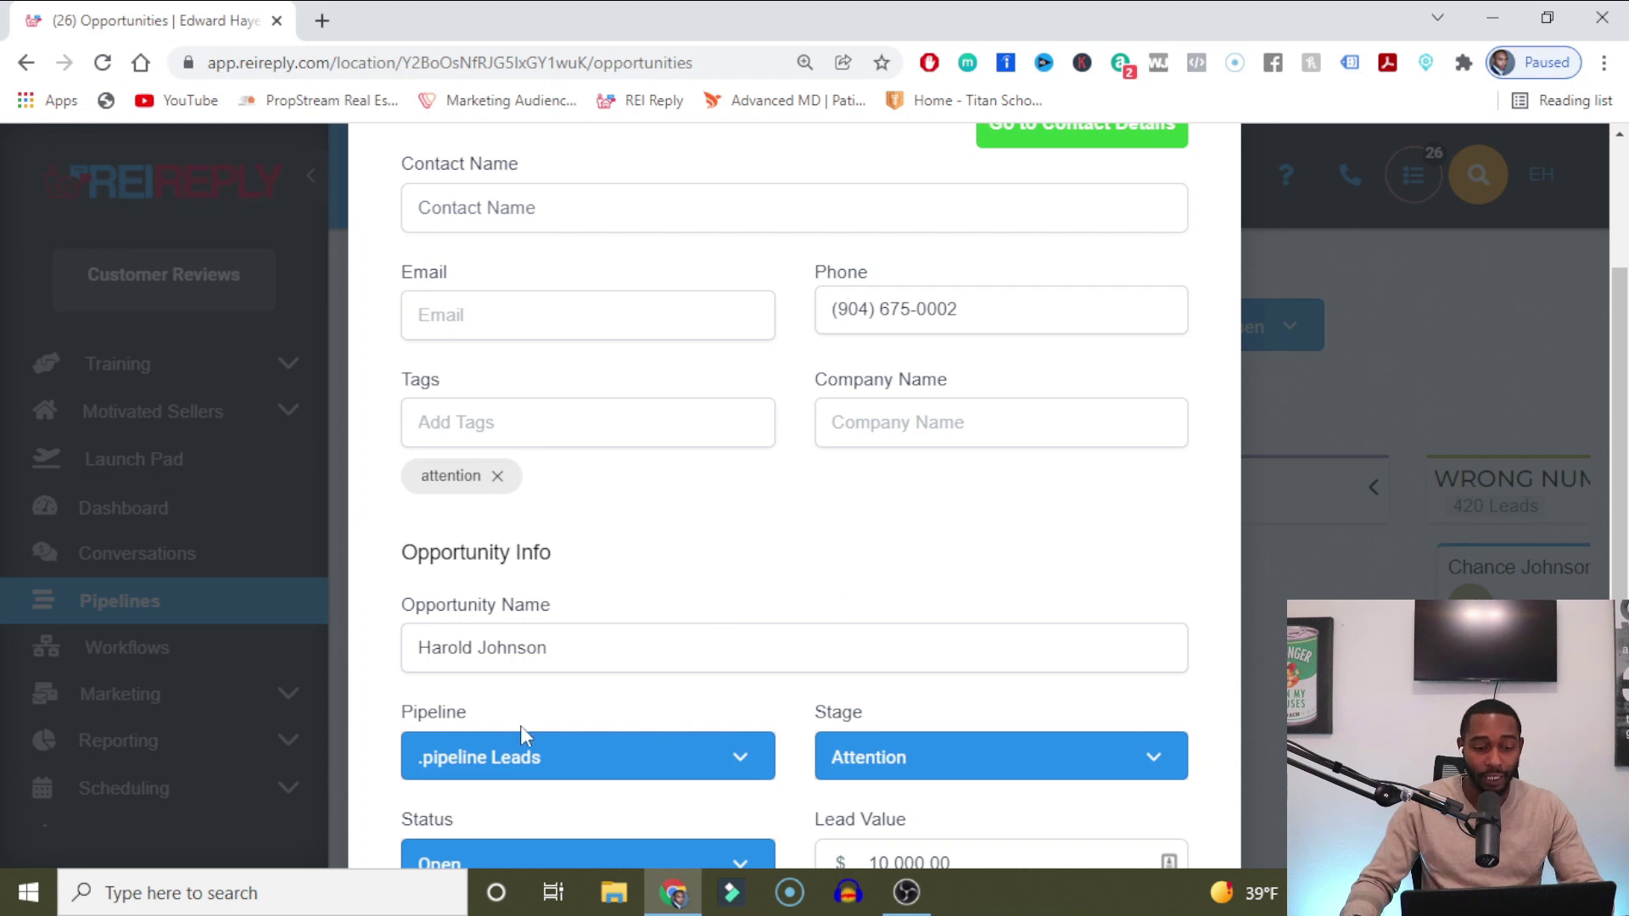
scroll(622, 746, down, 2)
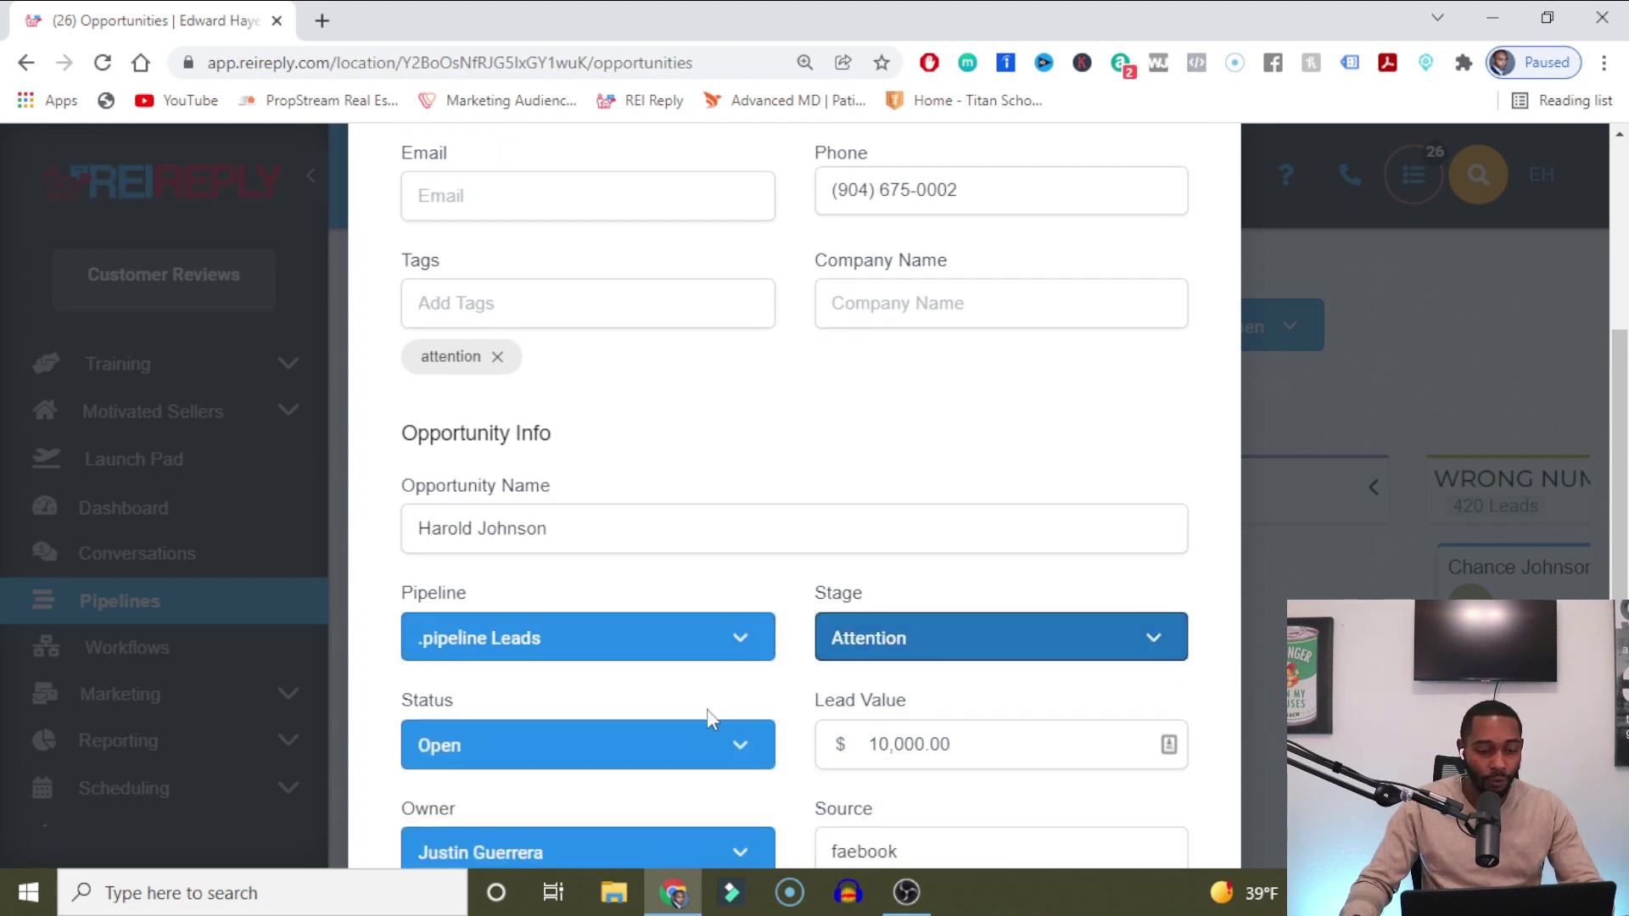
Check the owner list, Tasks and Appointment tabs, then close the opportunity editor.
click(614, 852)
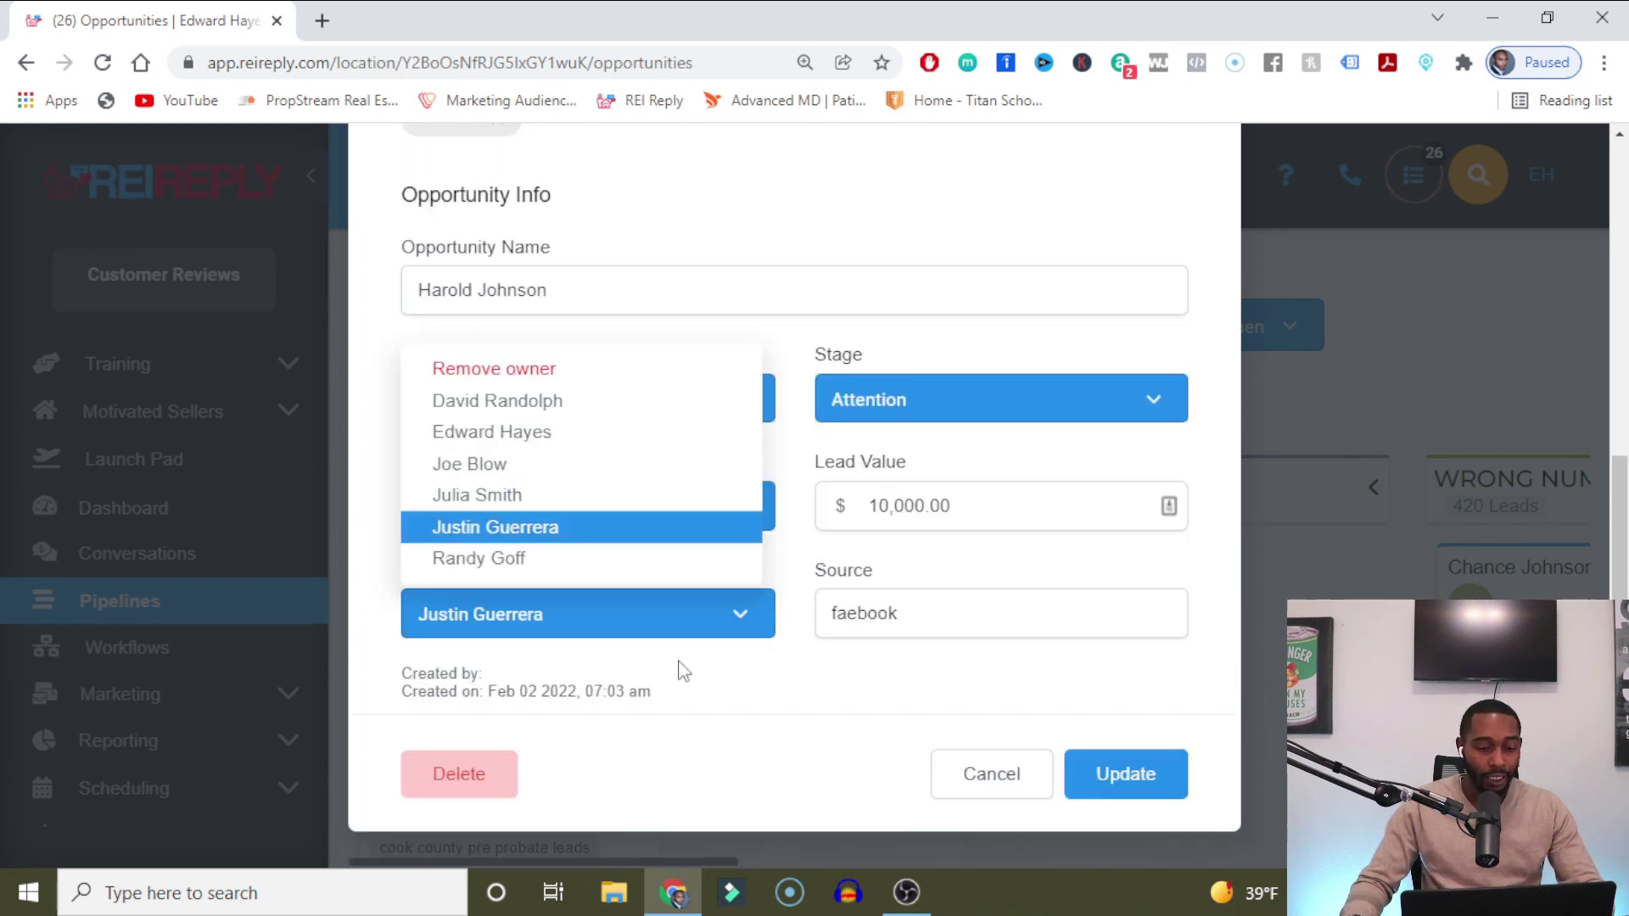
click(842, 223)
scroll(863, 407, up, 7)
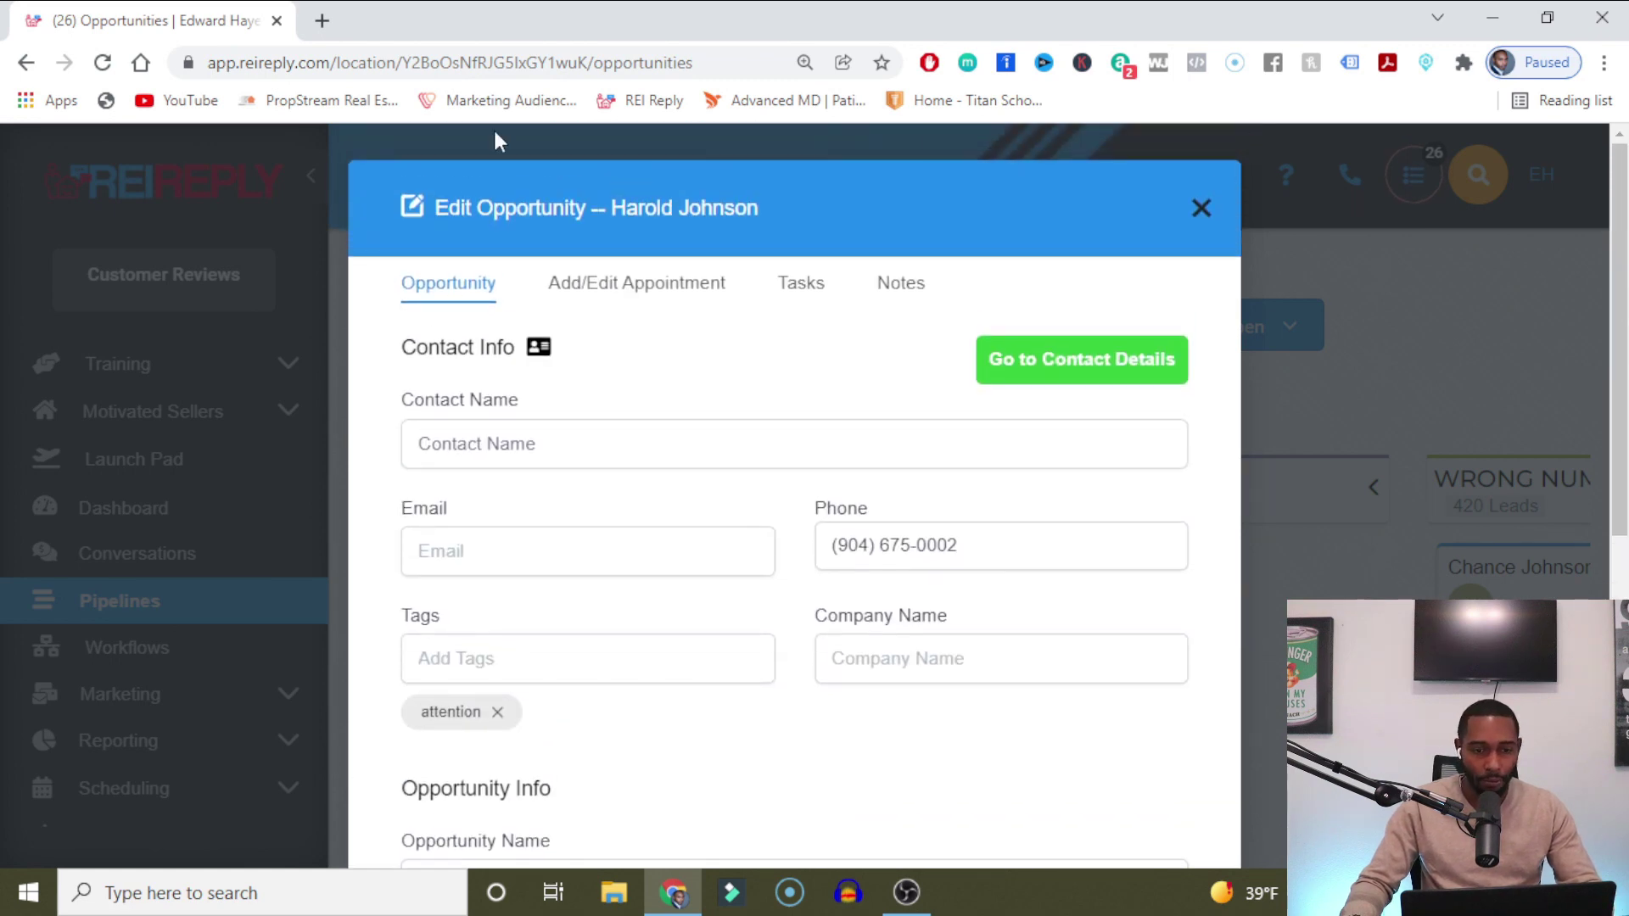
scroll(752, 636, down, 7)
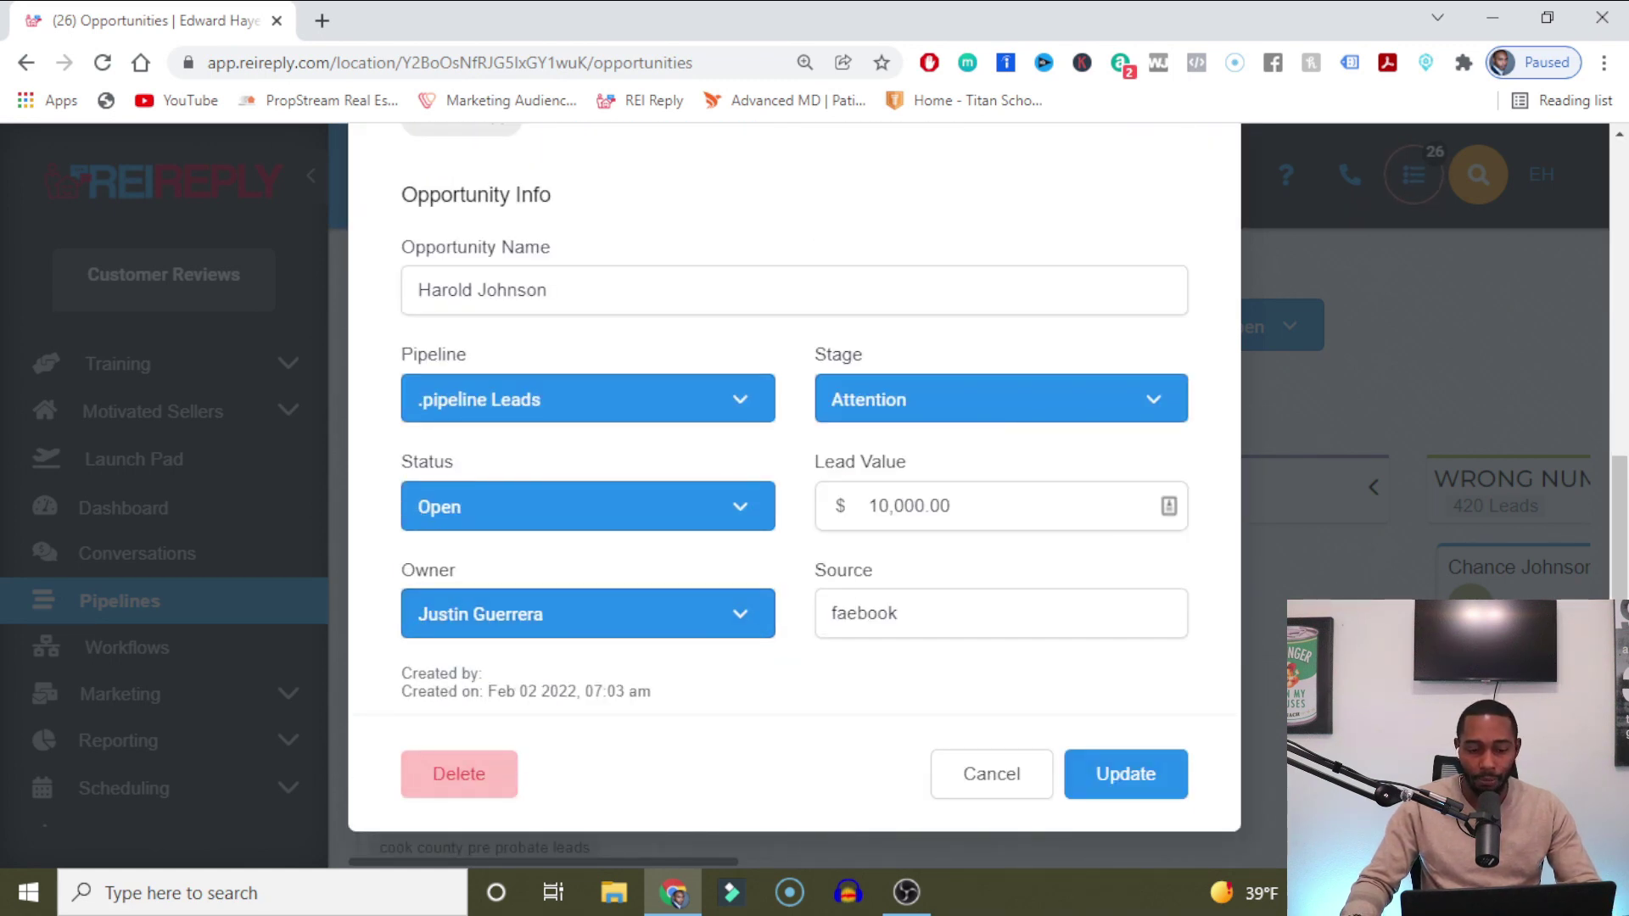
scroll(1047, 254, up, 6)
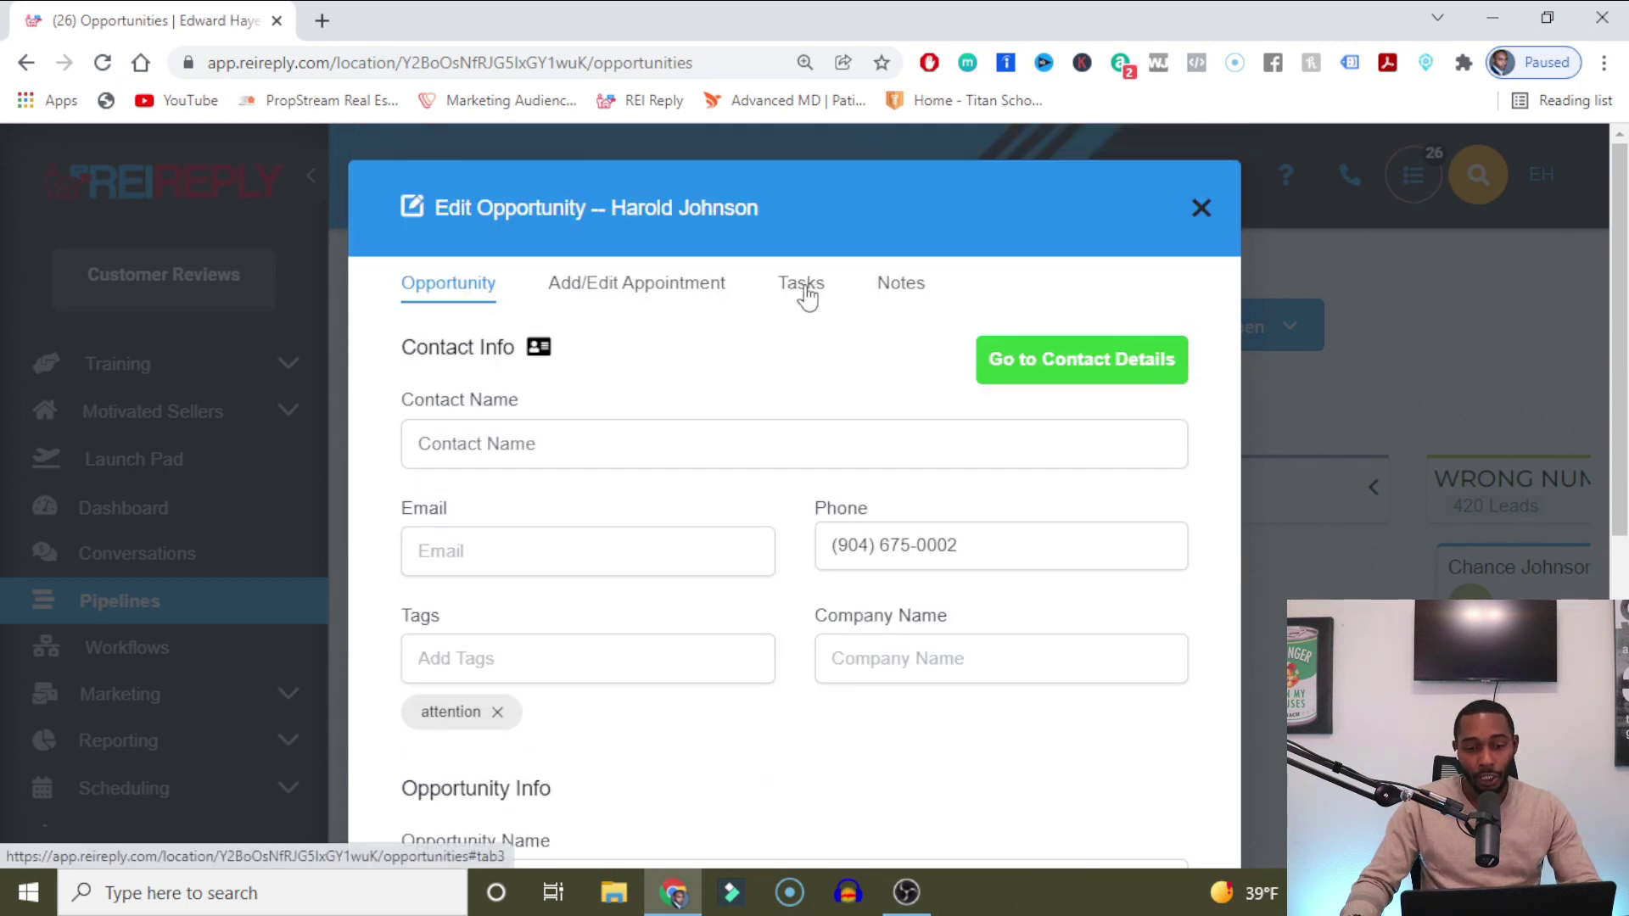
click(806, 289)
click(676, 293)
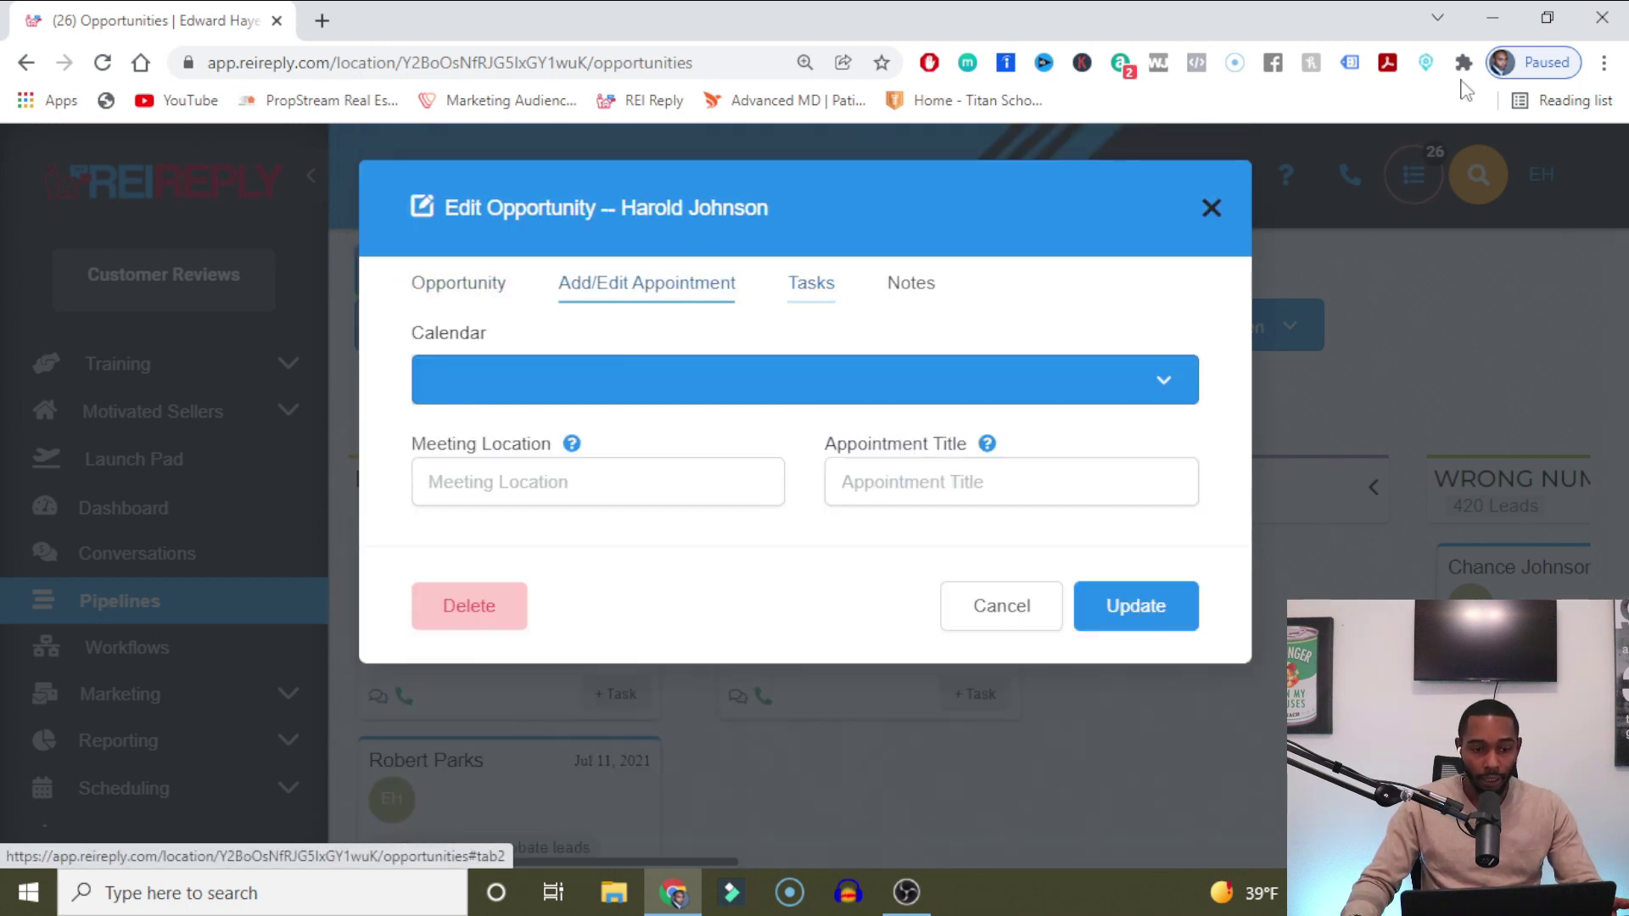
click(1211, 207)
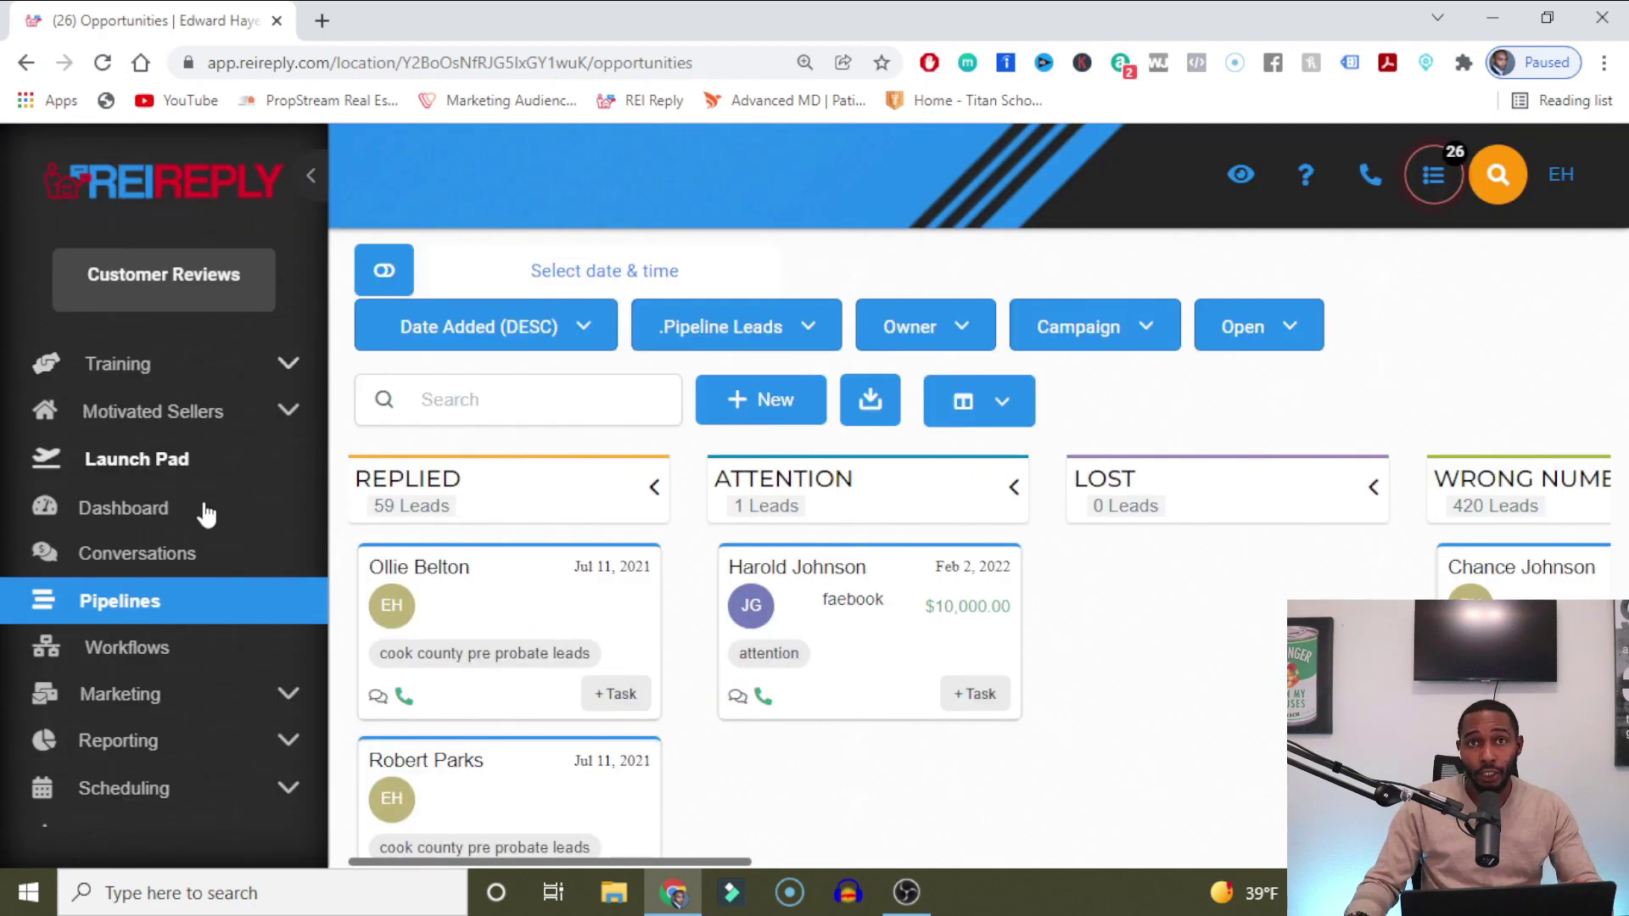
scroll(220, 539, down, 5)
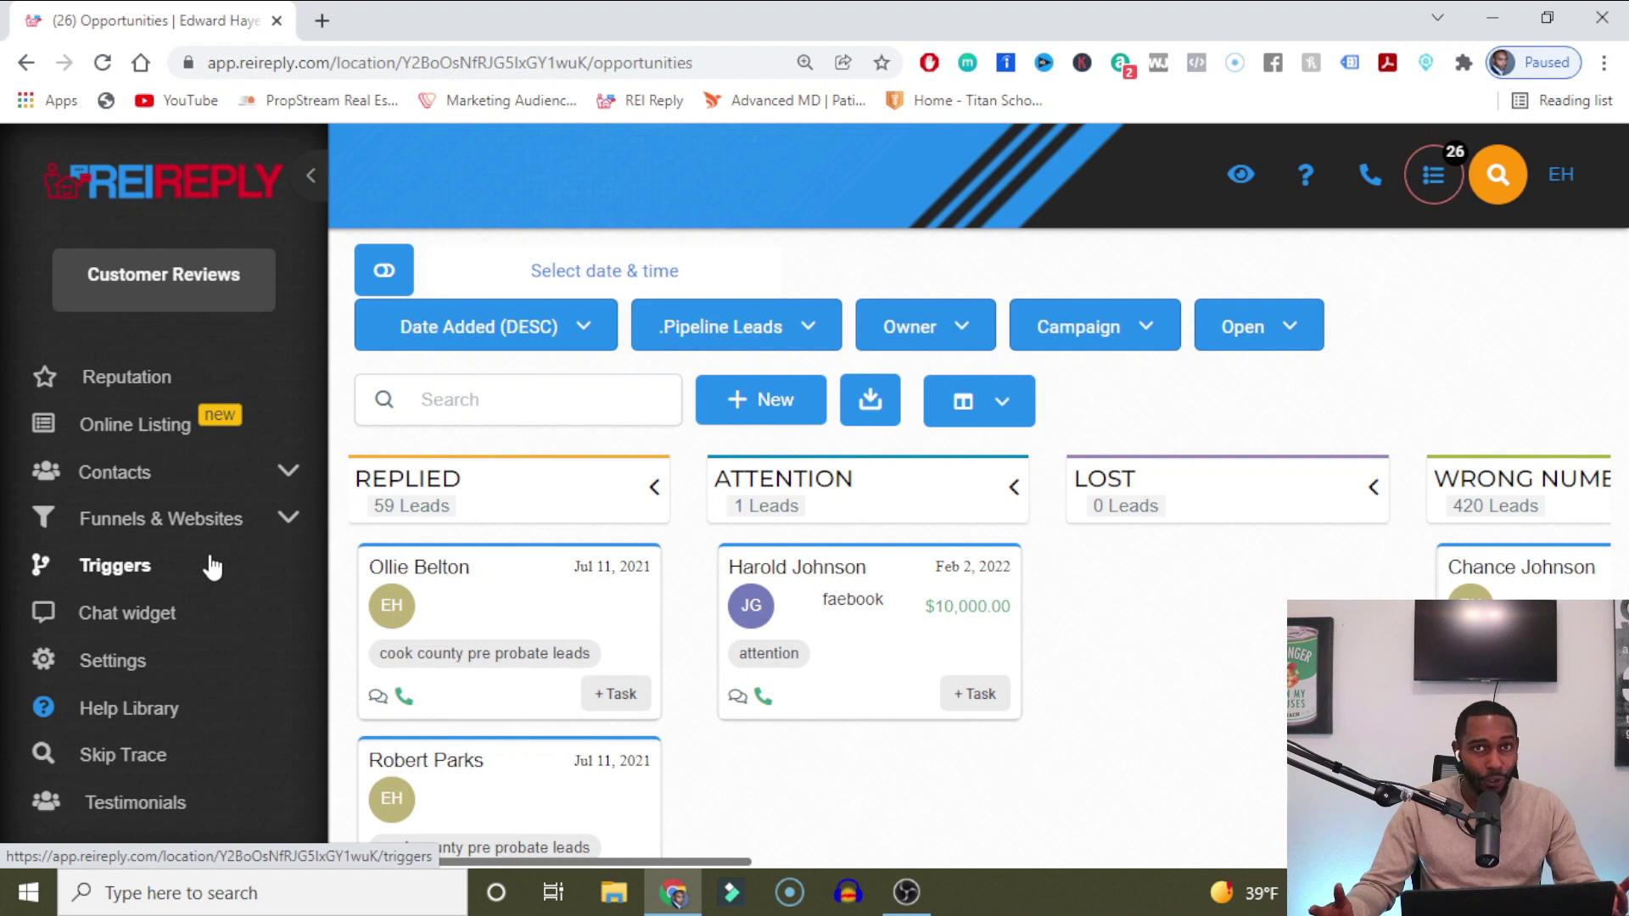
Go to Triggers, expand the DNC/WRONG NUMBER TRIGGERS folder, and begin a new basic rule.
click(208, 569)
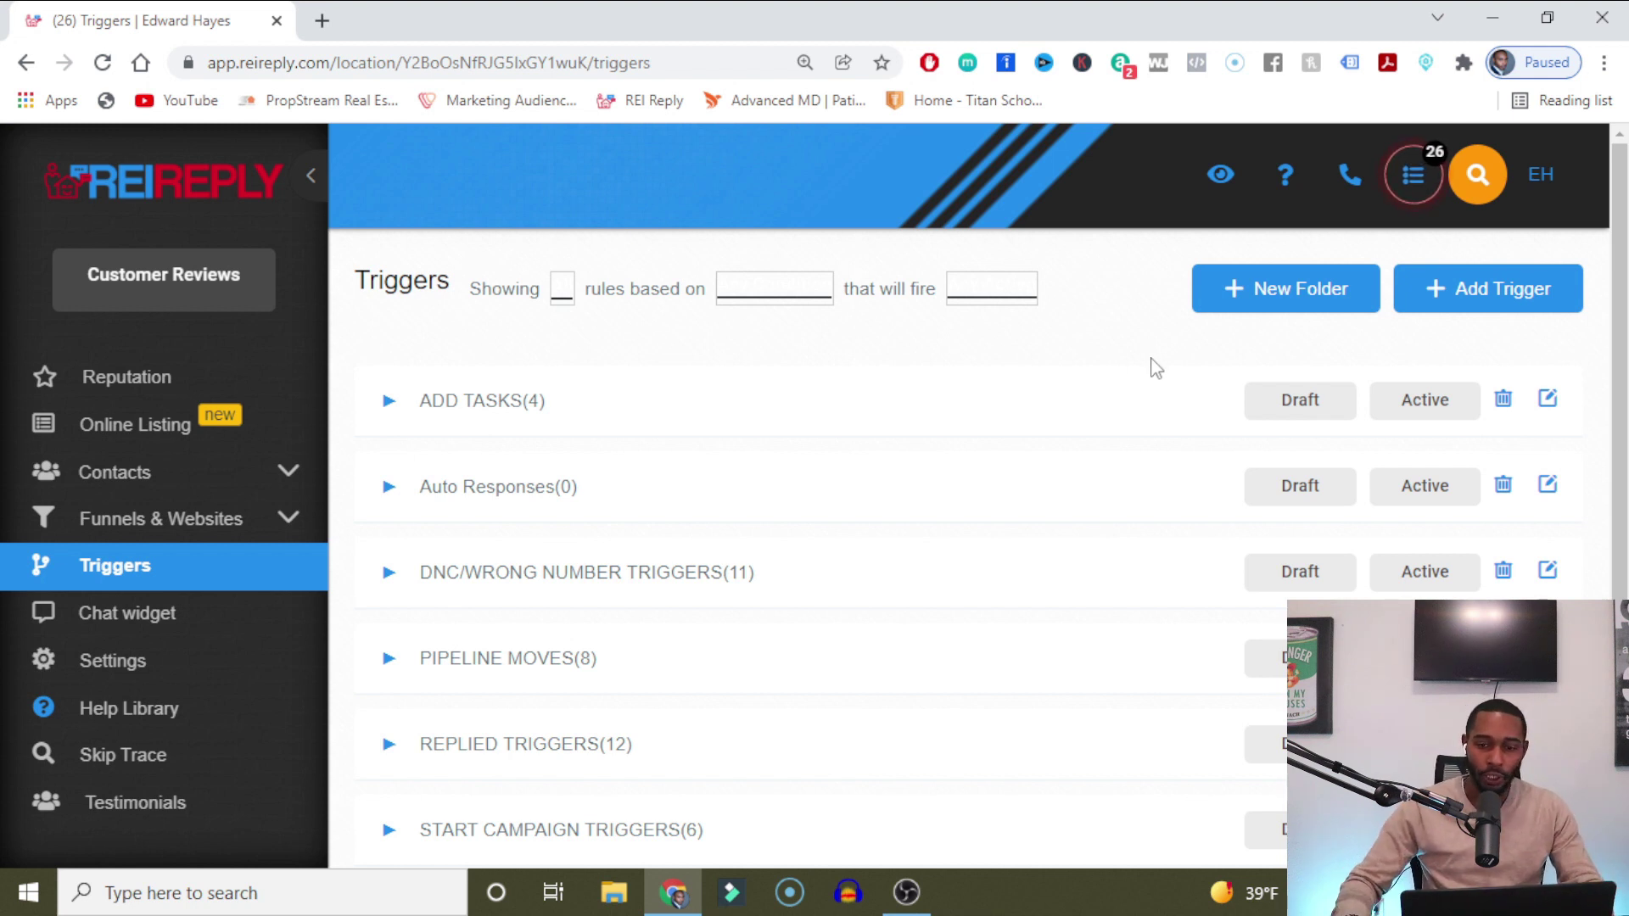
click(704, 572)
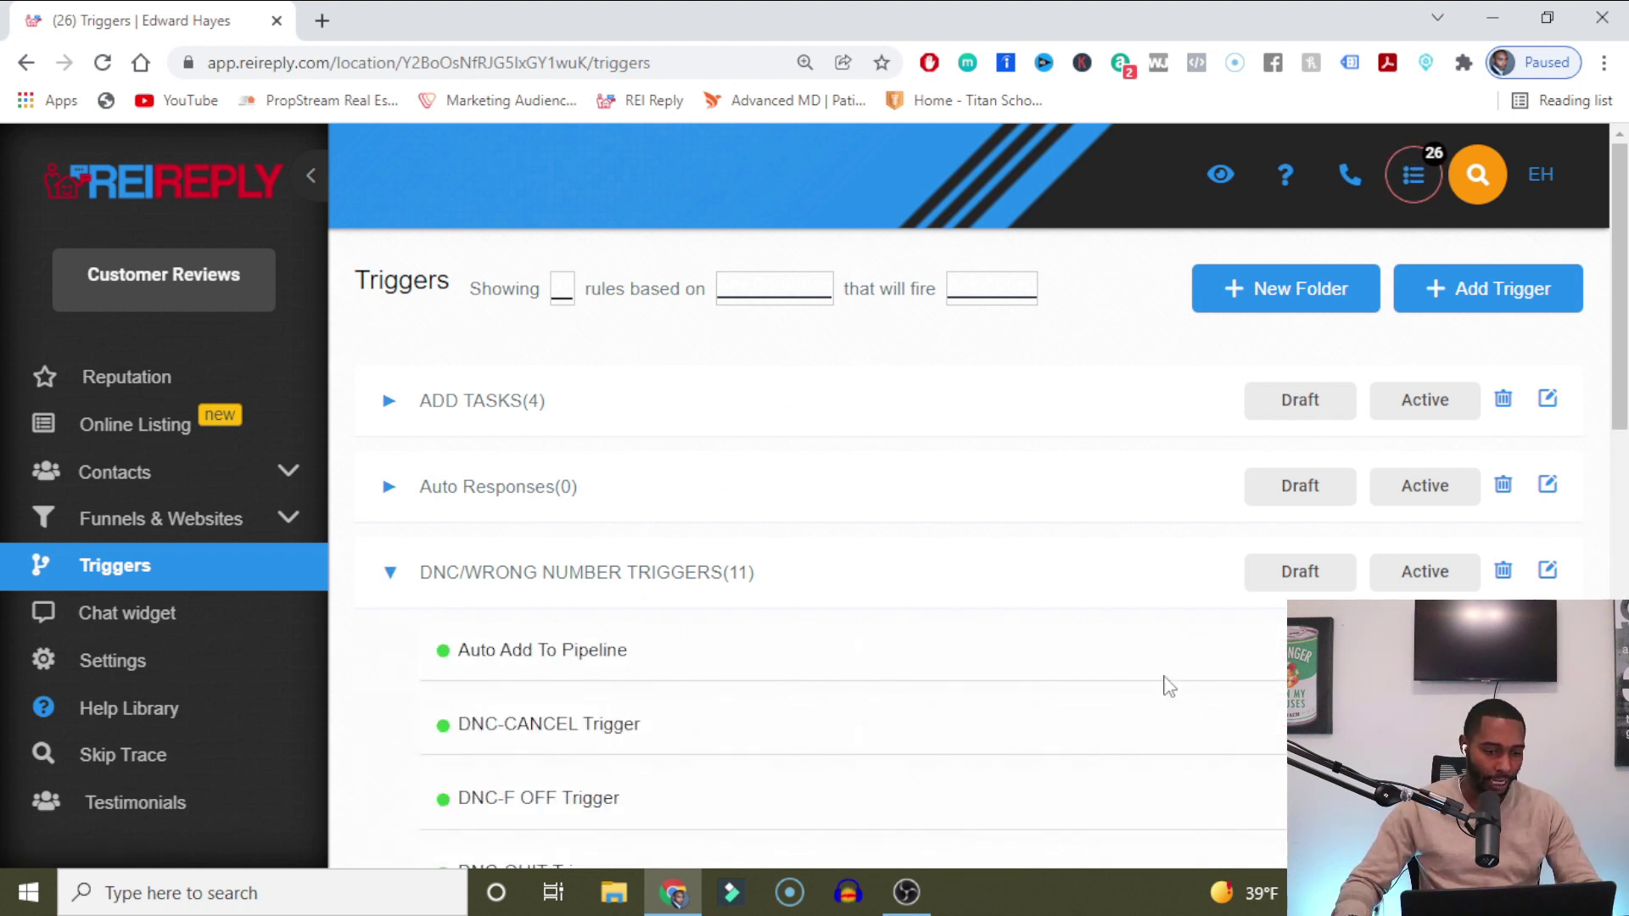
scroll(1044, 498, down, 2)
scroll(1044, 498, up, 2)
click(1485, 292)
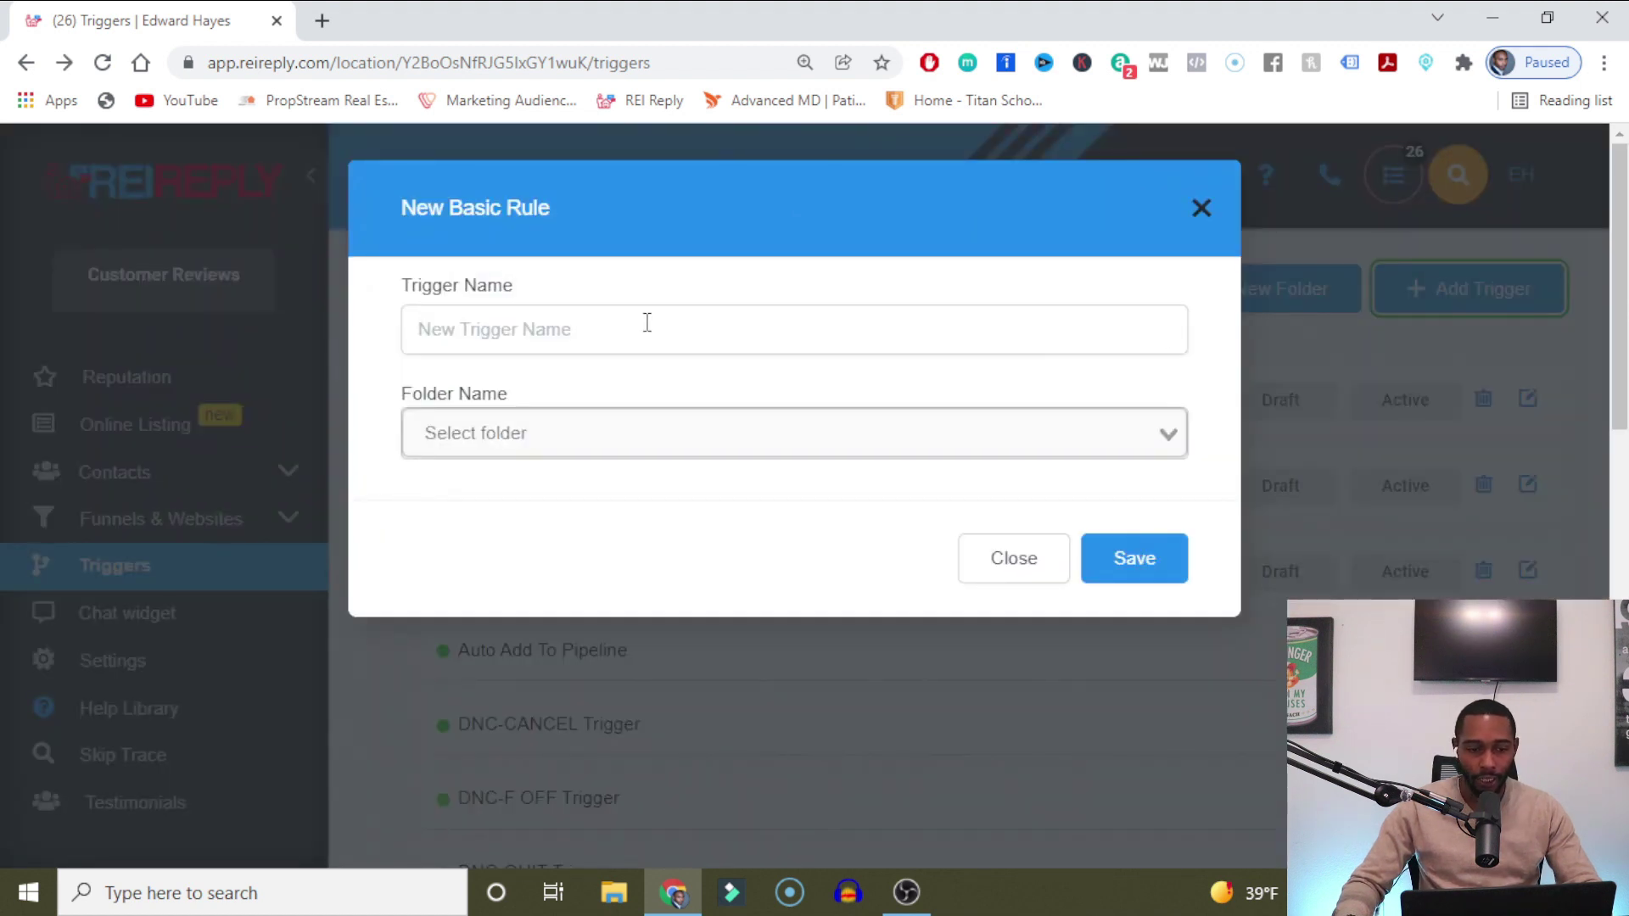
Name the new trigger 'yt test 1' and file it in the Auto Responses folder.
click(575, 320)
text(yt test 1)
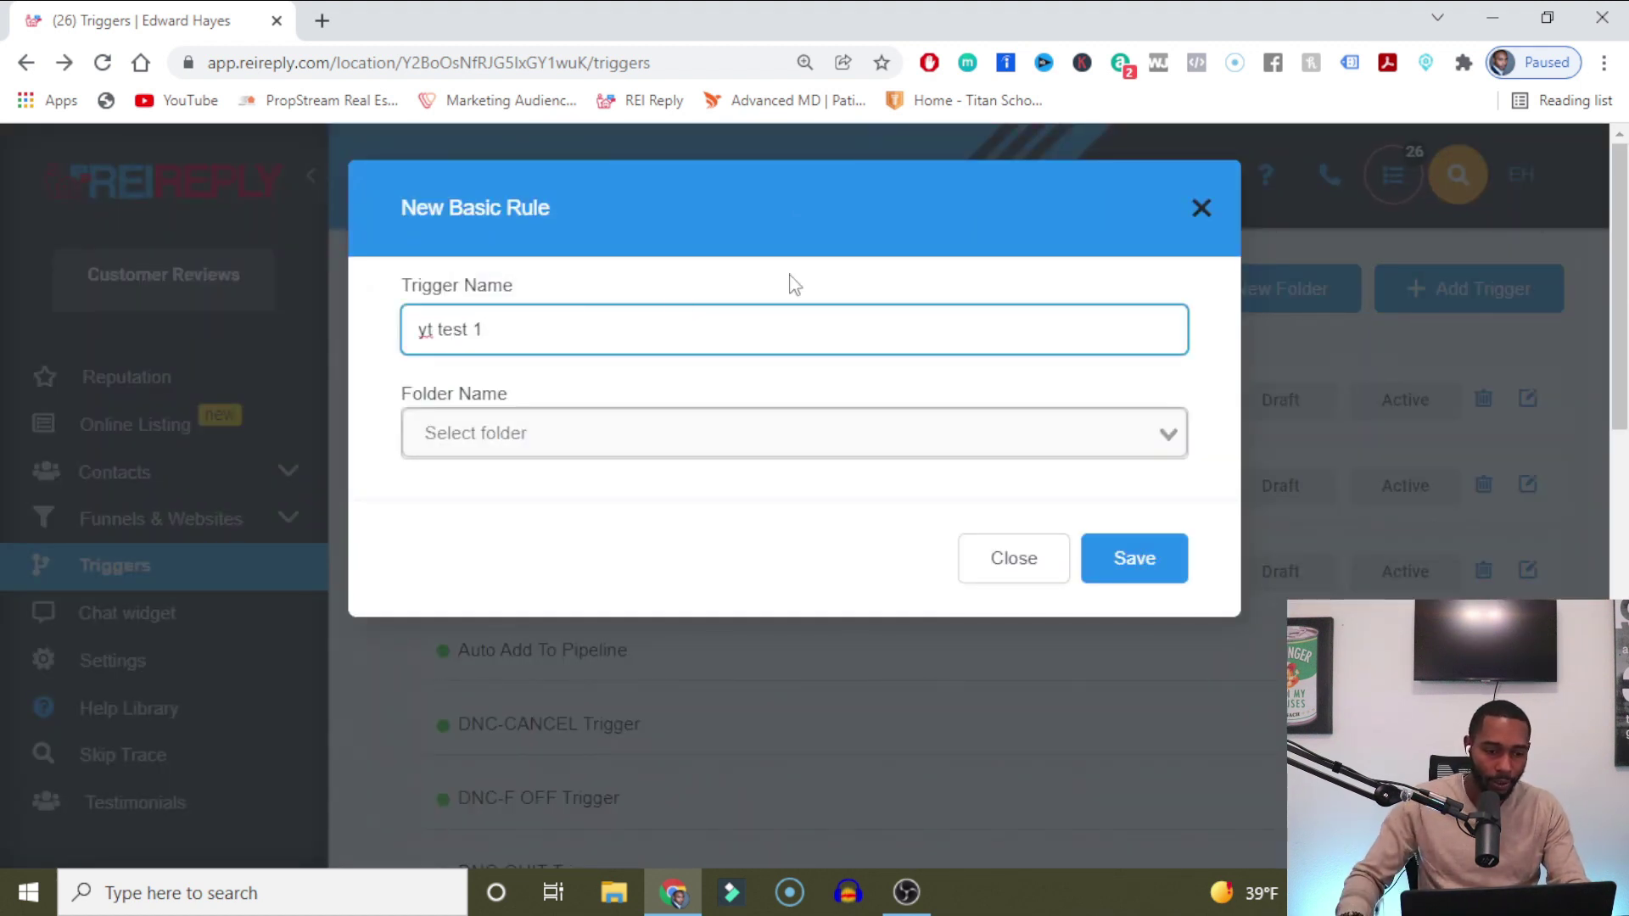
click(725, 431)
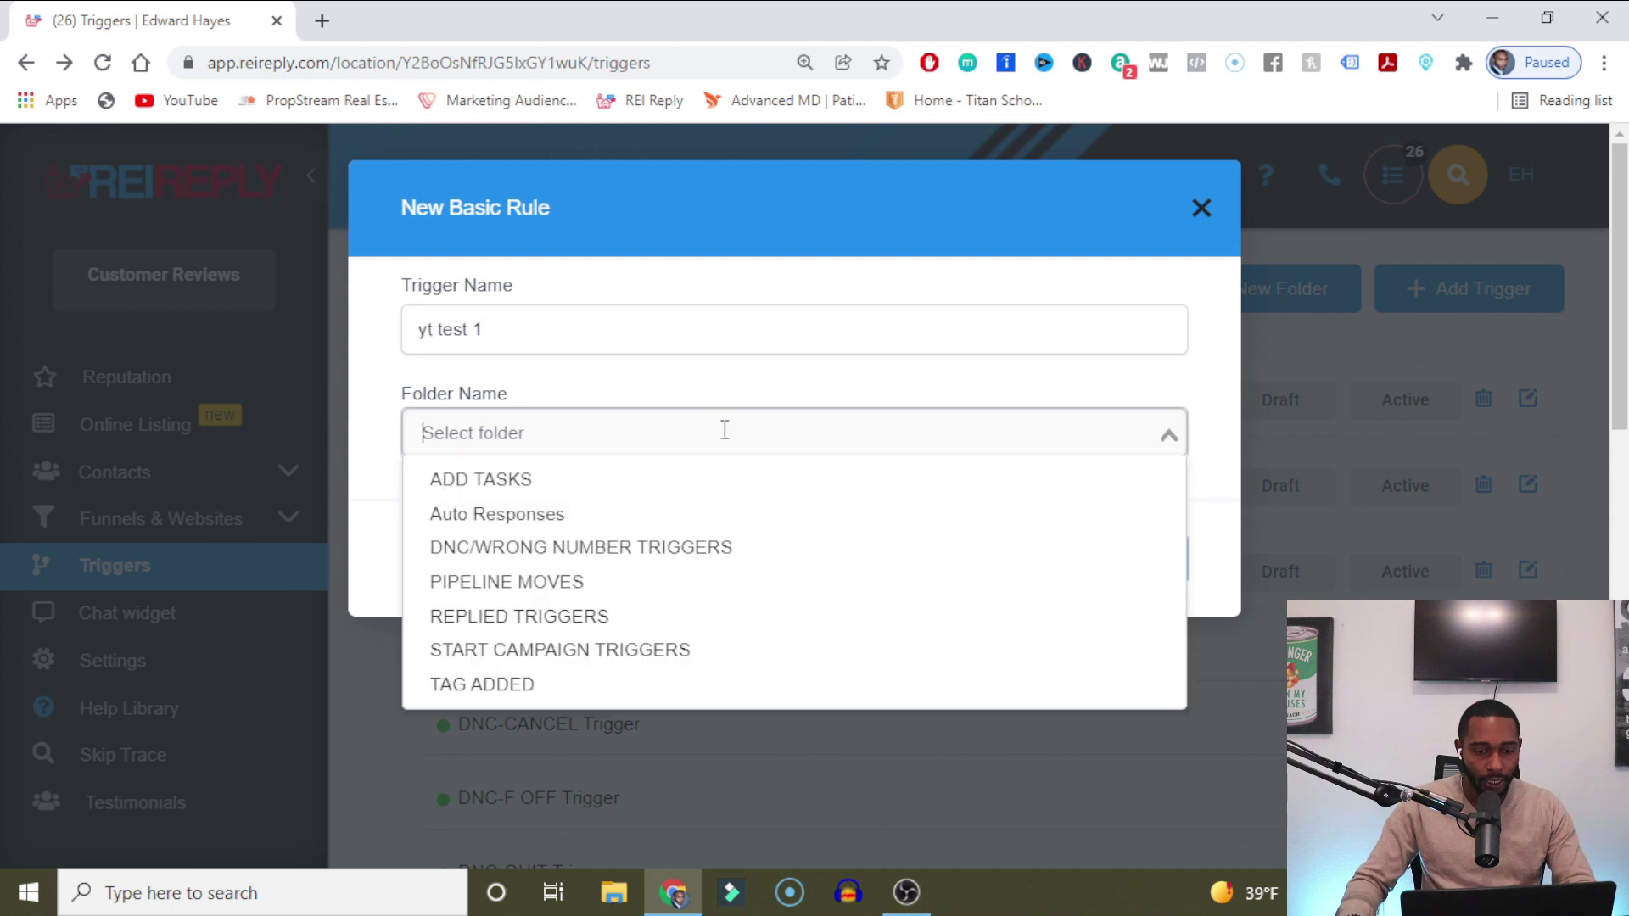
click(728, 514)
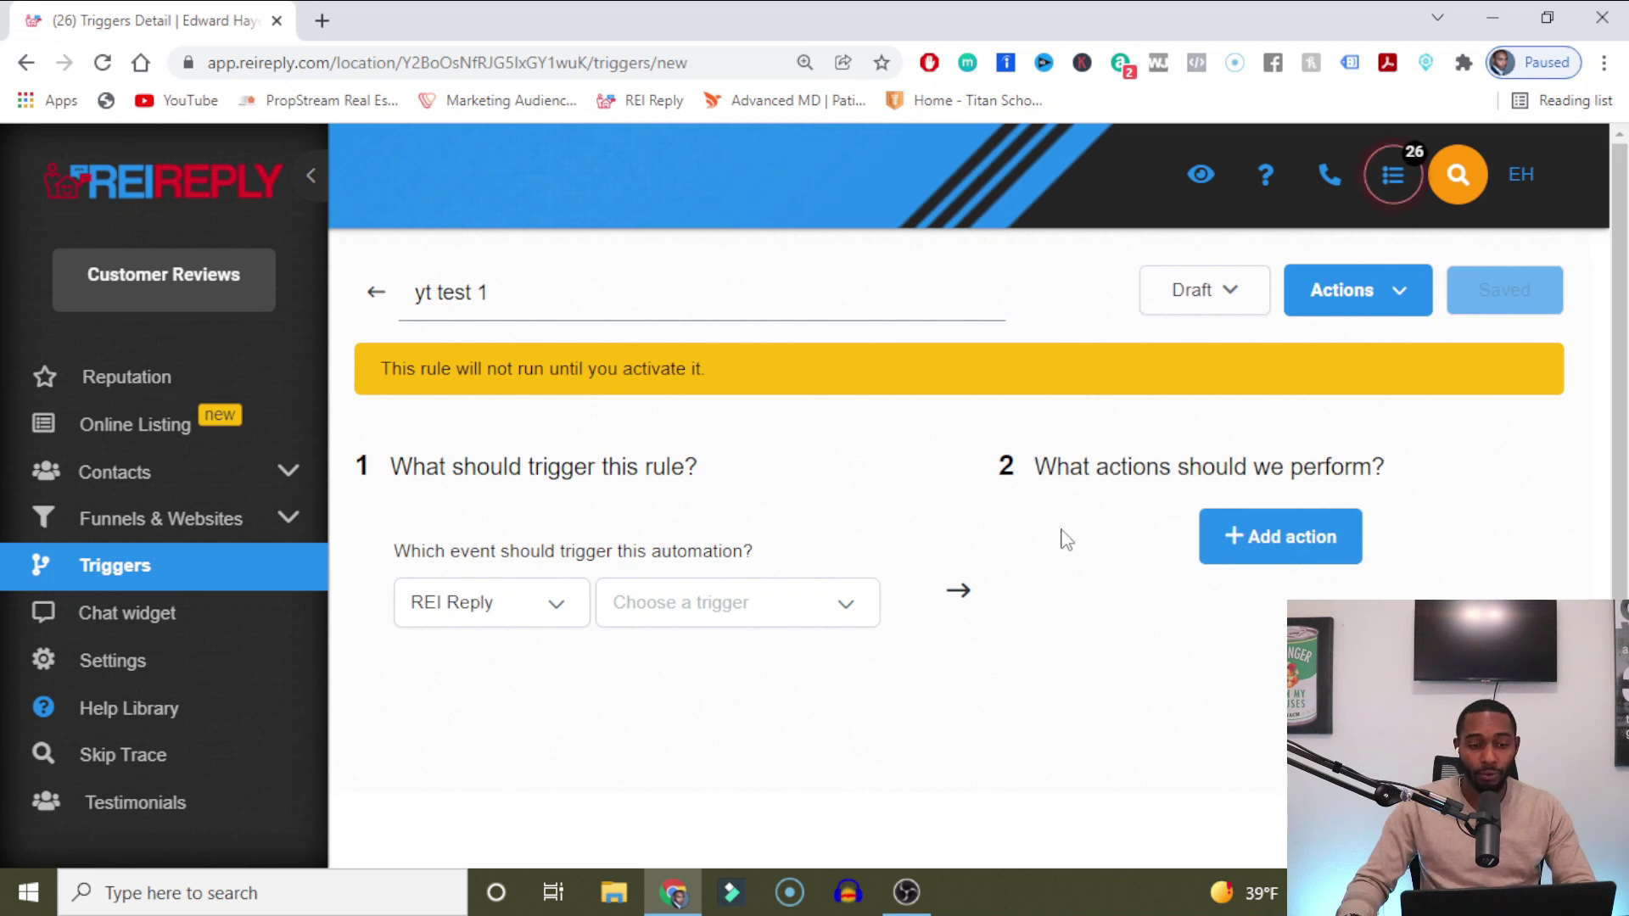
scroll(1145, 404, down, 2)
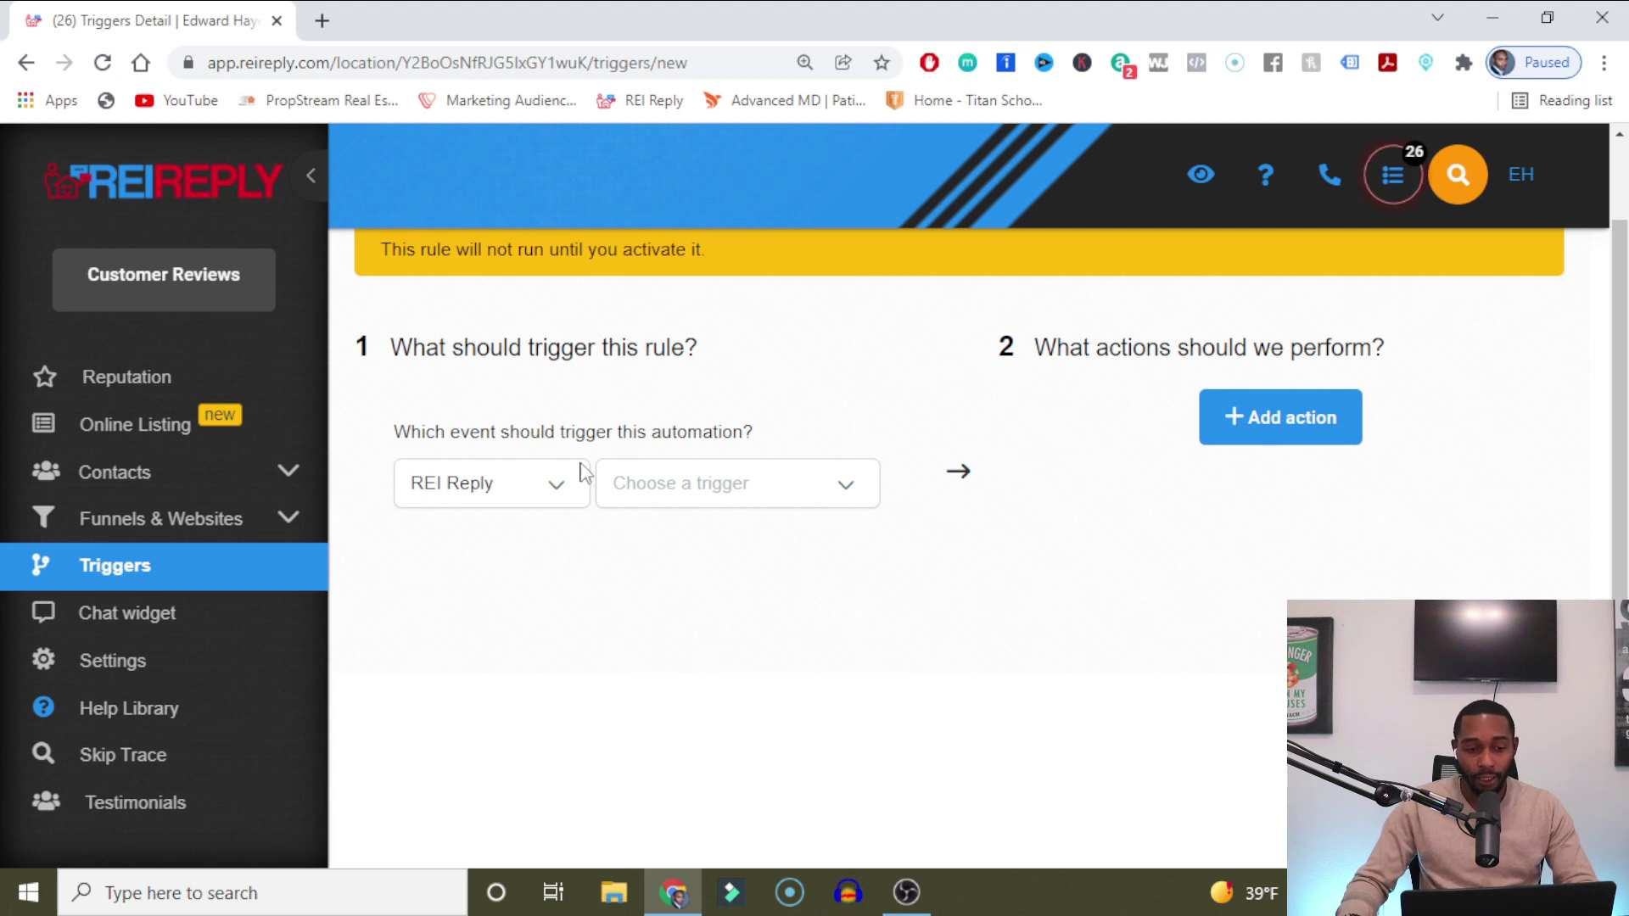
Make Customer Replied the triggering event for the yt test 1 rule.
click(849, 489)
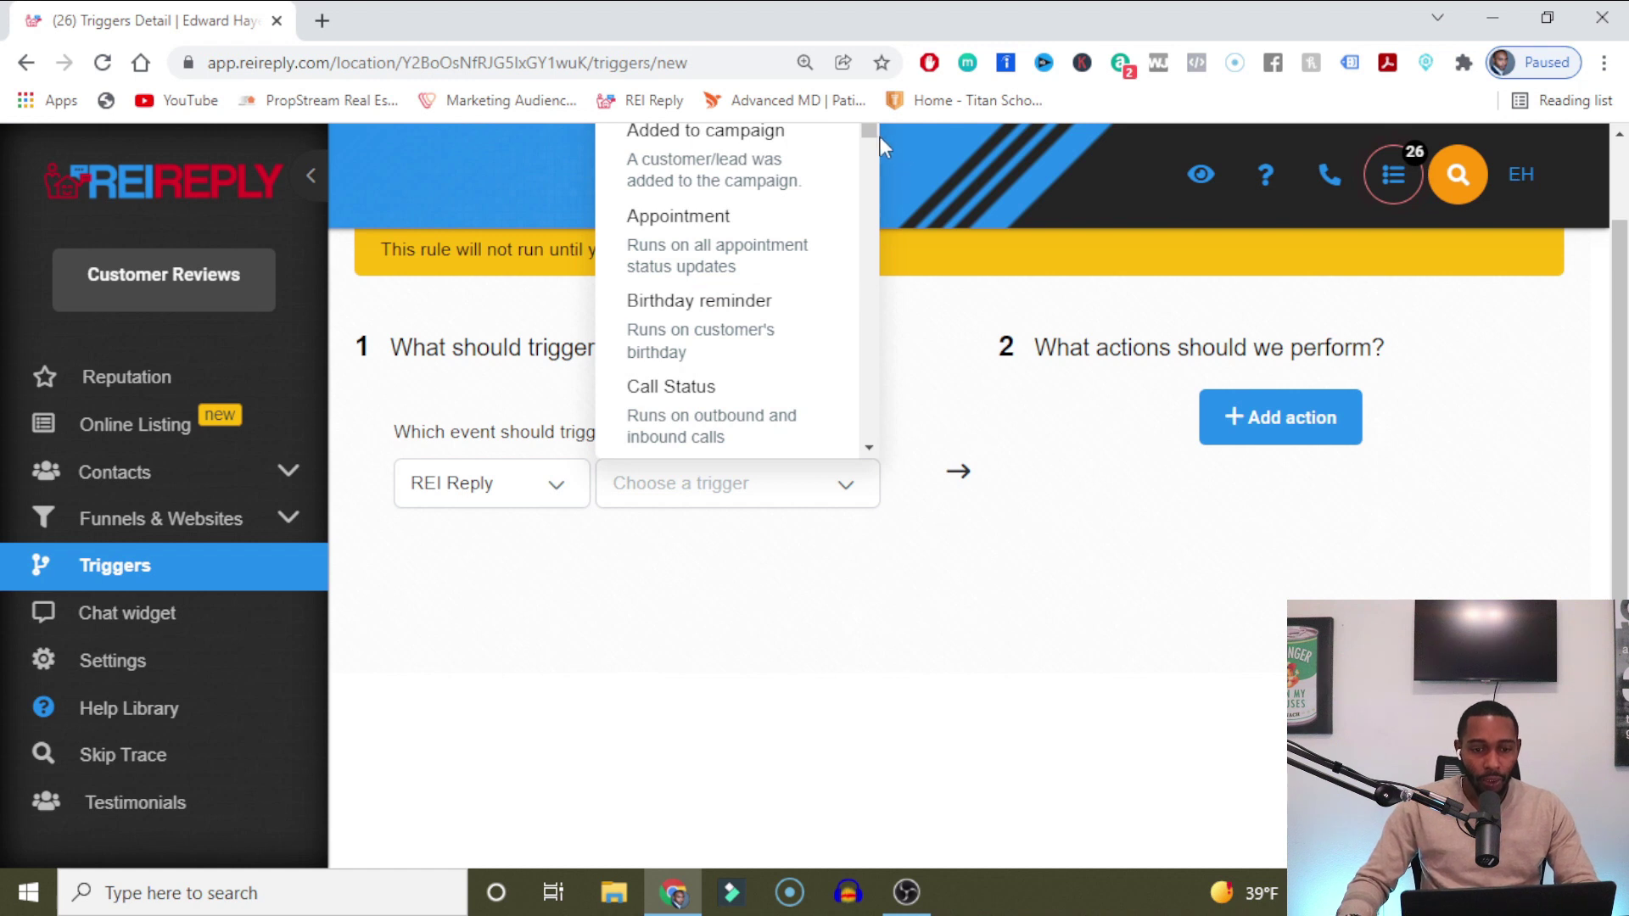
drag(874, 134, 898, 215)
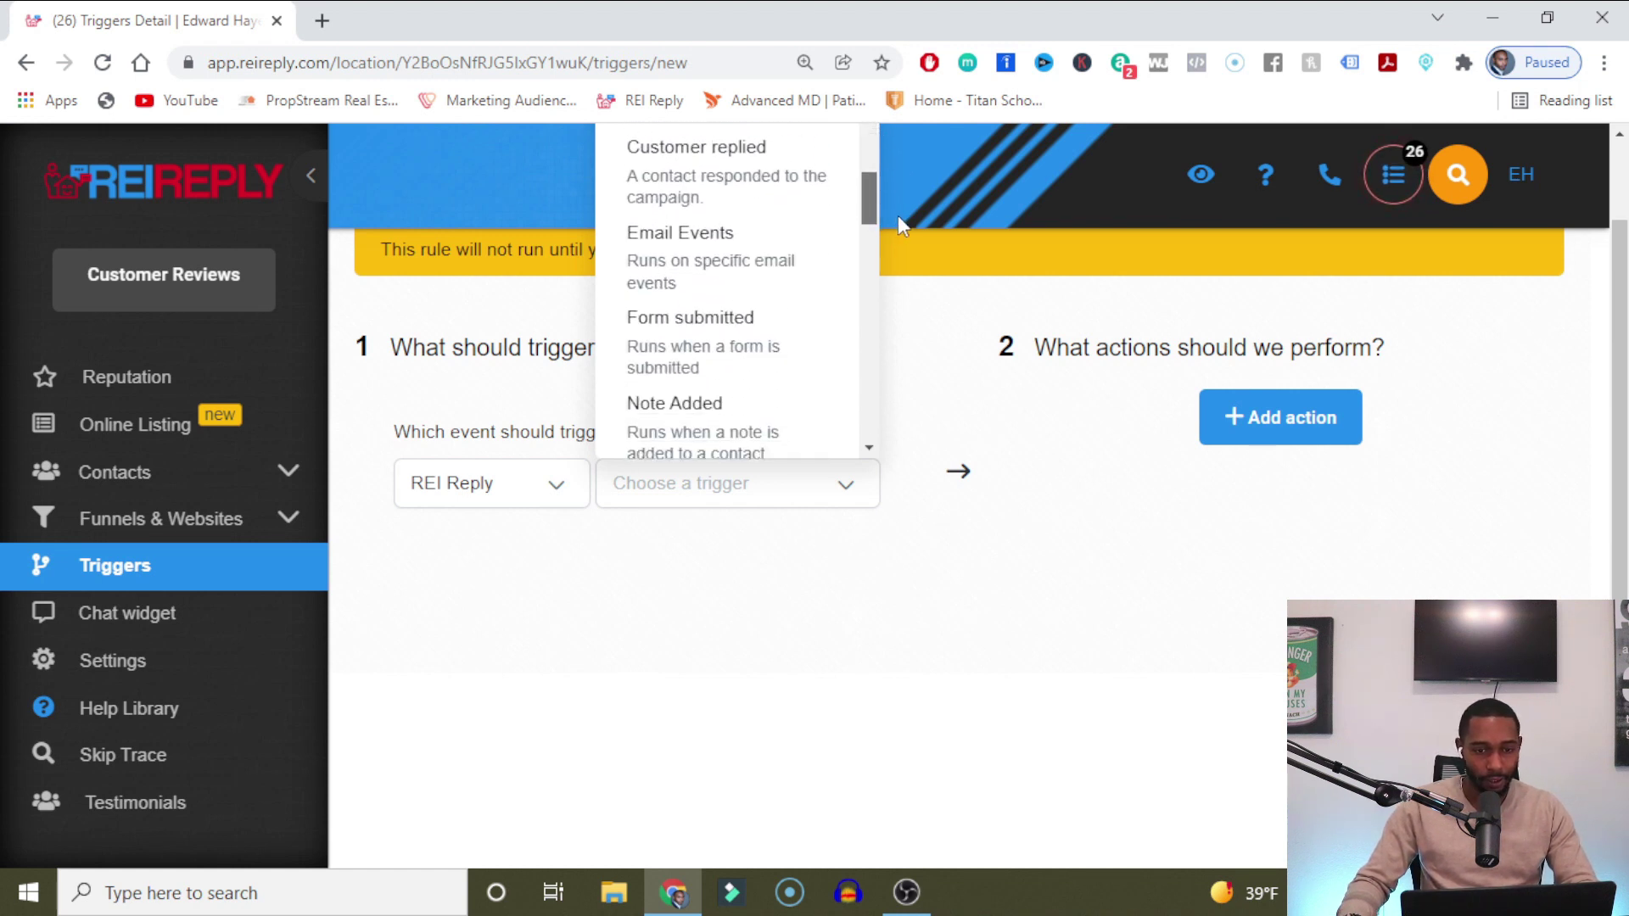
click(677, 186)
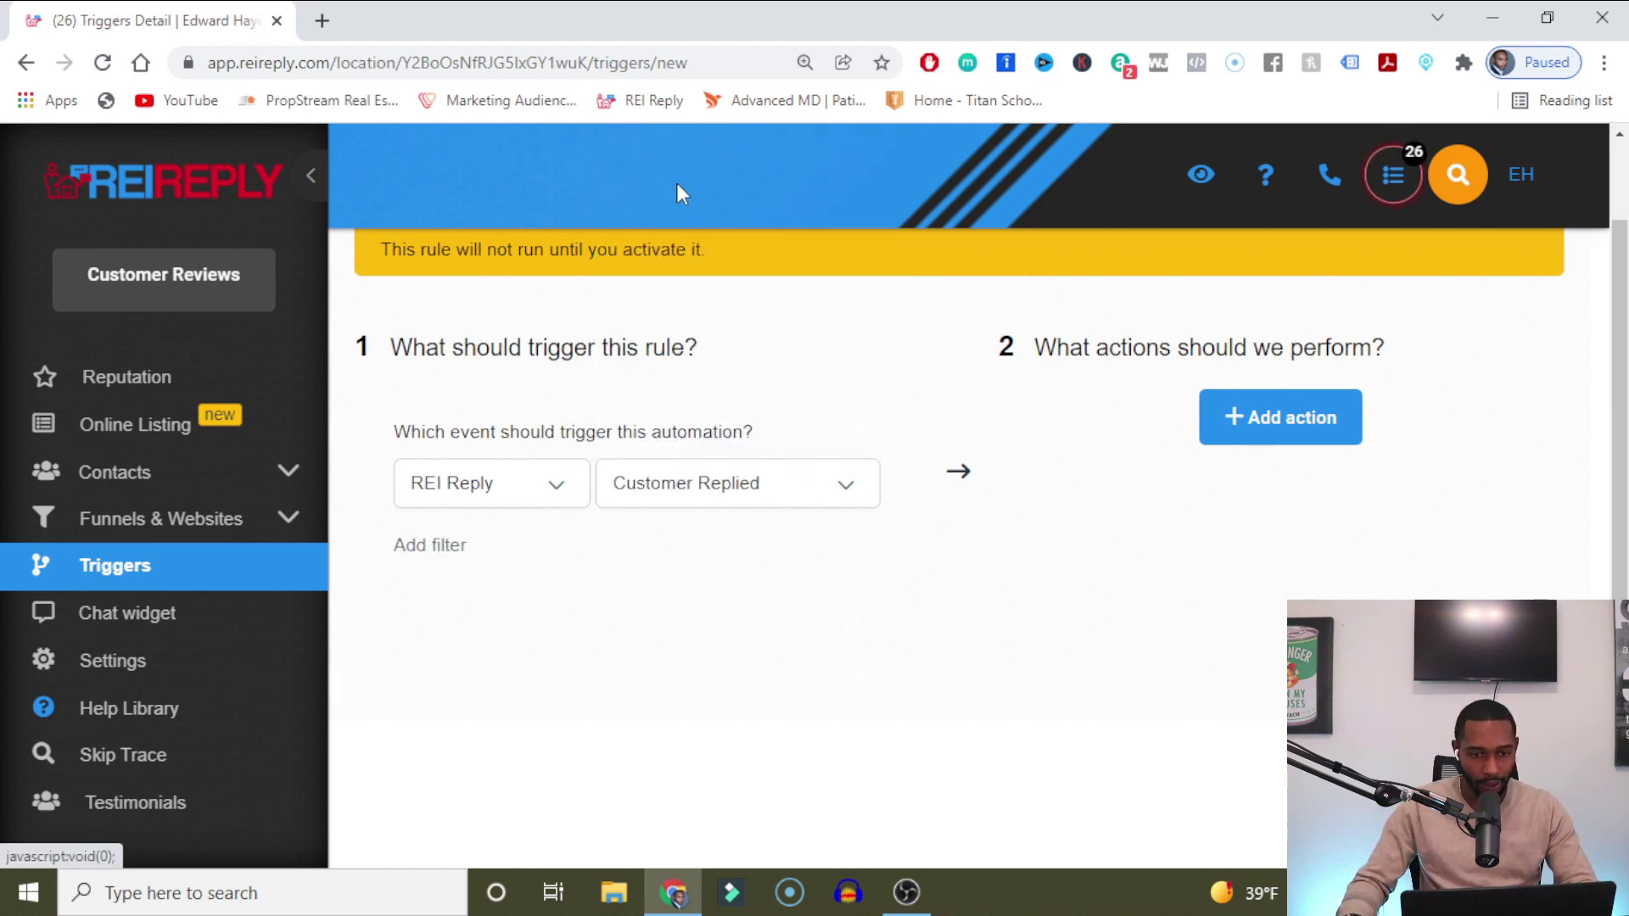
Add a Contains phrase filter with the keyword 'fuck' and an empty action row.
click(460, 556)
click(493, 597)
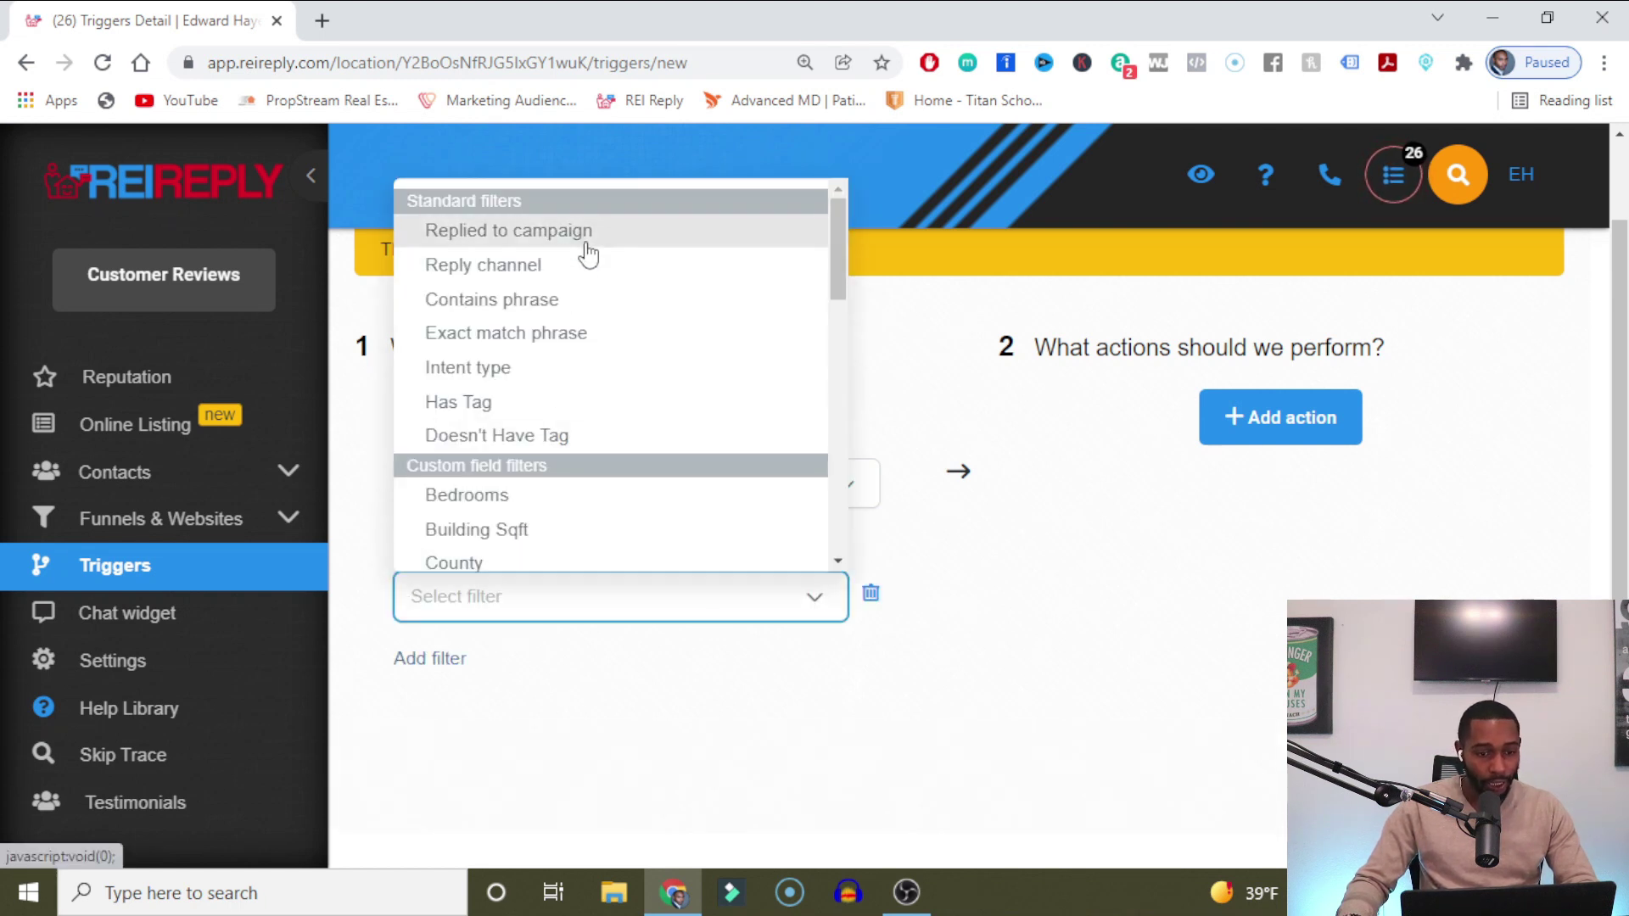
click(563, 306)
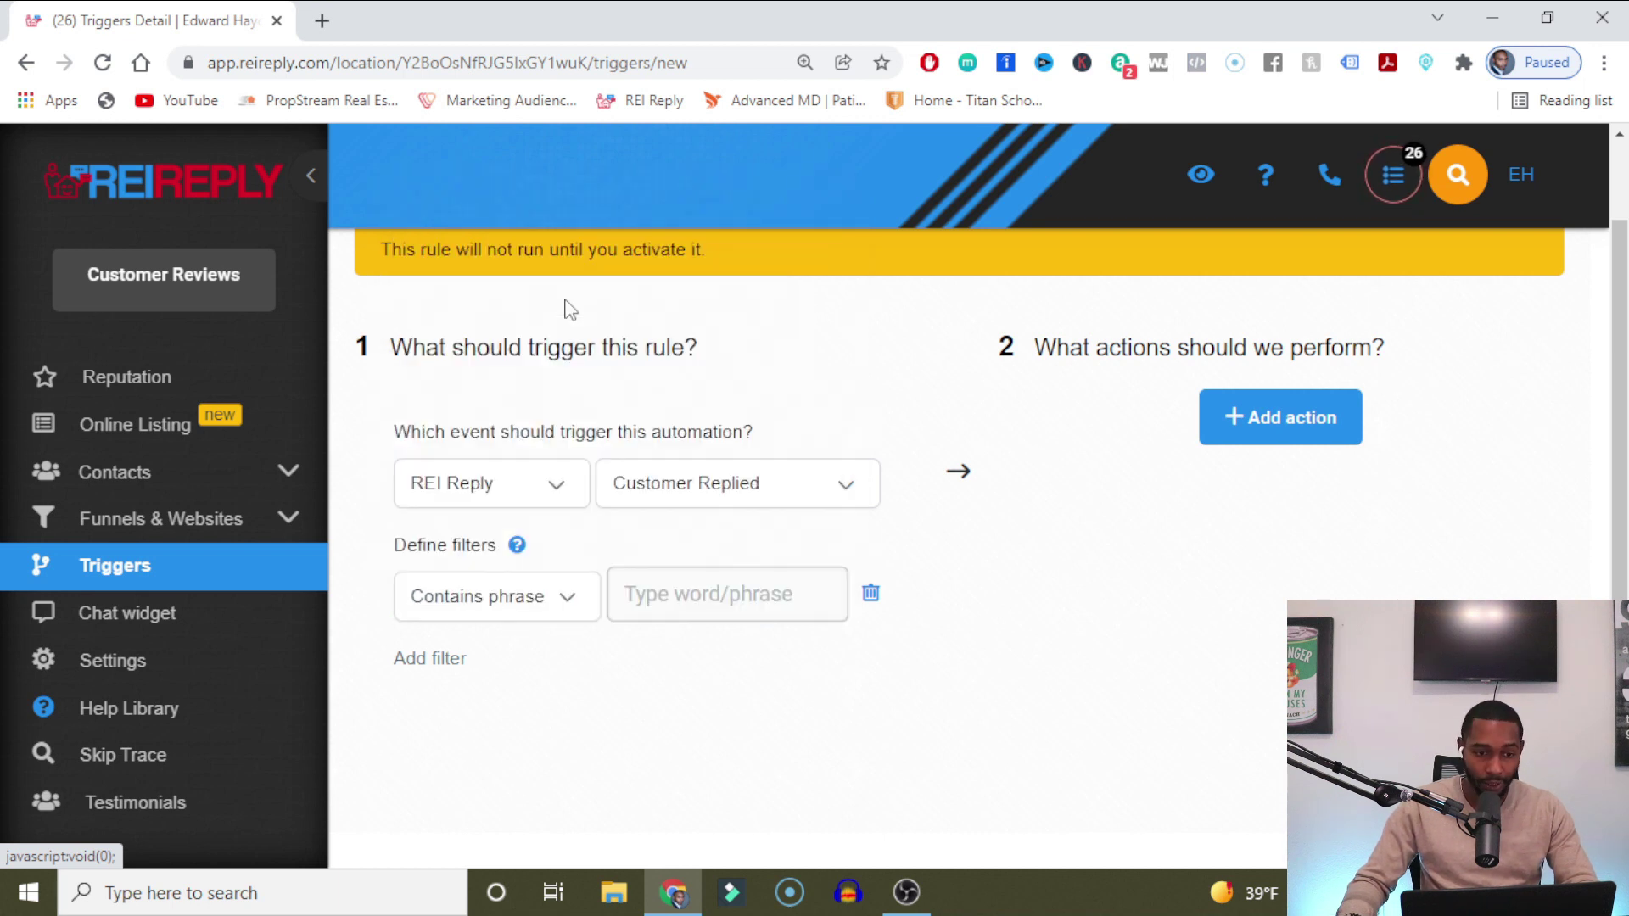
click(755, 594)
text(fuck)
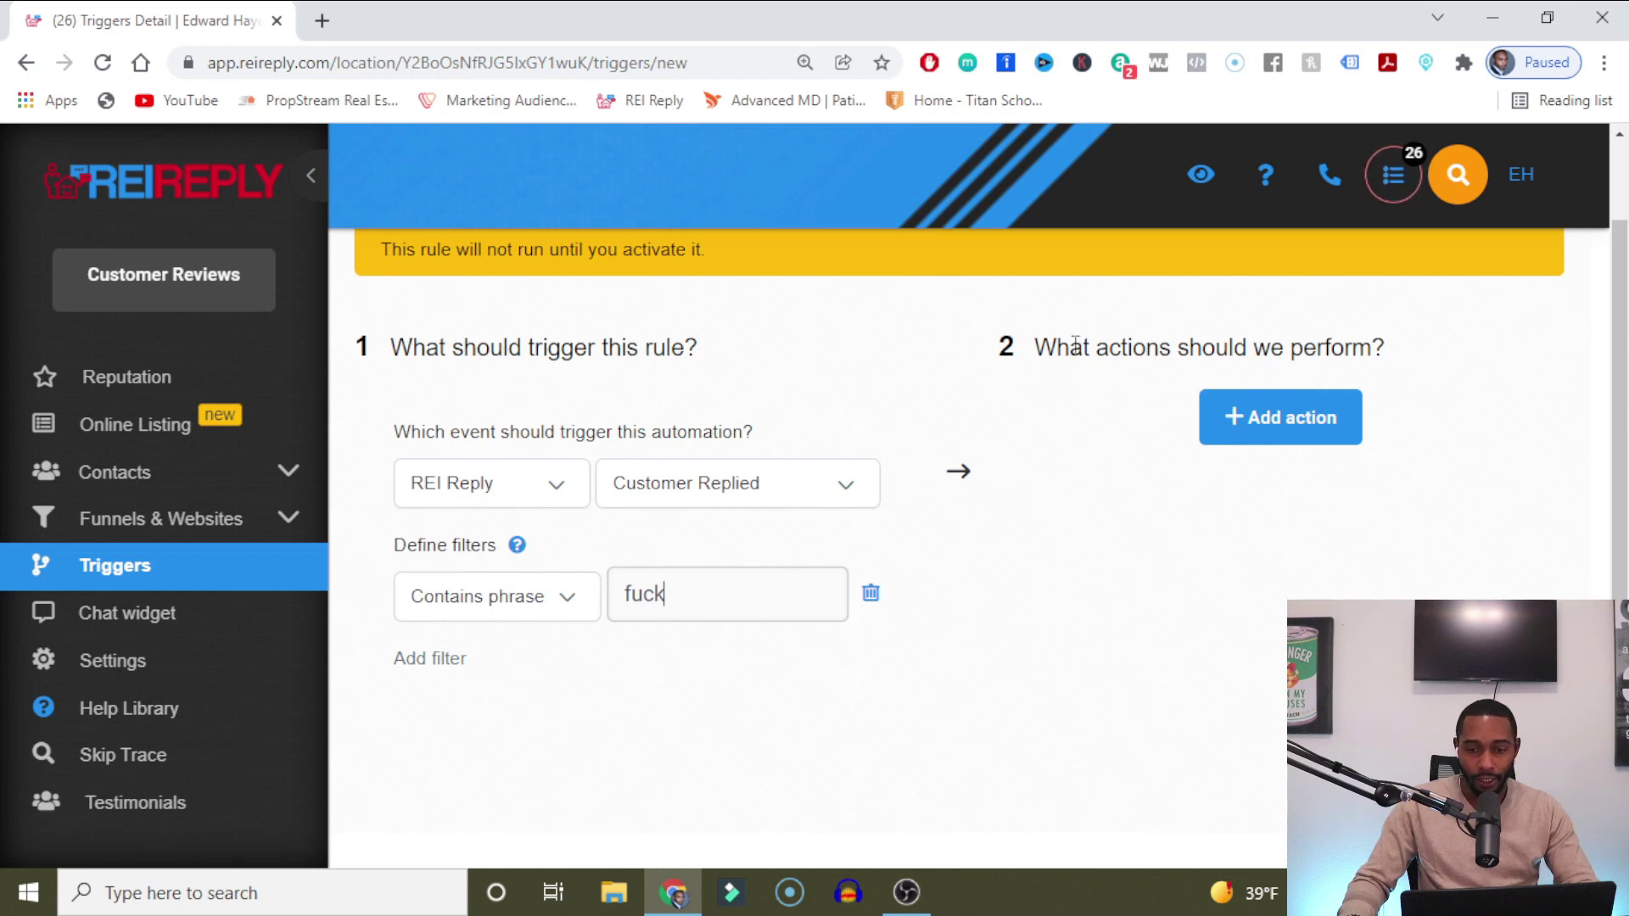
click(1343, 437)
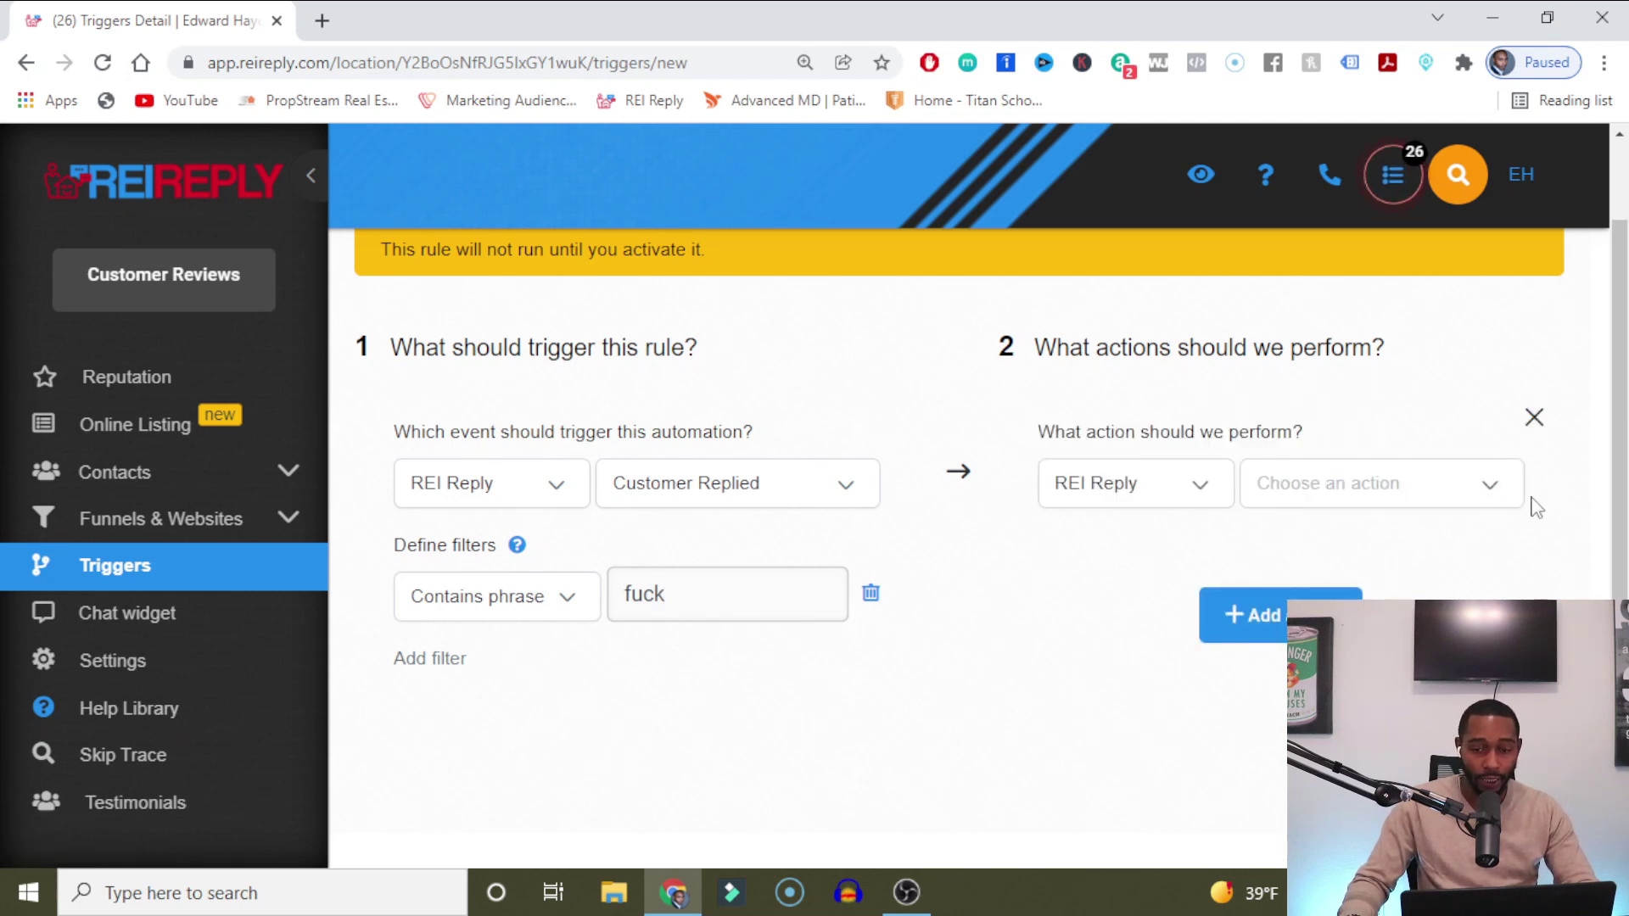
Add a Set contact DND action set to Enable DND, plus a second empty action row.
click(1505, 484)
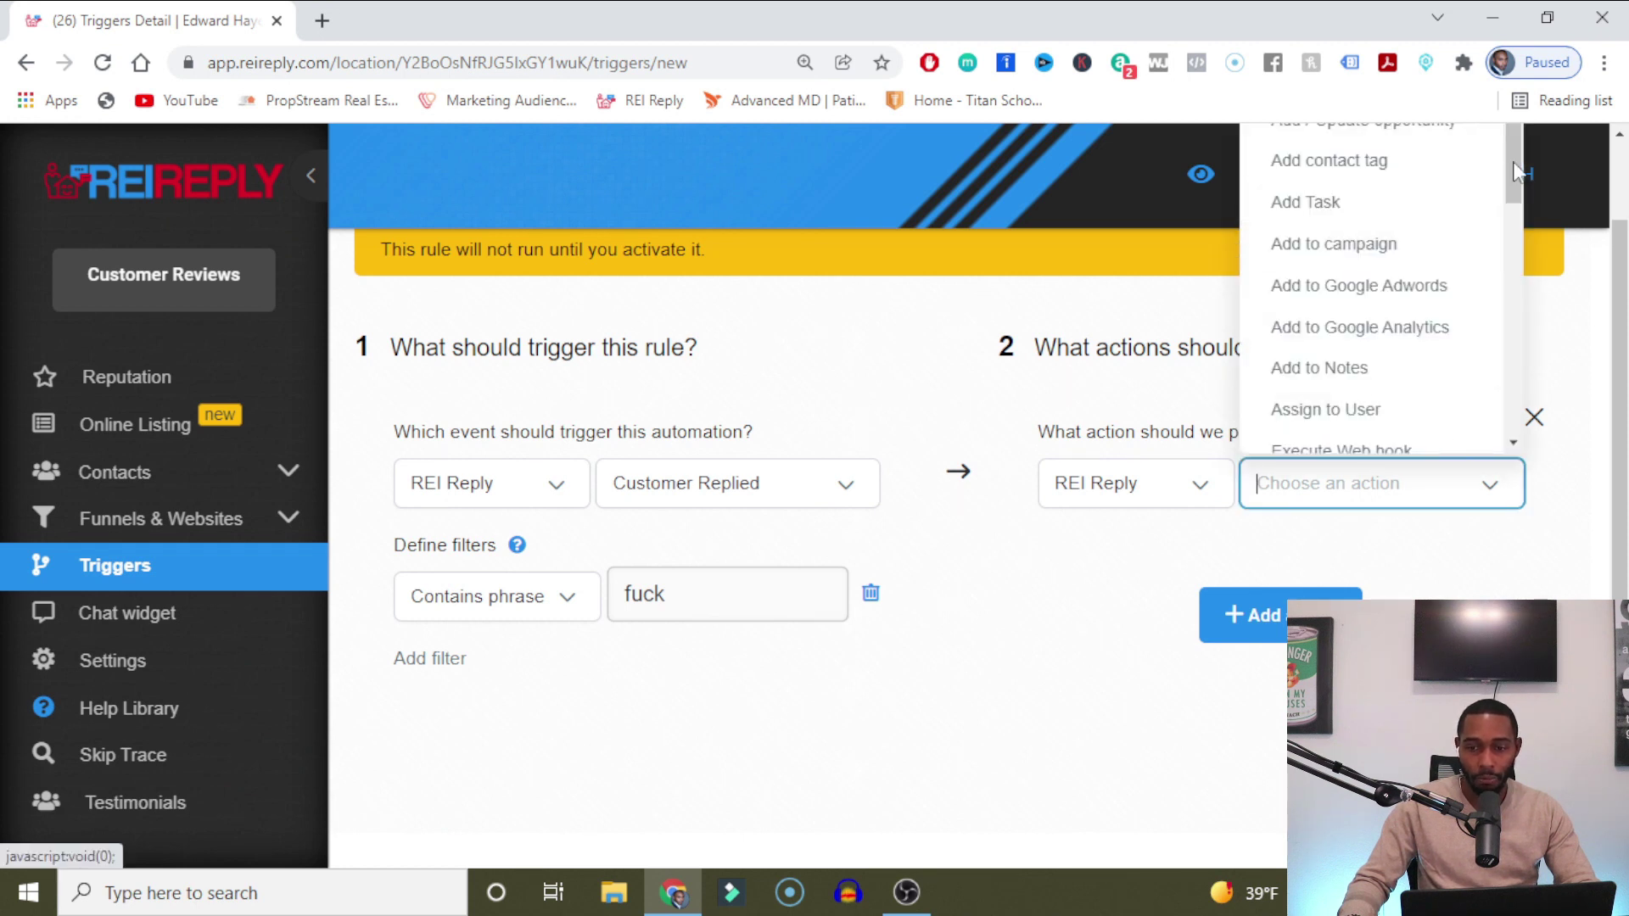
drag(1519, 166, 1527, 382)
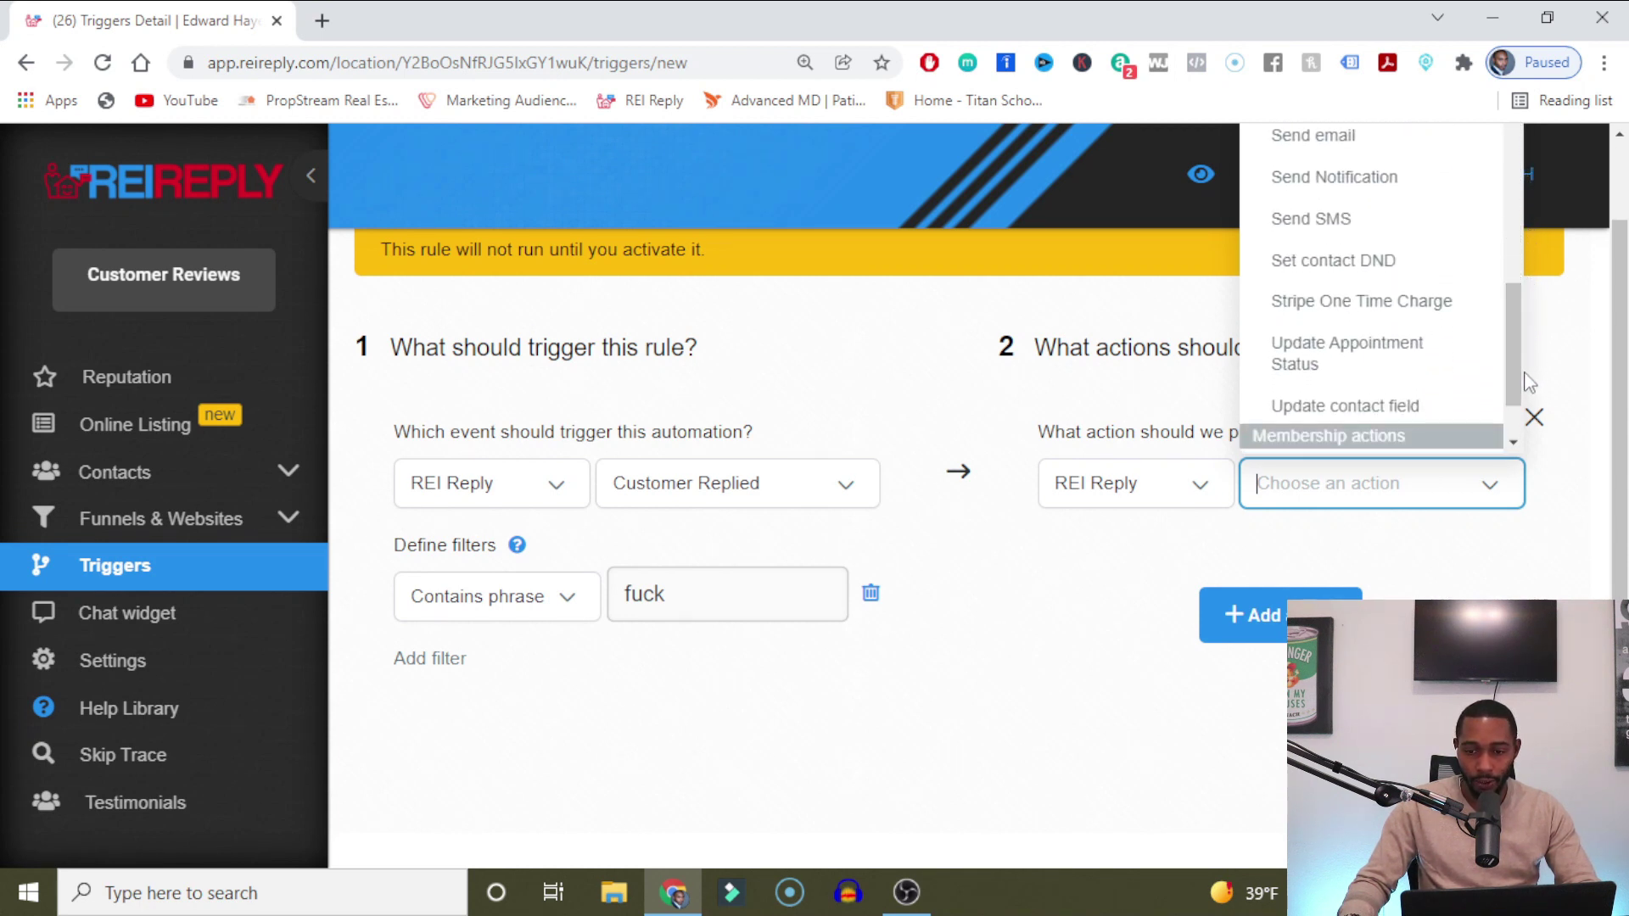
click(1417, 261)
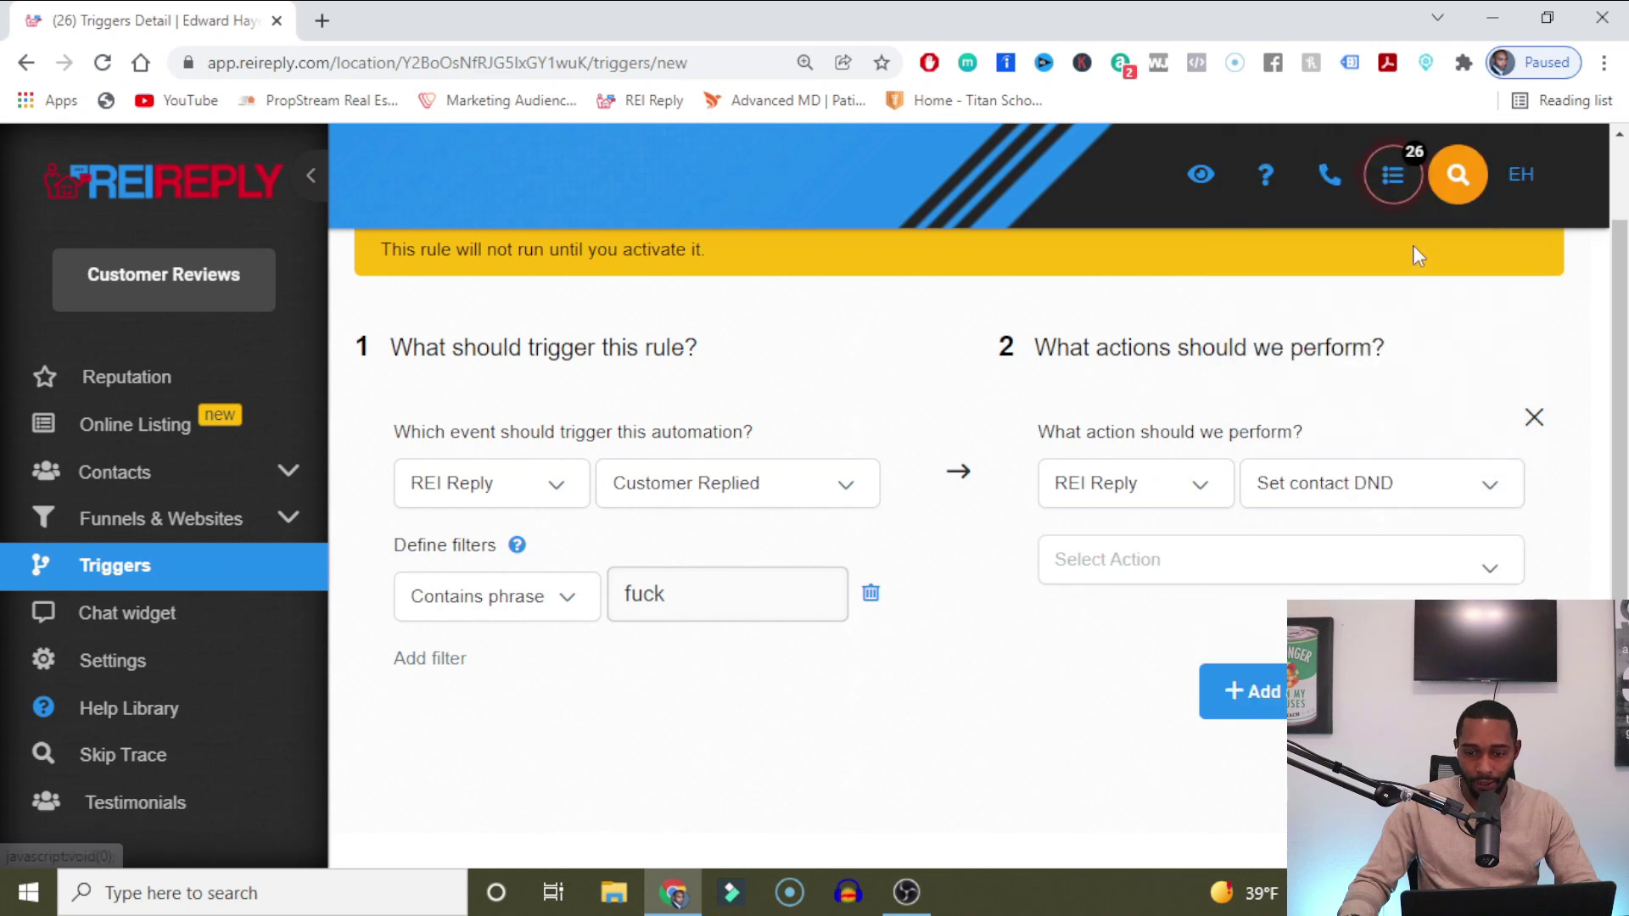
click(1306, 564)
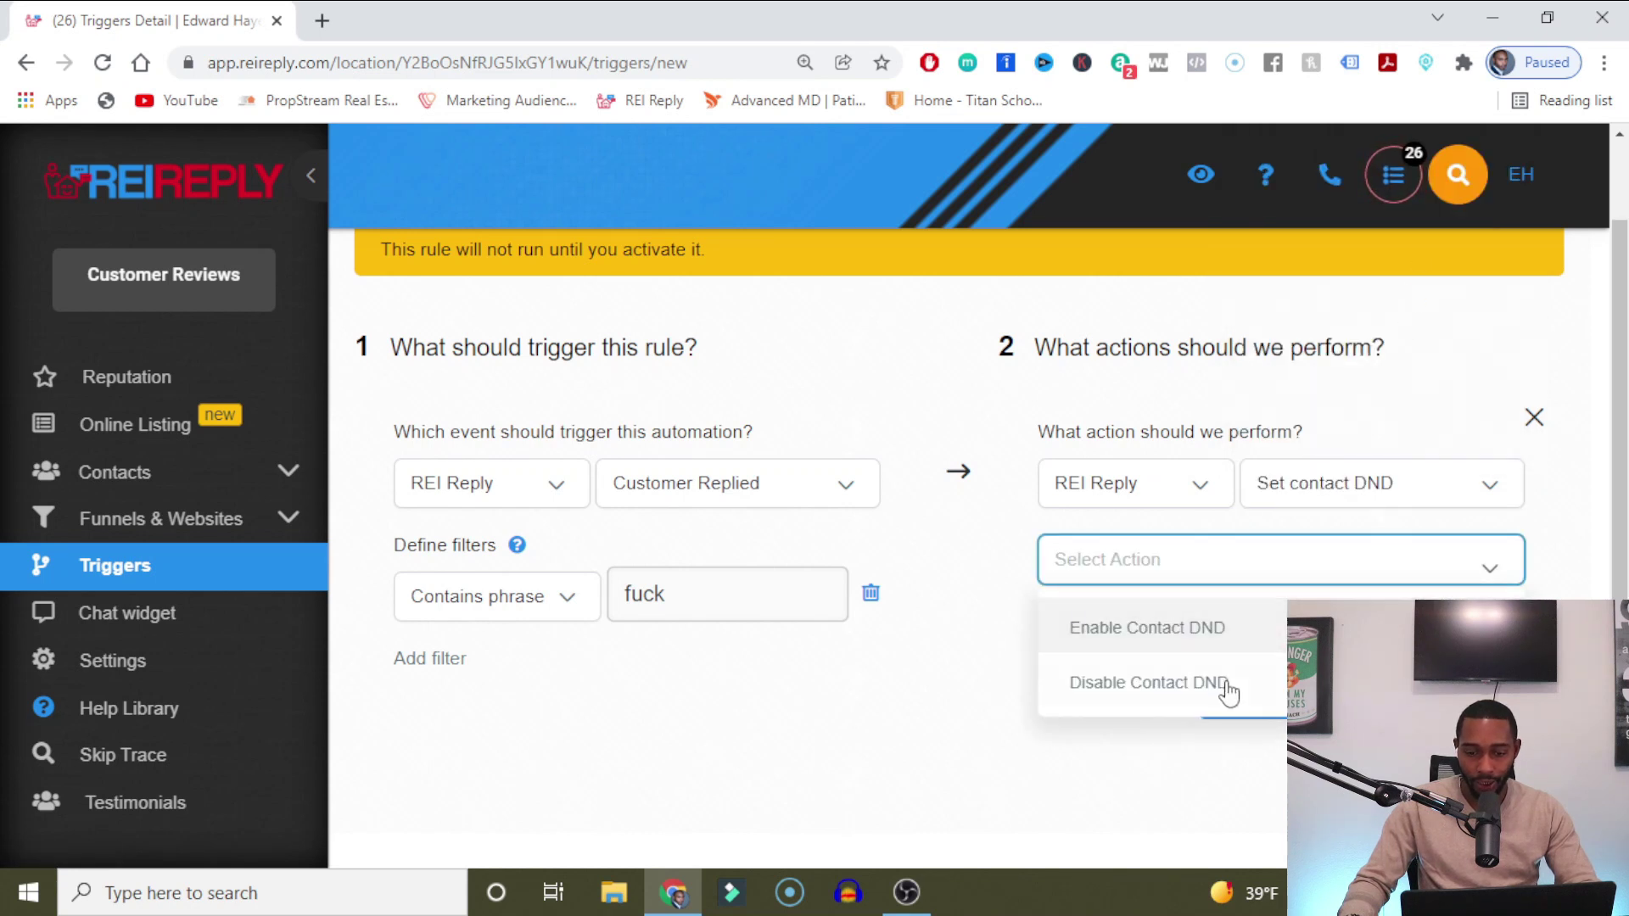
click(1213, 627)
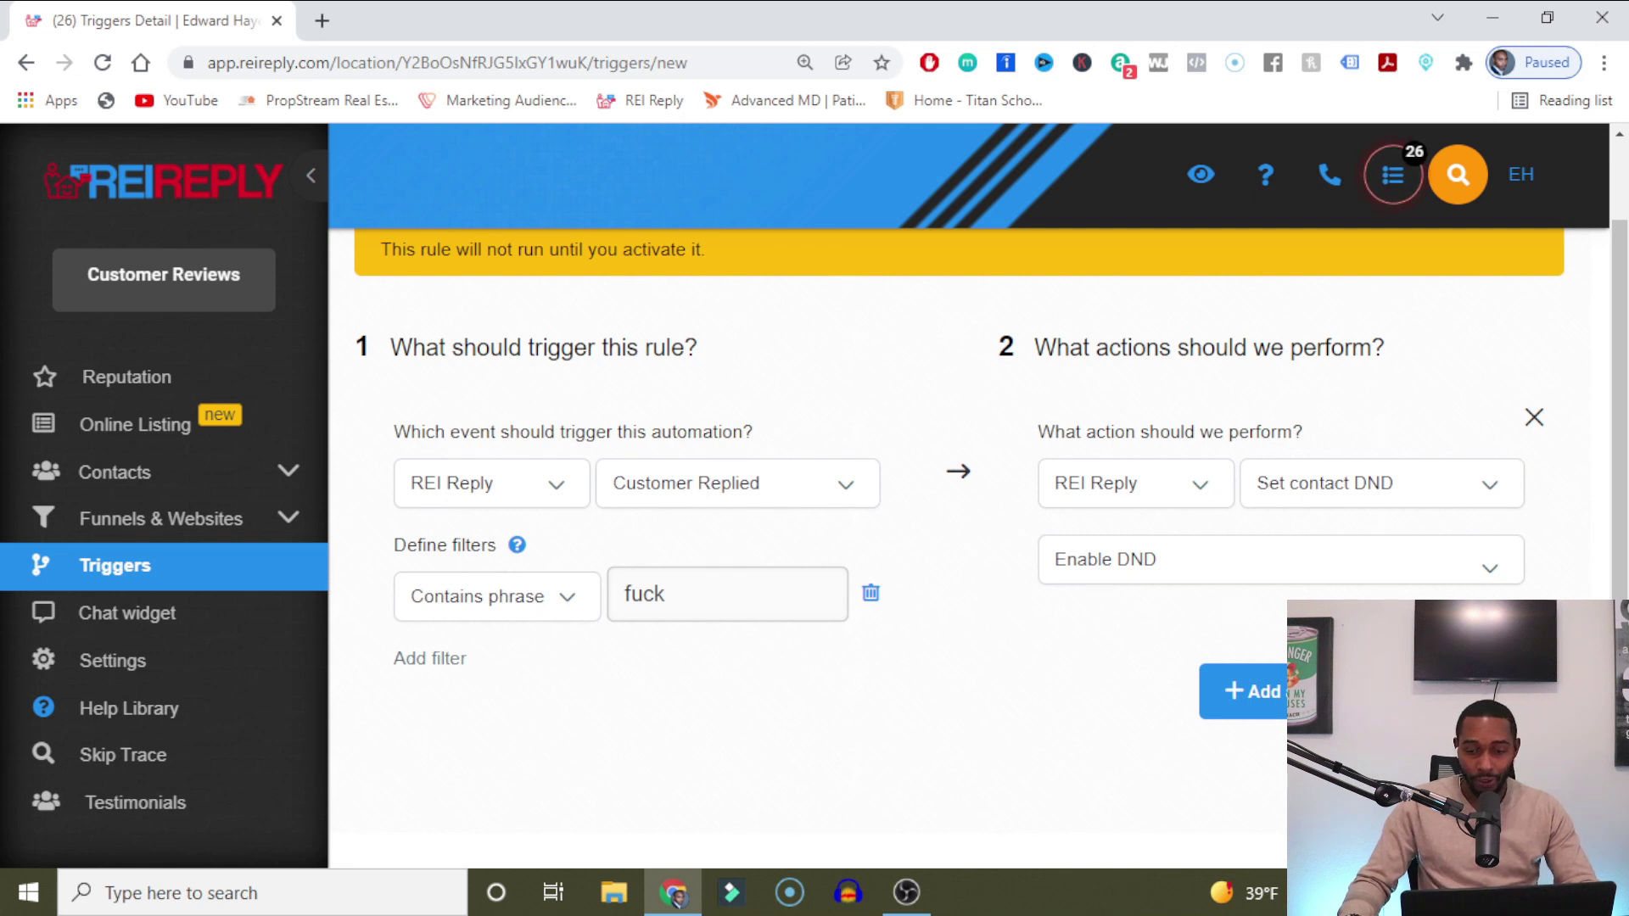
click(1277, 698)
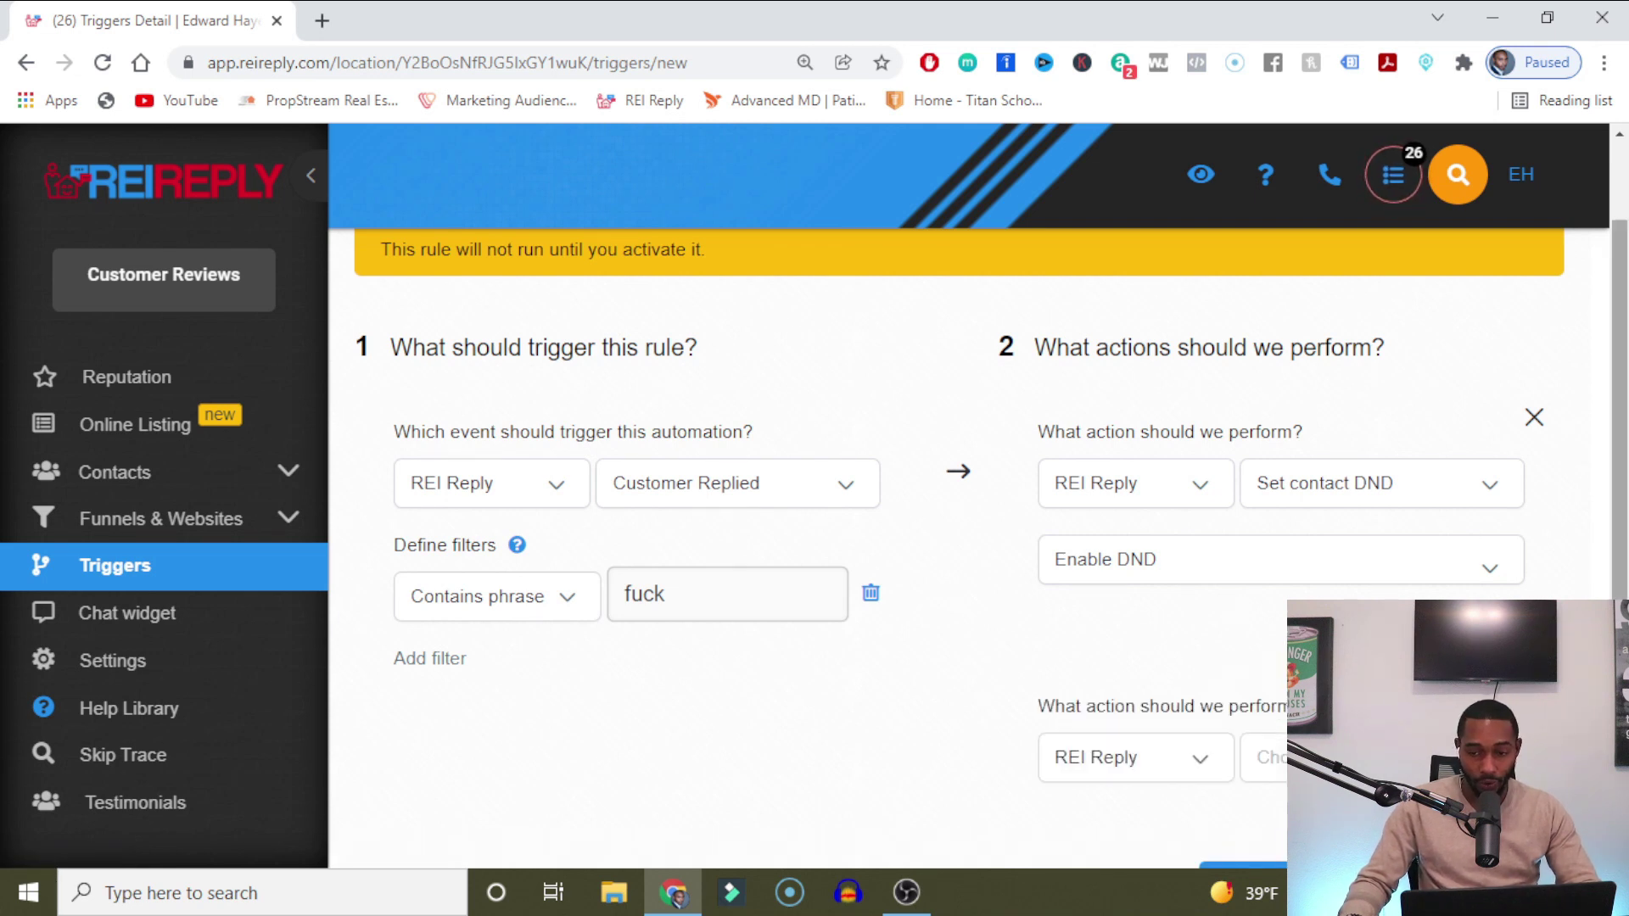
scroll(1279, 700, down, 2)
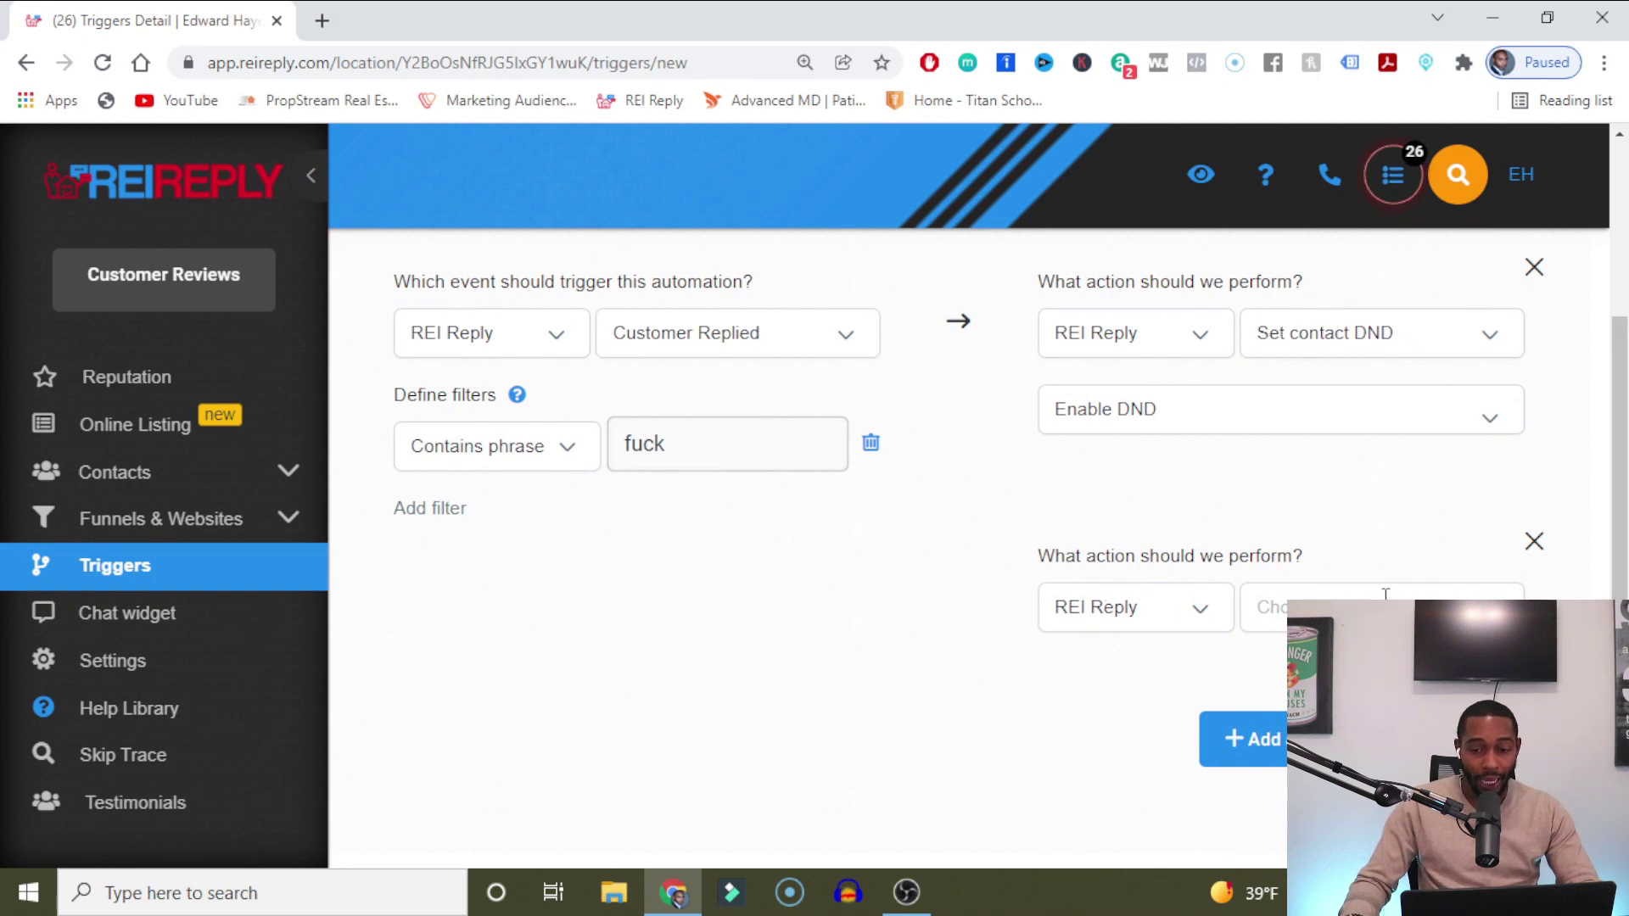
click(1443, 604)
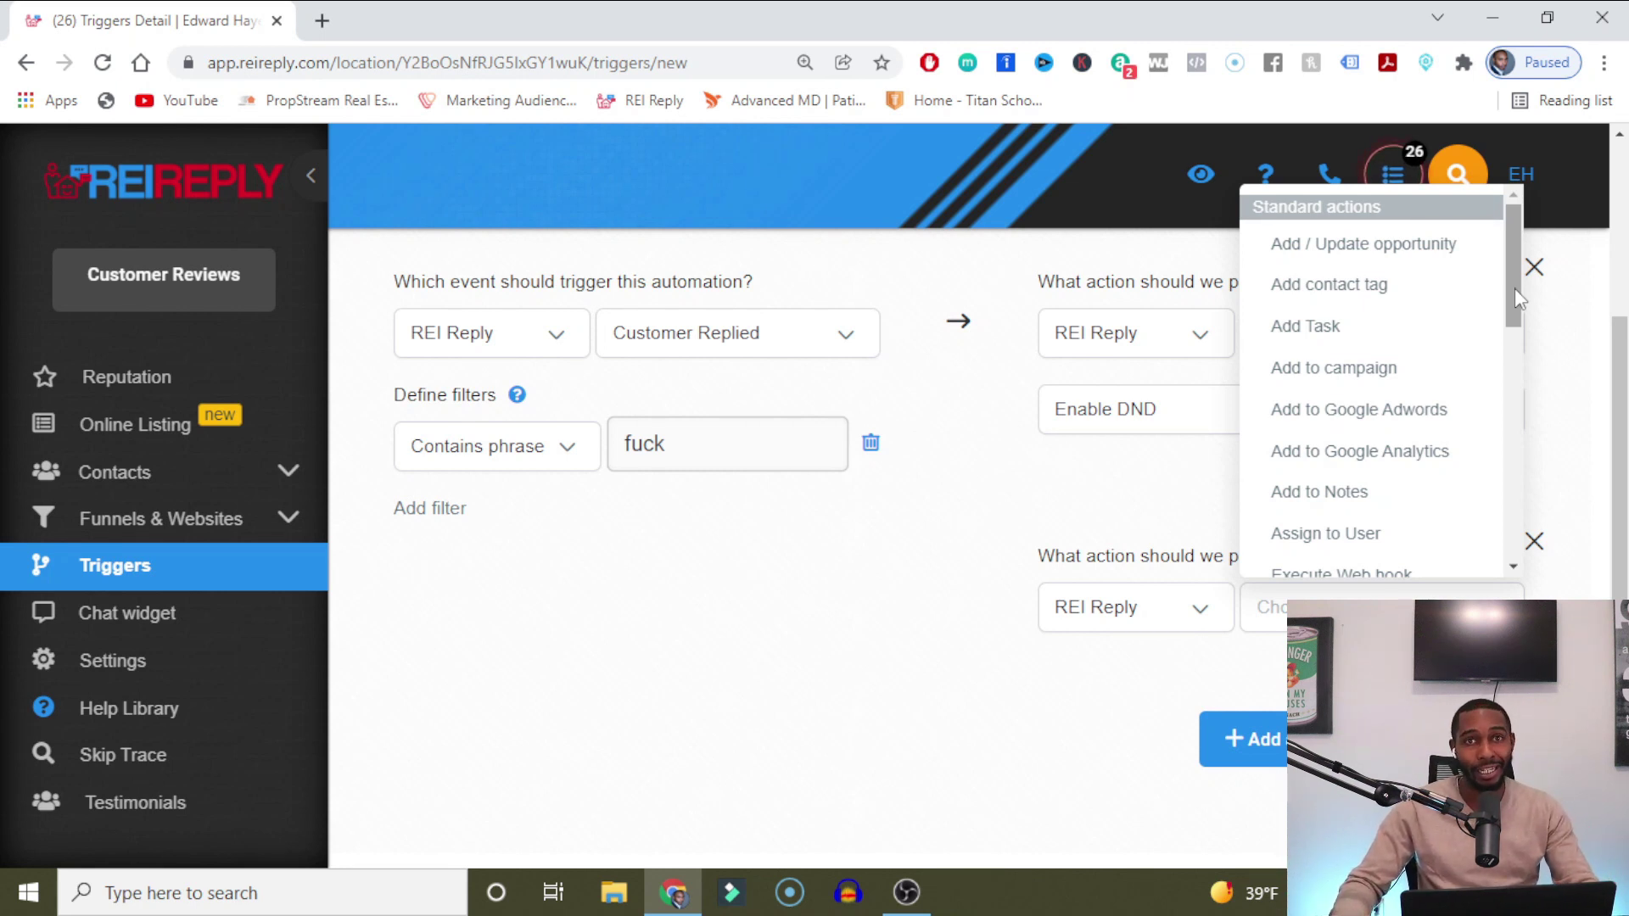
click(651, 585)
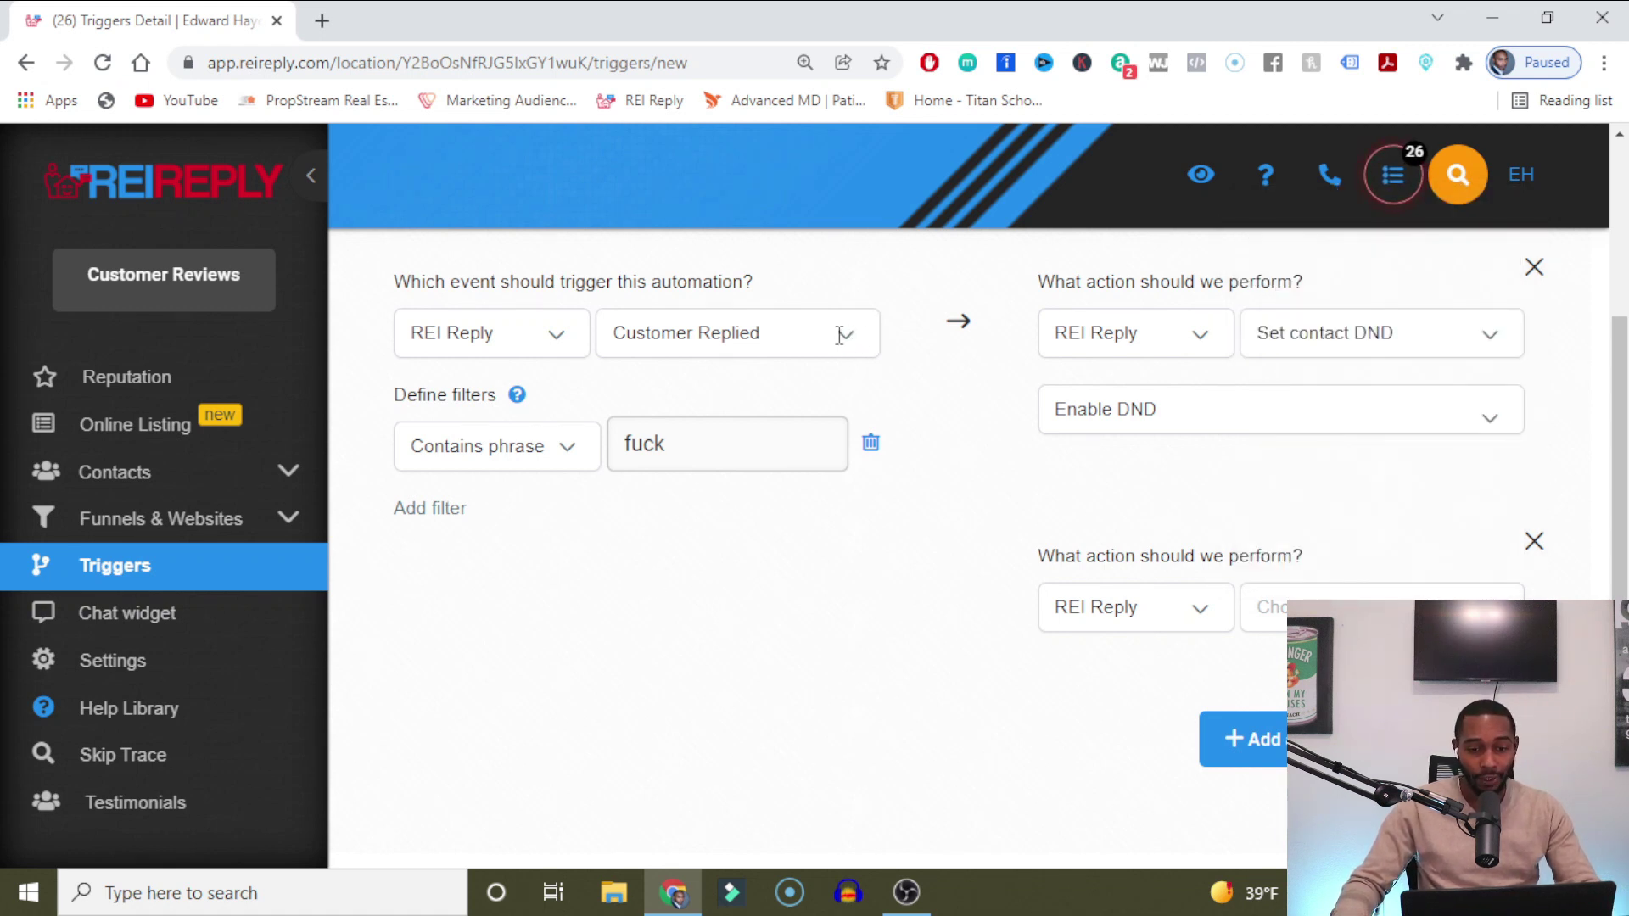
click(808, 333)
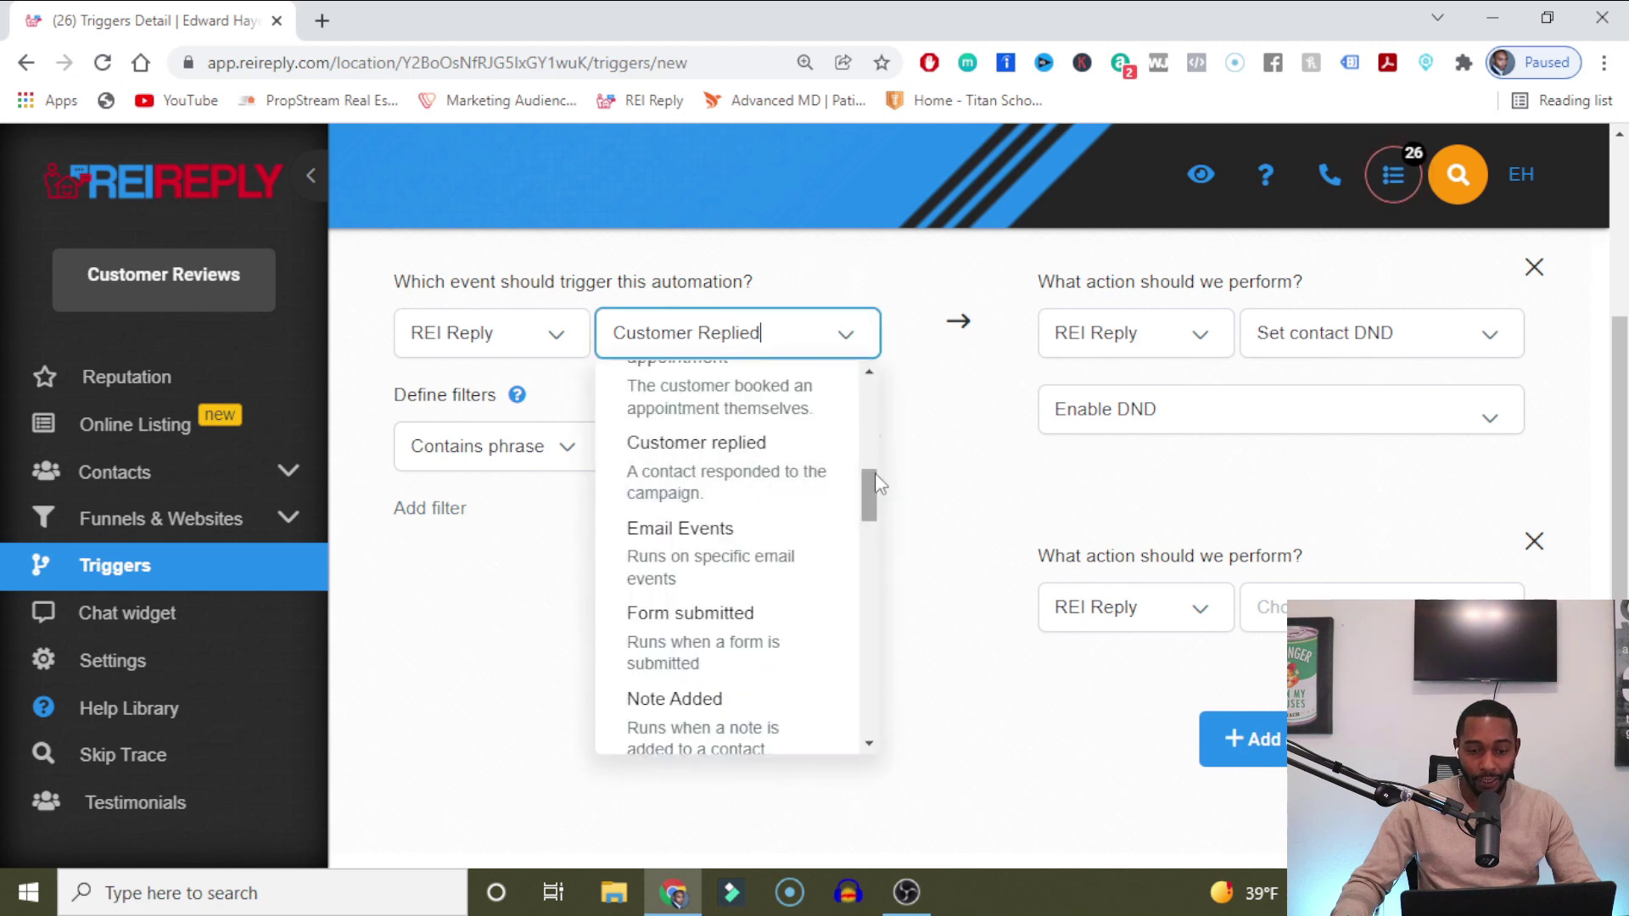
drag(874, 472, 876, 562)
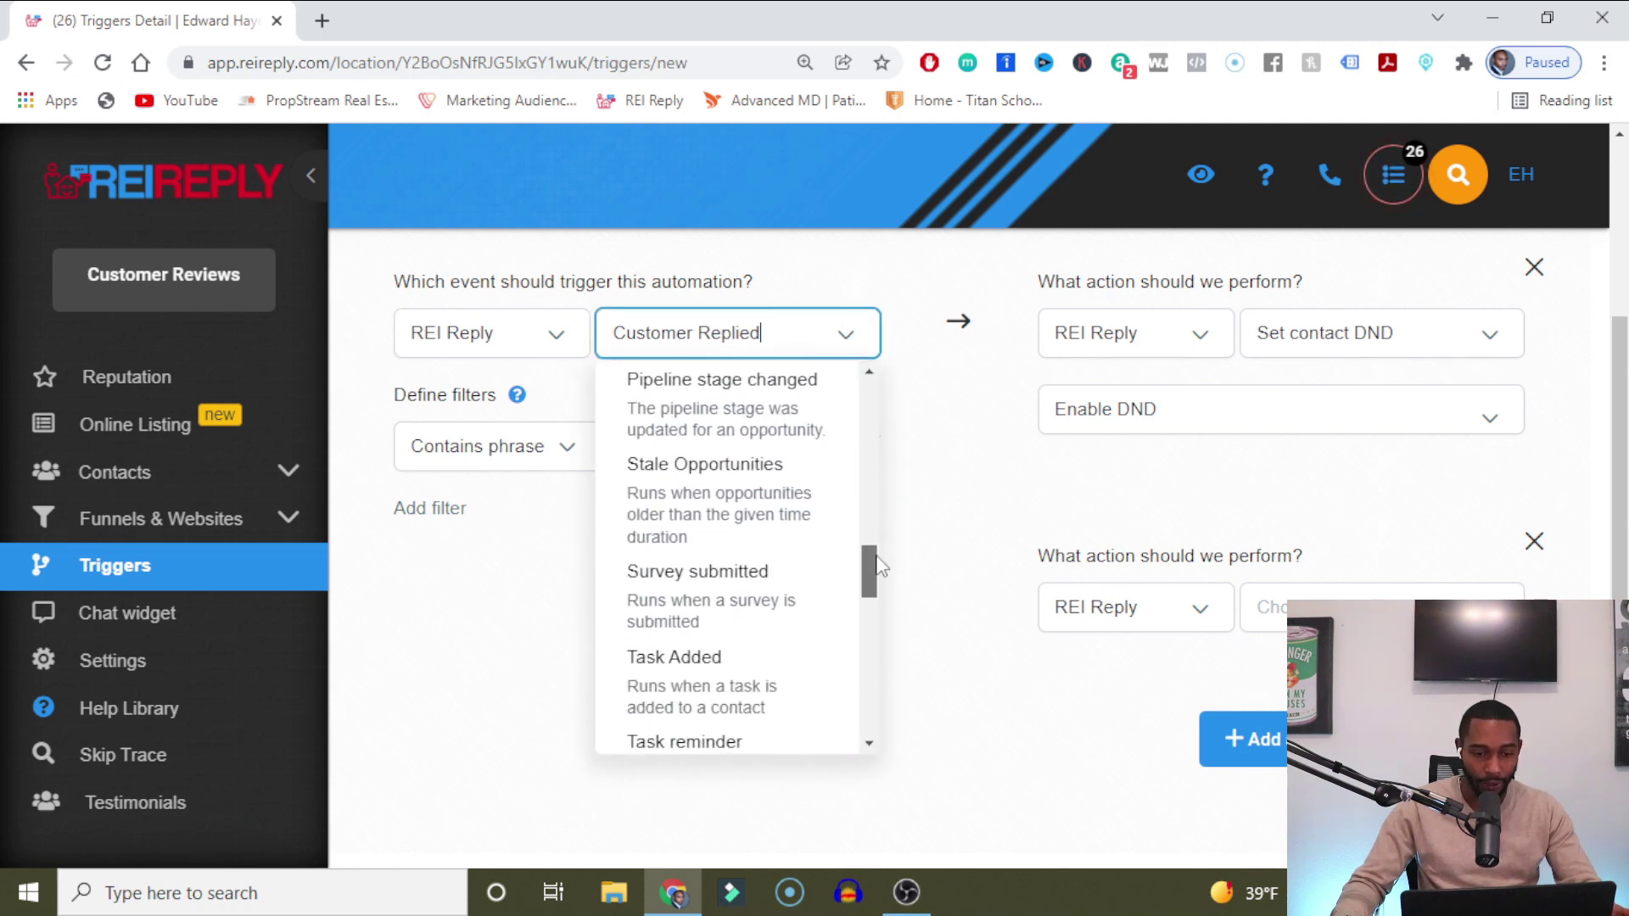
scroll(879, 567, up, 1)
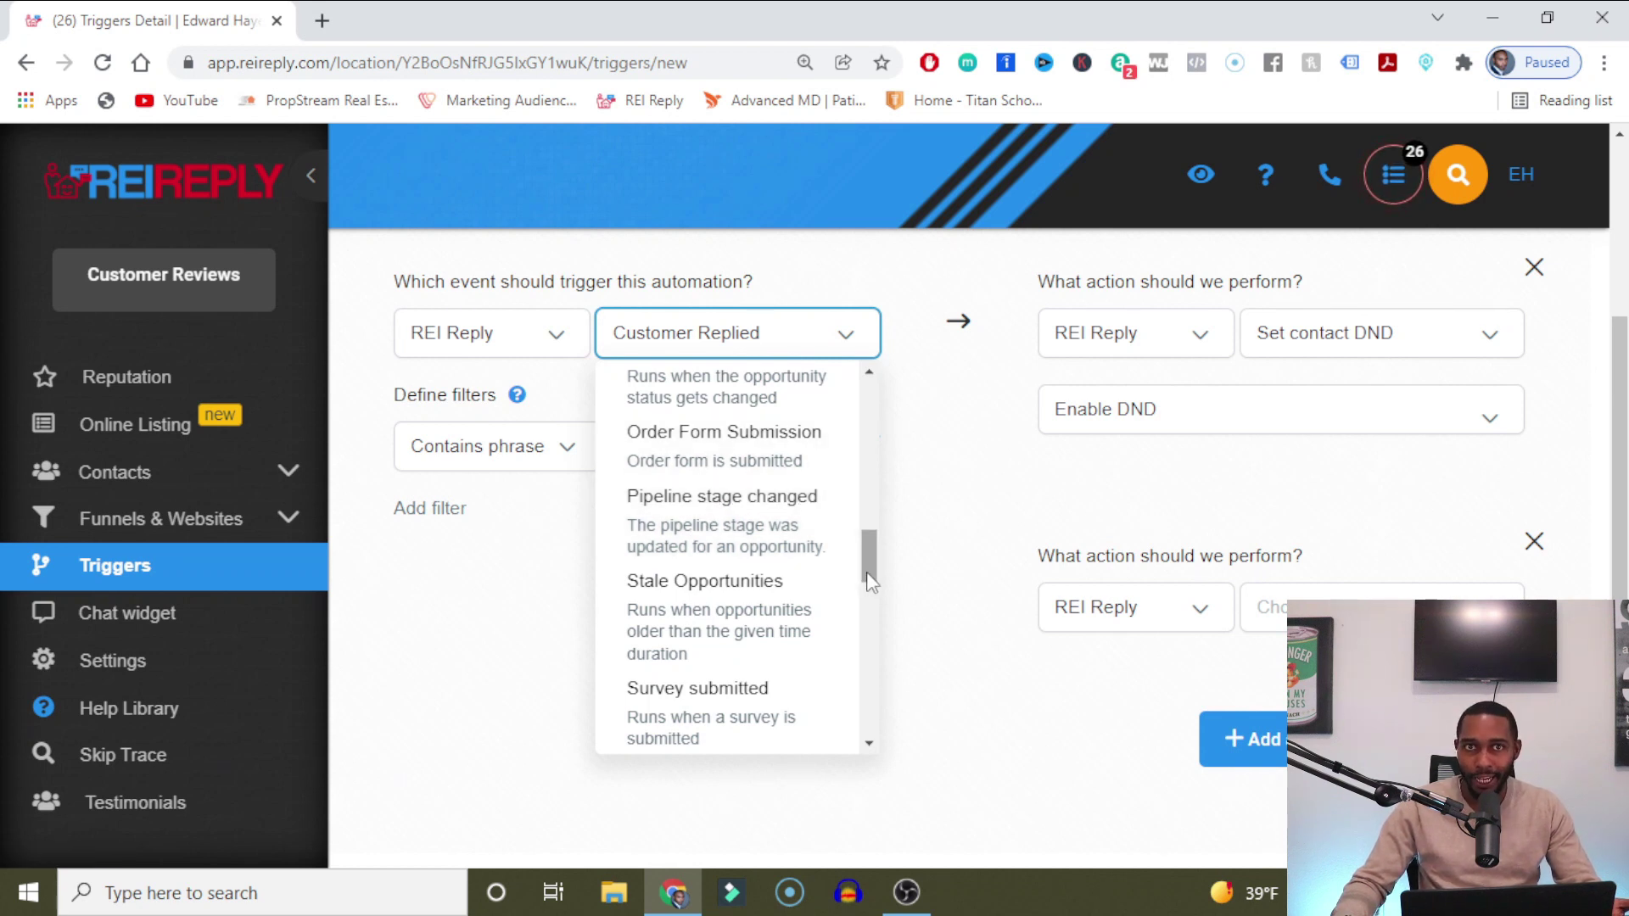
drag(869, 579, 873, 624)
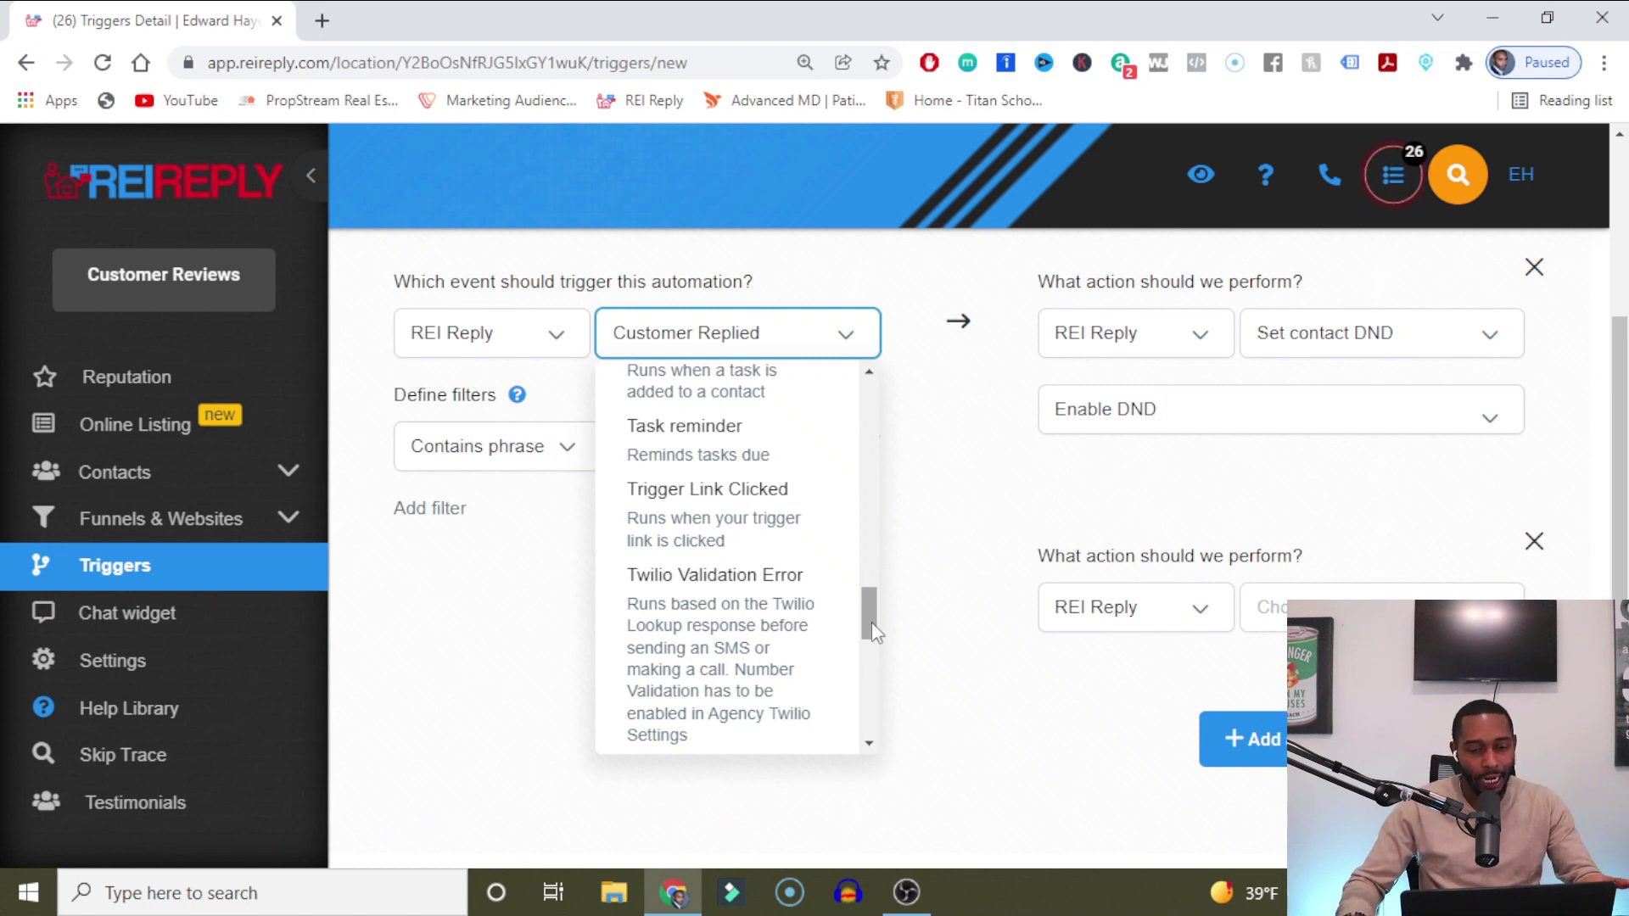
drag(872, 623, 887, 670)
scroll(891, 685, down, 5)
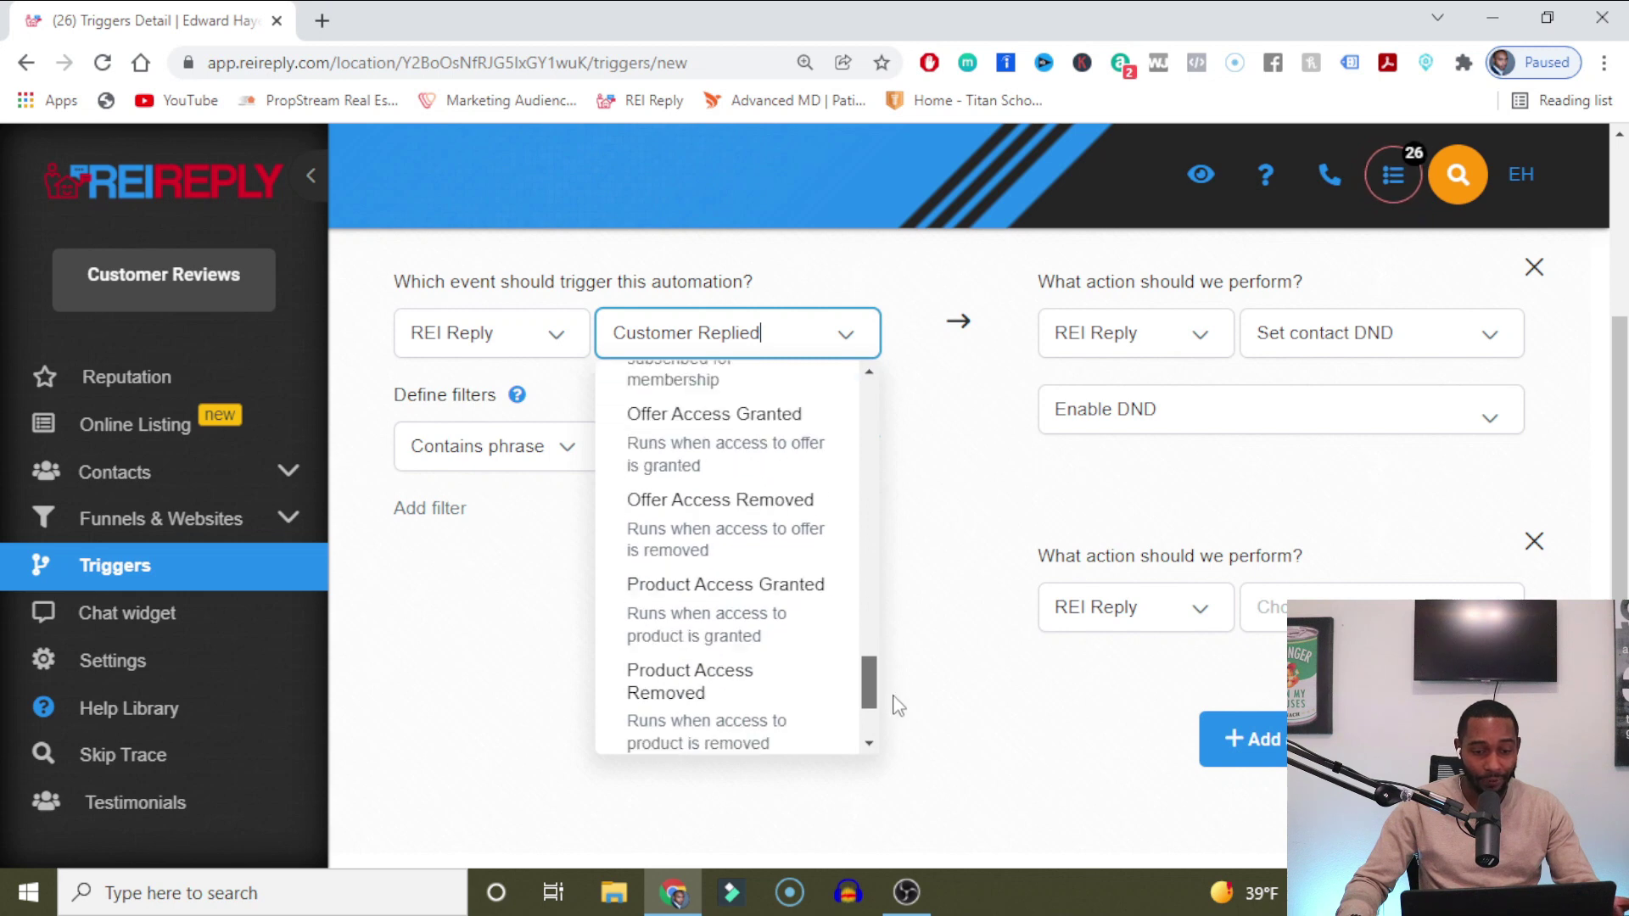
scroll(917, 688, up, 2)
drag(917, 687, 904, 400)
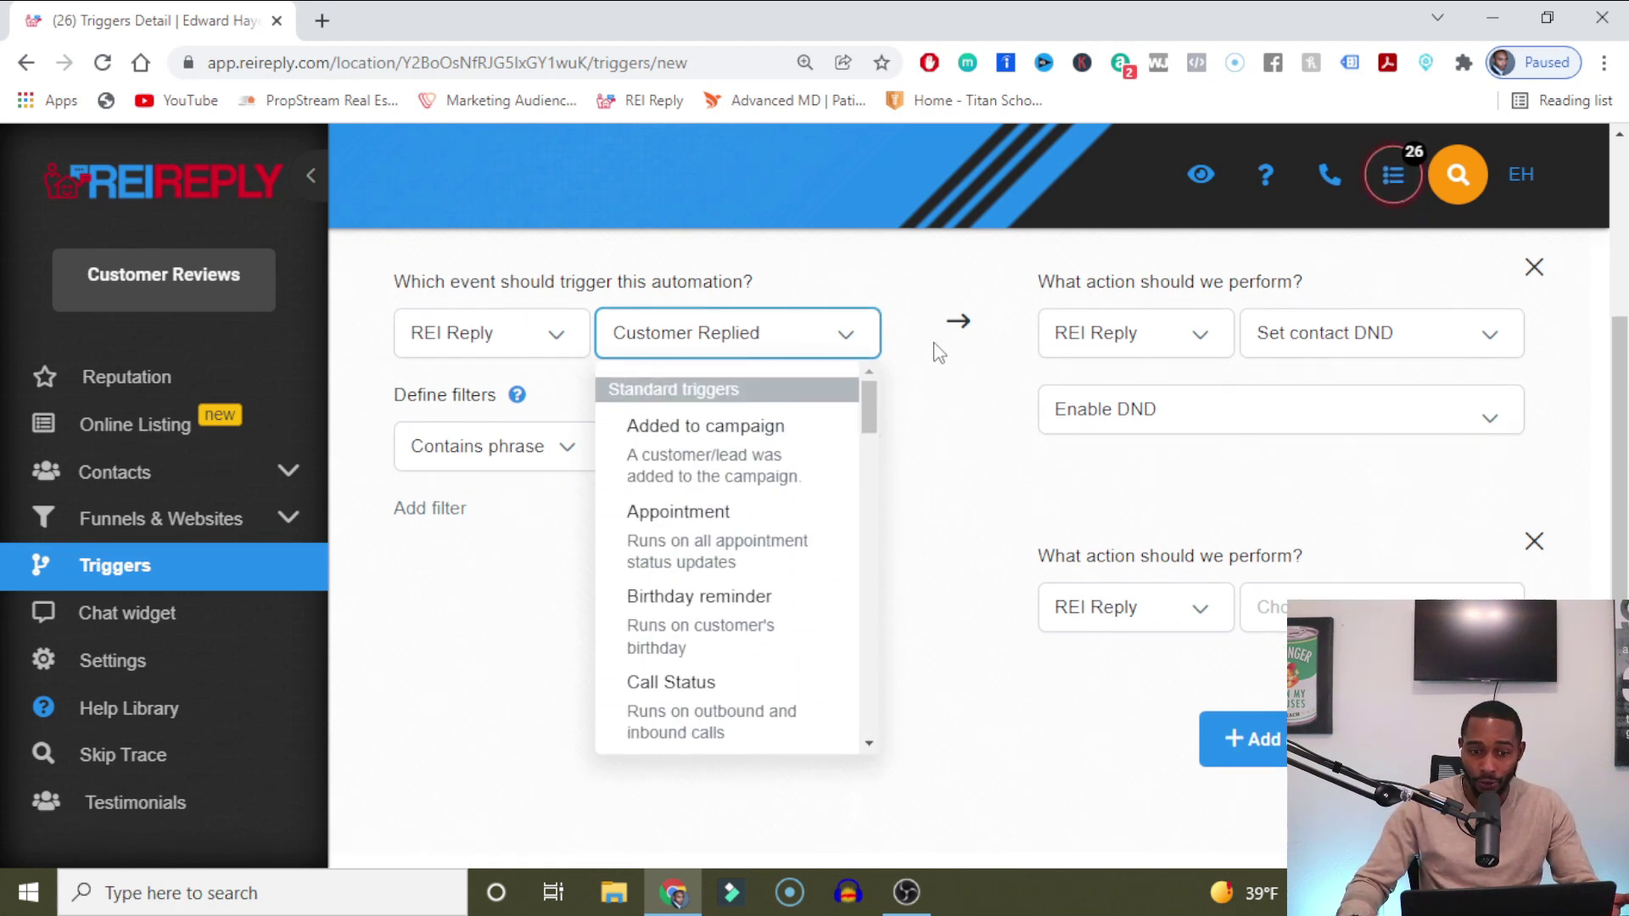
click(849, 336)
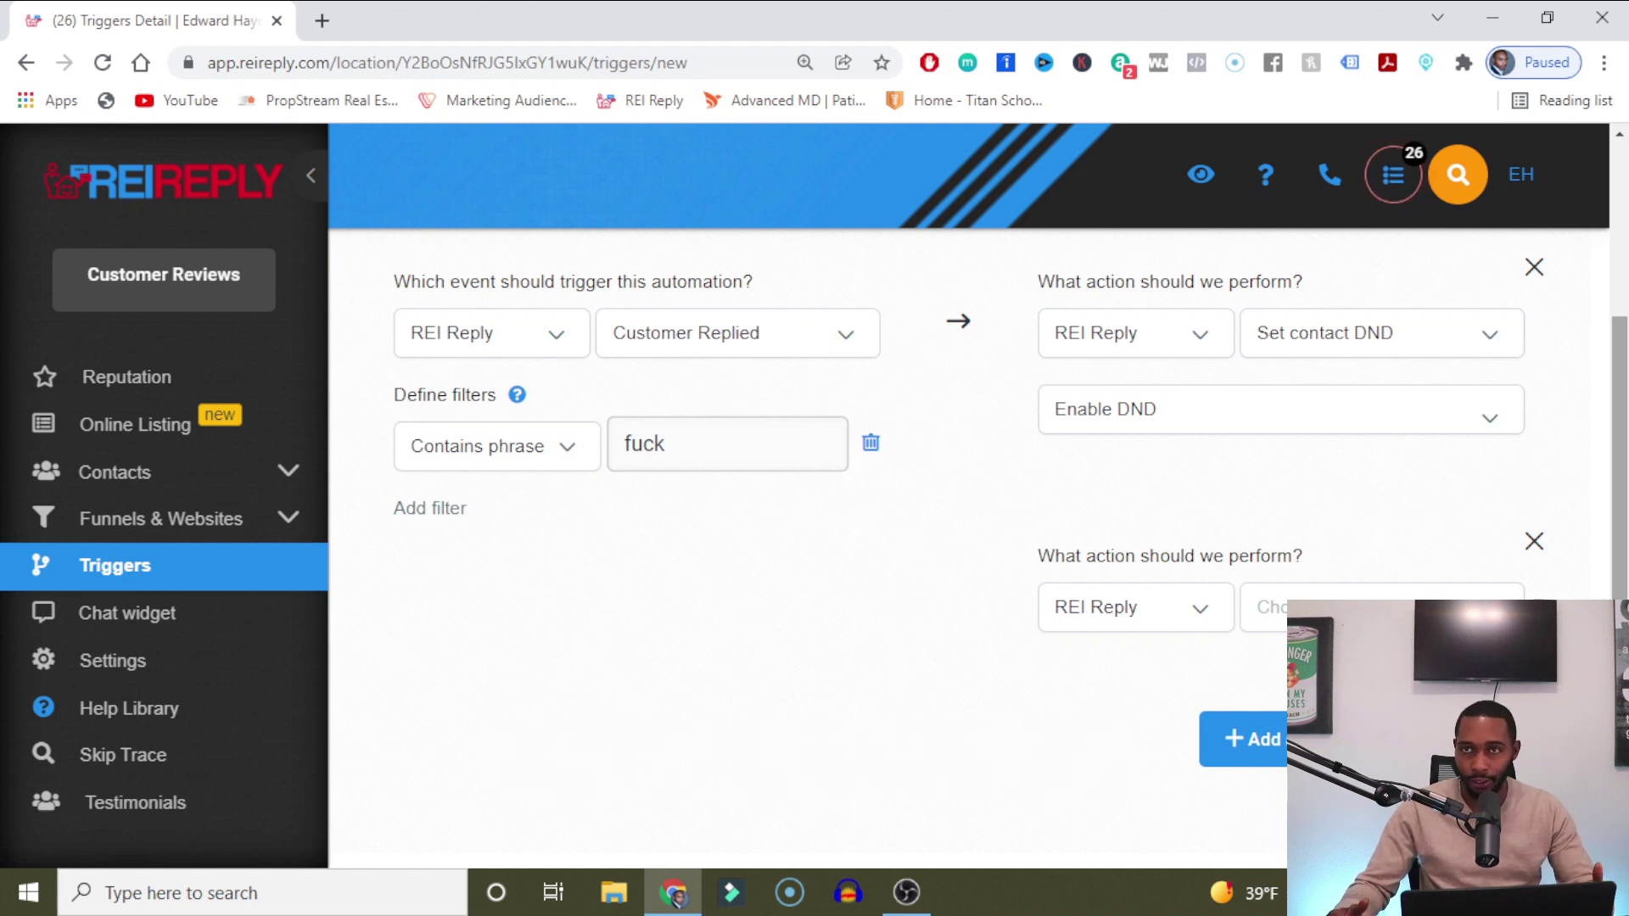
Remove the DND action, discard the unsaved yt test 1 rule, and open the Lose My Number trigger.
click(1534, 269)
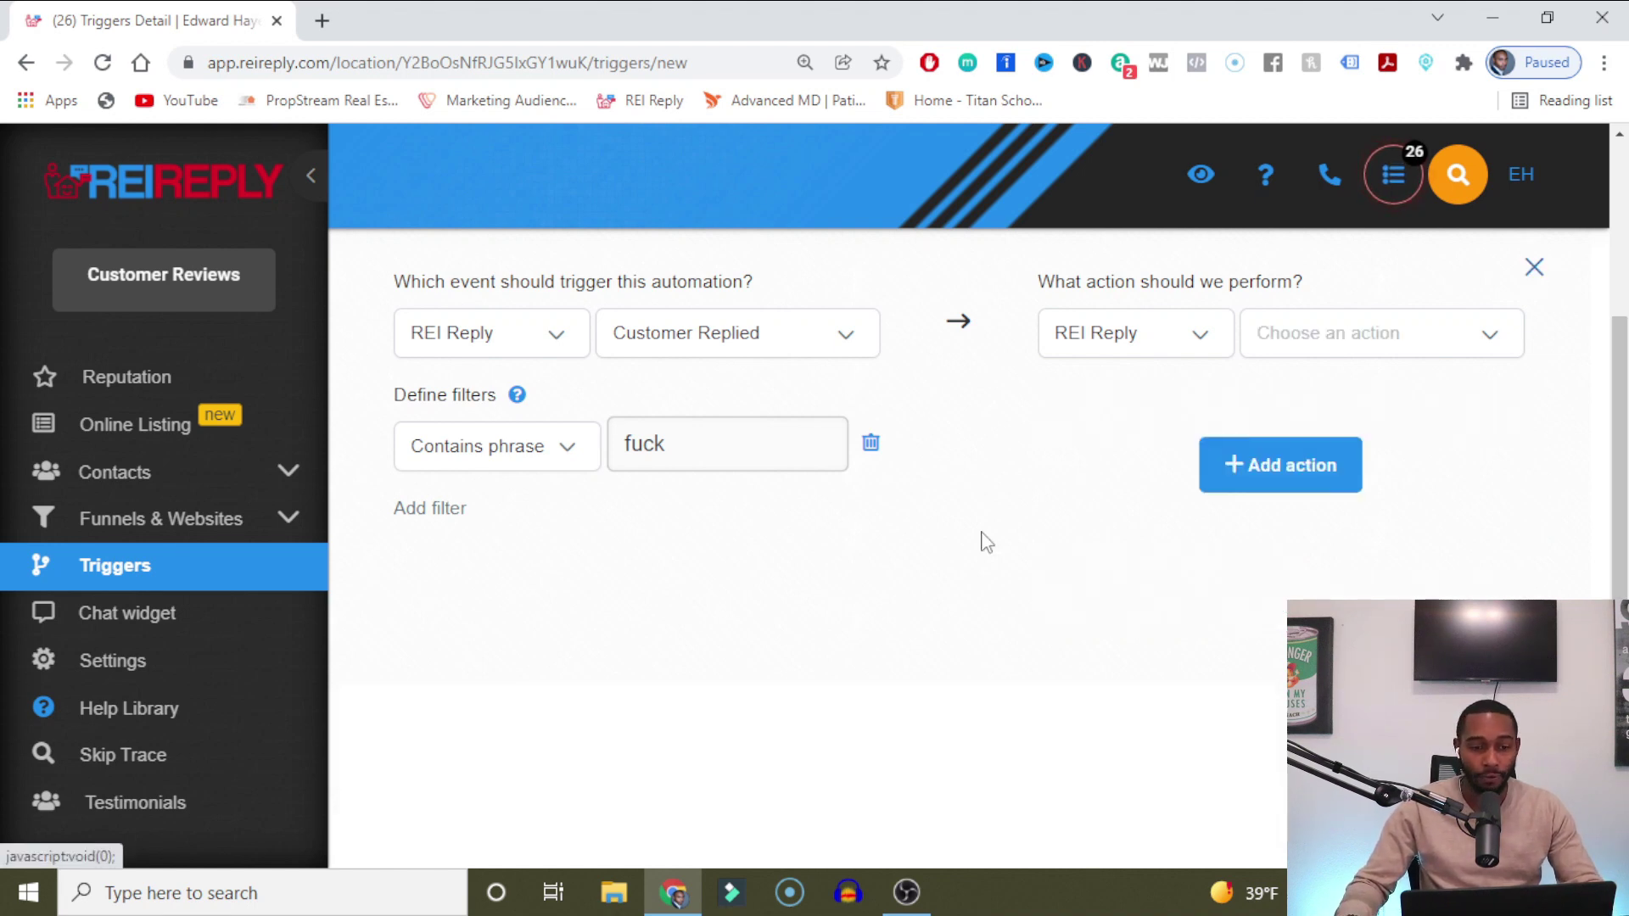
scroll(1619, 508, up, 3)
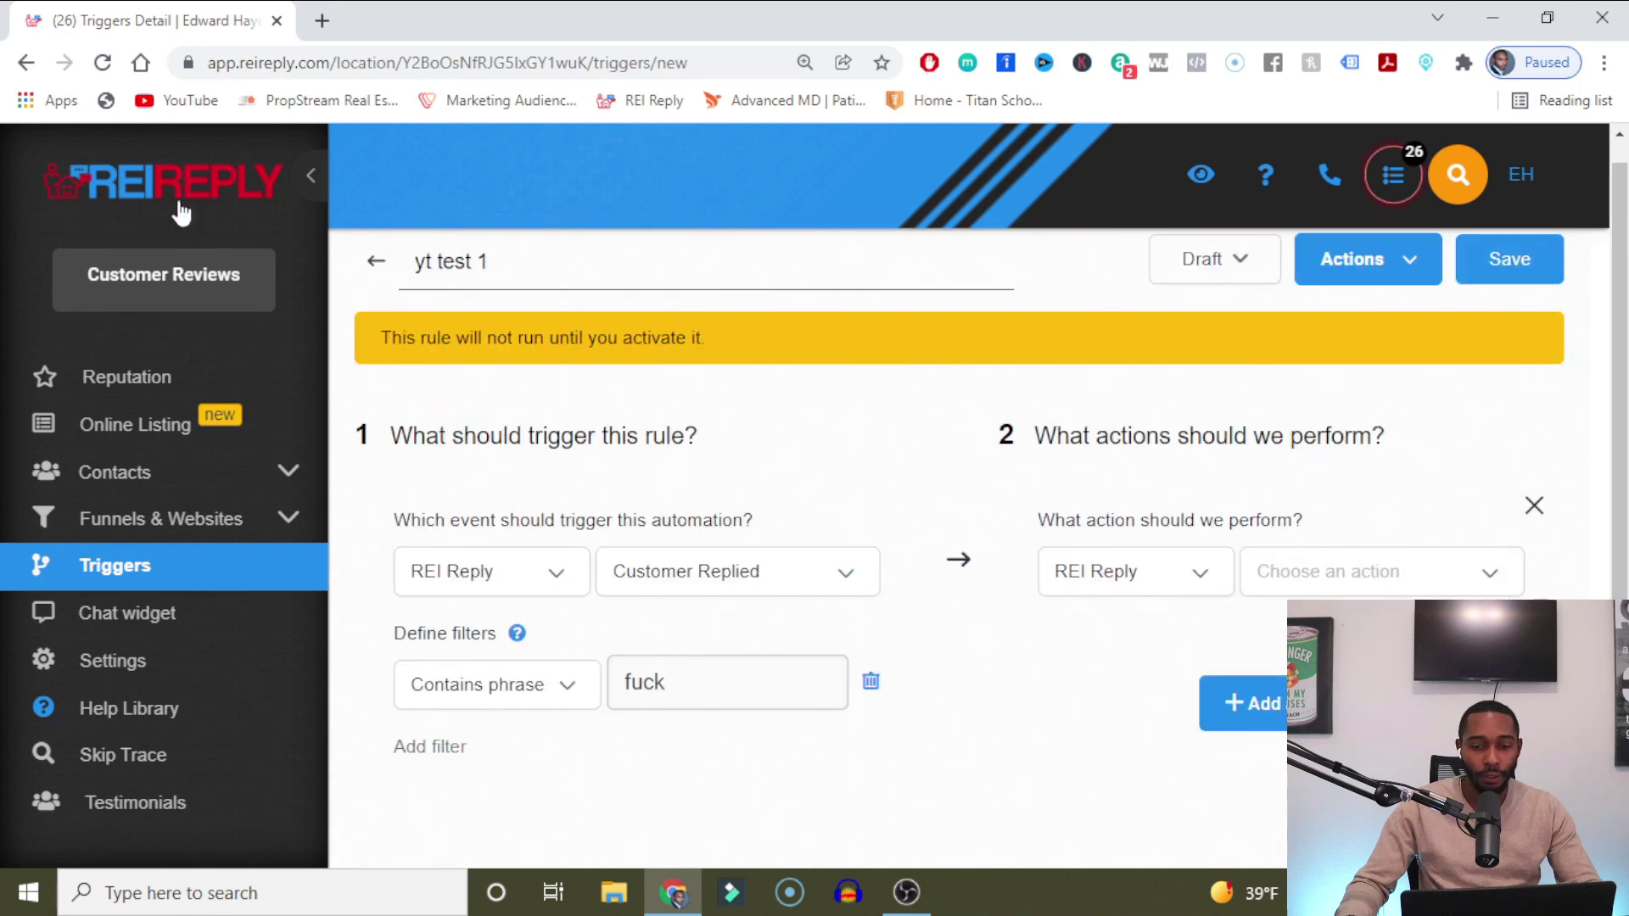
click(377, 263)
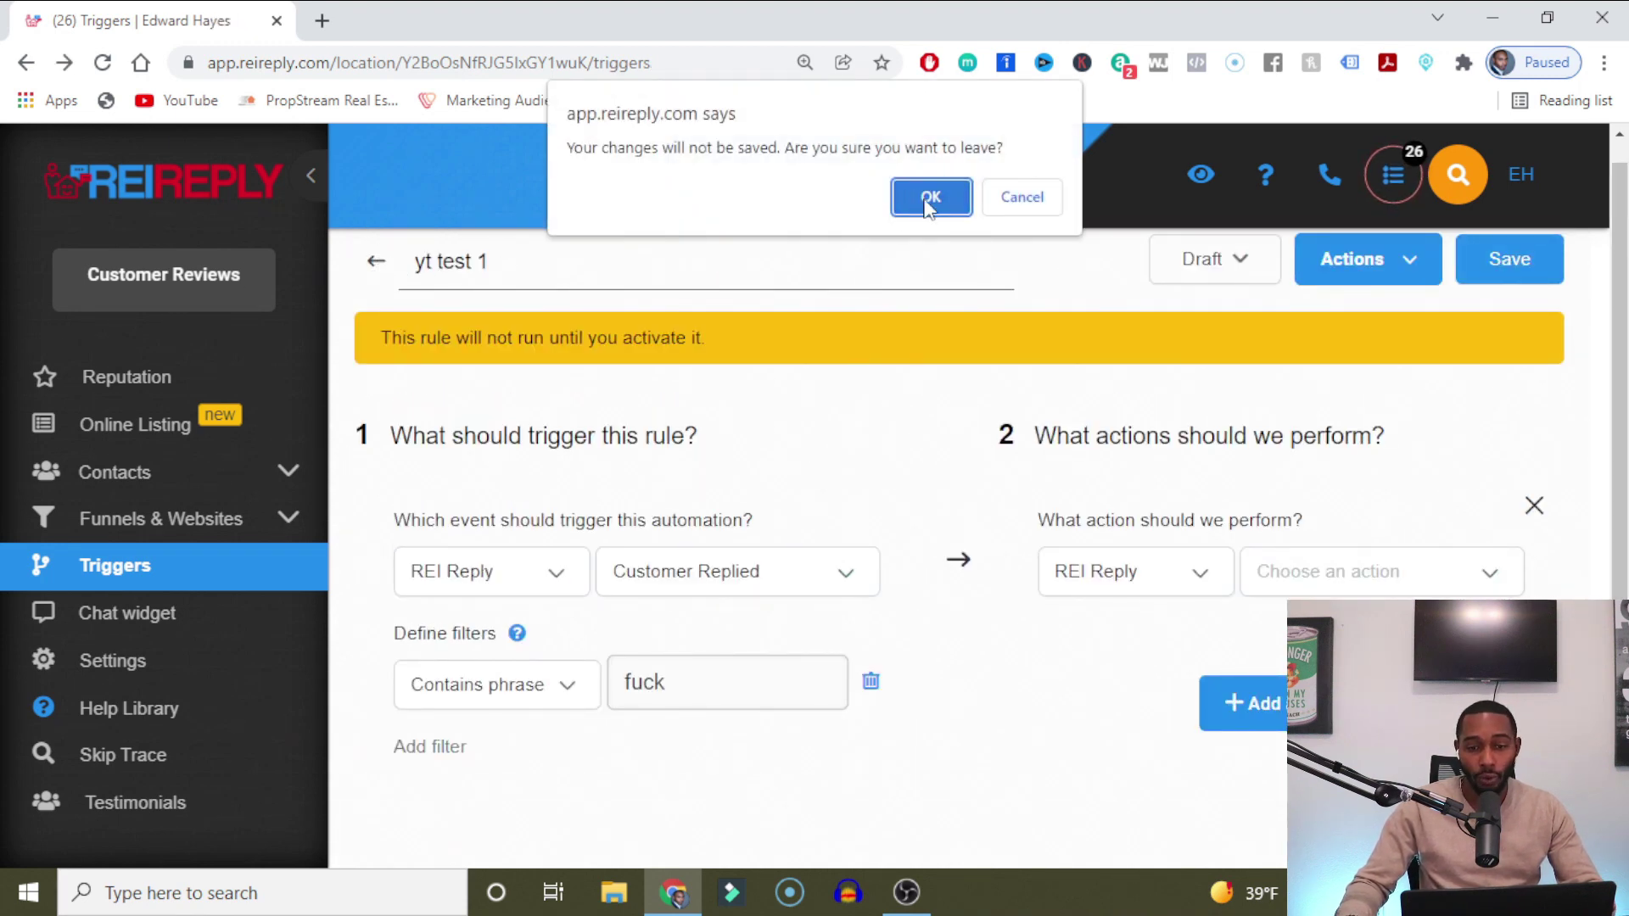
click(929, 200)
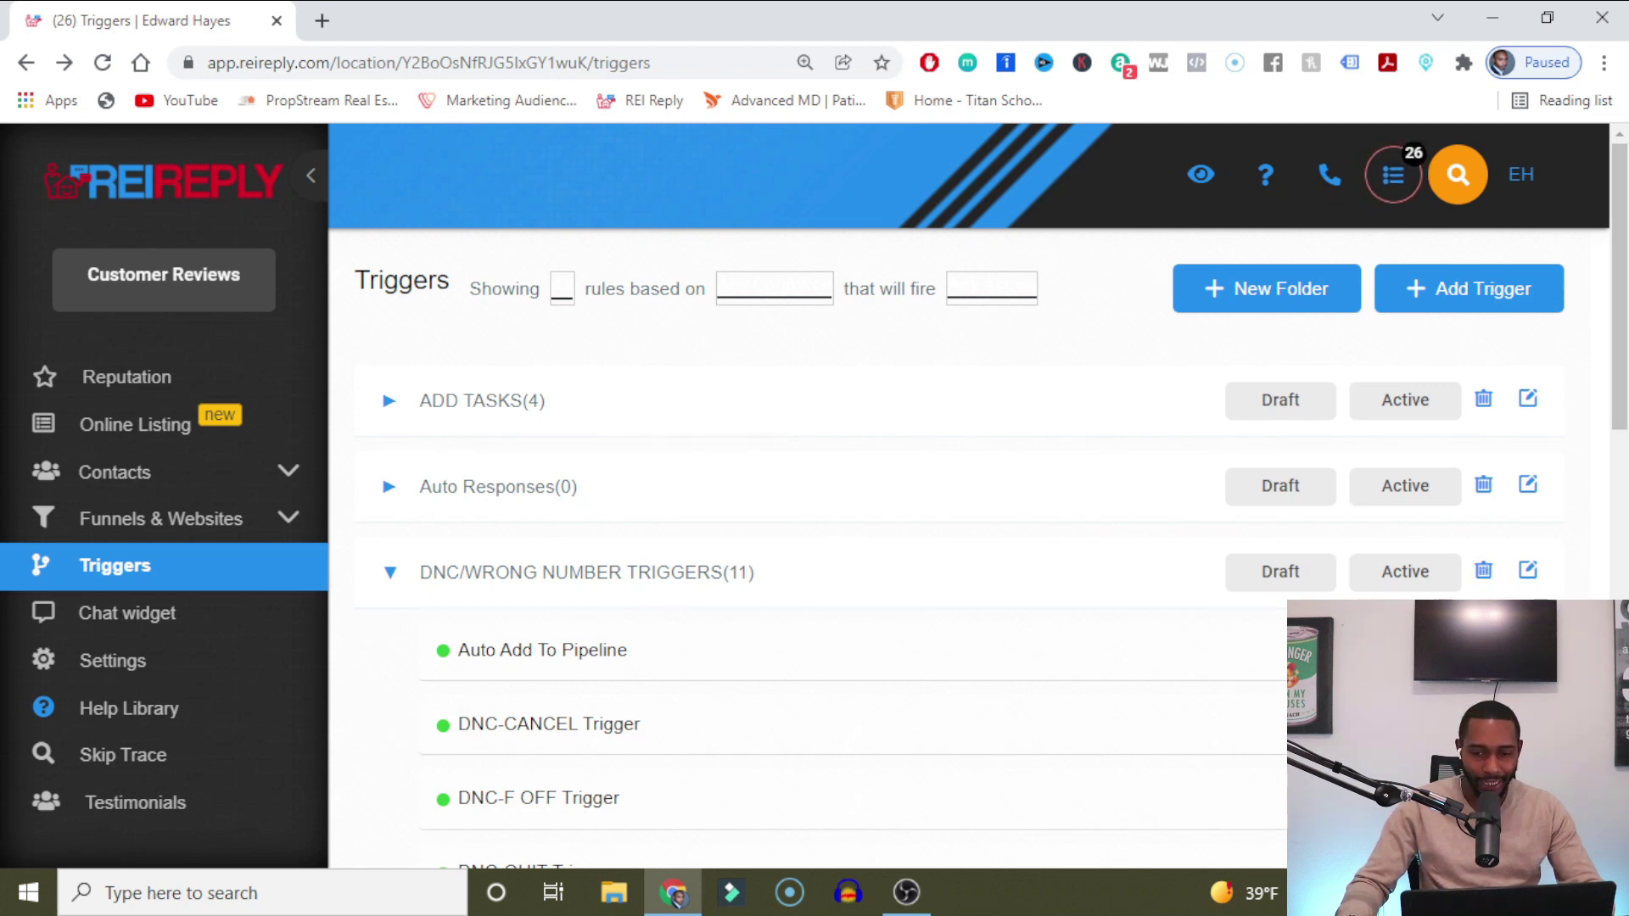
scroll(1619, 289, down, 5)
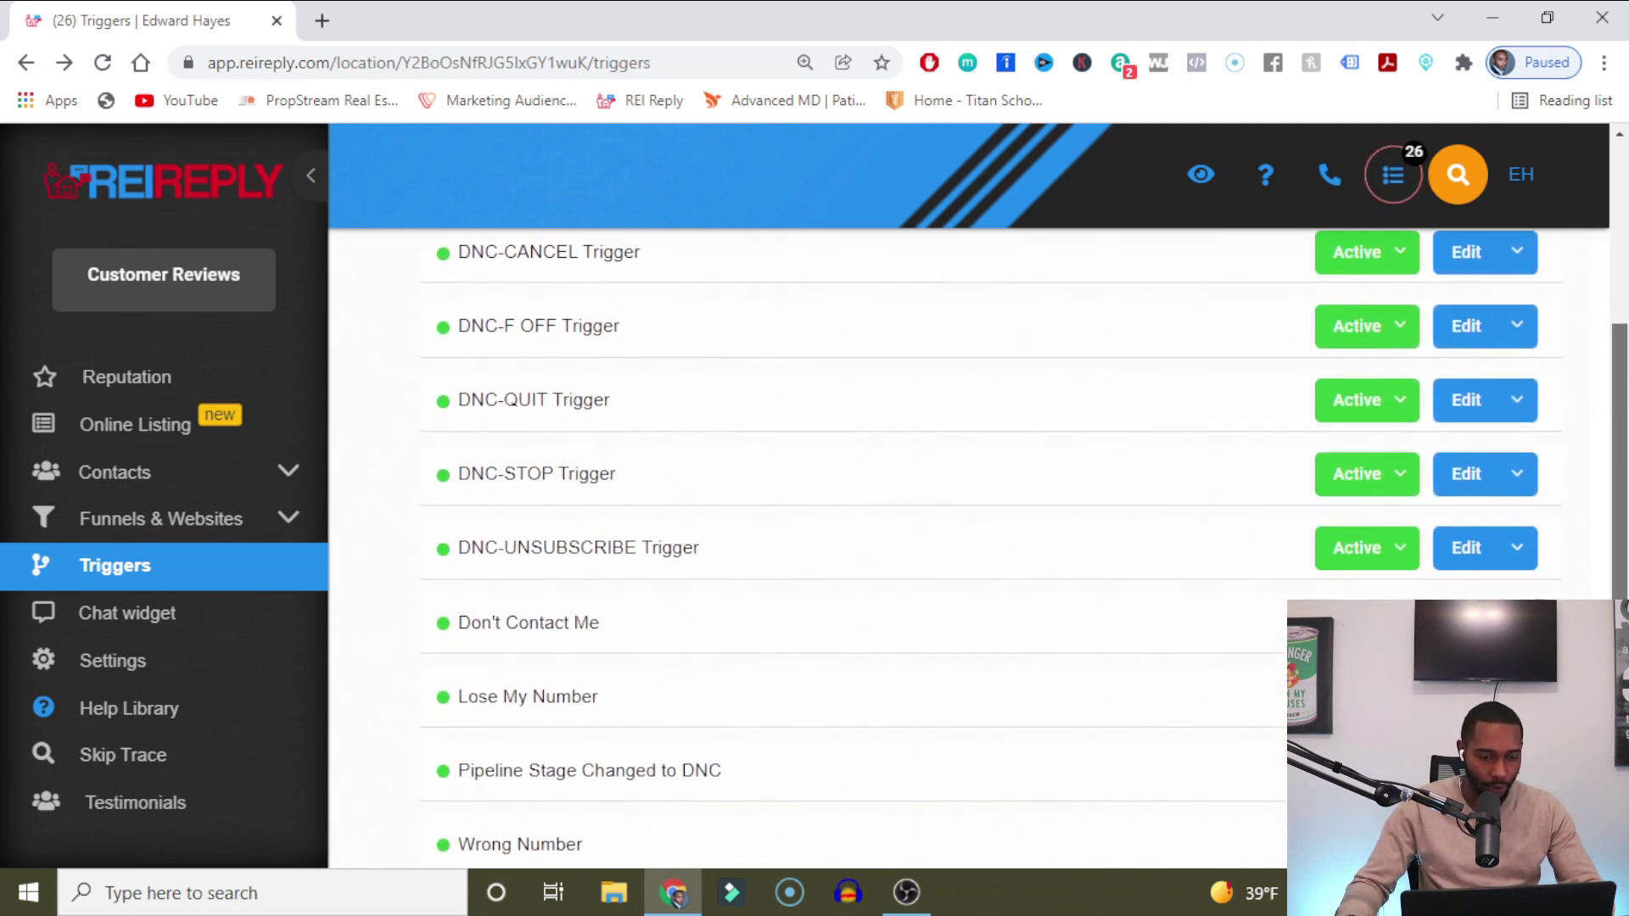
click(476, 706)
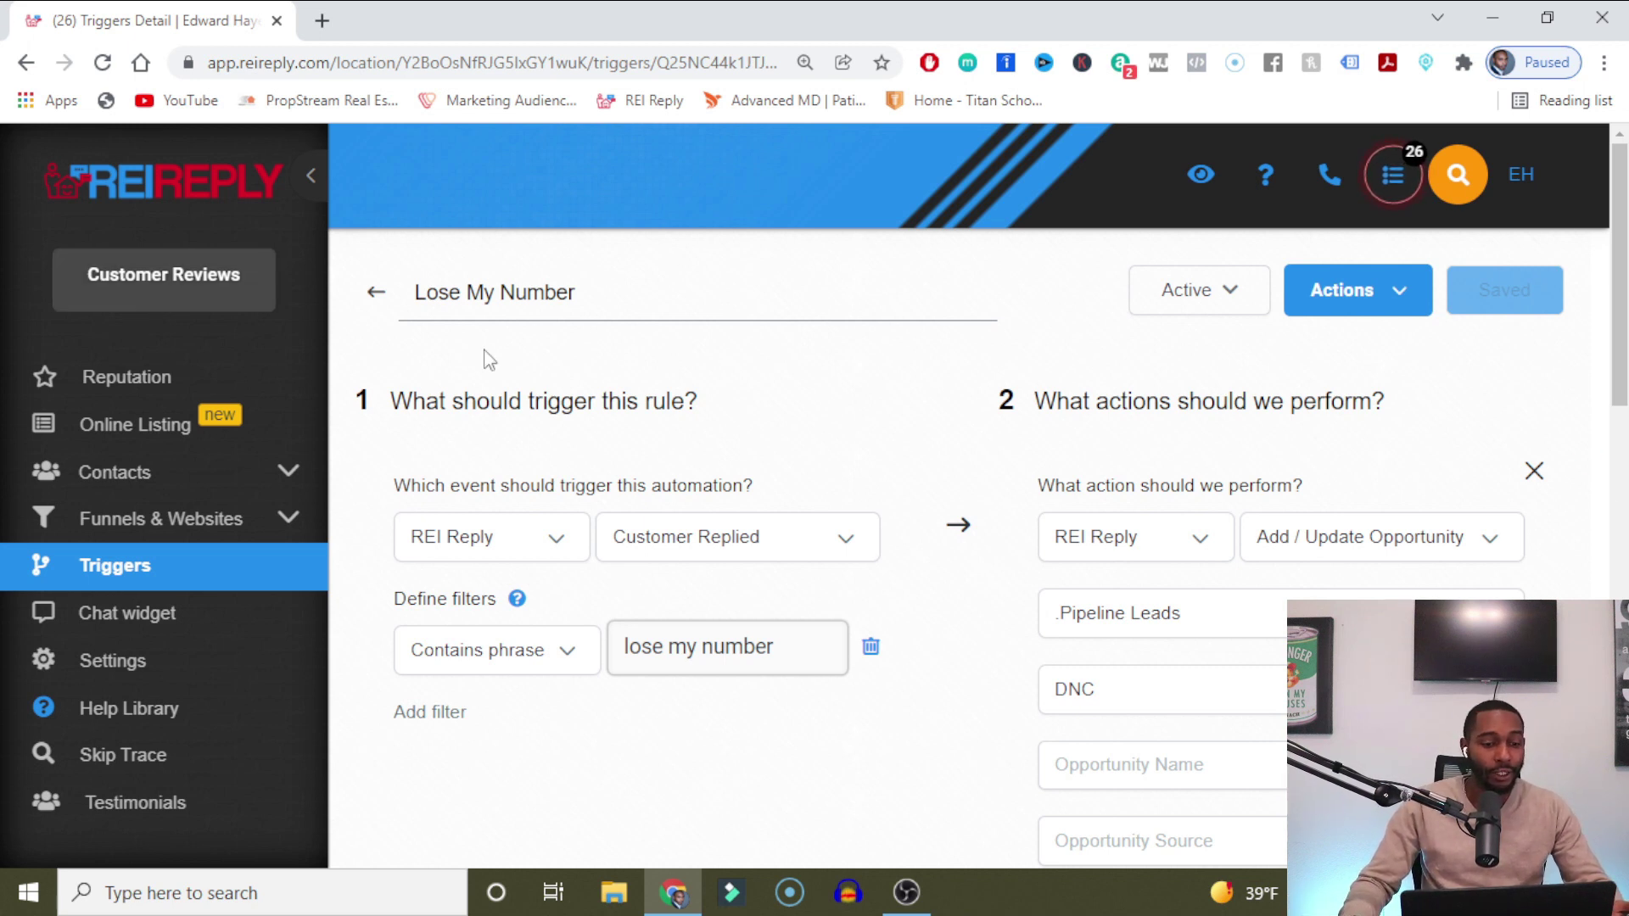
Return from the Lose My Number trigger to the Triggers list.
click(376, 293)
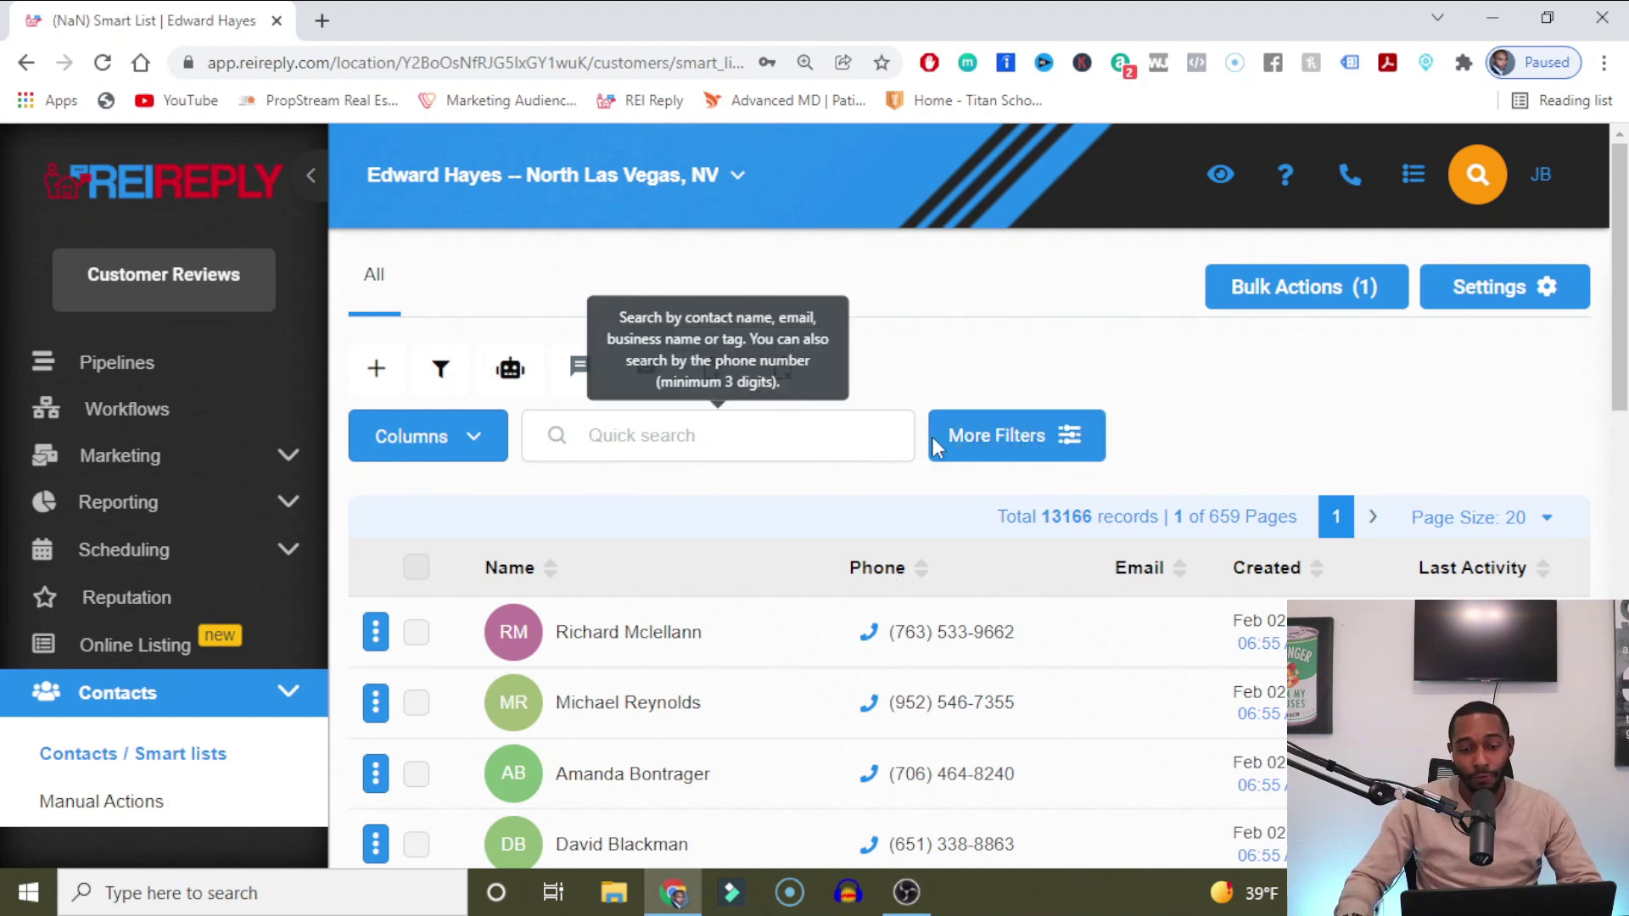
click(1036, 439)
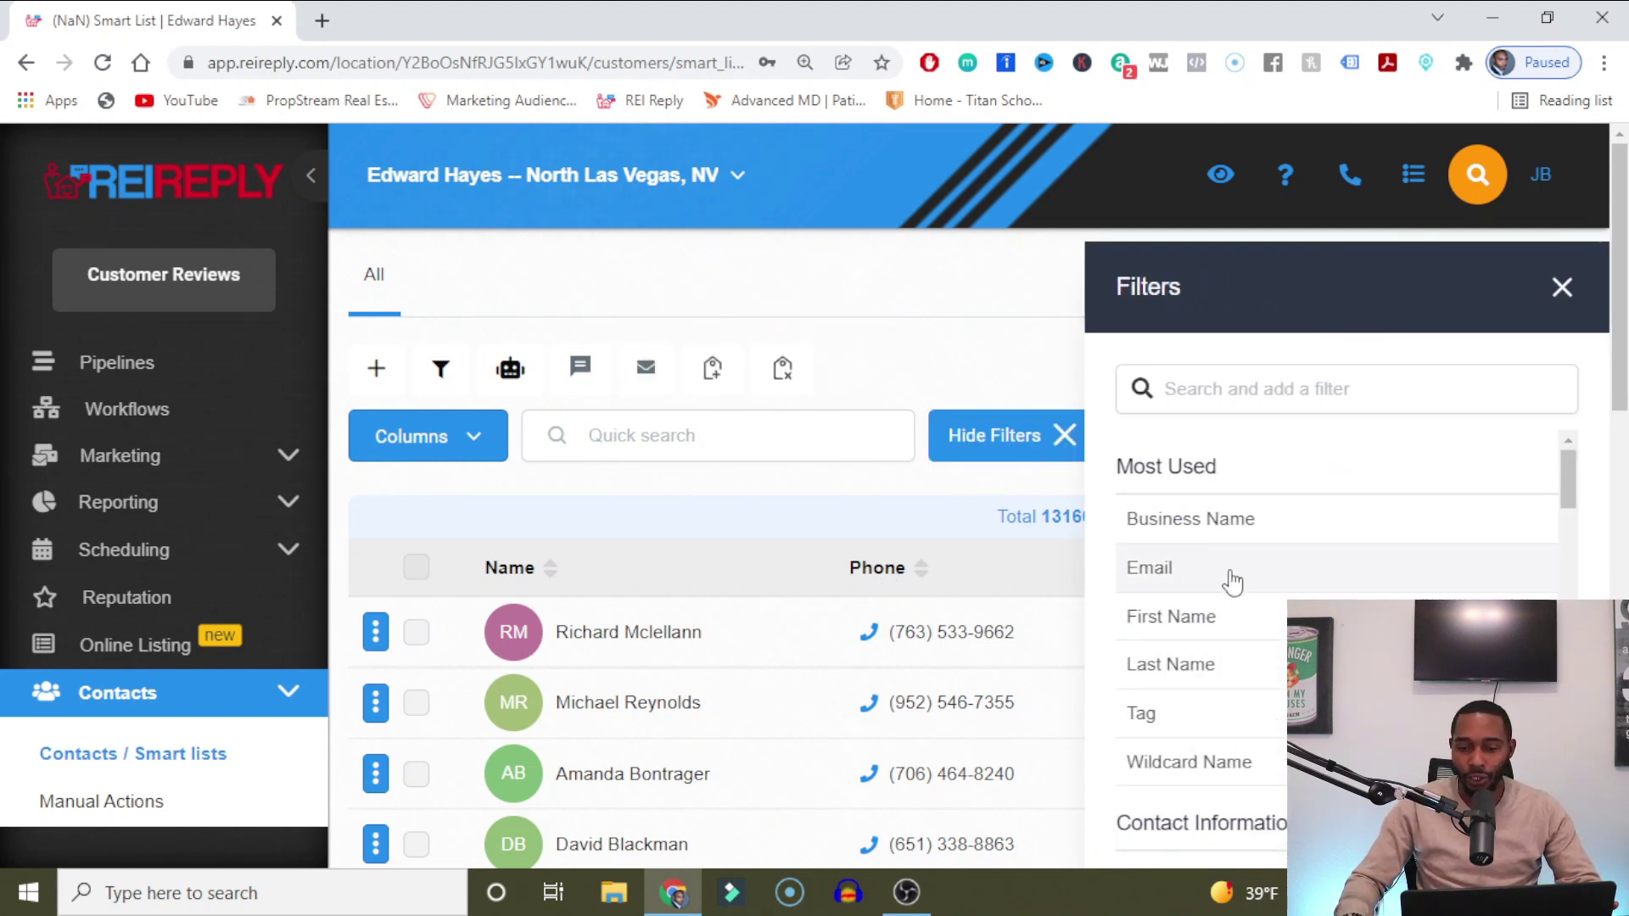
click(1219, 719)
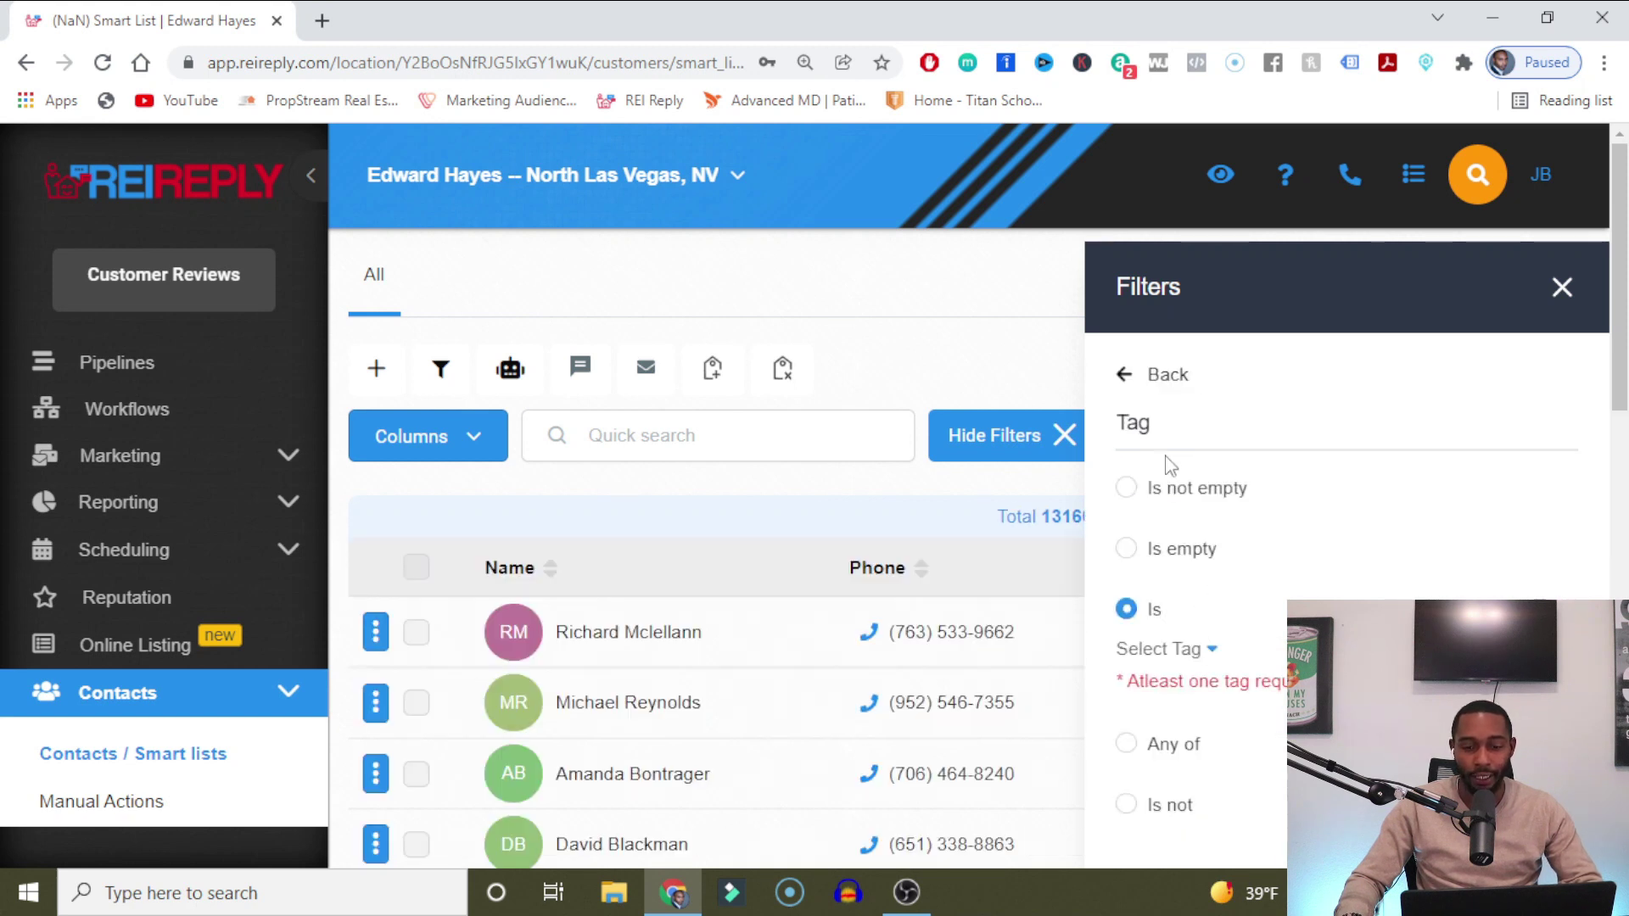
click(1160, 650)
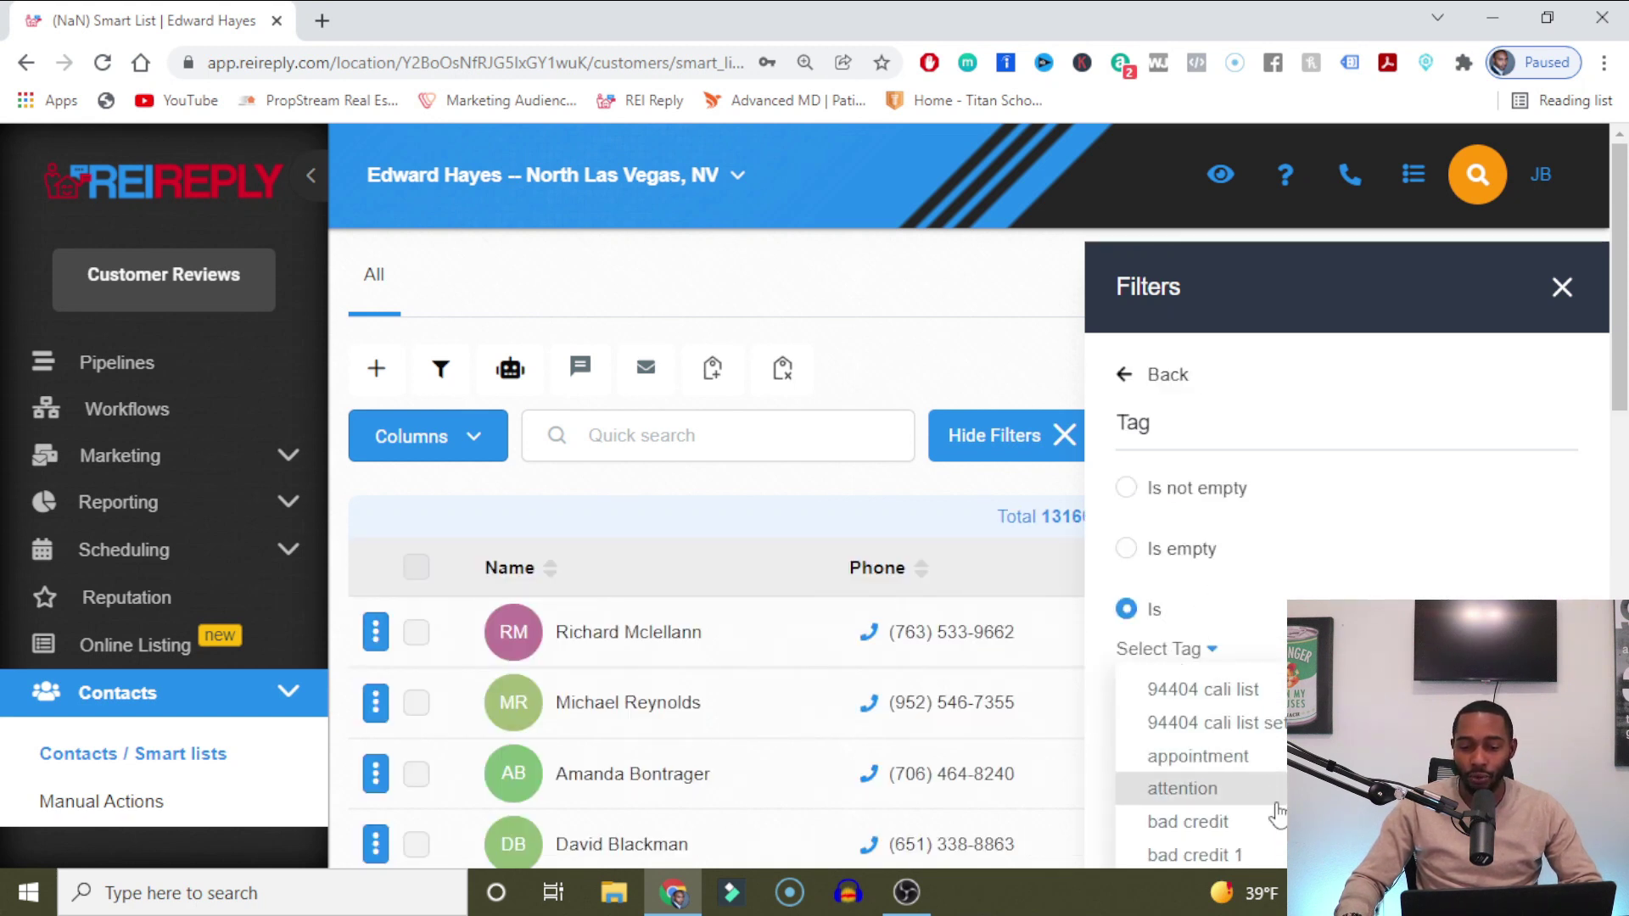
click(1562, 289)
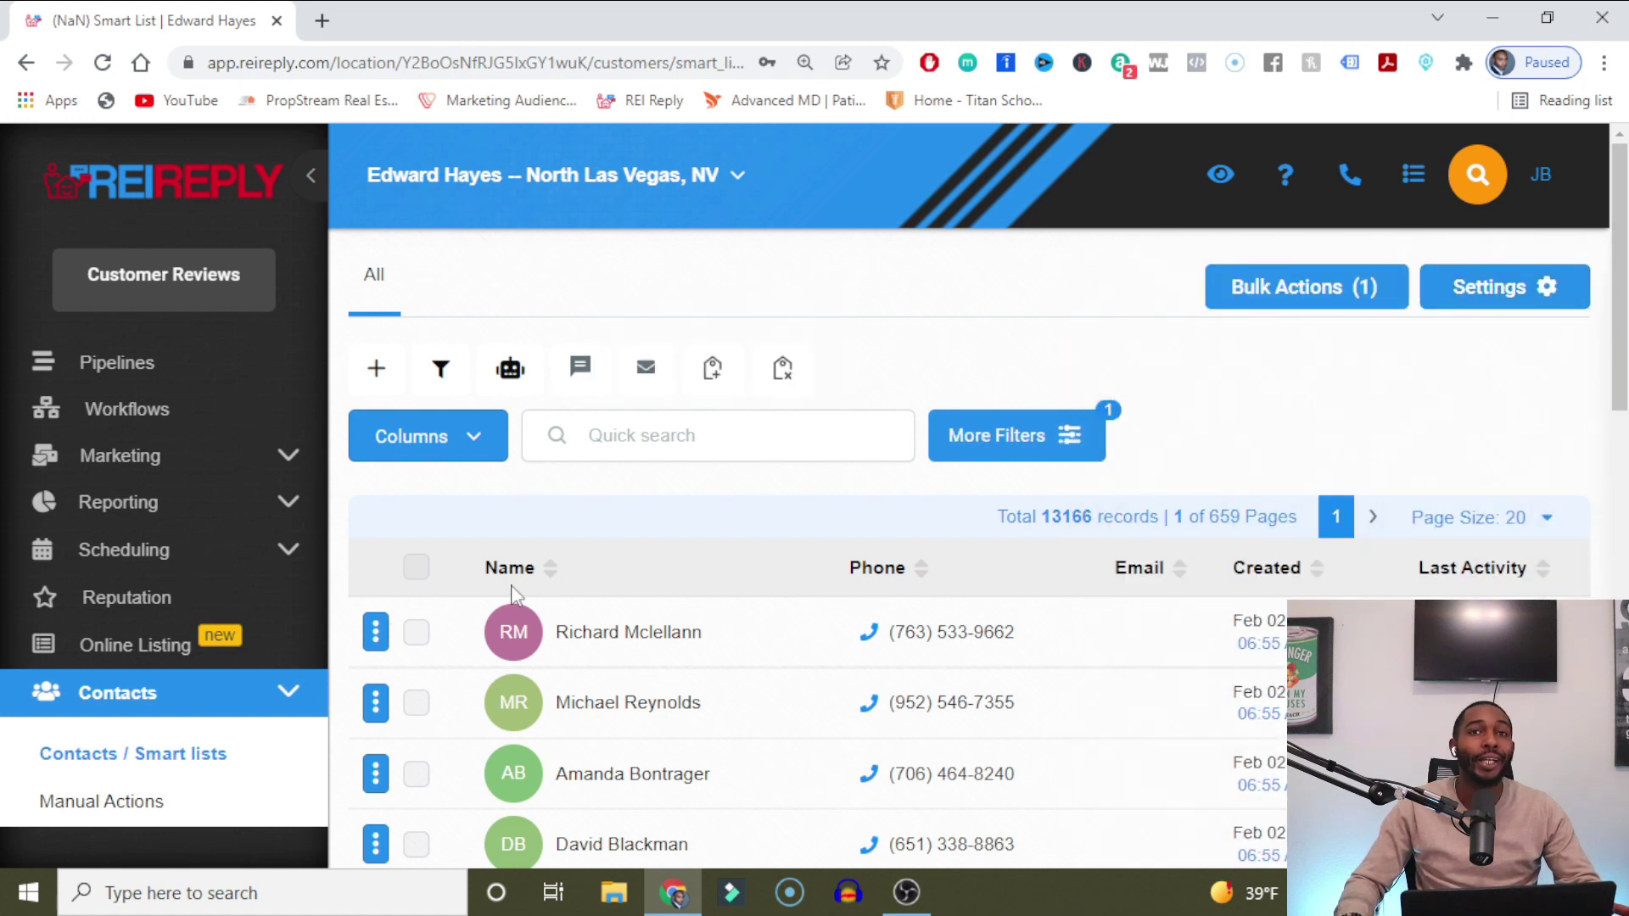